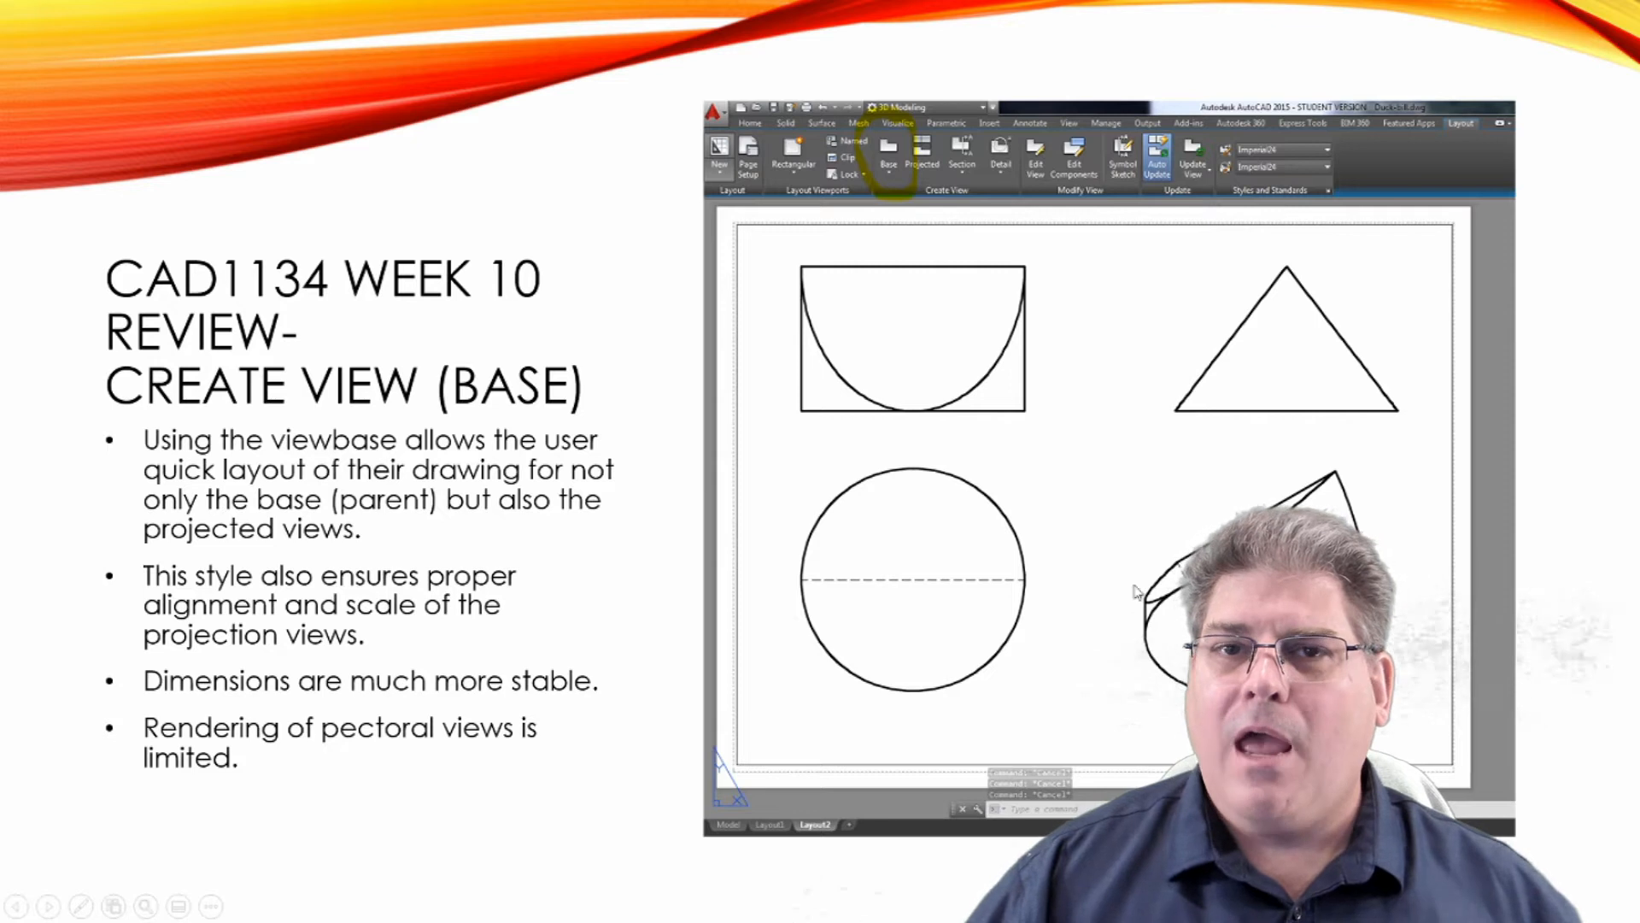
pyautogui.press('Right')
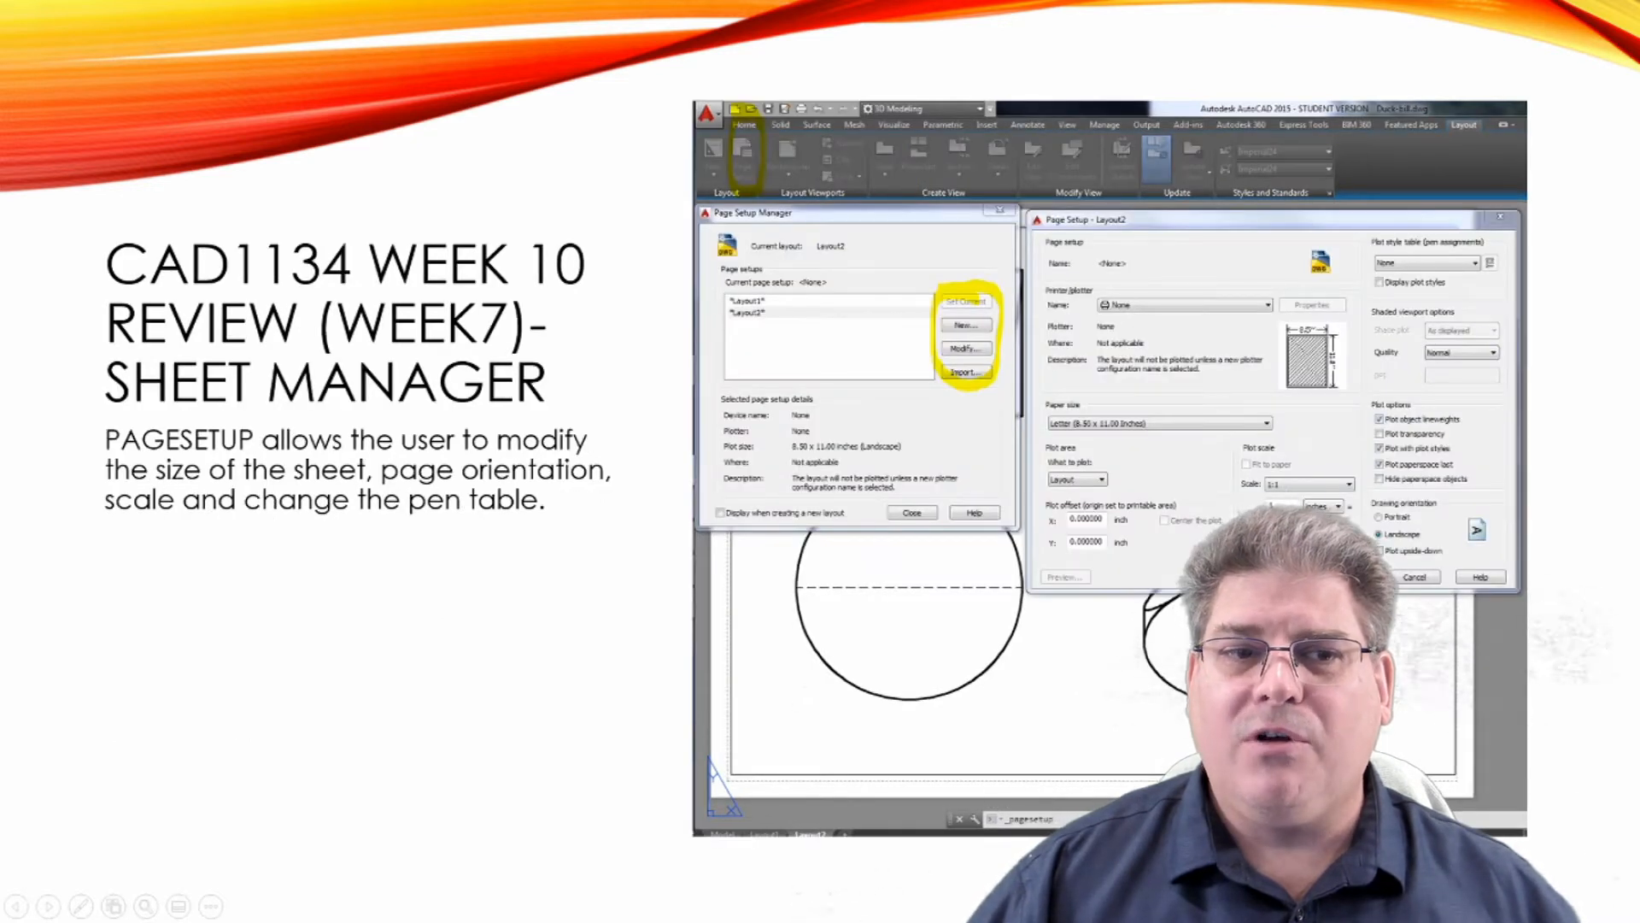
pyautogui.press('Left')
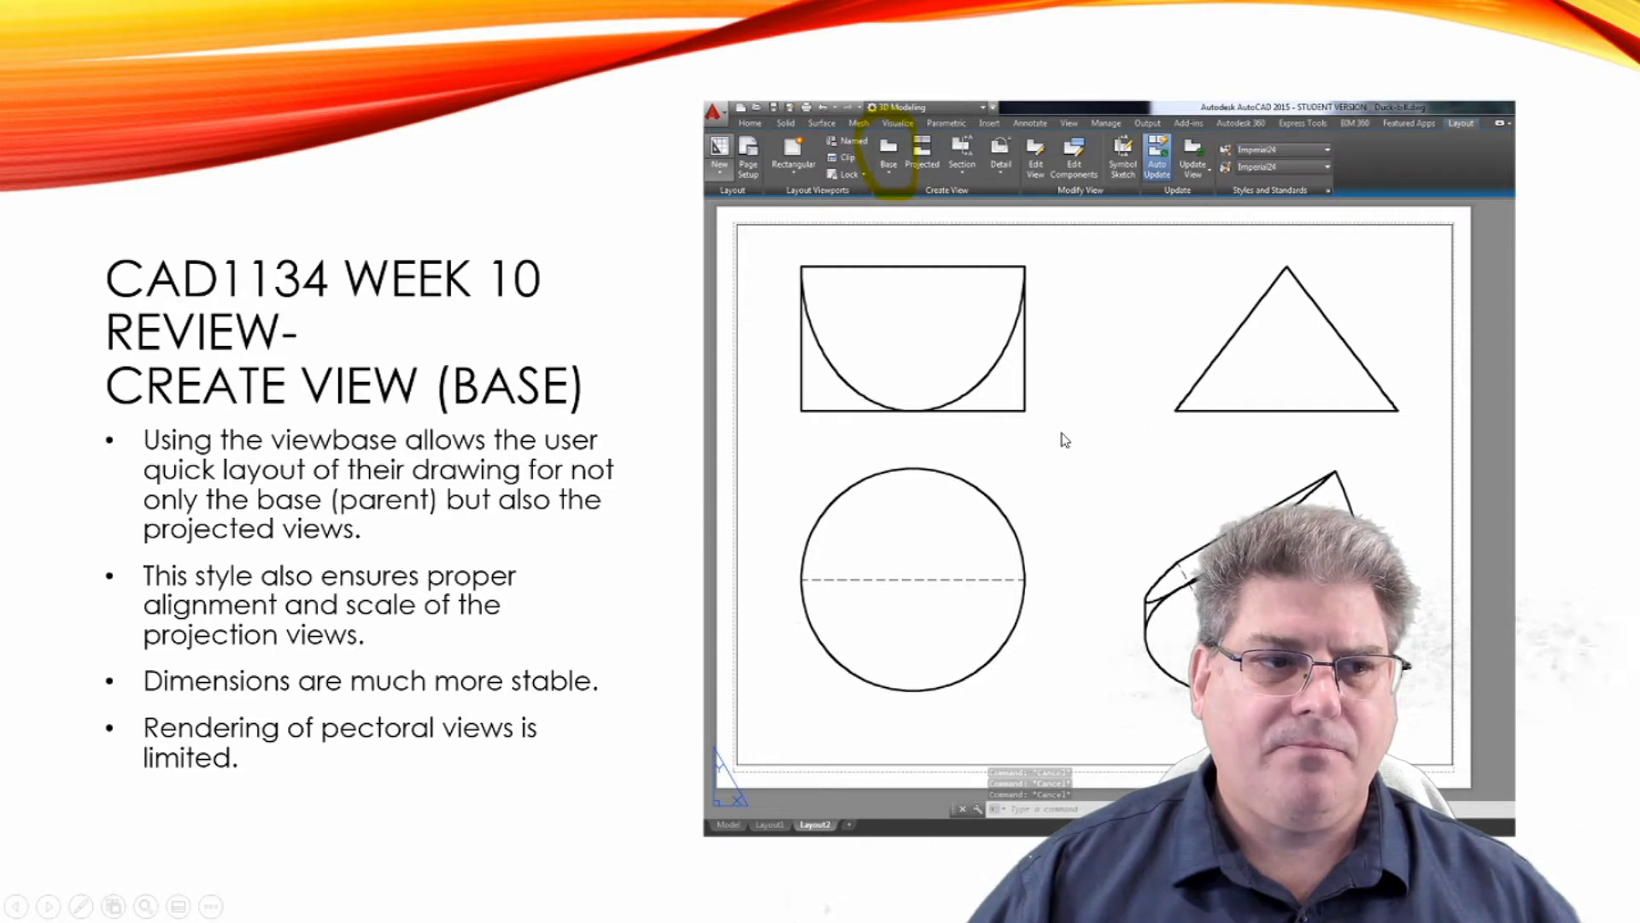
pyautogui.press('Right')
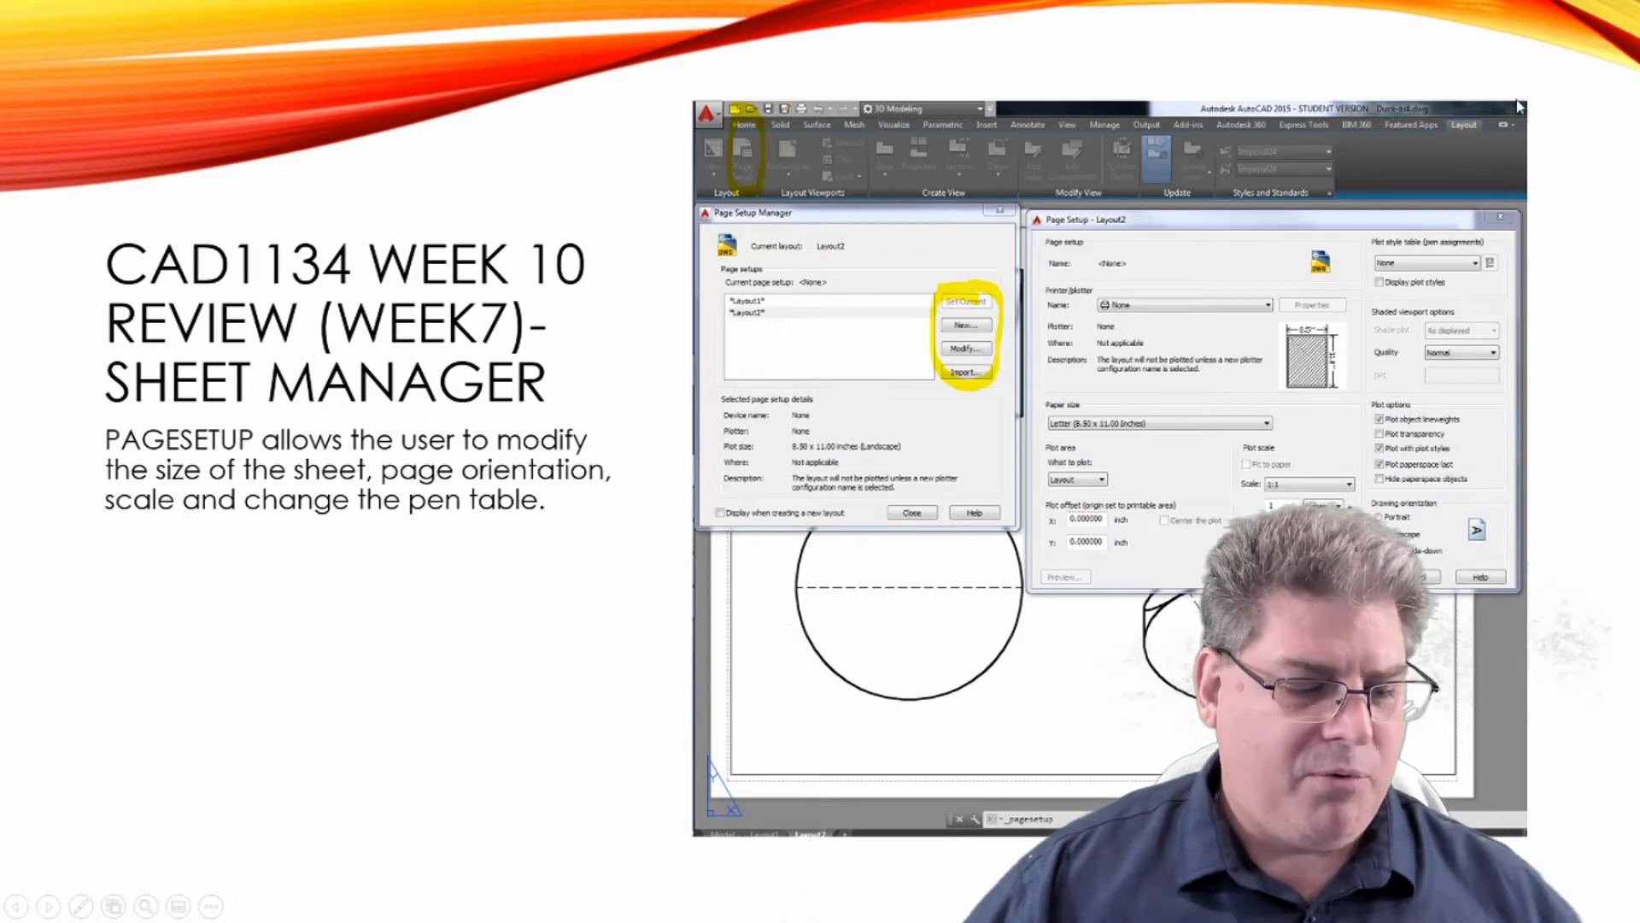
pyautogui.press('Escape')
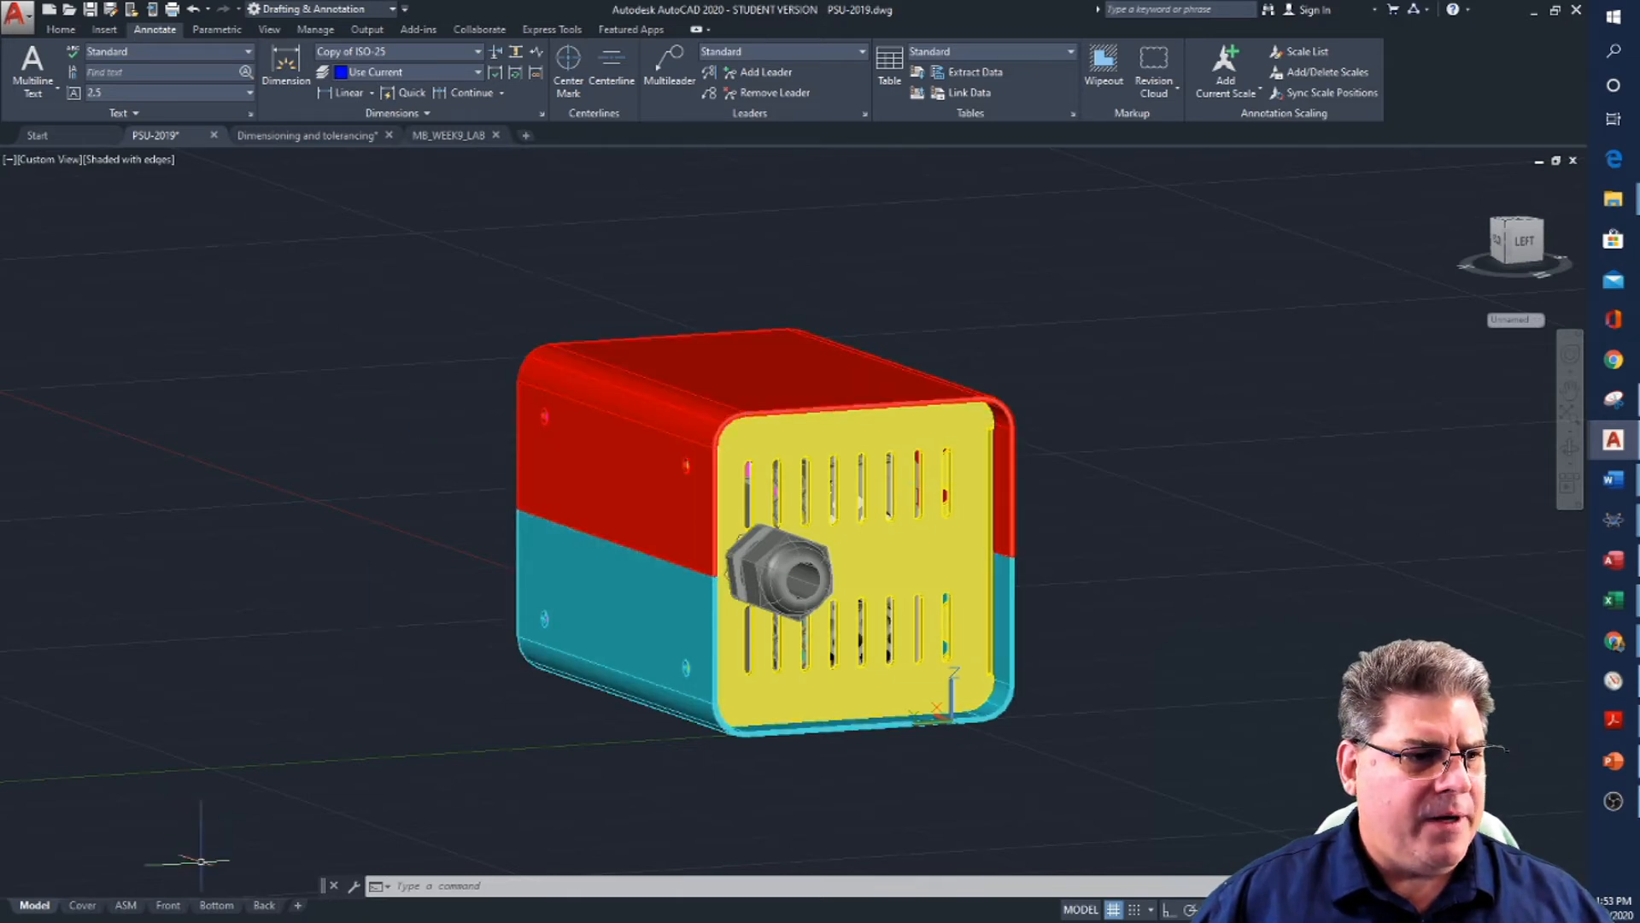
# Switch to the Cover layout, dismiss the 3D performance notice and open the Page Setup Manager
pyautogui.click(82, 905)
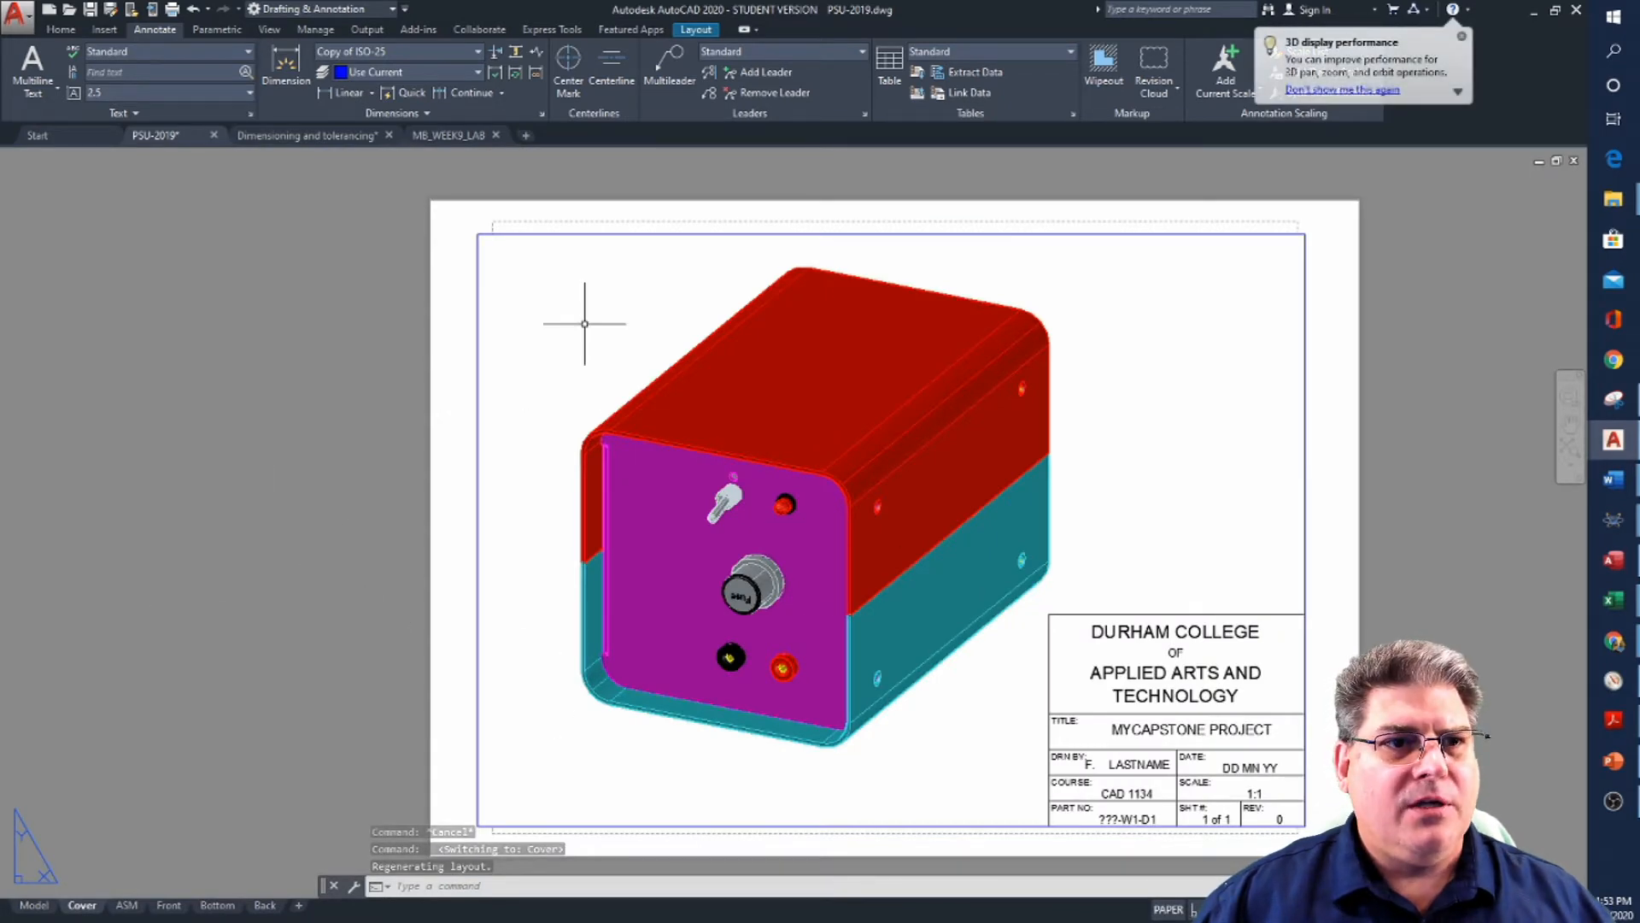
pyautogui.click(1462, 35)
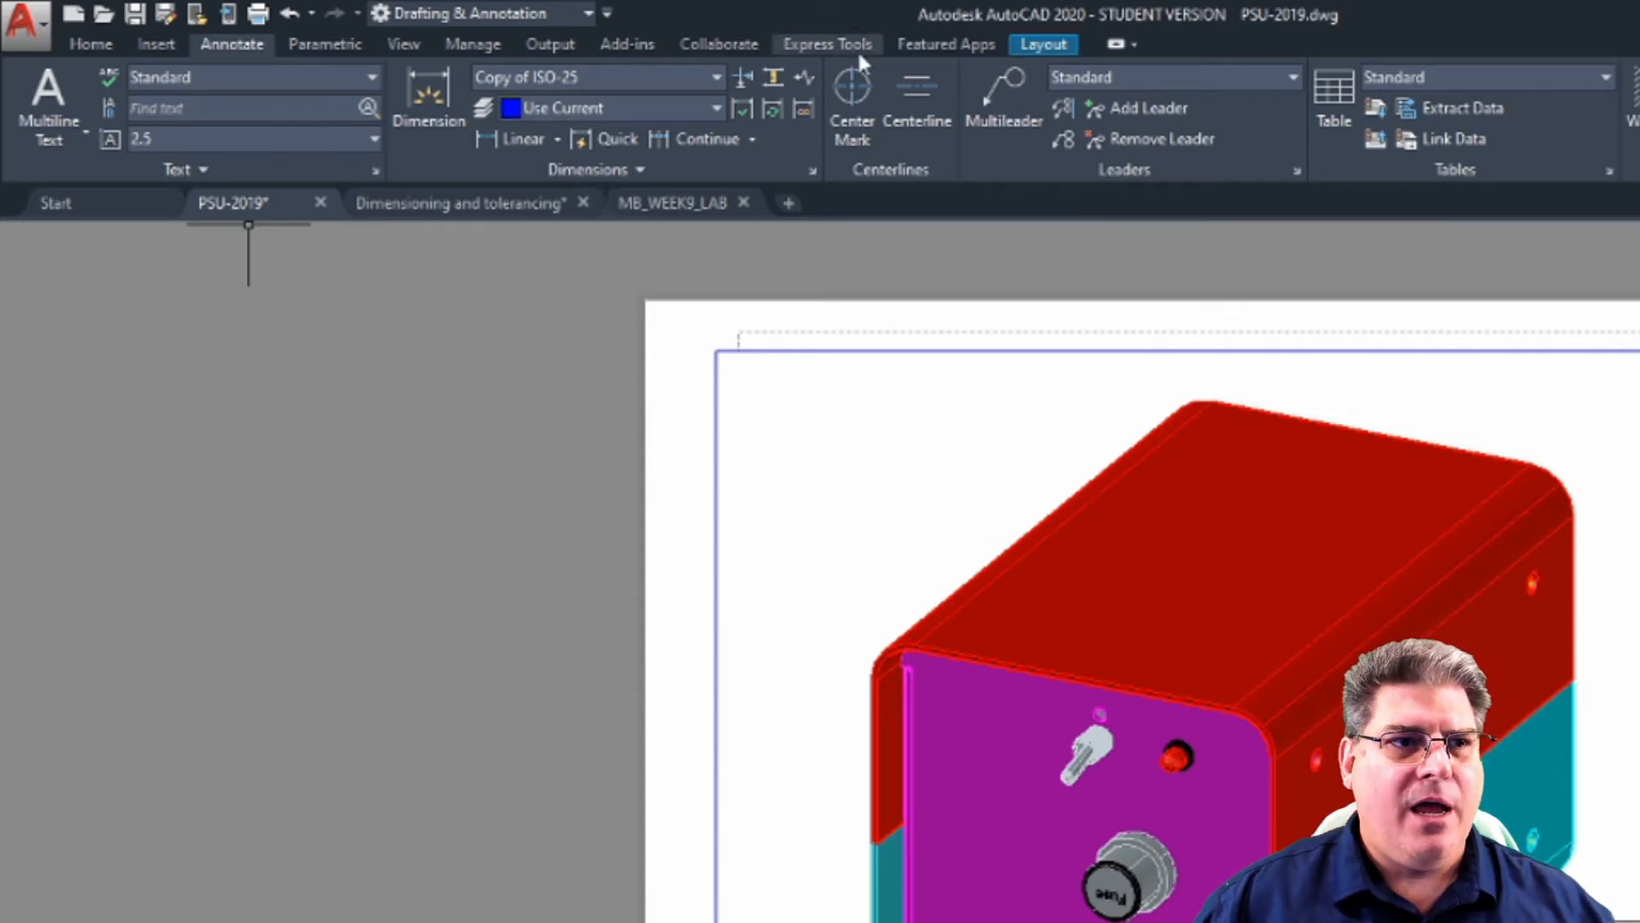
pyautogui.click(1042, 47)
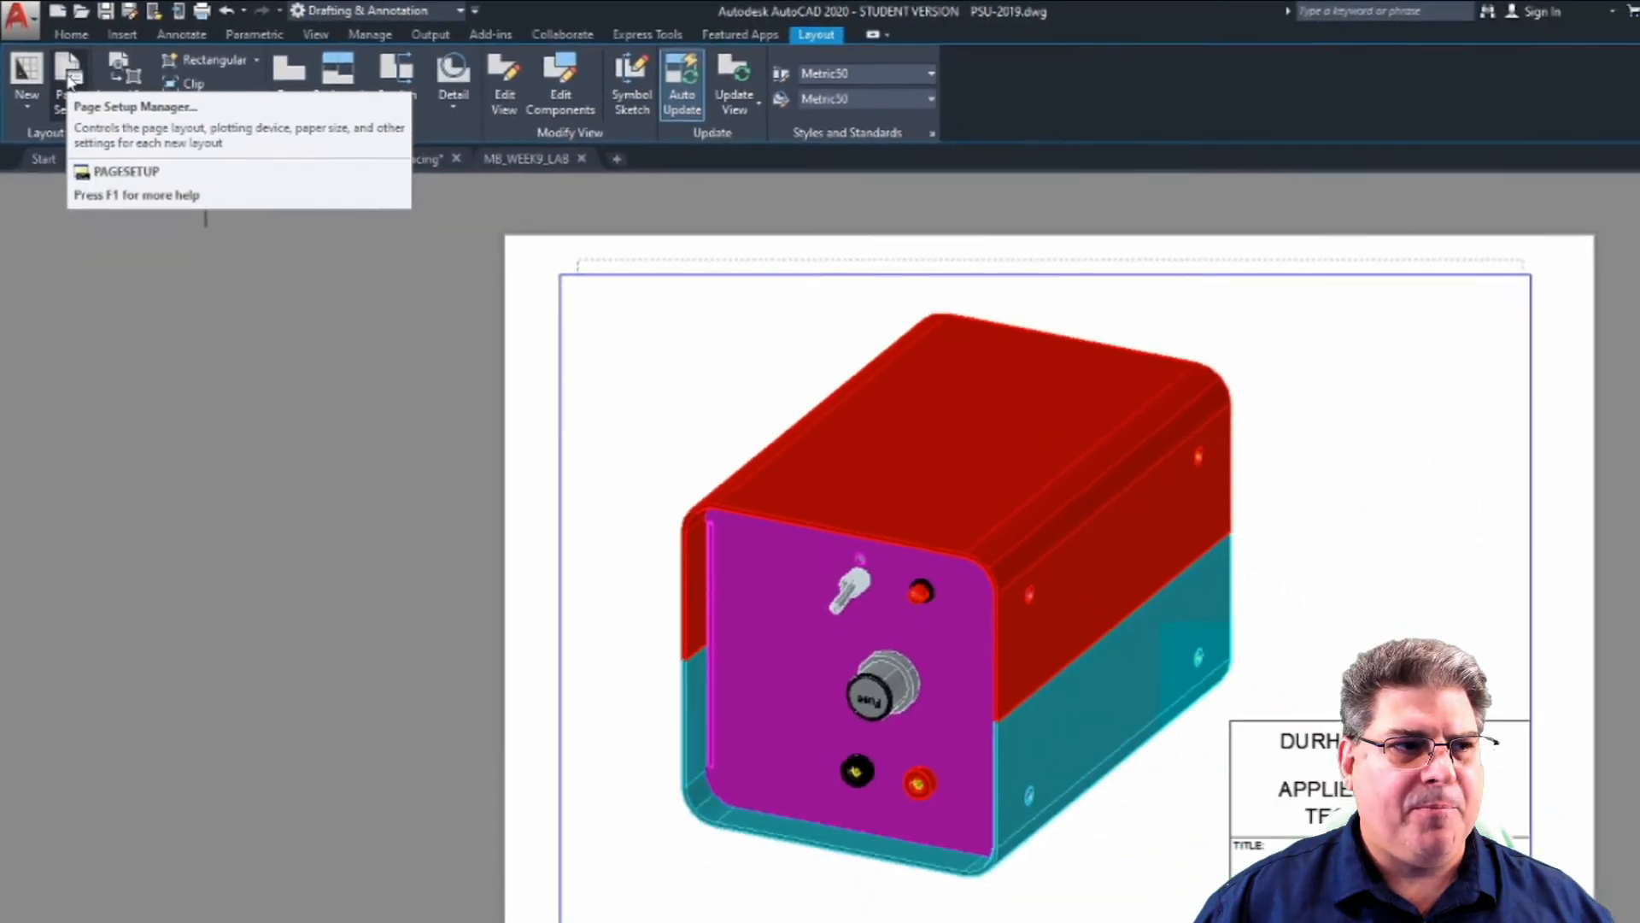
pyautogui.click(88, 104)
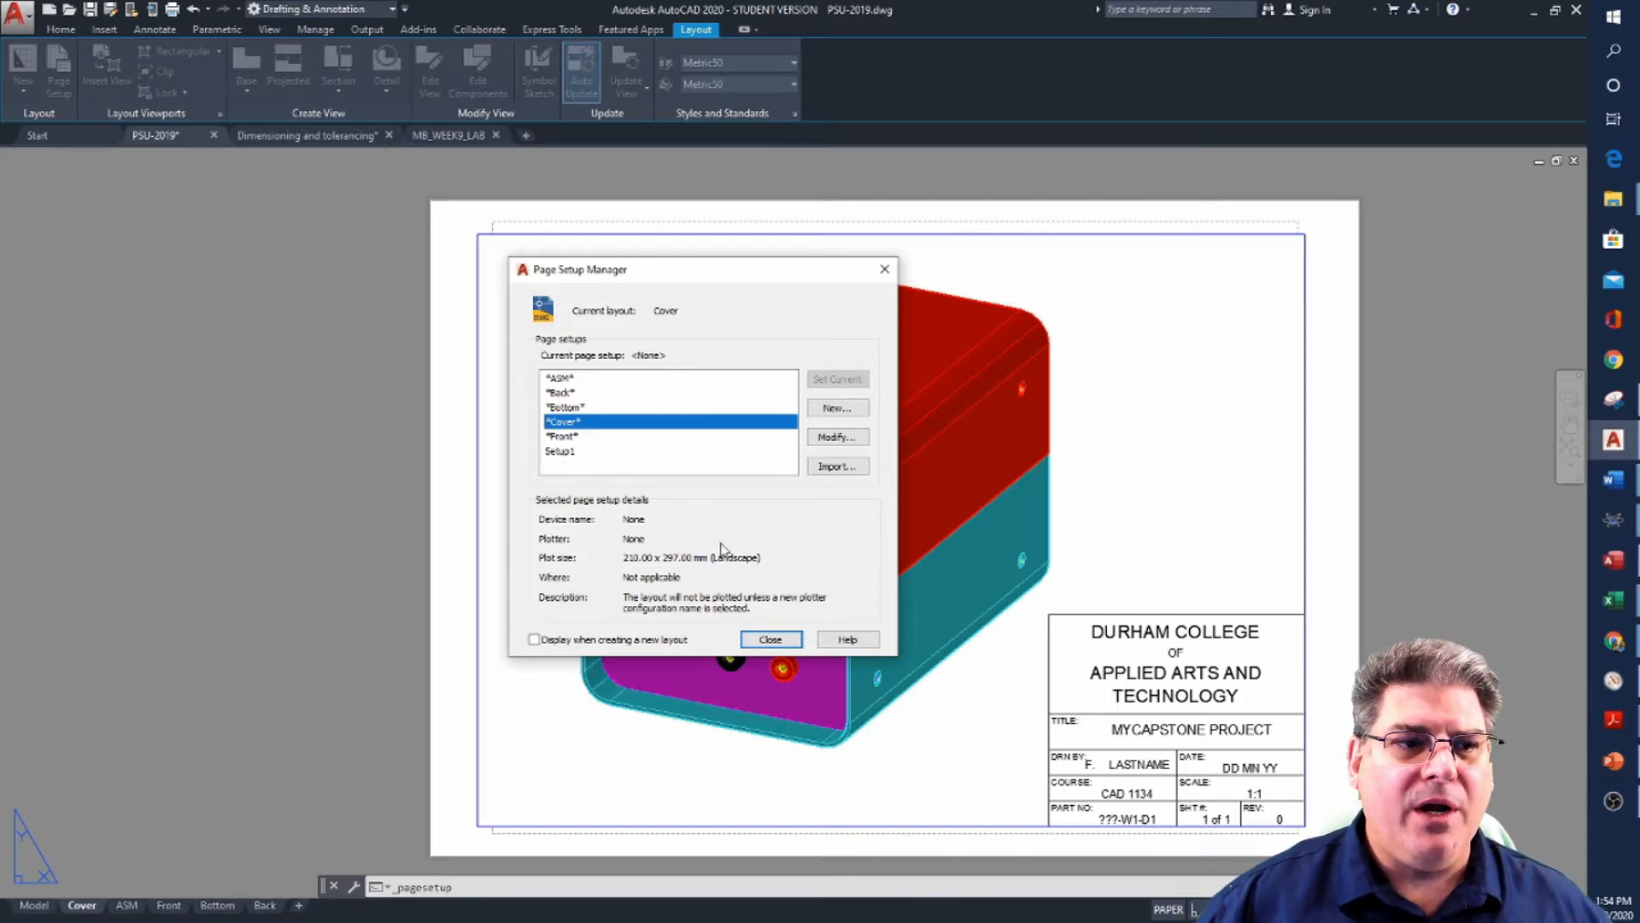
# Create a new page setup named 11X17, starting from the Cover layout's settings
pyautogui.click(836, 409)
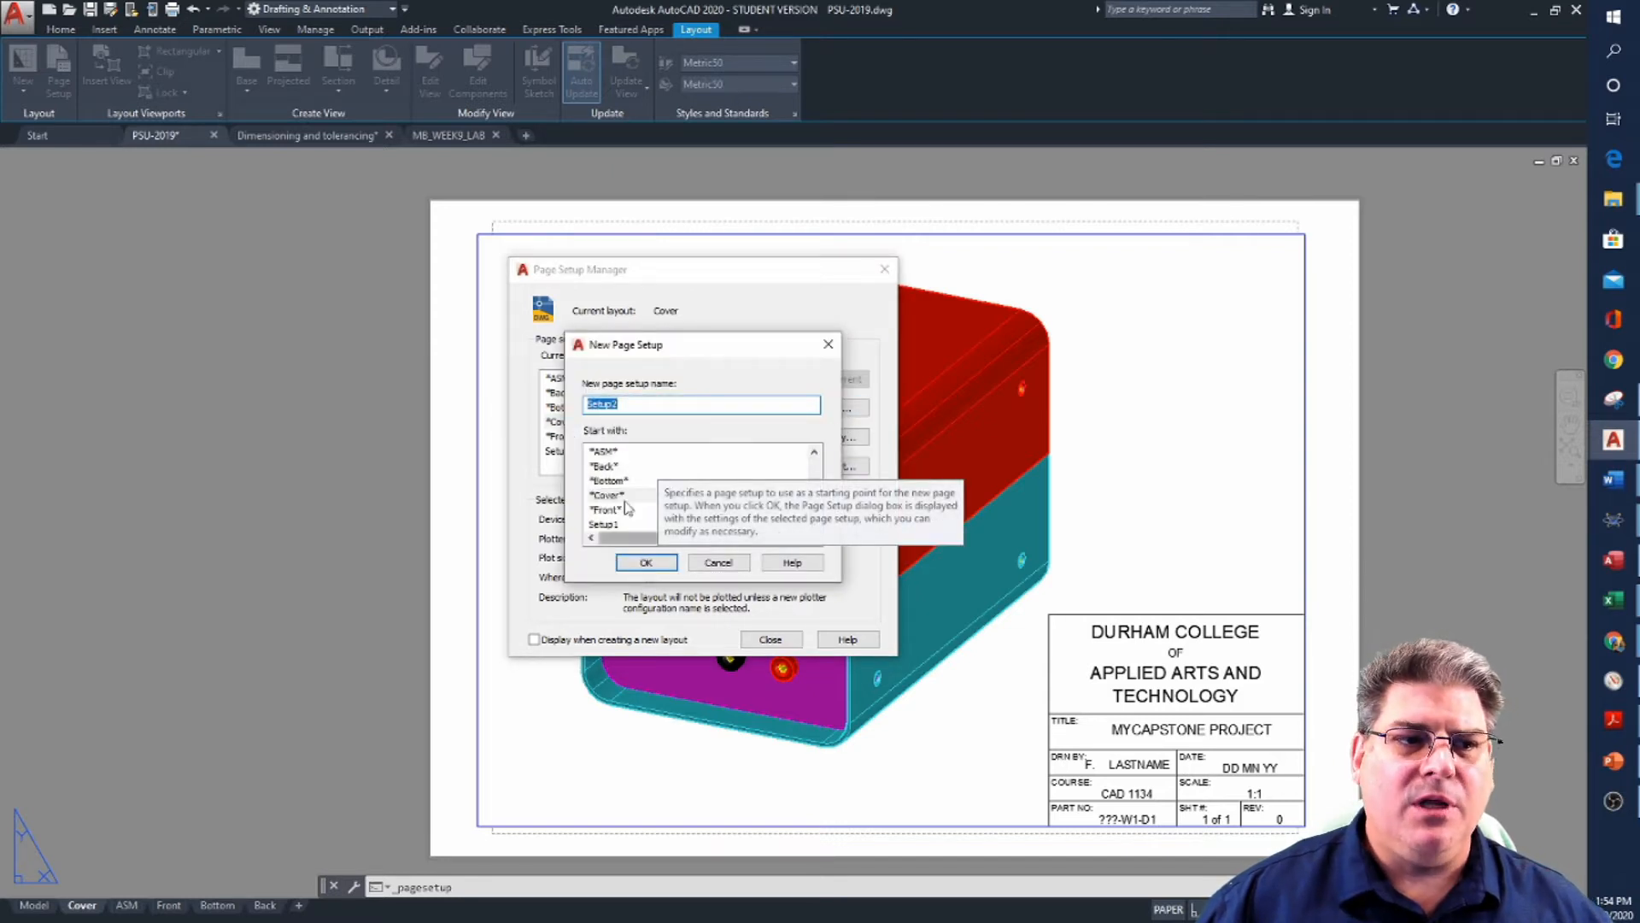
pyautogui.scroll(-1, 647, 492)
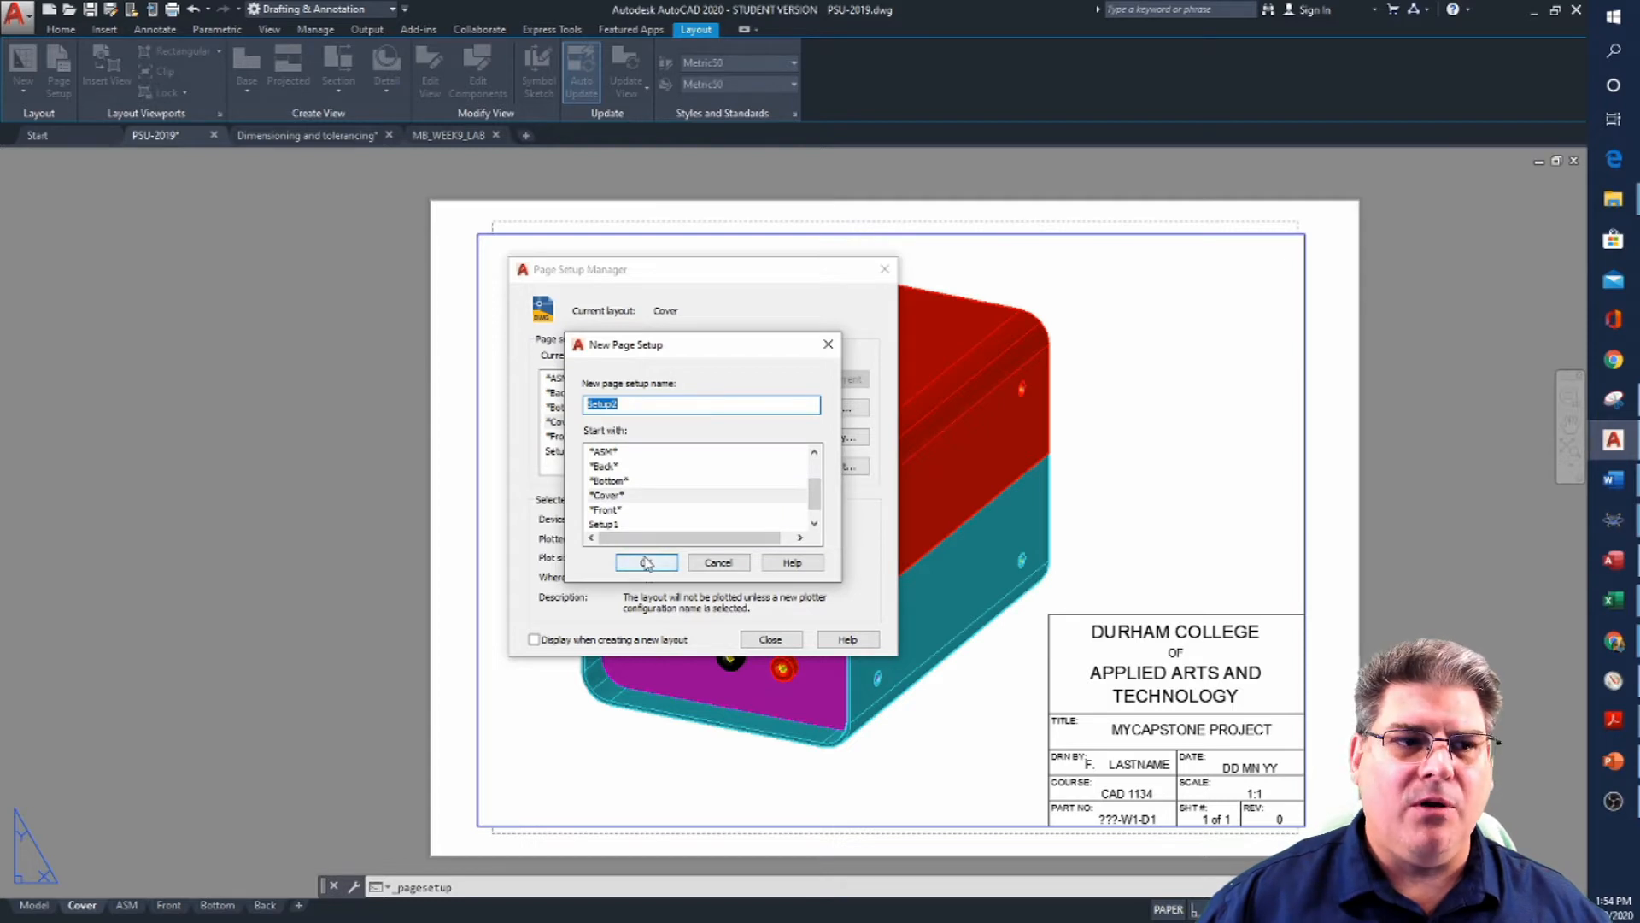
pyautogui.write('11')
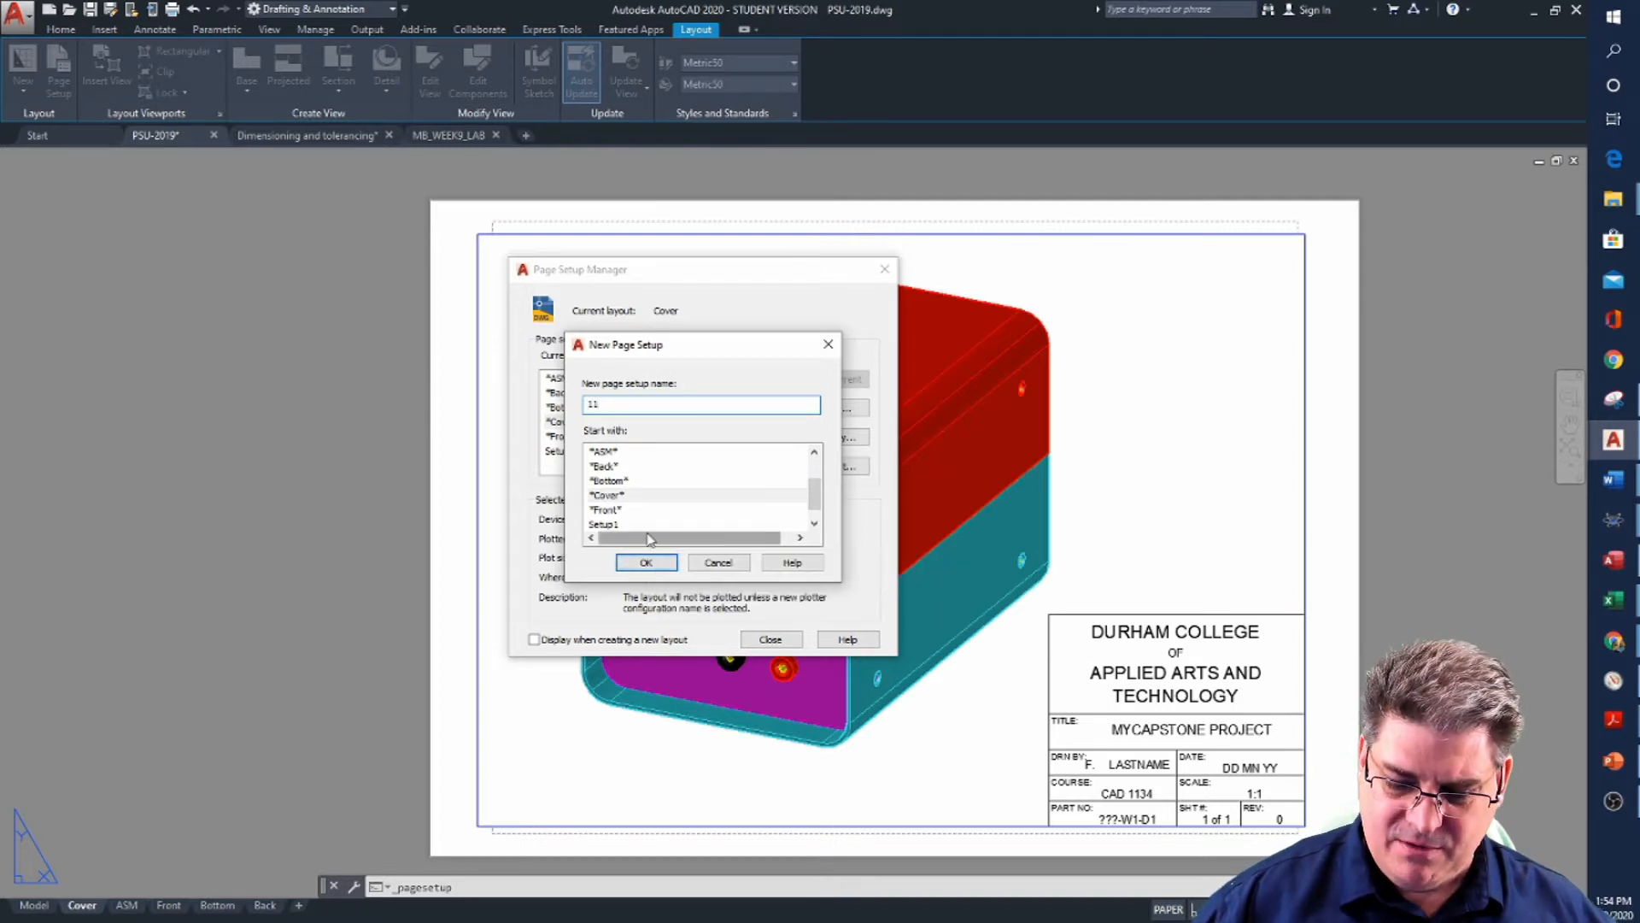
pyautogui.write('X17')
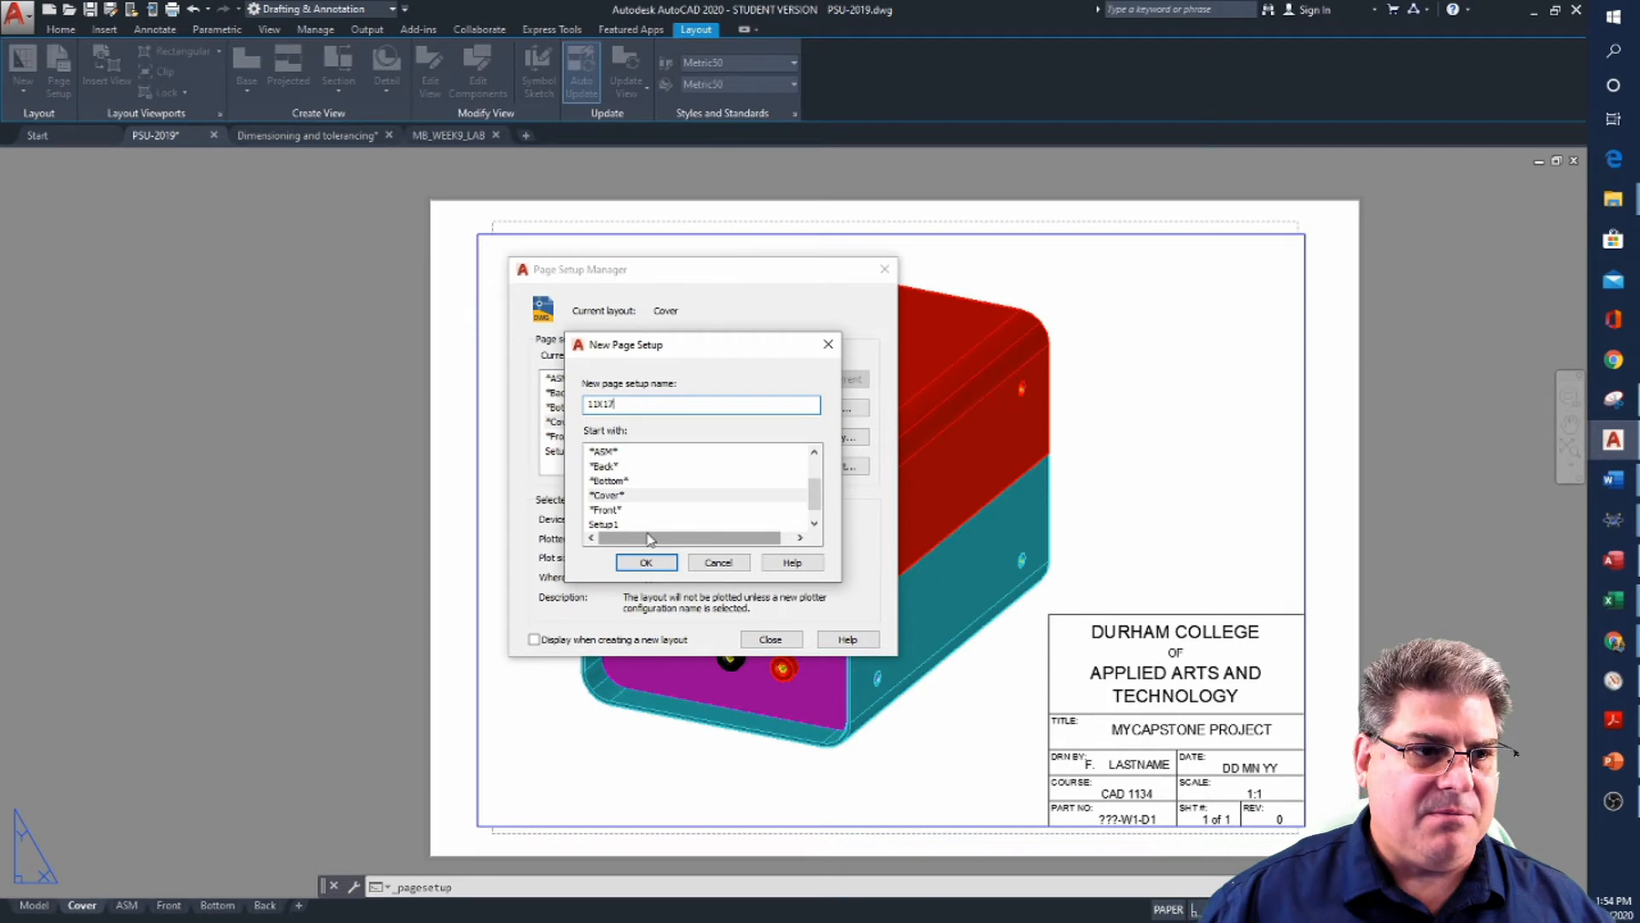
pyautogui.click(653, 562)
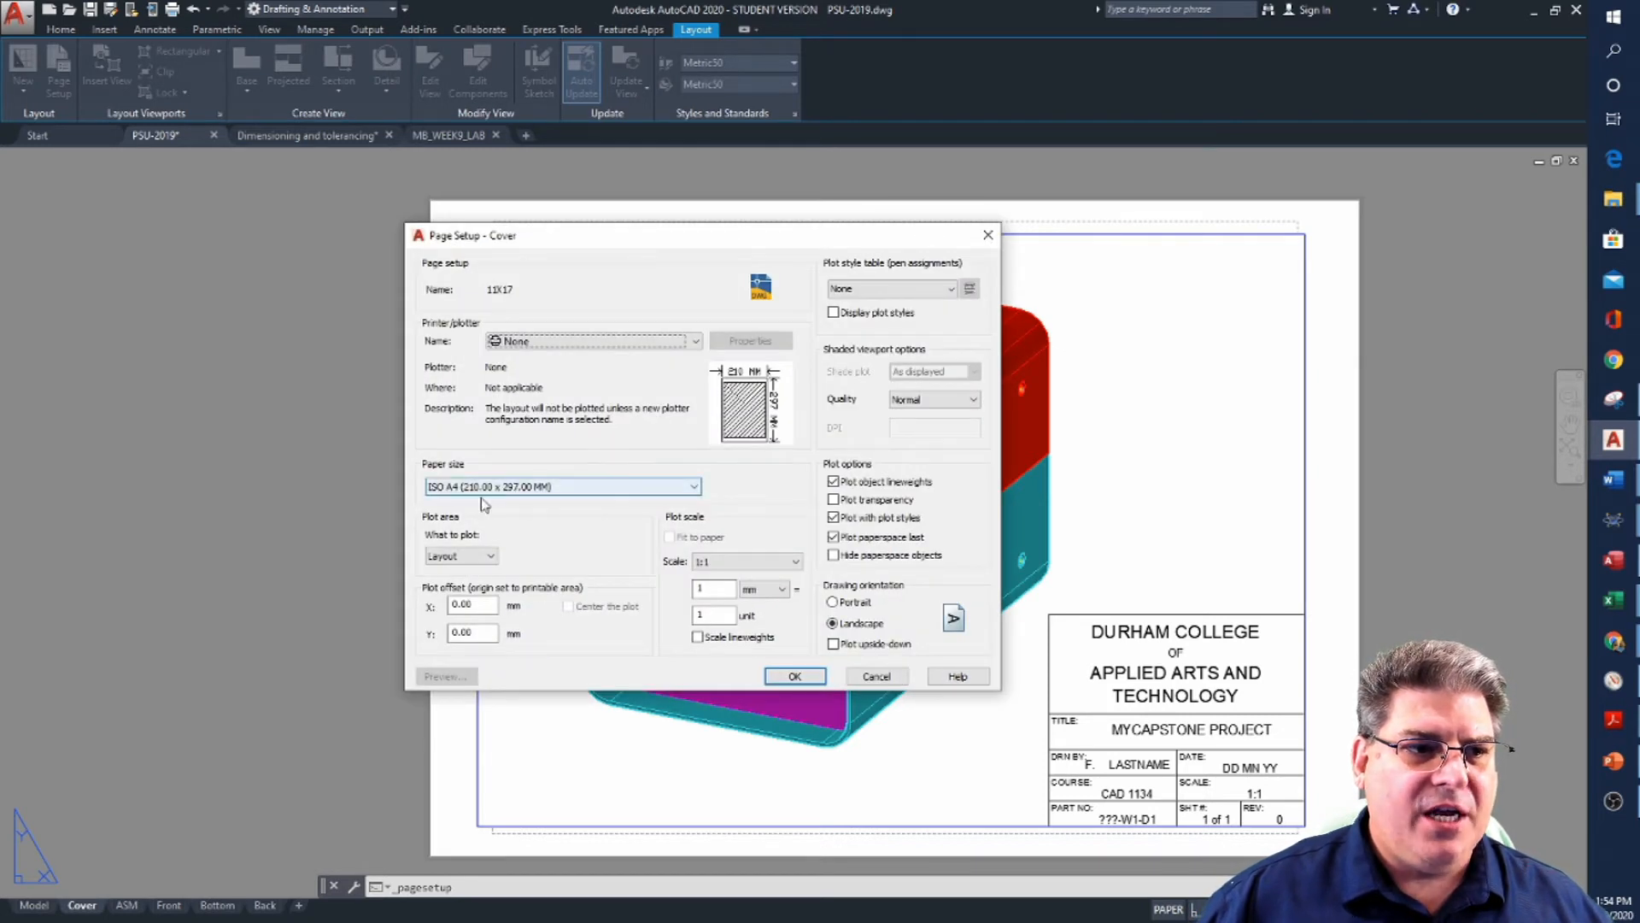
# Set the 11X17 page setup's paper size to ANSI B (11.00 x 17.00 Inches) and accept the settings
pyautogui.click(645, 491)
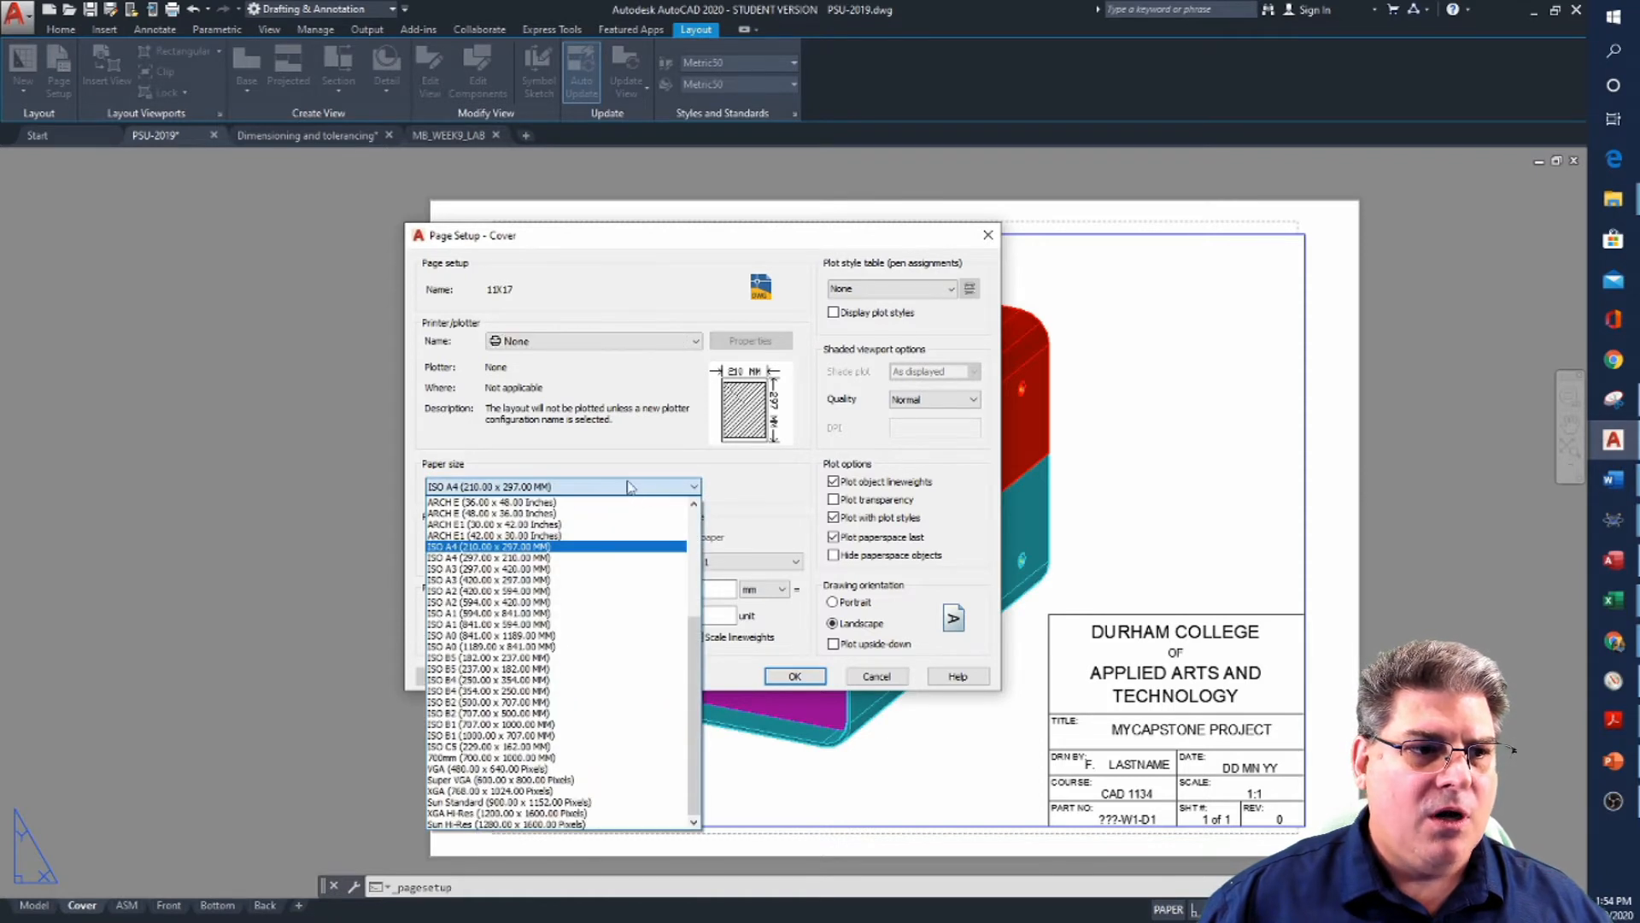
pyautogui.scroll(5, 598, 551)
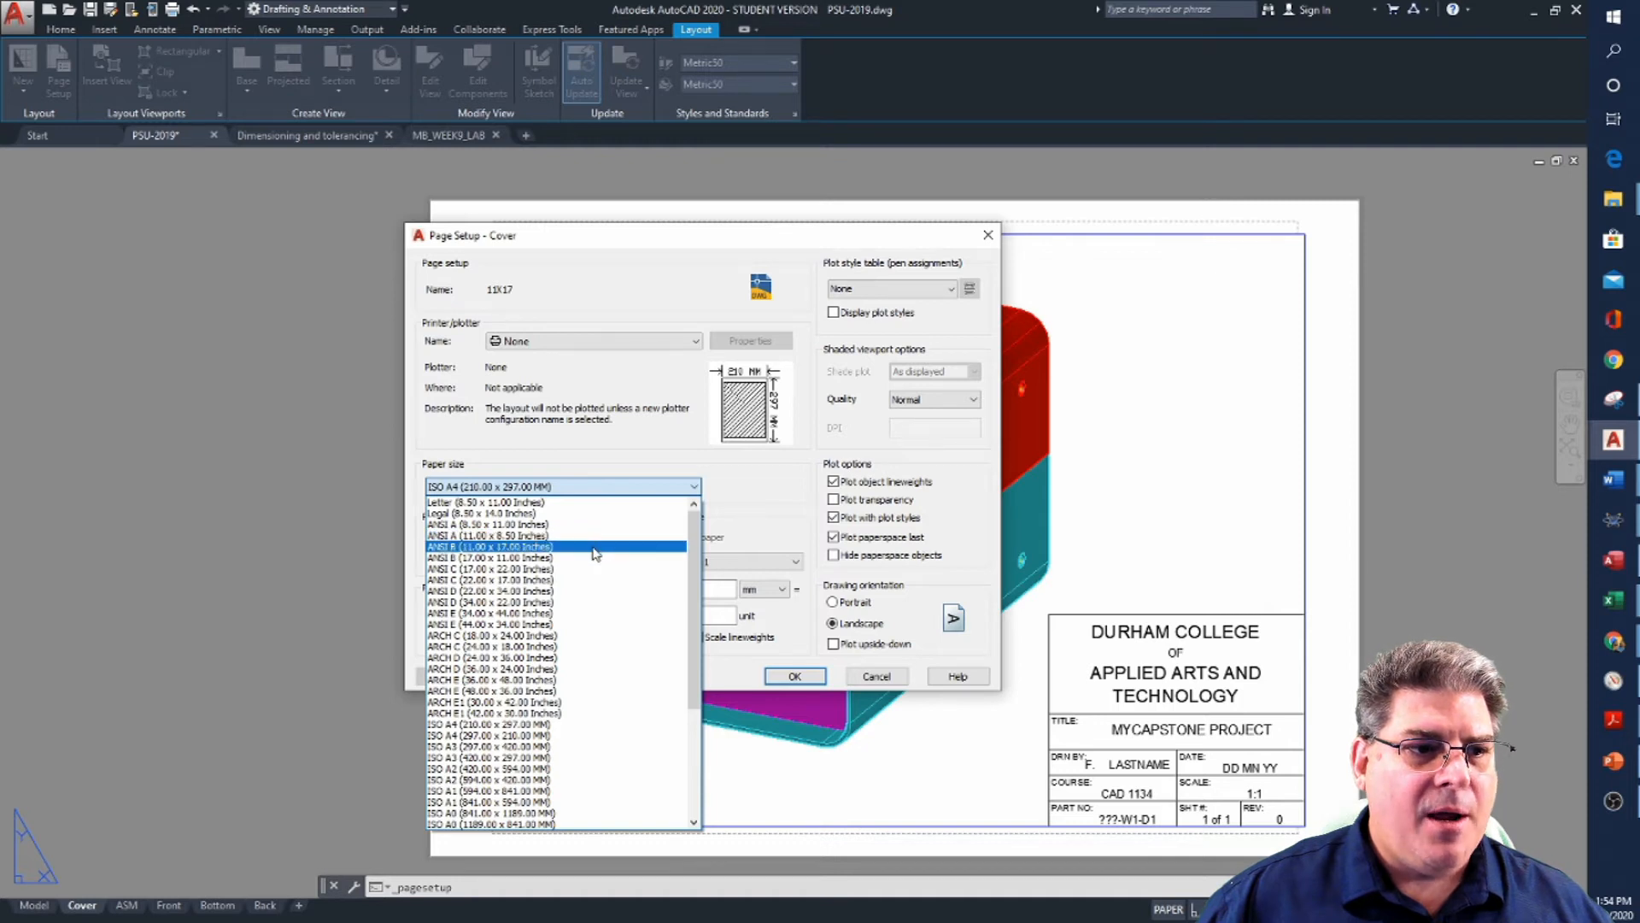
pyautogui.click(595, 549)
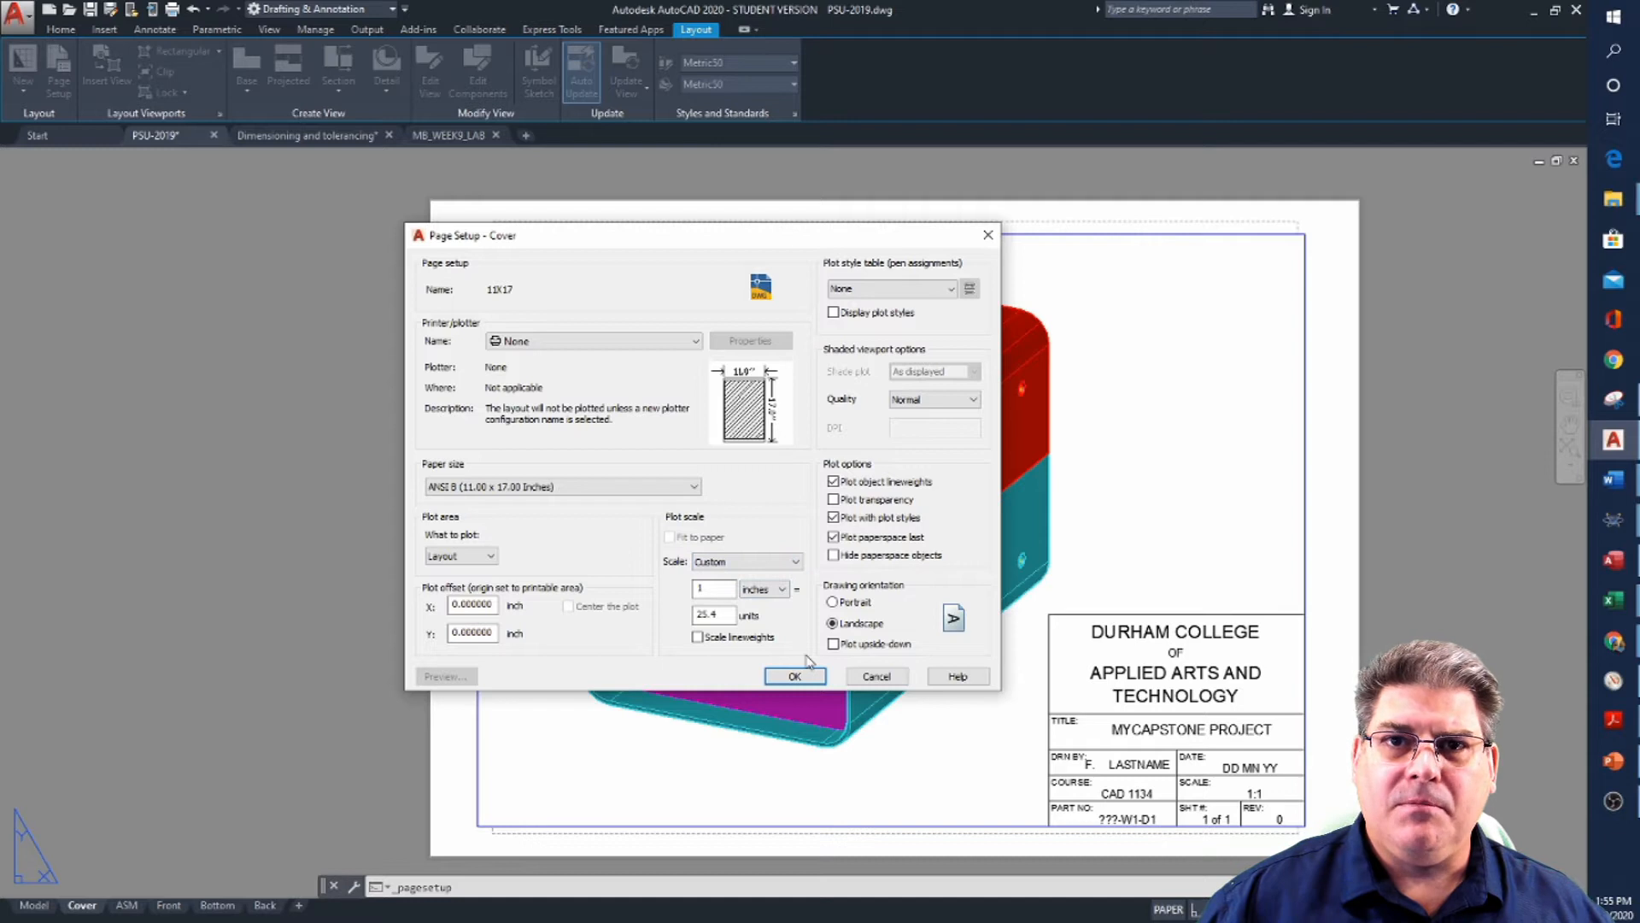
pyautogui.click(795, 677)
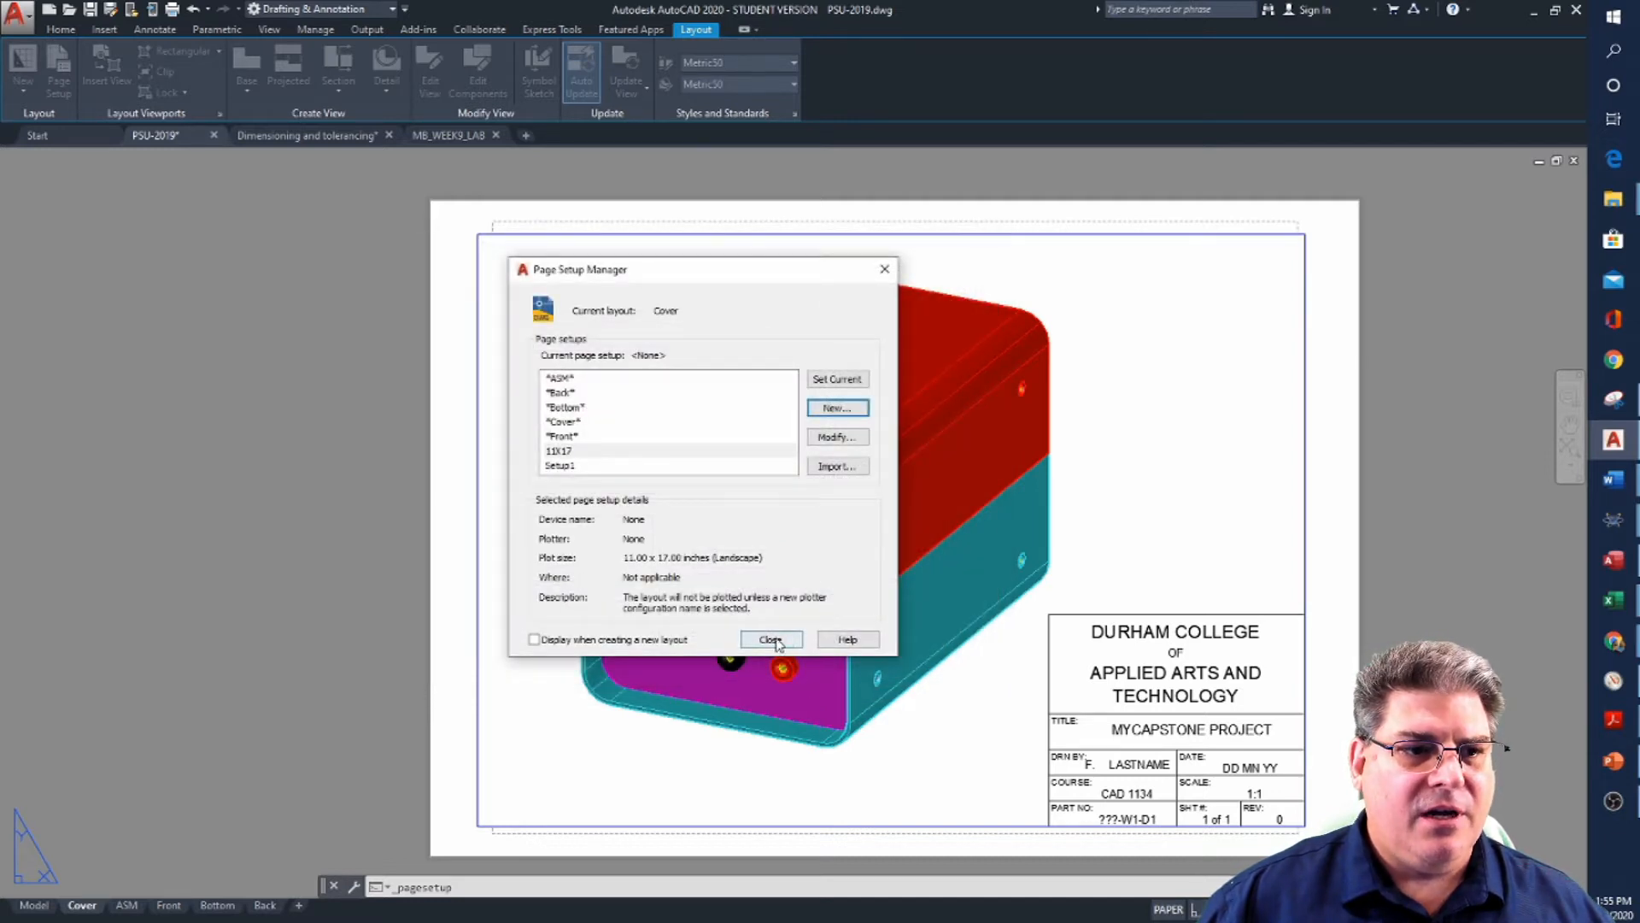
# Review the plotter and paper size settings of the existing Setup1 page setup without changing them
pyautogui.click(574, 468)
pyautogui.click(837, 438)
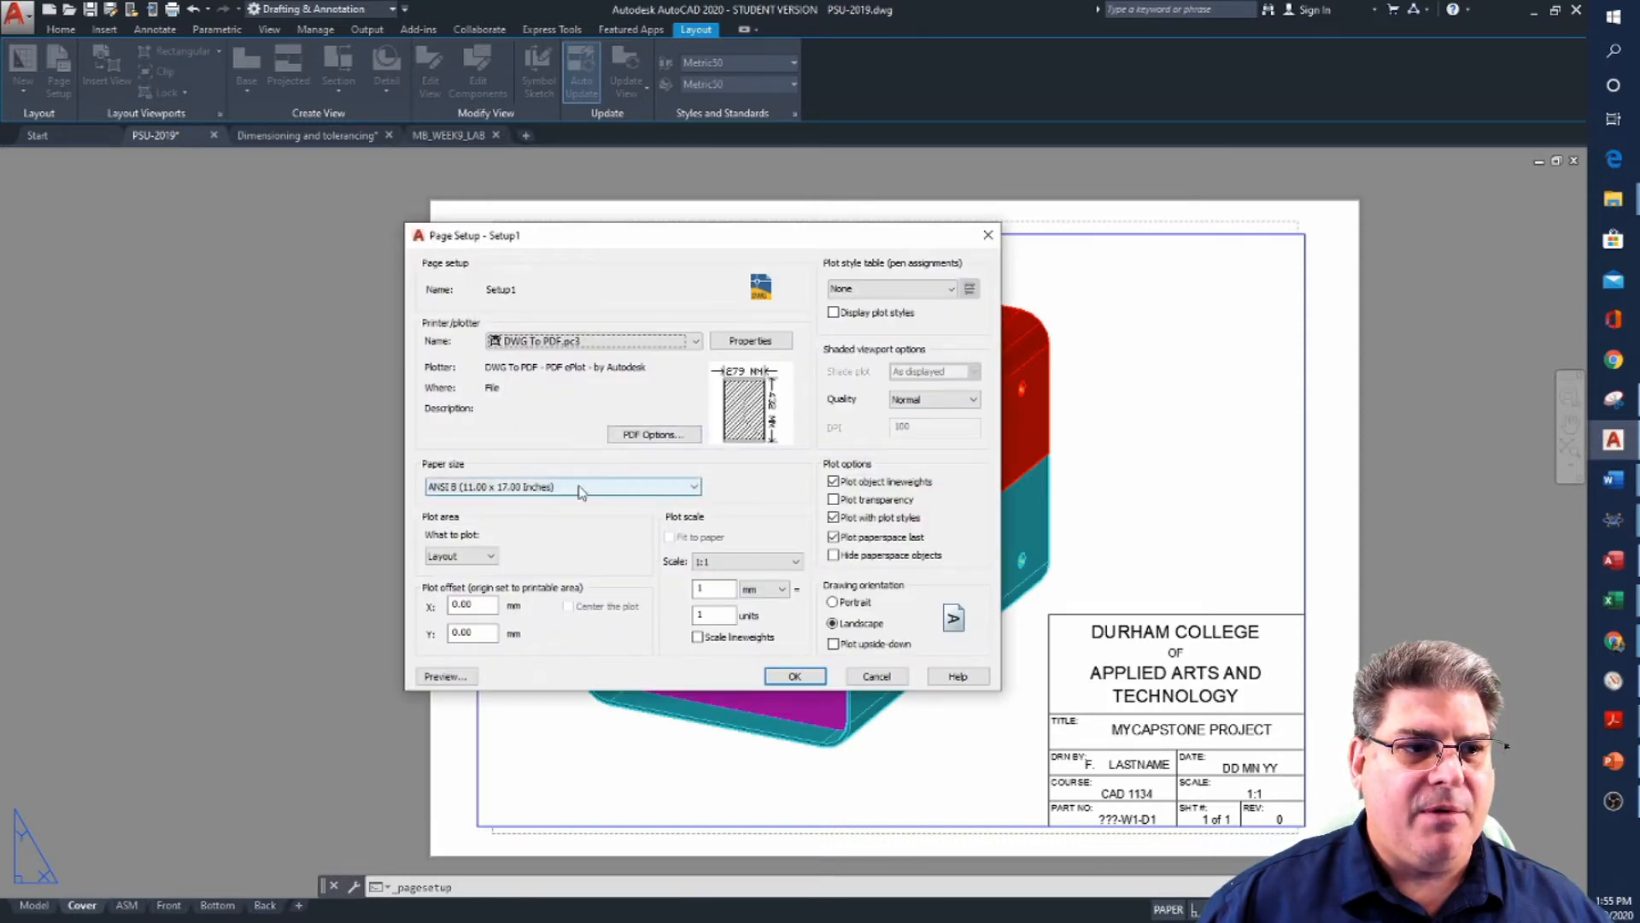
pyautogui.click(878, 678)
# Rename the 11X17 page setup as 8.5X11
pyautogui.click(567, 452)
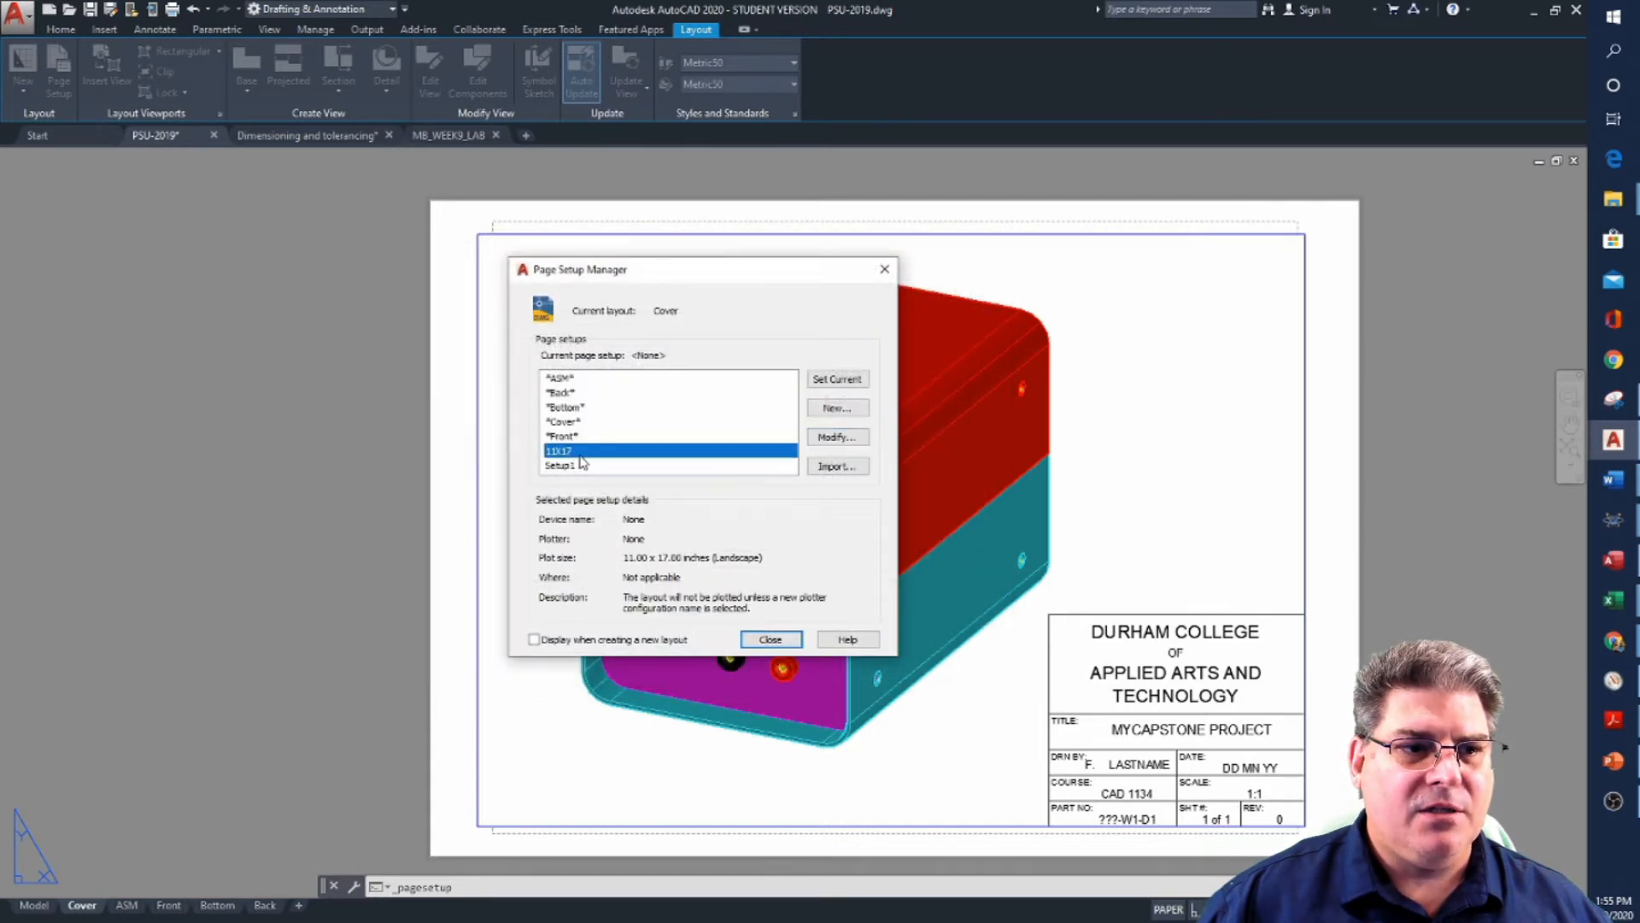
pyautogui.rightClick(689, 452)
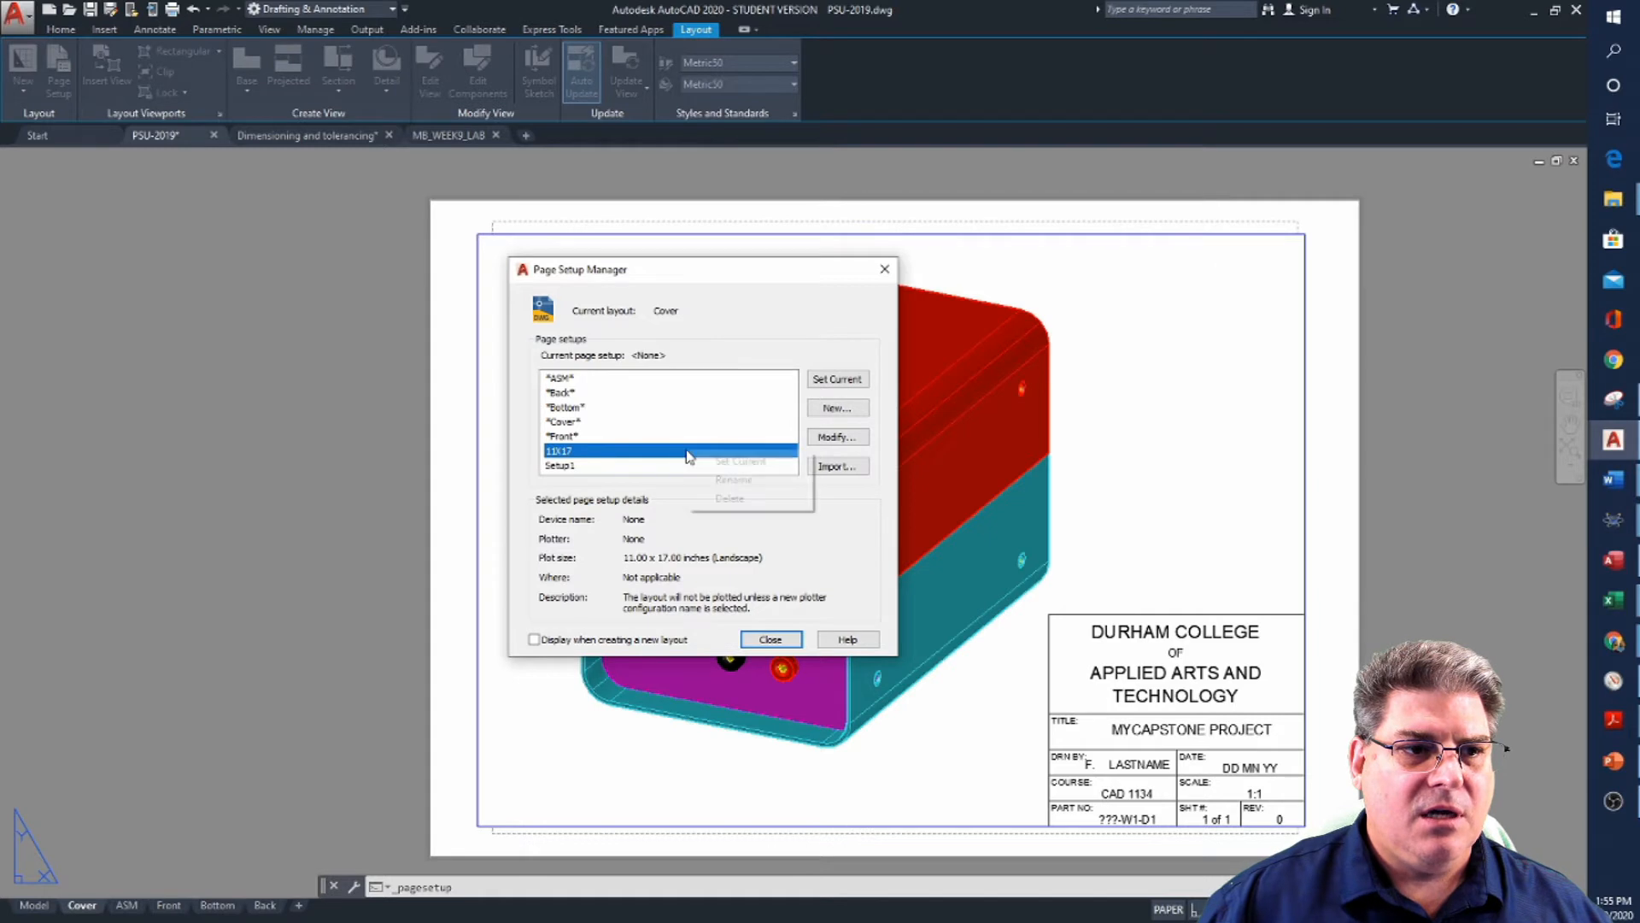
pyautogui.click(755, 481)
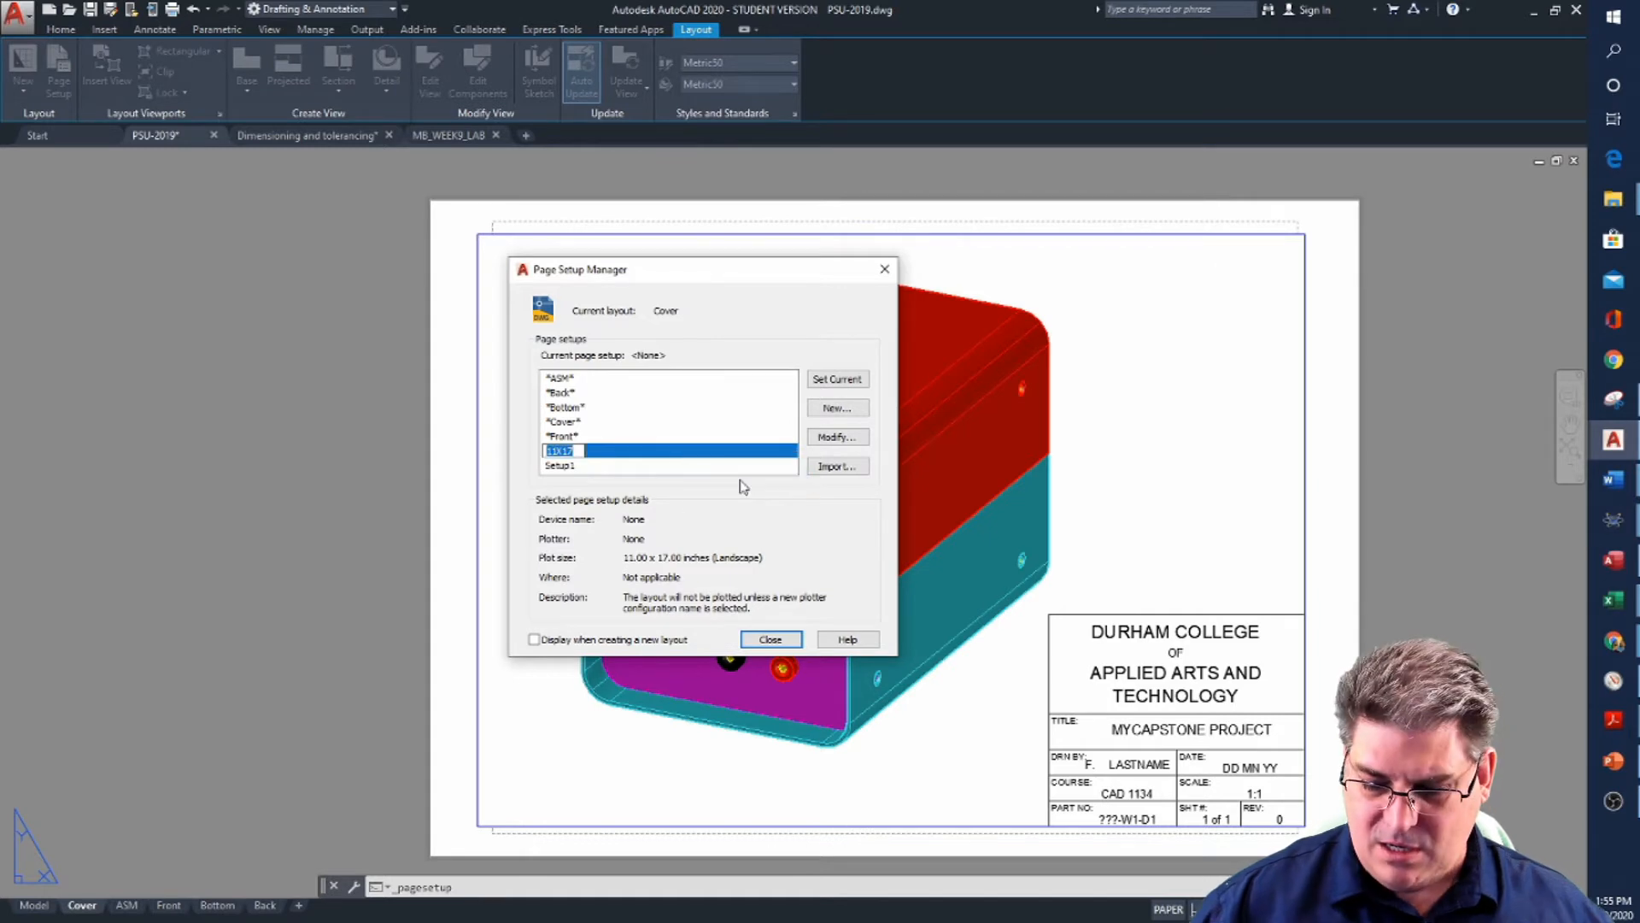
pyautogui.write('8.5X')
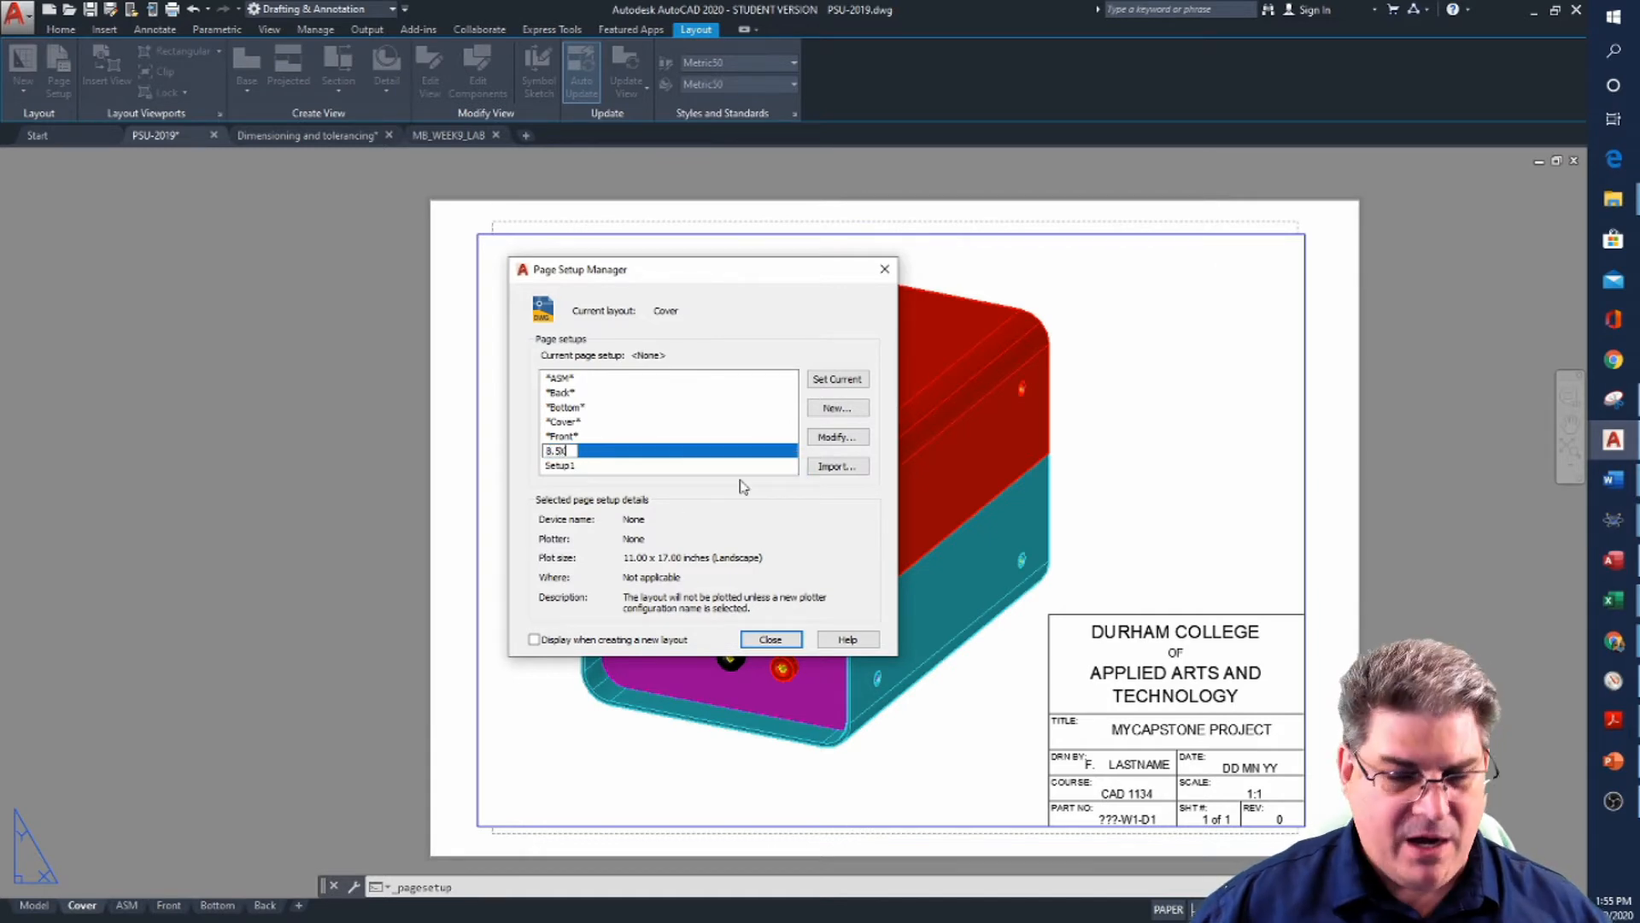
pyautogui.write('11')
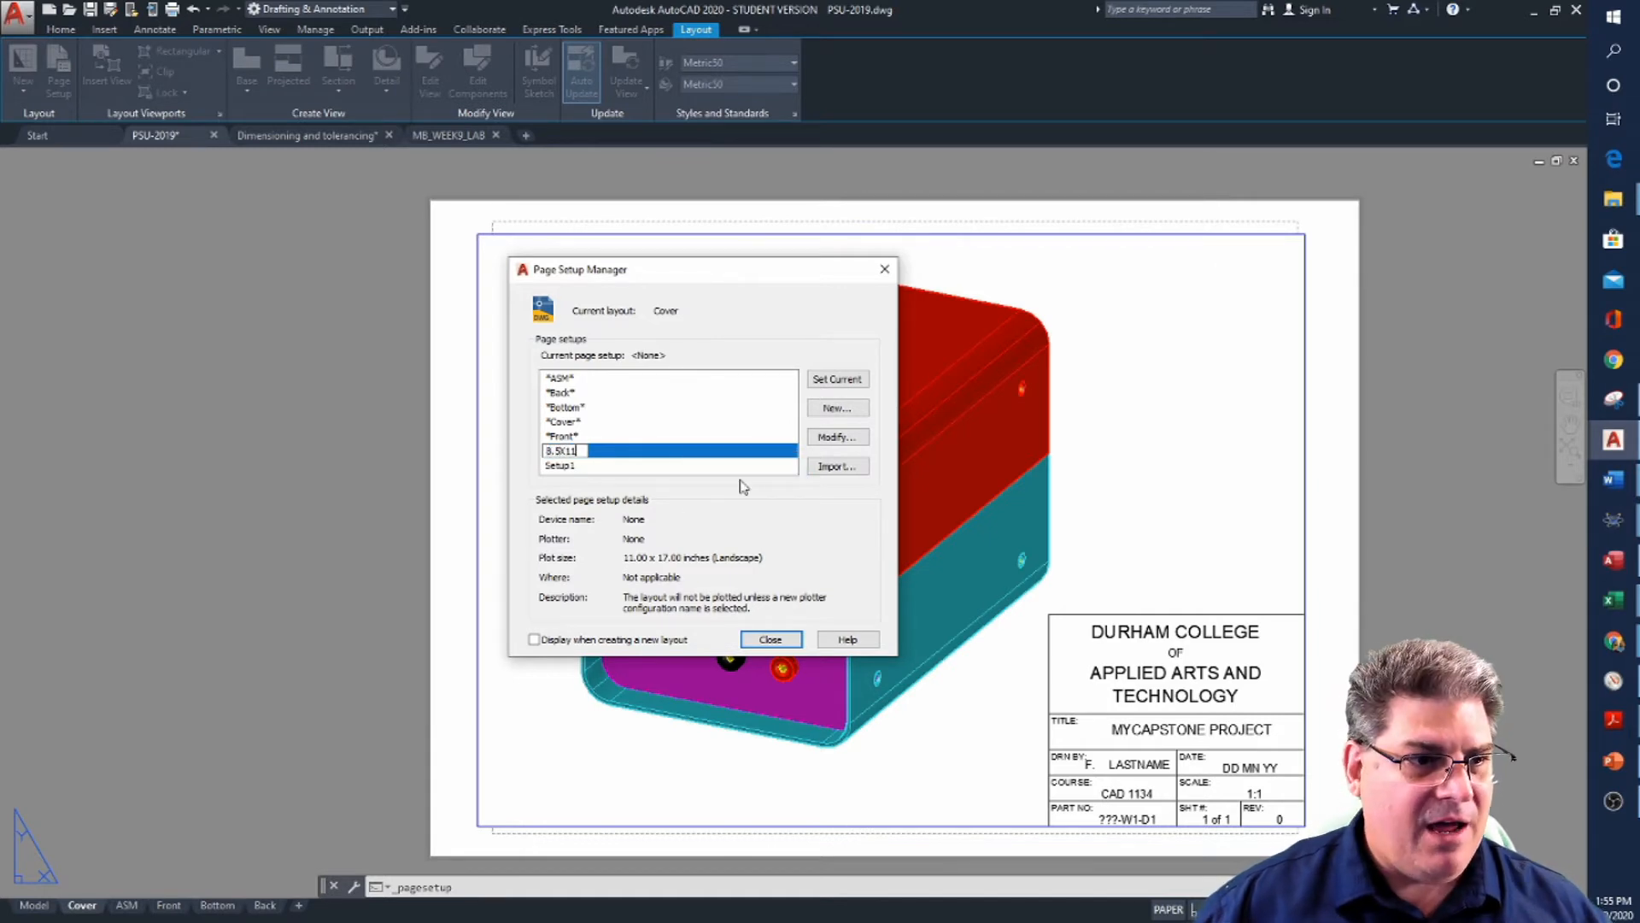
# Modify the 8.5X11 page setup to use the Letter (8.50 x 11.00 Inches) paper size
pyautogui.click(837, 438)
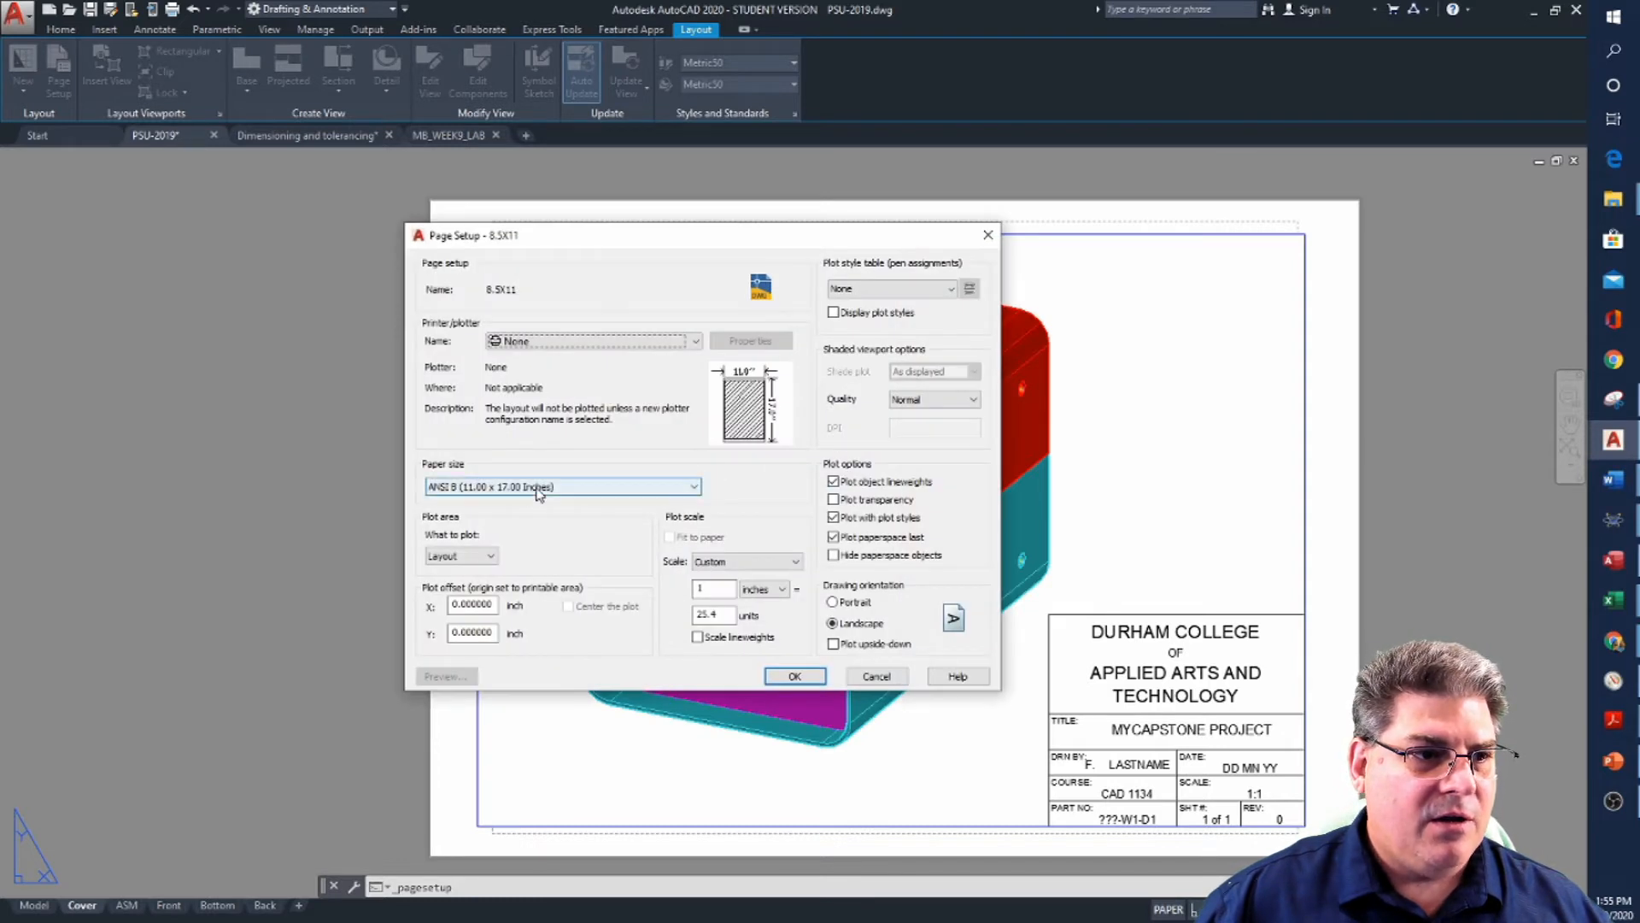
pyautogui.click(538, 486)
pyautogui.scroll(3, 534, 547)
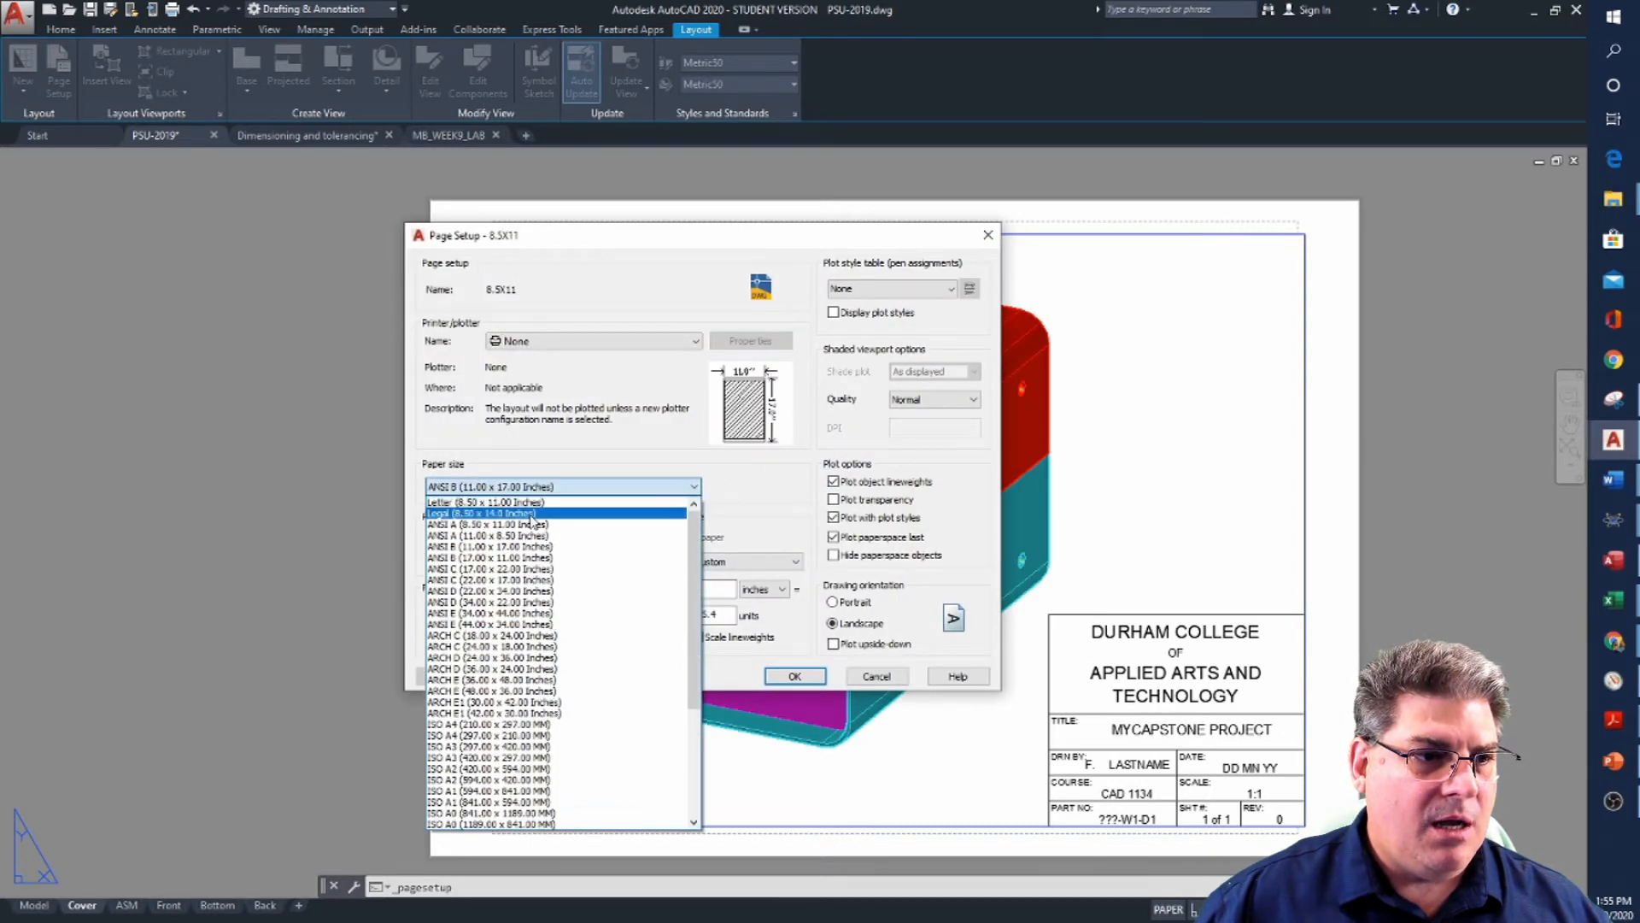
pyautogui.click(529, 503)
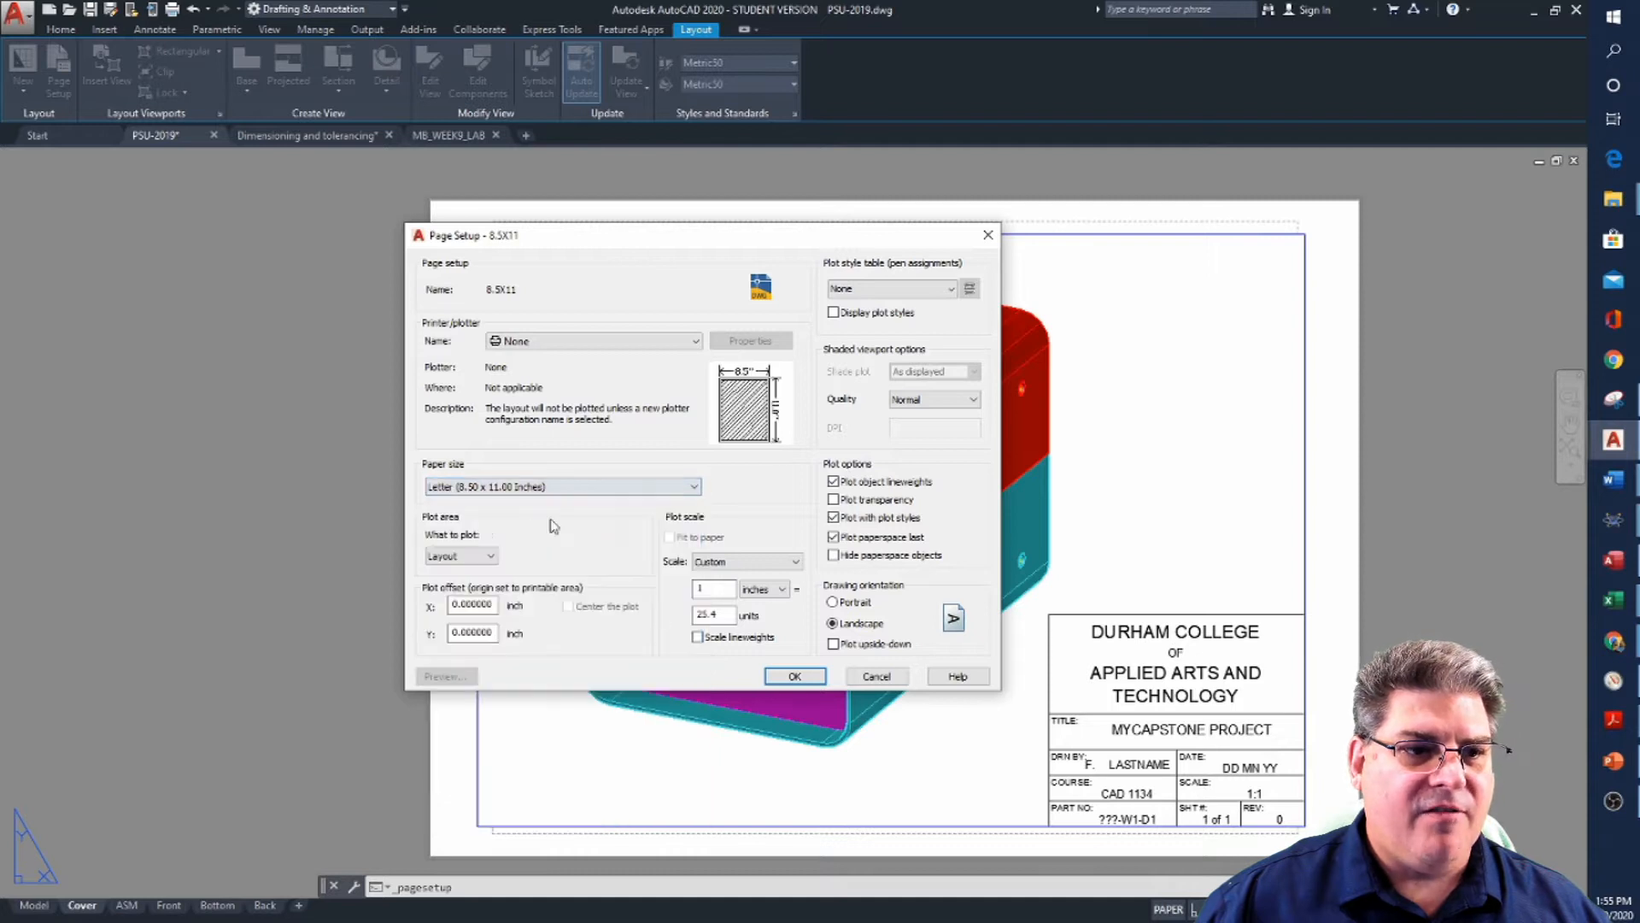
pyautogui.click(796, 675)
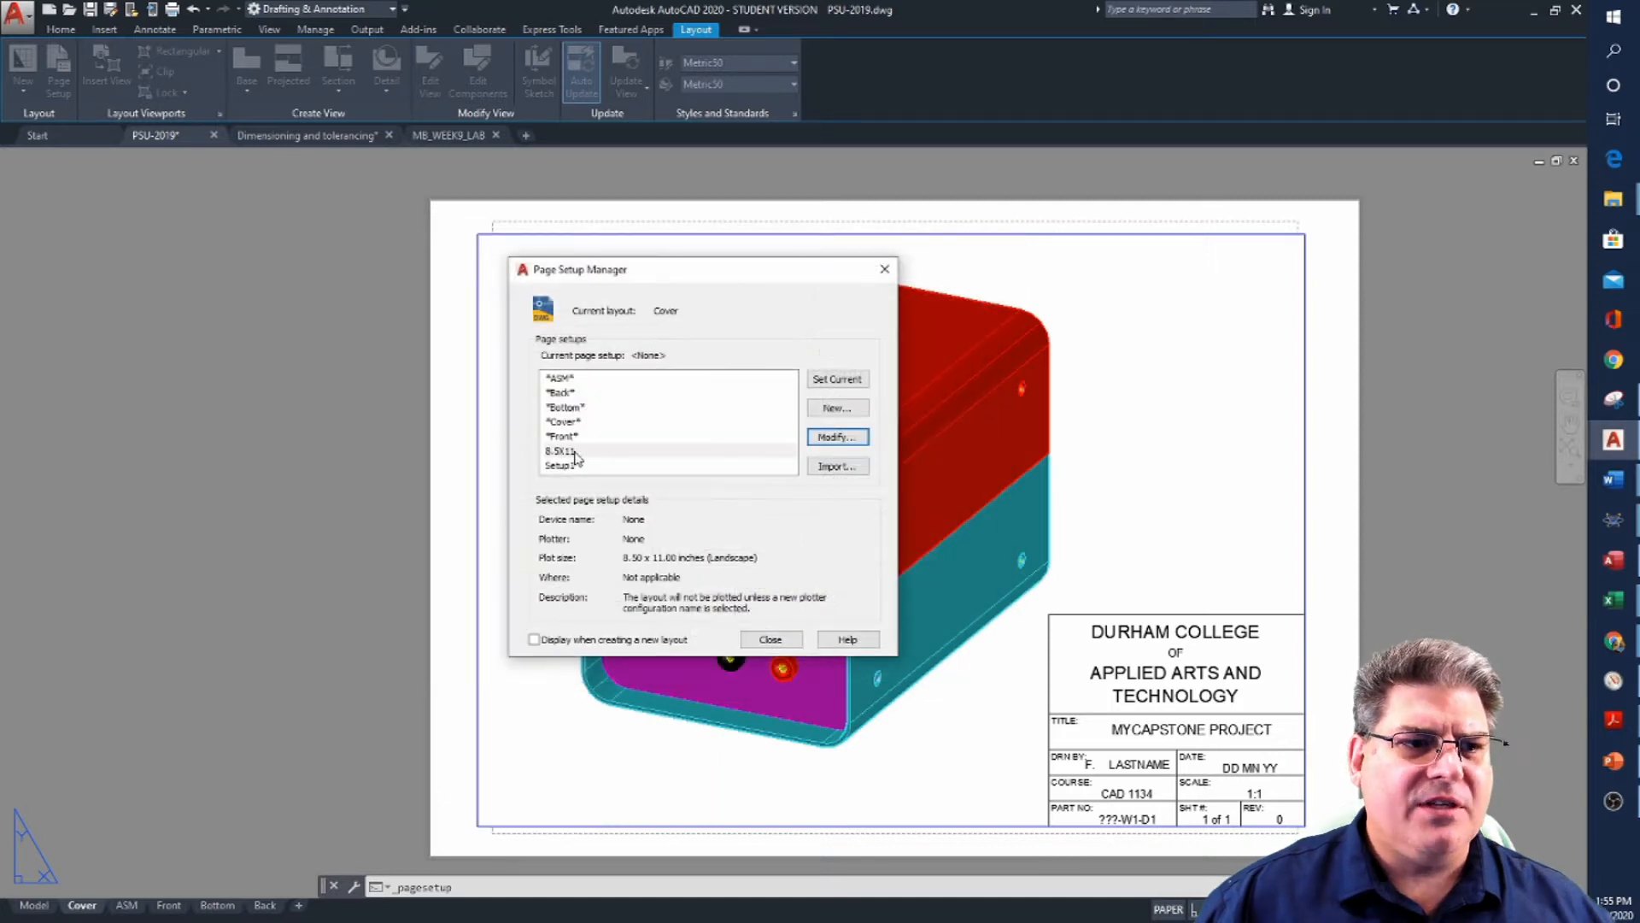
# Rename the Setup1 page setup as 11X17
pyautogui.click(569, 466)
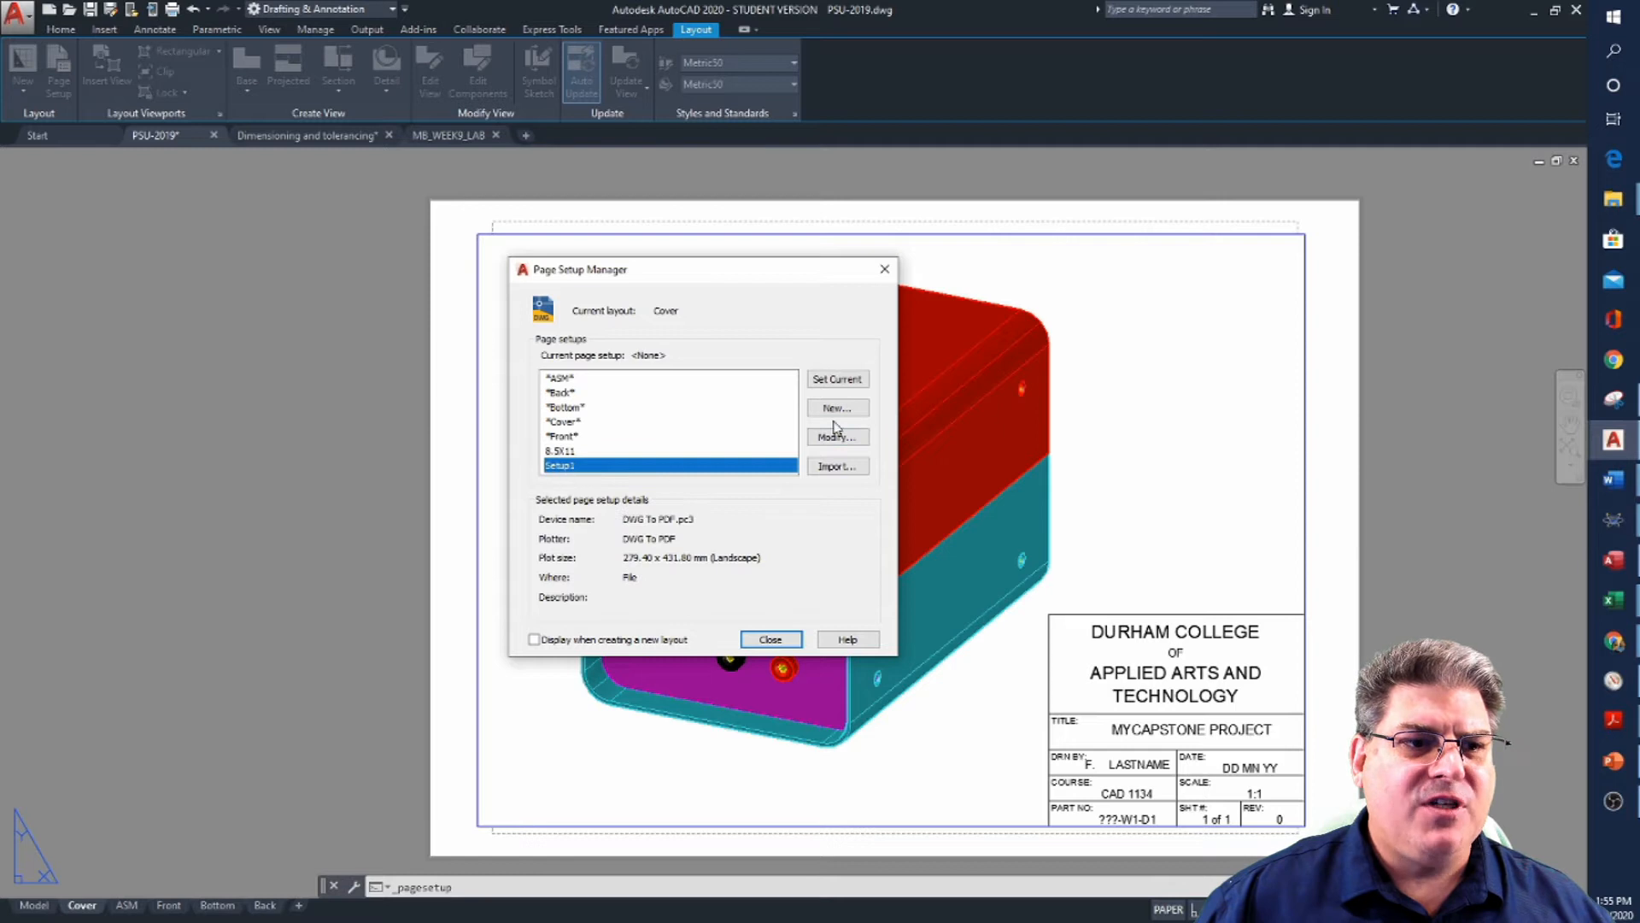
pyautogui.rightClick(698, 467)
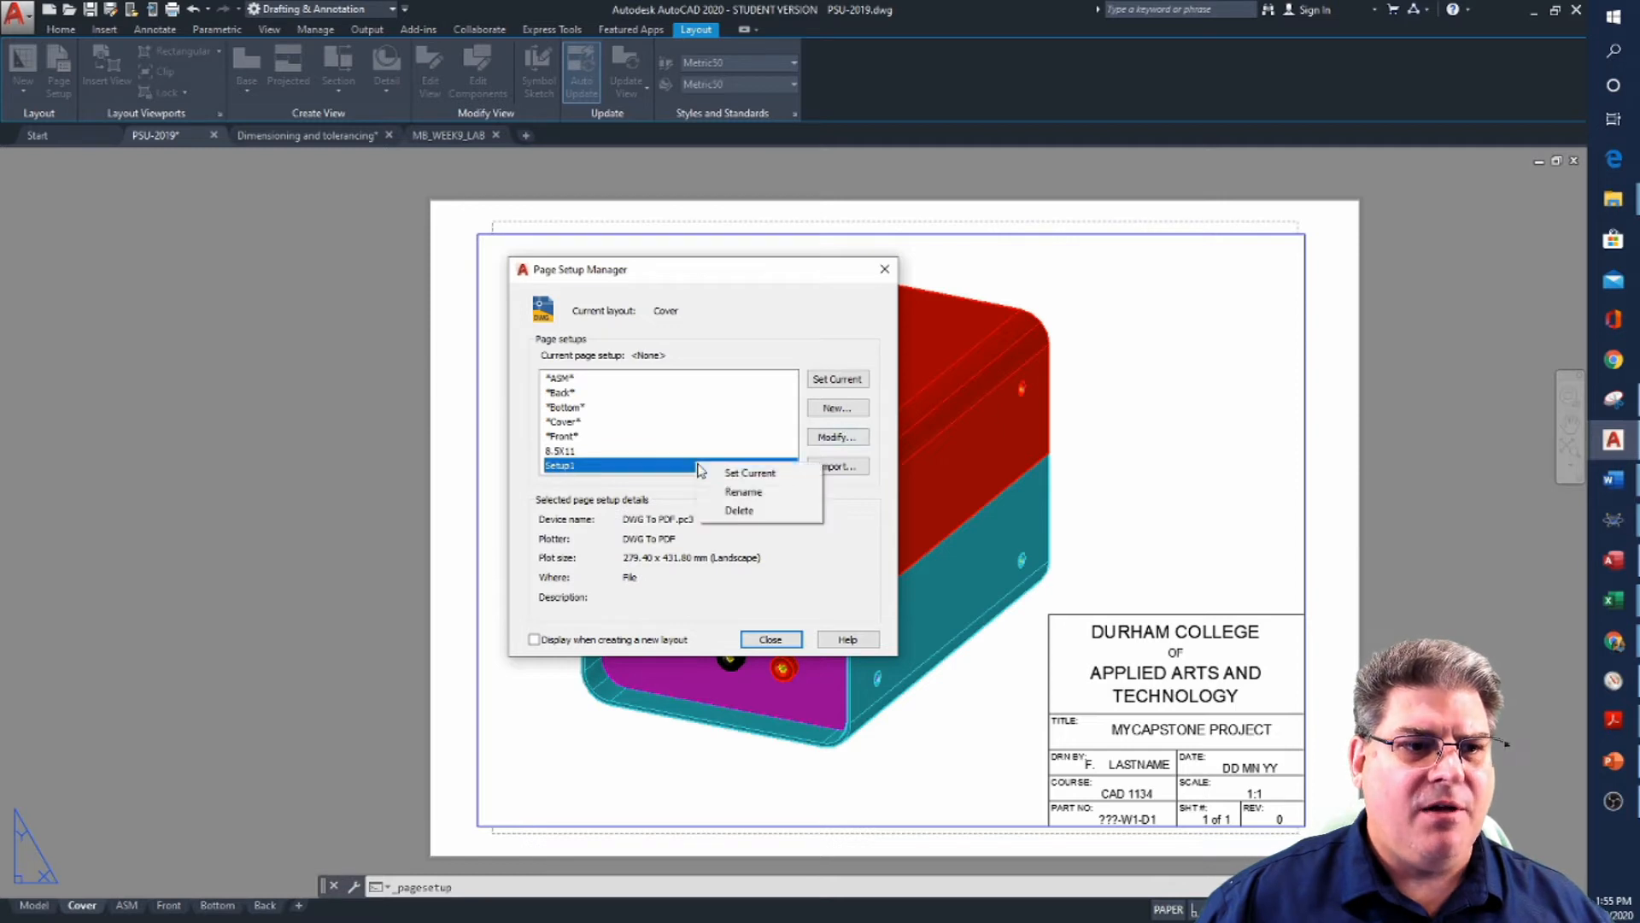
pyautogui.click(755, 494)
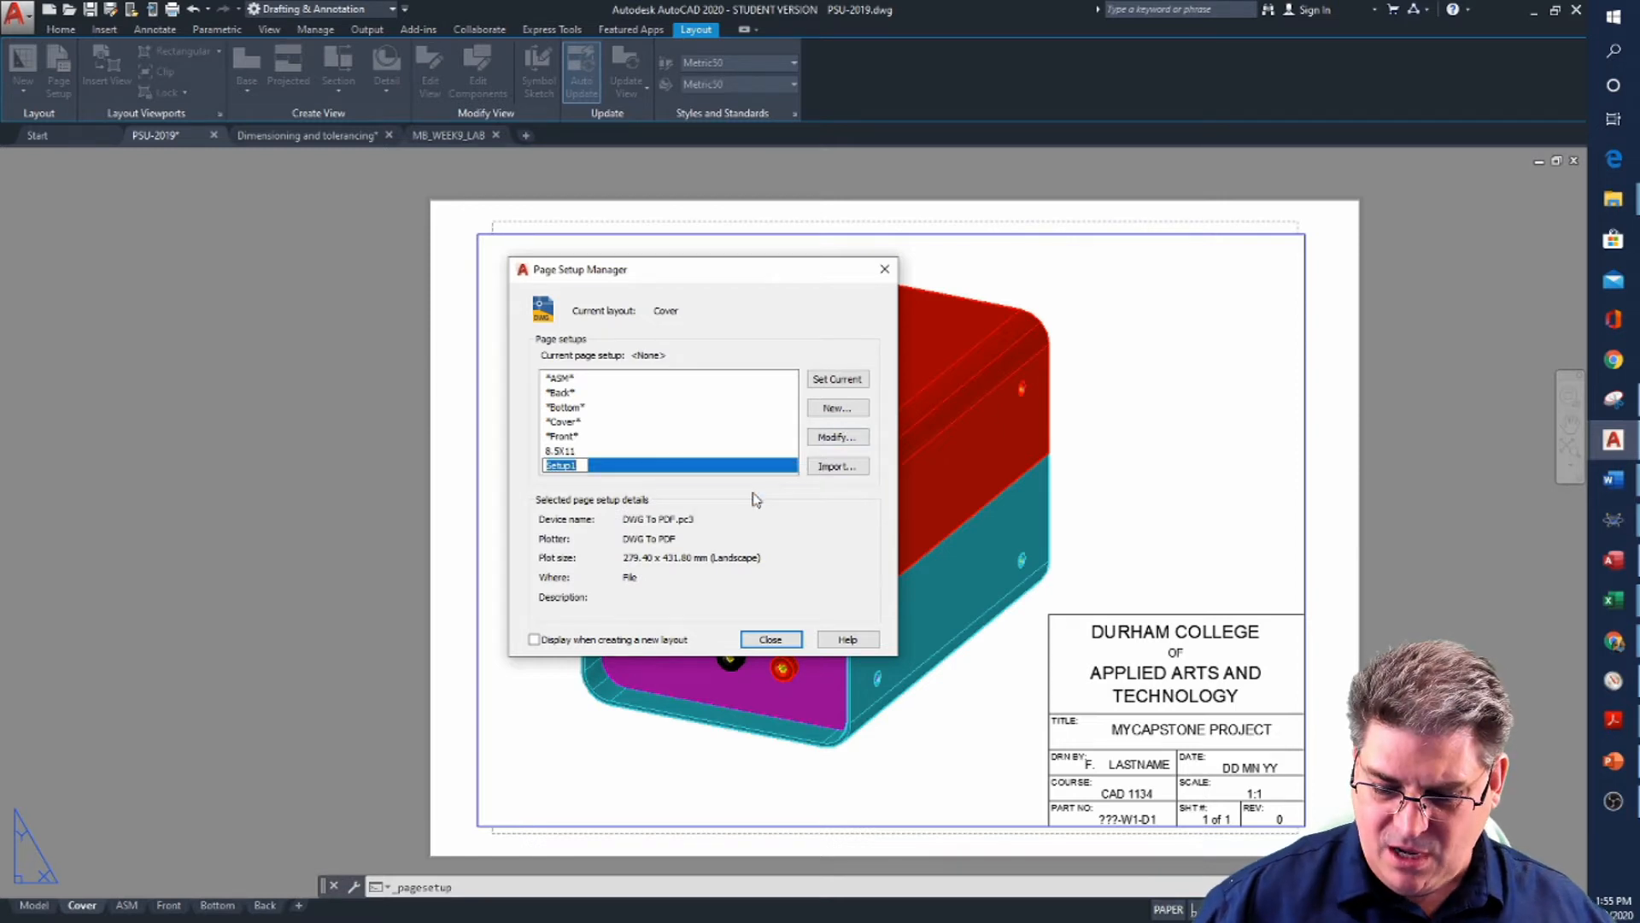
pyautogui.write('11X1')
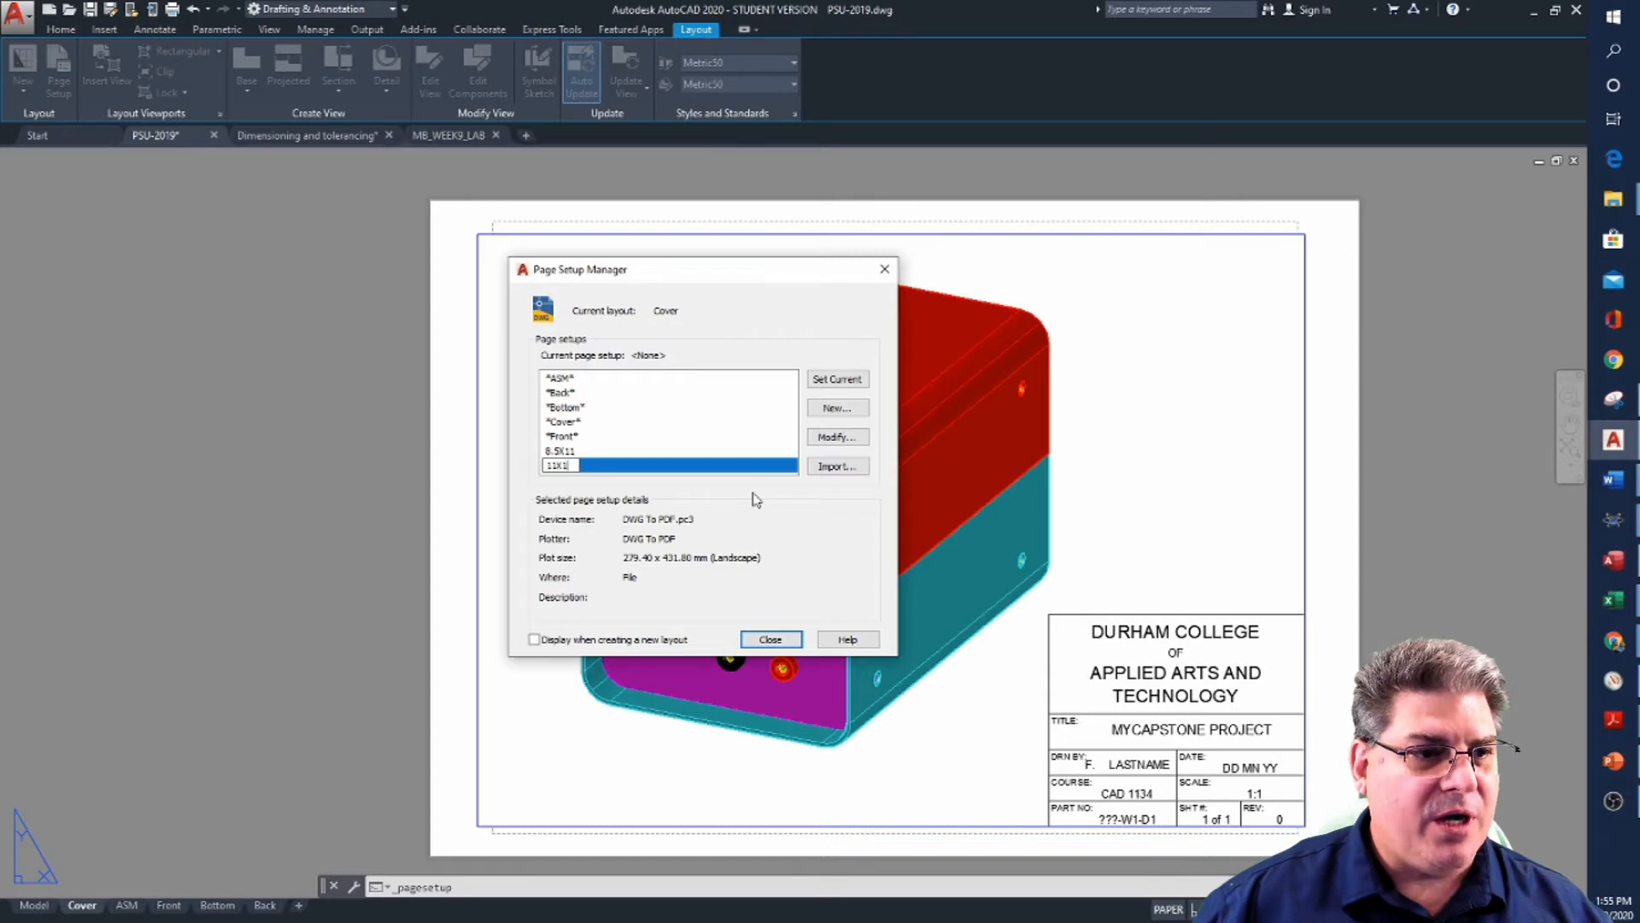
pyautogui.write('7')
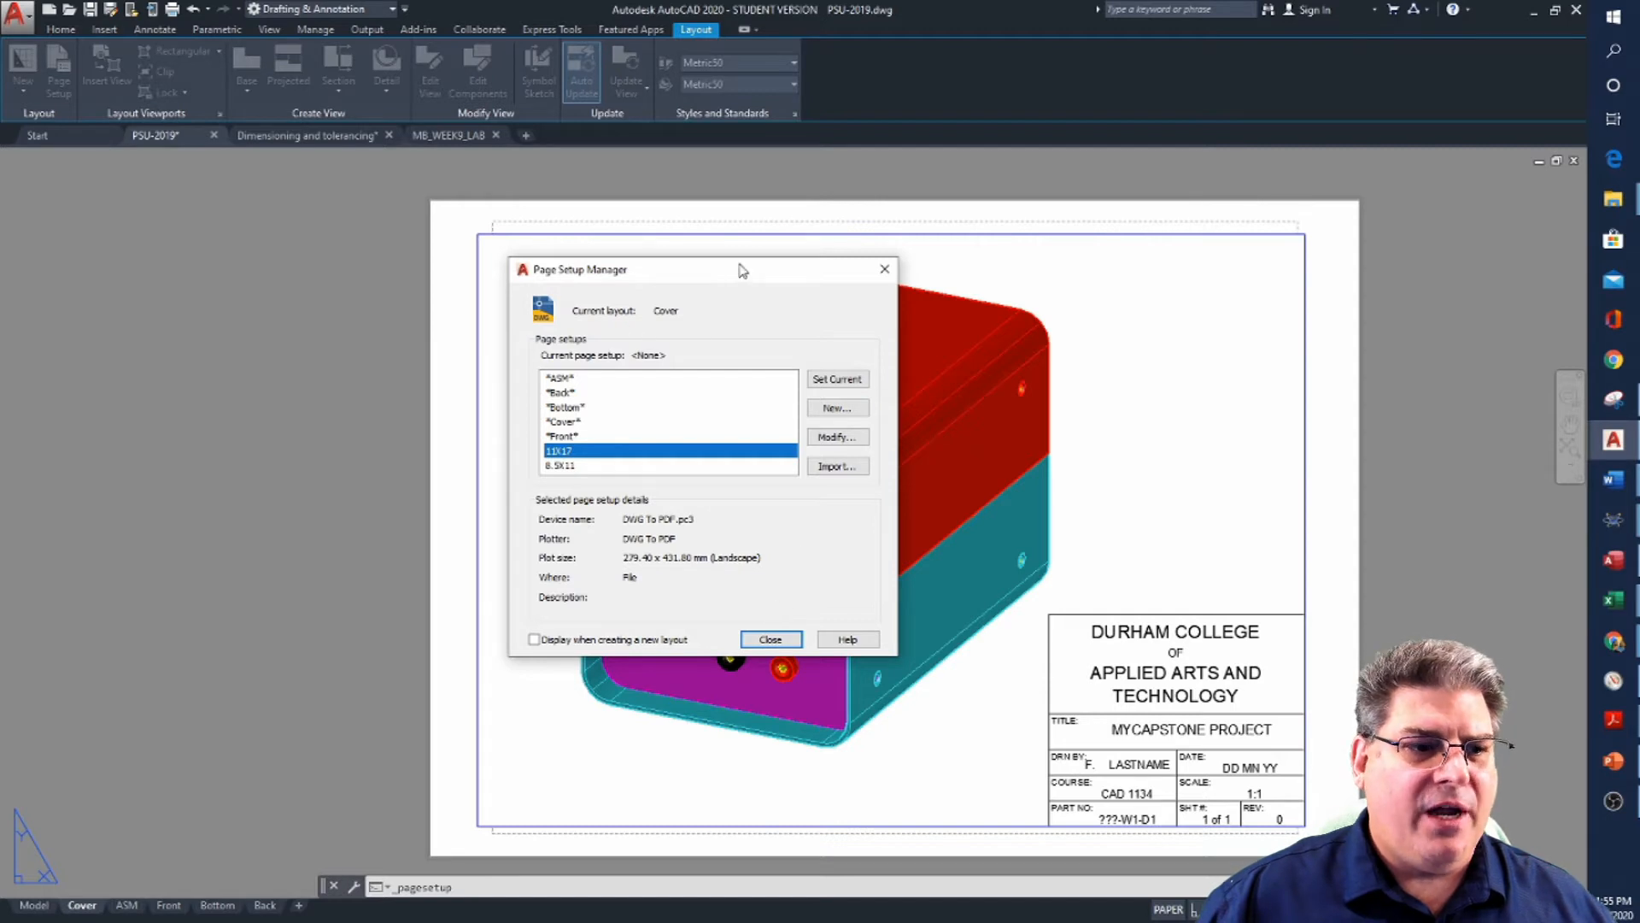
# Try the 11X17 page setup on the Cover layout, and make 8.5X11 its current page setup
pyautogui.moveTo(743, 270); pyautogui.dragTo(423, 272)
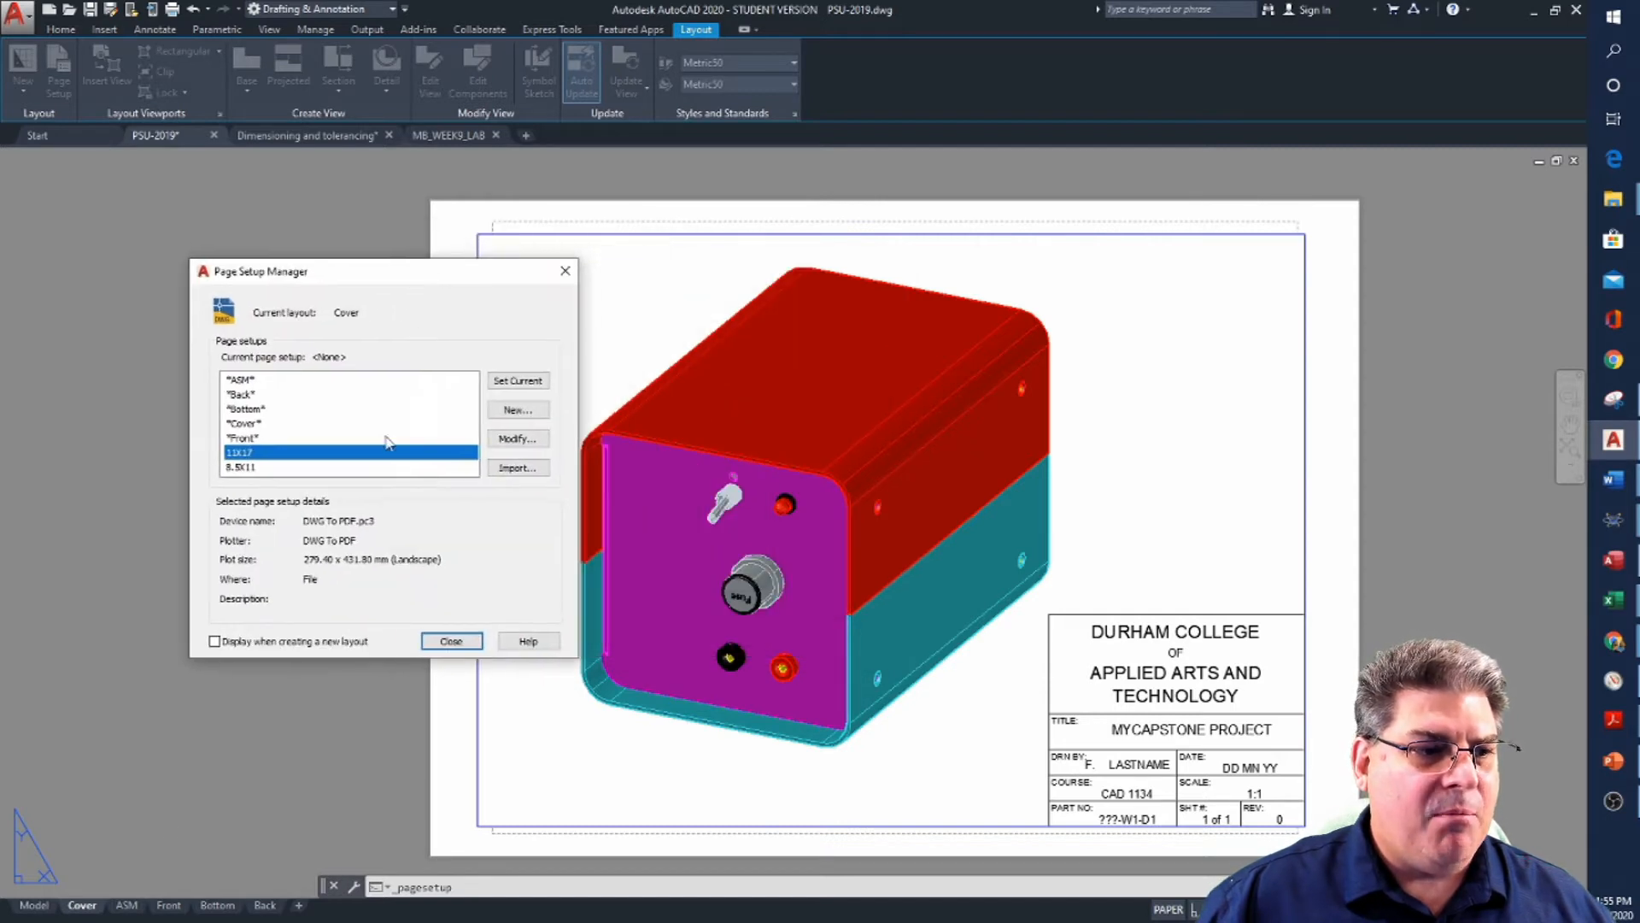
pyautogui.doubleClick(261, 455)
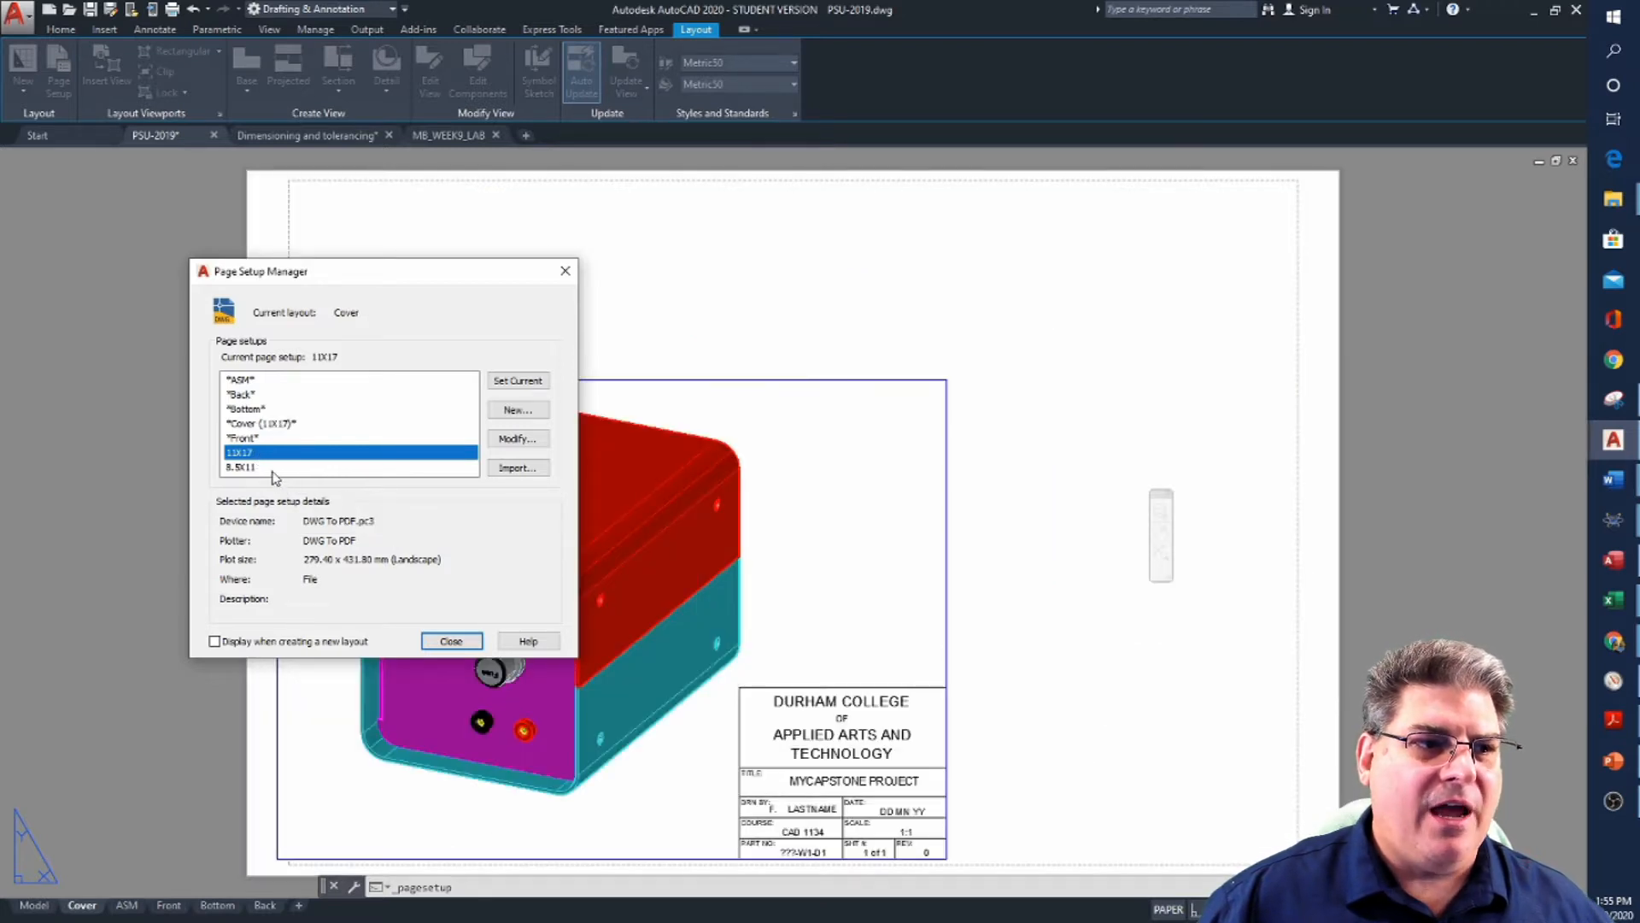
pyautogui.doubleClick(274, 467)
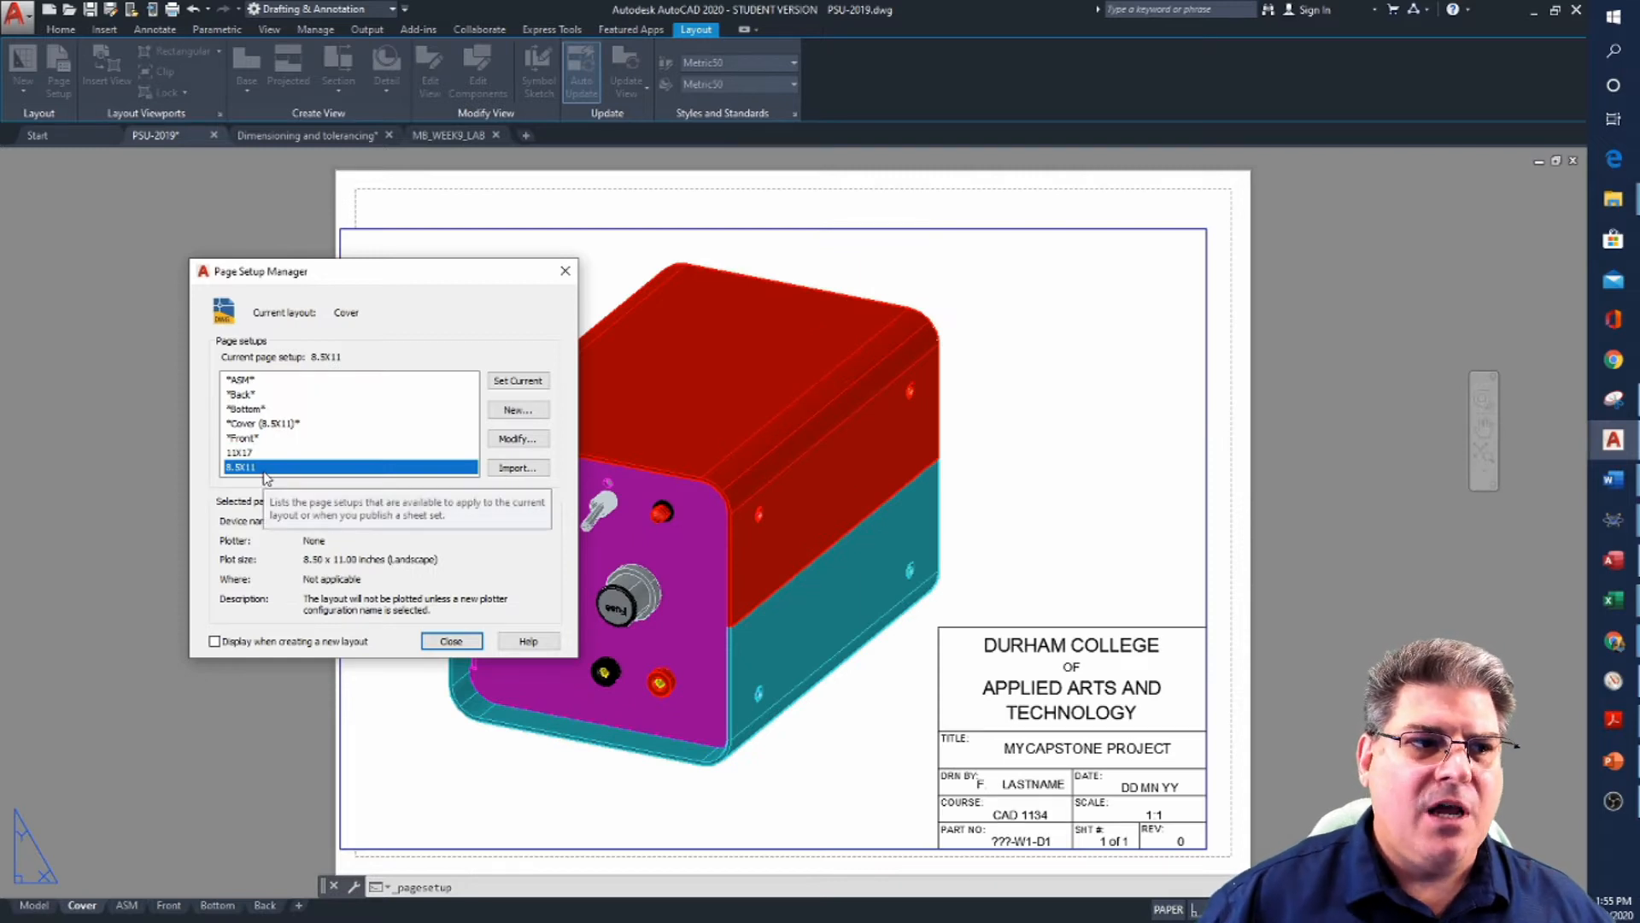
# Assign the Grayscale.ctb plot style table to the 8.5X11 page setup and update all layouts that reference it
pyautogui.click(518, 439)
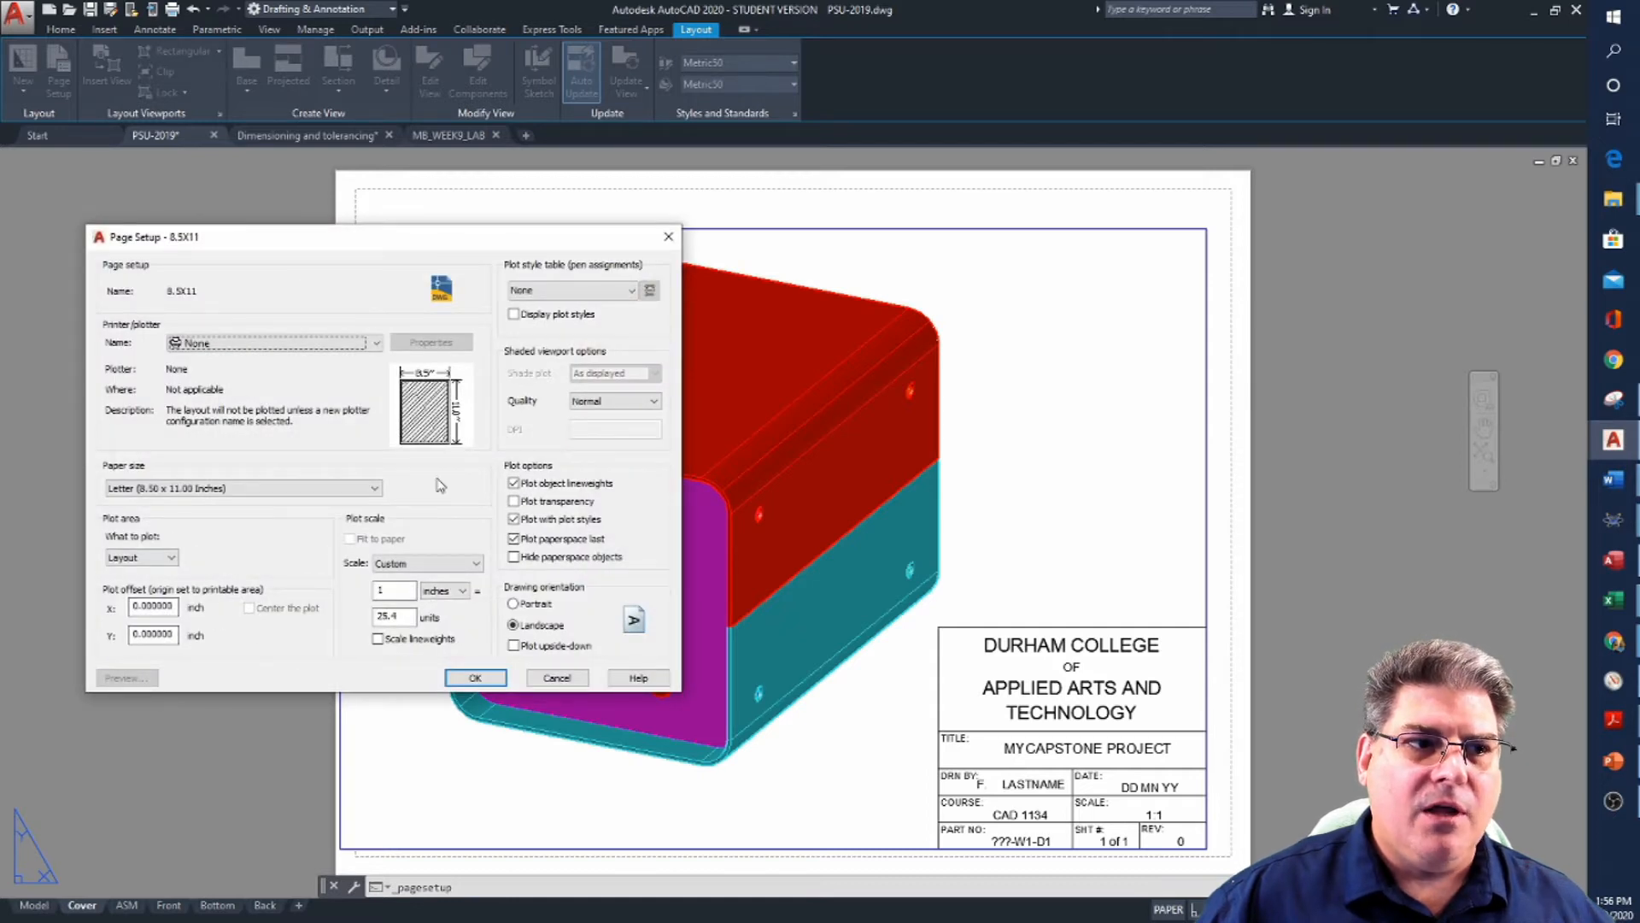
pyautogui.click(633, 292)
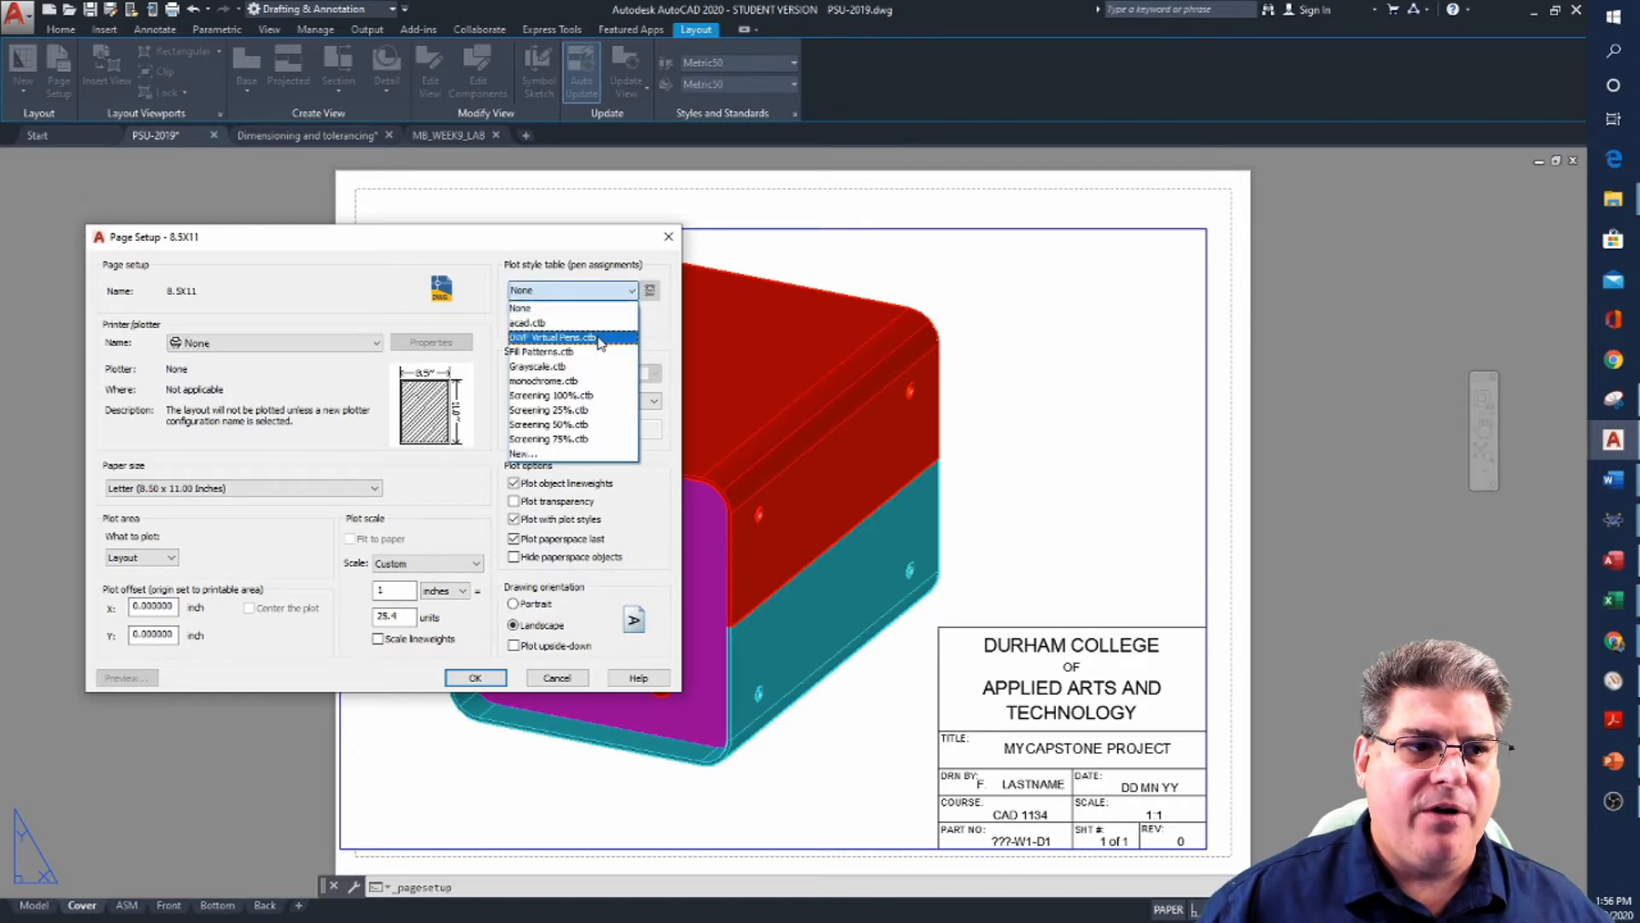
pyautogui.click(602, 366)
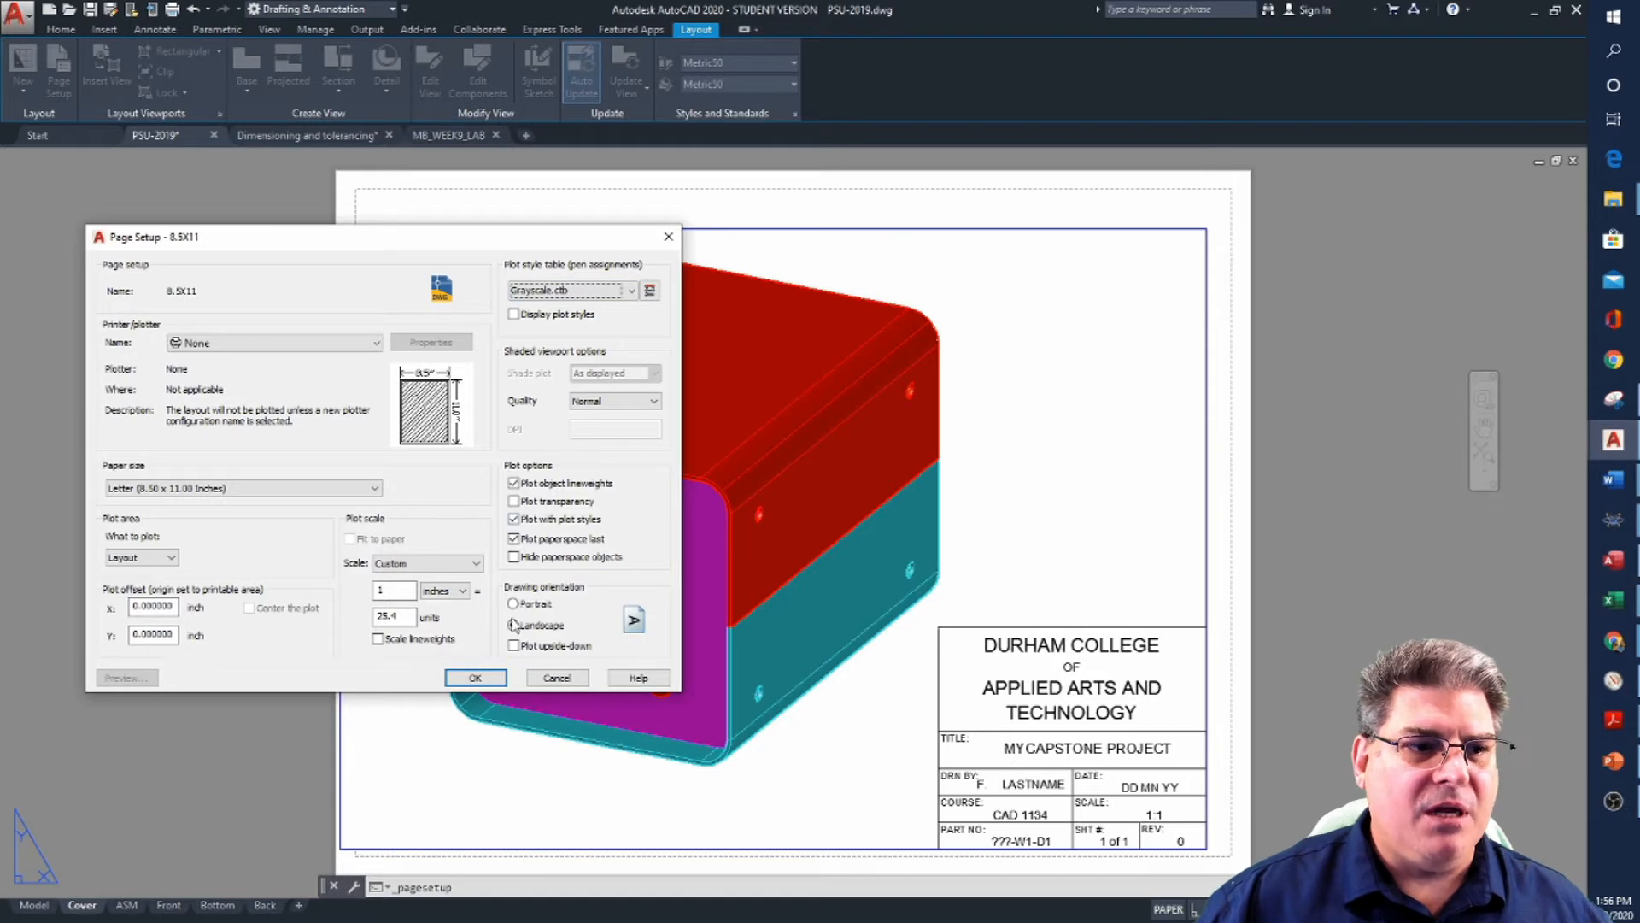
pyautogui.click(479, 677)
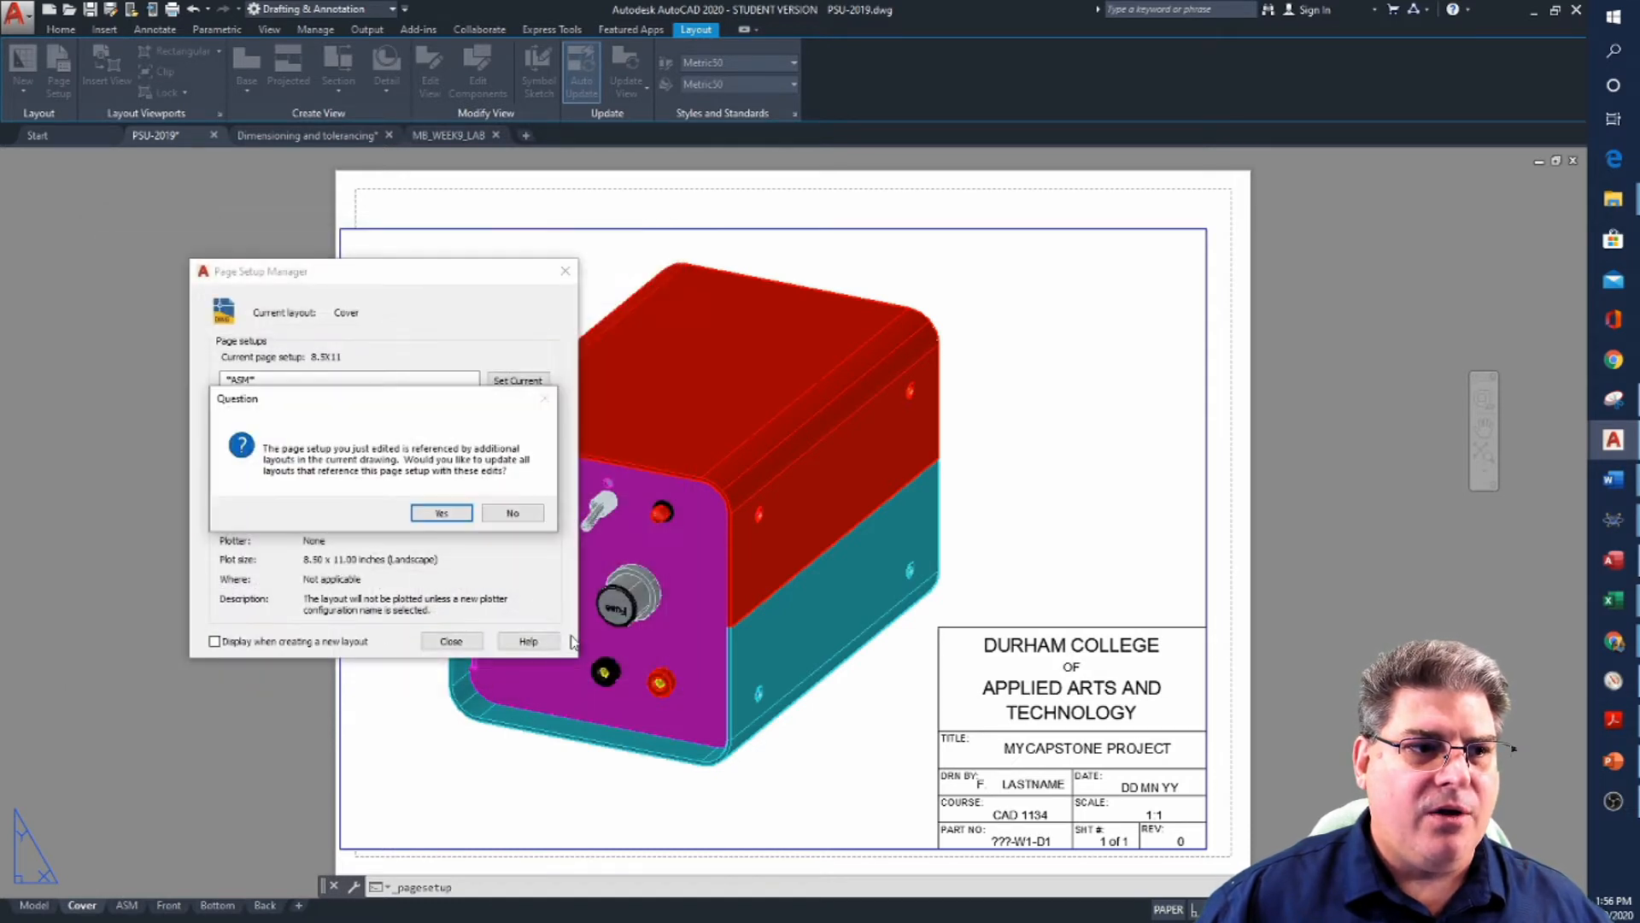
pyautogui.click(442, 514)
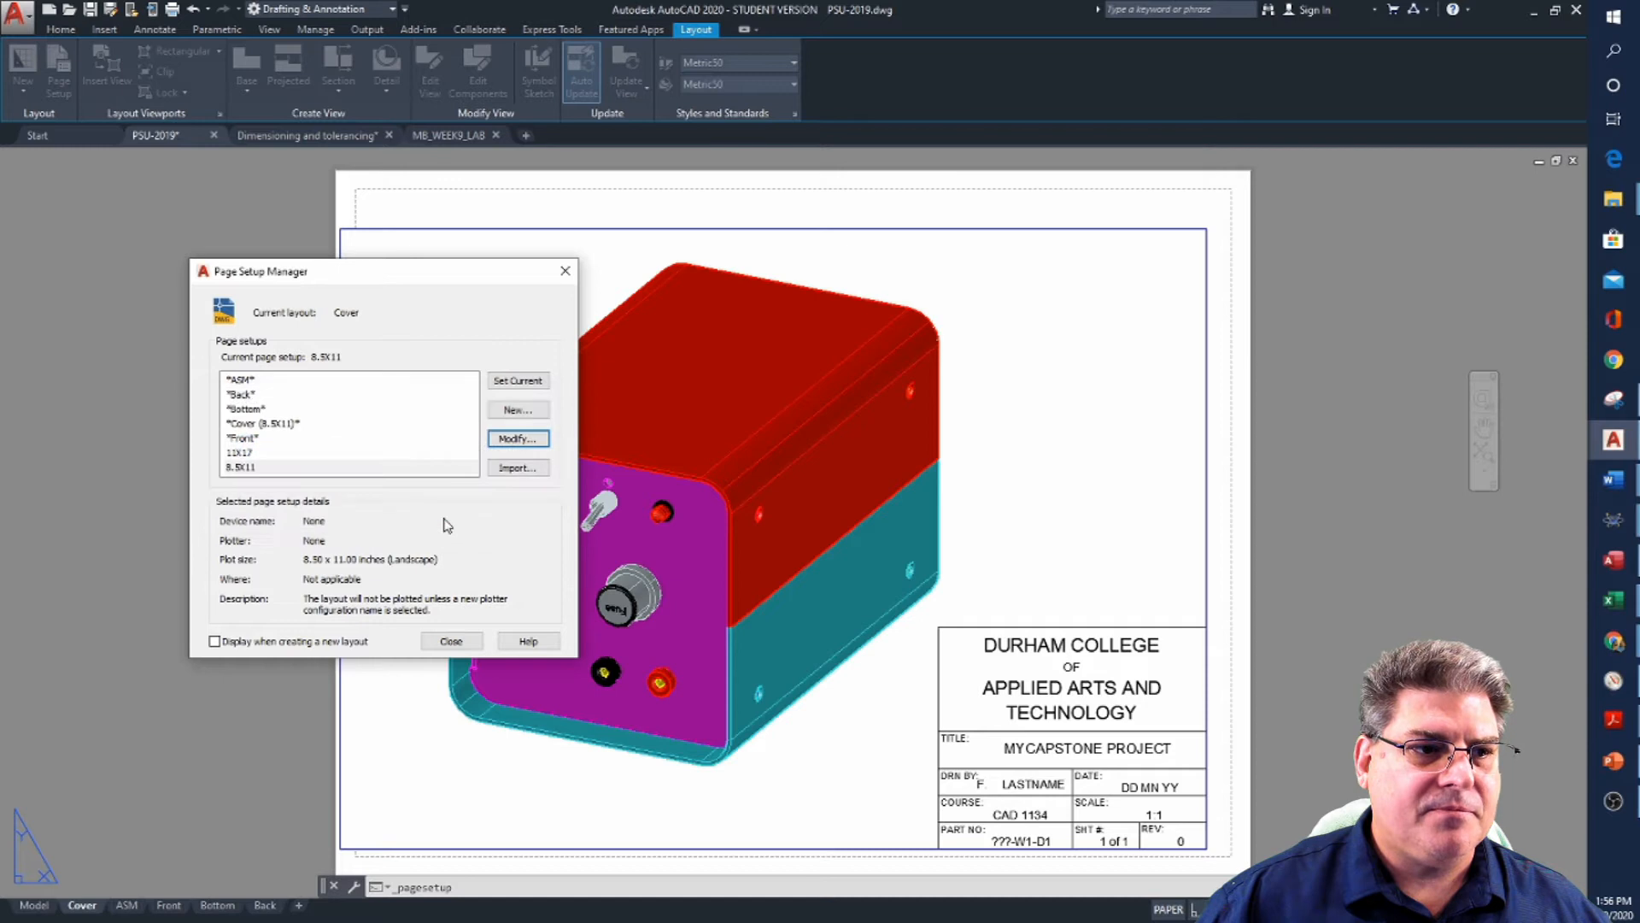
pyautogui.click(451, 642)
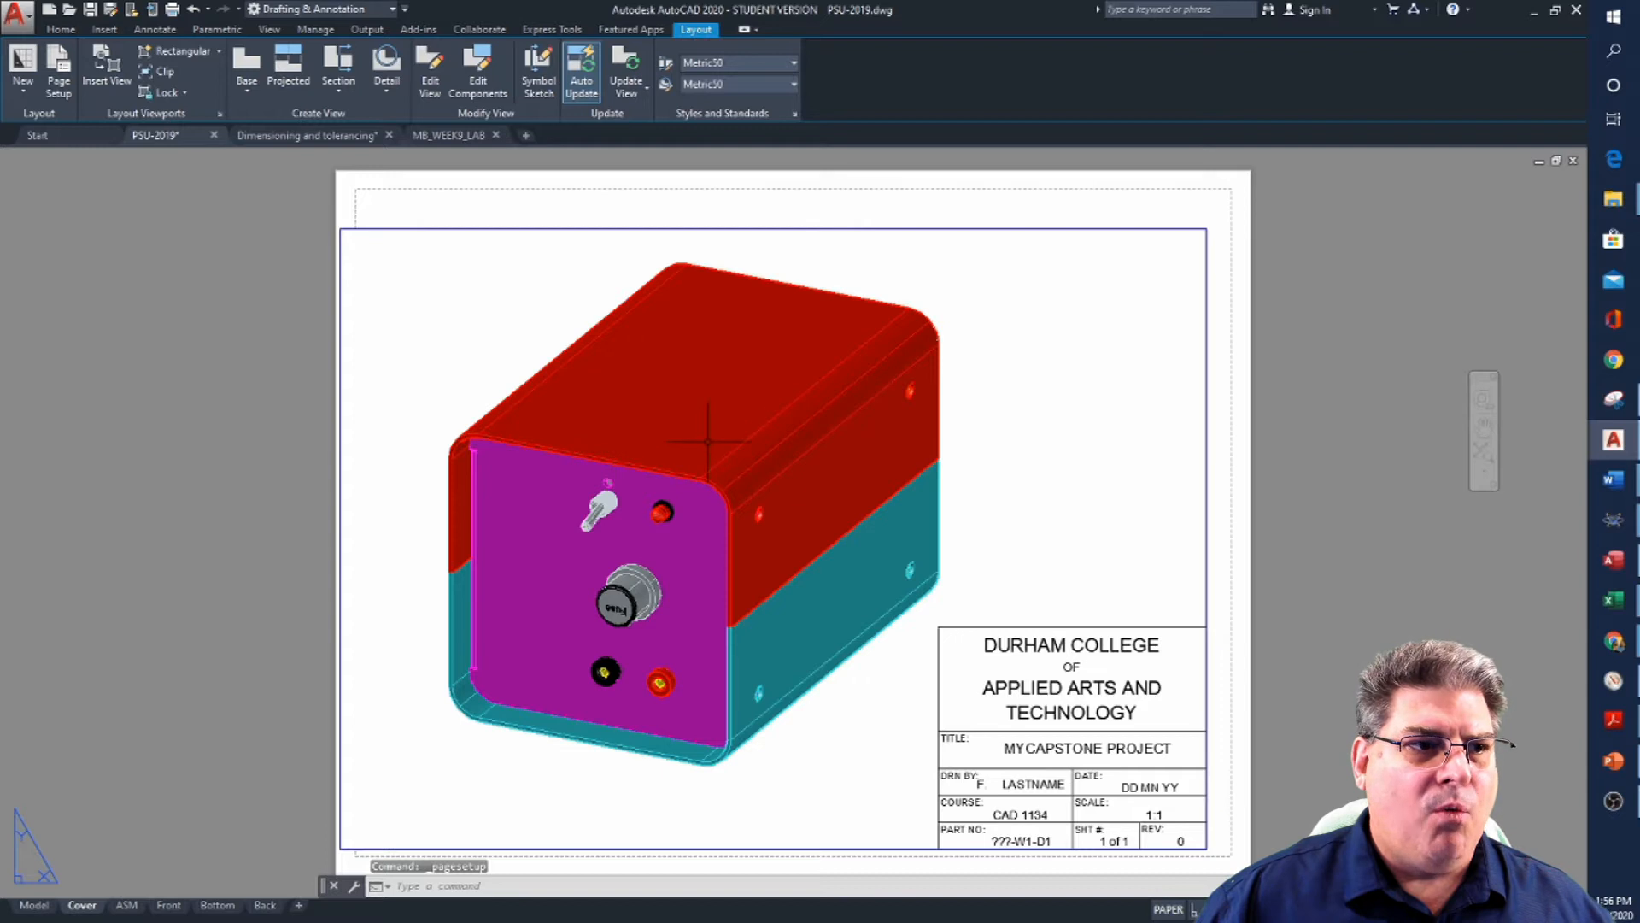
# Modify the ASM layout's page setup to use the ARCH expand E (36.00 x 48.00 Inches) paper size
pyautogui.click(125, 905)
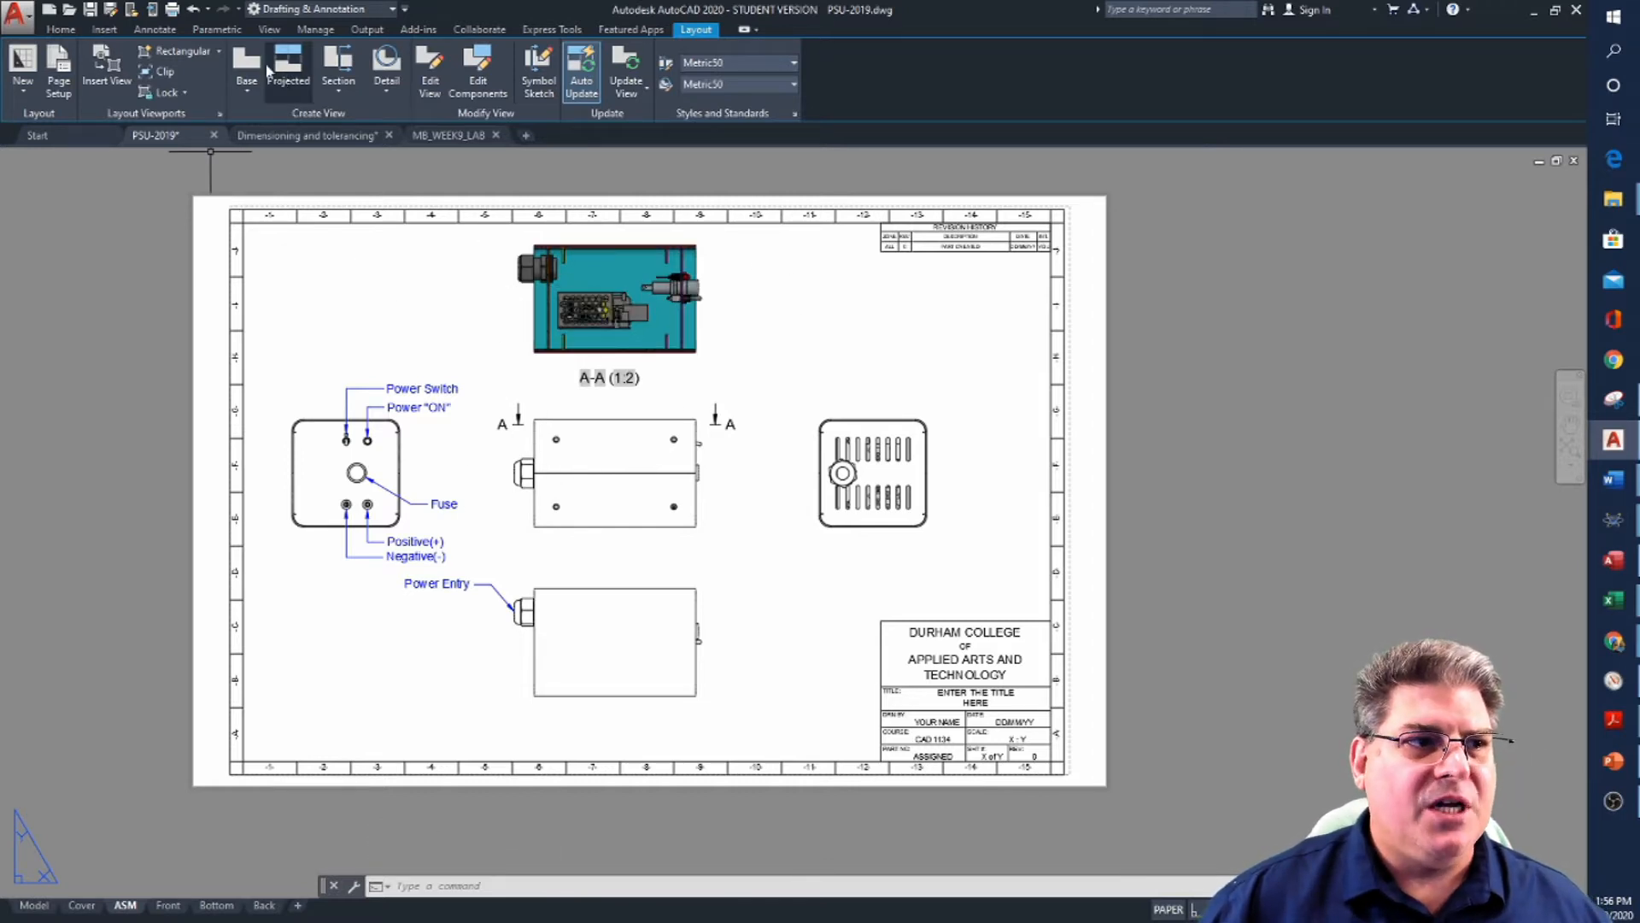
pyautogui.click(59, 75)
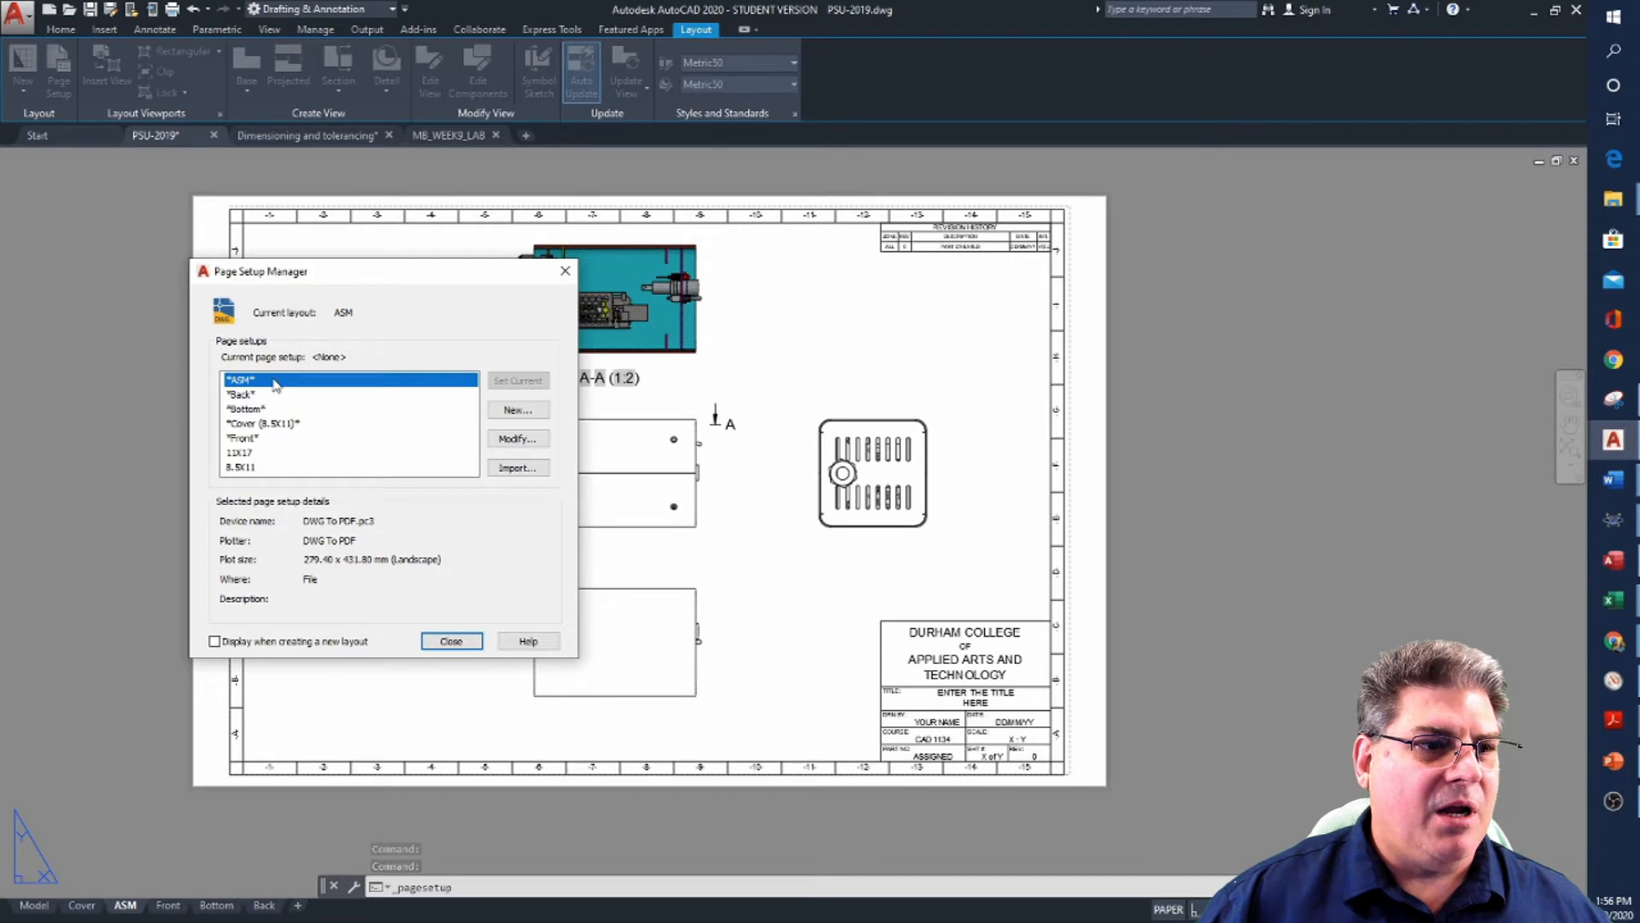
pyautogui.click(518, 439)
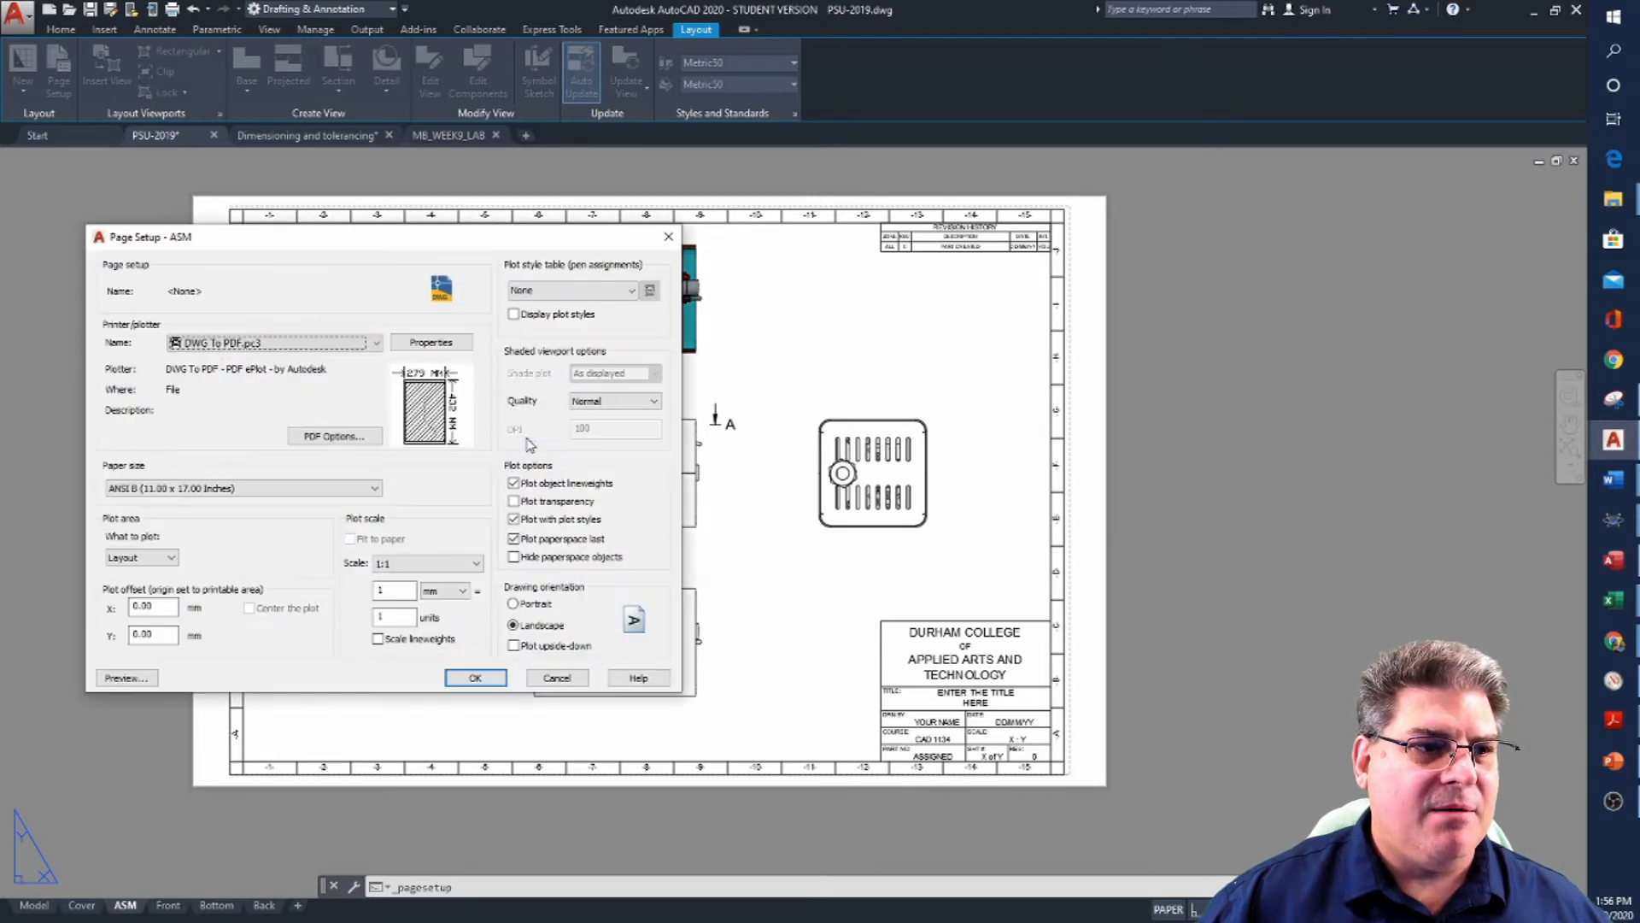
pyautogui.click(224, 489)
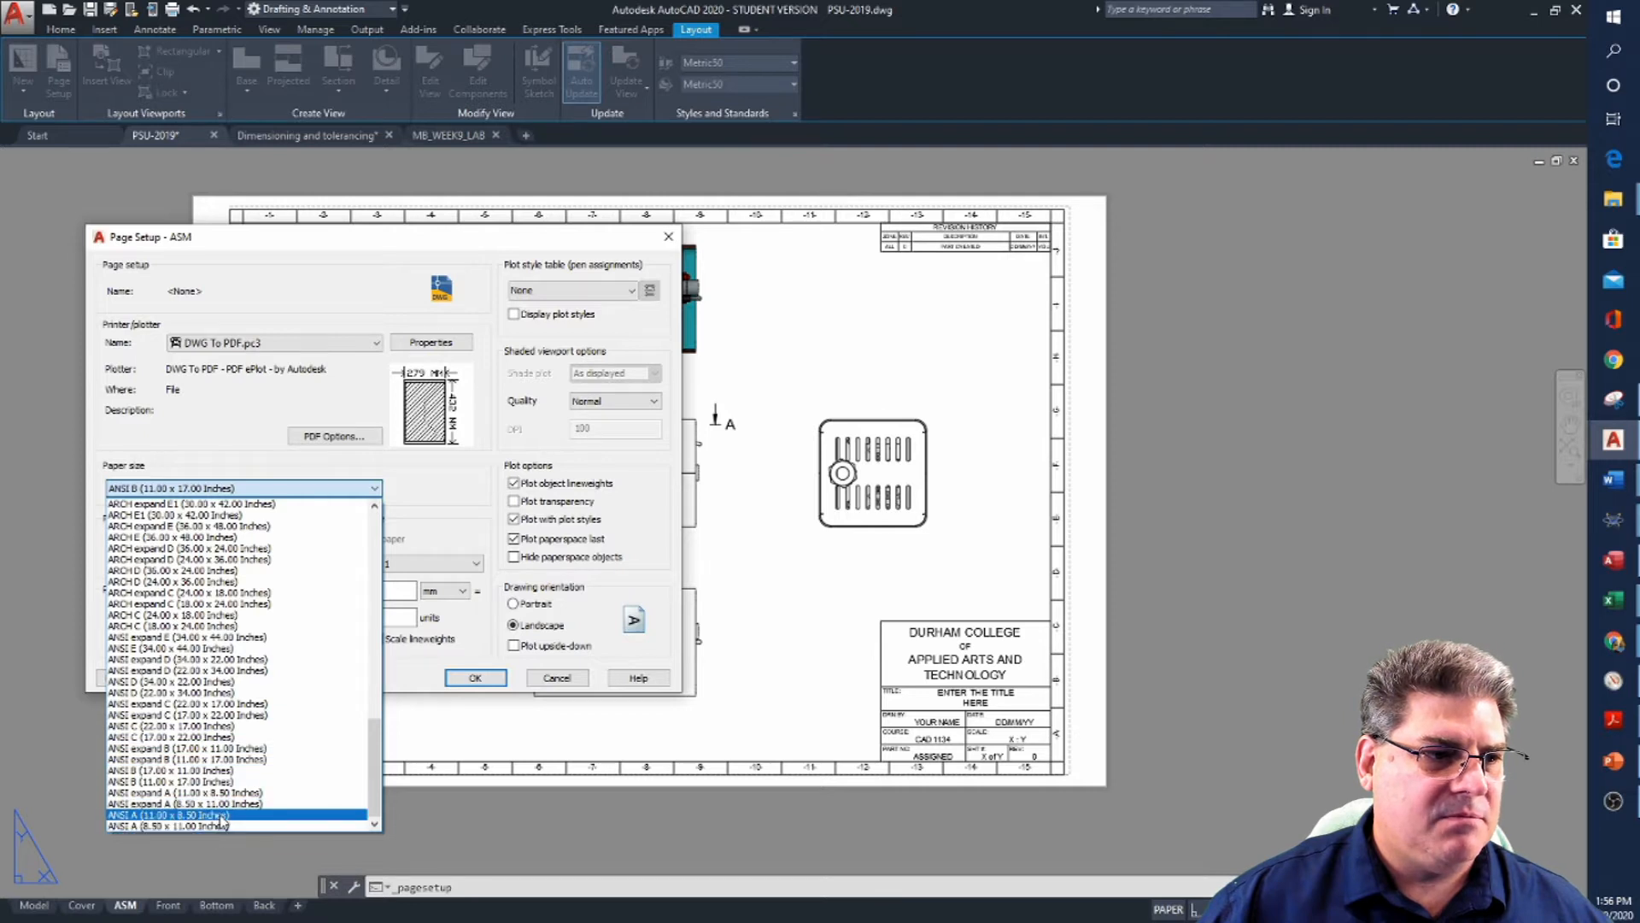
pyautogui.click(246, 528)
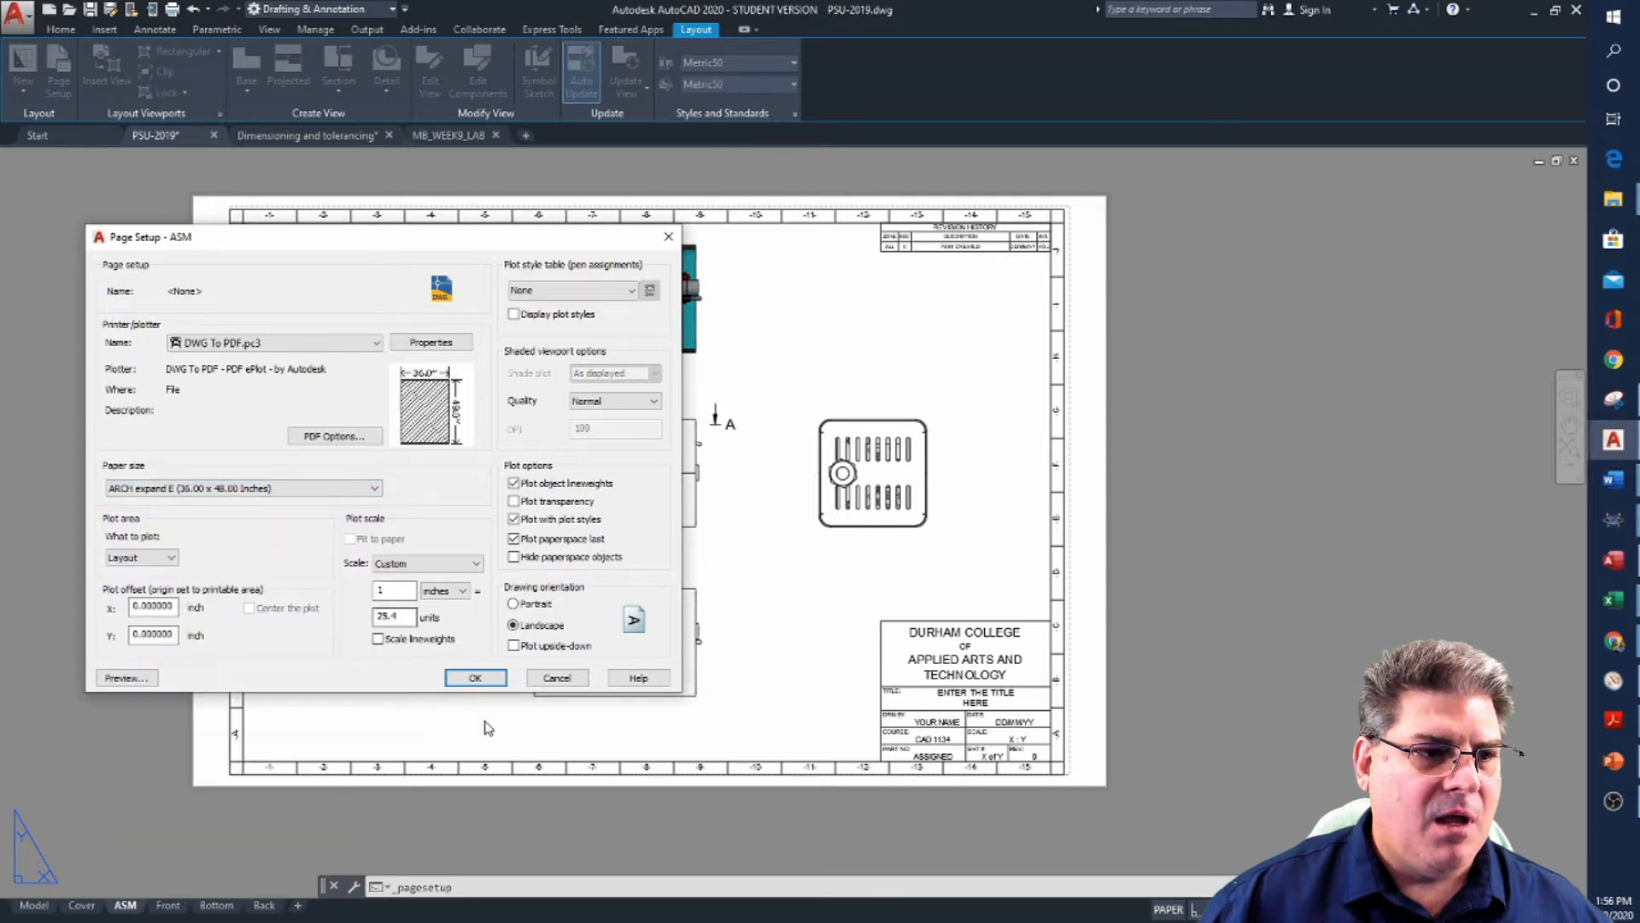
pyautogui.click(475, 677)
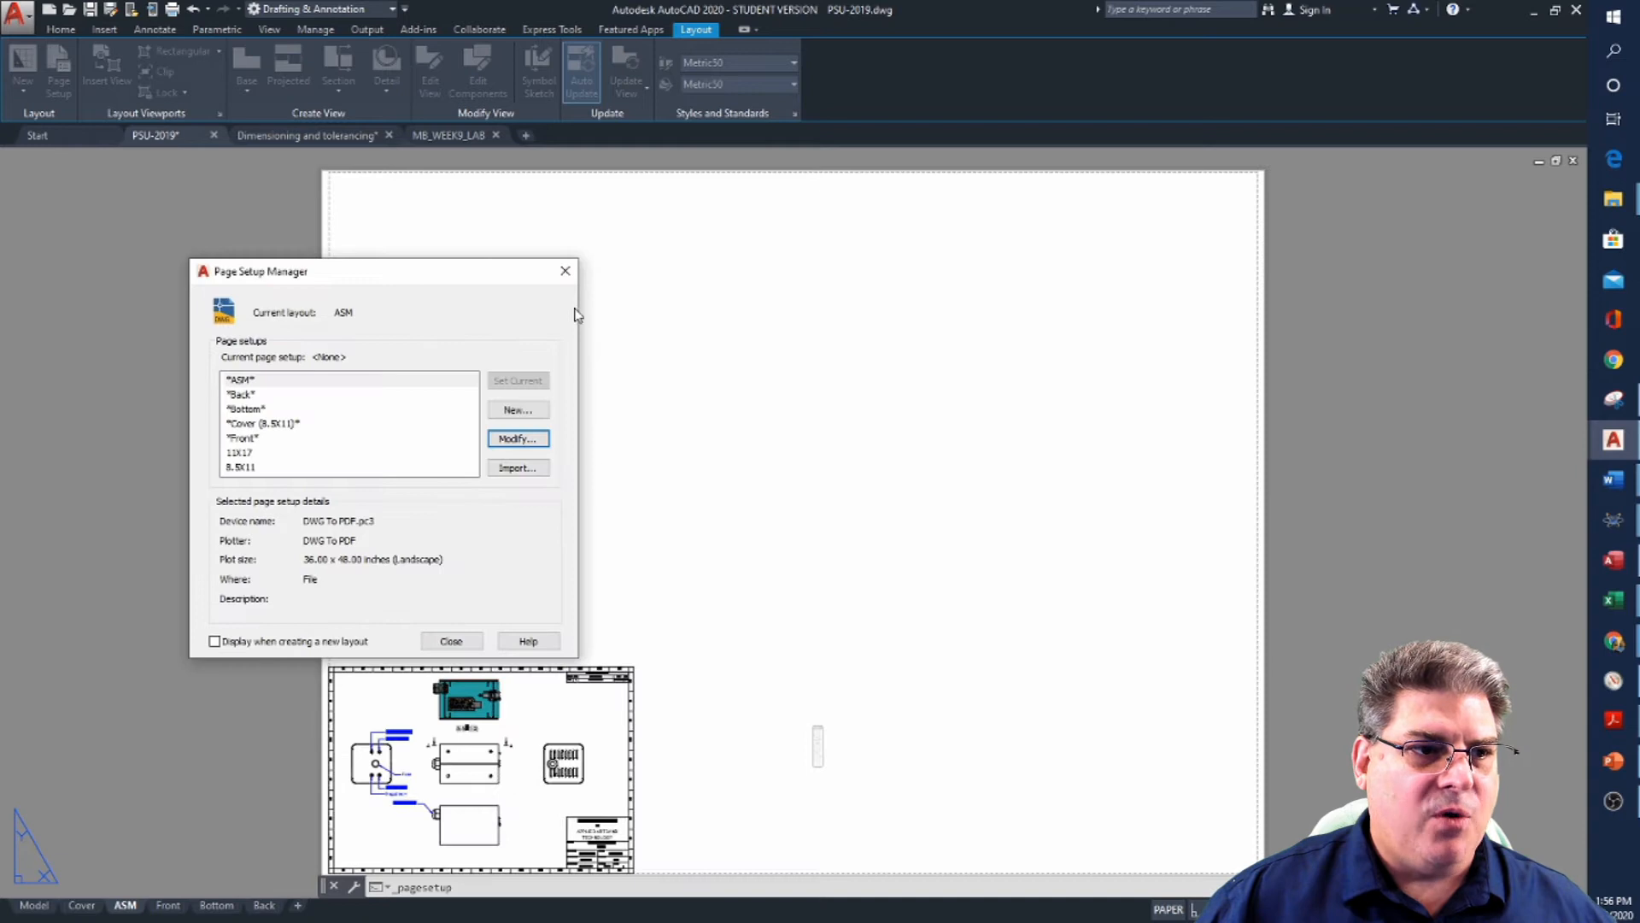
pyautogui.click(566, 270)
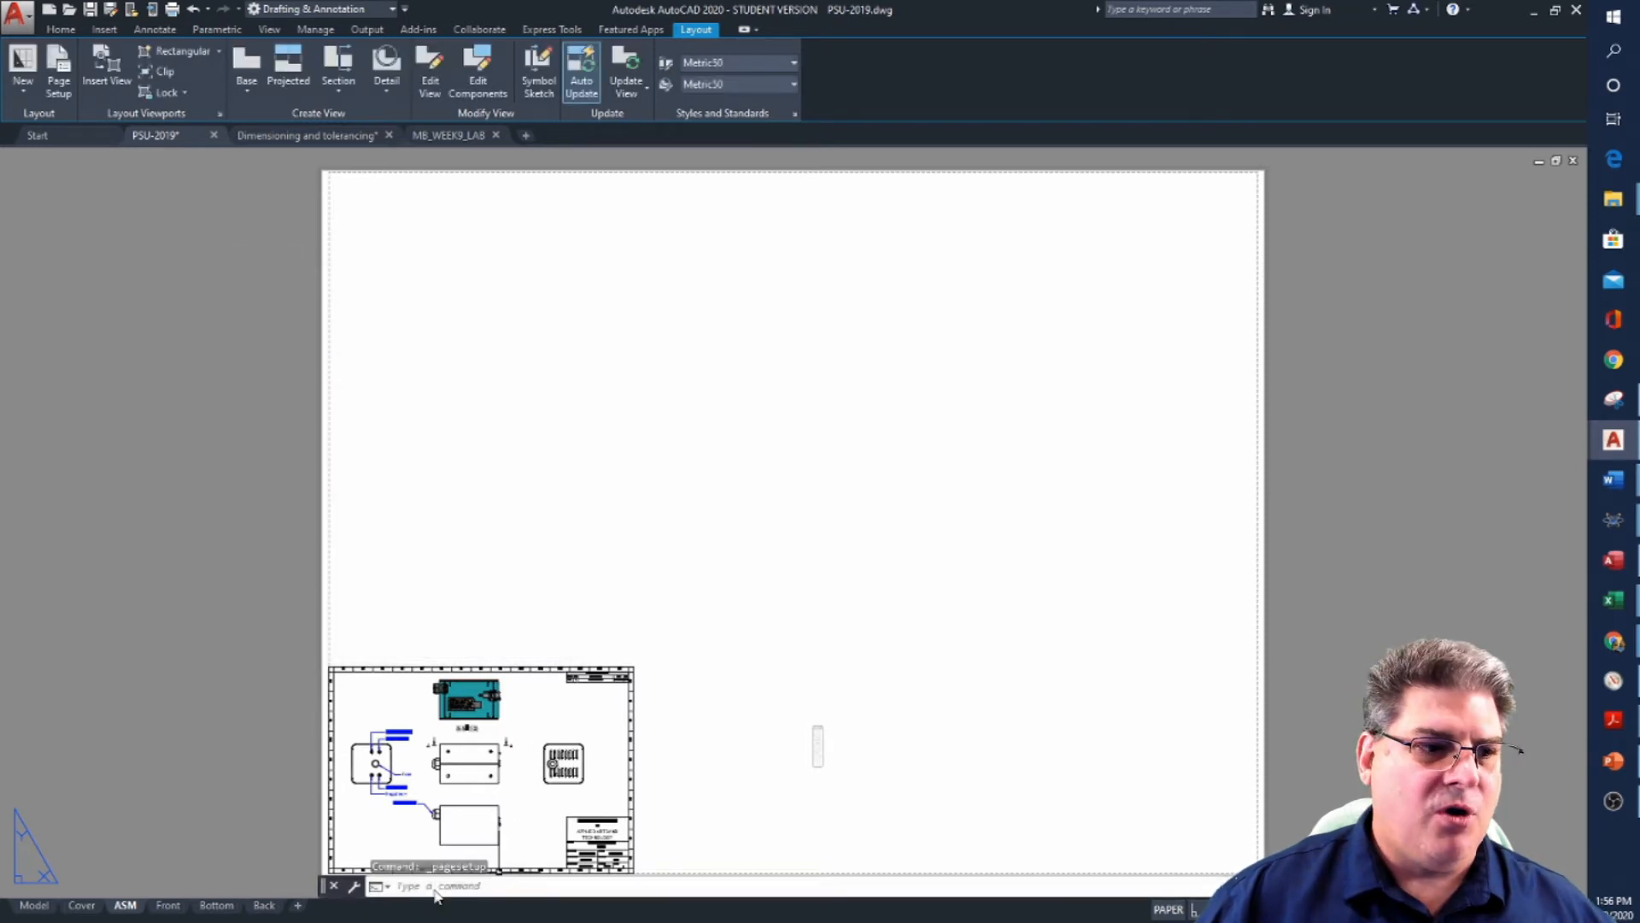
# View the Front, Bottom and Back layouts, and undo the ASM layout's paper size change
pyautogui.click(169, 905)
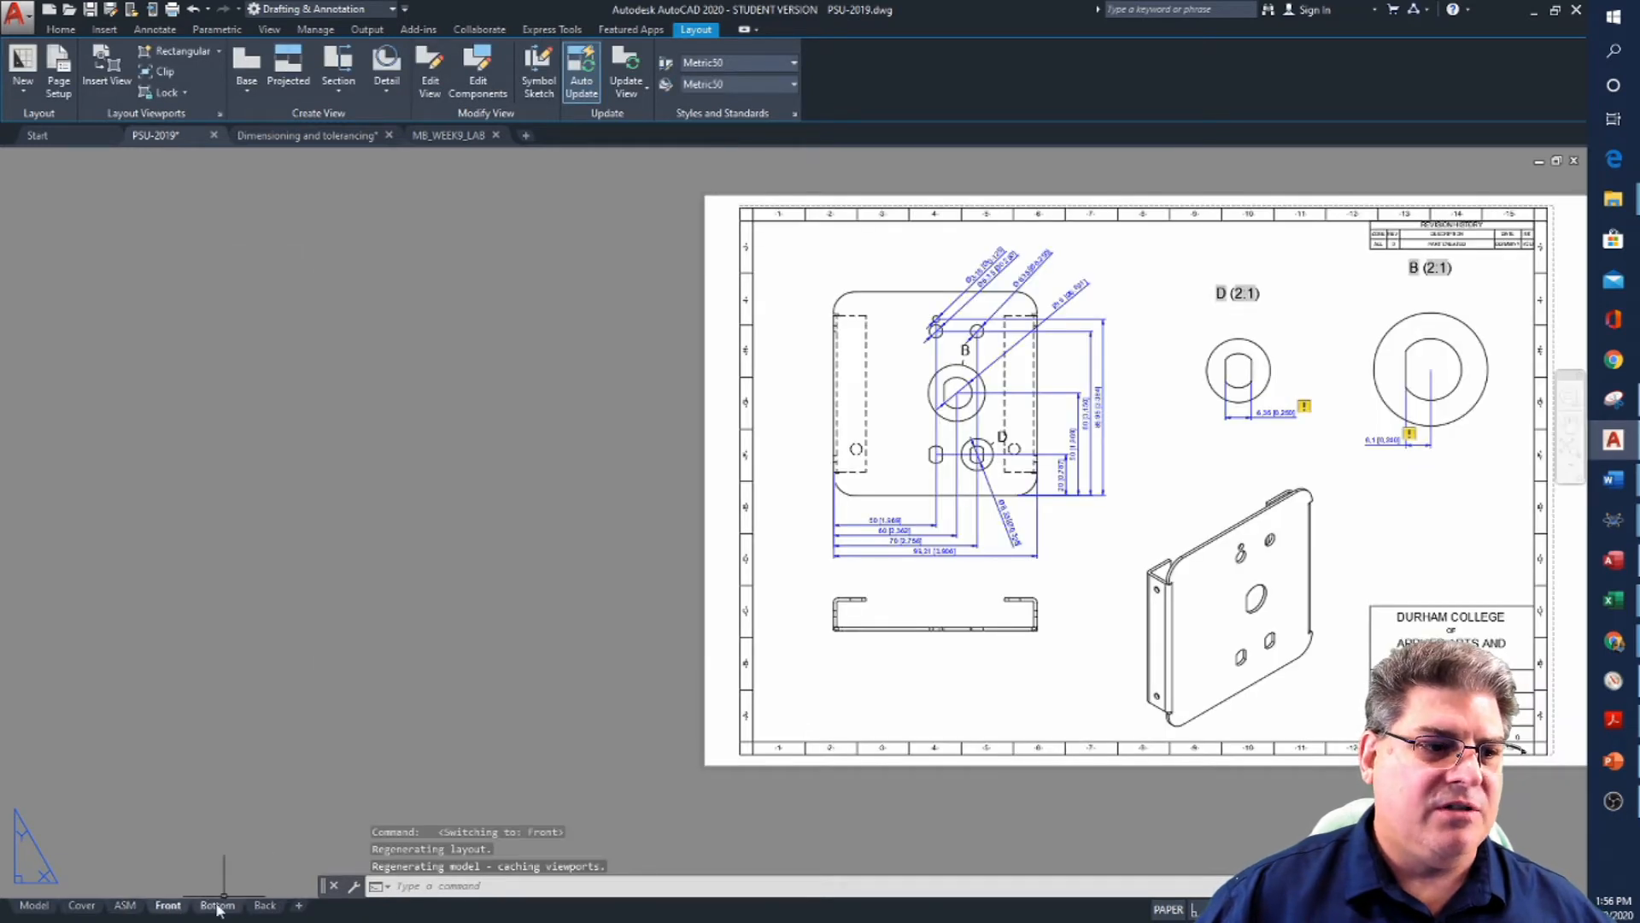
pyautogui.click(218, 905)
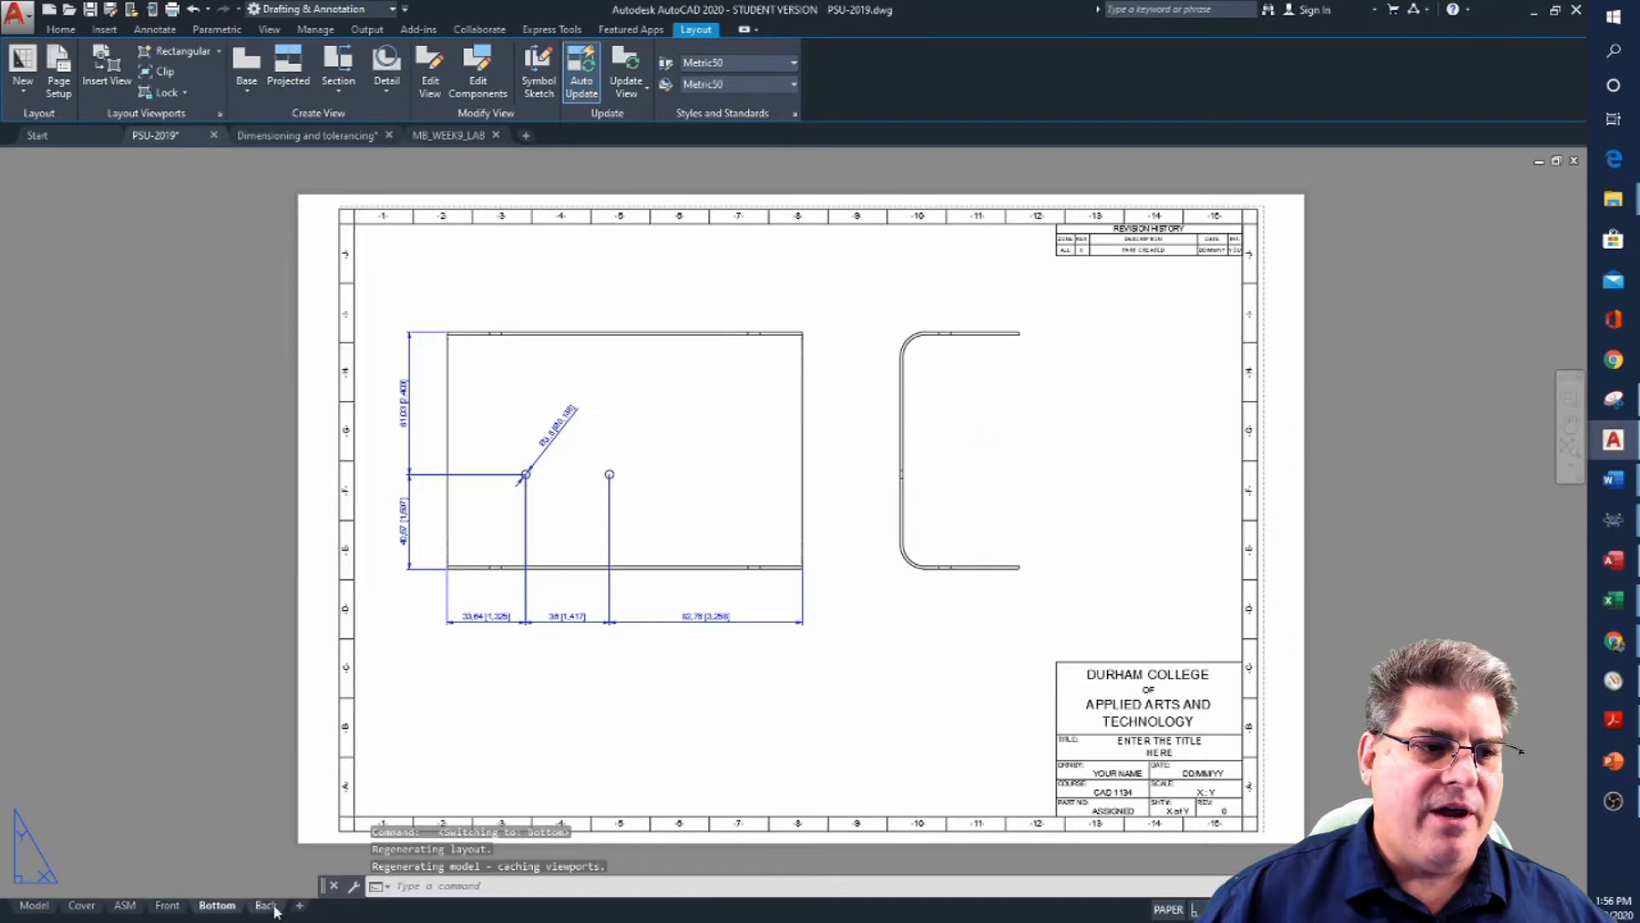
pyautogui.click(264, 905)
pyautogui.click(125, 905)
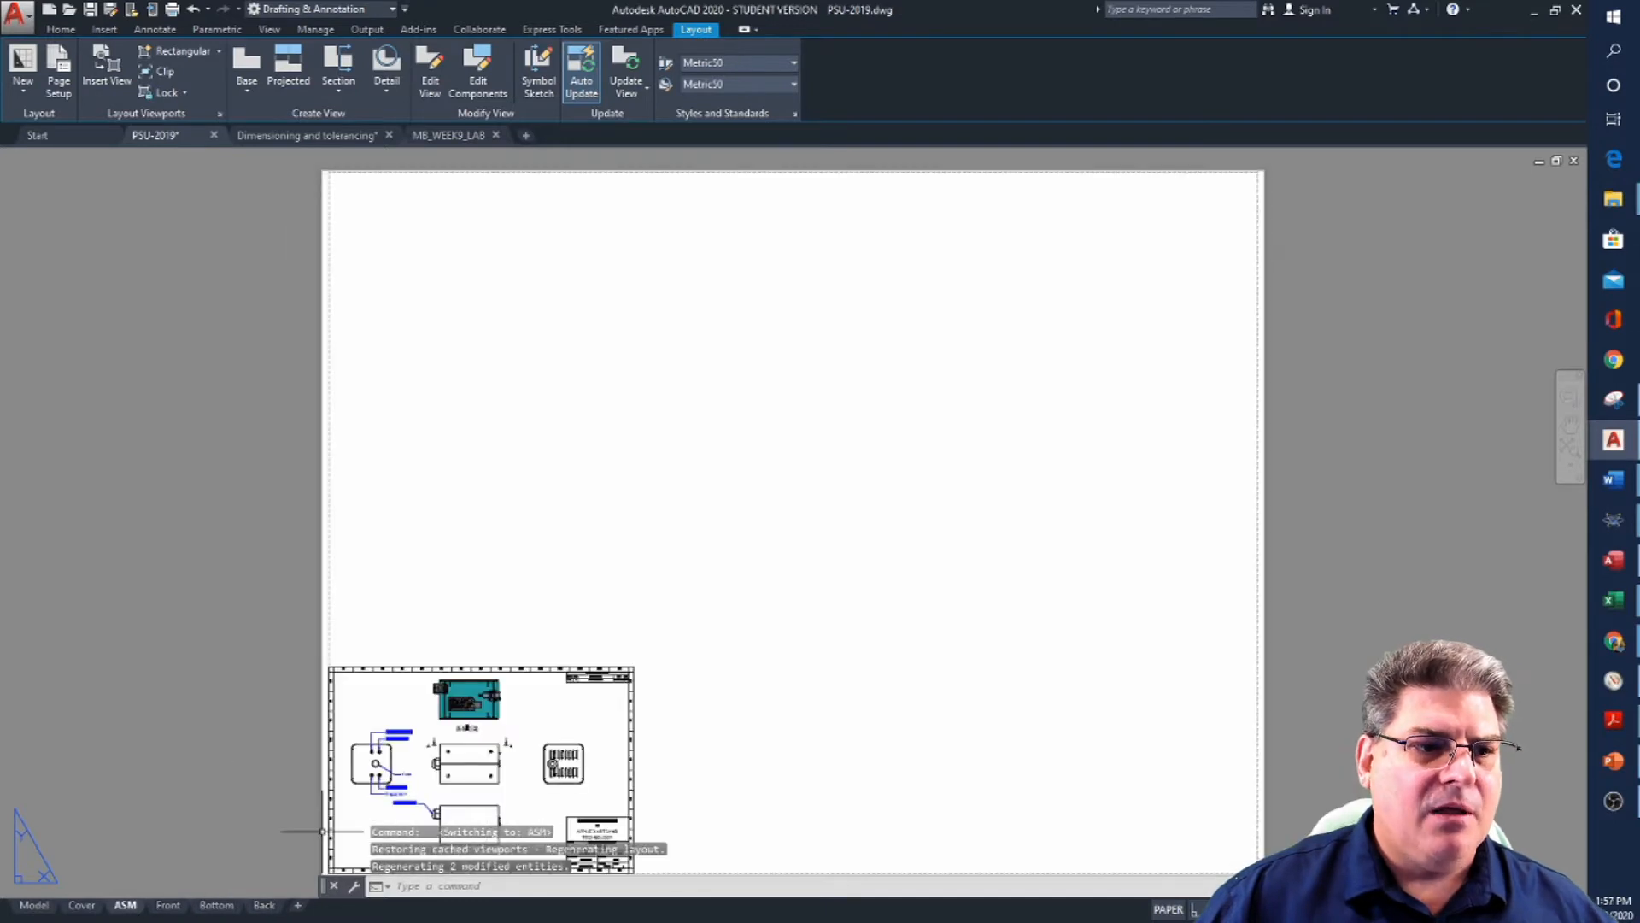
pyautogui.hotkey('ctrl', 'z')
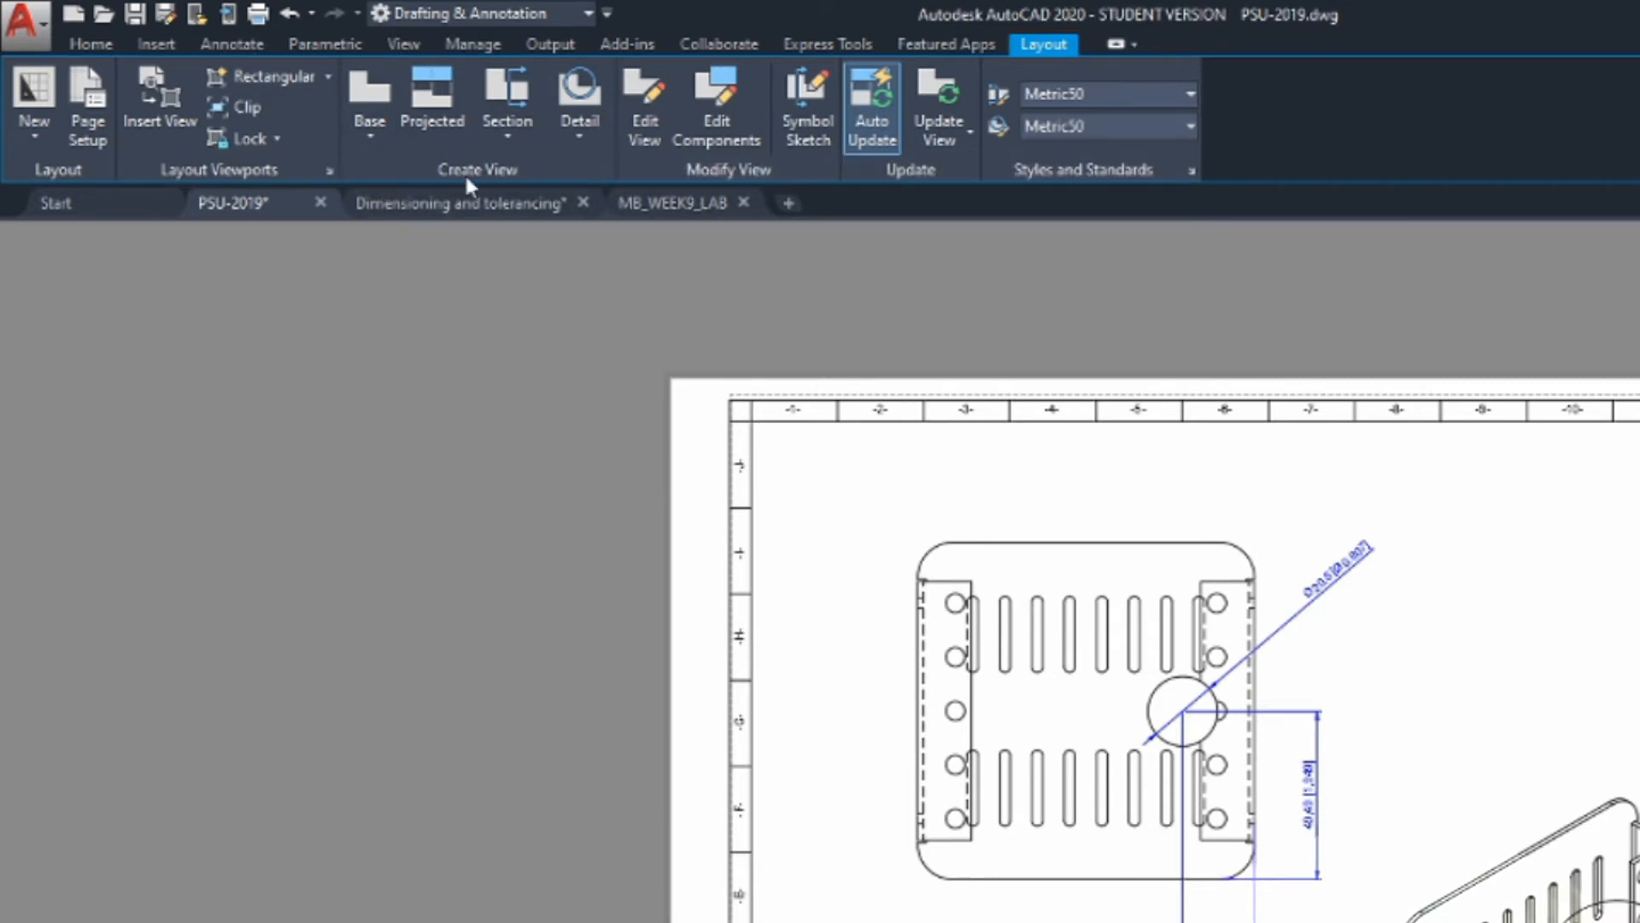
# Start a new dimension style named Copy(2) of ISO-25, based on Copy of ISO-25, for all dimensions
pyautogui.click(238, 41)
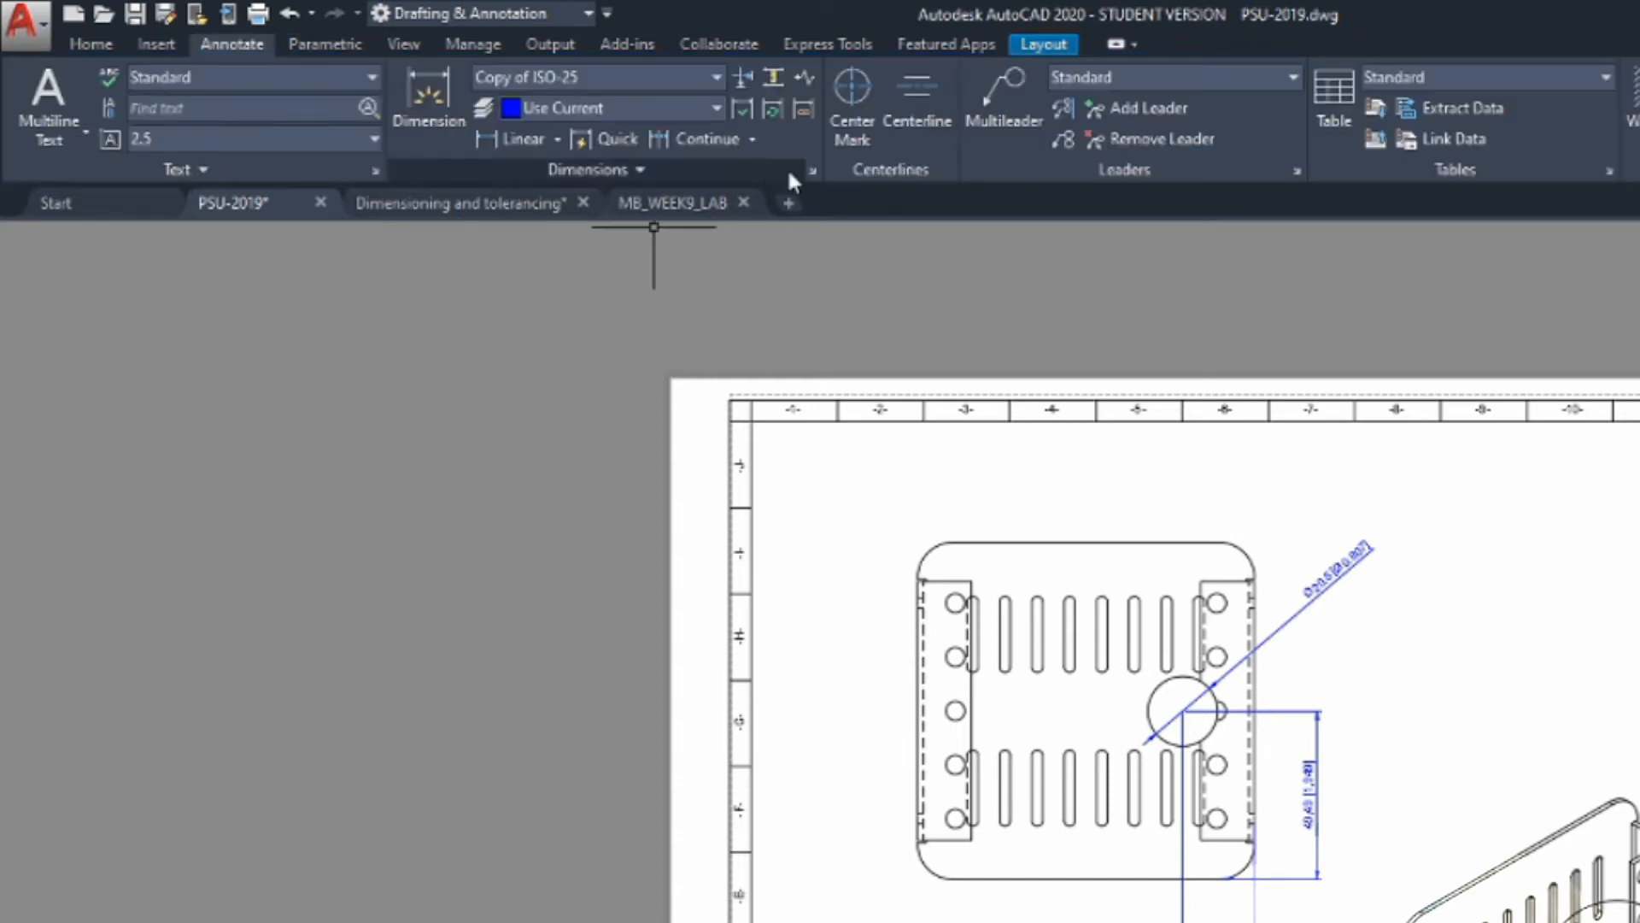
pyautogui.click(810, 168)
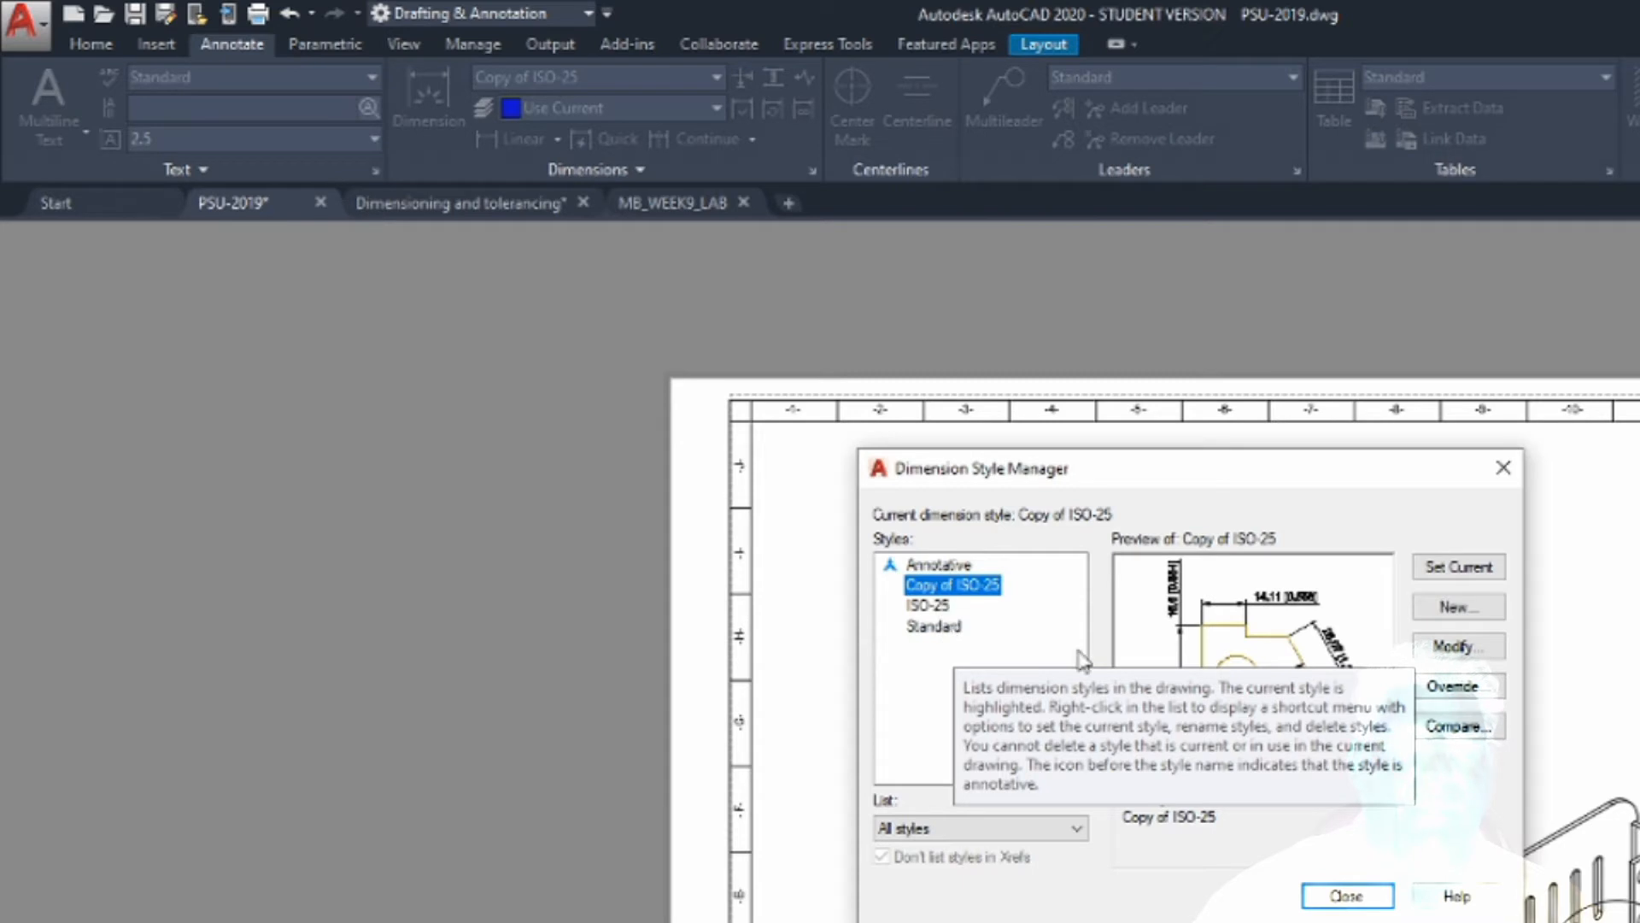
pyautogui.click(1457, 607)
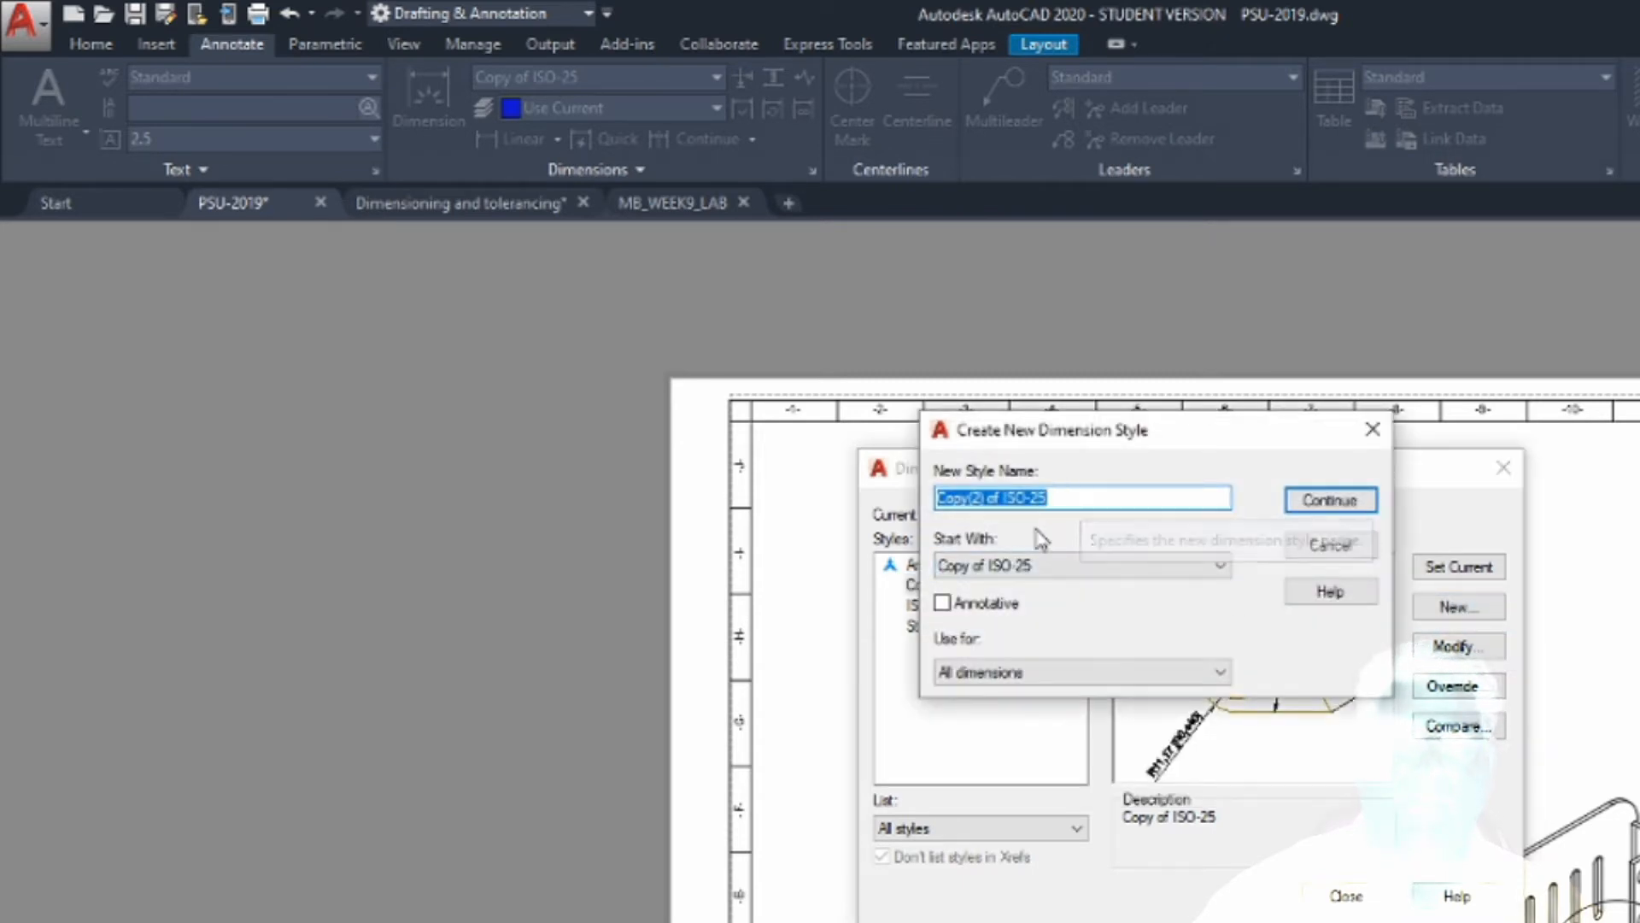
pyautogui.click(1325, 504)
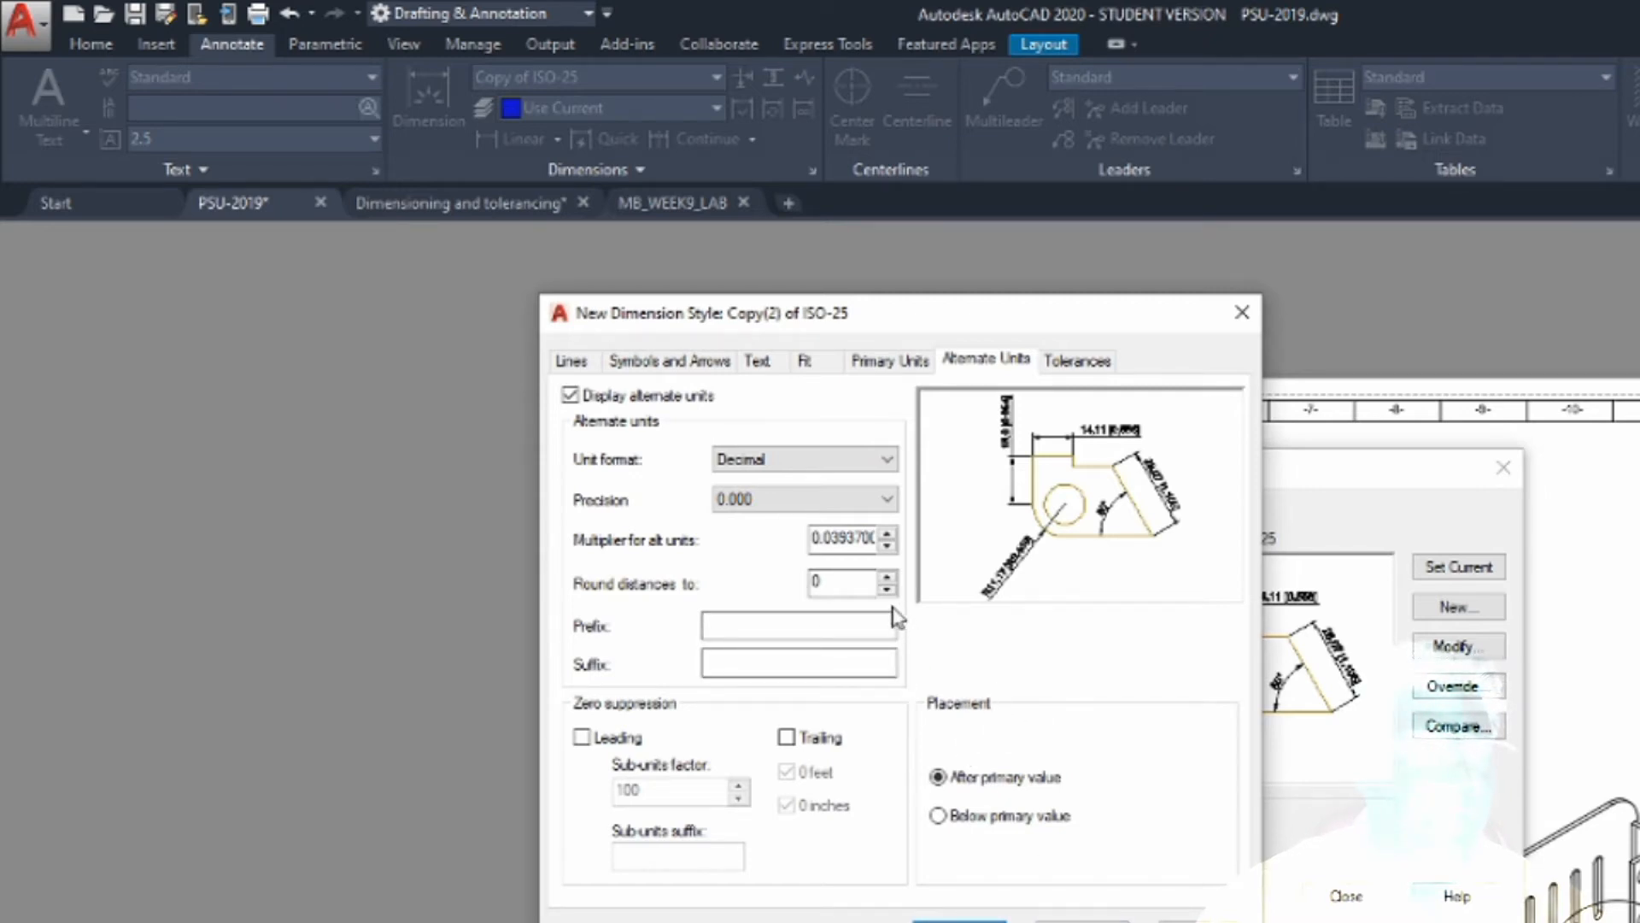
# Review the new style's primary units and place its alternate units below the primary value
pyautogui.click(906, 362)
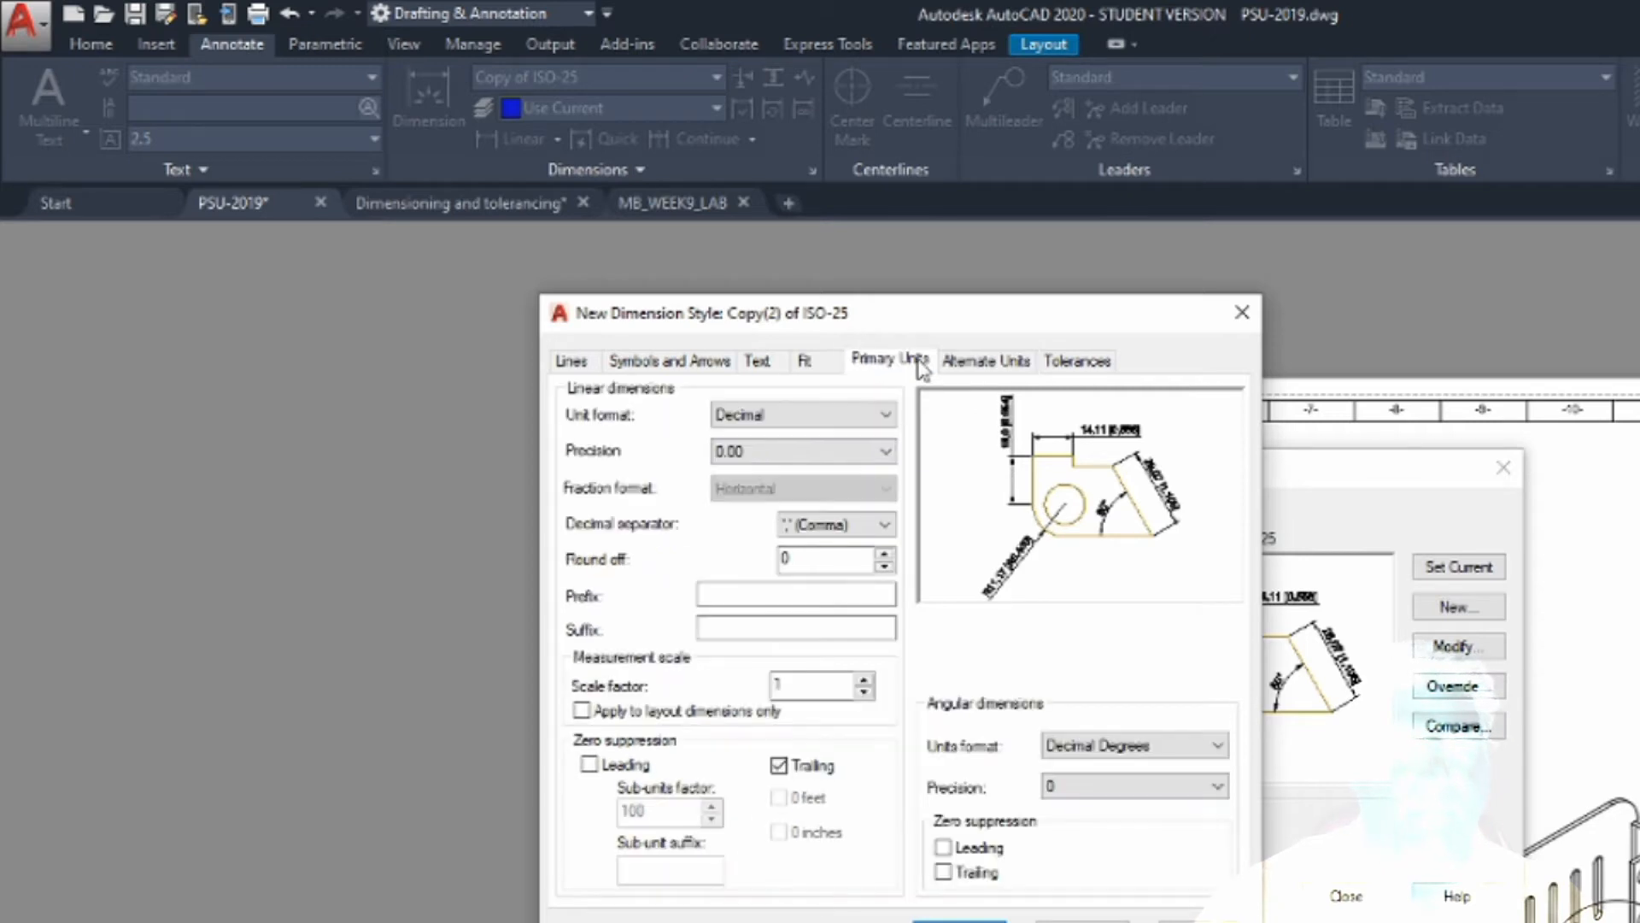
pyautogui.click(961, 361)
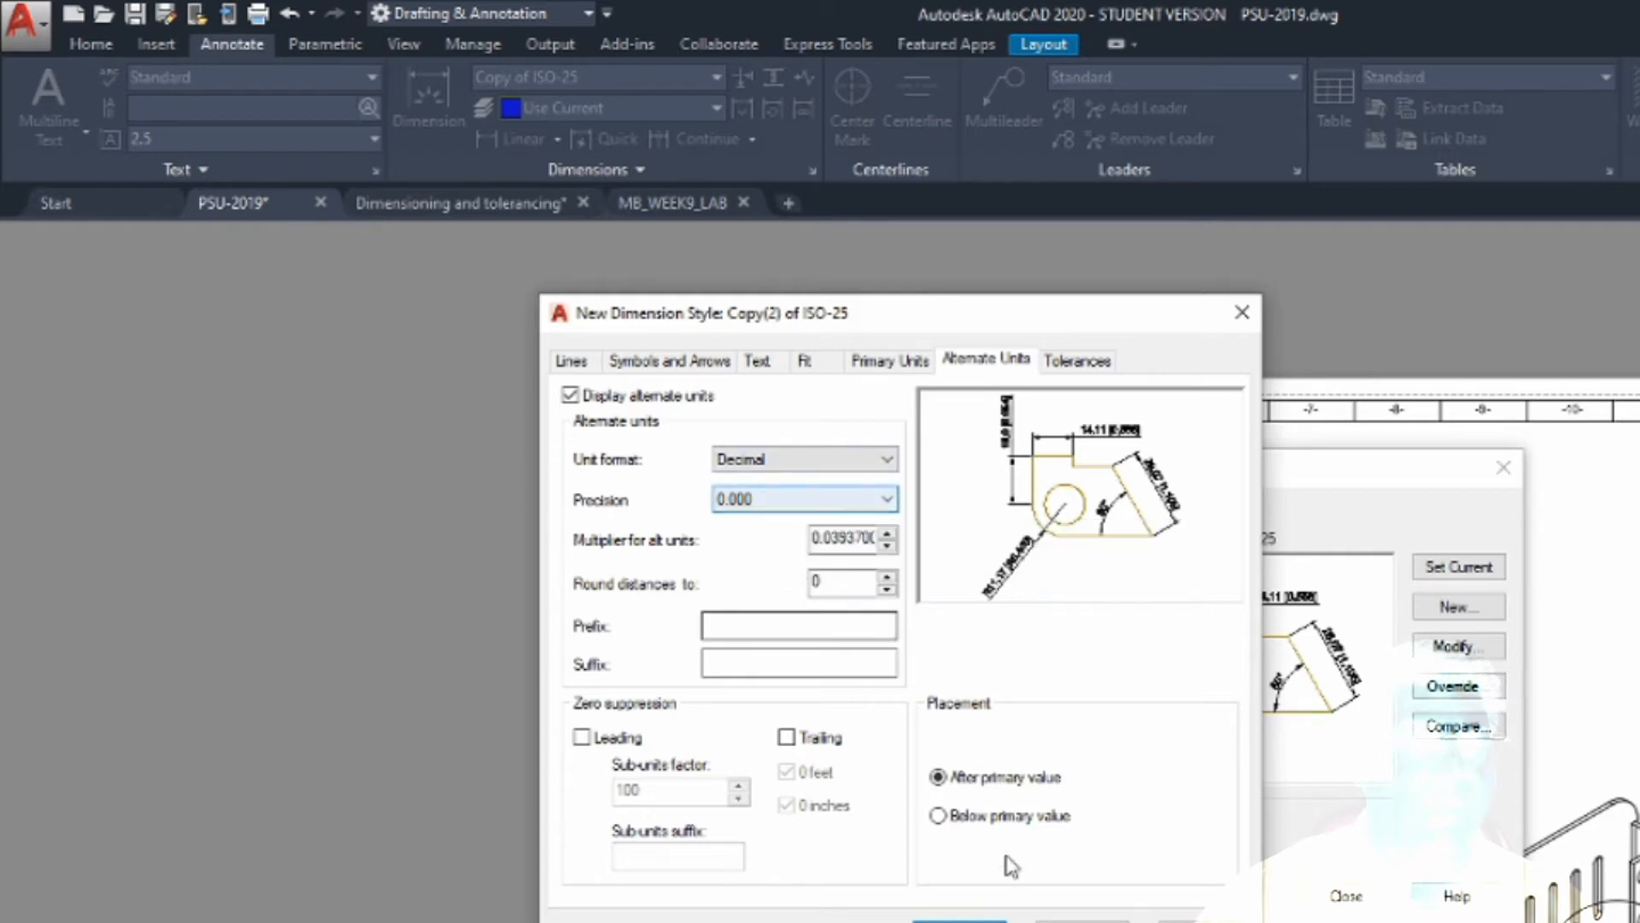
pyautogui.click(938, 817)
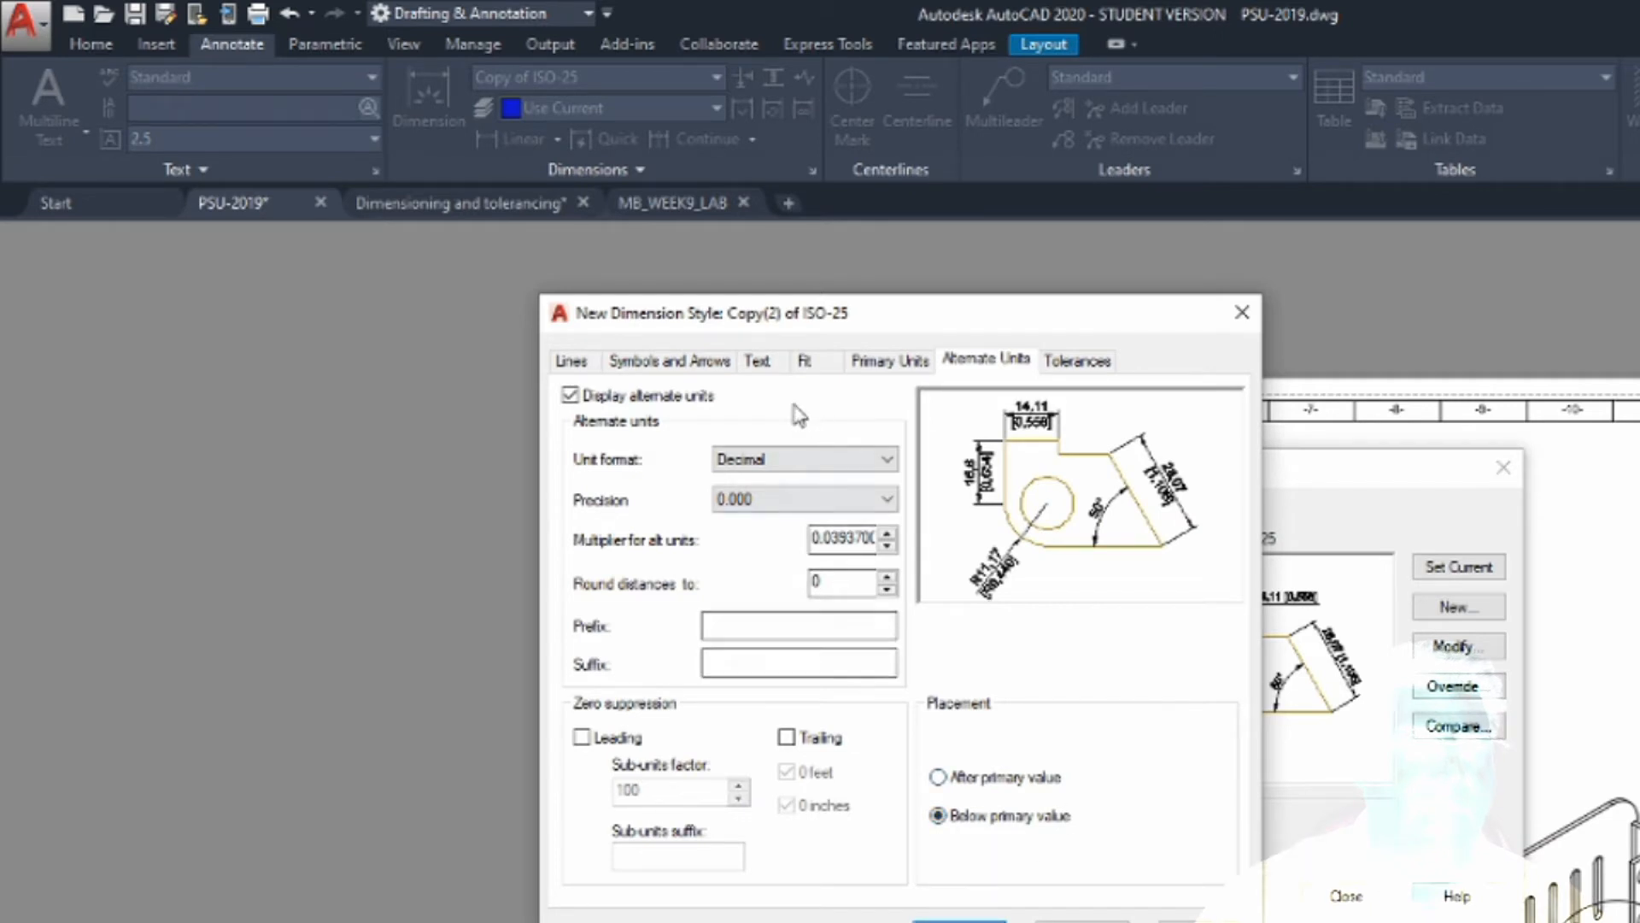
# Review the new dimension style's arrow, text and fit settings, and discard the style
pyautogui.click(694, 362)
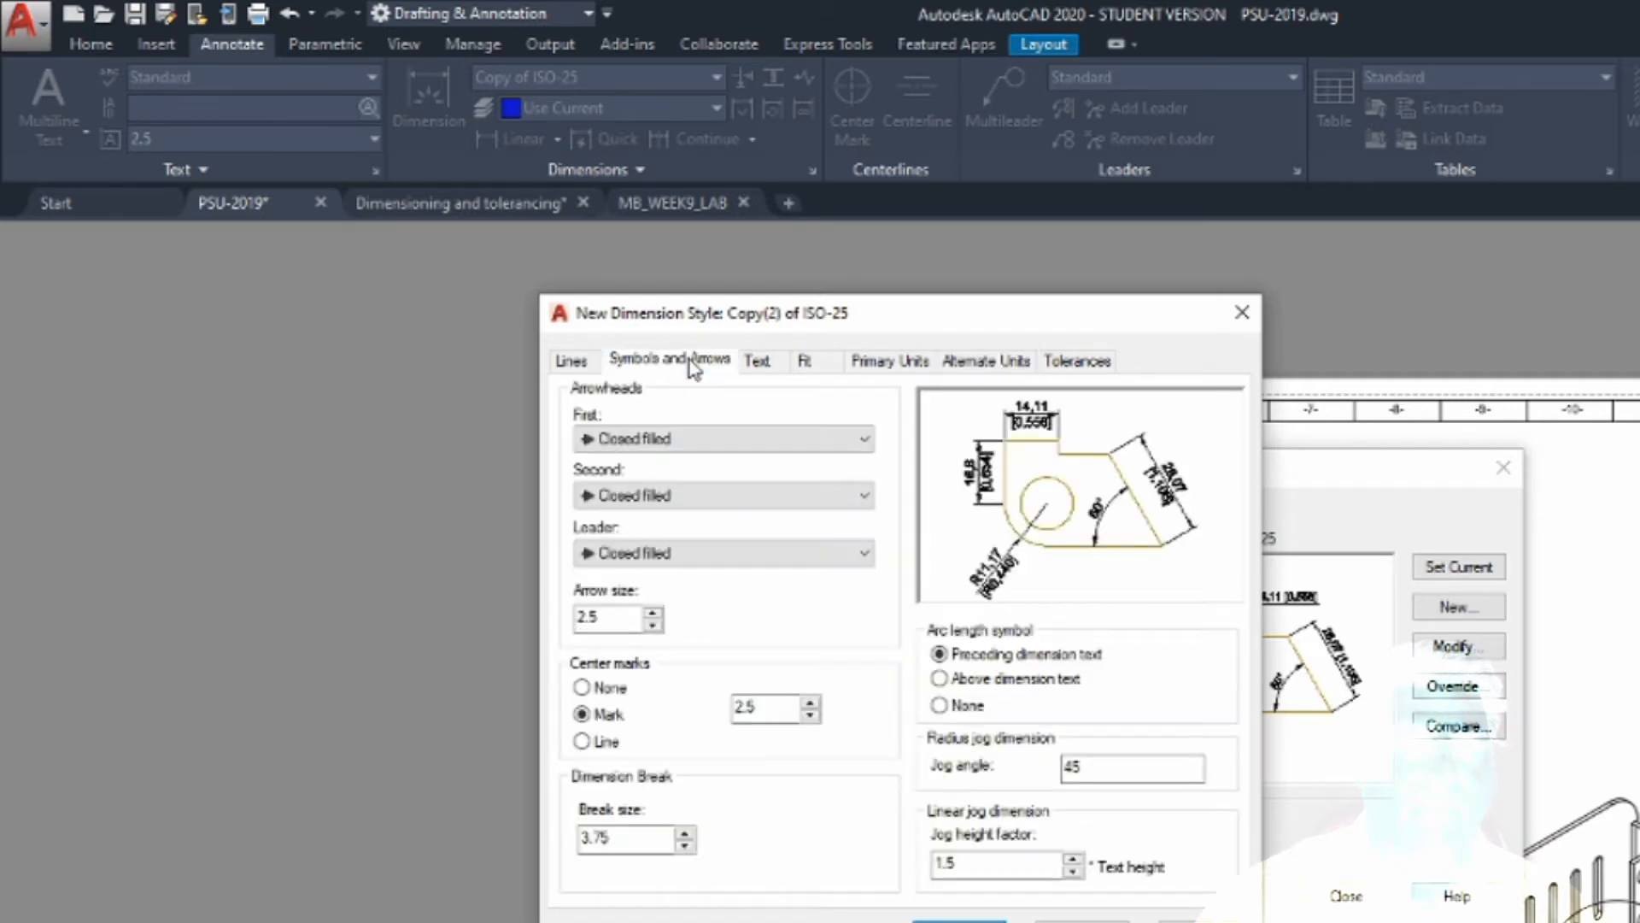
pyautogui.click(758, 362)
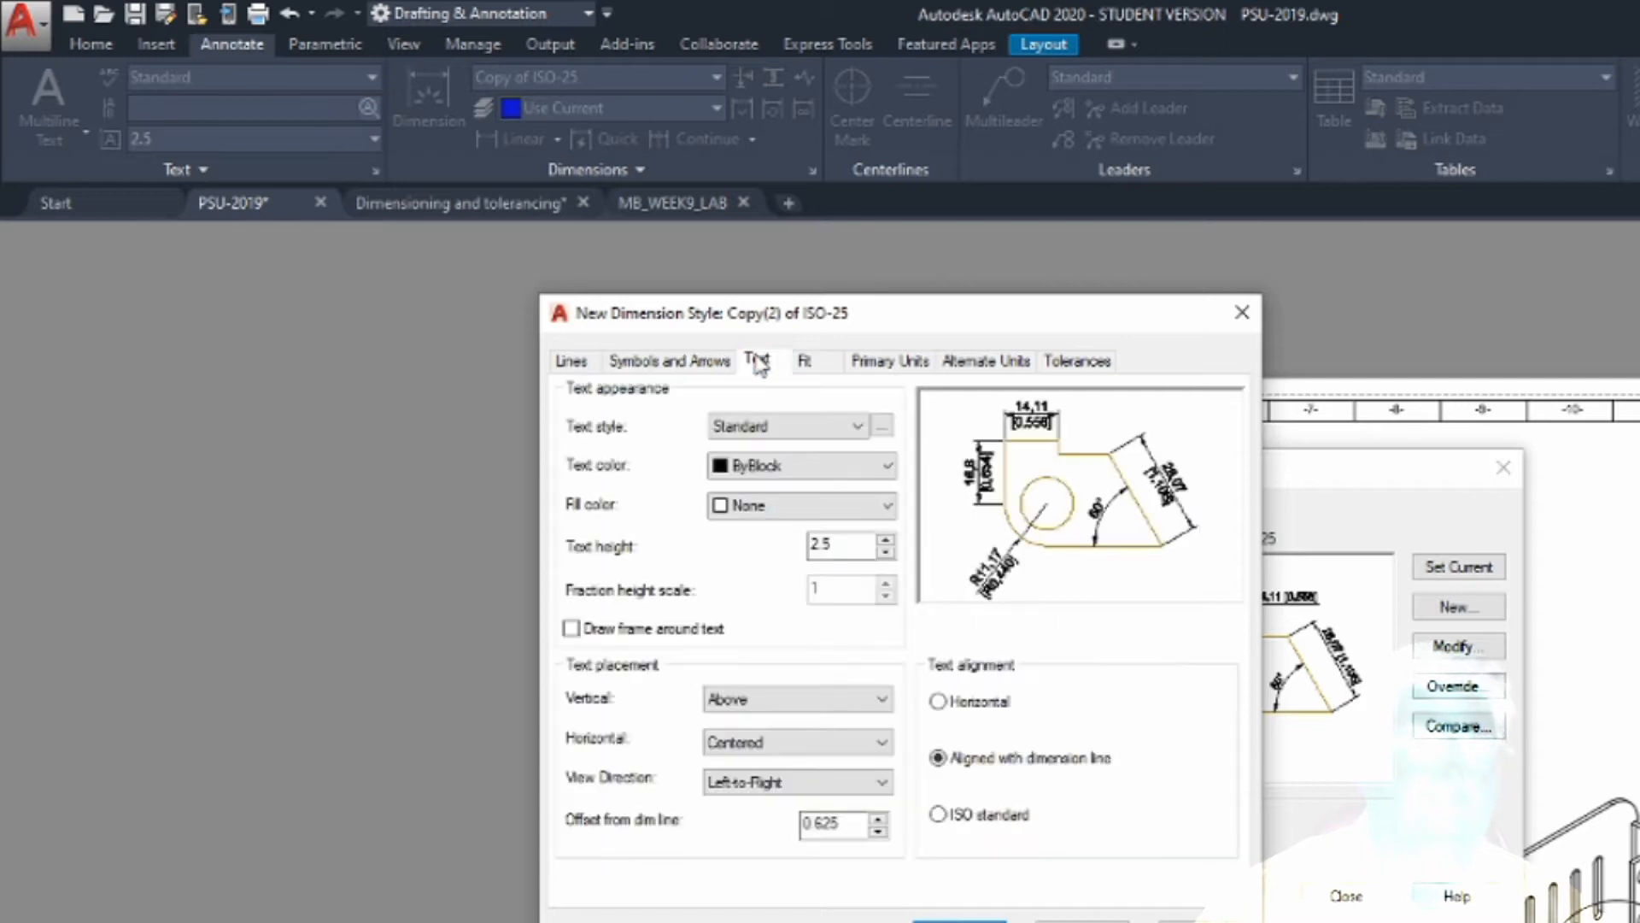
pyautogui.click(807, 363)
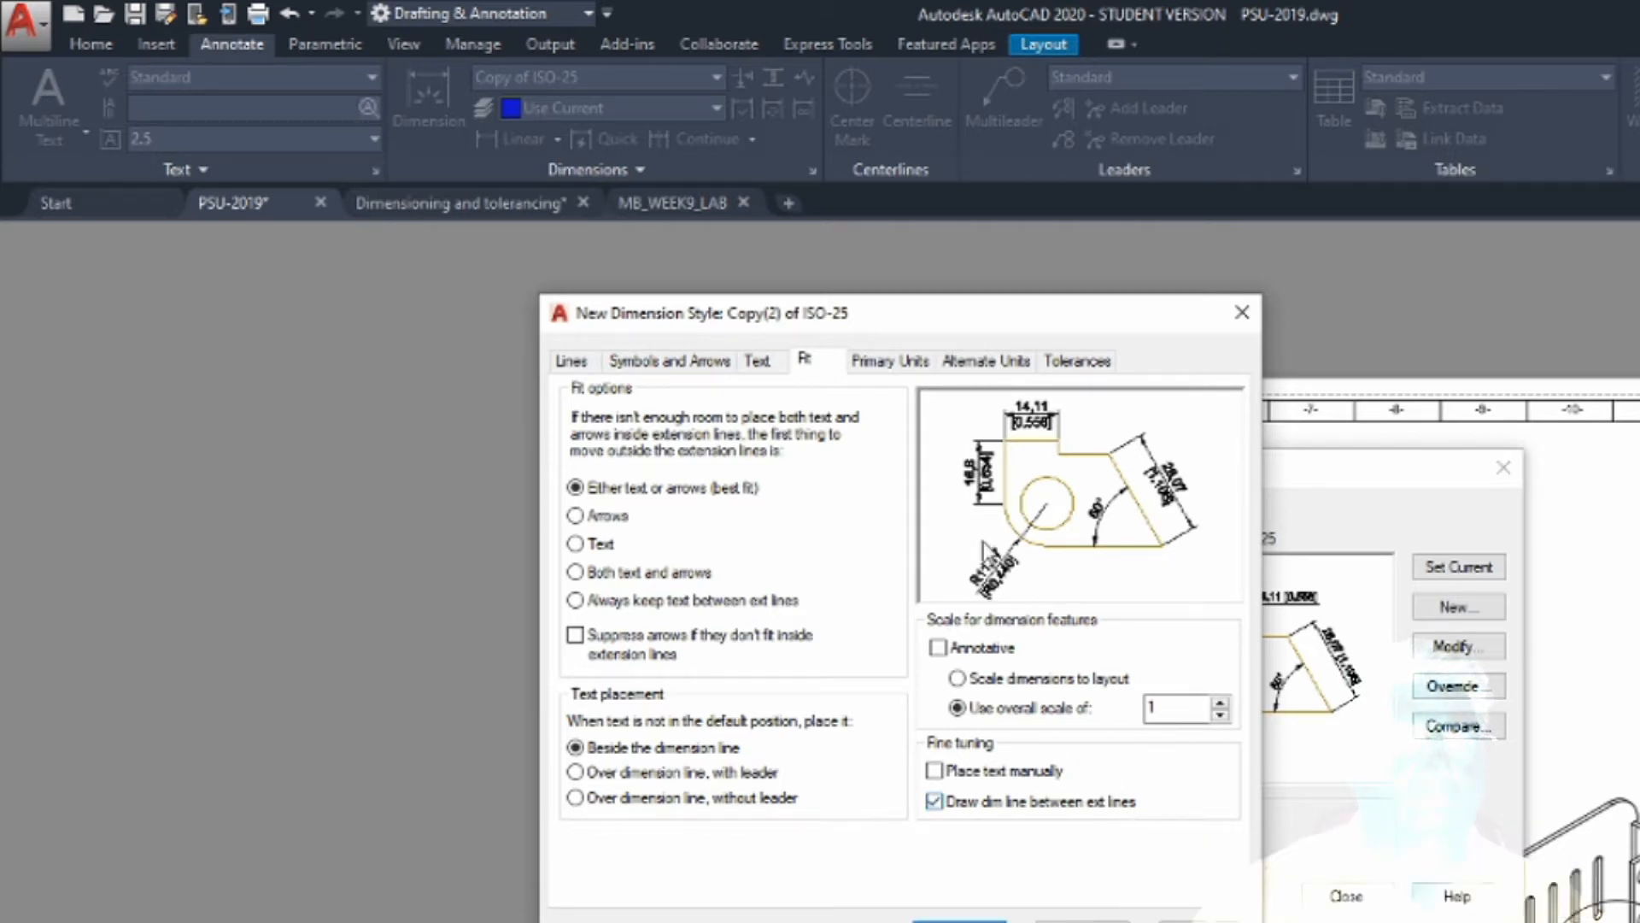
pyautogui.click(758, 366)
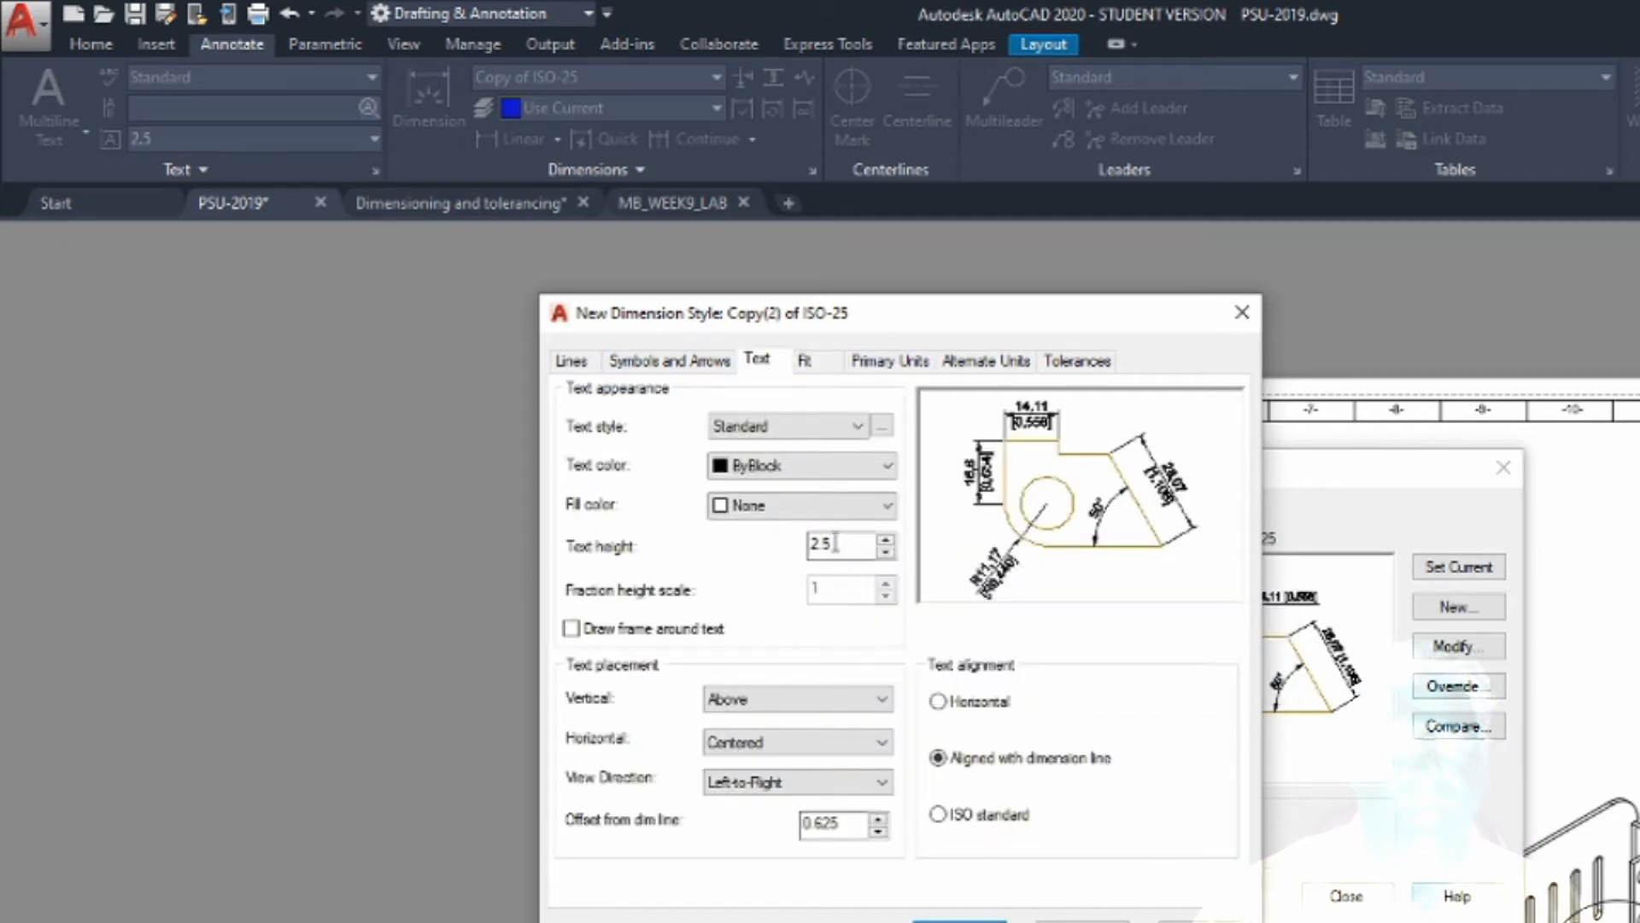
pyautogui.moveTo(834, 543); pyautogui.dragTo(809, 543)
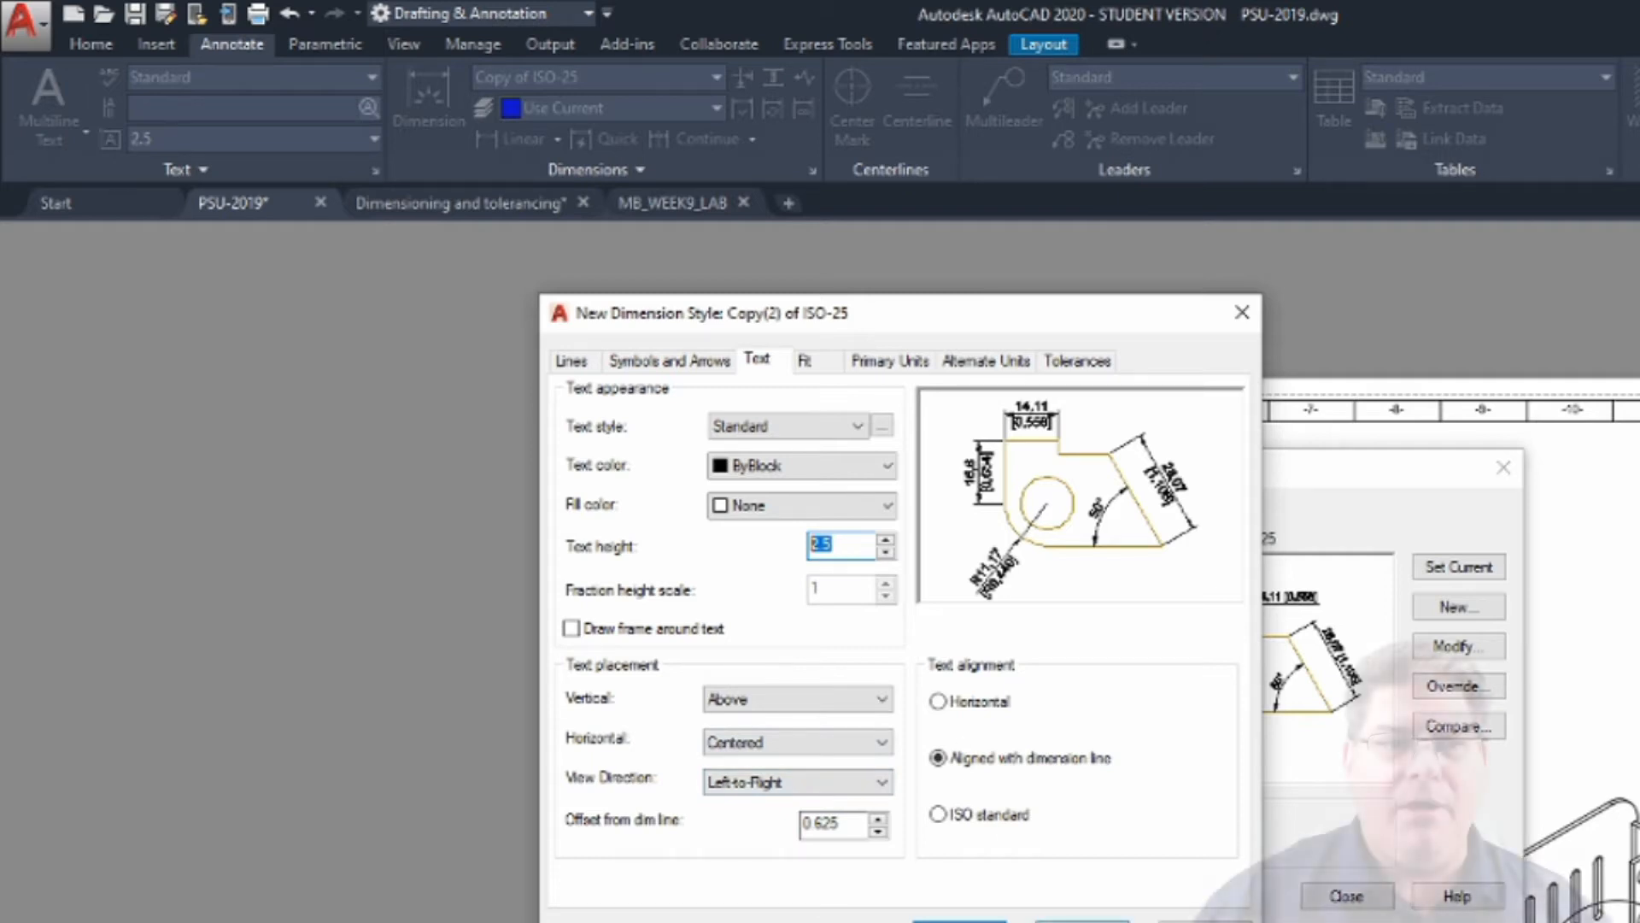
pyautogui.click(1071, 920)
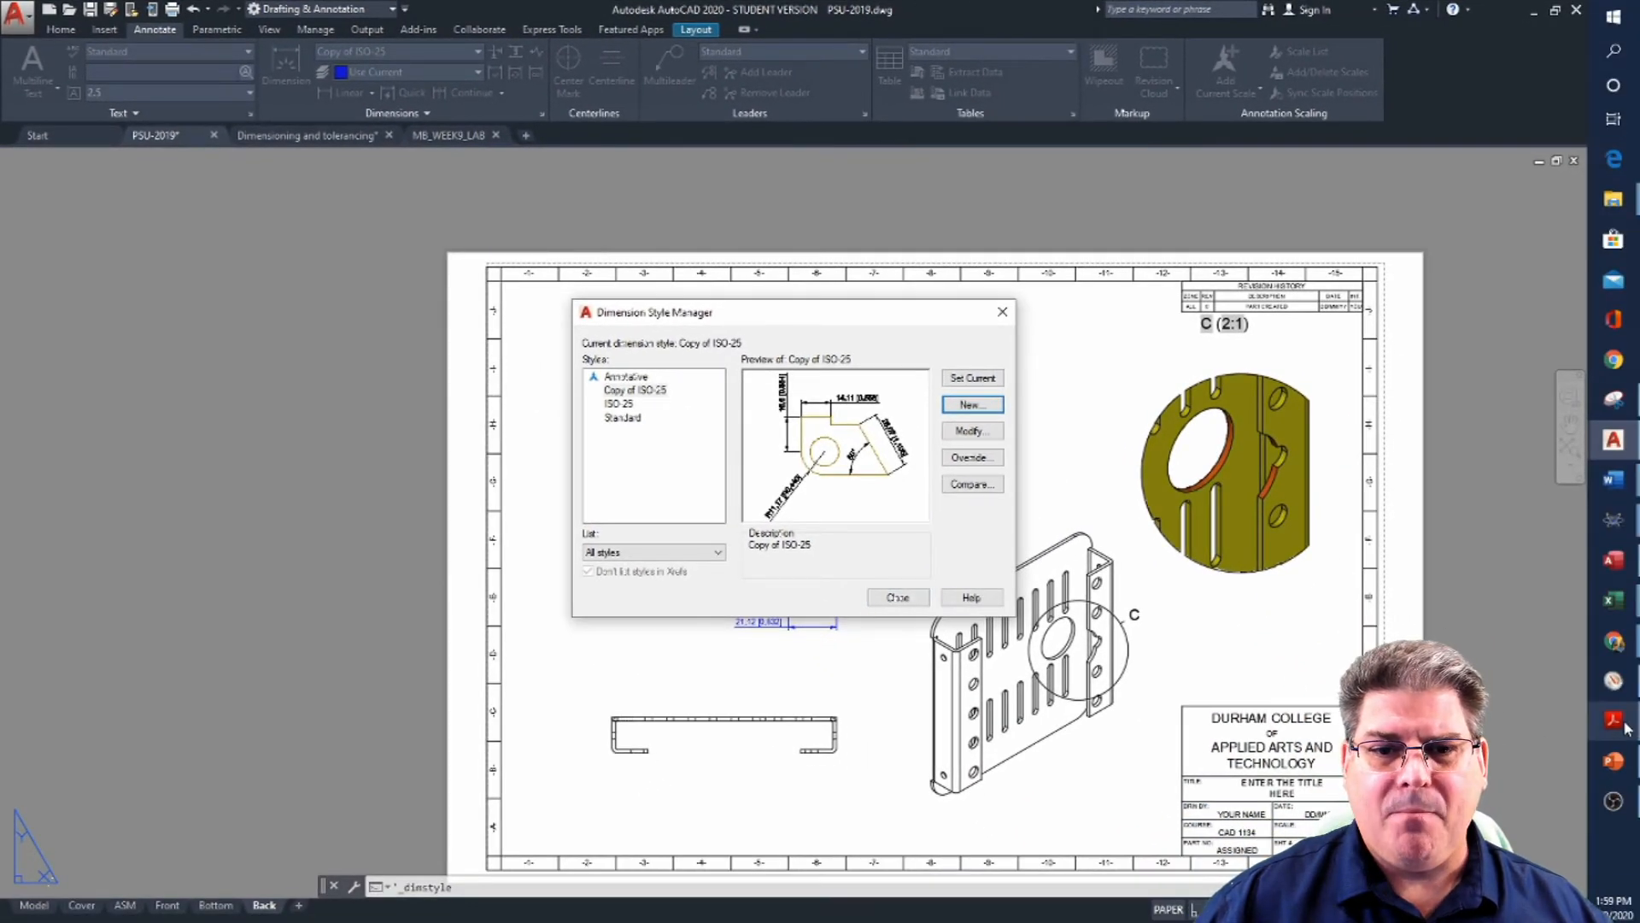
# Switch to the PowerPoint slides on the Dimension Style Manager and creating templates, return to AutoCAD, and close the Dimension Style Manager
pyautogui.click(1613, 761)
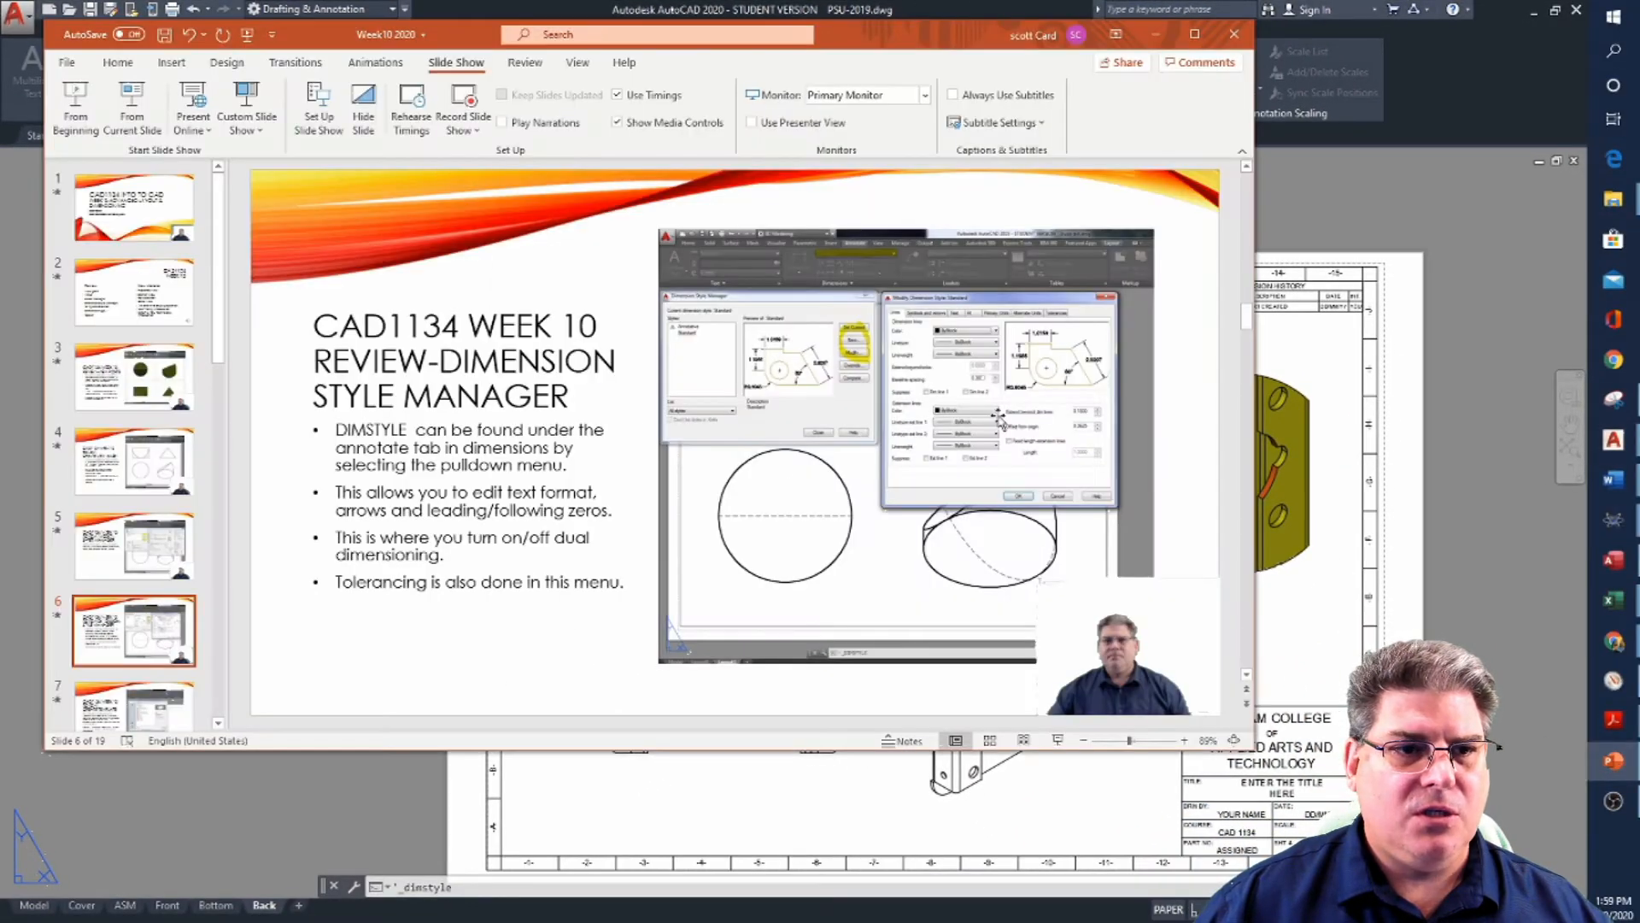
pyautogui.scroll(-1, 892, 518)
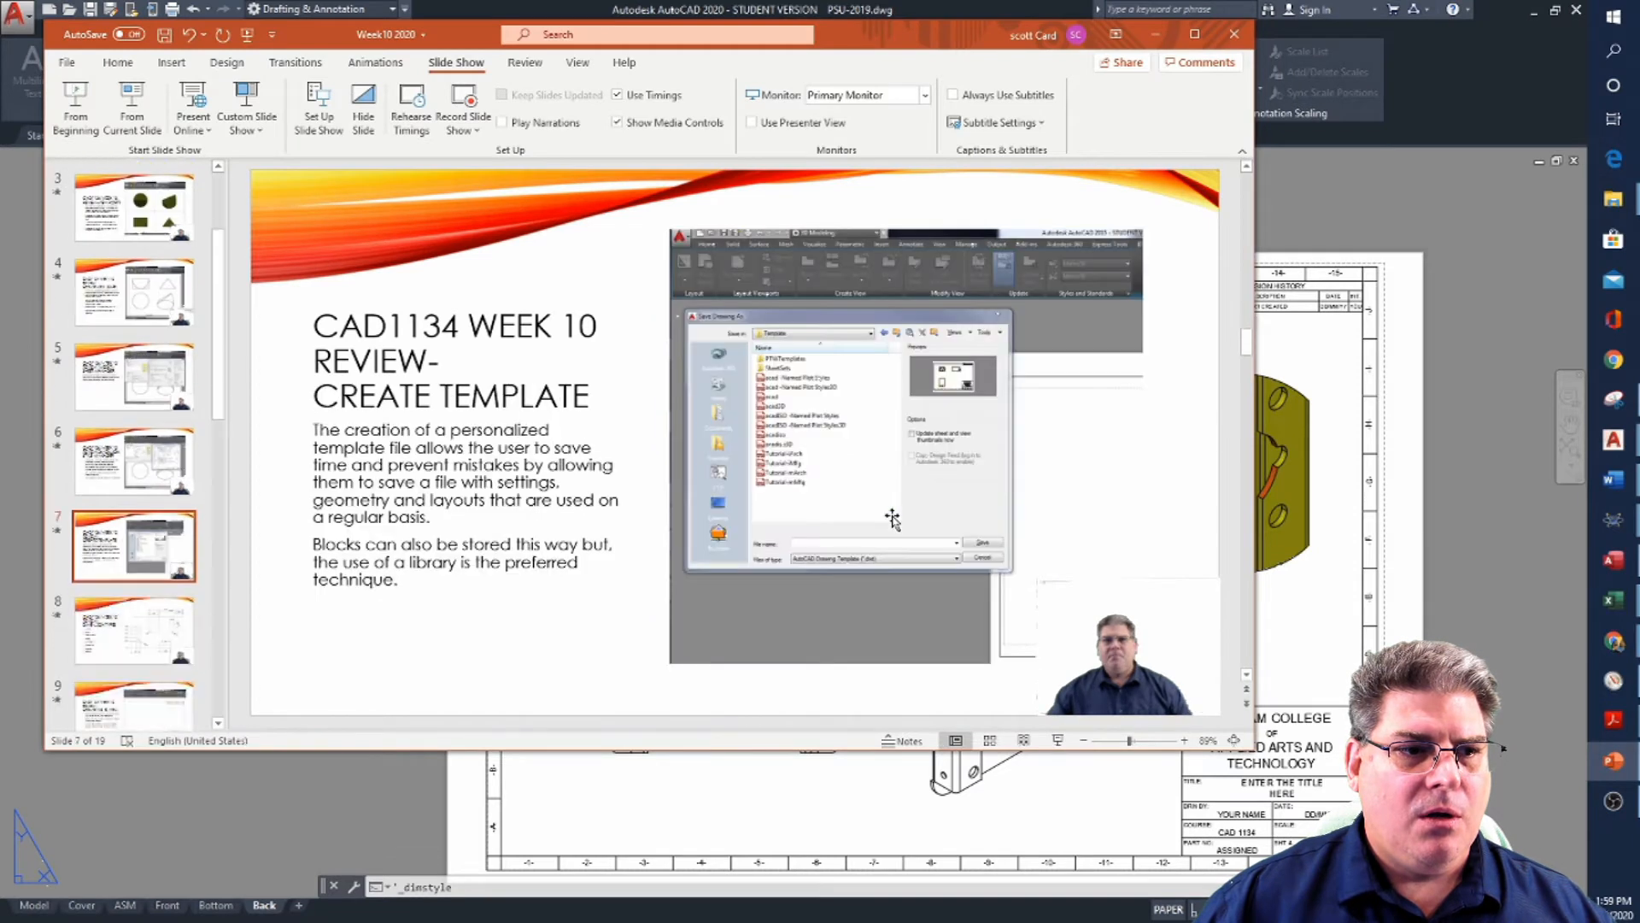
pyautogui.scroll(1, 892, 519)
pyautogui.scroll(-1, 892, 519)
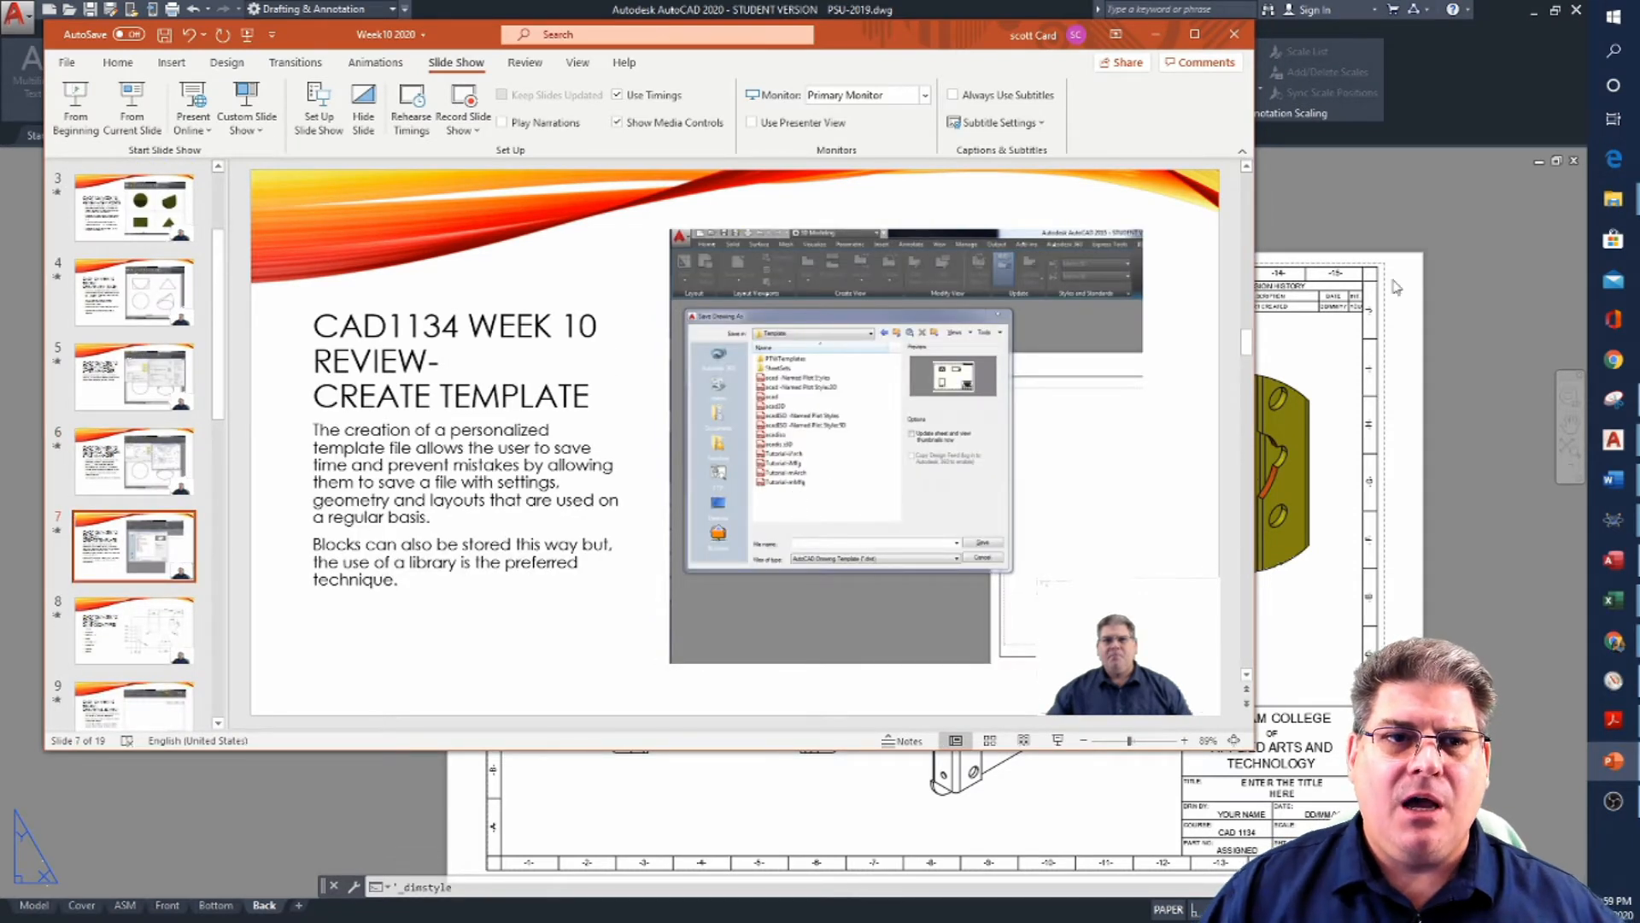
pyautogui.click(1358, 224)
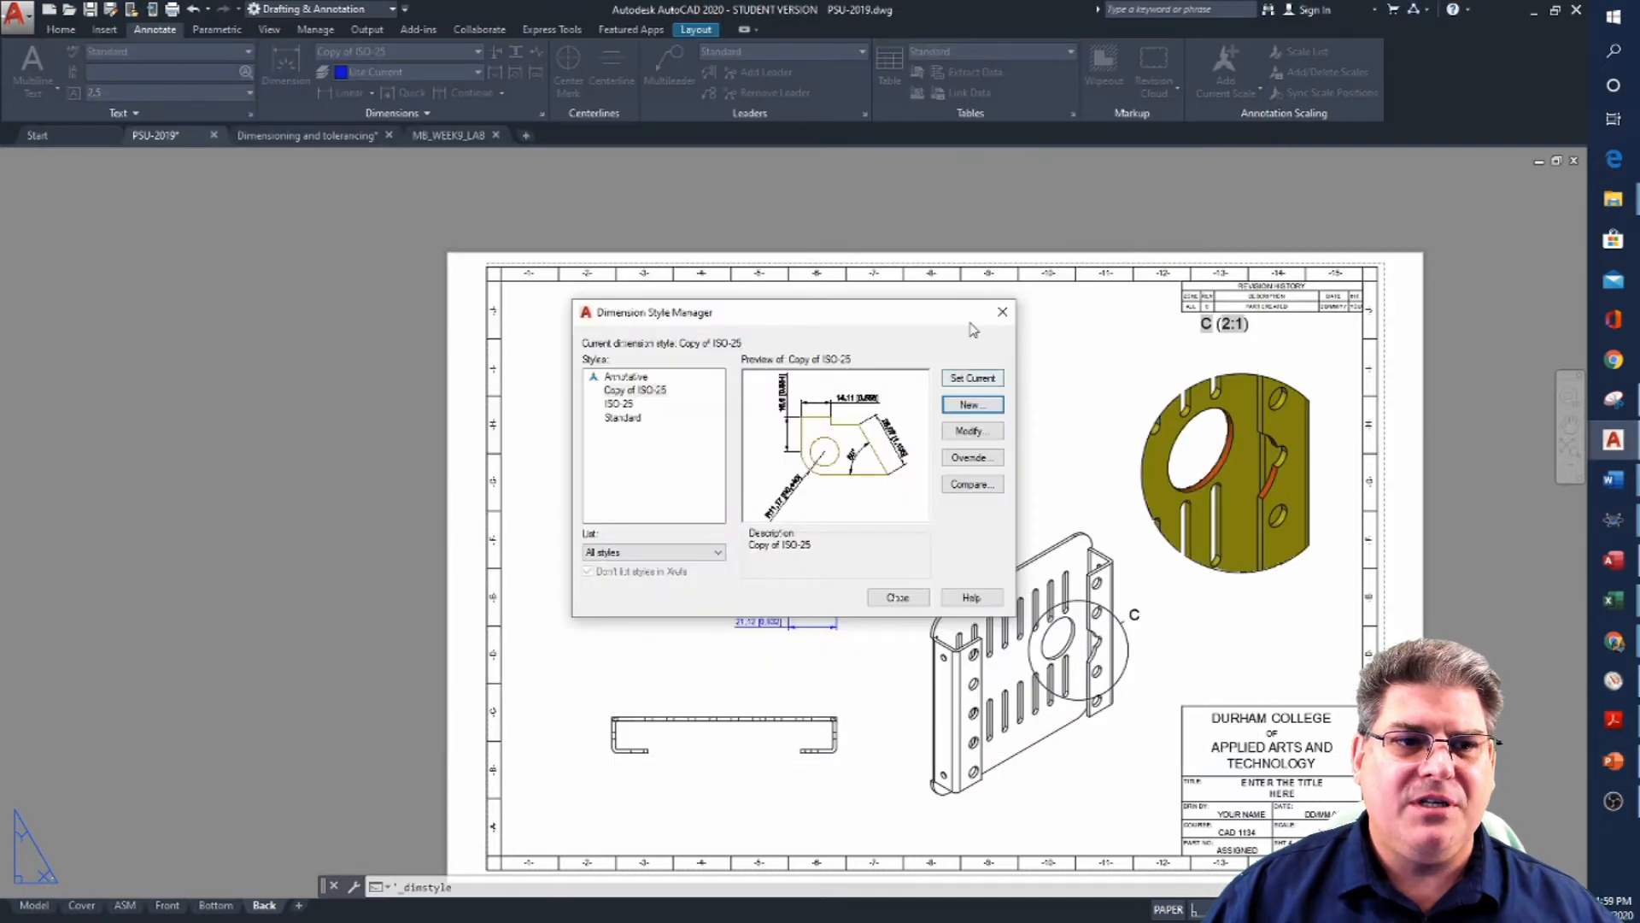
pyautogui.click(898, 597)
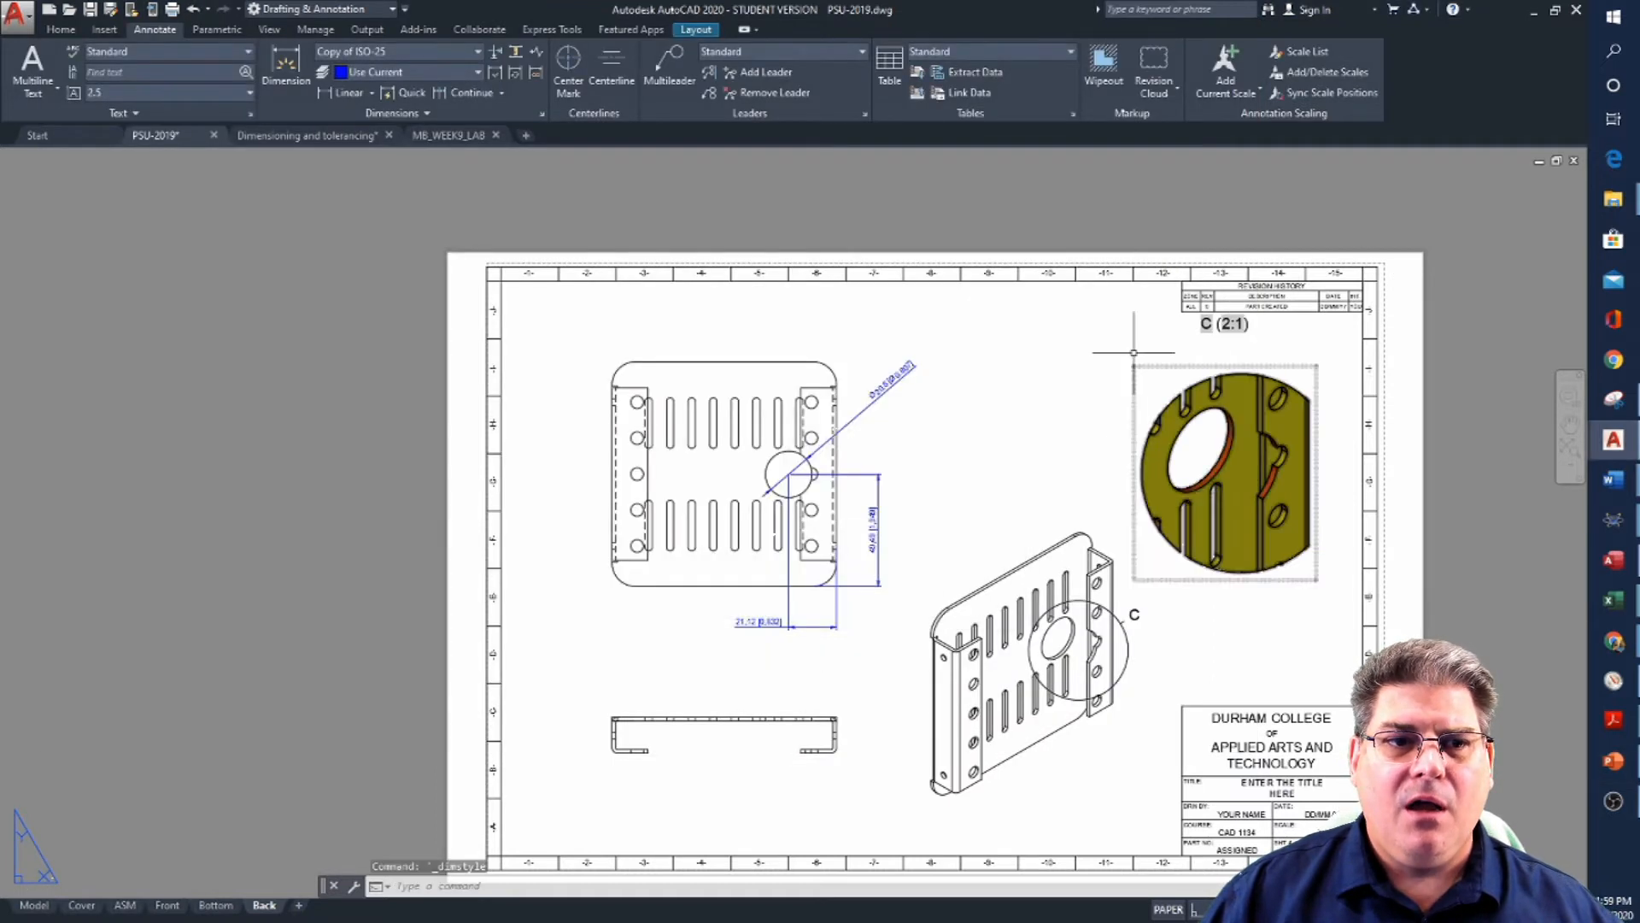
# Move the C (2:1) label closer to the detail view on the Back layout
pyautogui.moveTo(827, 654); pyautogui.dragTo(806, 547, button='middle')
pyautogui.moveTo(965, 372); pyautogui.dragTo(927, 378, button='middle')
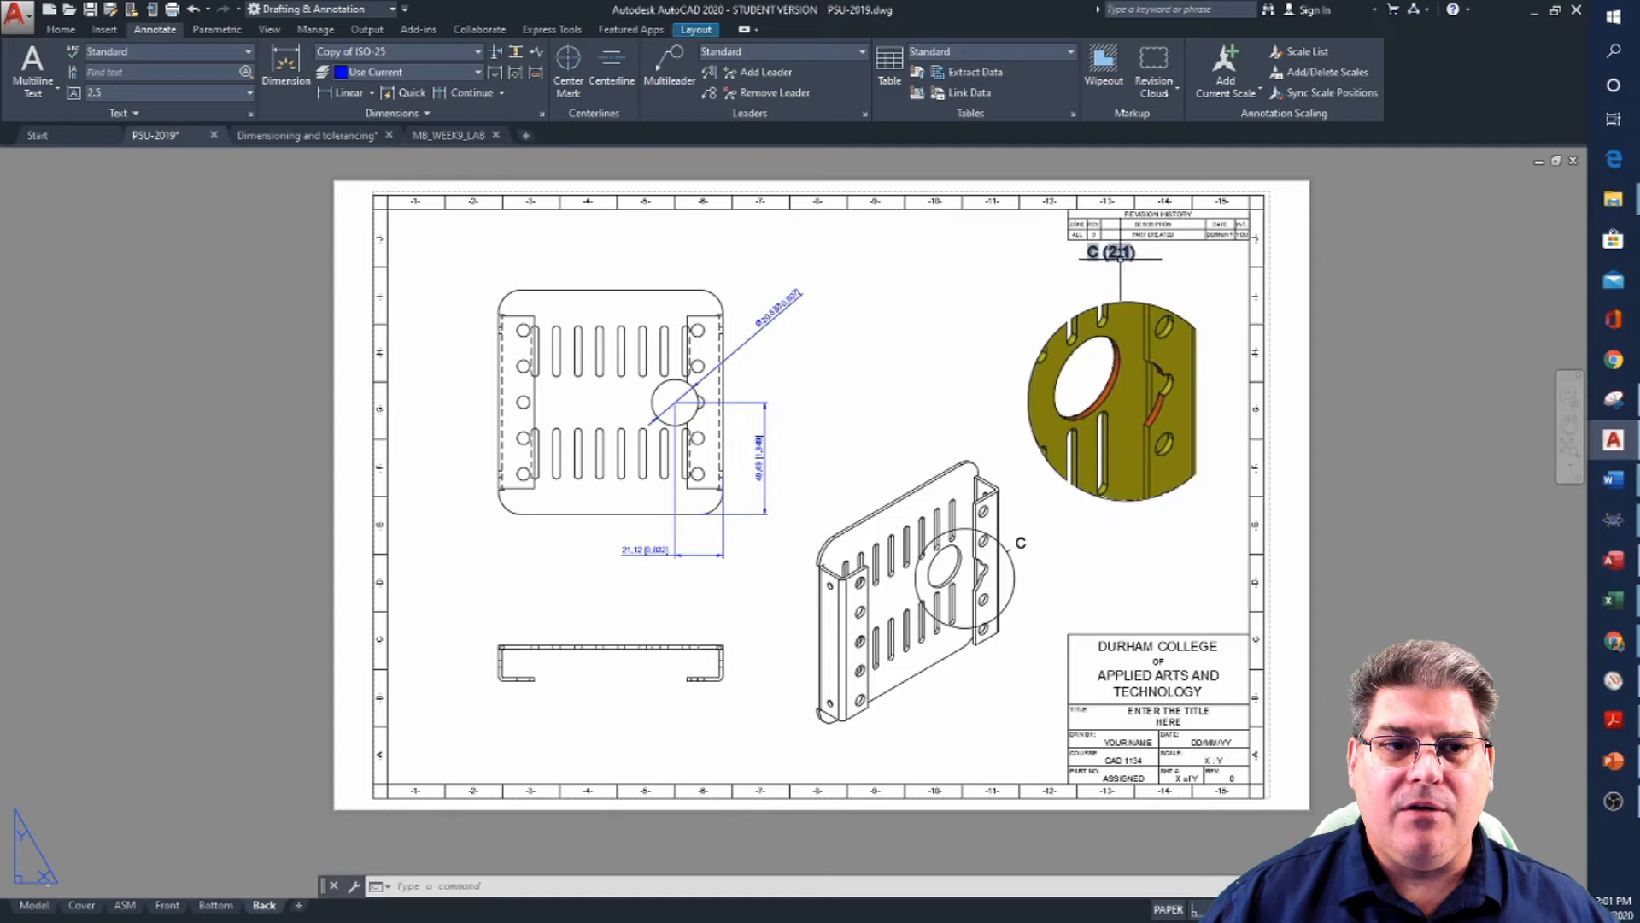
pyautogui.click(1110, 252)
pyautogui.click(1111, 257)
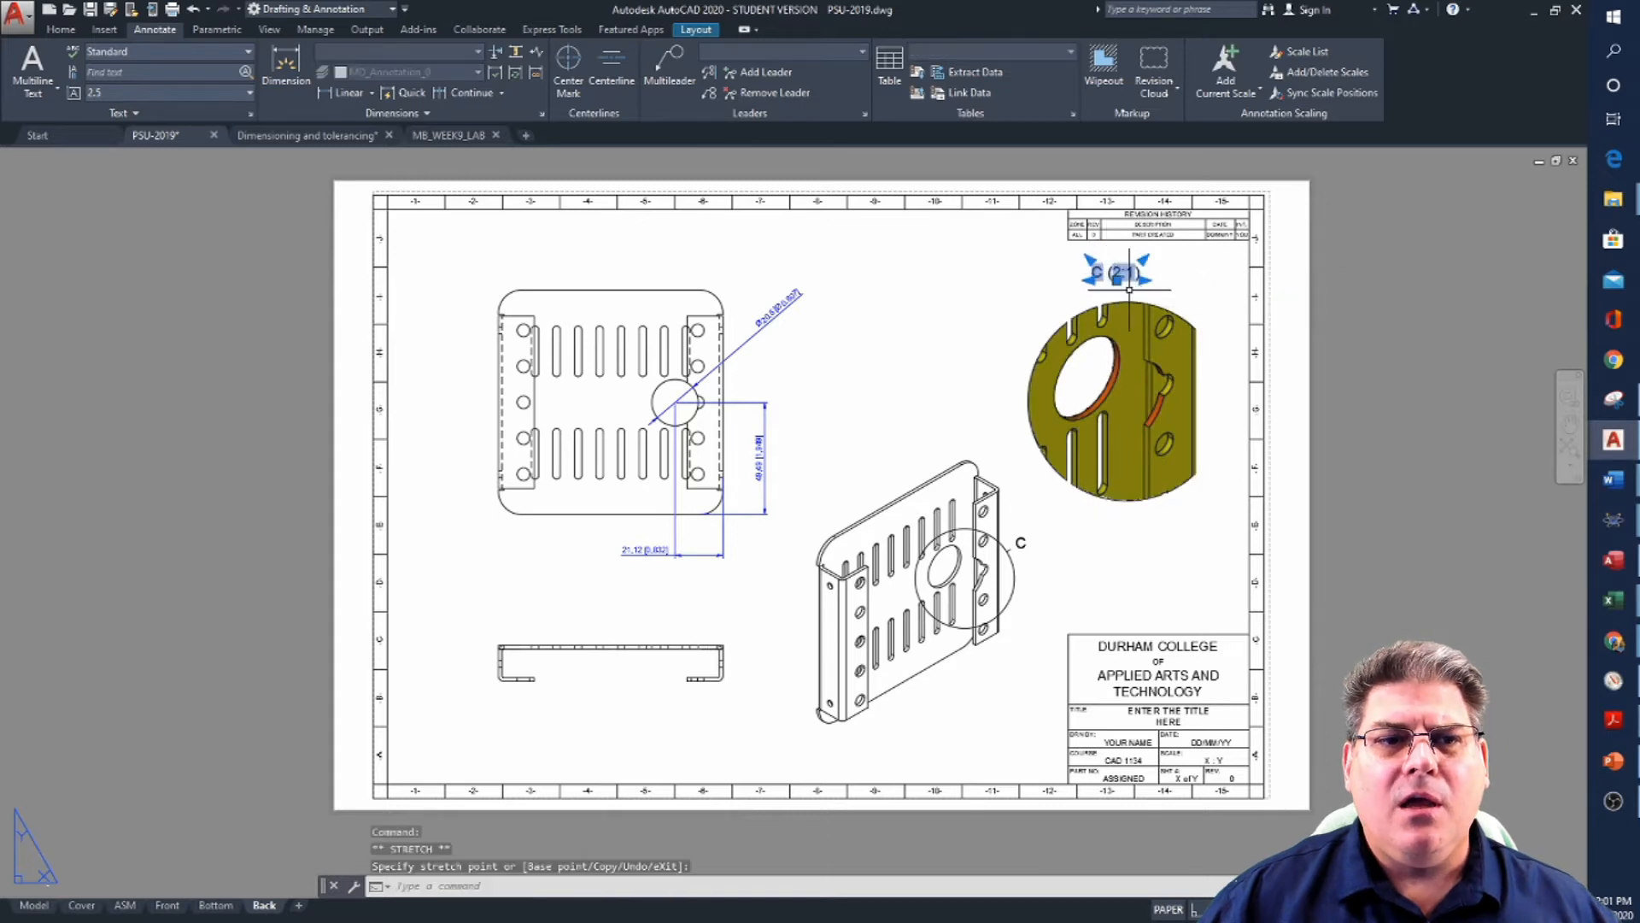
pyautogui.press('Escape')
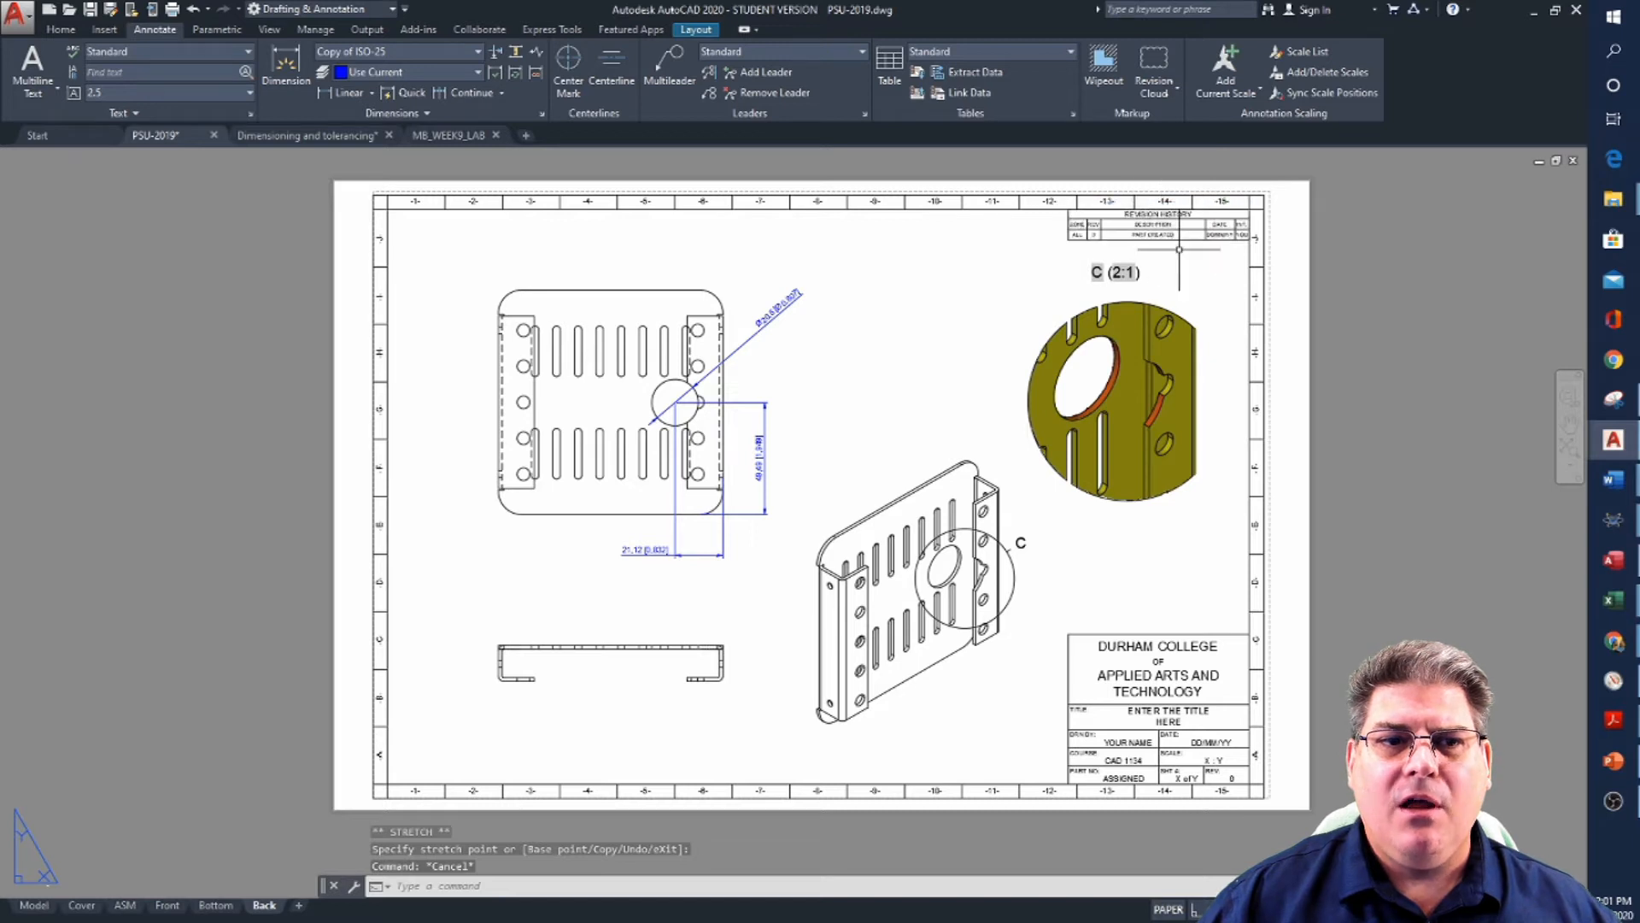
# Examine the revision history table and the detail view C on the Back layout
pyautogui.scroll(2, 1204, 230)
pyautogui.scroll(3, 1204, 229)
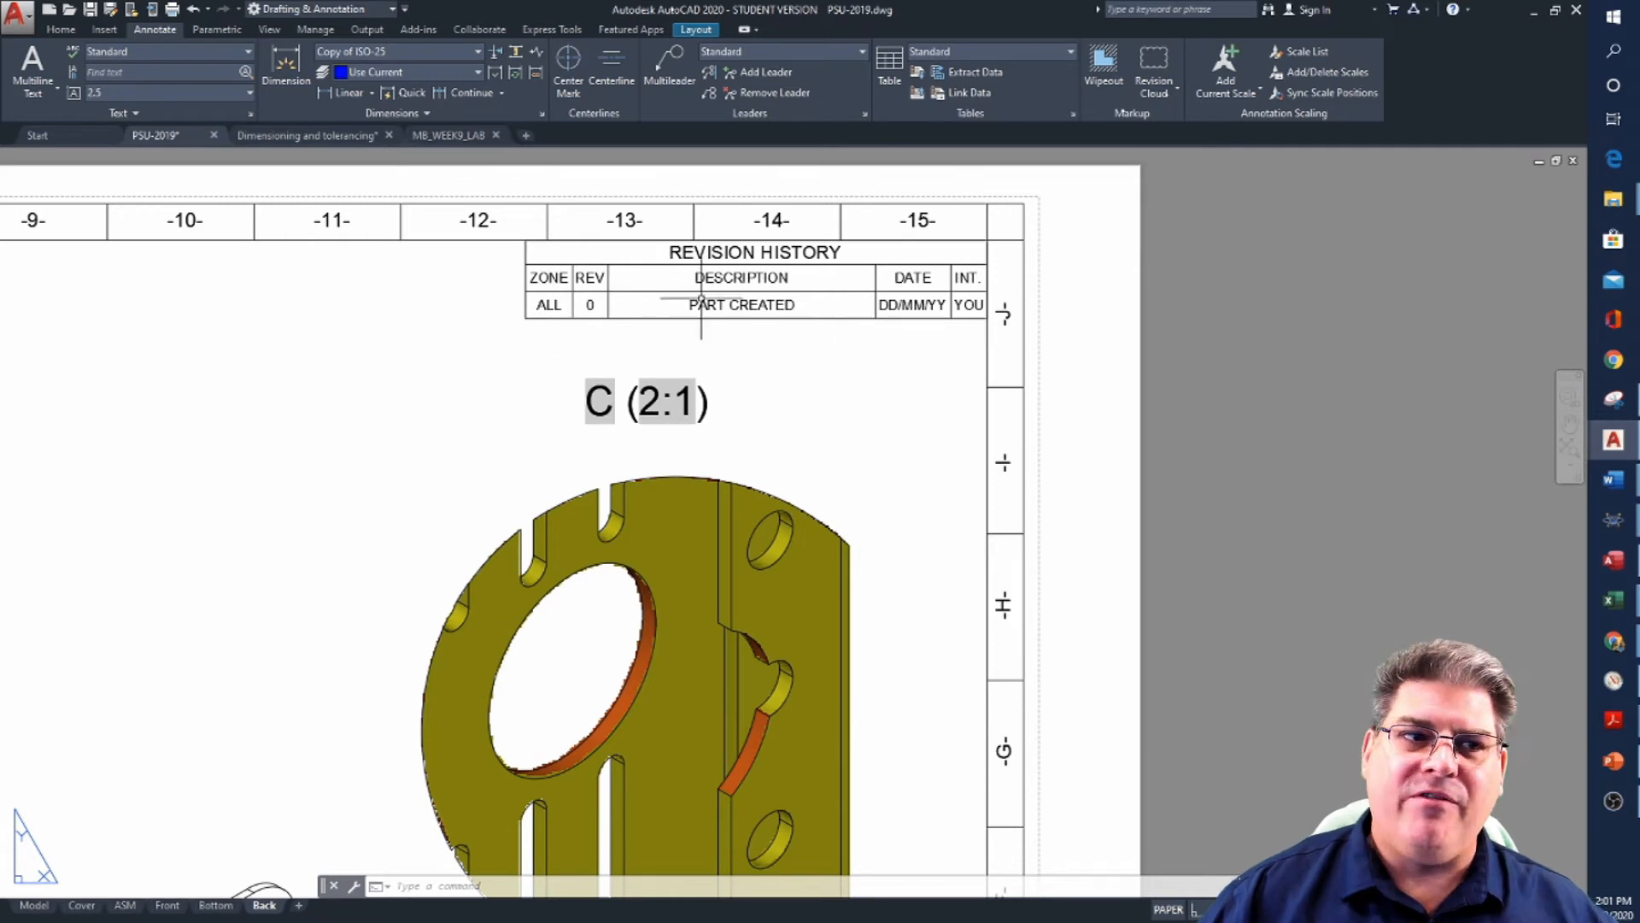
pyautogui.scroll(-2, 738, 365)
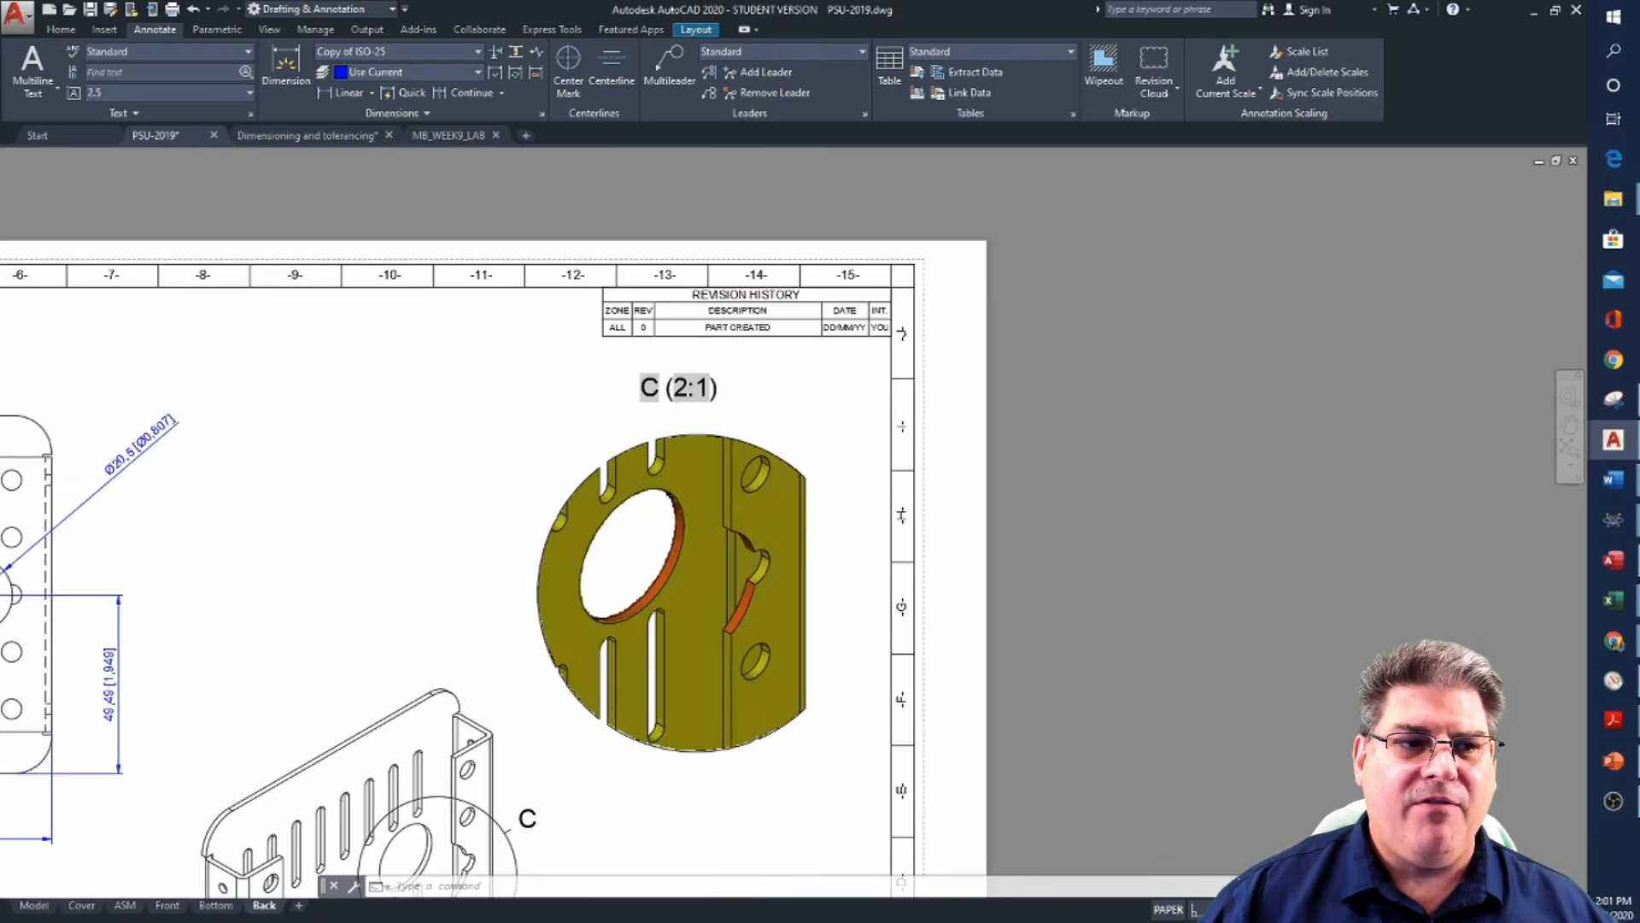
pyautogui.scroll(-2, 739, 365)
pyautogui.scroll(2, 769, 363)
pyautogui.scroll(-2, 553, 588)
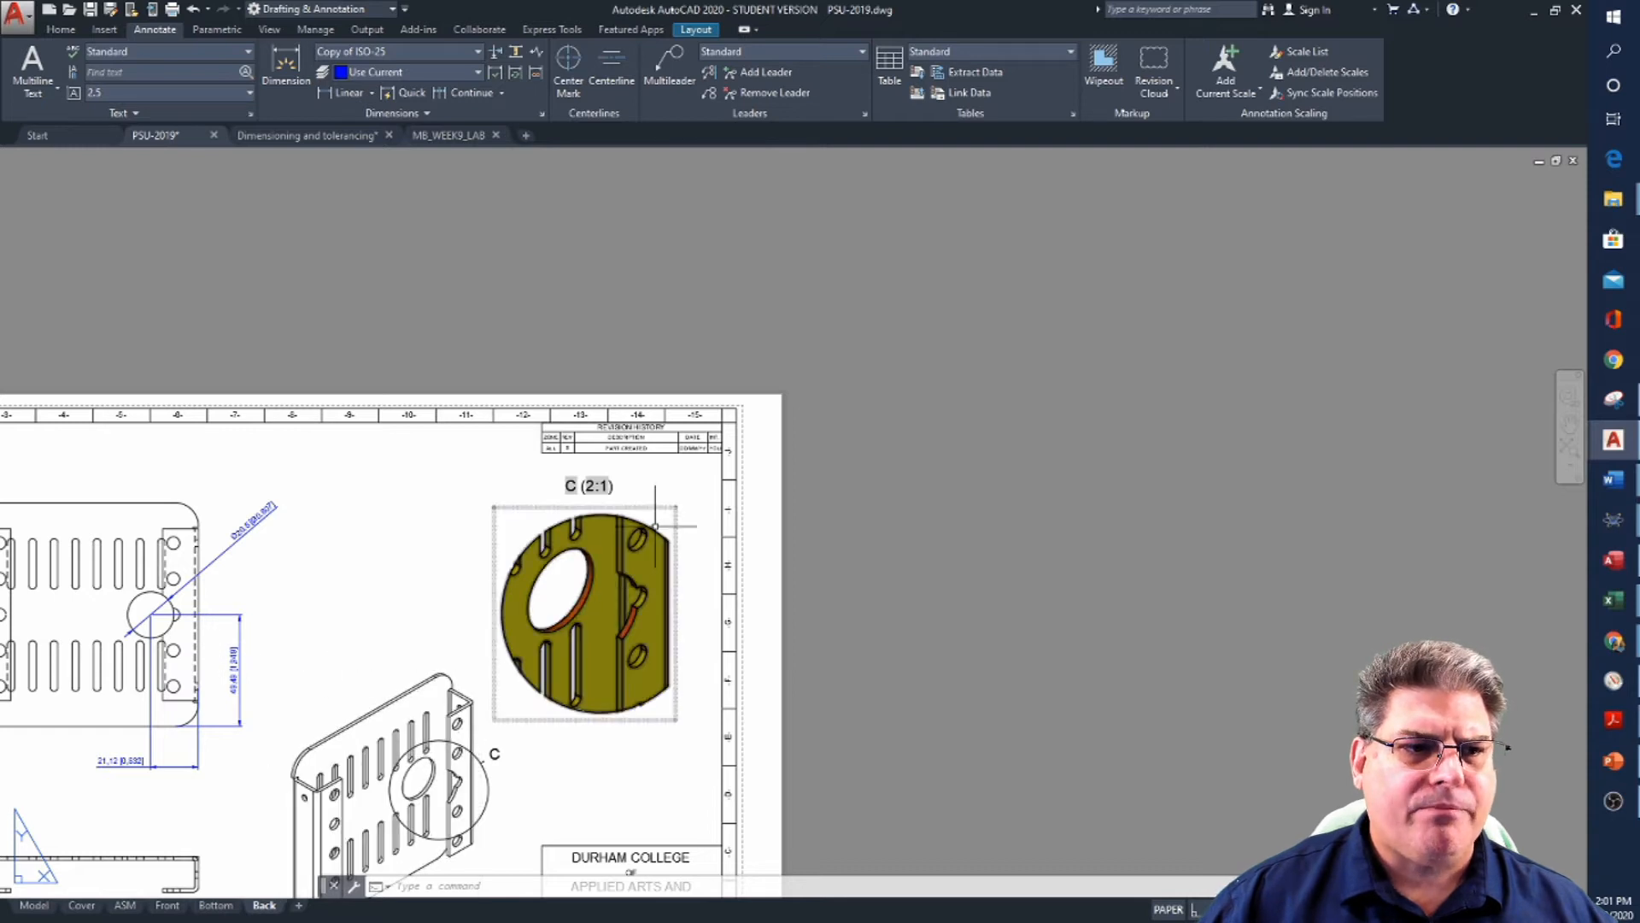
pyautogui.scroll(3, 605, 598)
pyautogui.scroll(-5, 659, 513)
pyautogui.moveTo(652, 608); pyautogui.dragTo(776, 434, button='middle')
pyautogui.press('Escape')
pyautogui.press('Escape')
pyautogui.press('Escape')
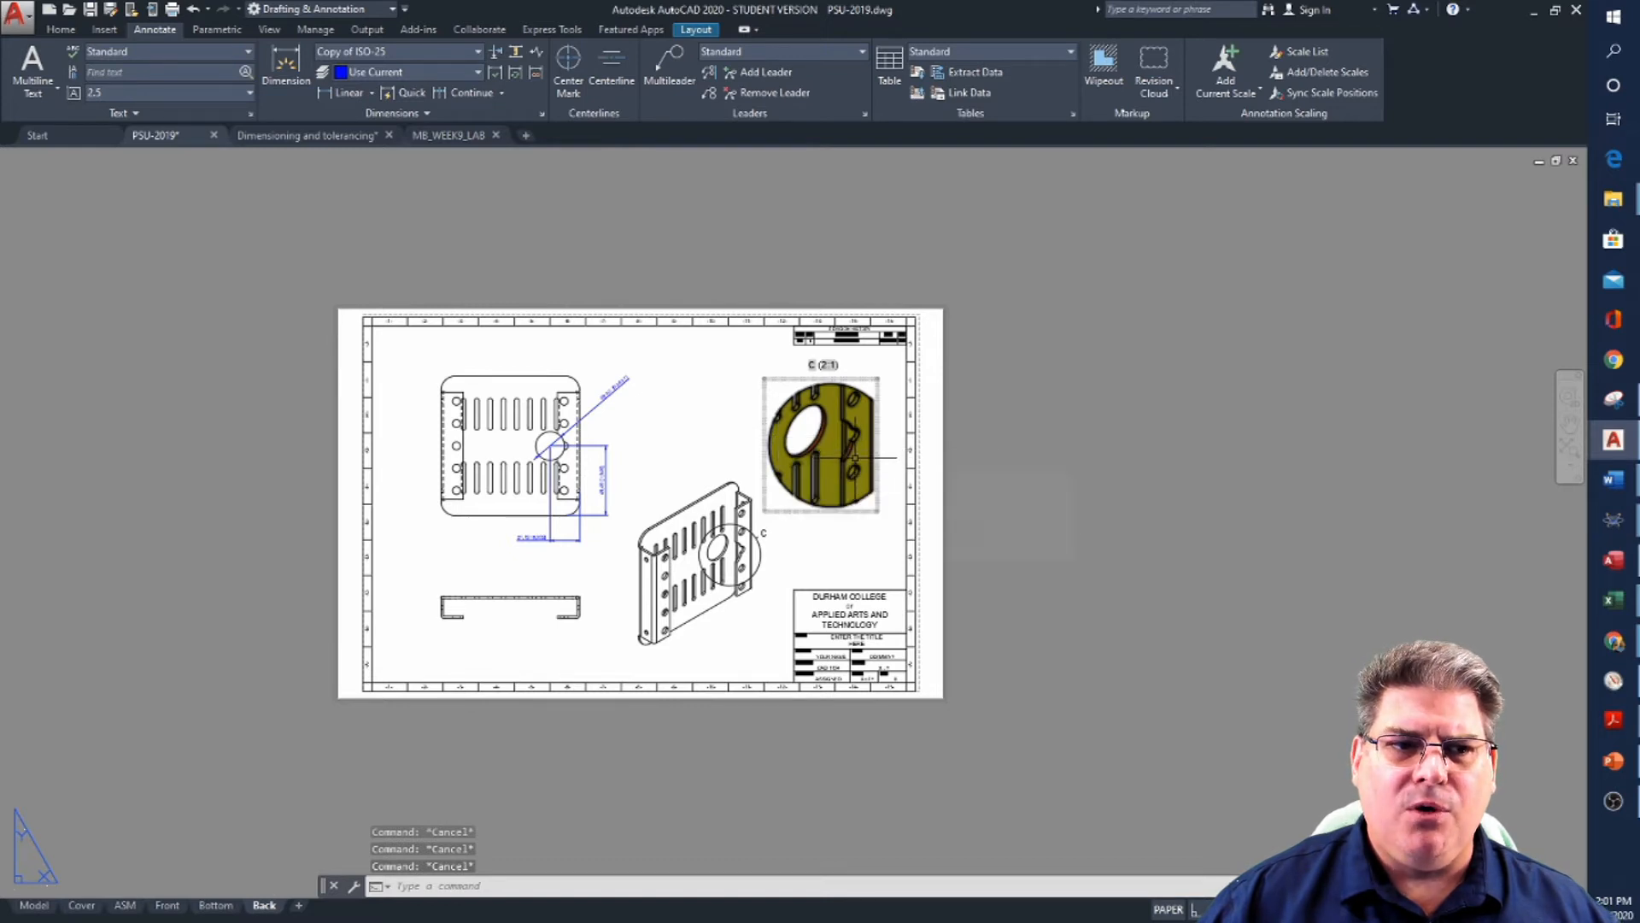
pyautogui.moveTo(855, 459)
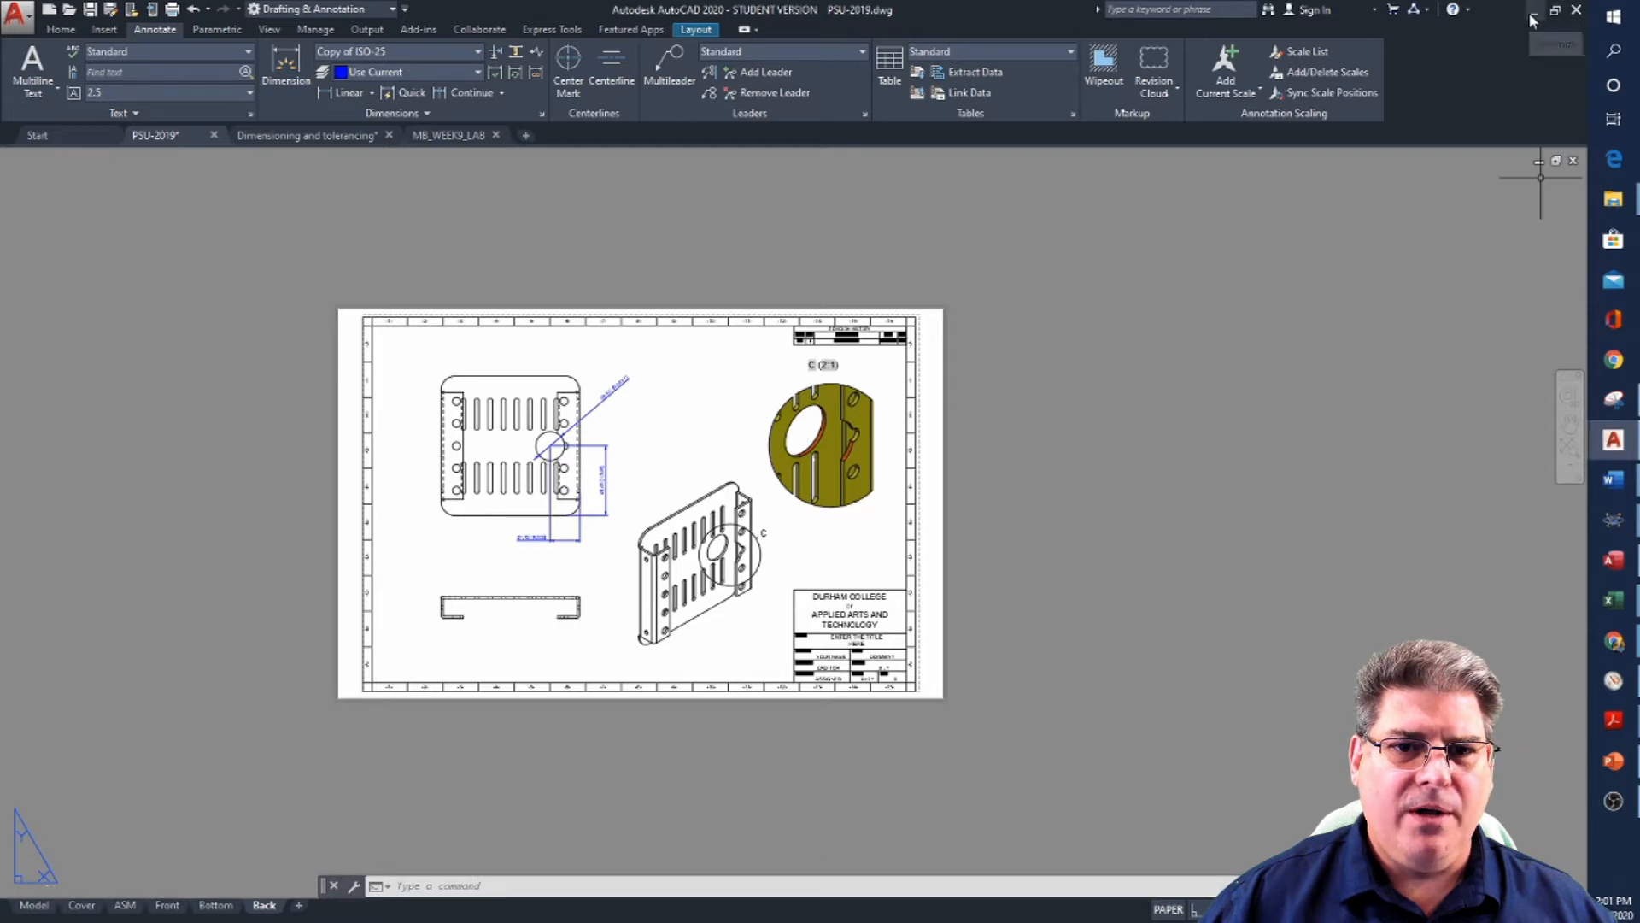
# Switch to the PowerPoint presentation and go to the Dimension Types review slide
pyautogui.click(1614, 765)
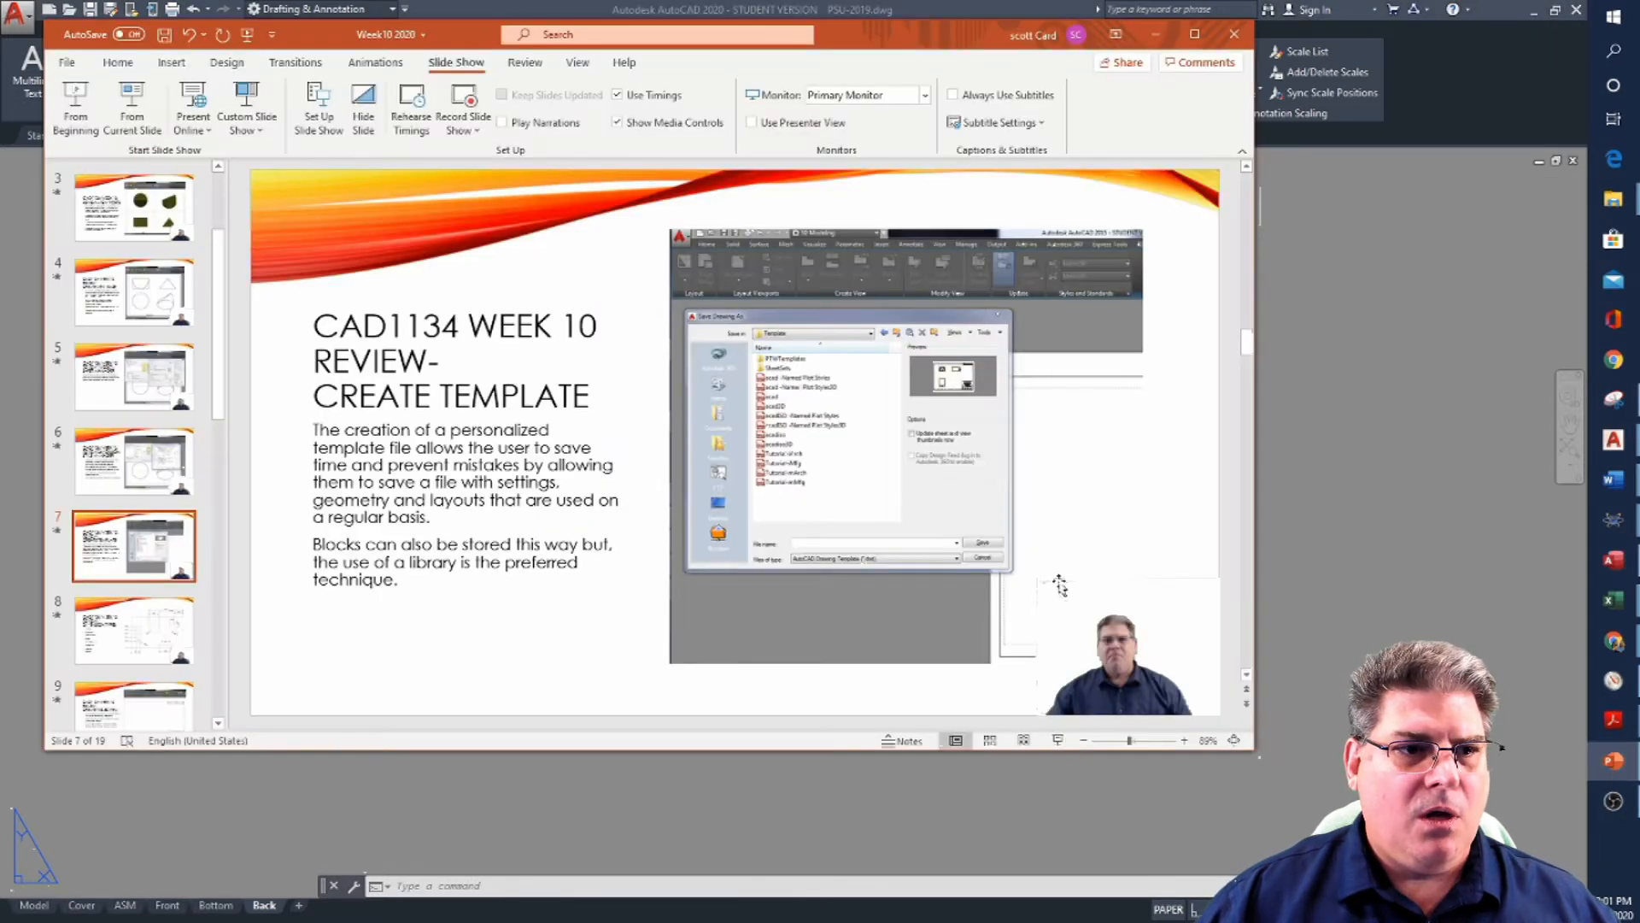
pyautogui.scroll(-1, 818, 470)
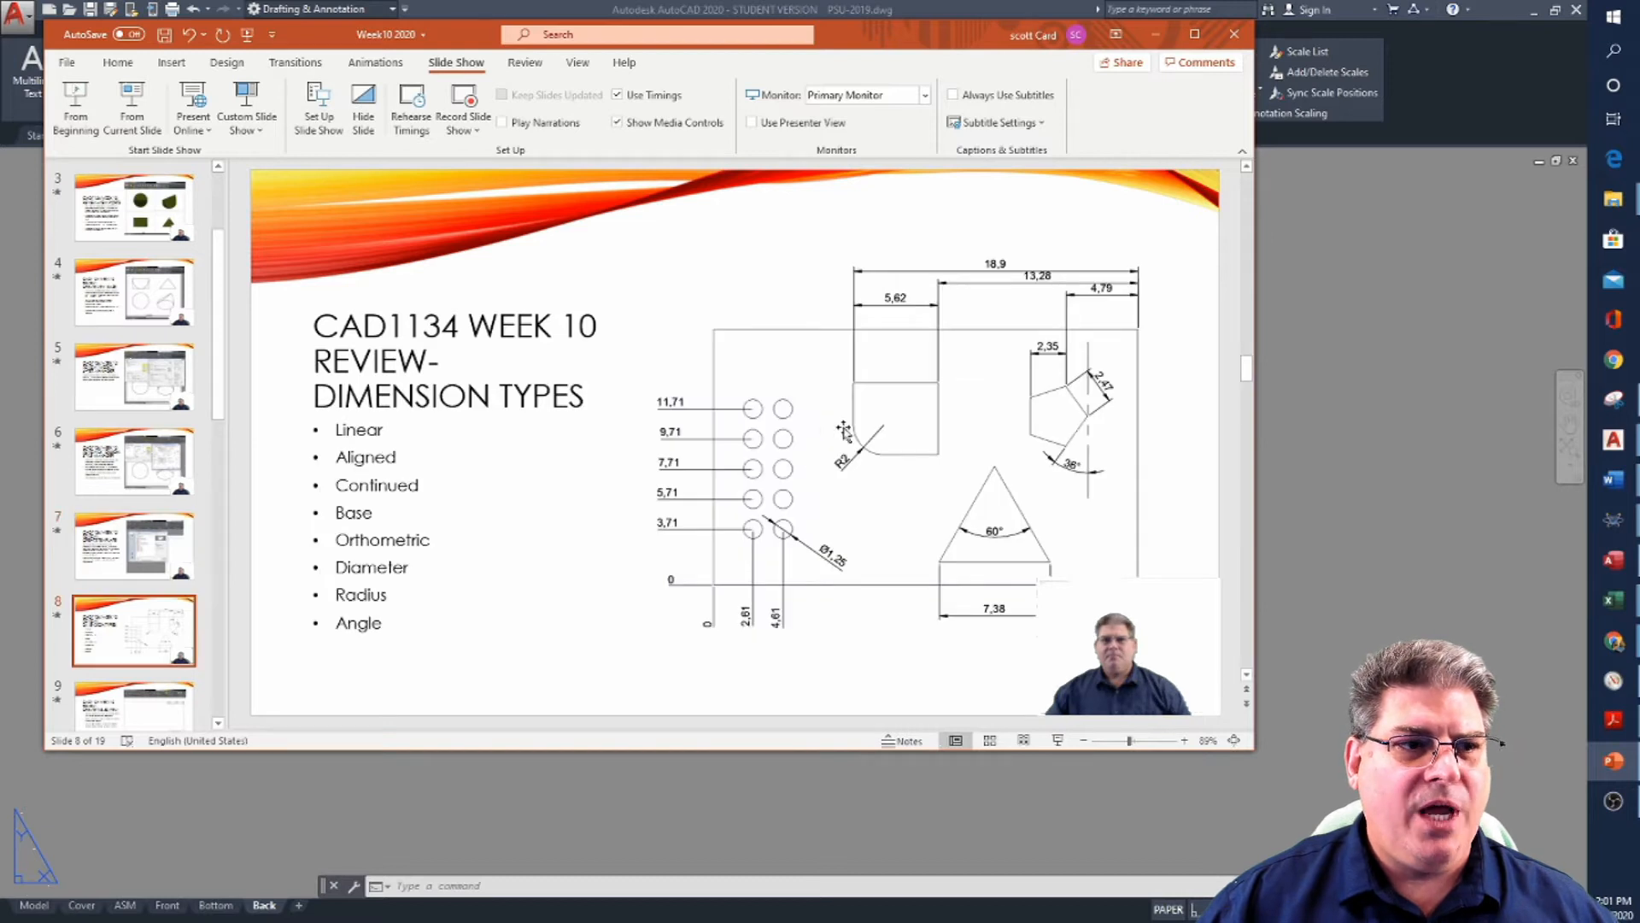
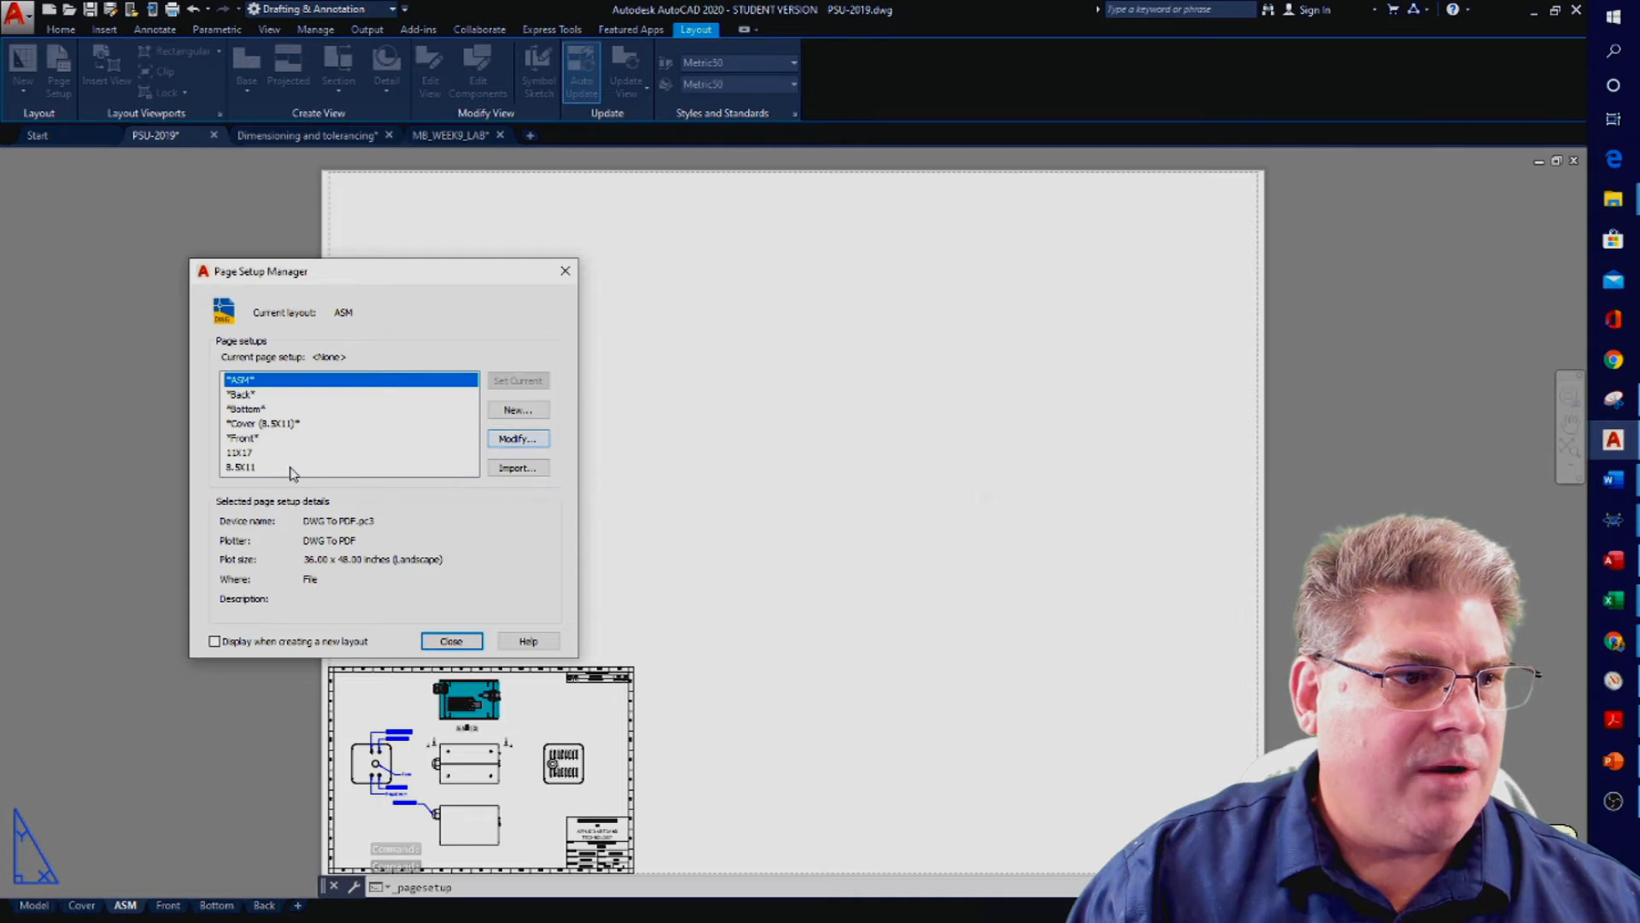
# Apply the 11X17 page setup to the ASM layout and close the Page Setup Manager
pyautogui.doubleClick(247, 457)
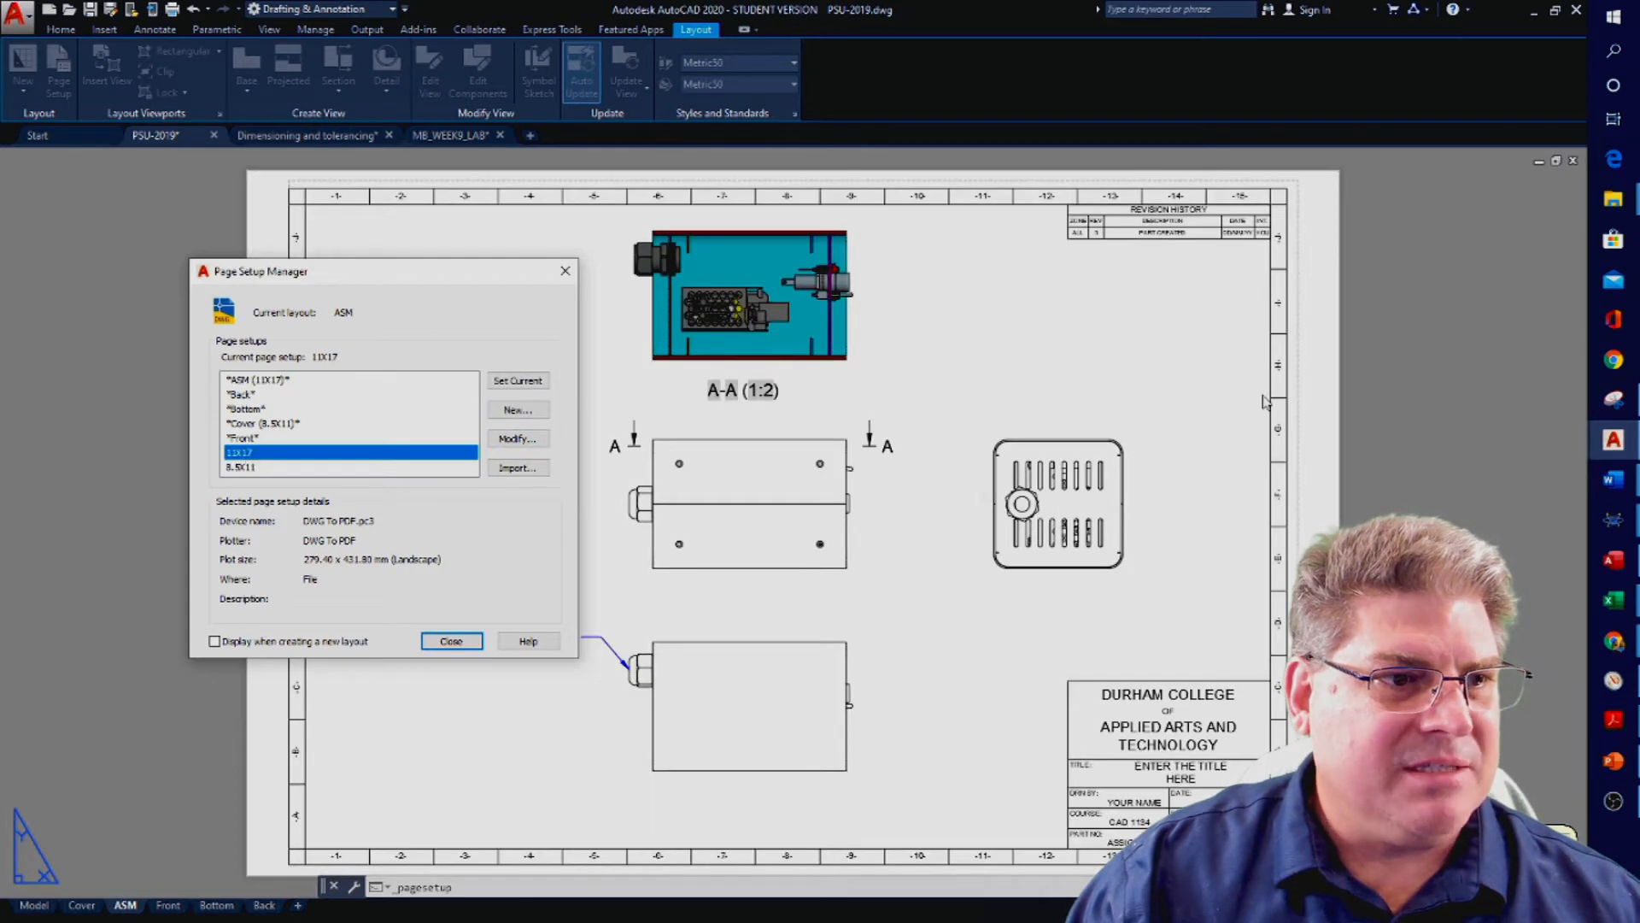
pyautogui.click(451, 642)
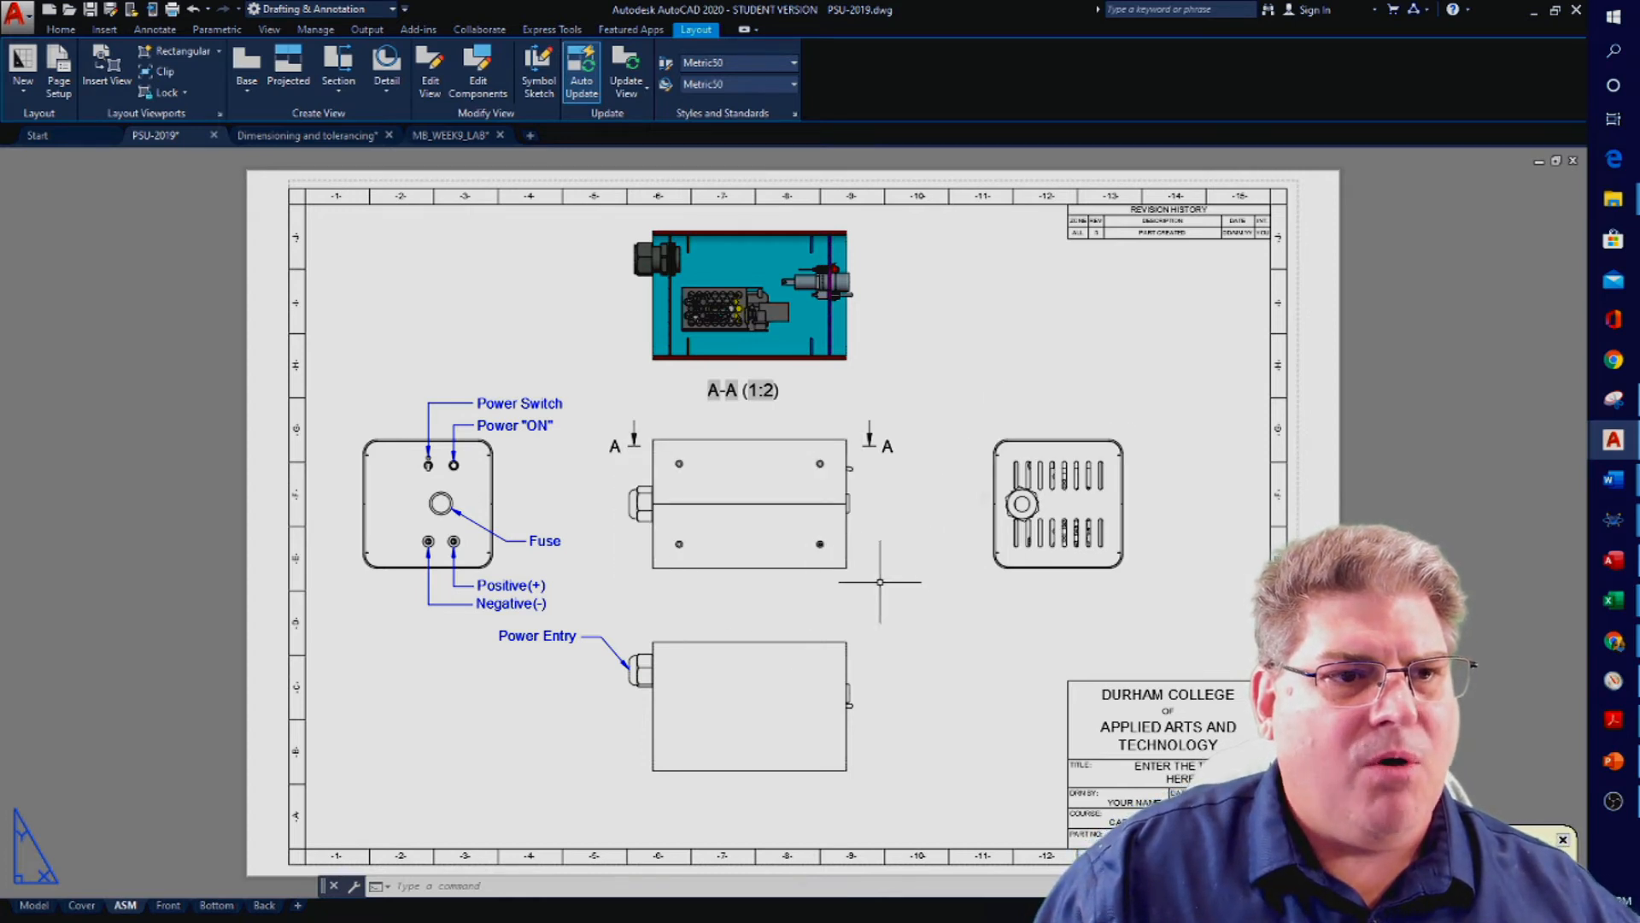
# Look over the drawing views on the ASM layout and the Front layout
pyautogui.scroll(-2, 881, 582)
pyautogui.scroll(2, 851, 581)
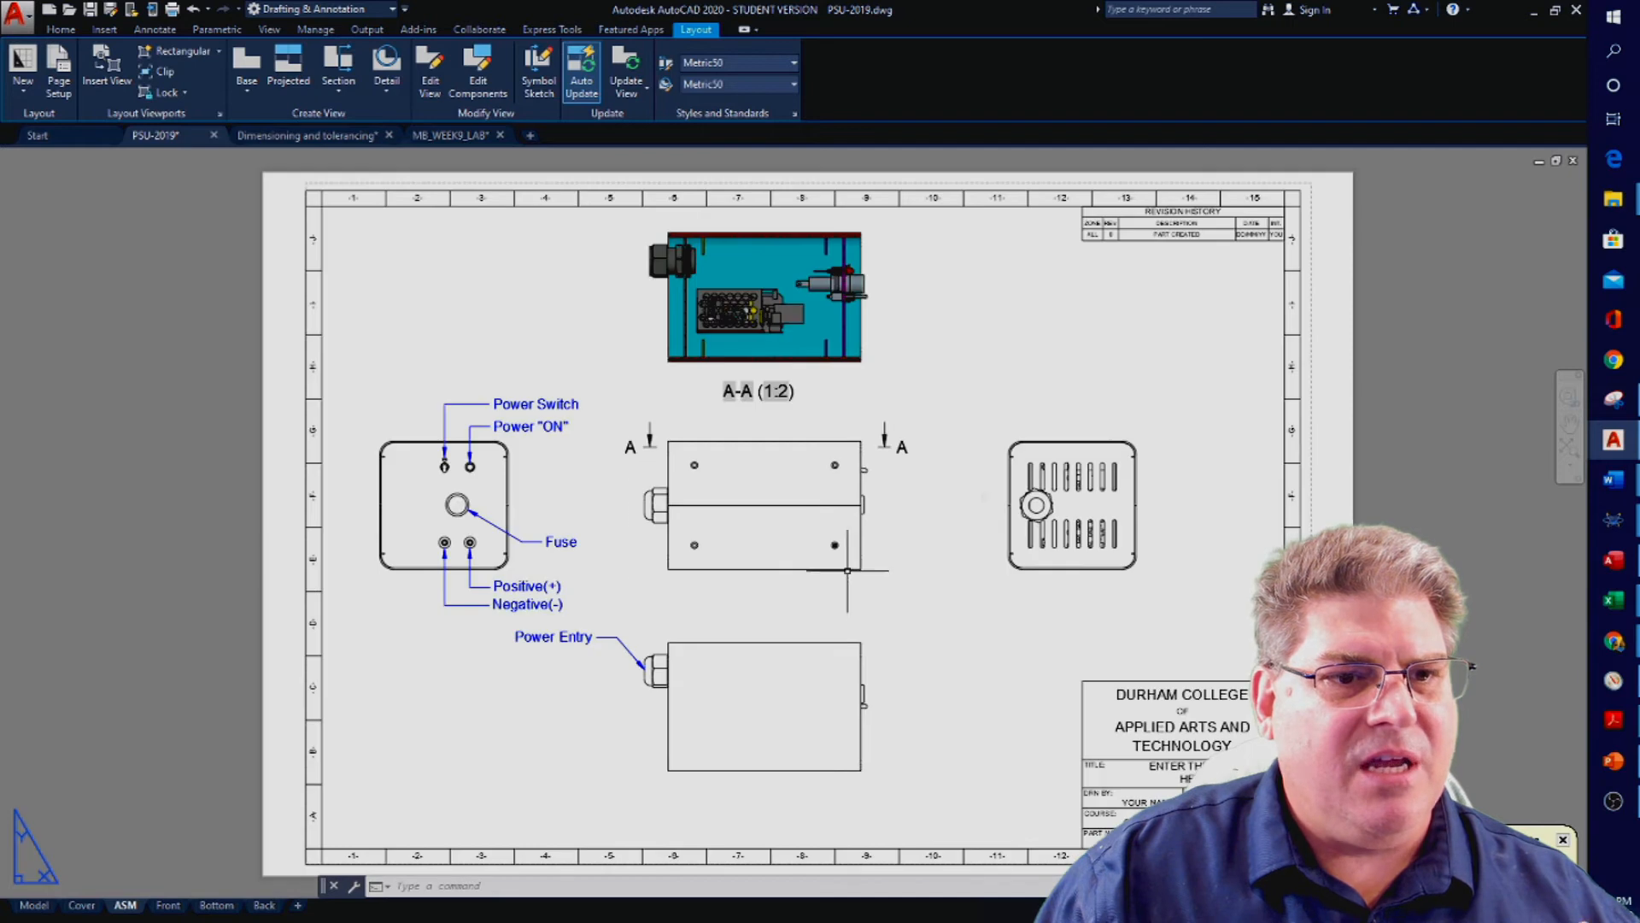
pyautogui.click(168, 905)
pyautogui.moveTo(1076, 385); pyautogui.dragTo(773, 384, button='middle')
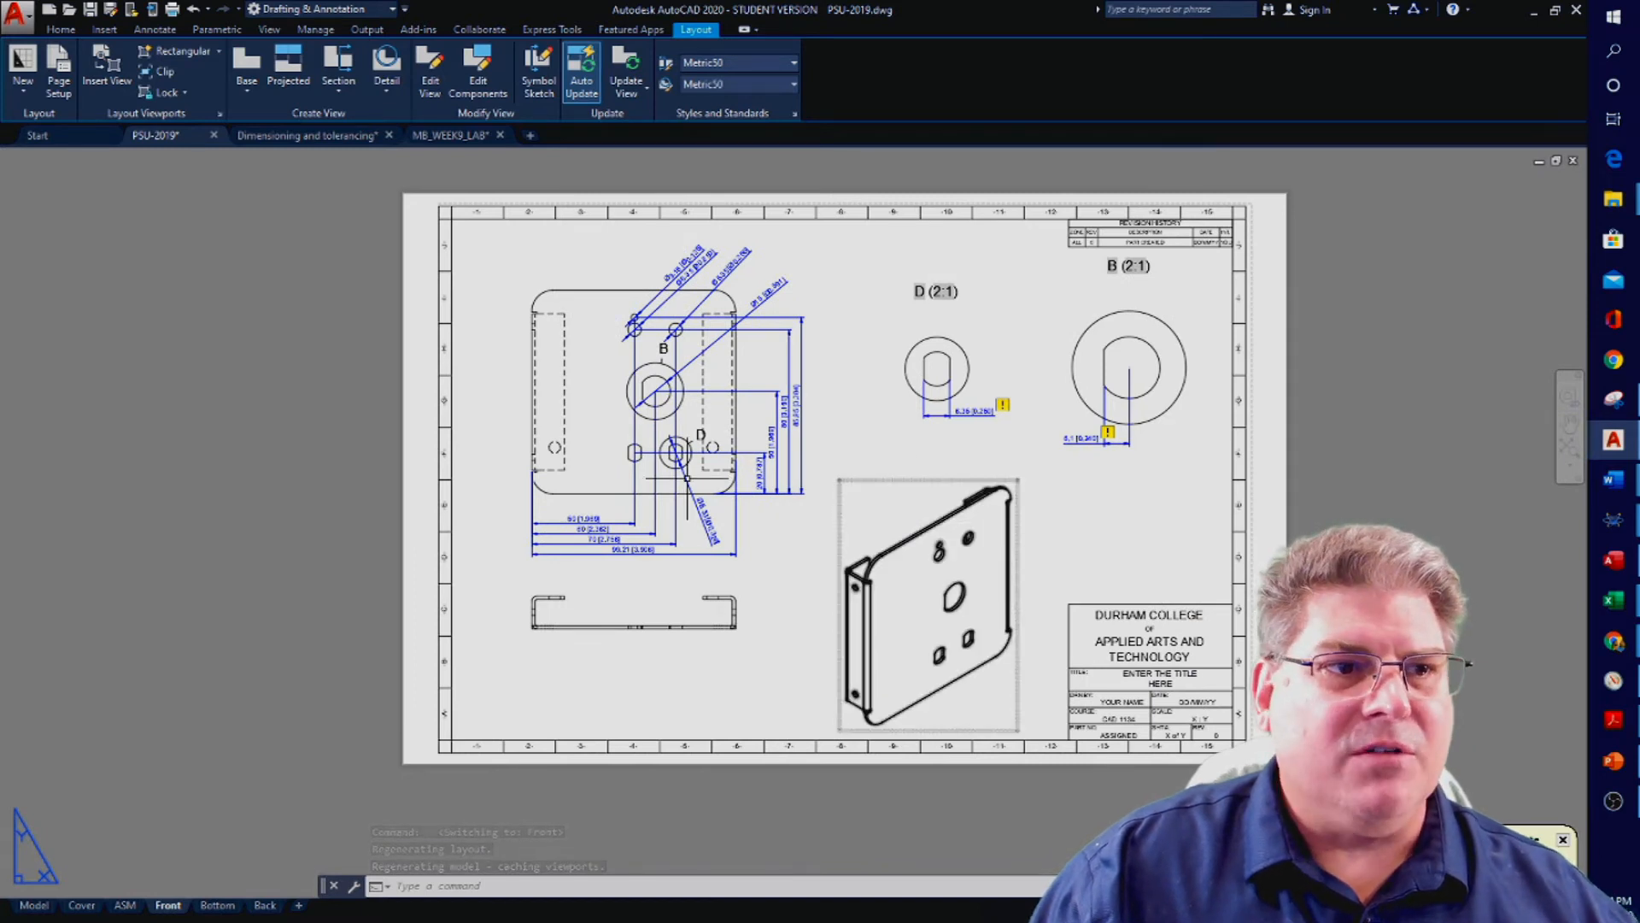
# Add a new layout and erase its default viewport
pyautogui.click(300, 907)
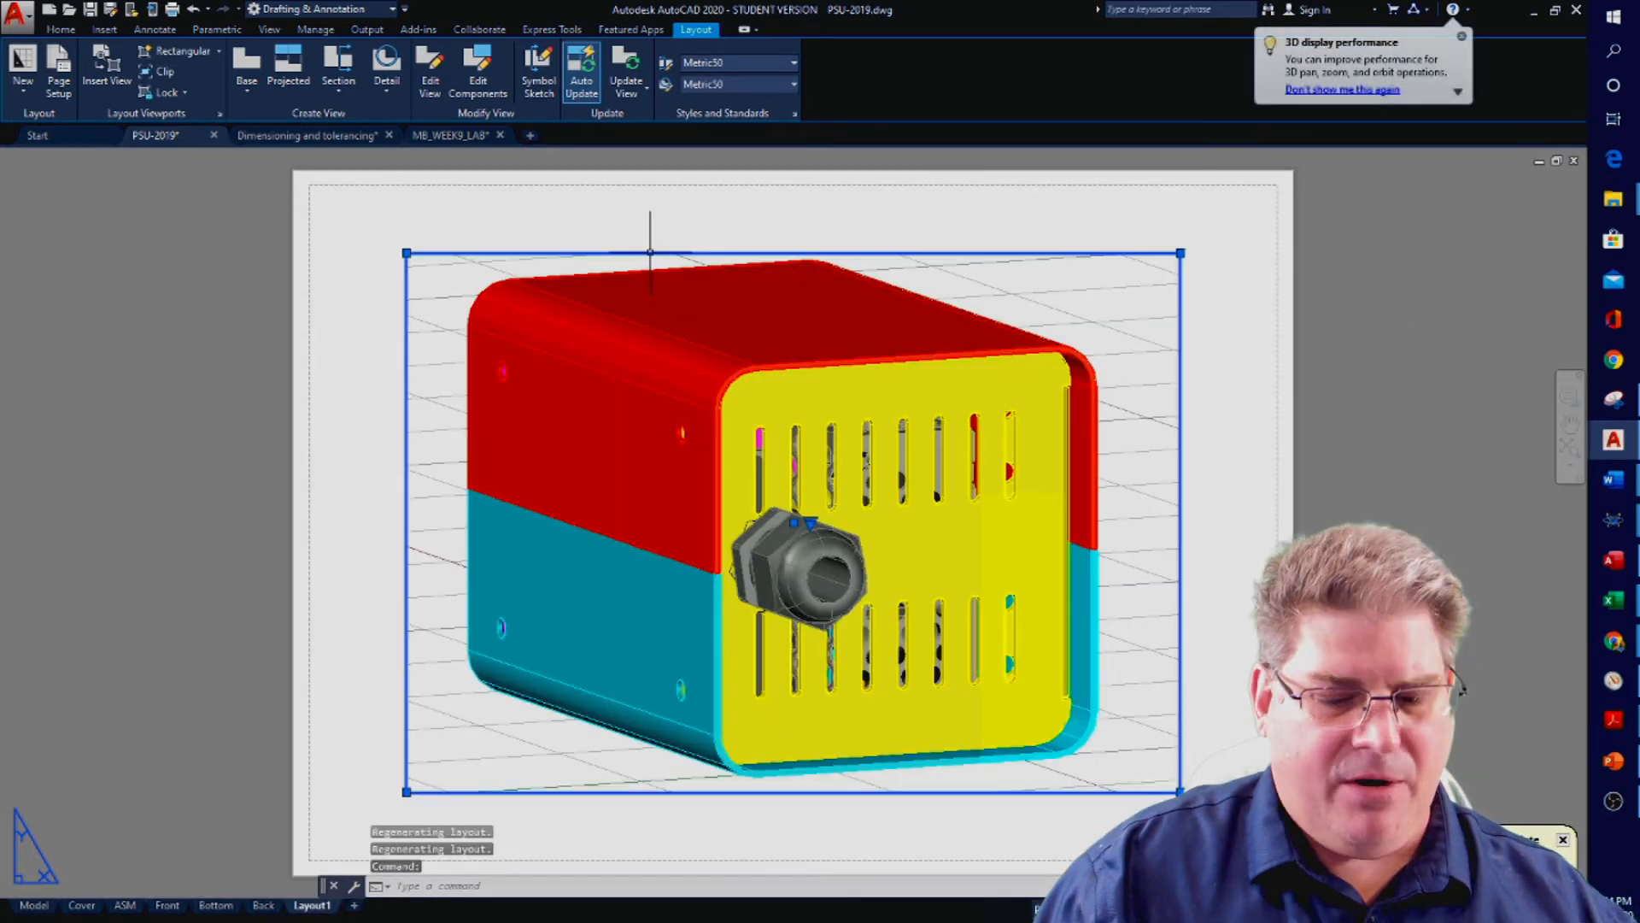
pyautogui.press('Delete')
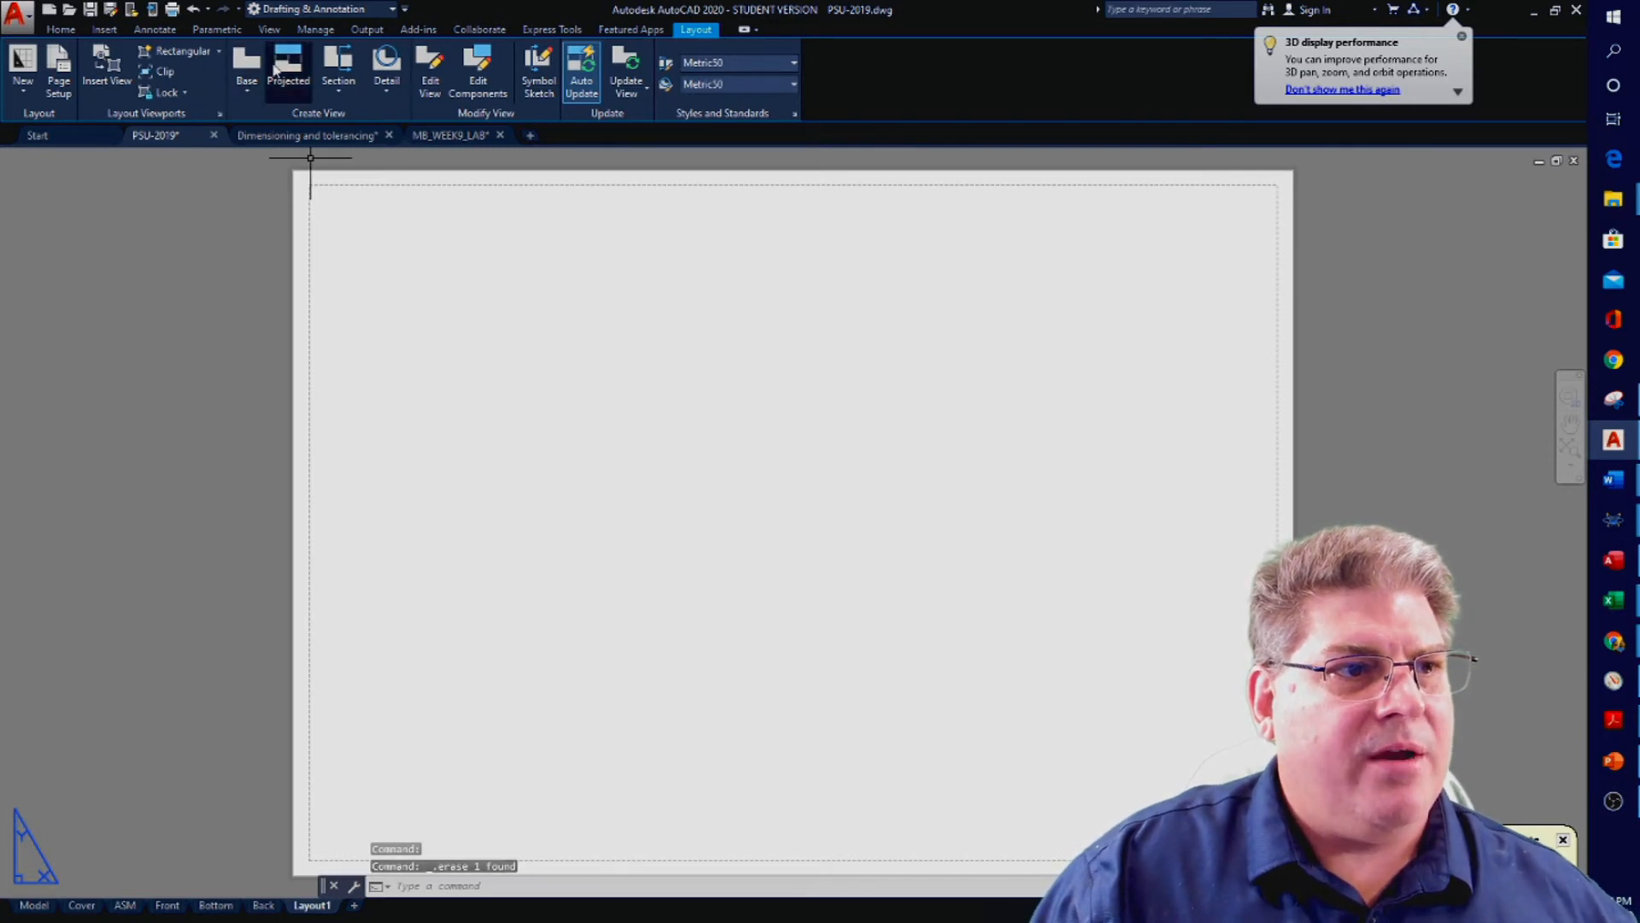
# Start a base view from model space and remove all preselected solids from its source selection
pyautogui.click(247, 90)
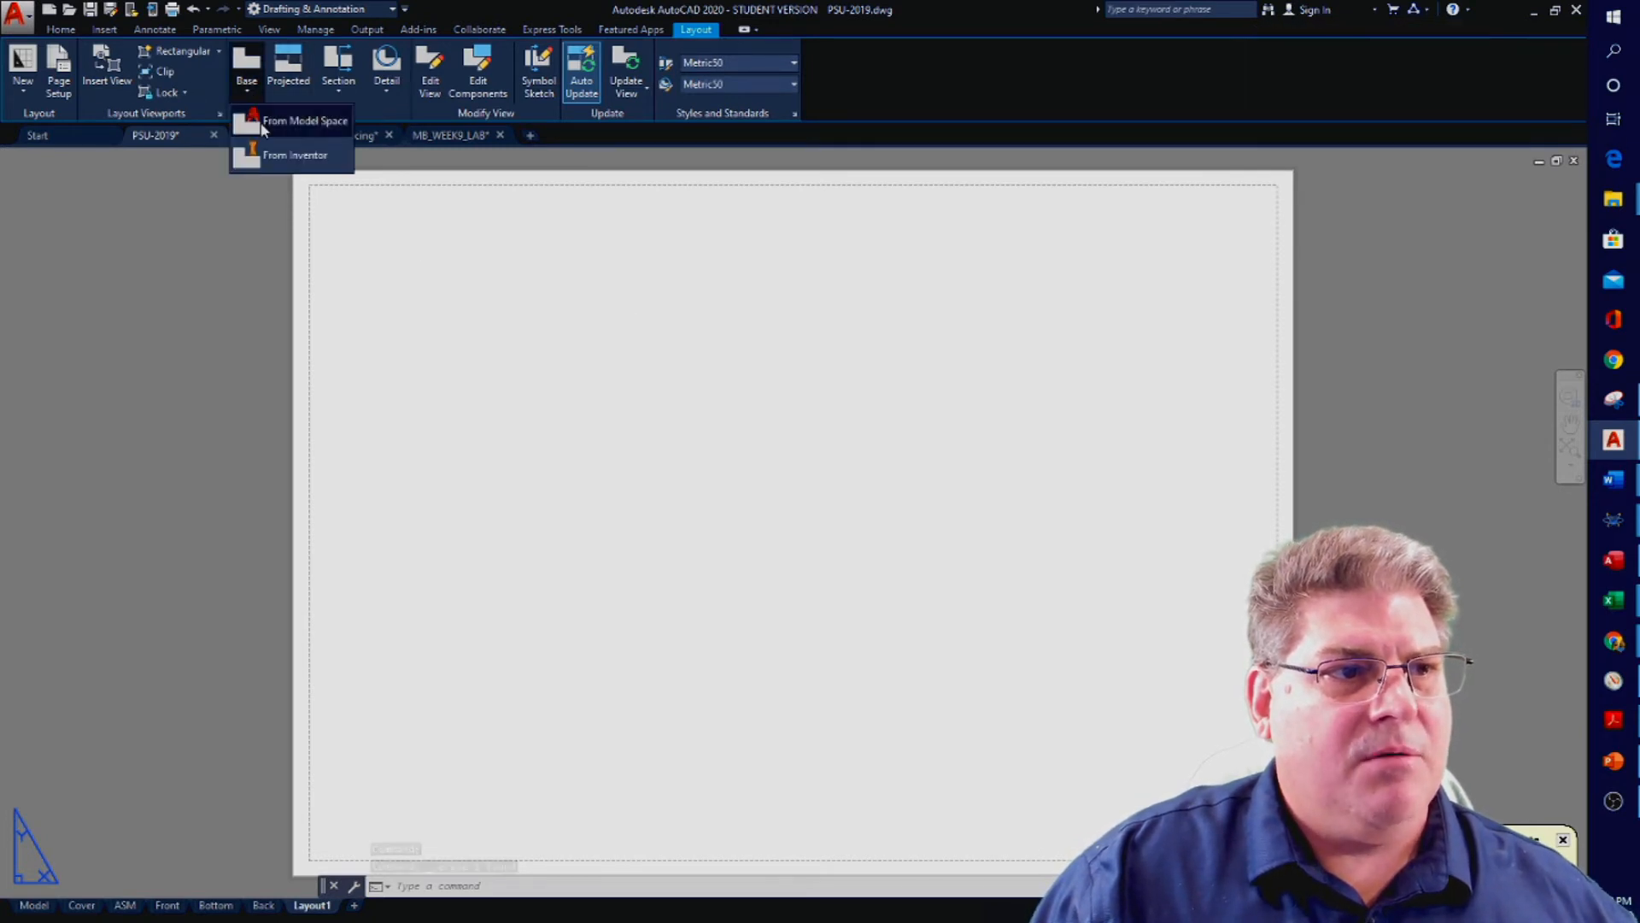
pyautogui.click(282, 121)
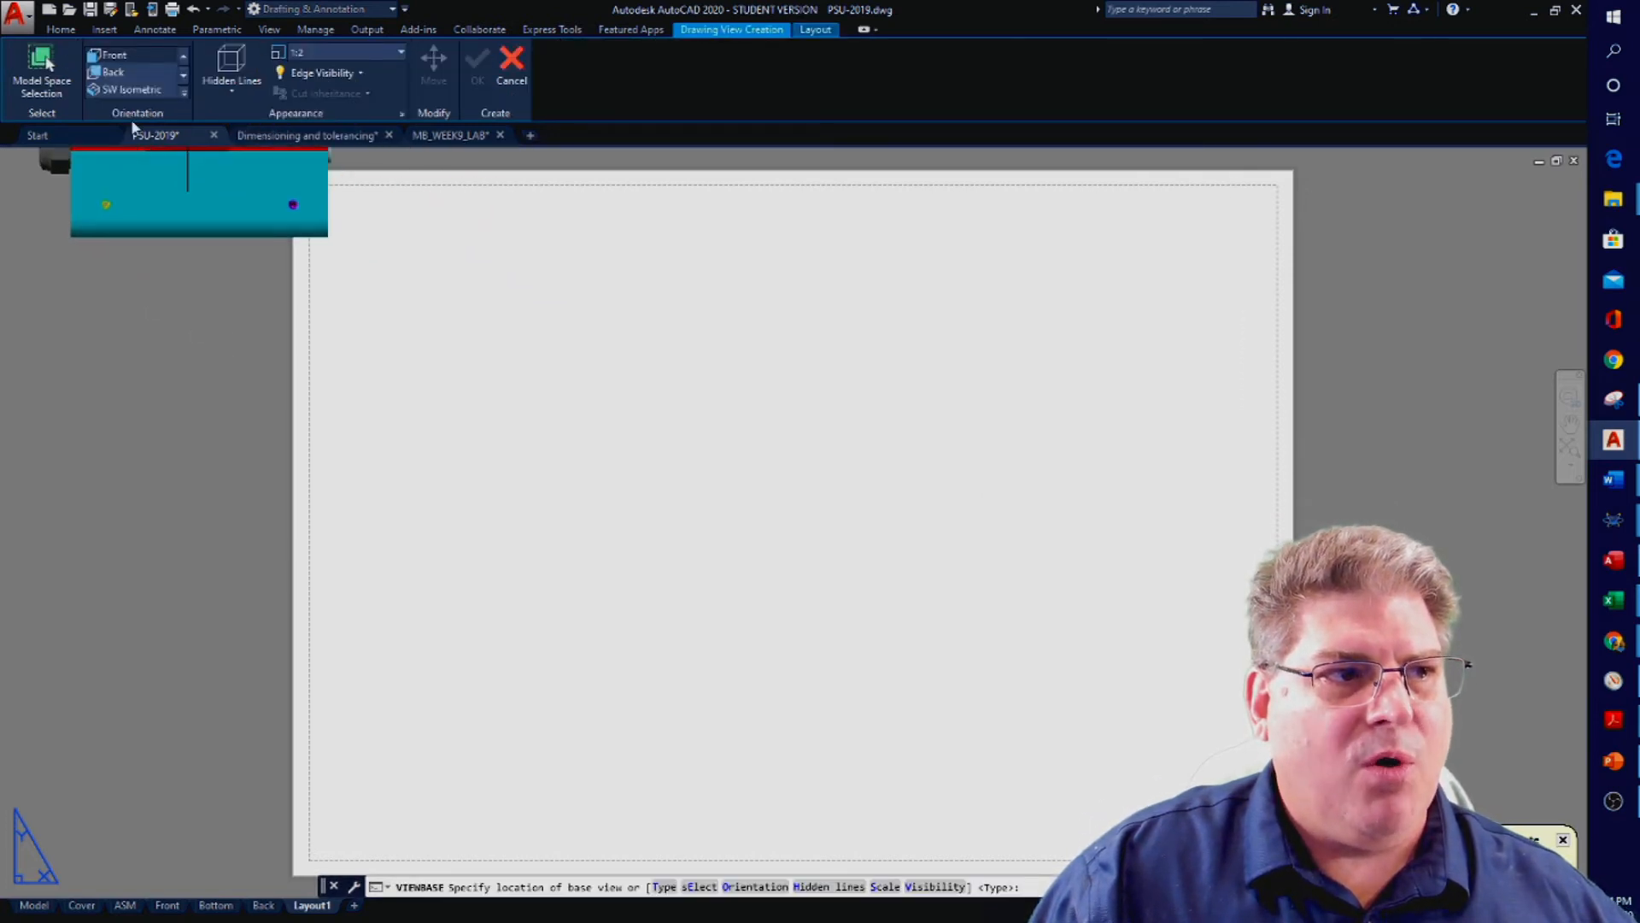
pyautogui.click(45, 65)
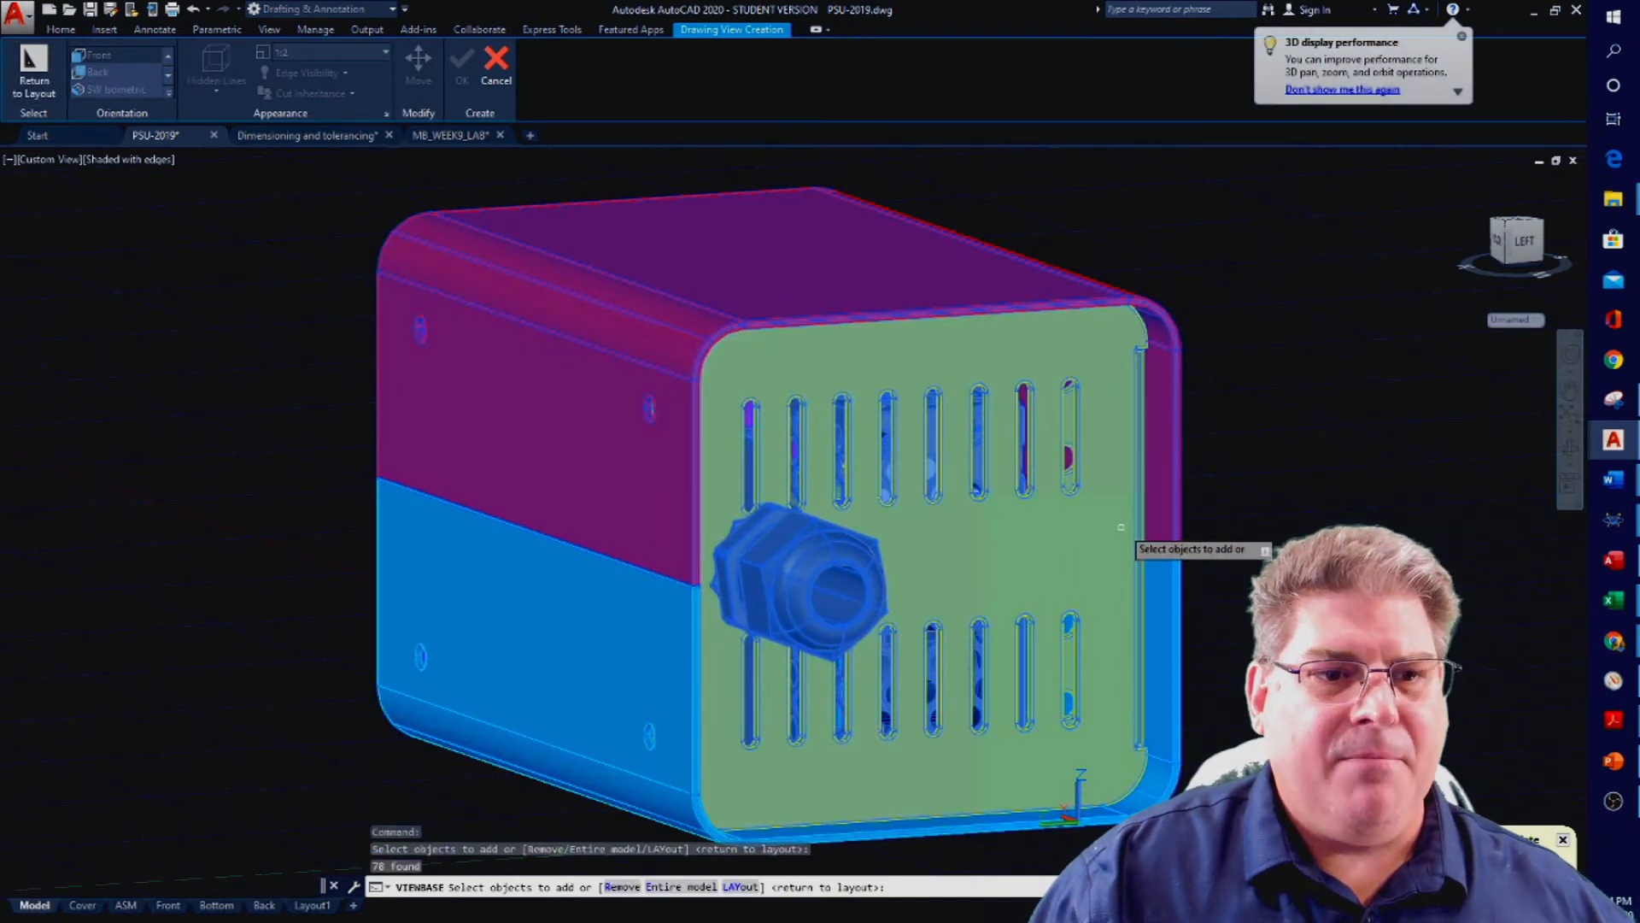
pyautogui.scroll(-2, 1121, 525)
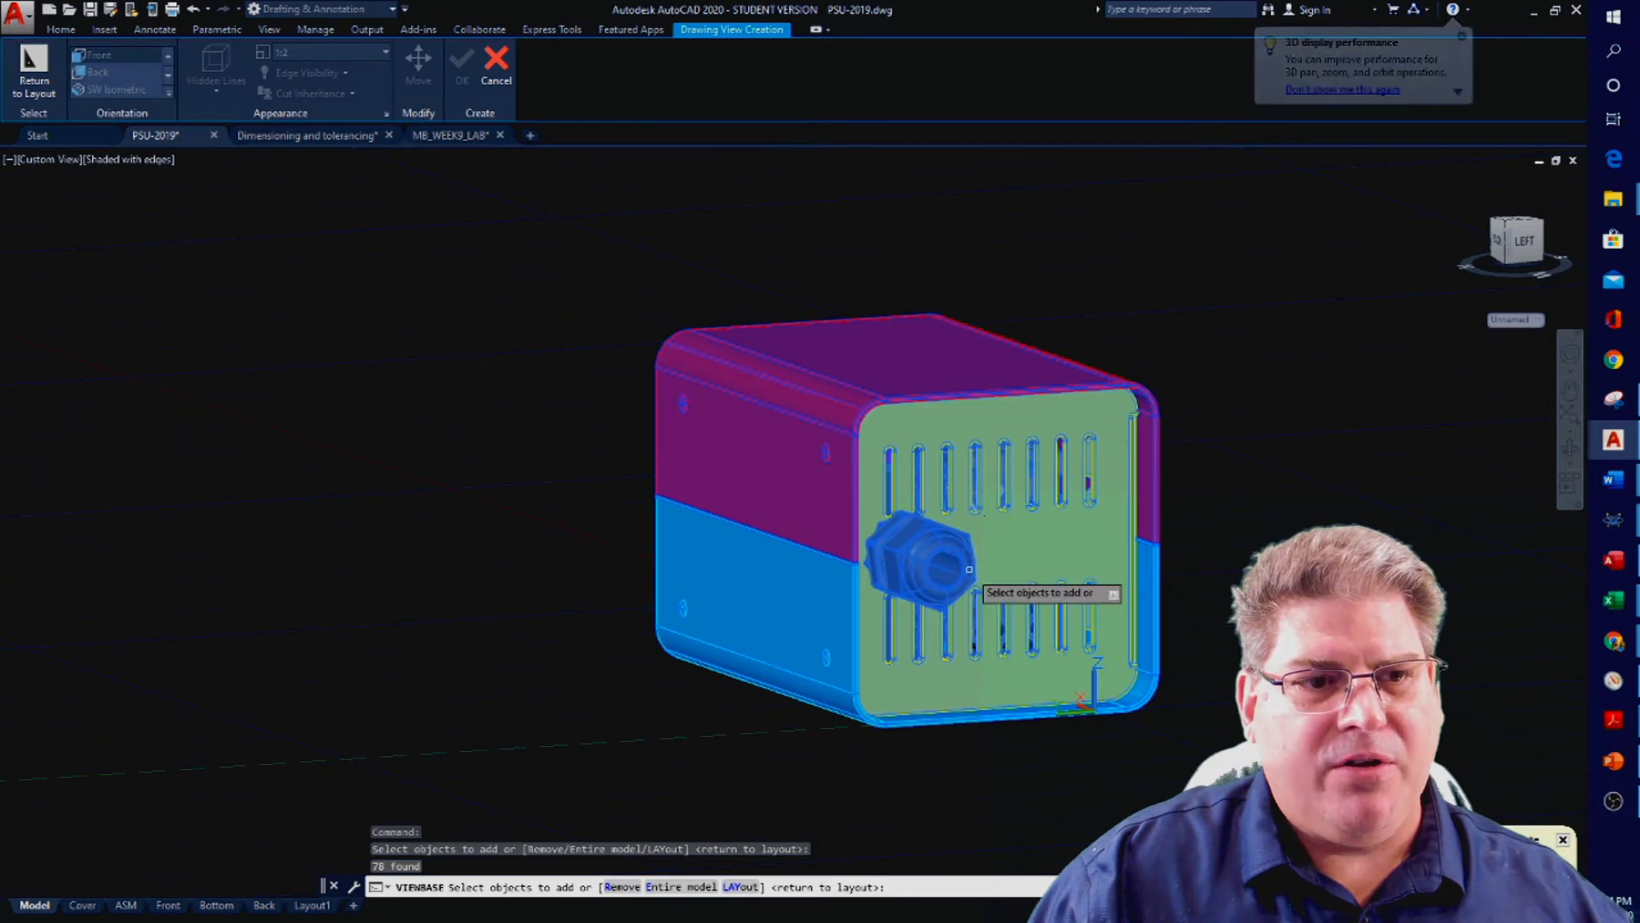
pyautogui.keyDown('shift'); pyautogui.moveTo(1001, 570); pyautogui.dragTo(1060, 598, button='middle'); pyautogui.keyUp('shift')
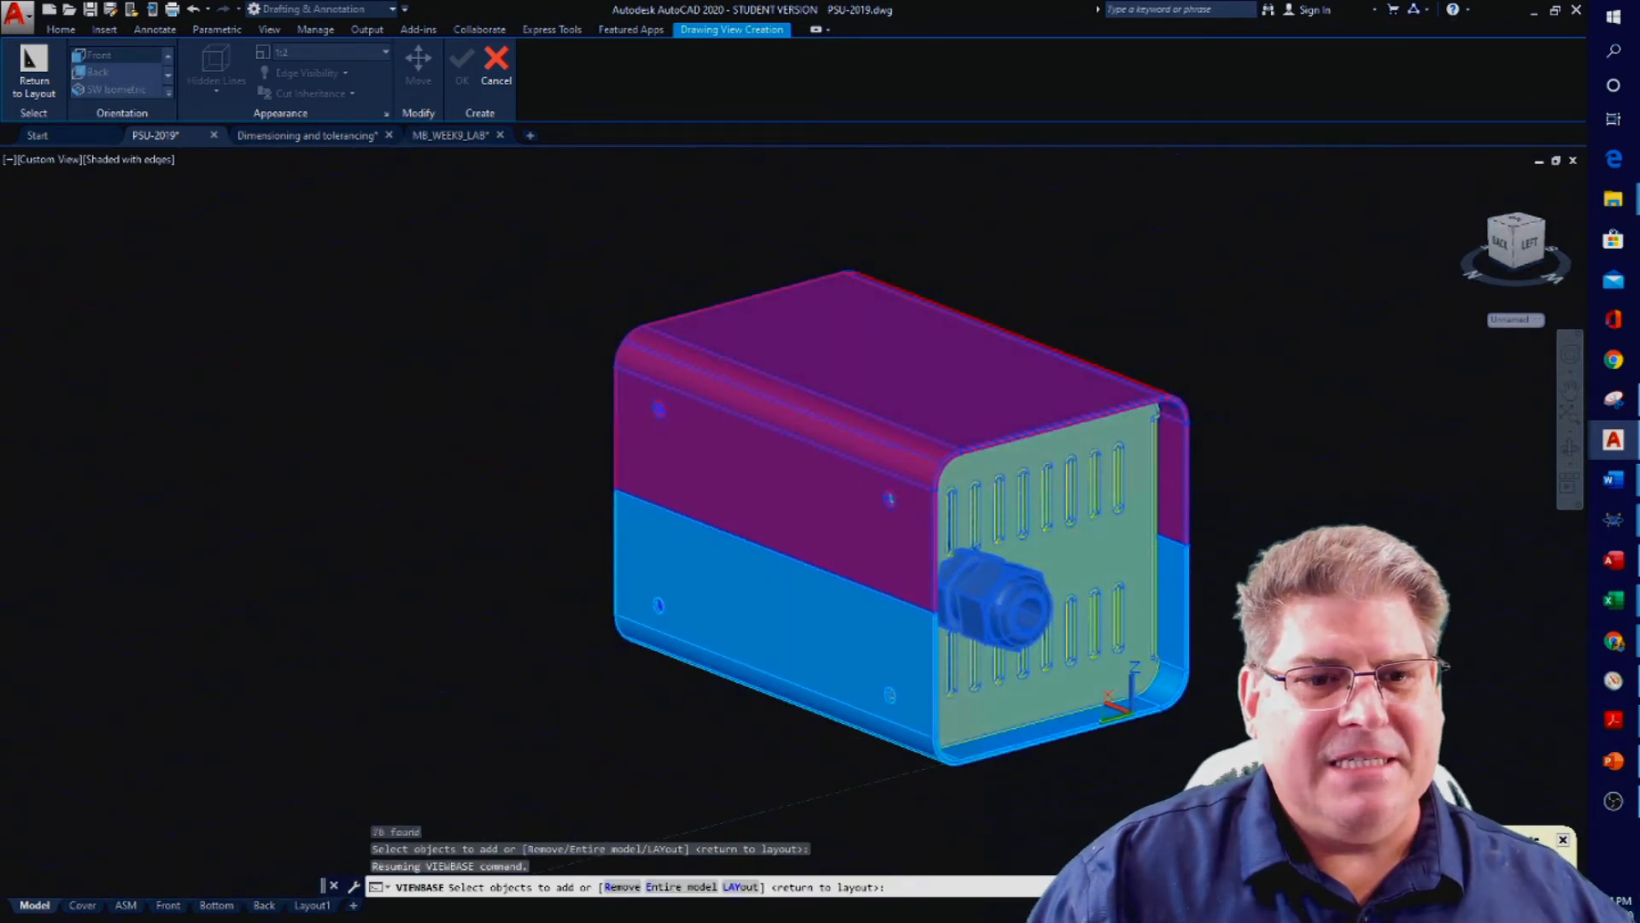
pyautogui.click(530, 227)
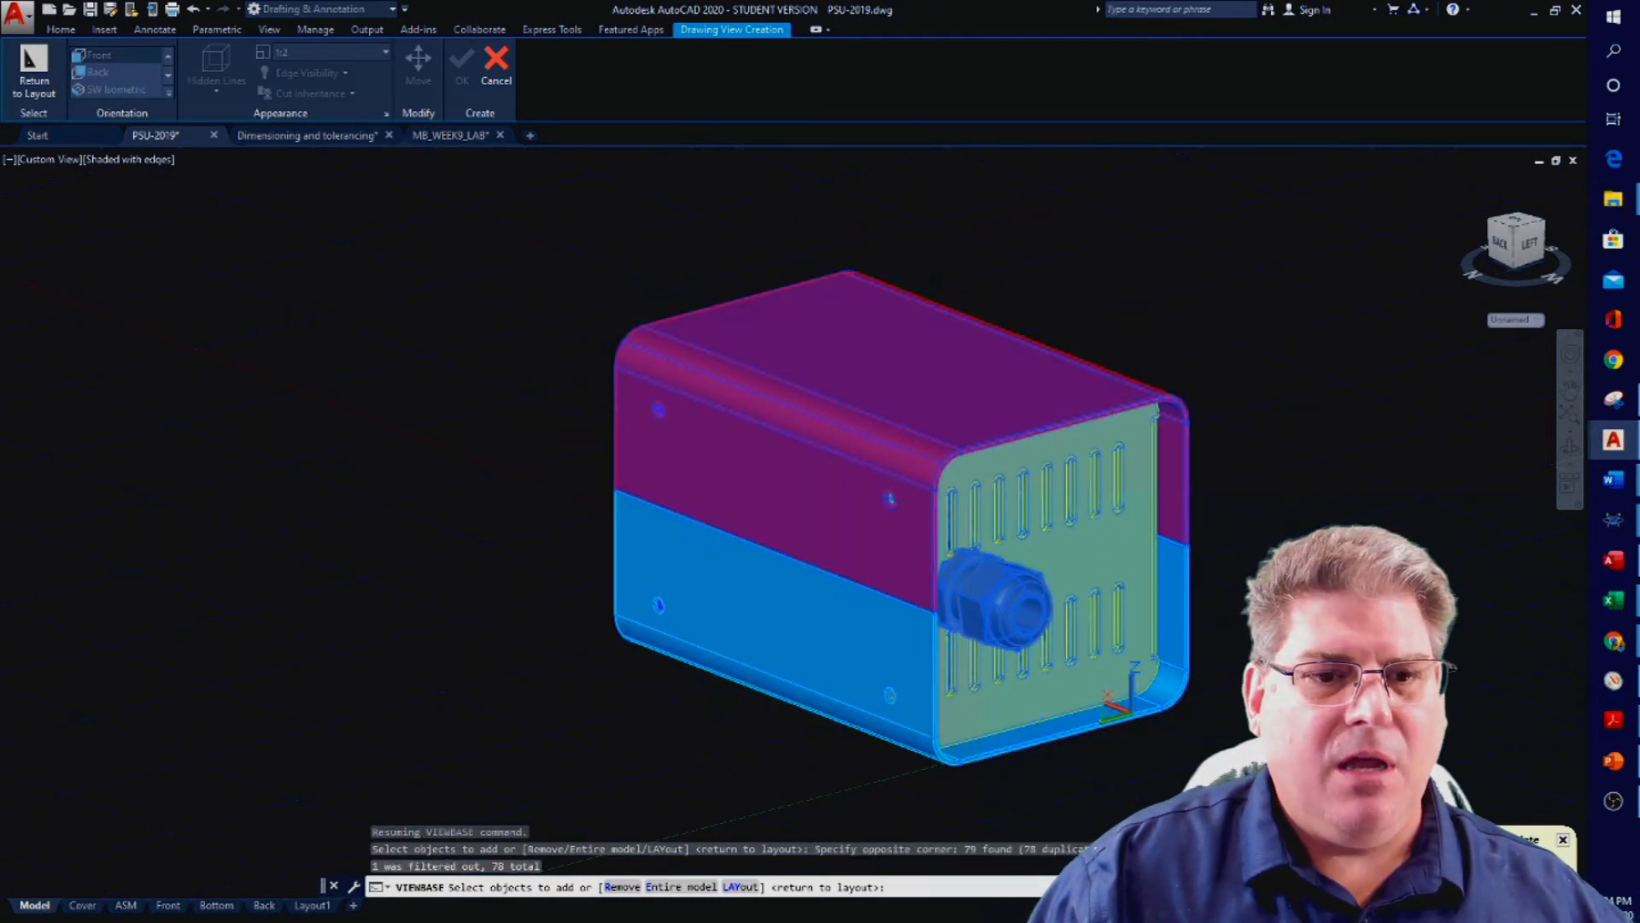
pyautogui.keyDown('shift'); pyautogui.click(528, 241); pyautogui.keyUp('shift')
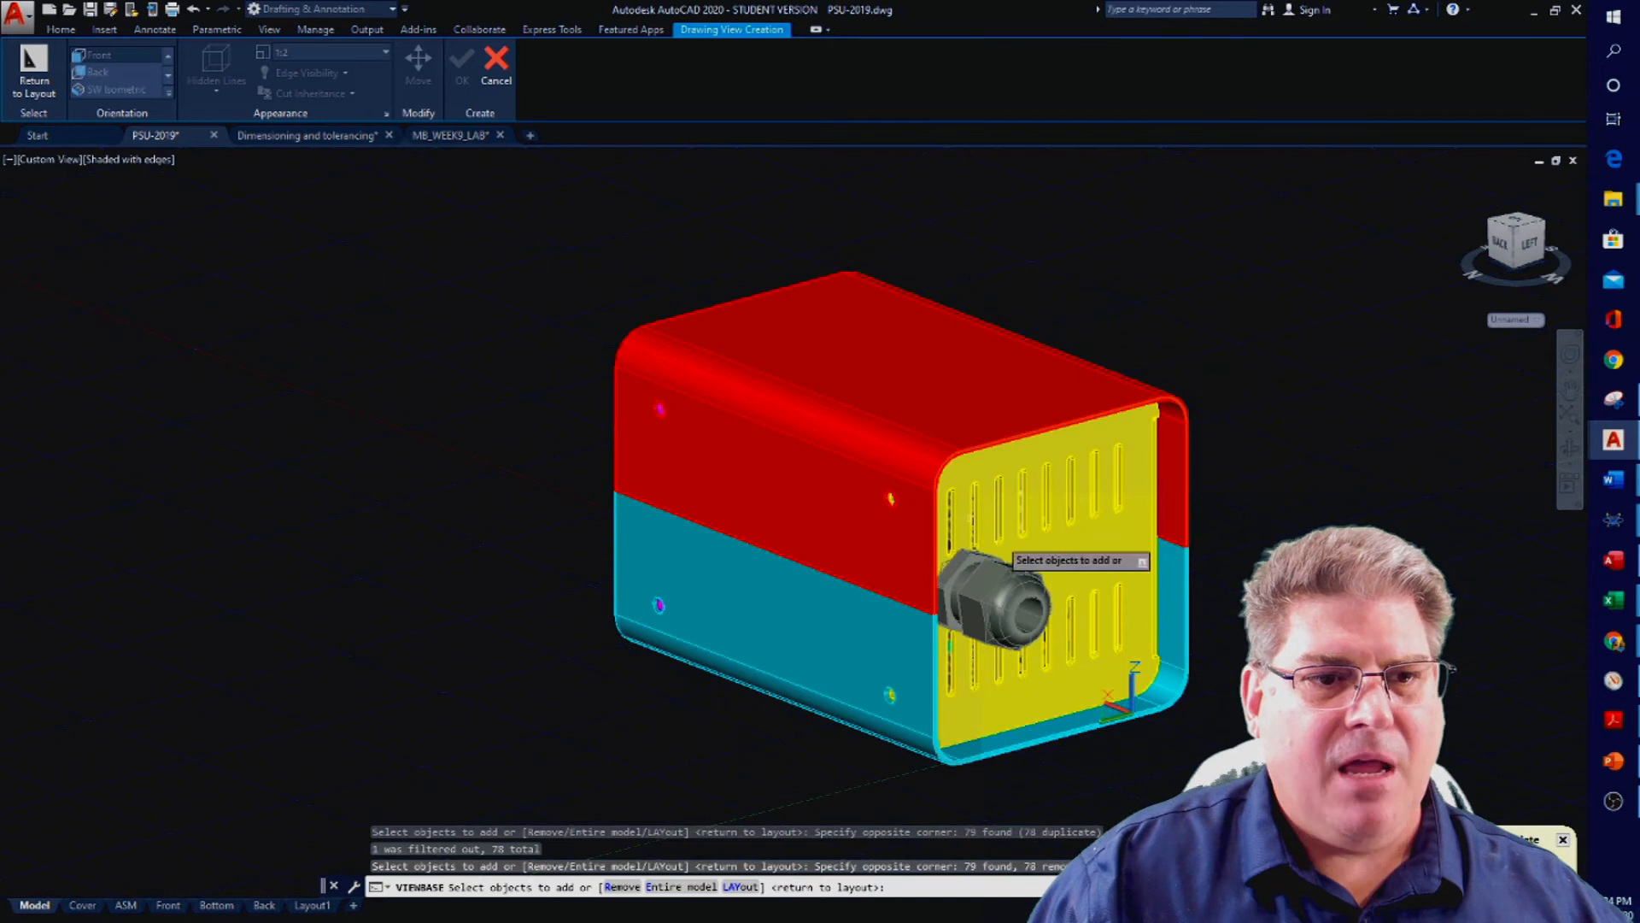
# Select only the internal power supply behind the yellow plate's slots as the base view source and return to the layout
pyautogui.scroll(8, 1037, 552)
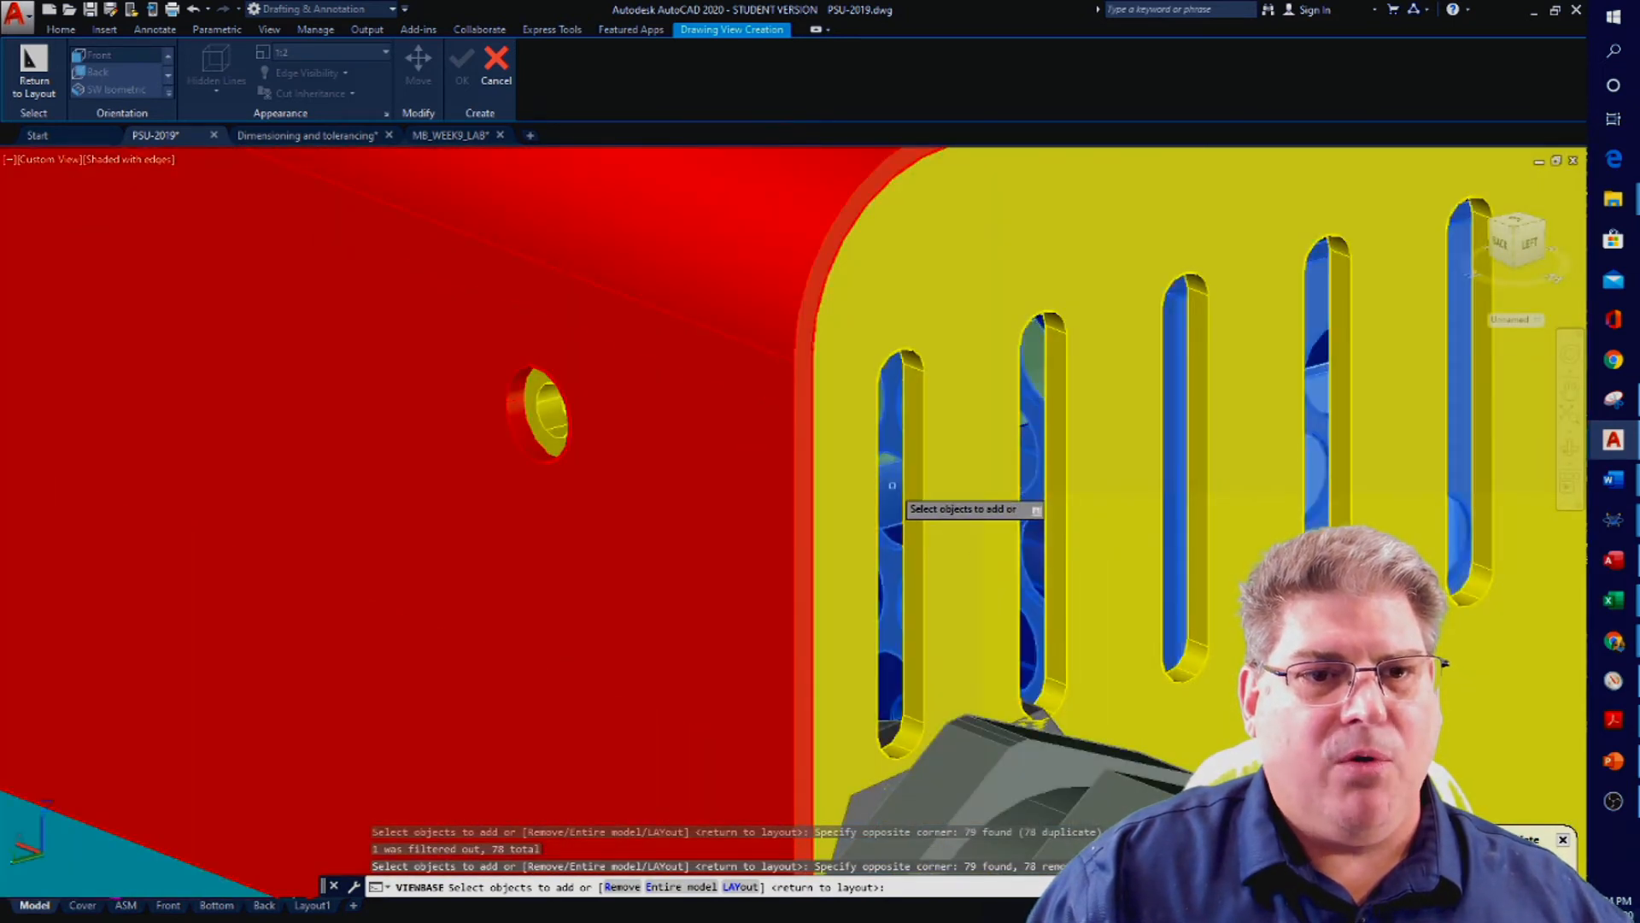
pyautogui.click(978, 518)
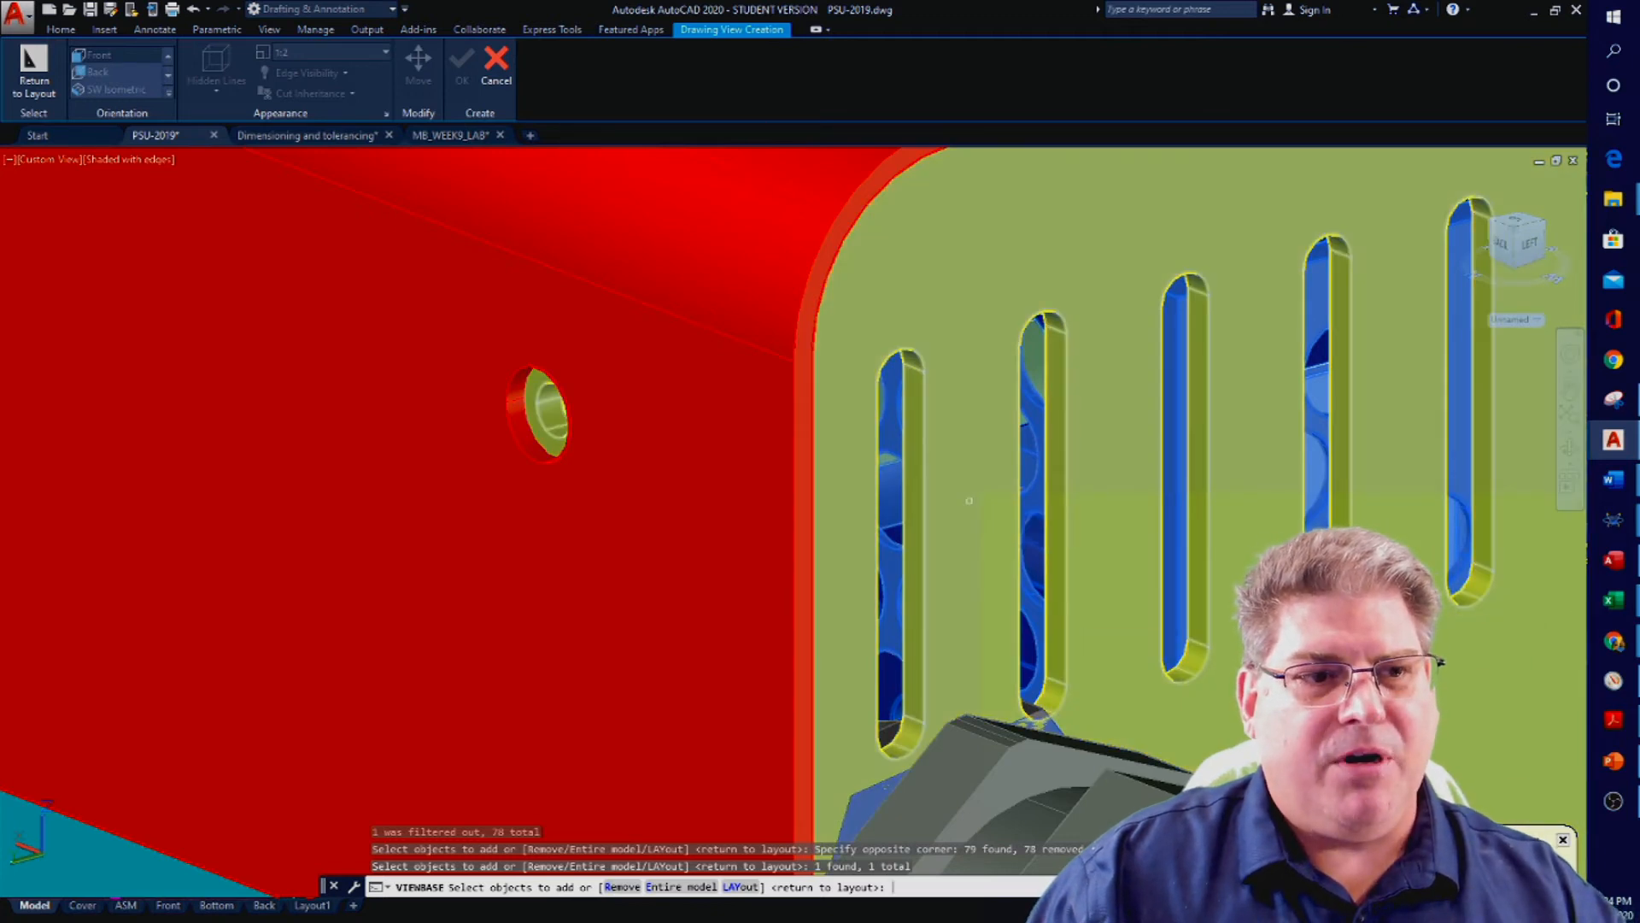
pyautogui.press('Return')
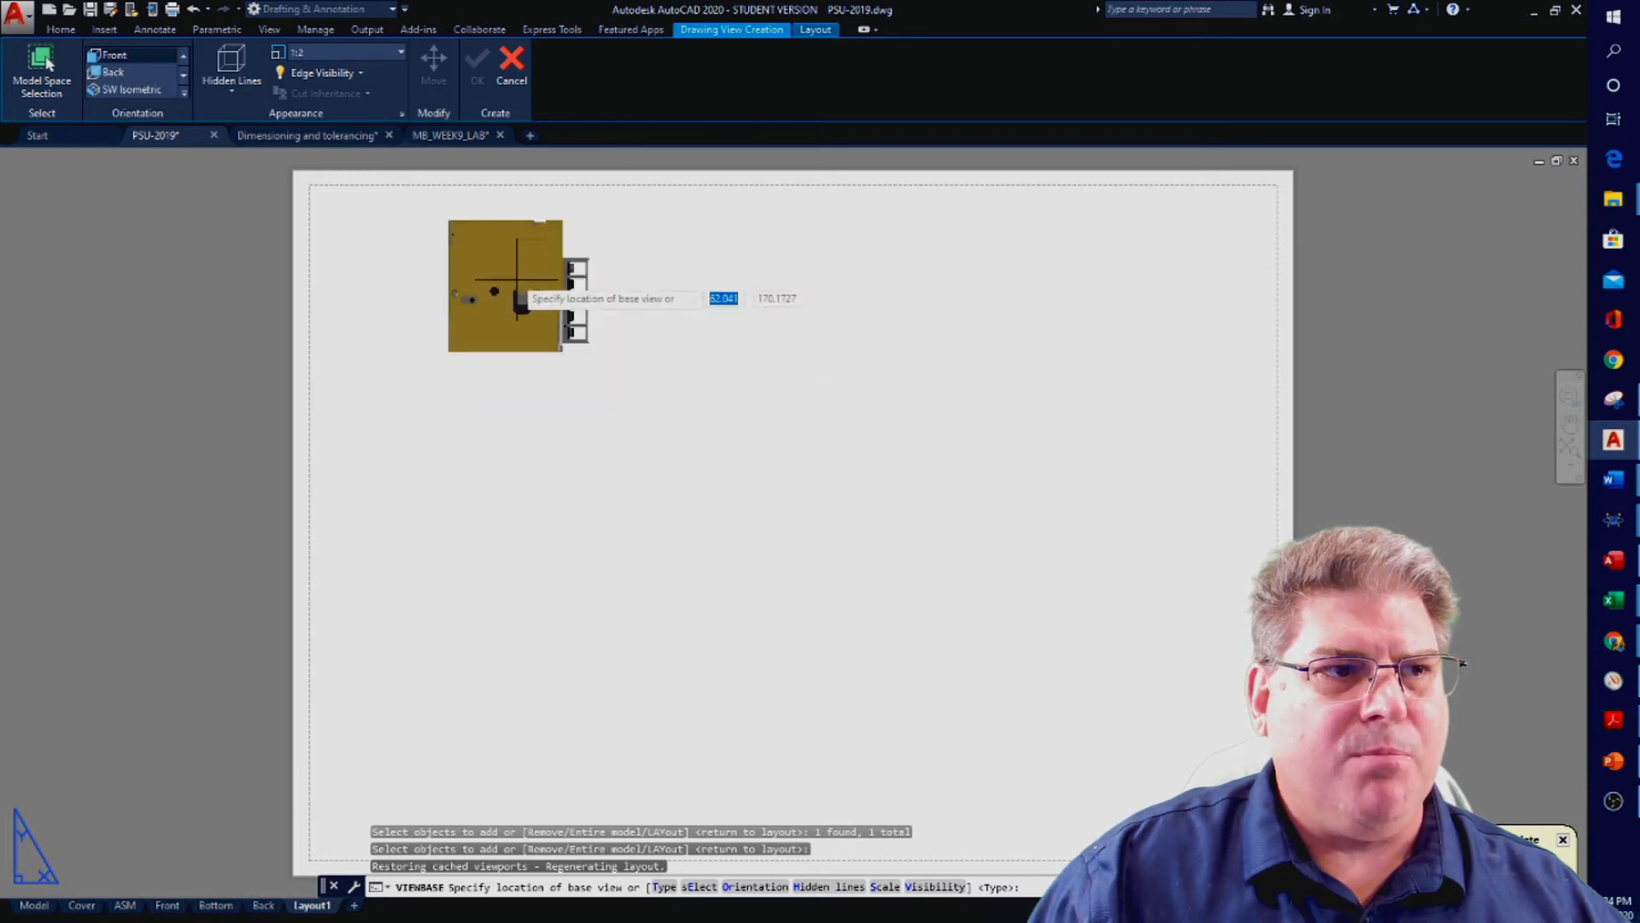
# Set the base view's scale to 1:1 and check the preview's size against the sheet
pyautogui.click(401, 52)
pyautogui.click(382, 75)
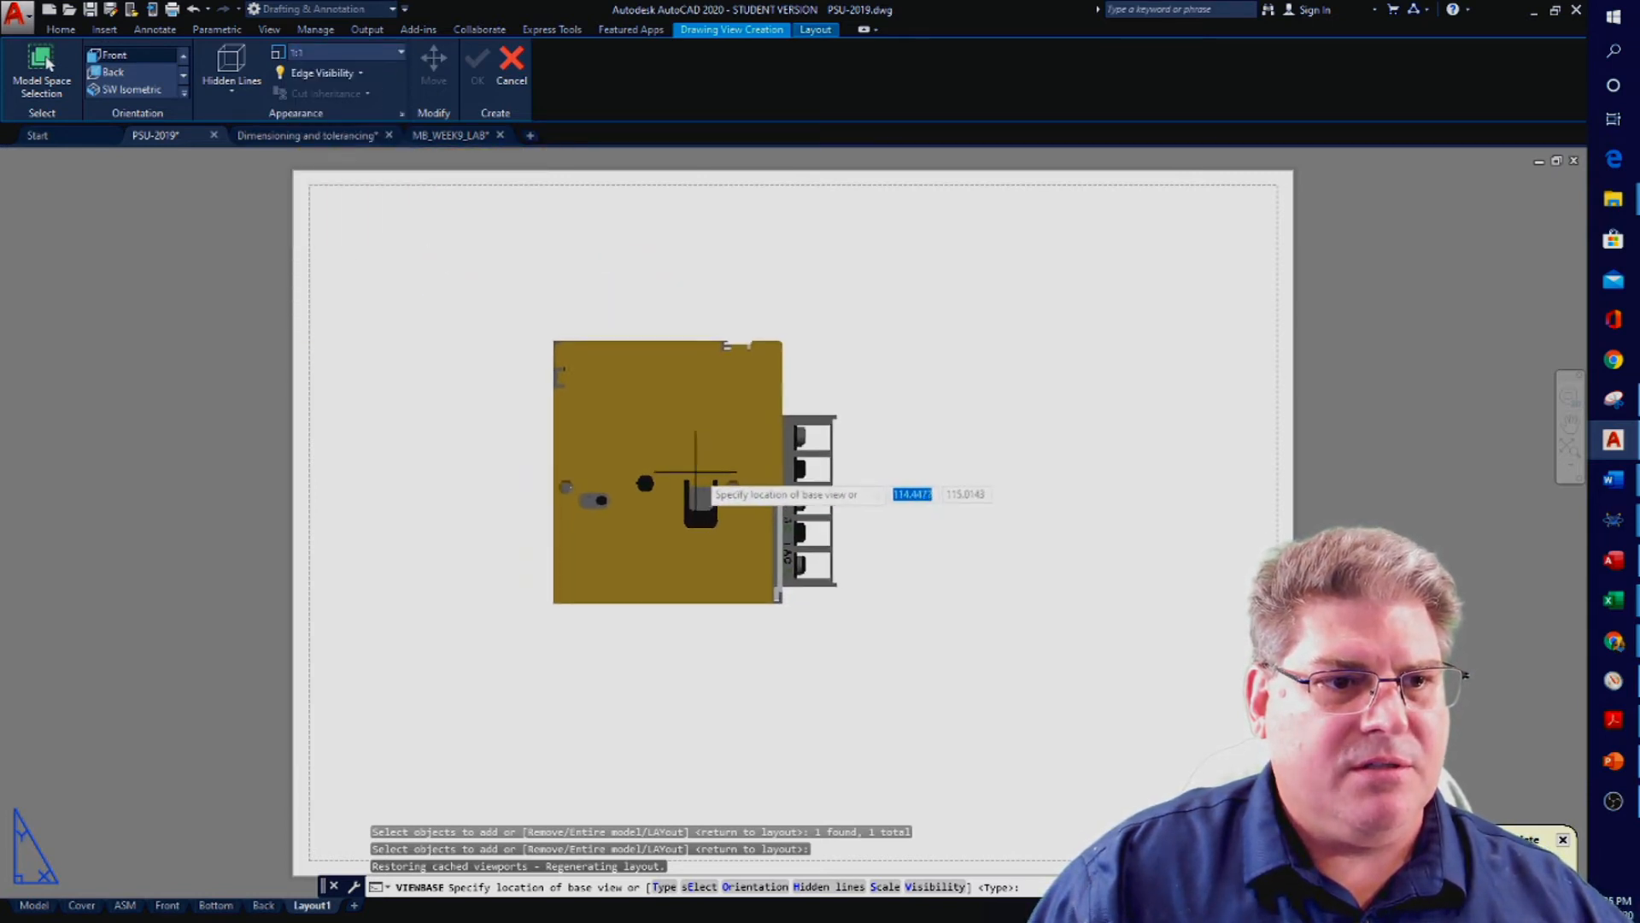
pyautogui.scroll(-1, 890, 521)
pyautogui.scroll(2, 890, 521)
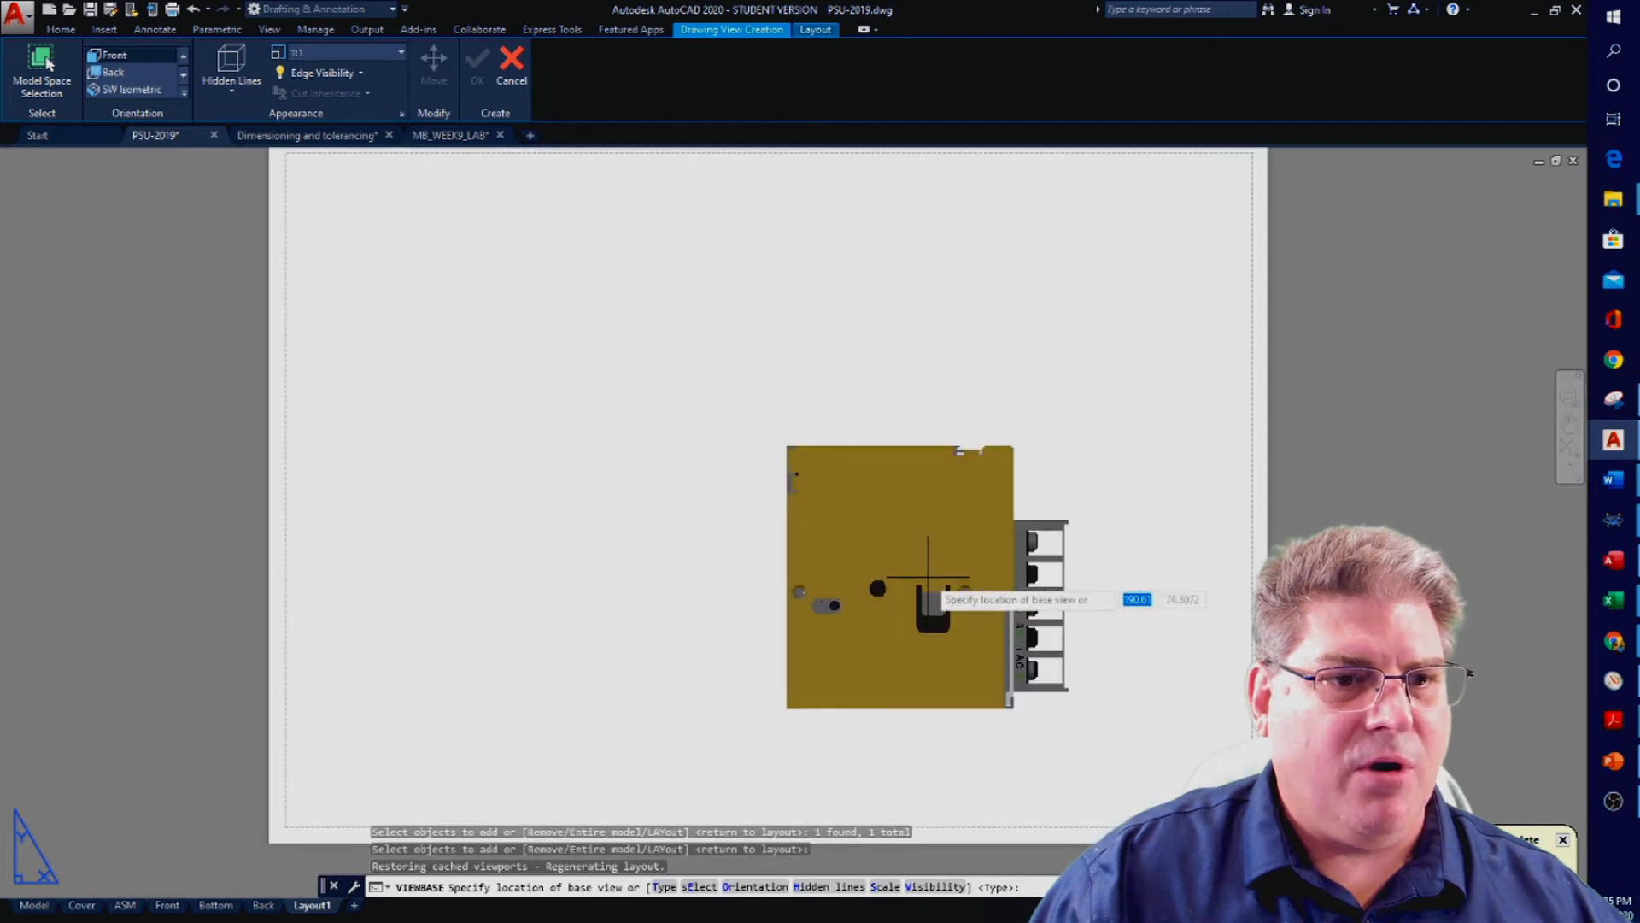
pyautogui.scroll(-2, 927, 568)
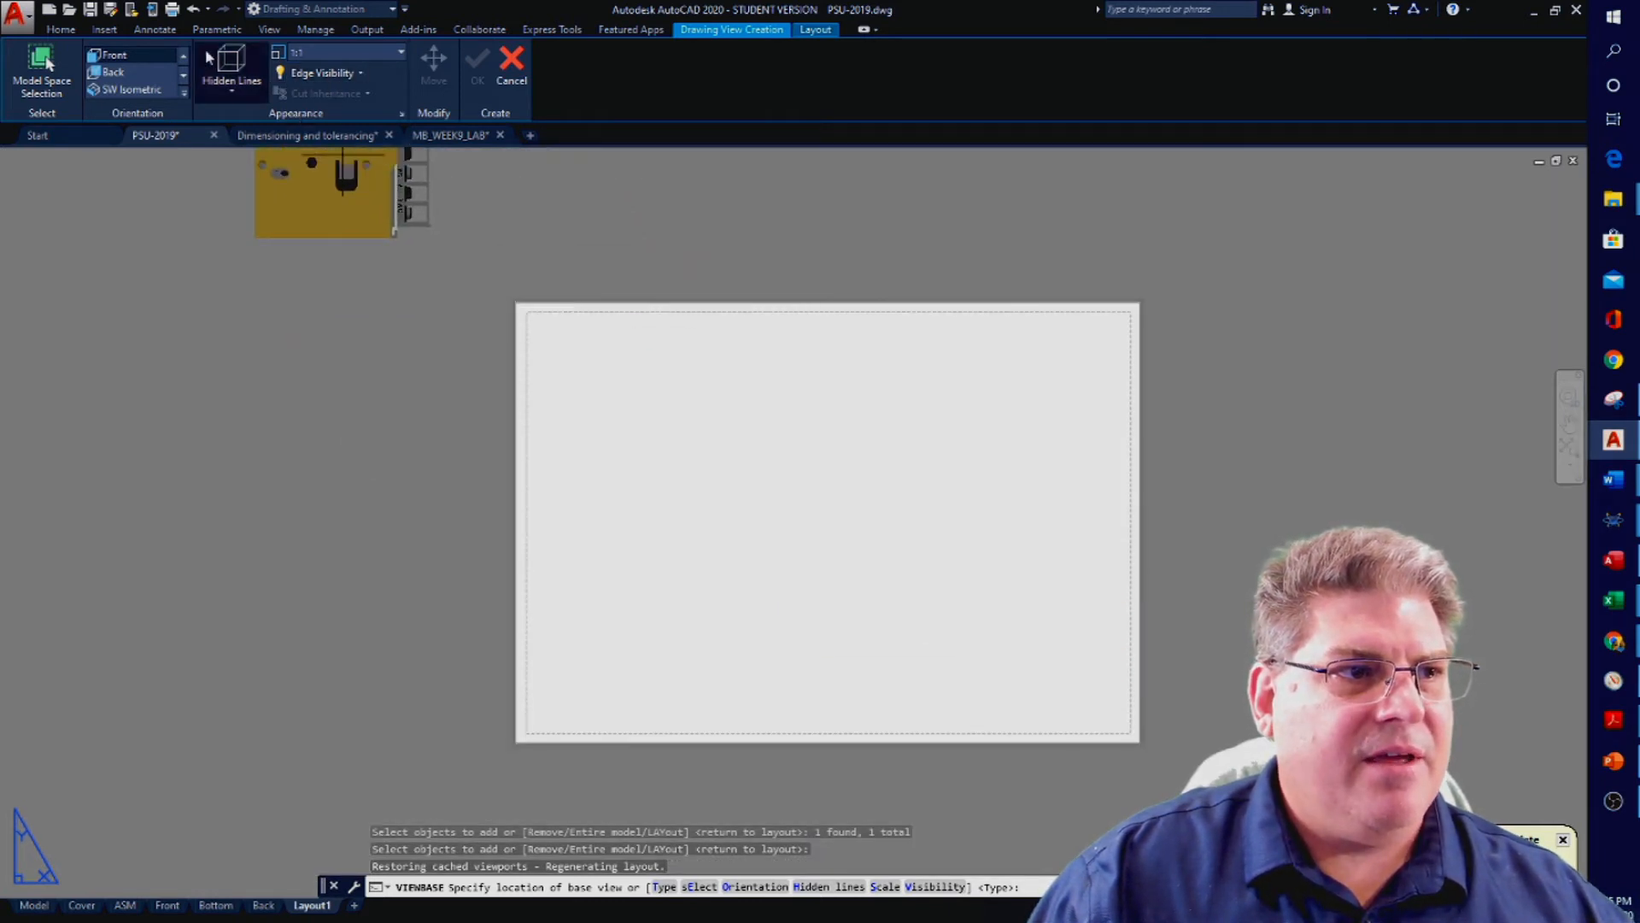
# Set the base view's orientation to Right after trying Top, and place it in the upper-left area of the sheet
pyautogui.scroll(1, 139, 86)
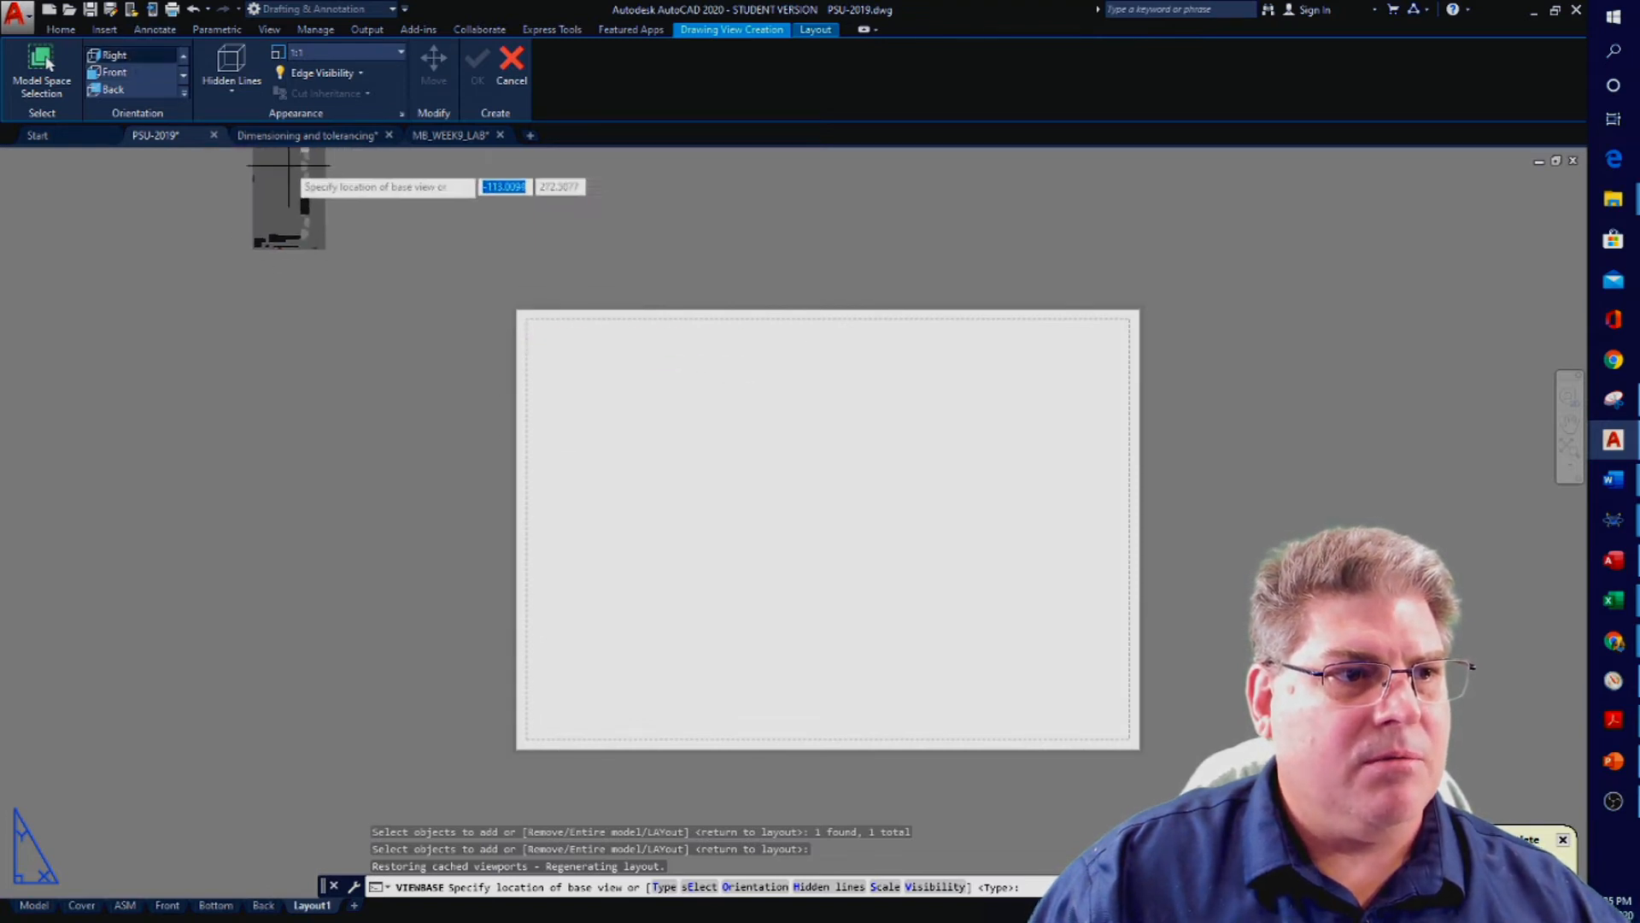
pyautogui.scroll(-1, 125, 74)
pyautogui.scroll(2, 125, 74)
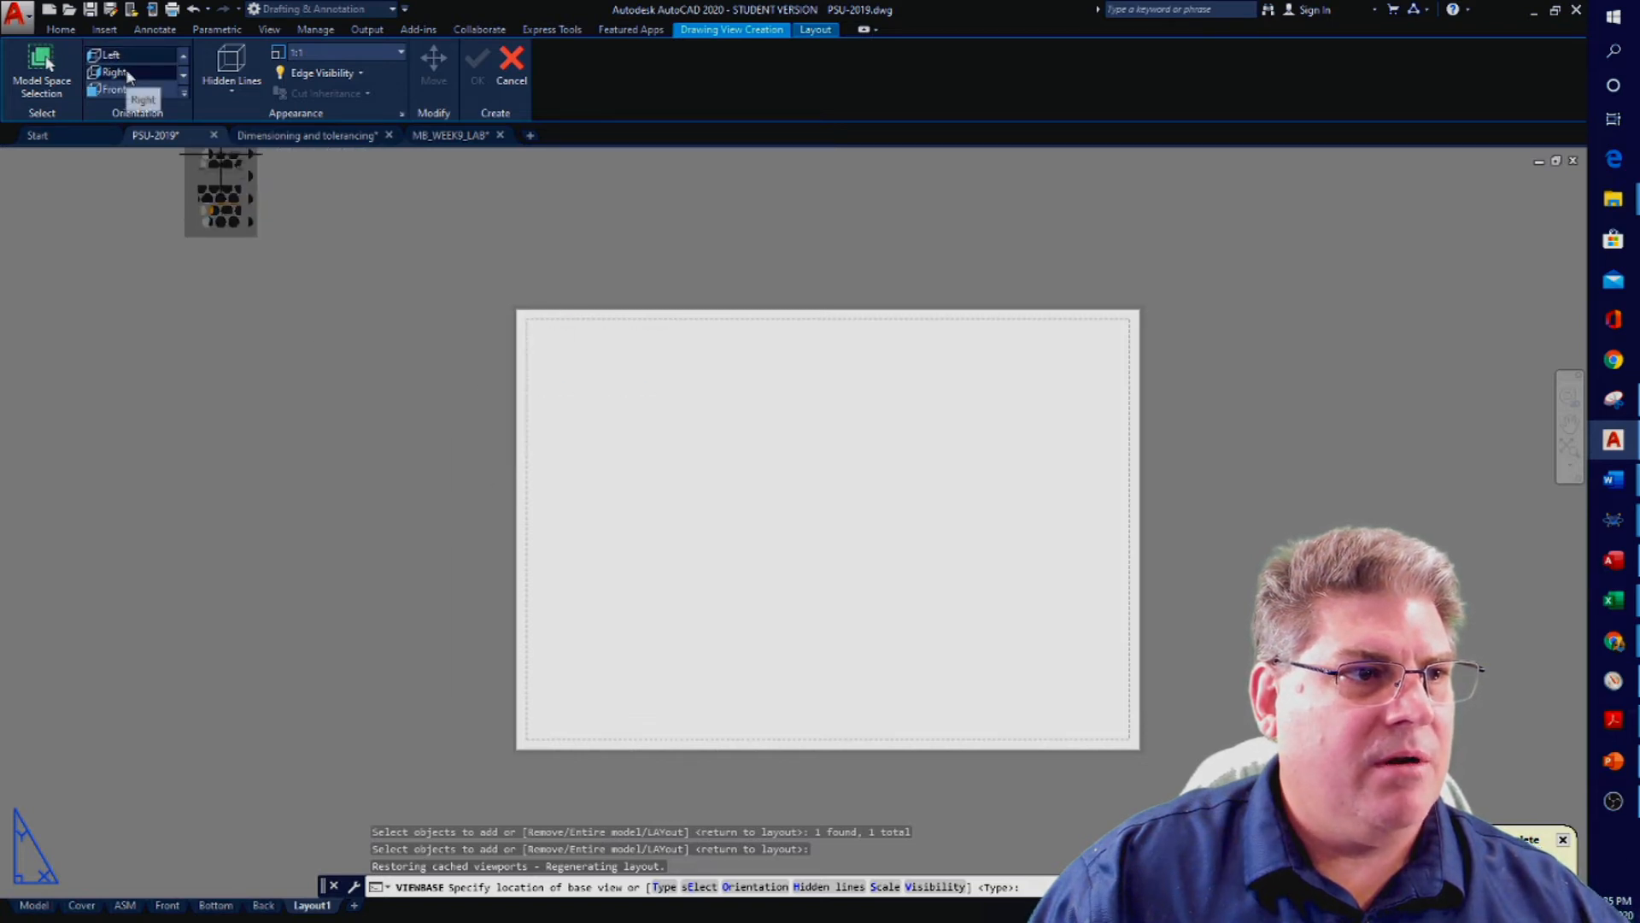
pyautogui.scroll(2, 130, 73)
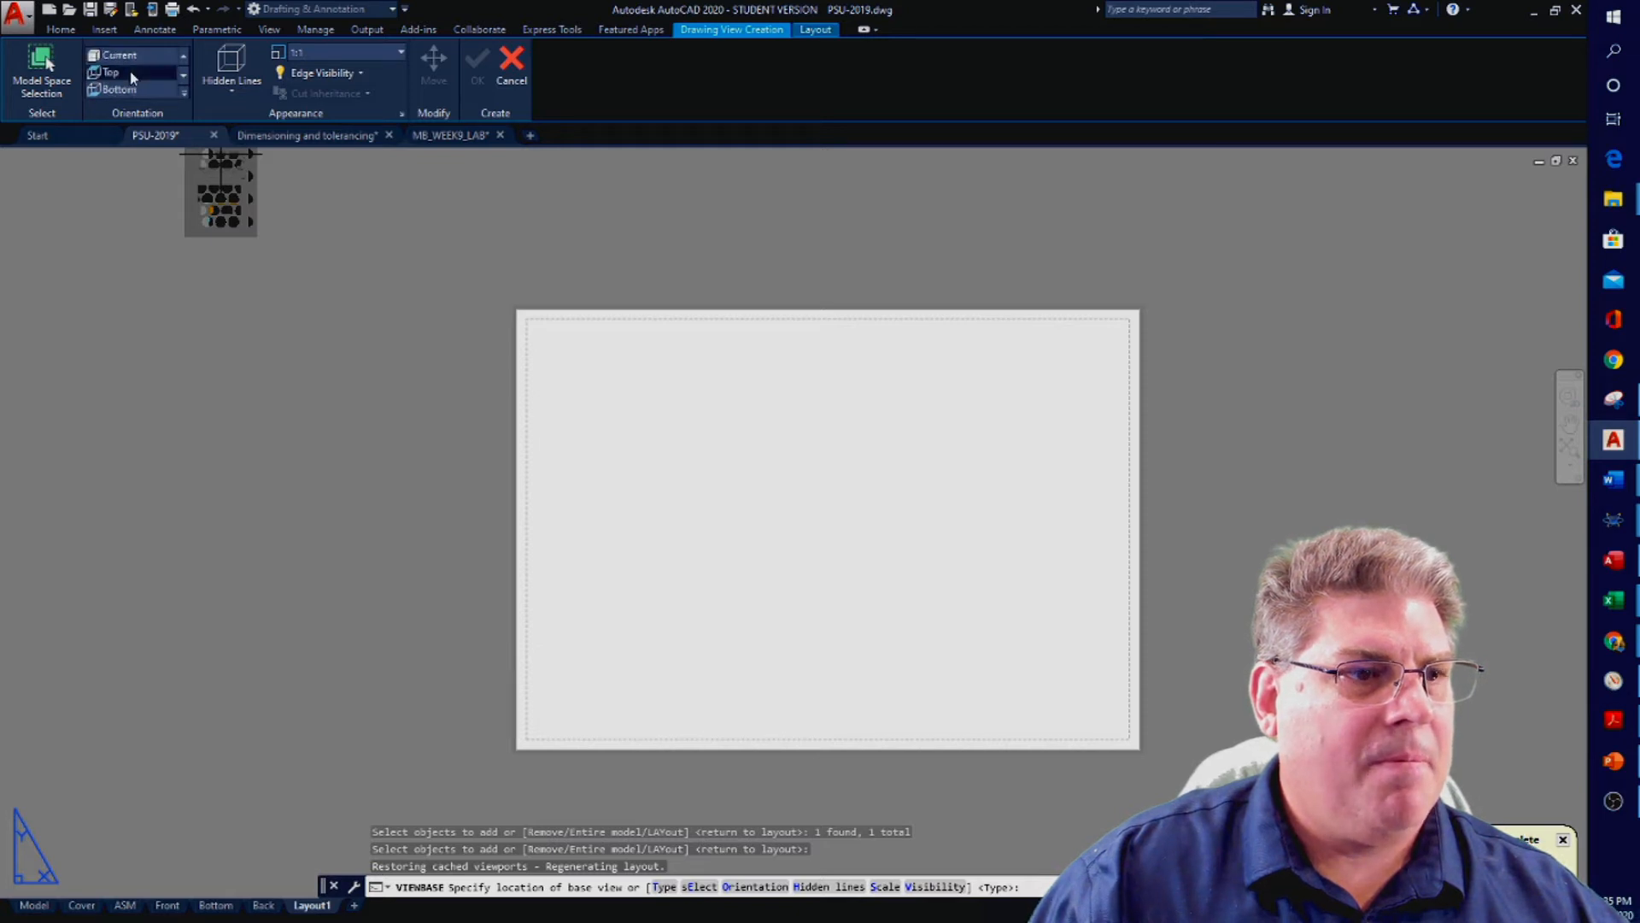
pyautogui.click(130, 74)
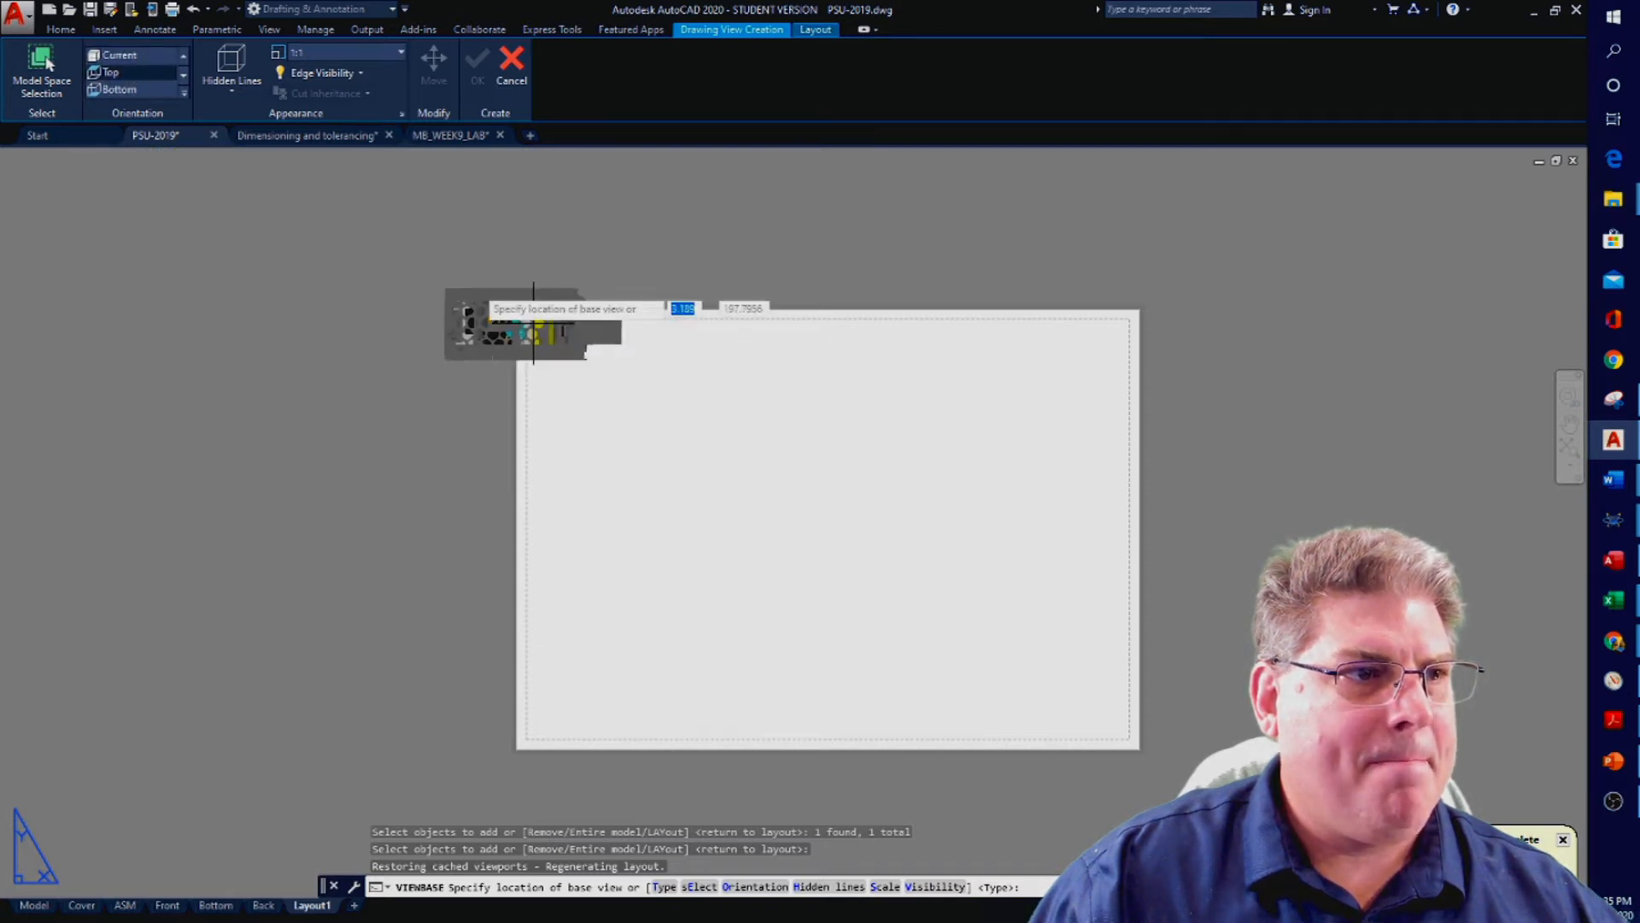
pyautogui.scroll(-1, 152, 78)
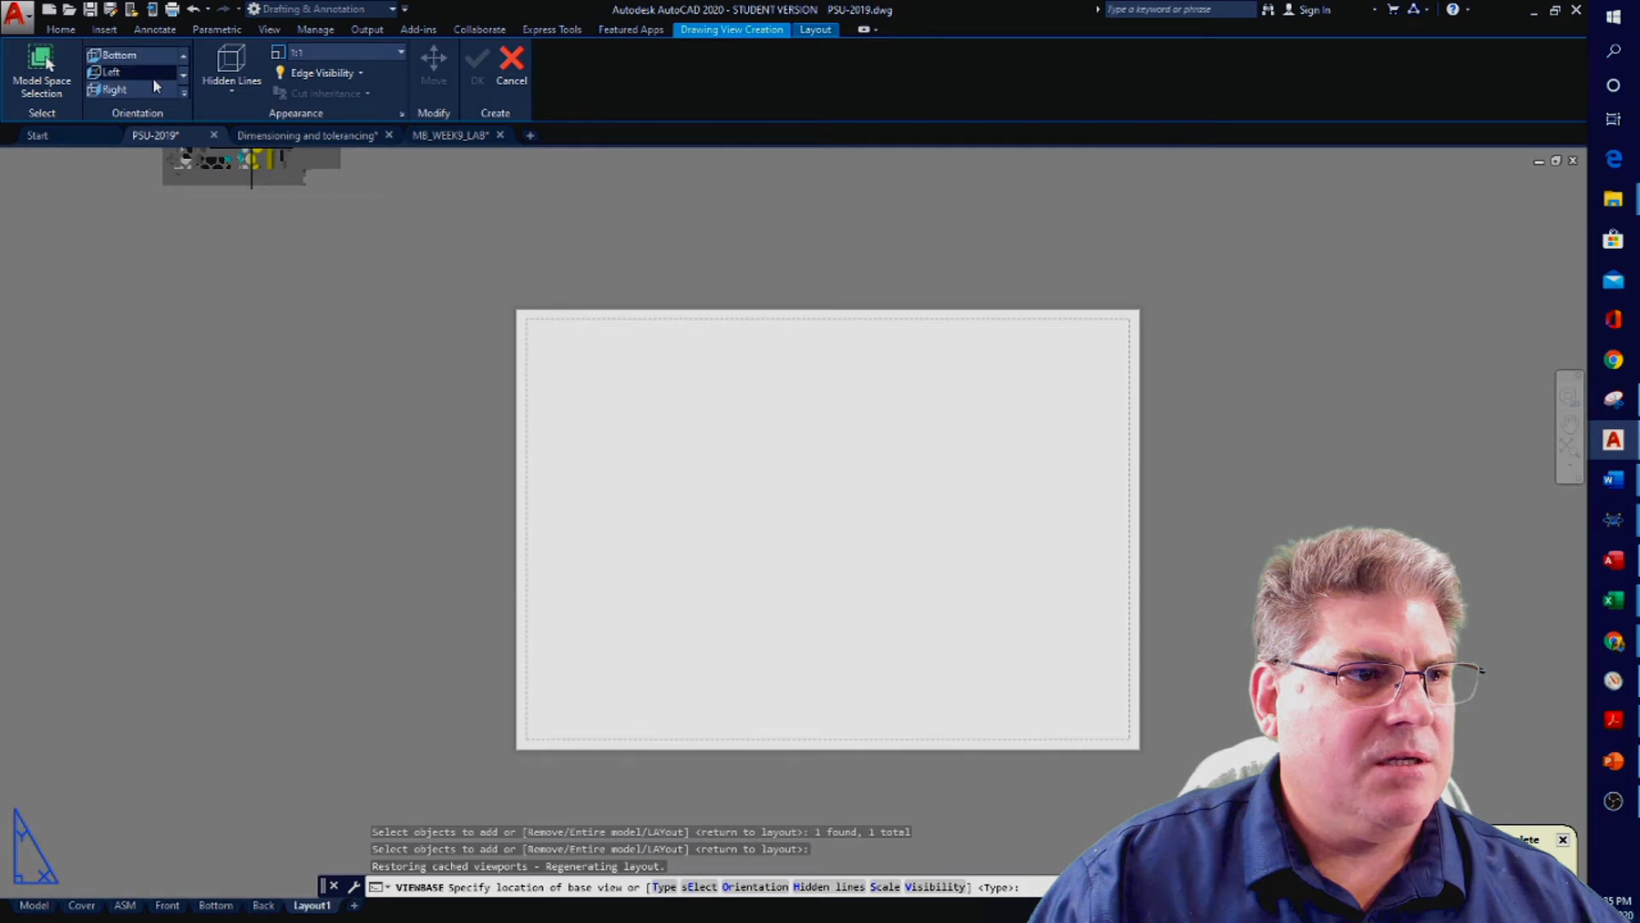
pyautogui.click(134, 89)
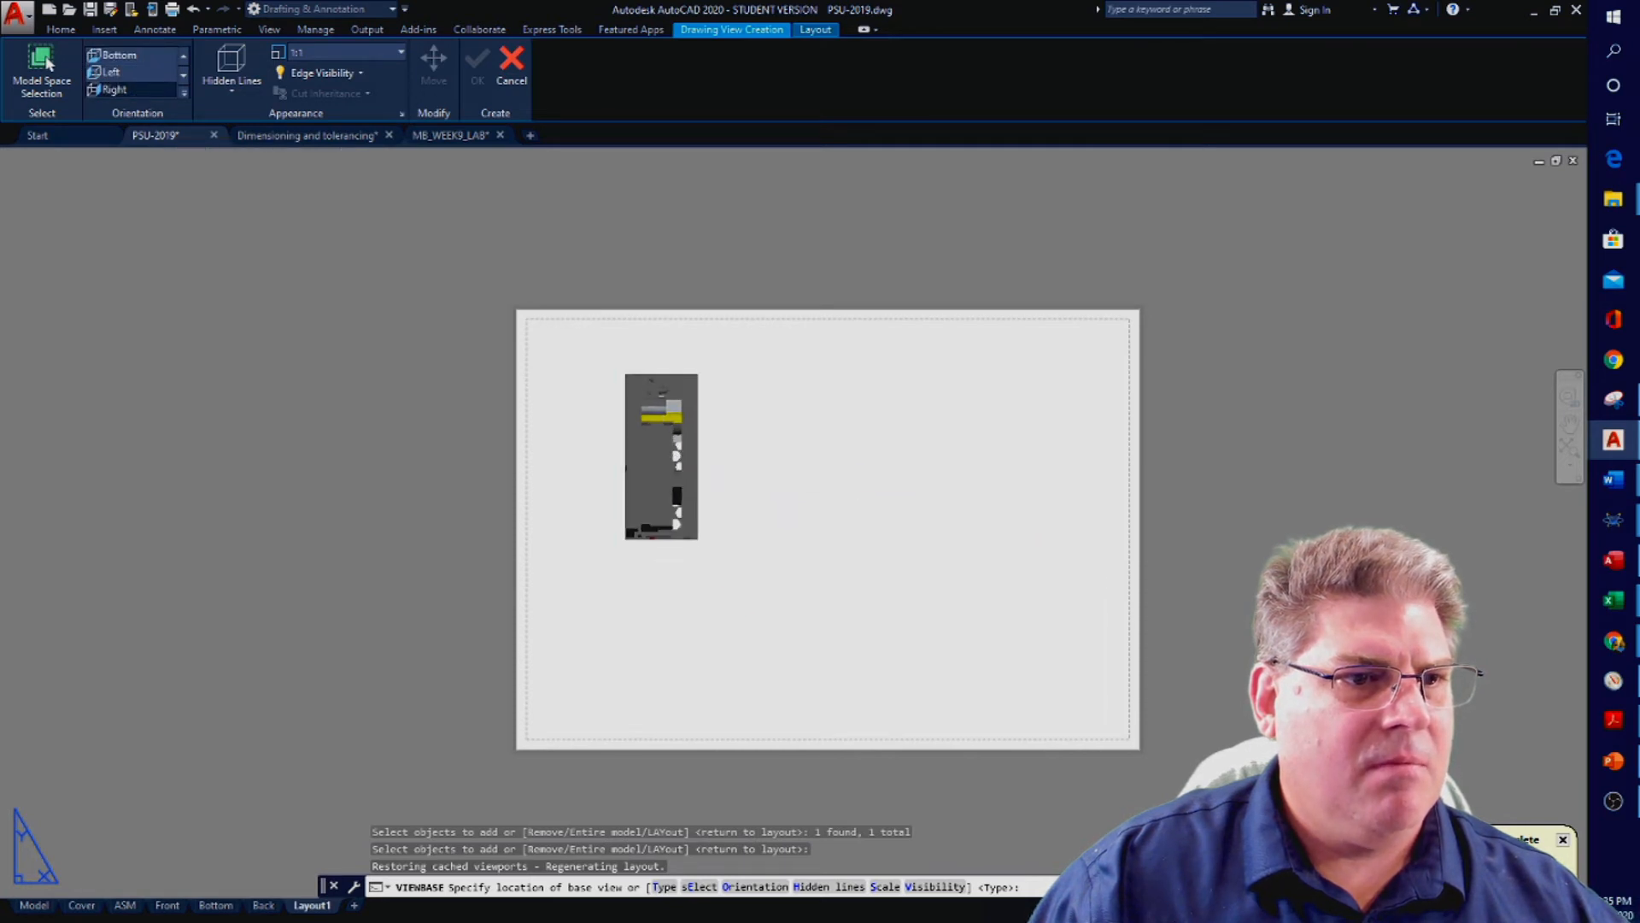
pyautogui.click(643, 446)
pyautogui.press('Return')
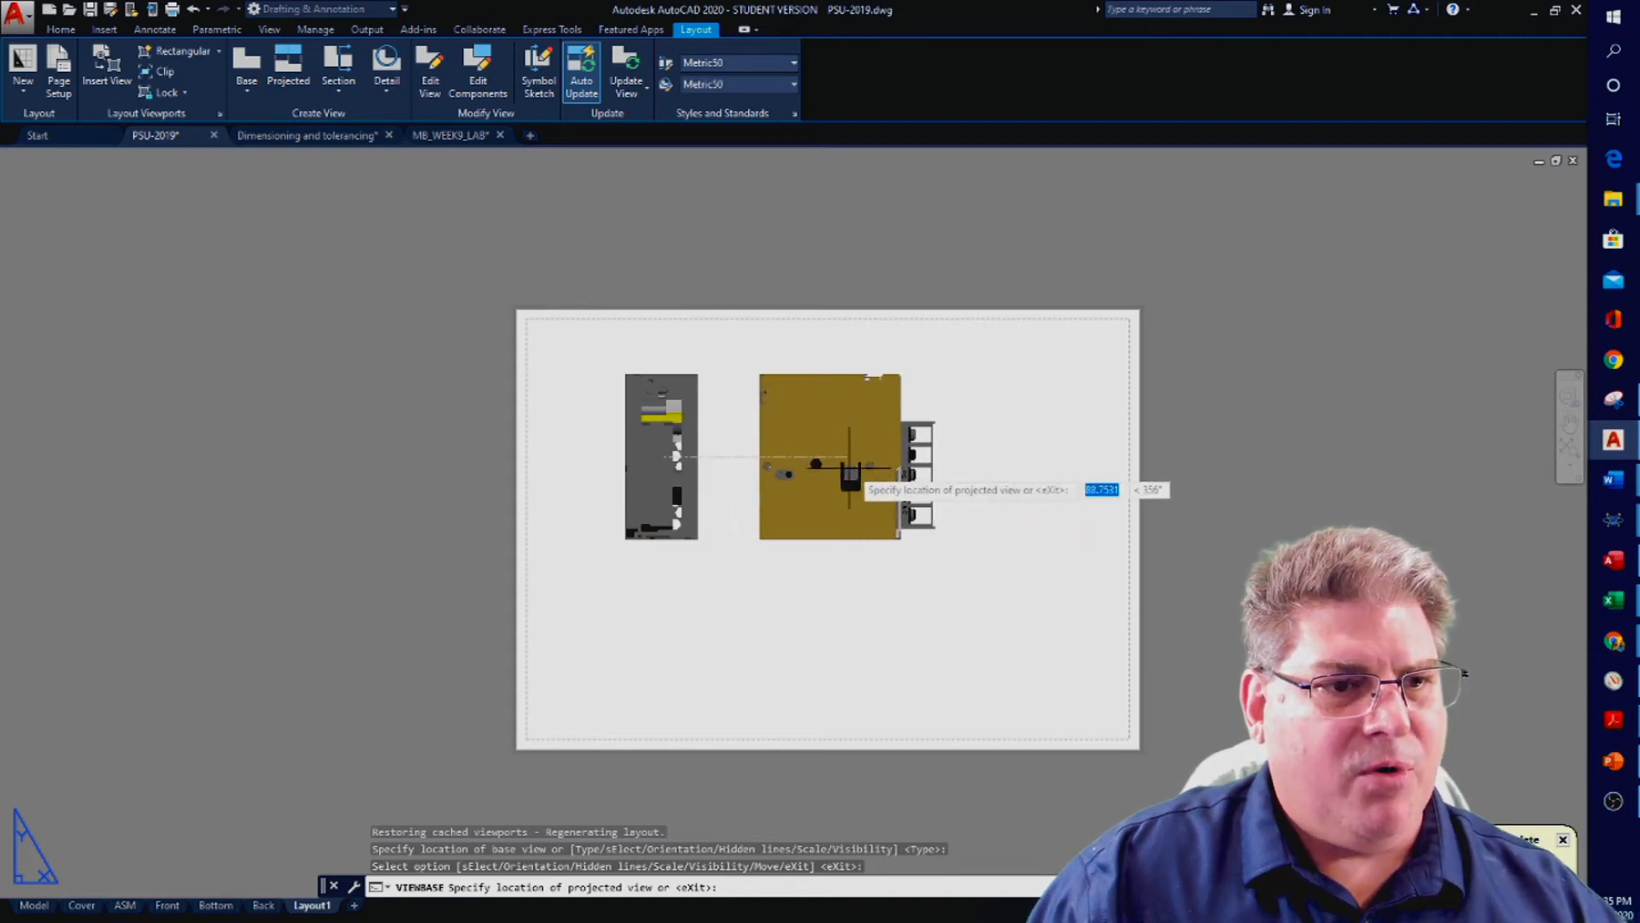
# Place projected views to the right of and below the base view, plus an isometric view diagonally below right
pyautogui.click(852, 463)
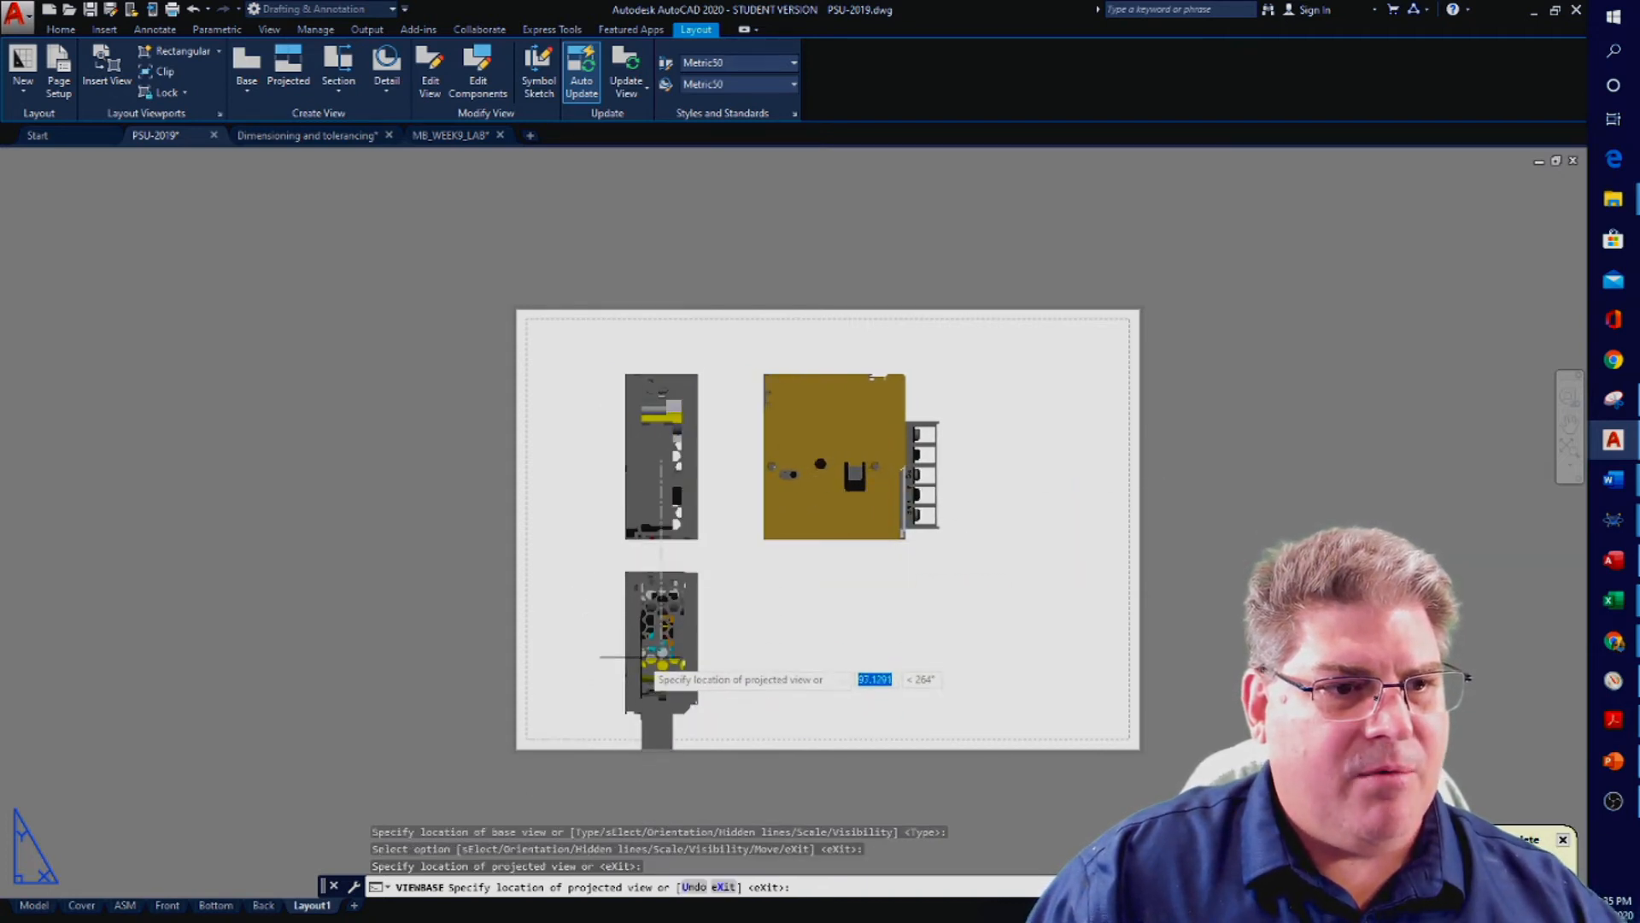
pyautogui.click(637, 648)
pyautogui.click(846, 677)
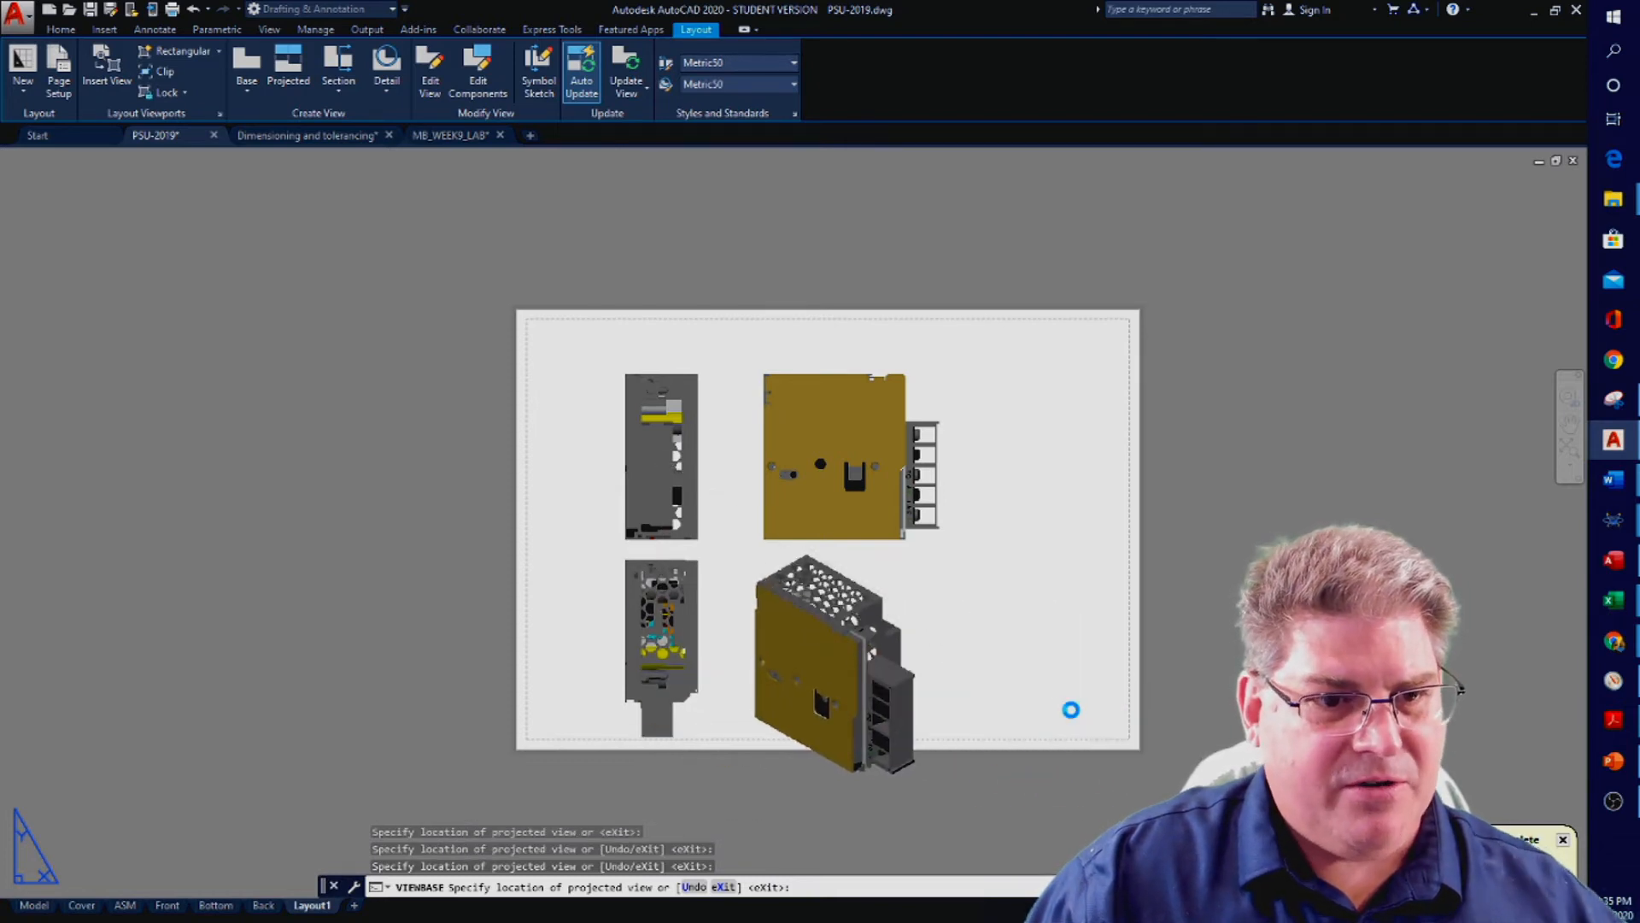
pyautogui.press('Return')
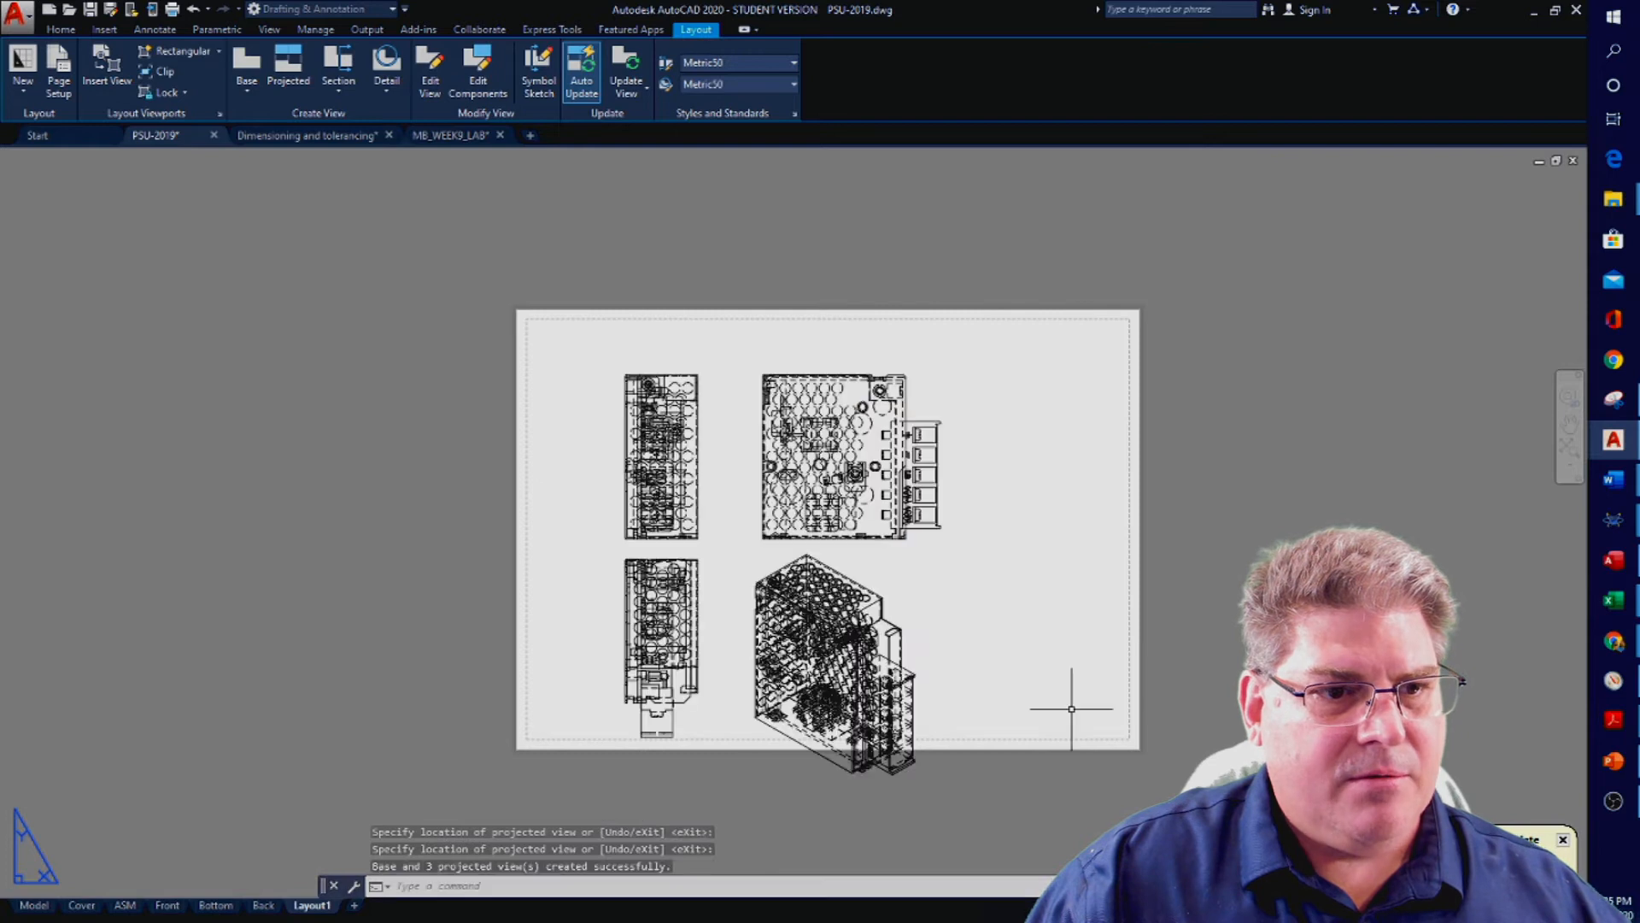
# Move the base view up and left towards the sheet's corner, and leave the isometric view in place
pyautogui.click(684, 486)
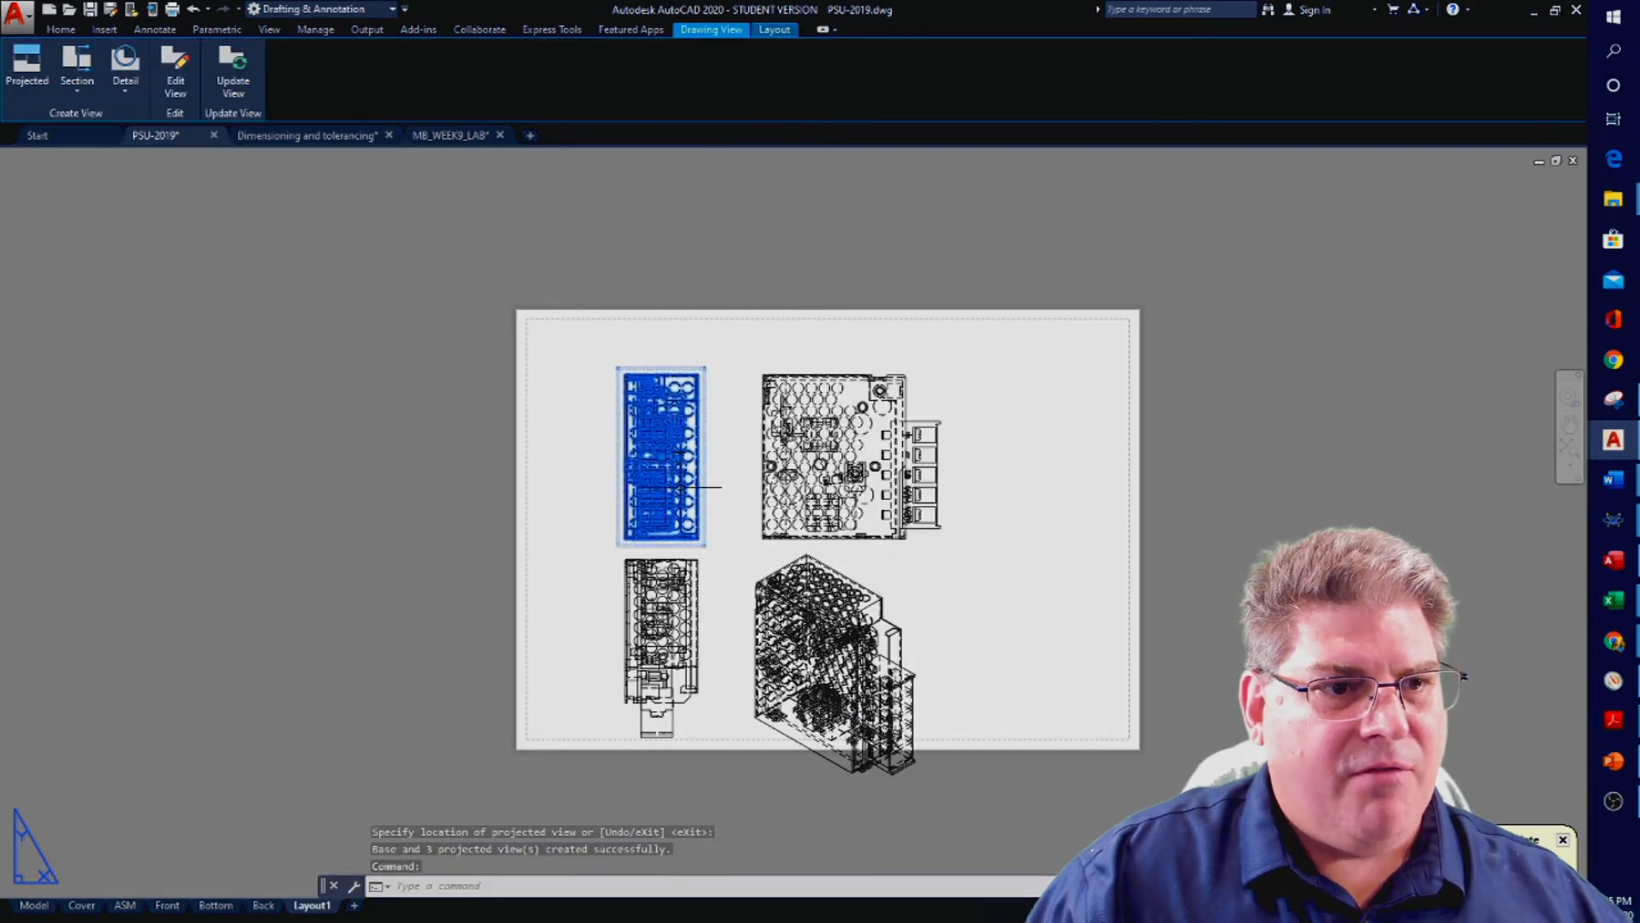
pyautogui.click(667, 459)
pyautogui.click(637, 422)
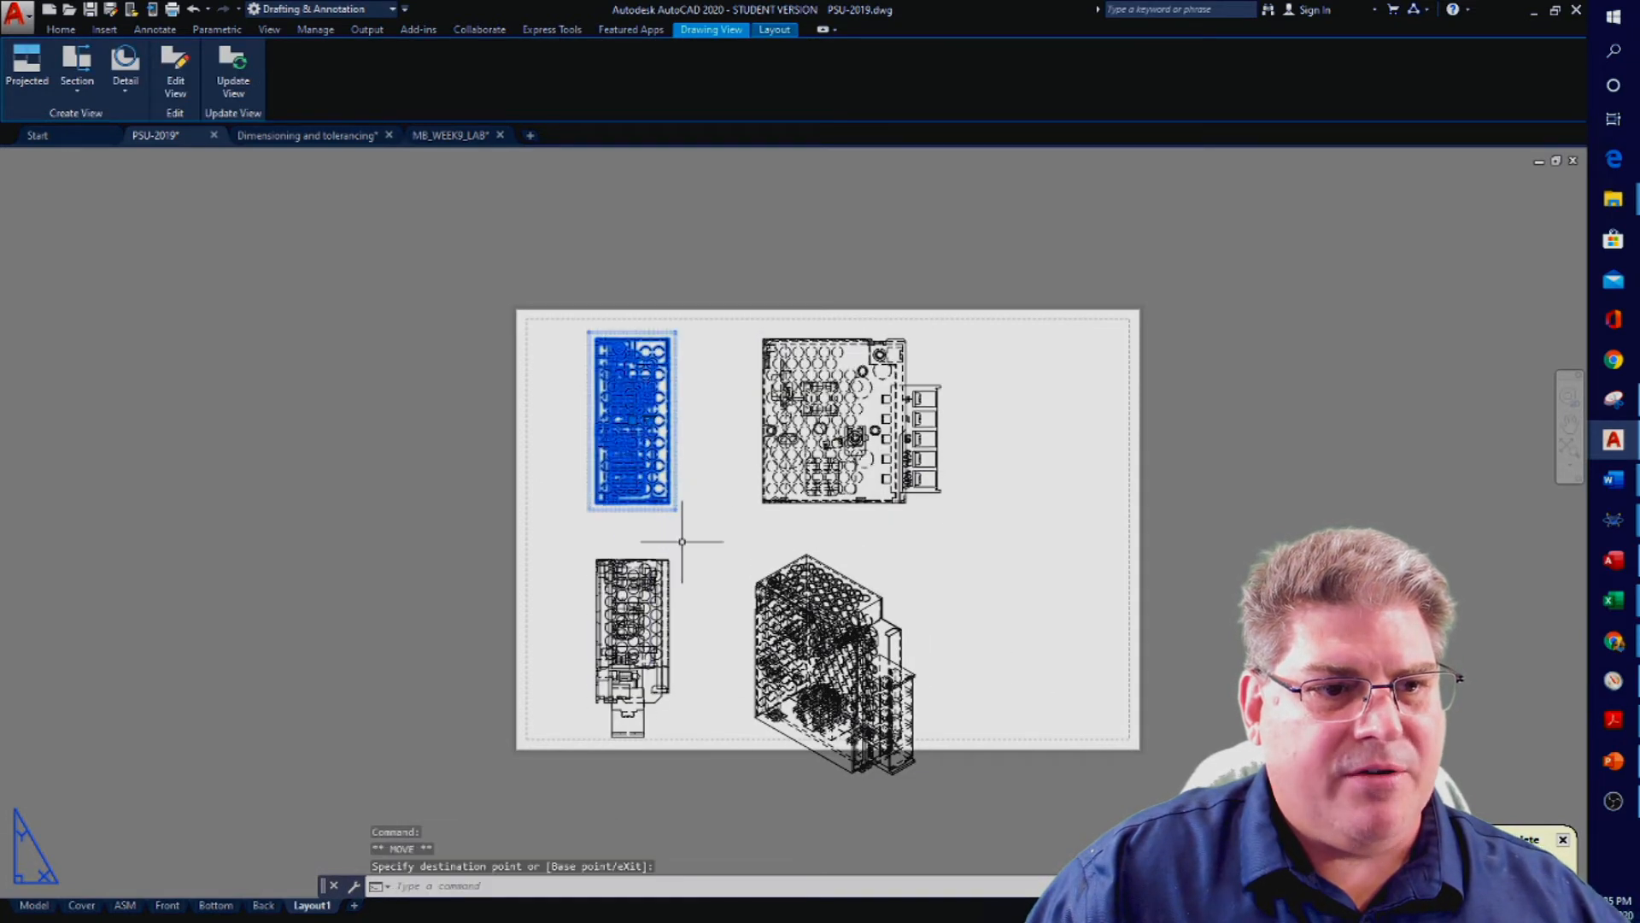
pyautogui.click(833, 656)
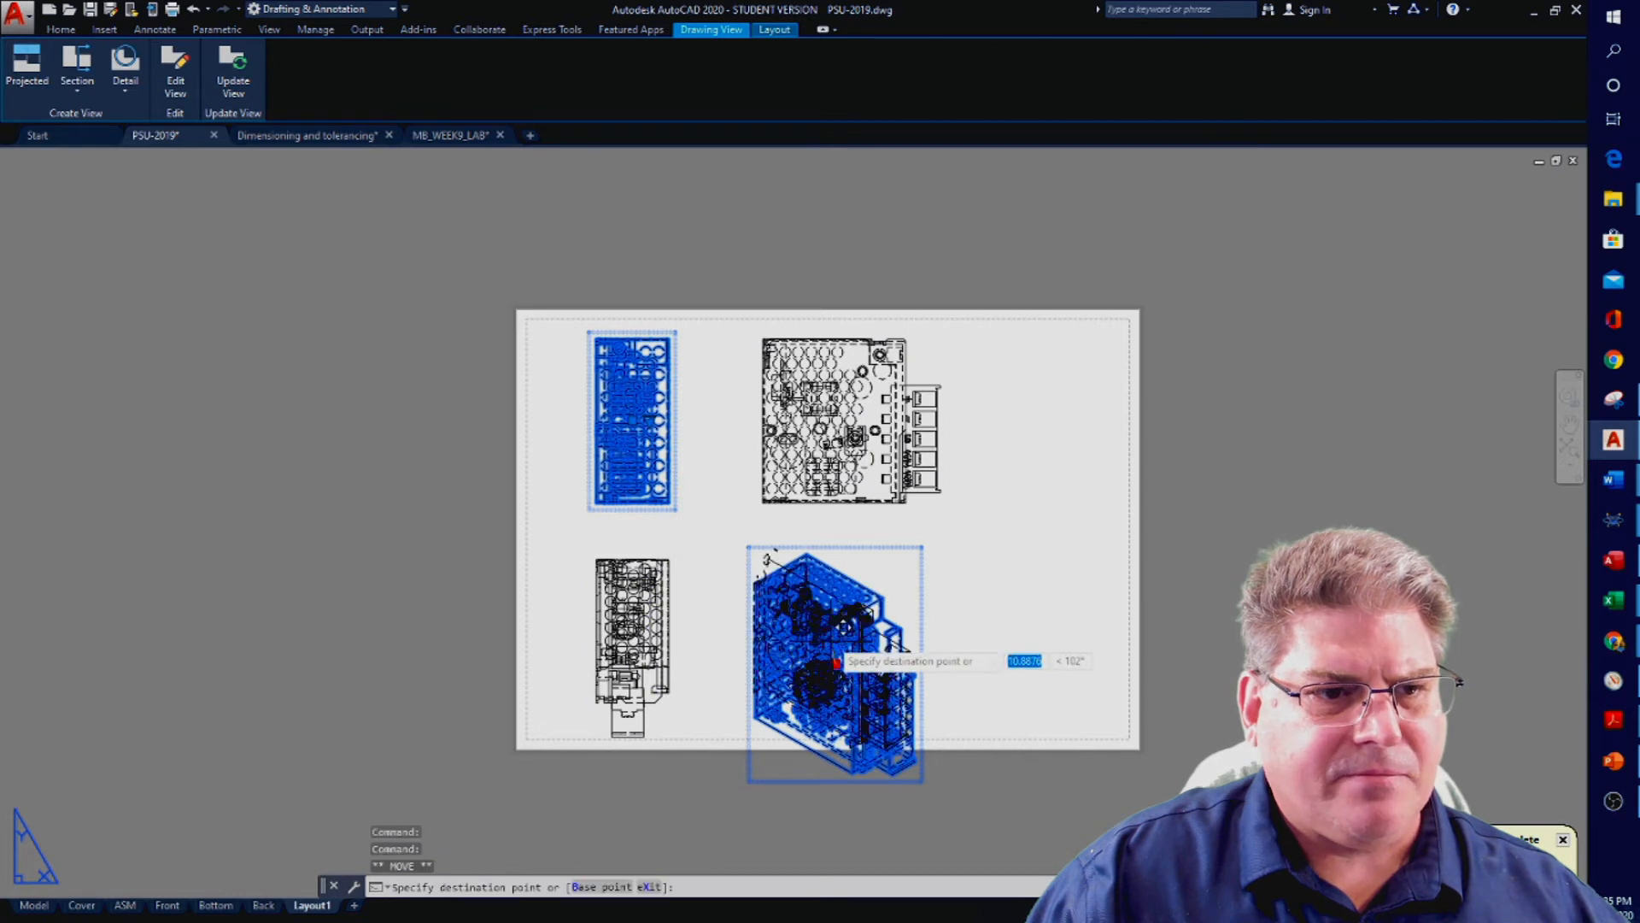
pyautogui.press('Escape')
pyautogui.press('Escape')
# Edit the base view to add the cable gland from model space to its source selection, and return to the layout
pyautogui.scroll(4, 726, 490)
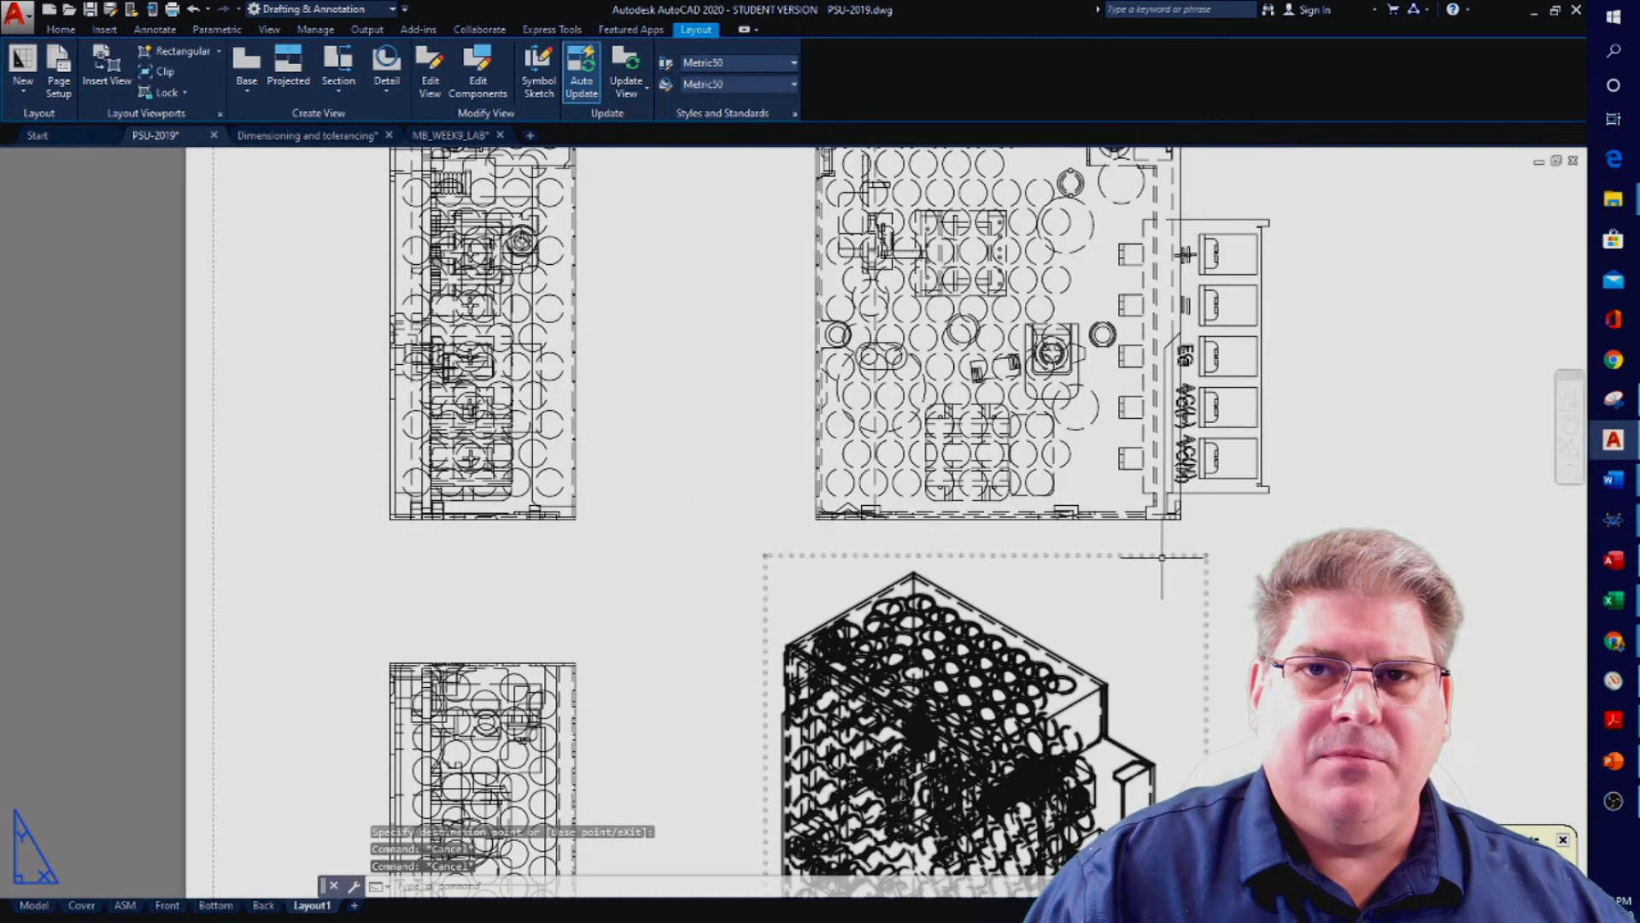
pyautogui.scroll(-2, 1058, 534)
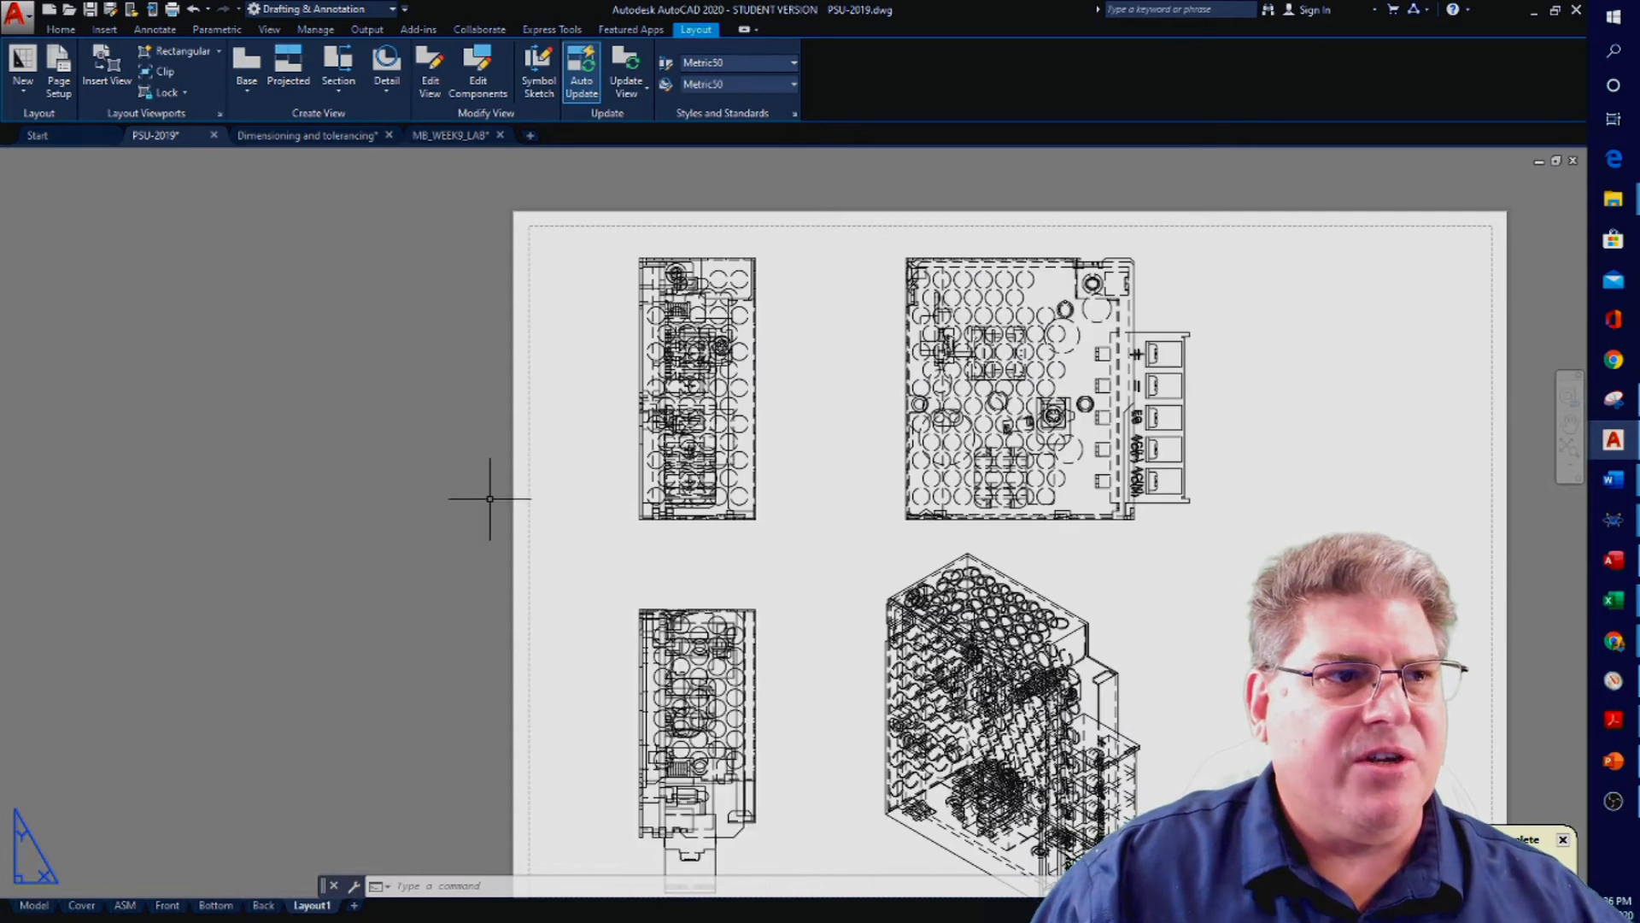
pyautogui.doubleClick(675, 367)
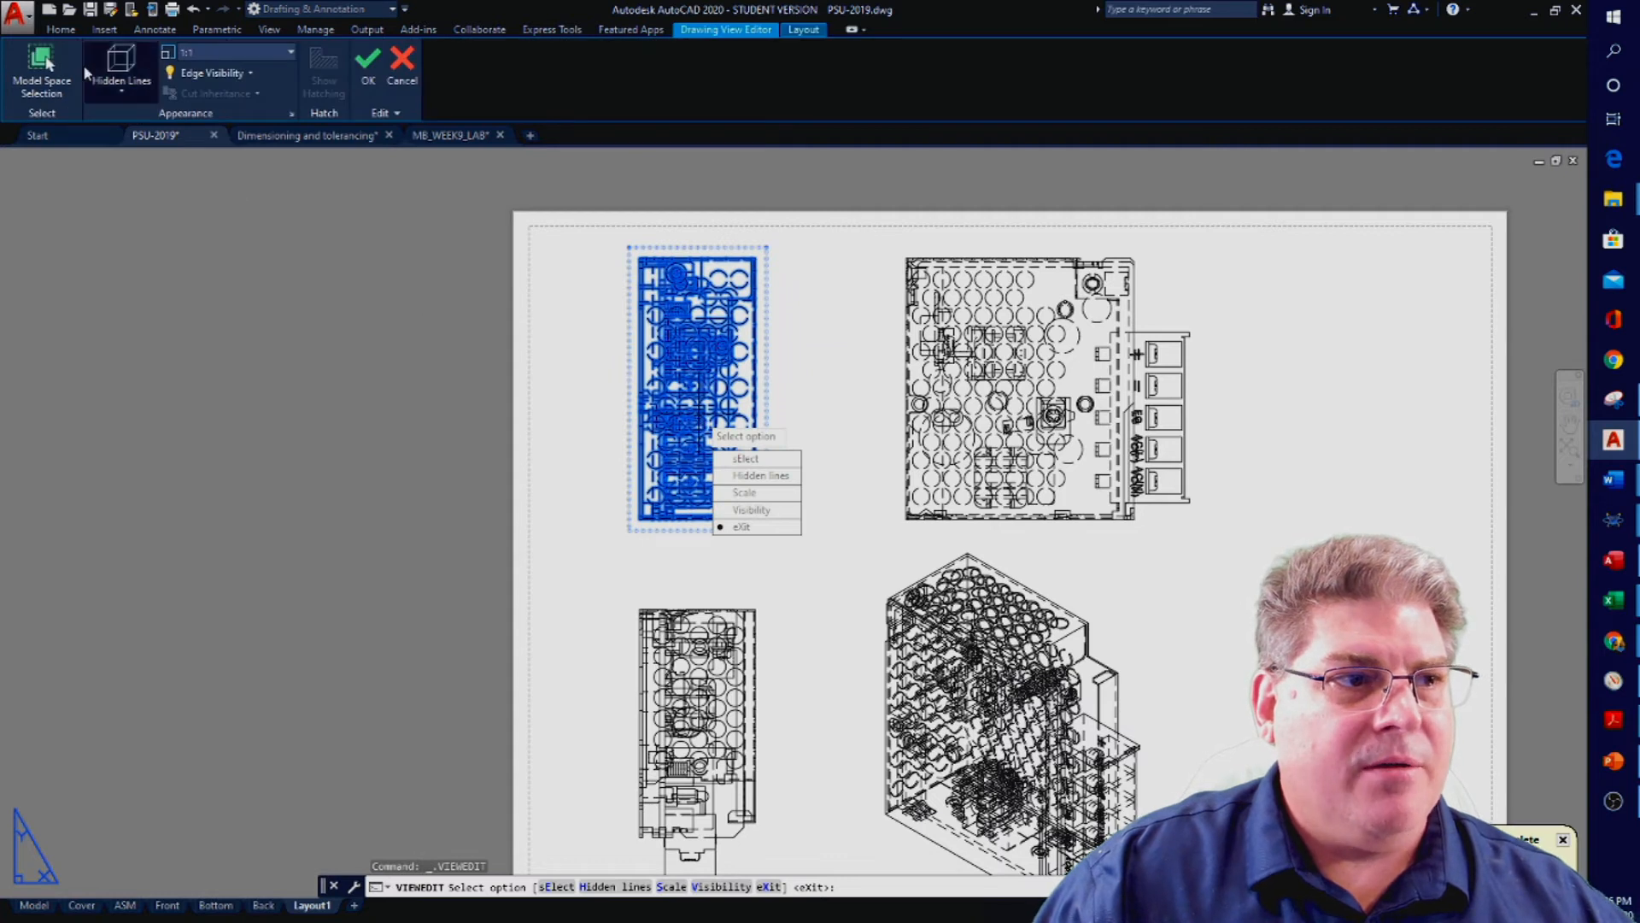
pyautogui.click(40, 73)
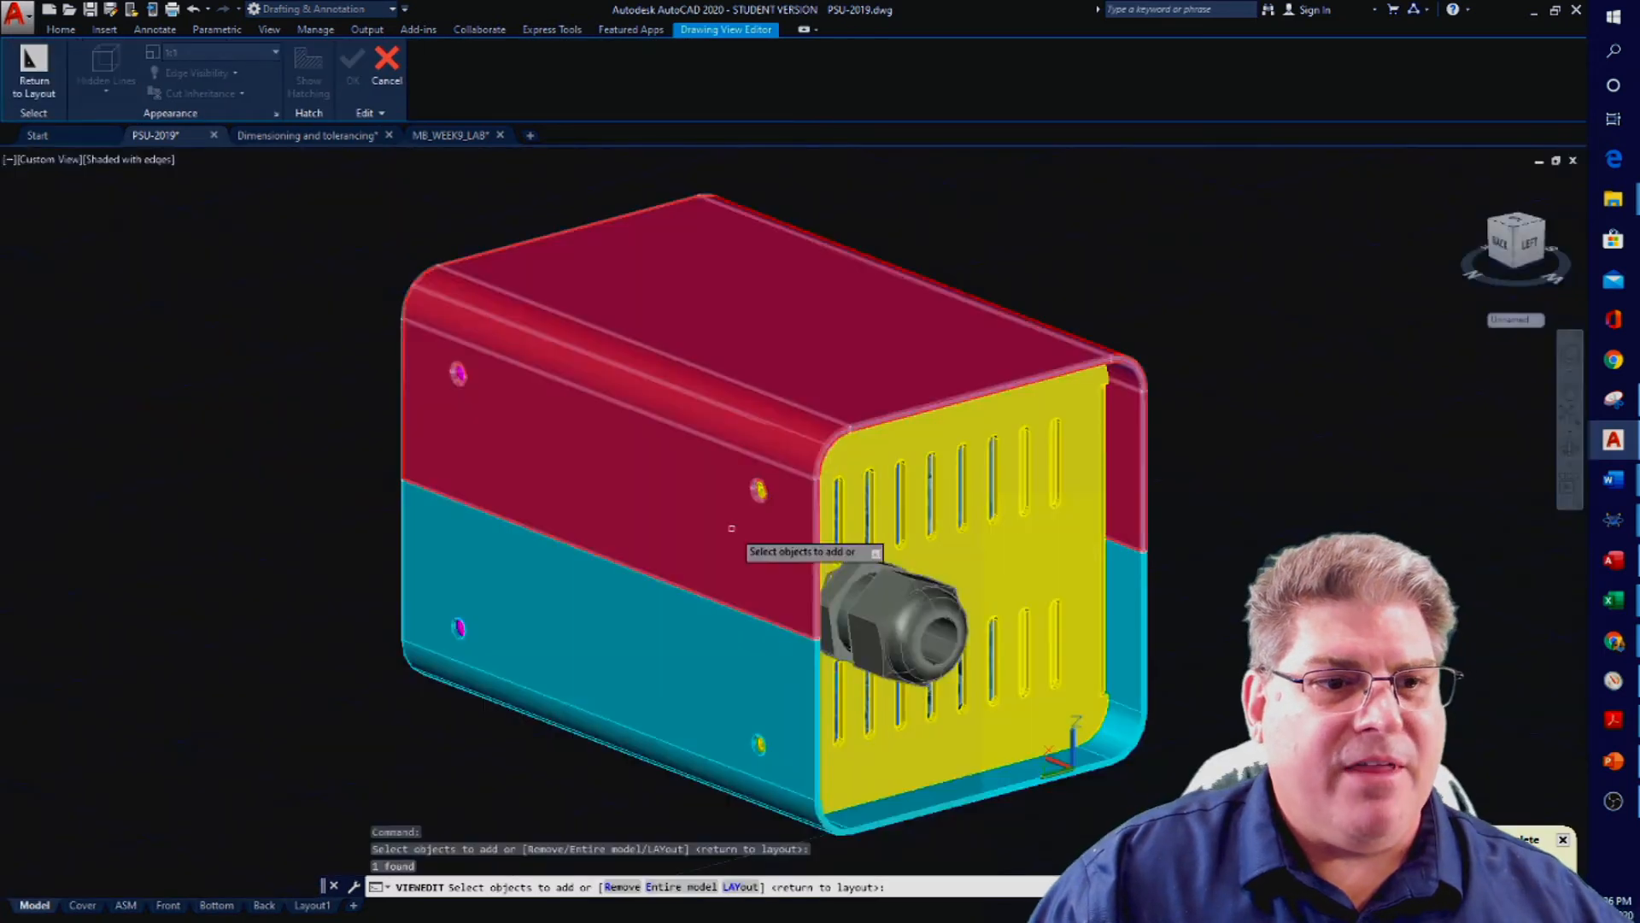
pyautogui.click(882, 599)
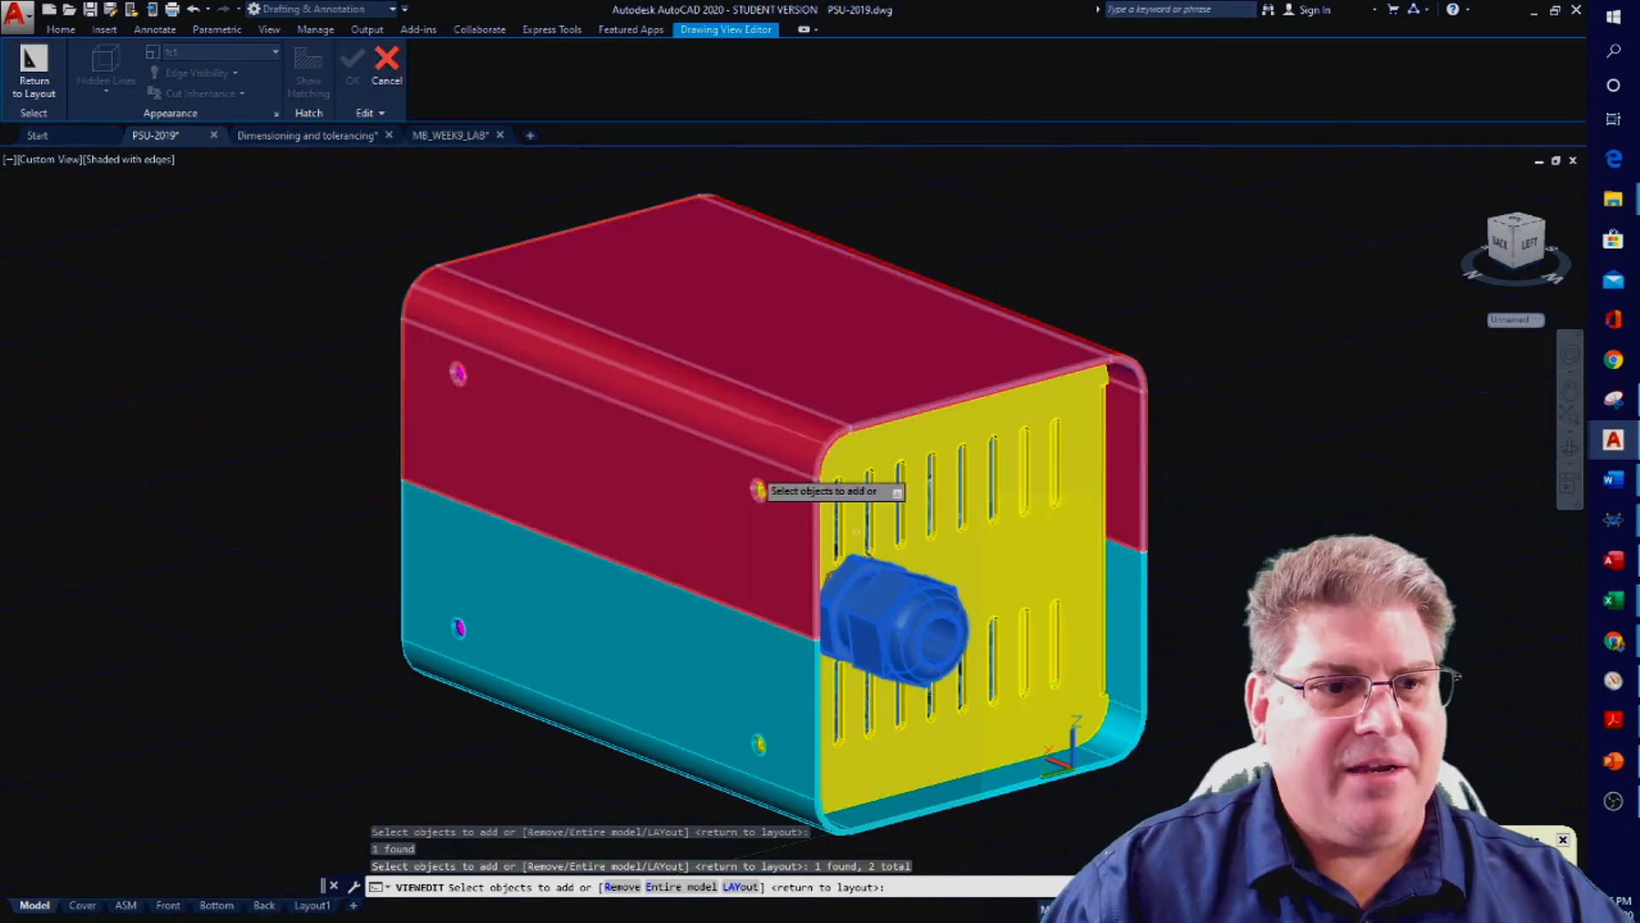
pyautogui.press('Return')
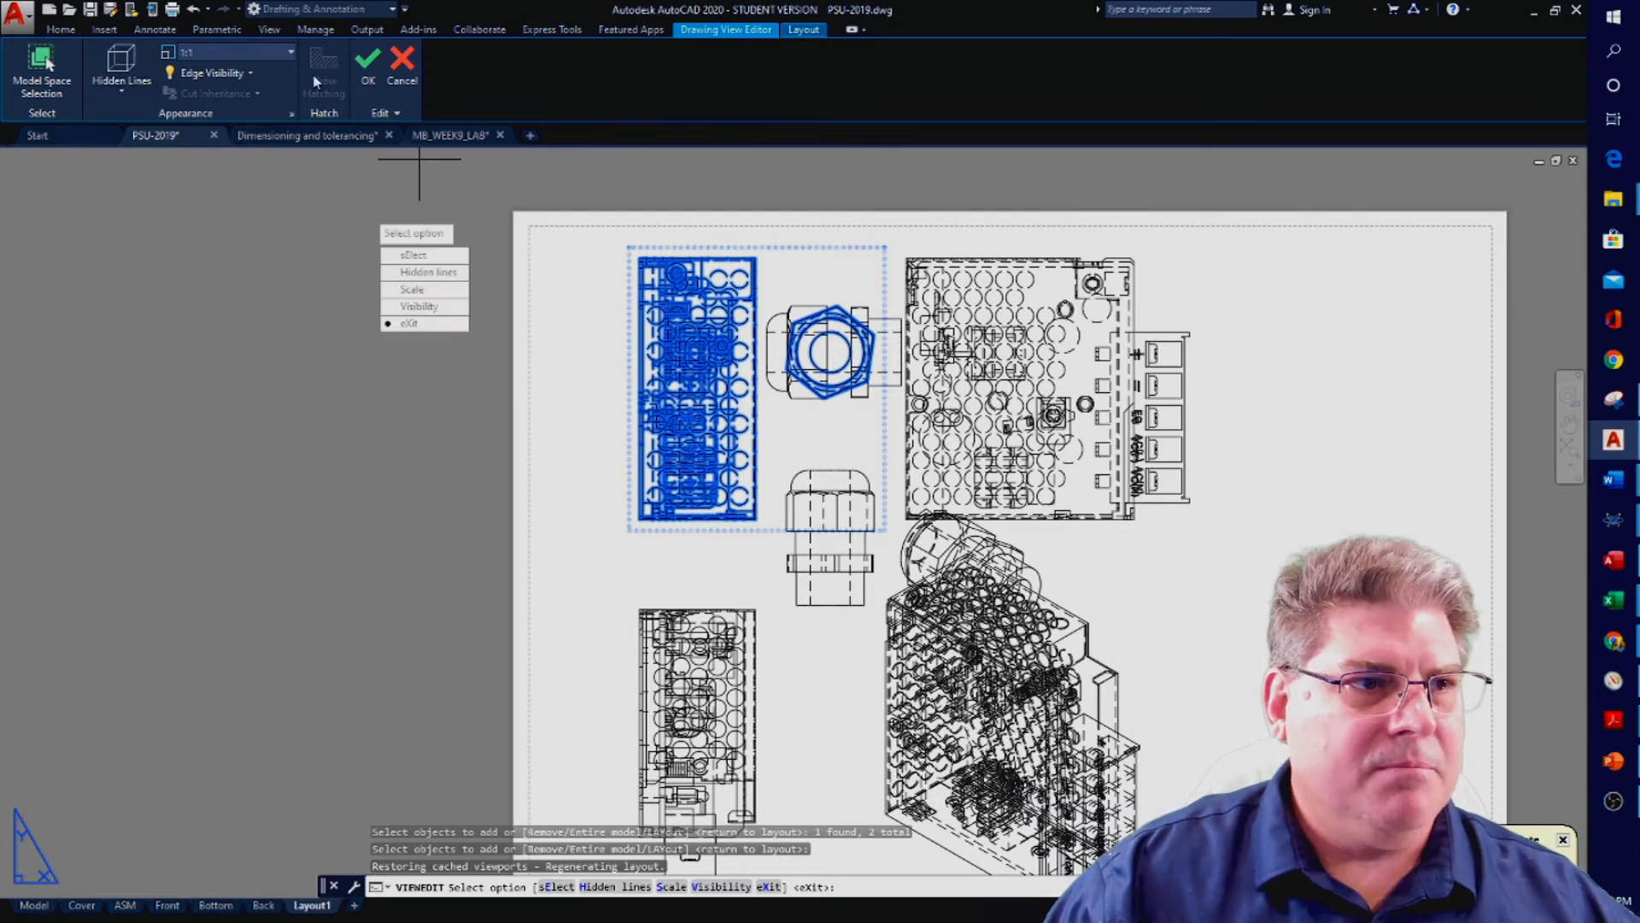
# Set the base view's scale to 1:2 and its display style to Visible lines, and leave the view editor
pyautogui.click(292, 53)
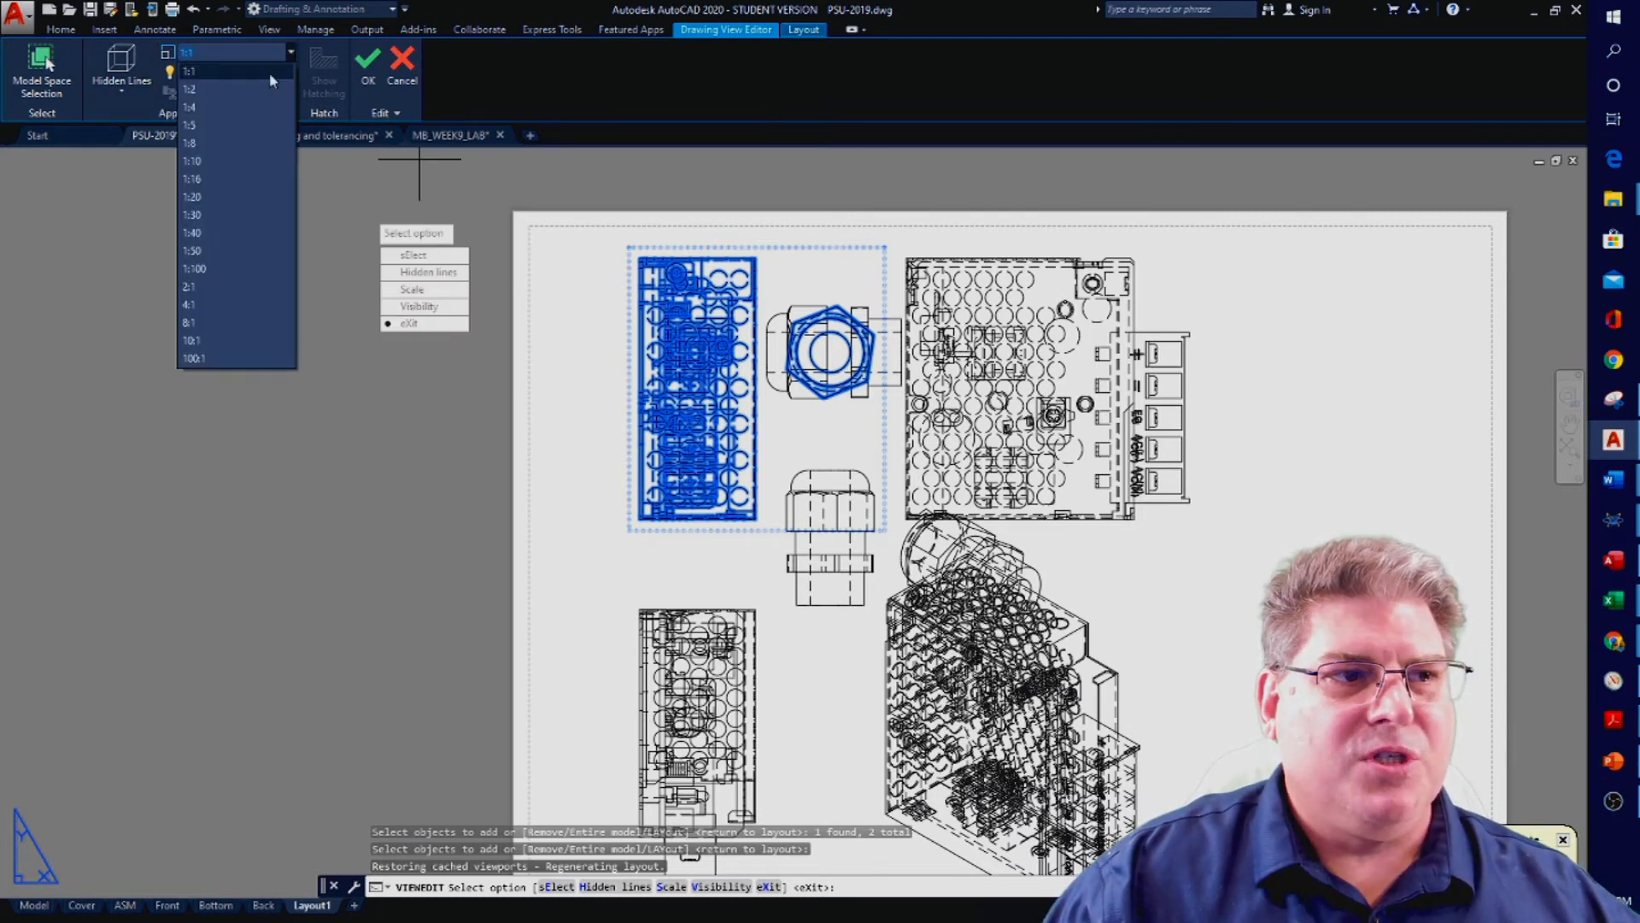
pyautogui.click(253, 85)
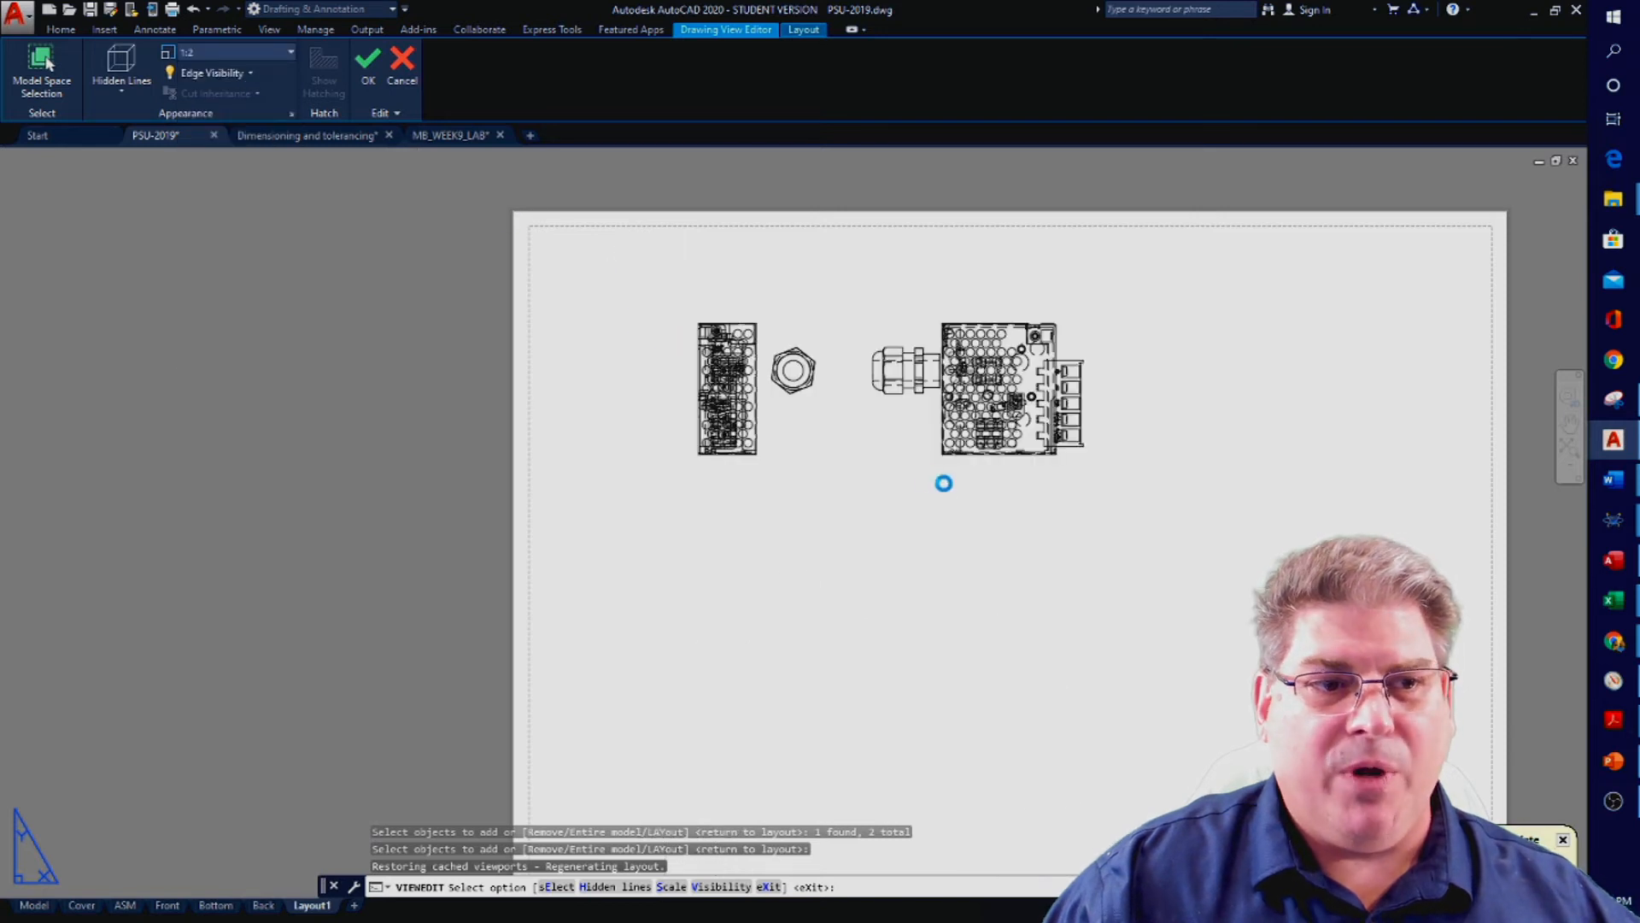
pyautogui.click(125, 84)
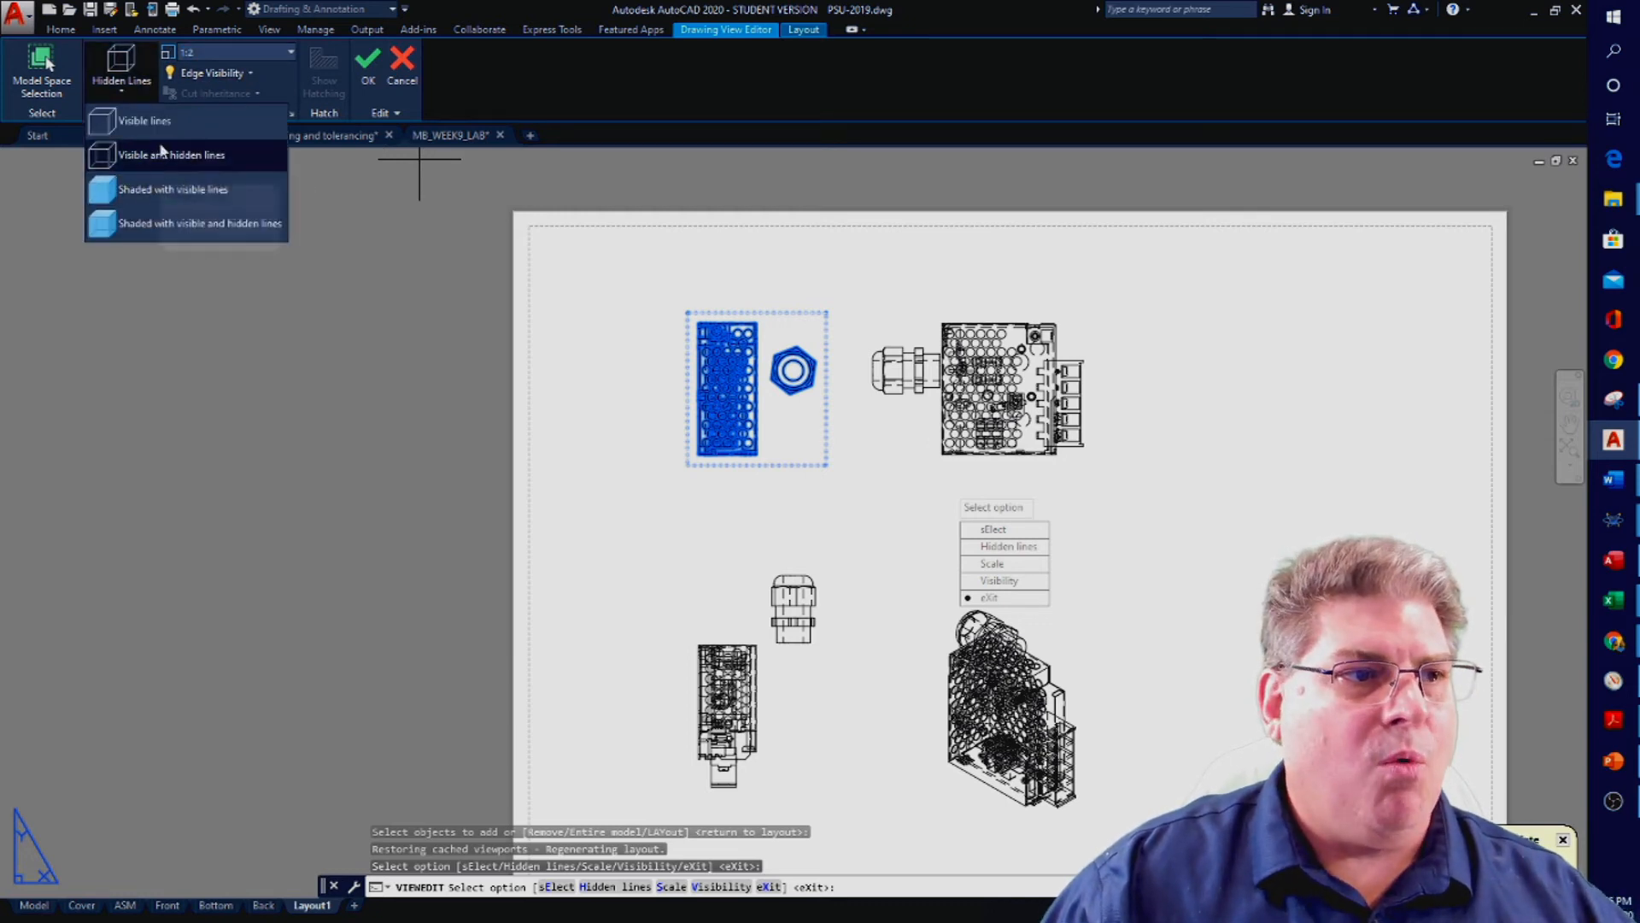
pyautogui.click(154, 121)
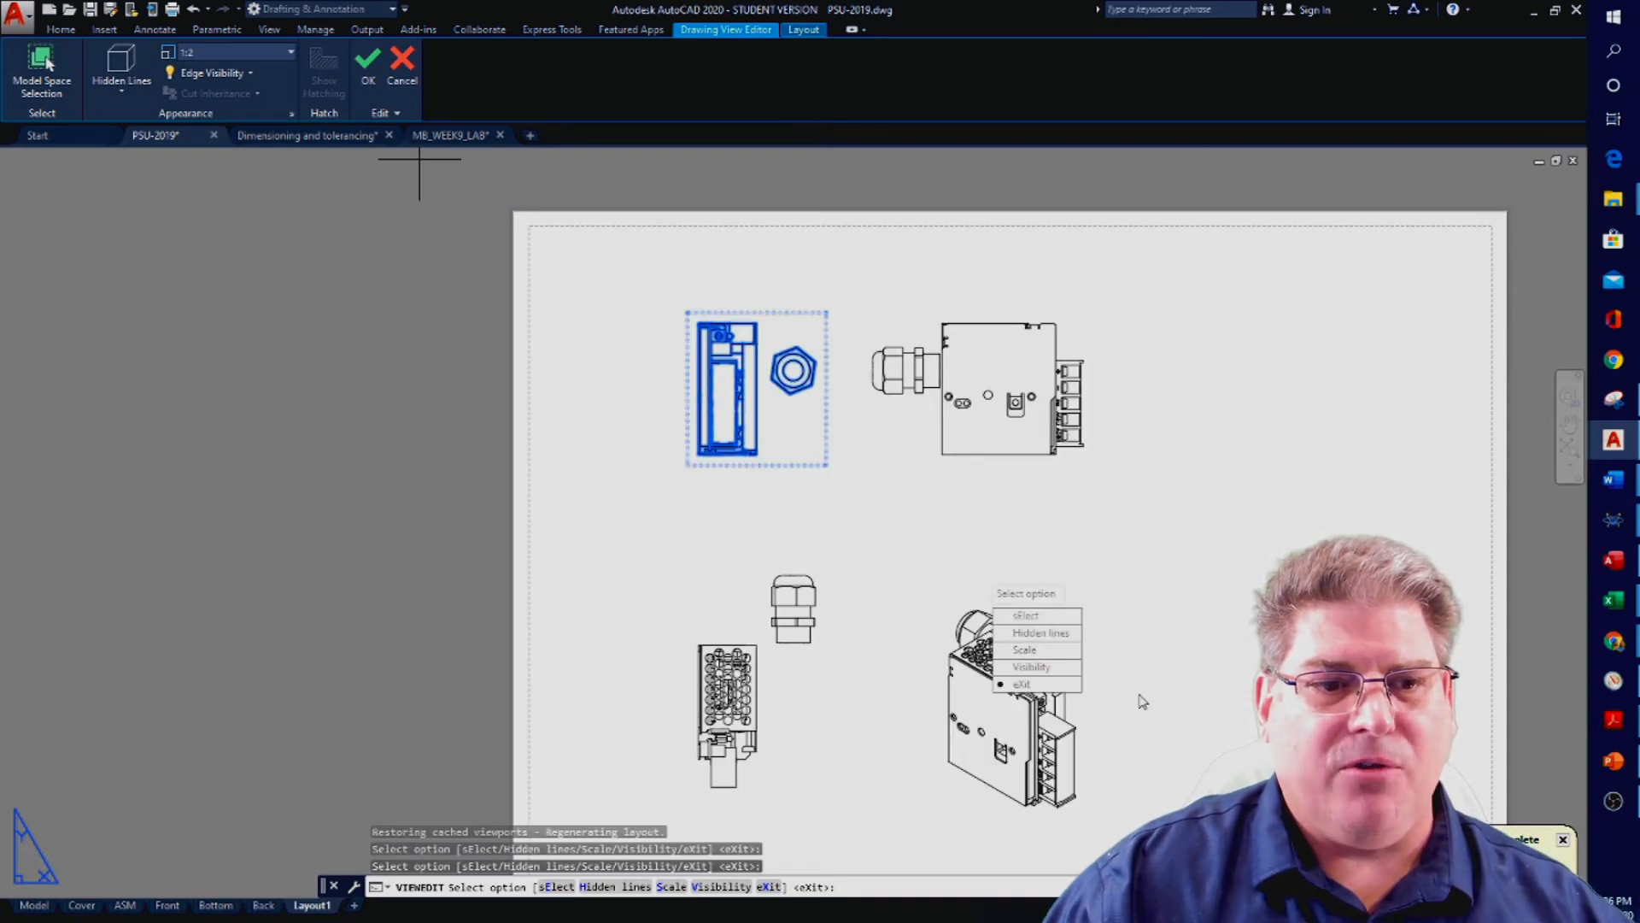
pyautogui.press('Escape')
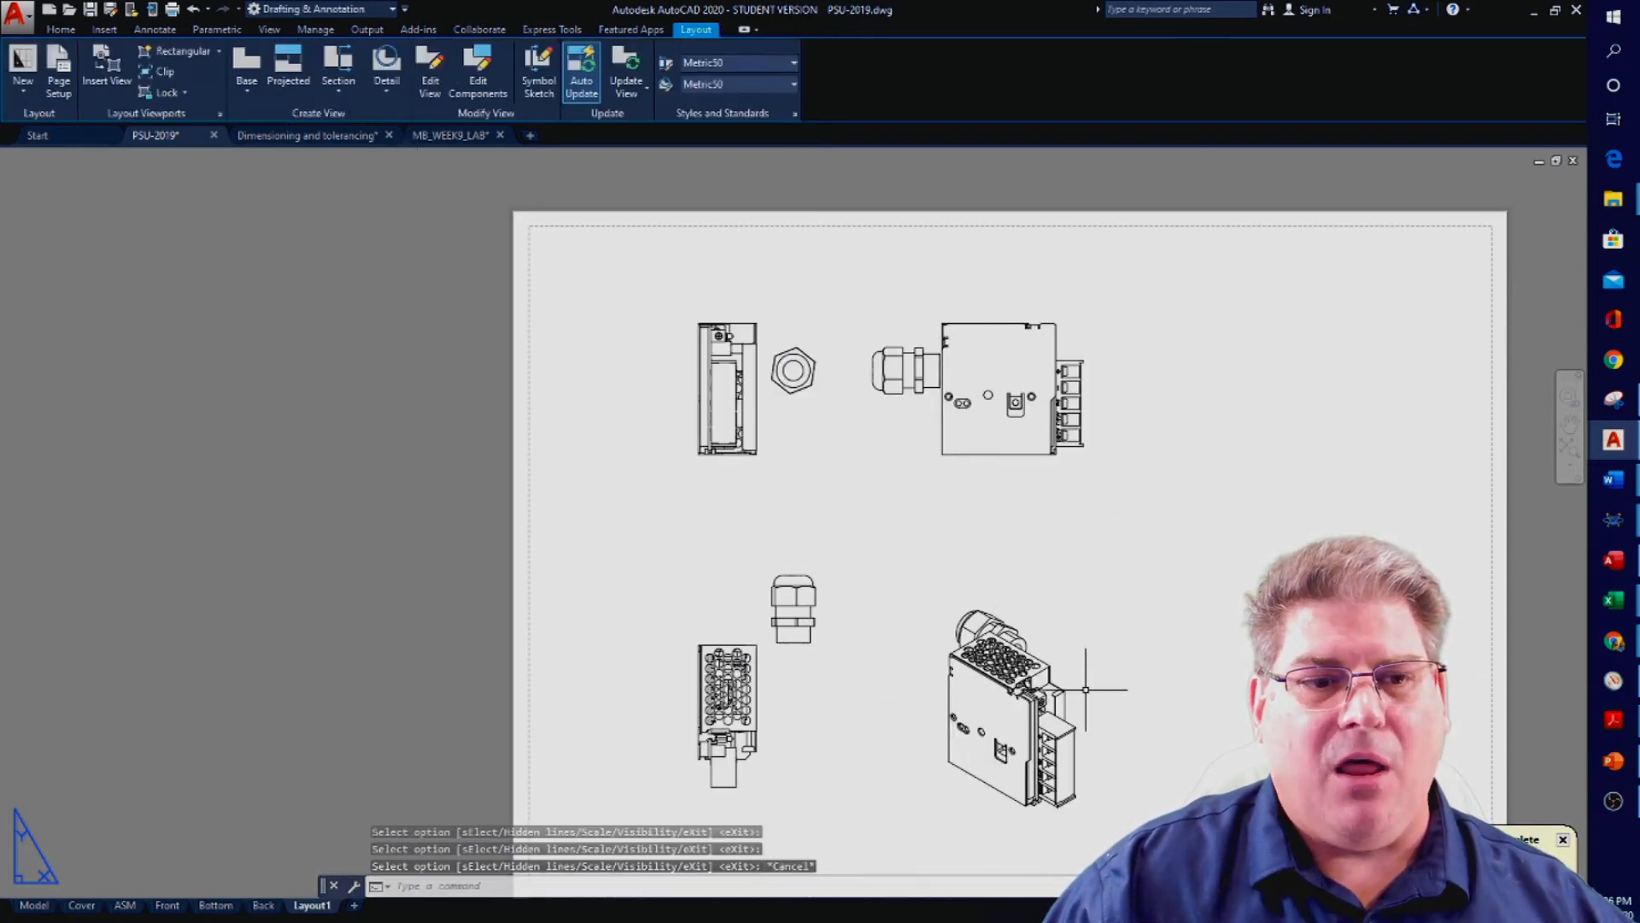
# Examine the orthographic and isometric views of the power supply and cable gland up close and across the sheet
pyautogui.scroll(2, 1001, 766)
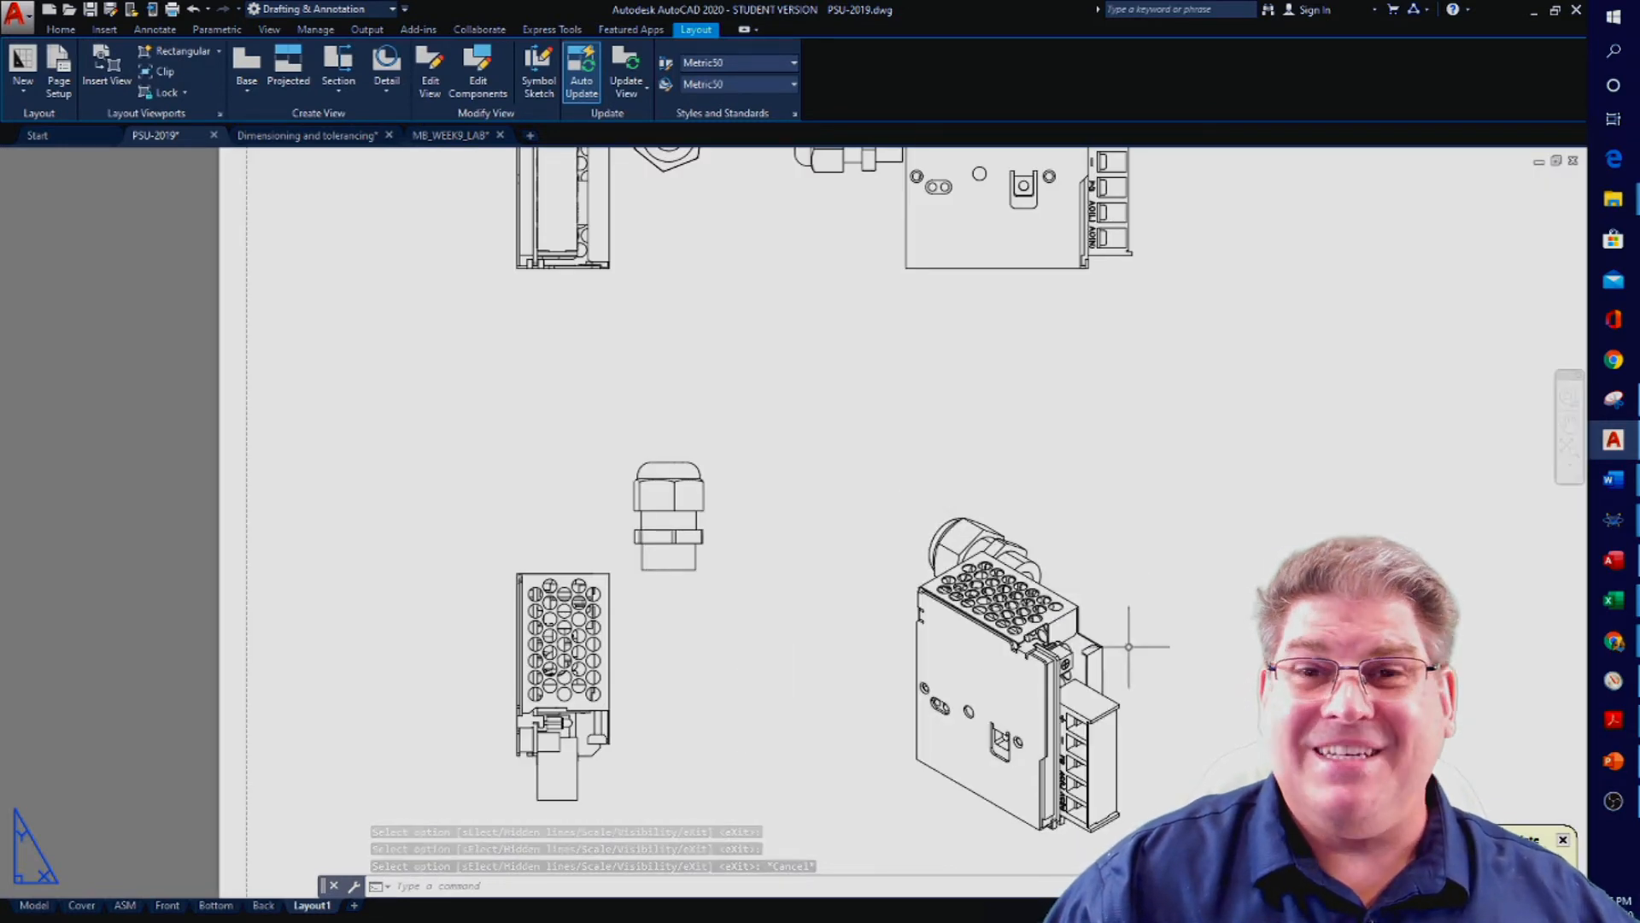
pyautogui.moveTo(1178, 558); pyautogui.dragTo(1040, 677, button='middle')
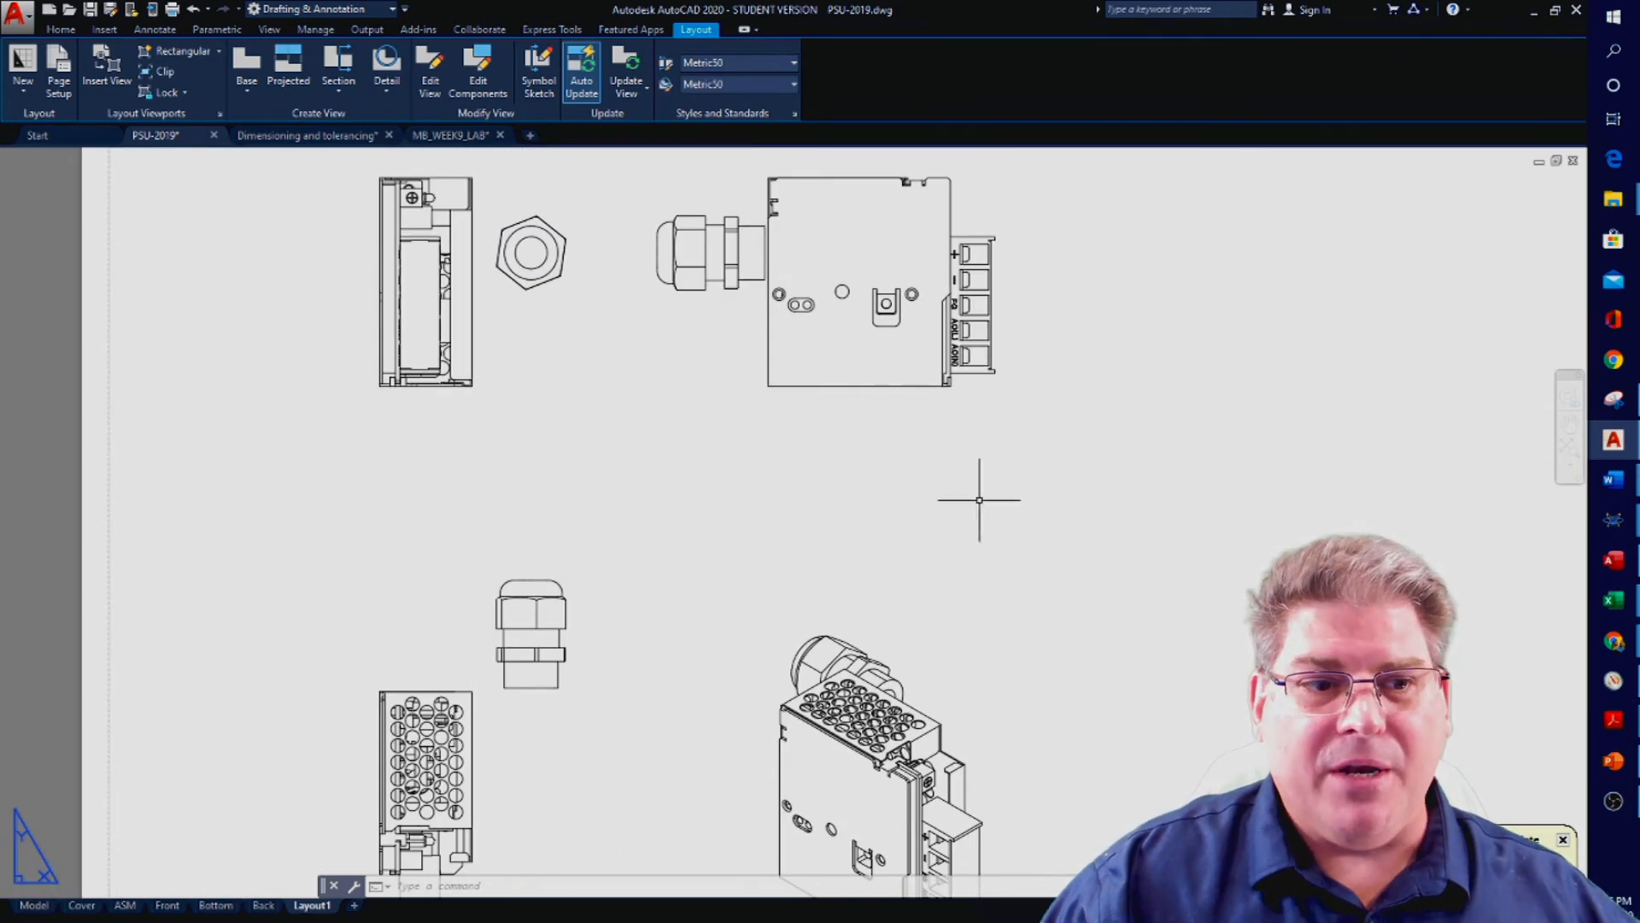
pyautogui.moveTo(976, 732); pyautogui.dragTo(963, 520, button='middle')
pyautogui.scroll(2, 927, 657)
pyautogui.scroll(-8, 925, 644)
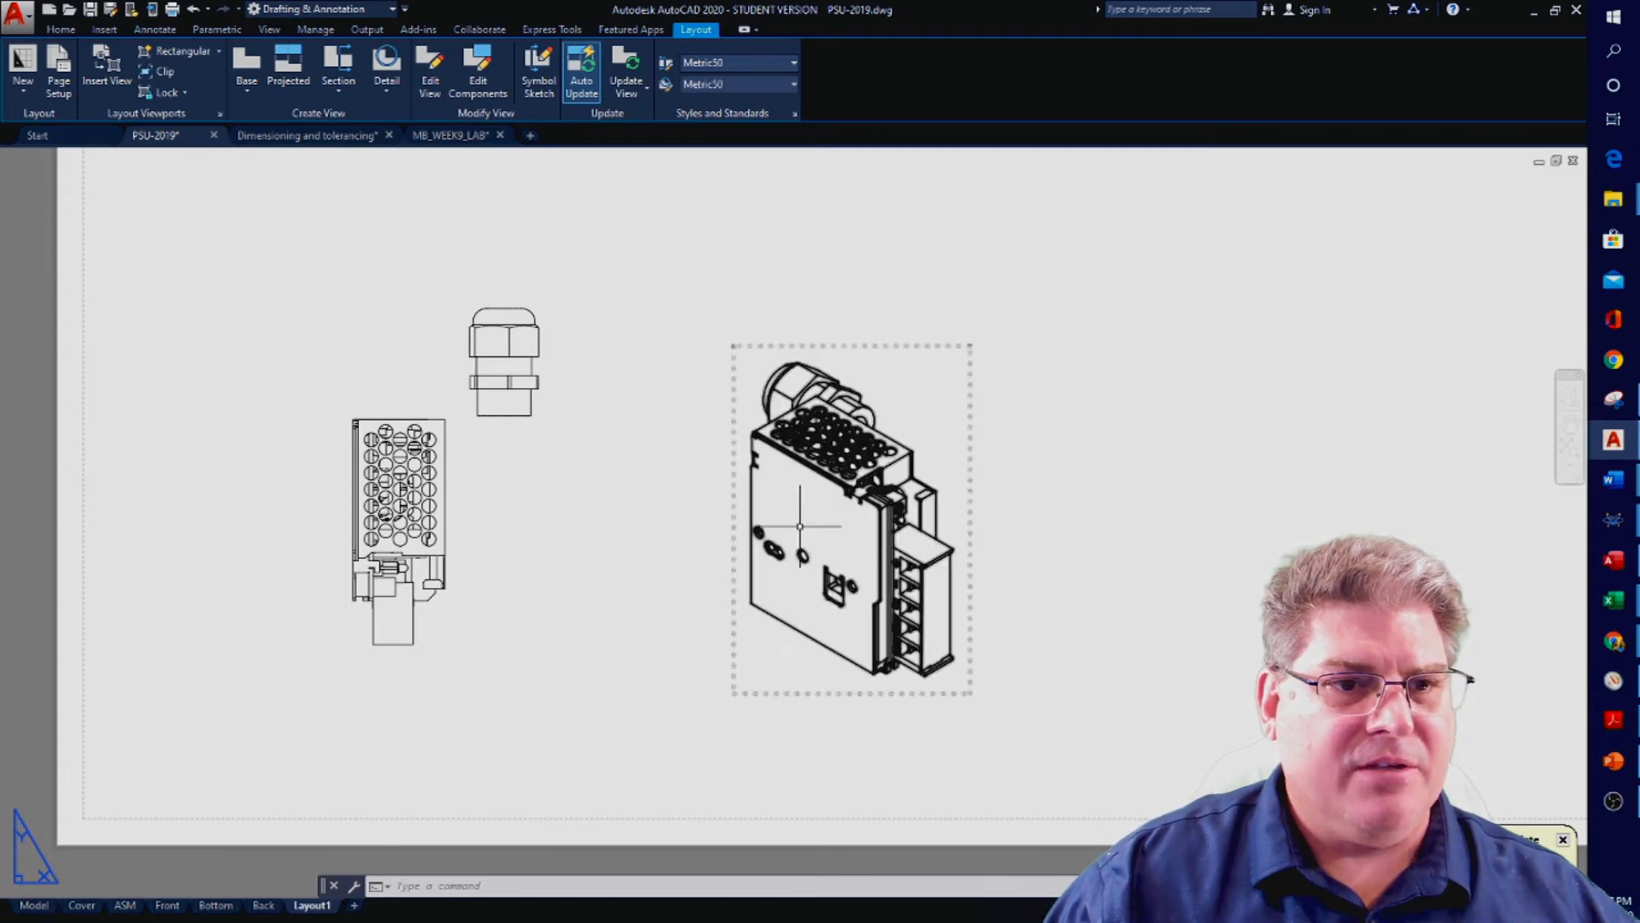
pyautogui.scroll(-2, 854, 534)
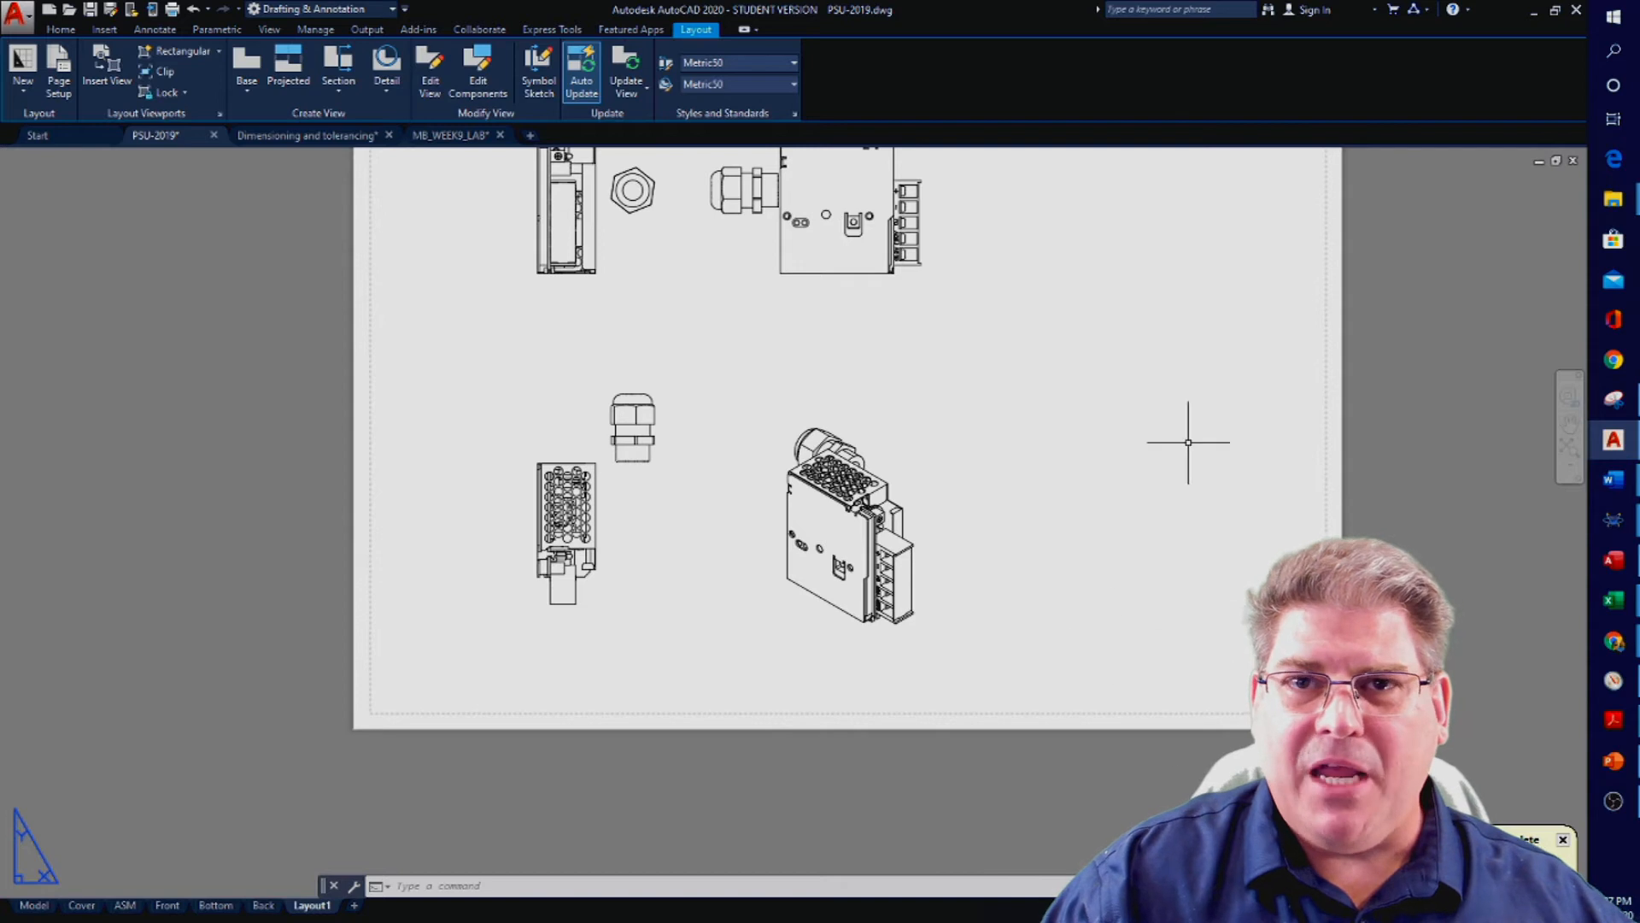
pyautogui.scroll(-2, 1247, 500)
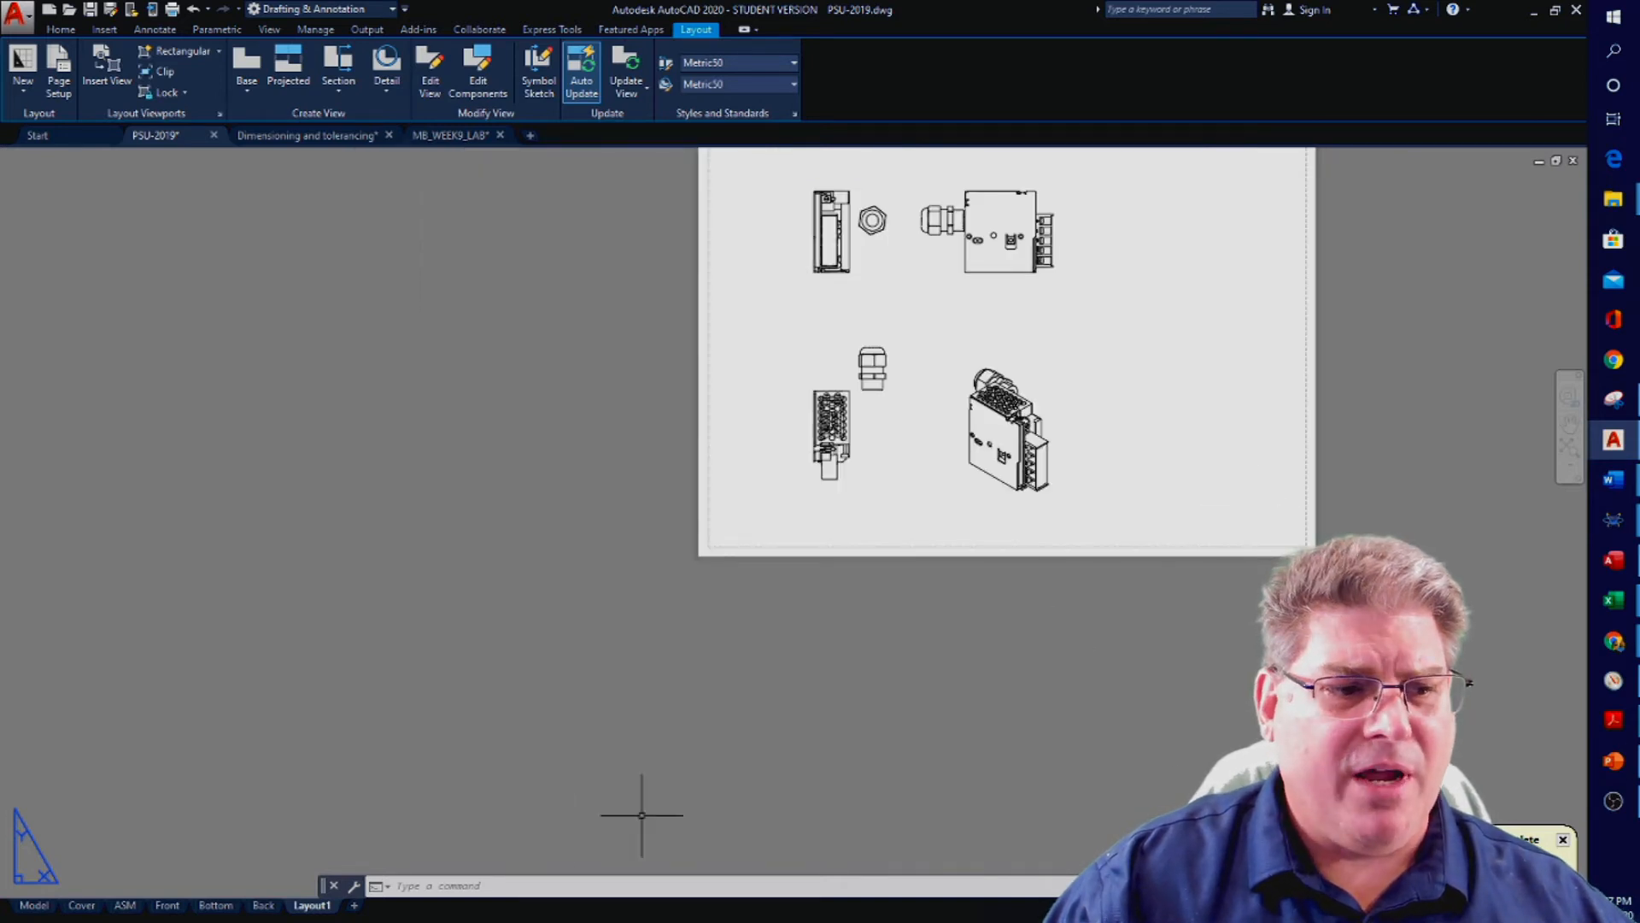
# Add a blank layout and insert the "Drawing of hatch" layout from the custom template that has a title block
pyautogui.click(357, 906)
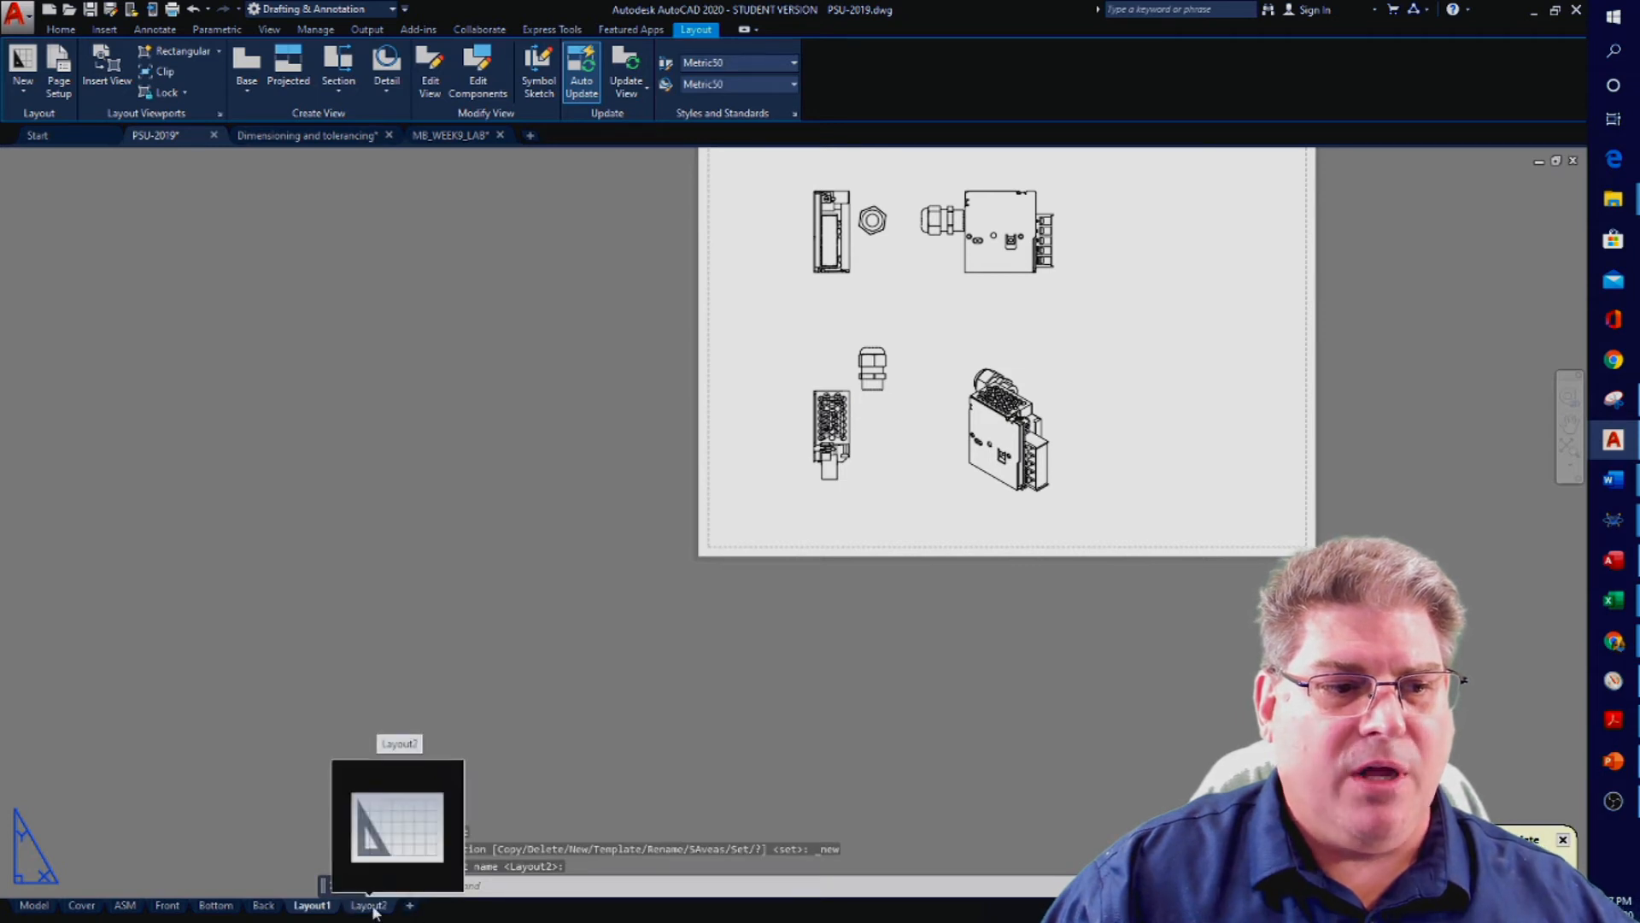
pyautogui.rightClick(390, 913)
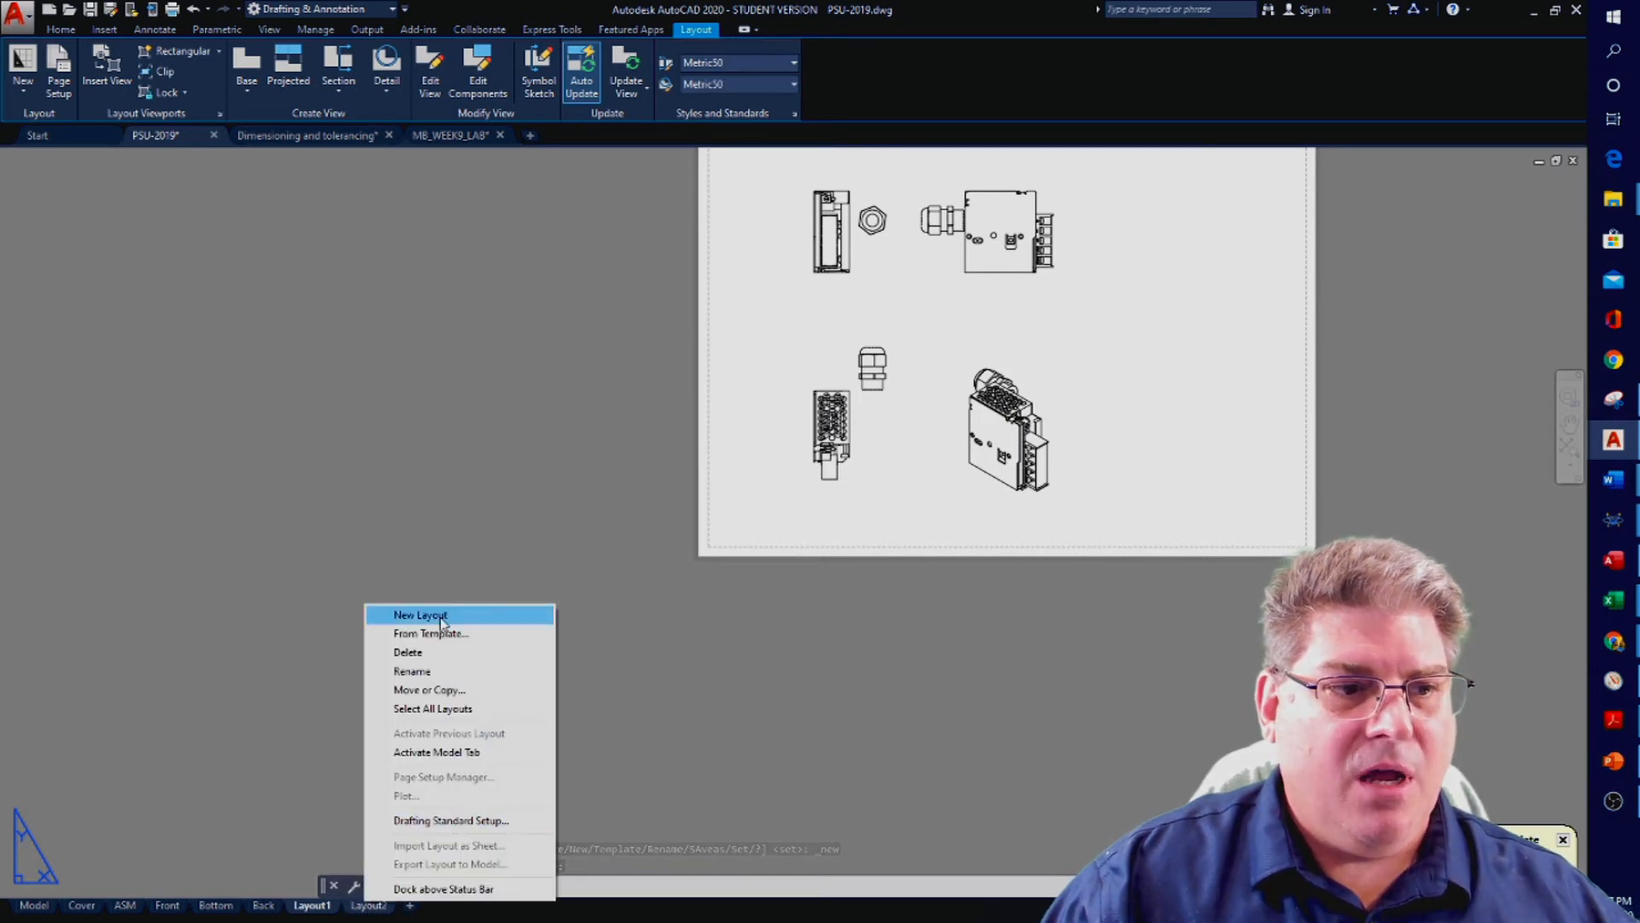
pyautogui.click(454, 637)
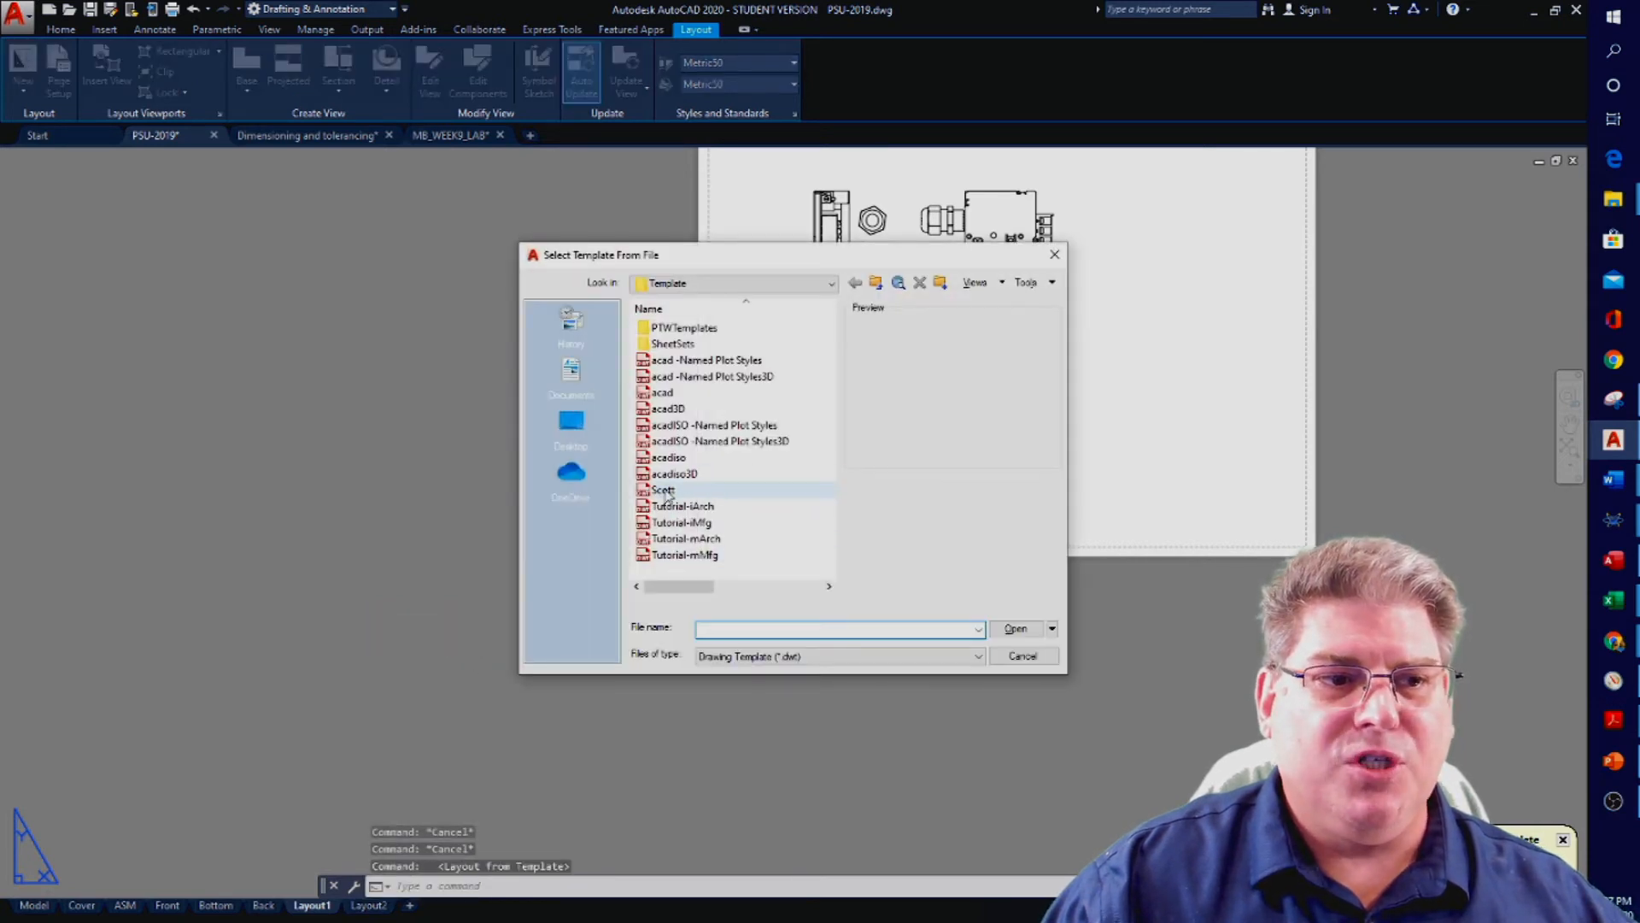
pyautogui.click(666, 493)
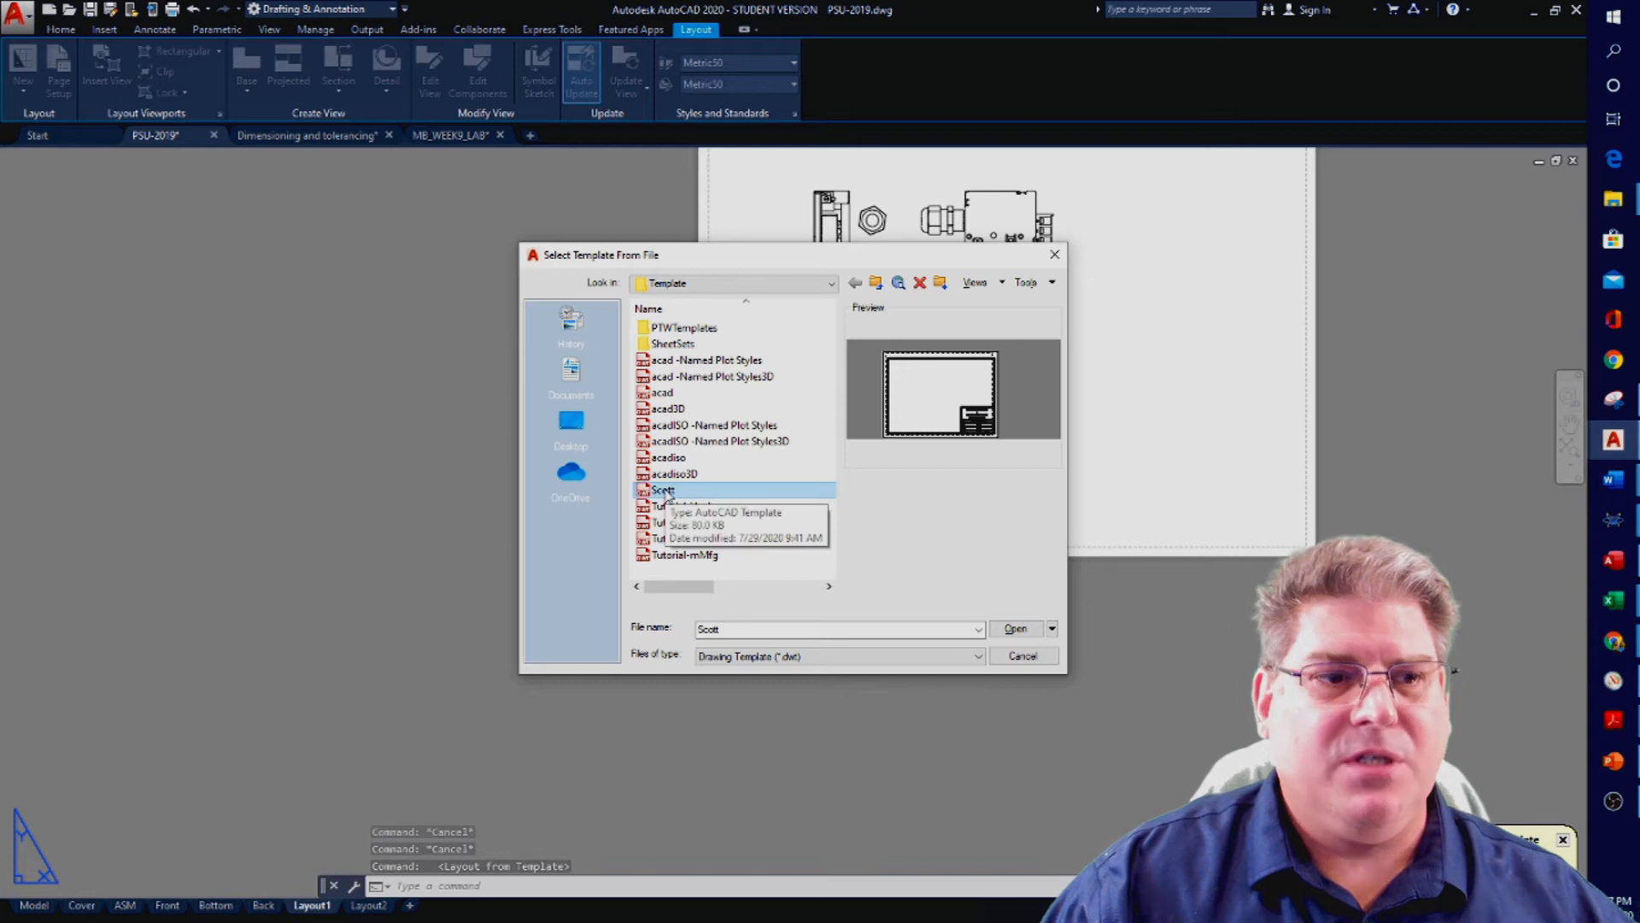
pyautogui.doubleClick(665, 494)
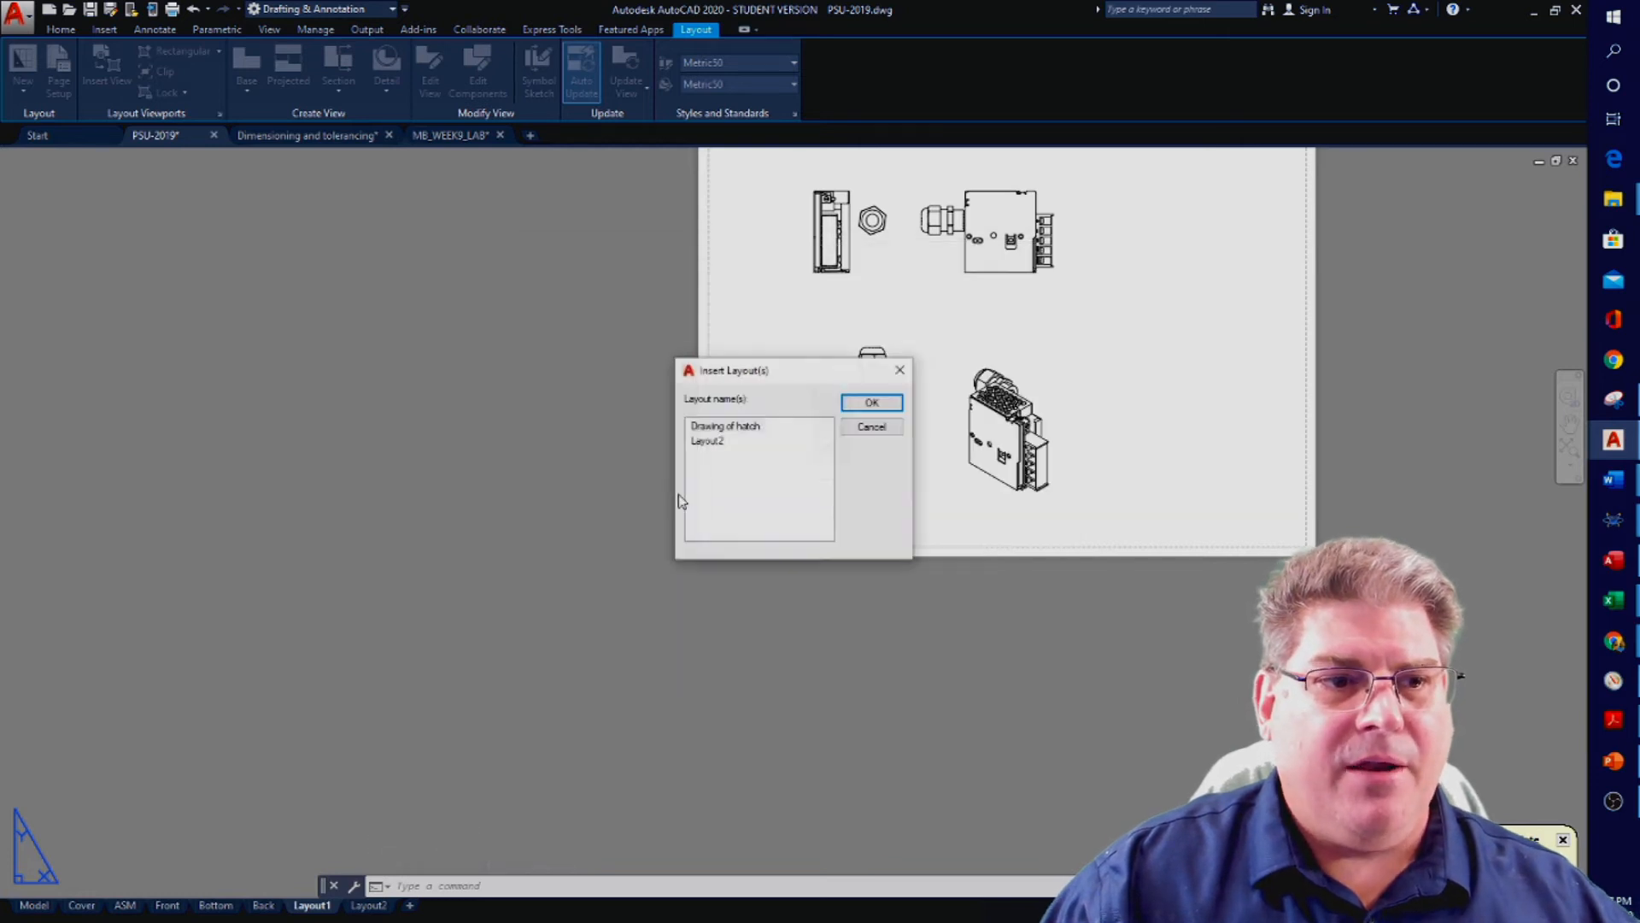
pyautogui.click(726, 425)
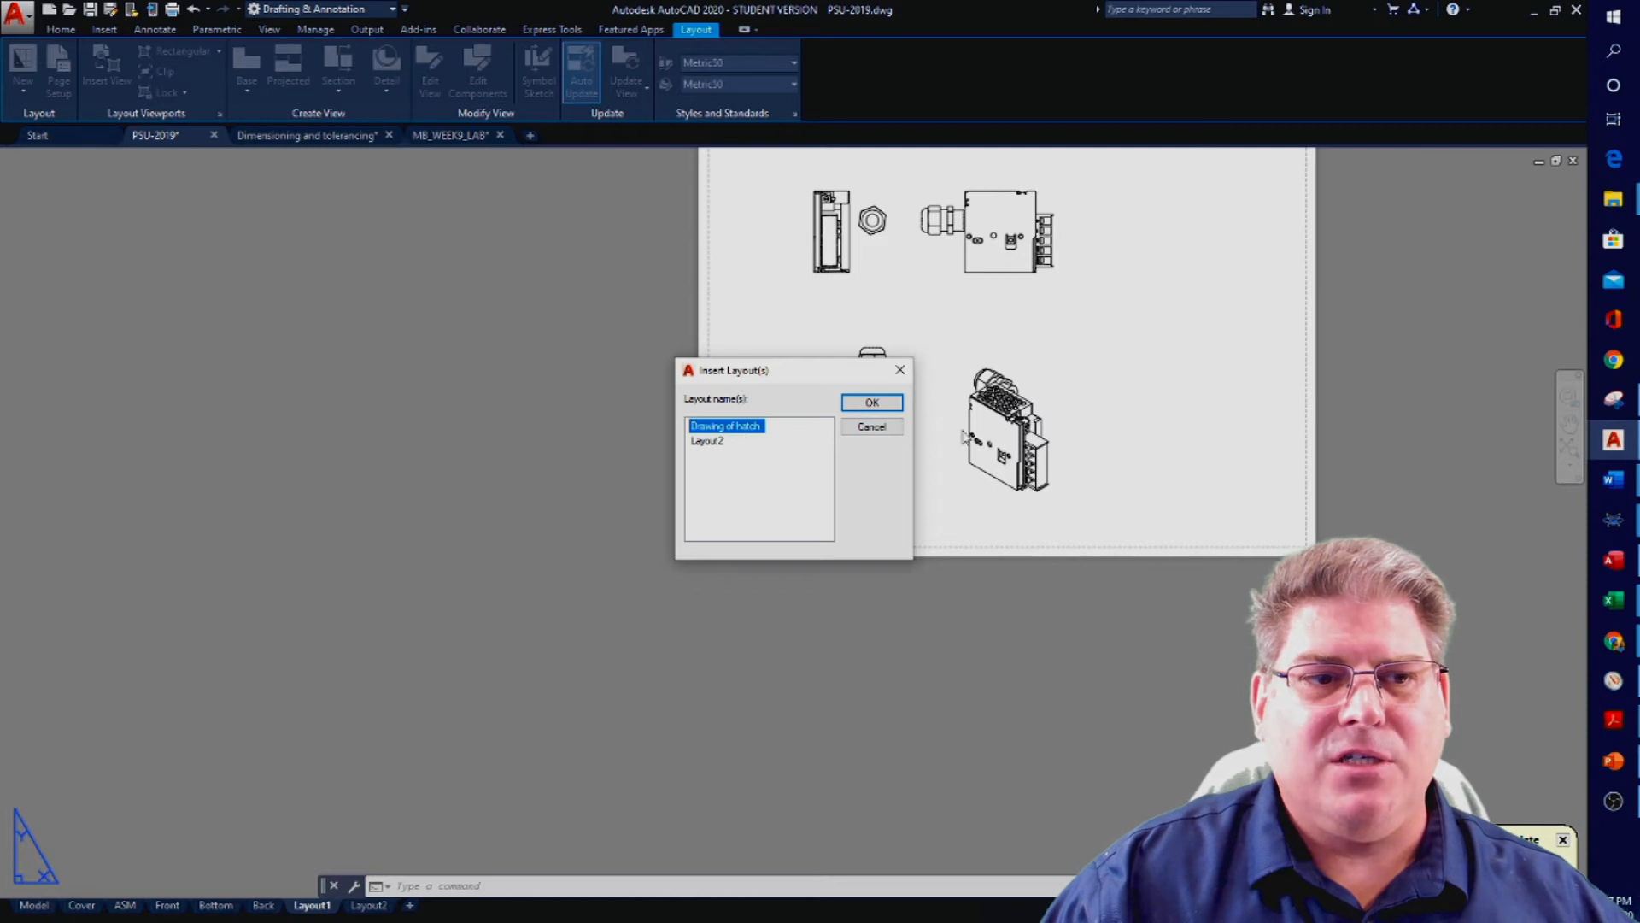
pyautogui.click(894, 403)
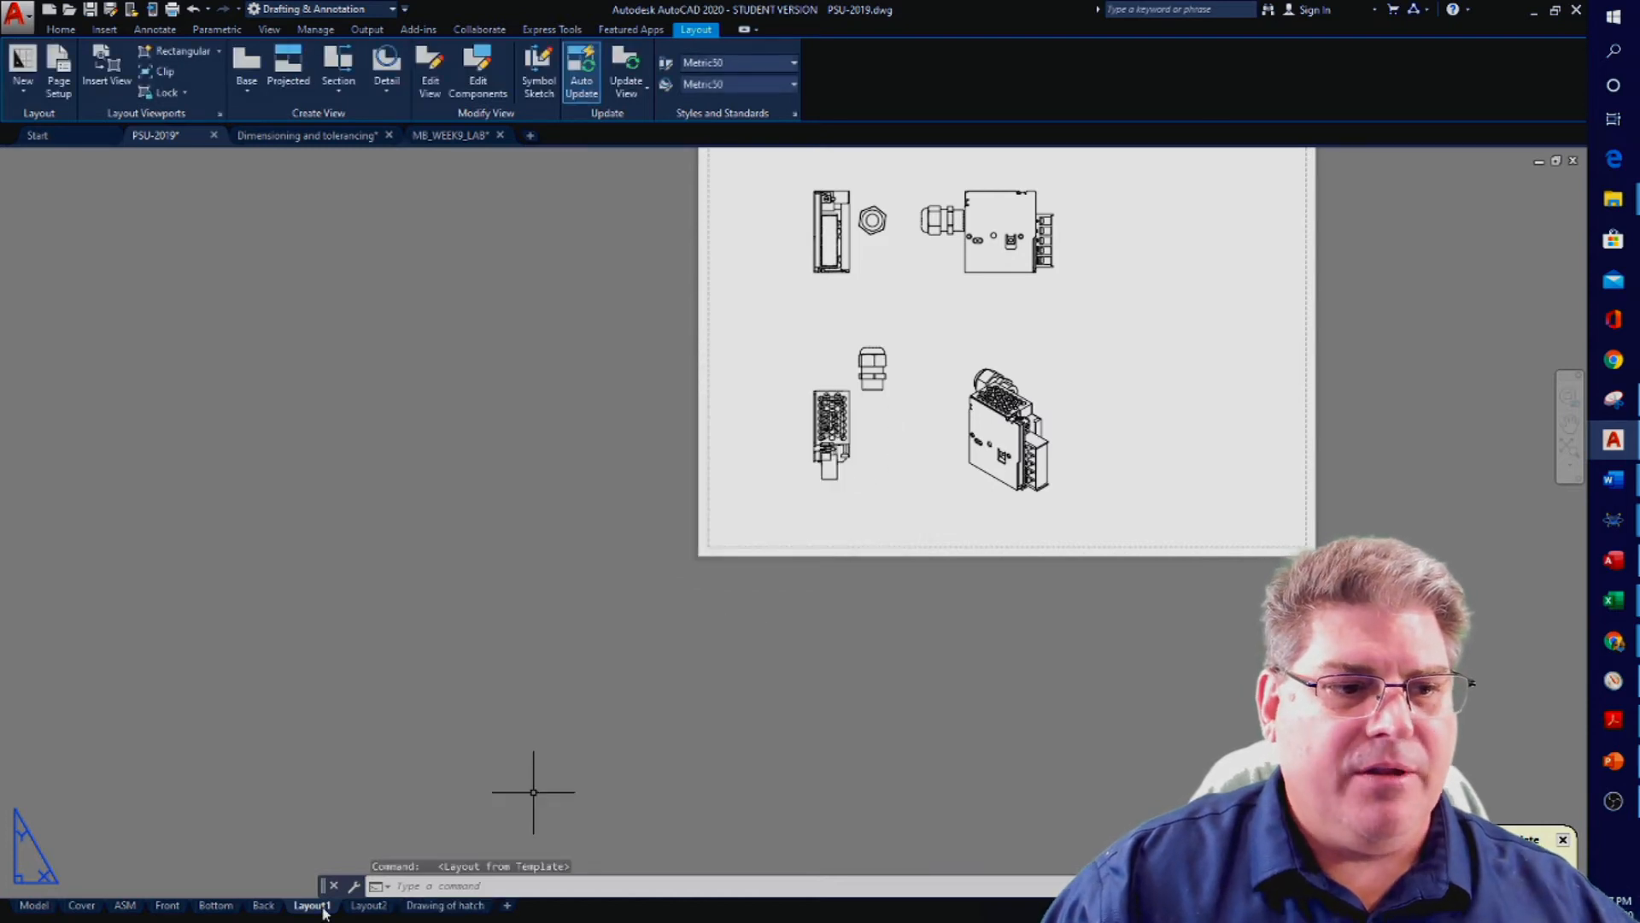
# Open the "Drawing of hatch" layout and delete the existing viewport that spans the drawing border
pyautogui.click(442, 905)
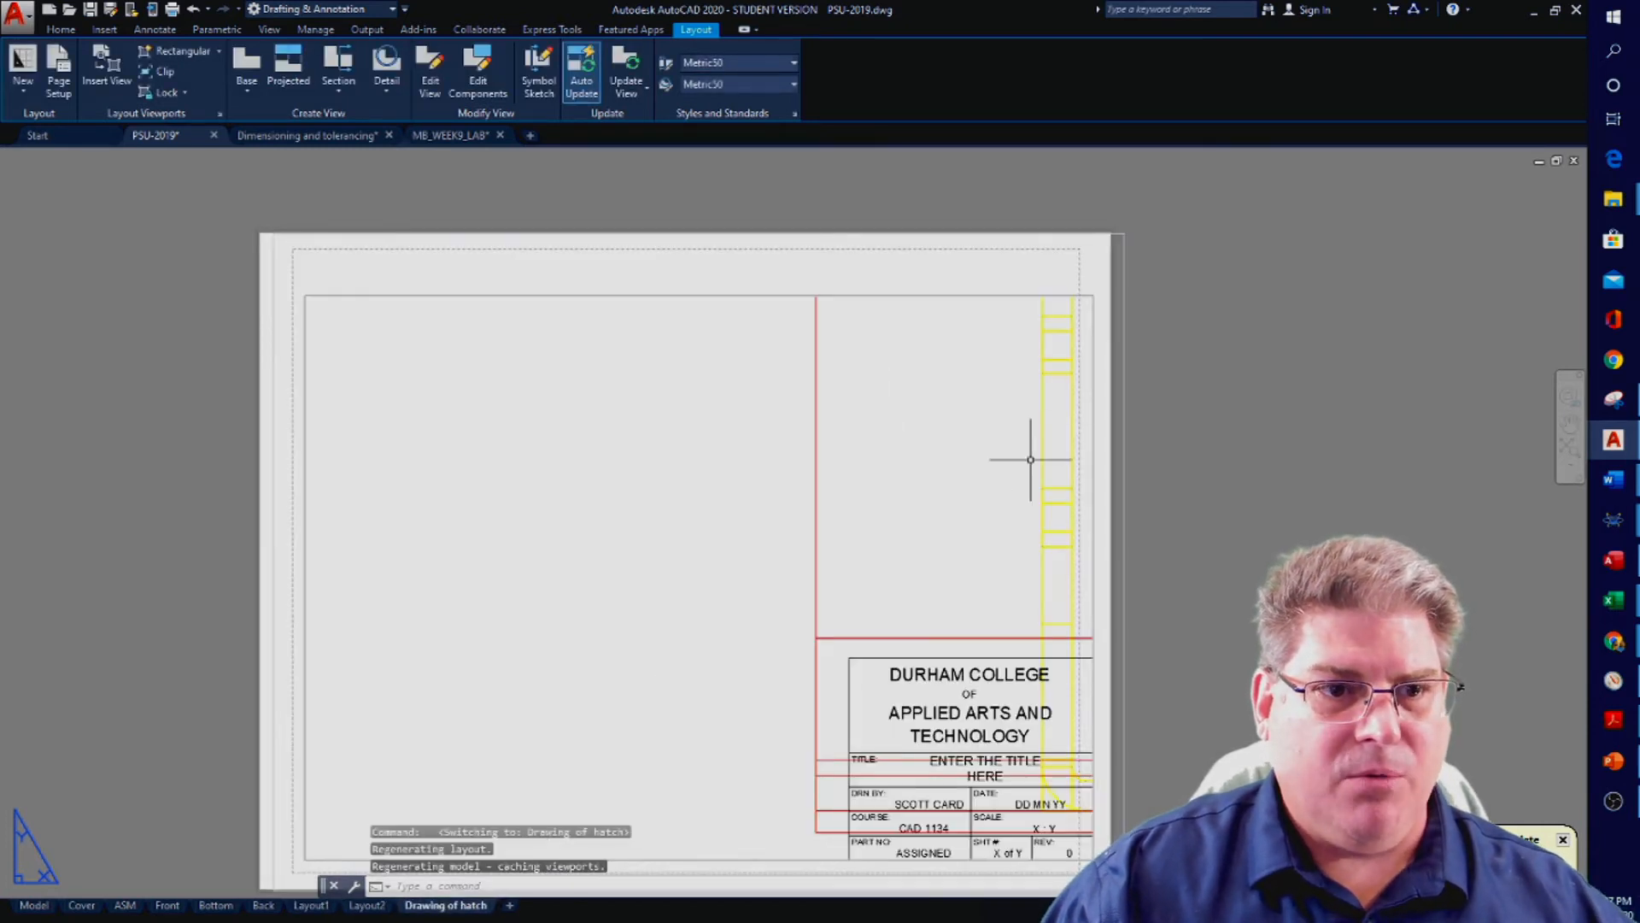
pyautogui.scroll(-3, 1111, 479)
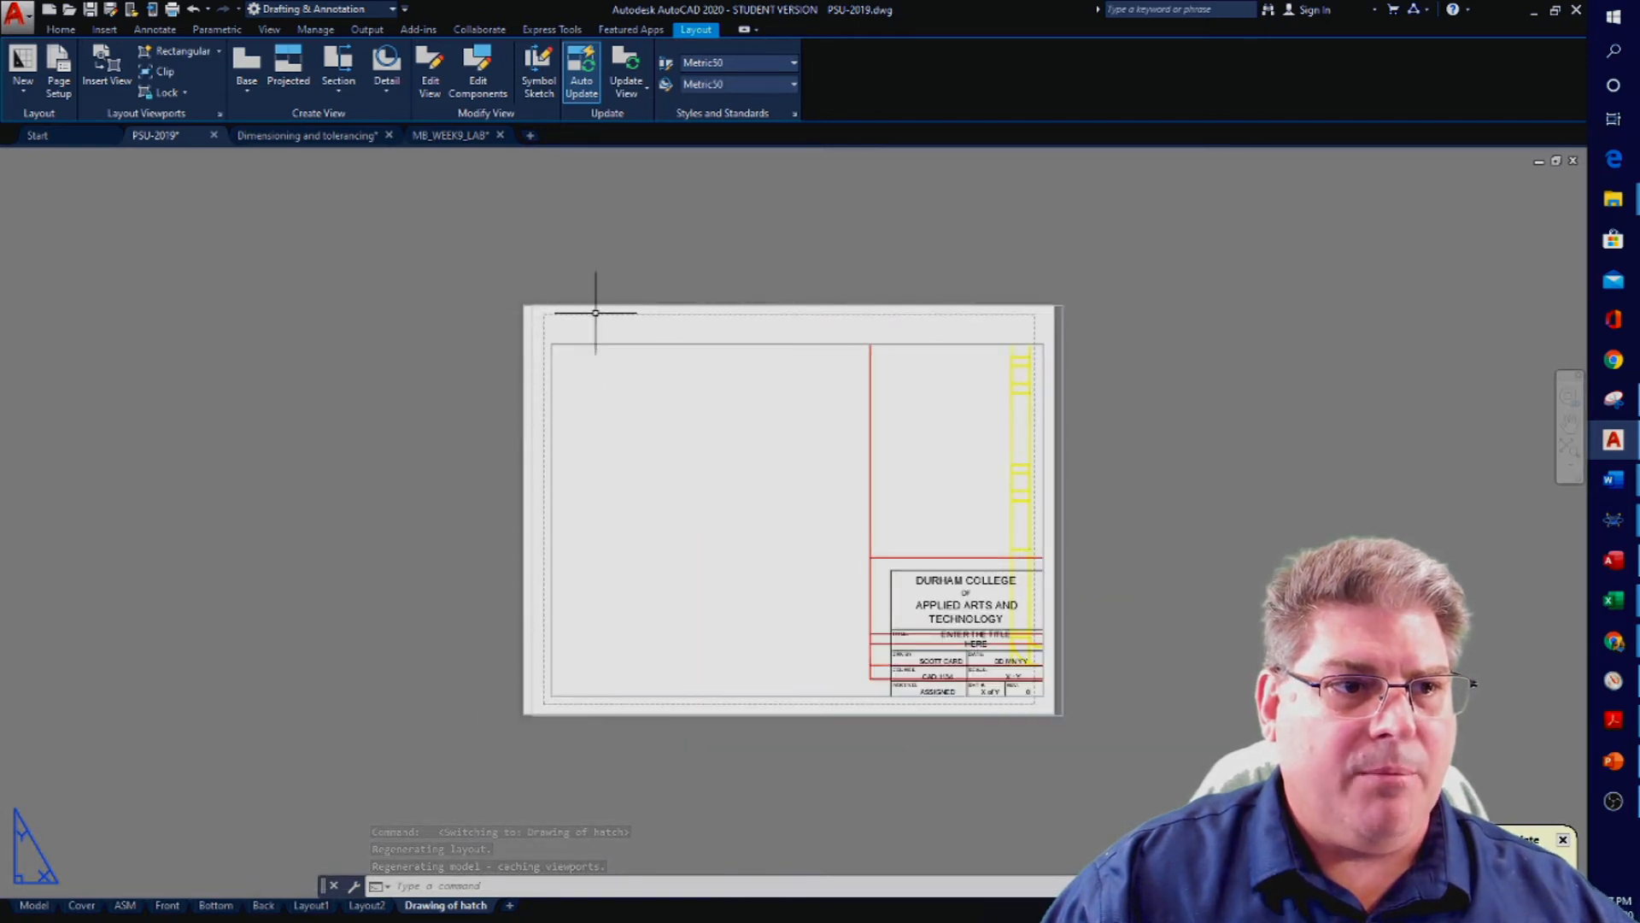
pyautogui.click(596, 344)
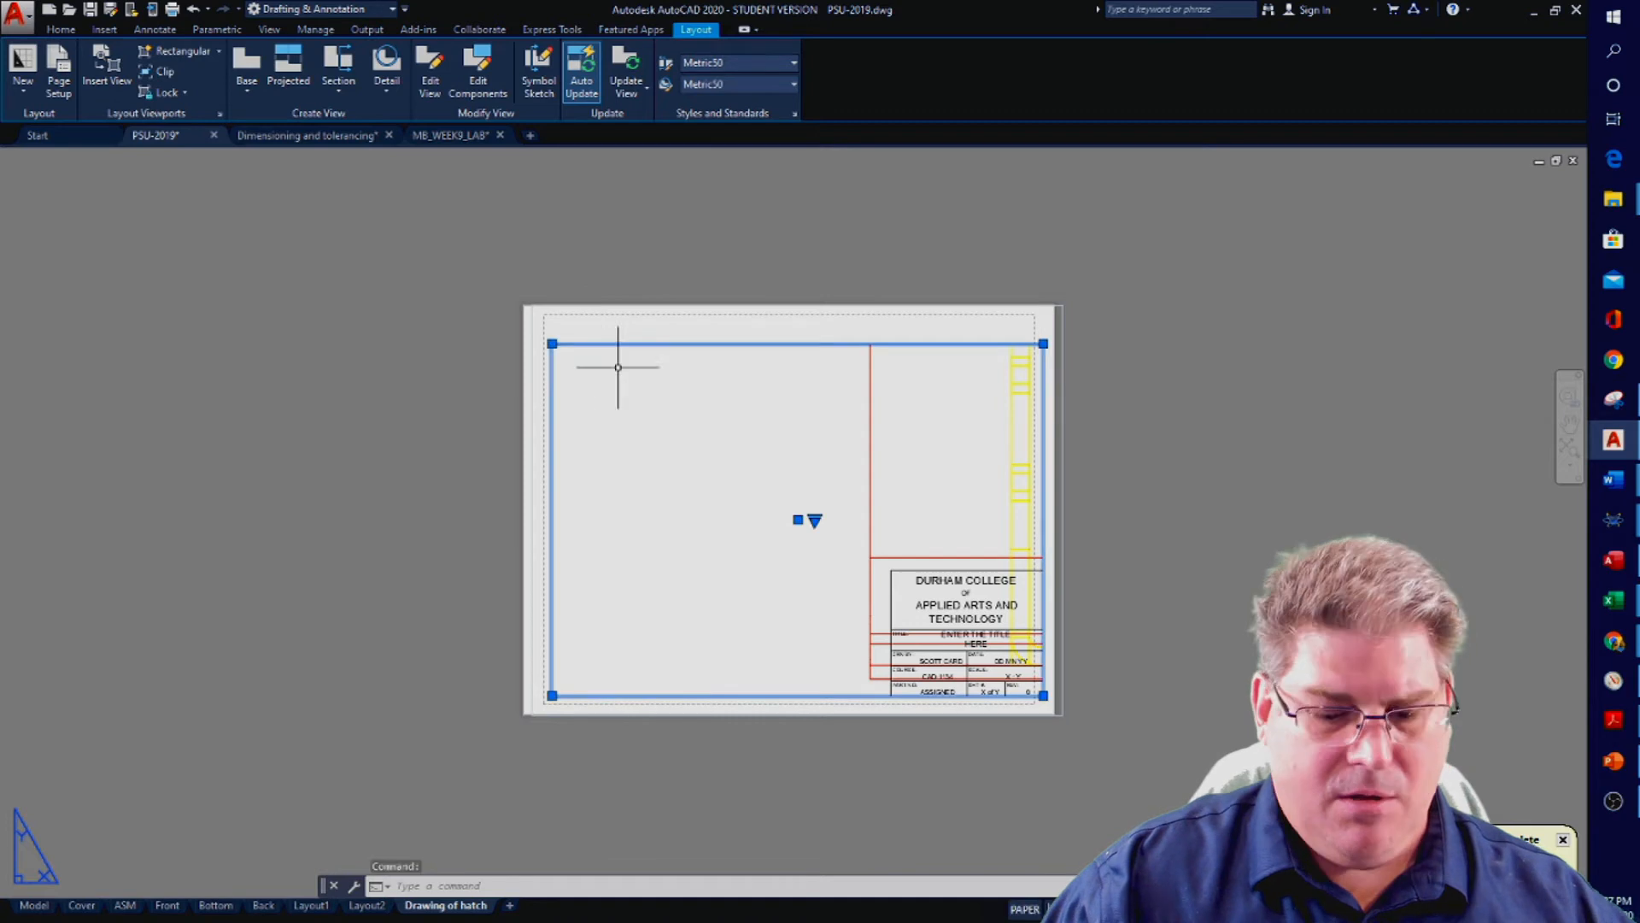
pyautogui.press('Delete')
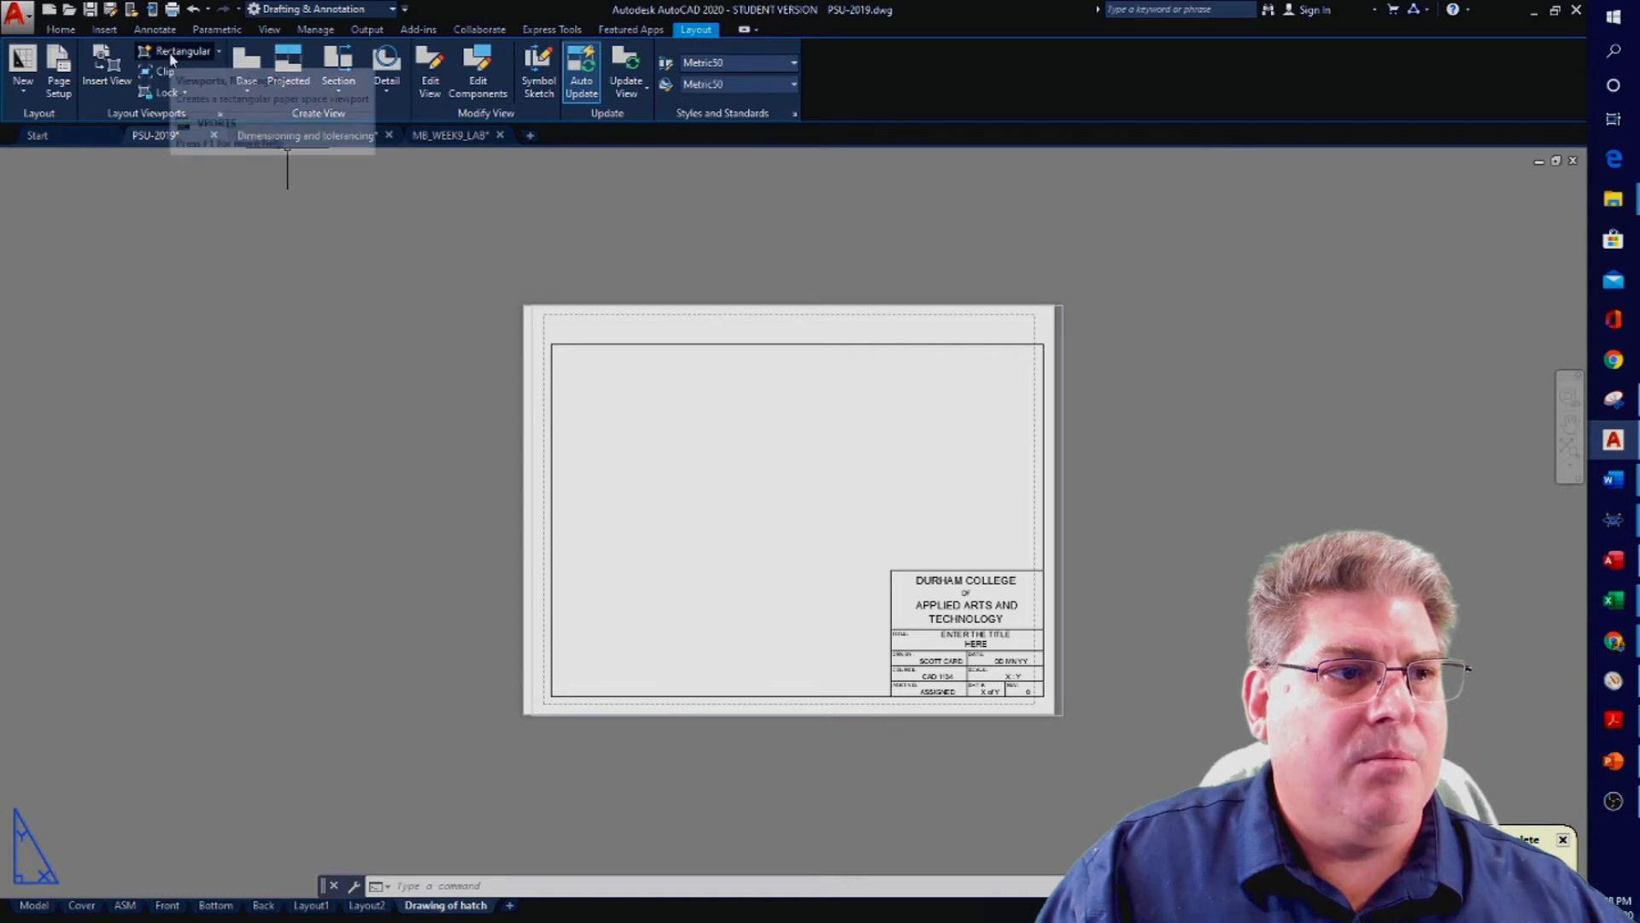
# Create a rectangular viewport from corner to corner of the drawing border
pyautogui.click(173, 53)
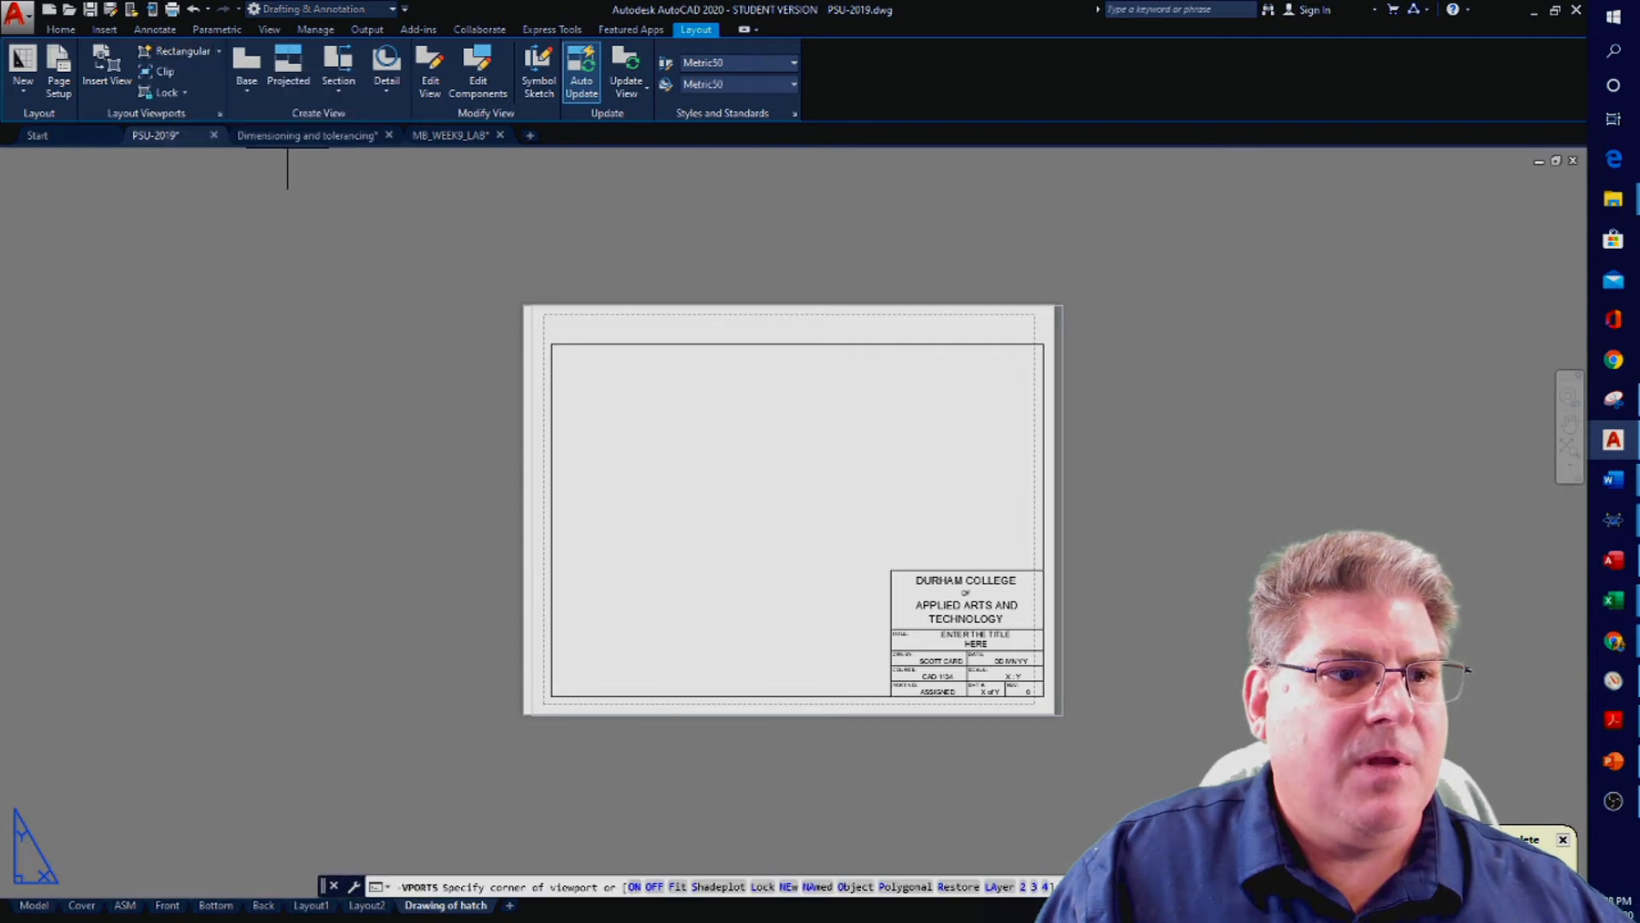
pyautogui.click(551, 344)
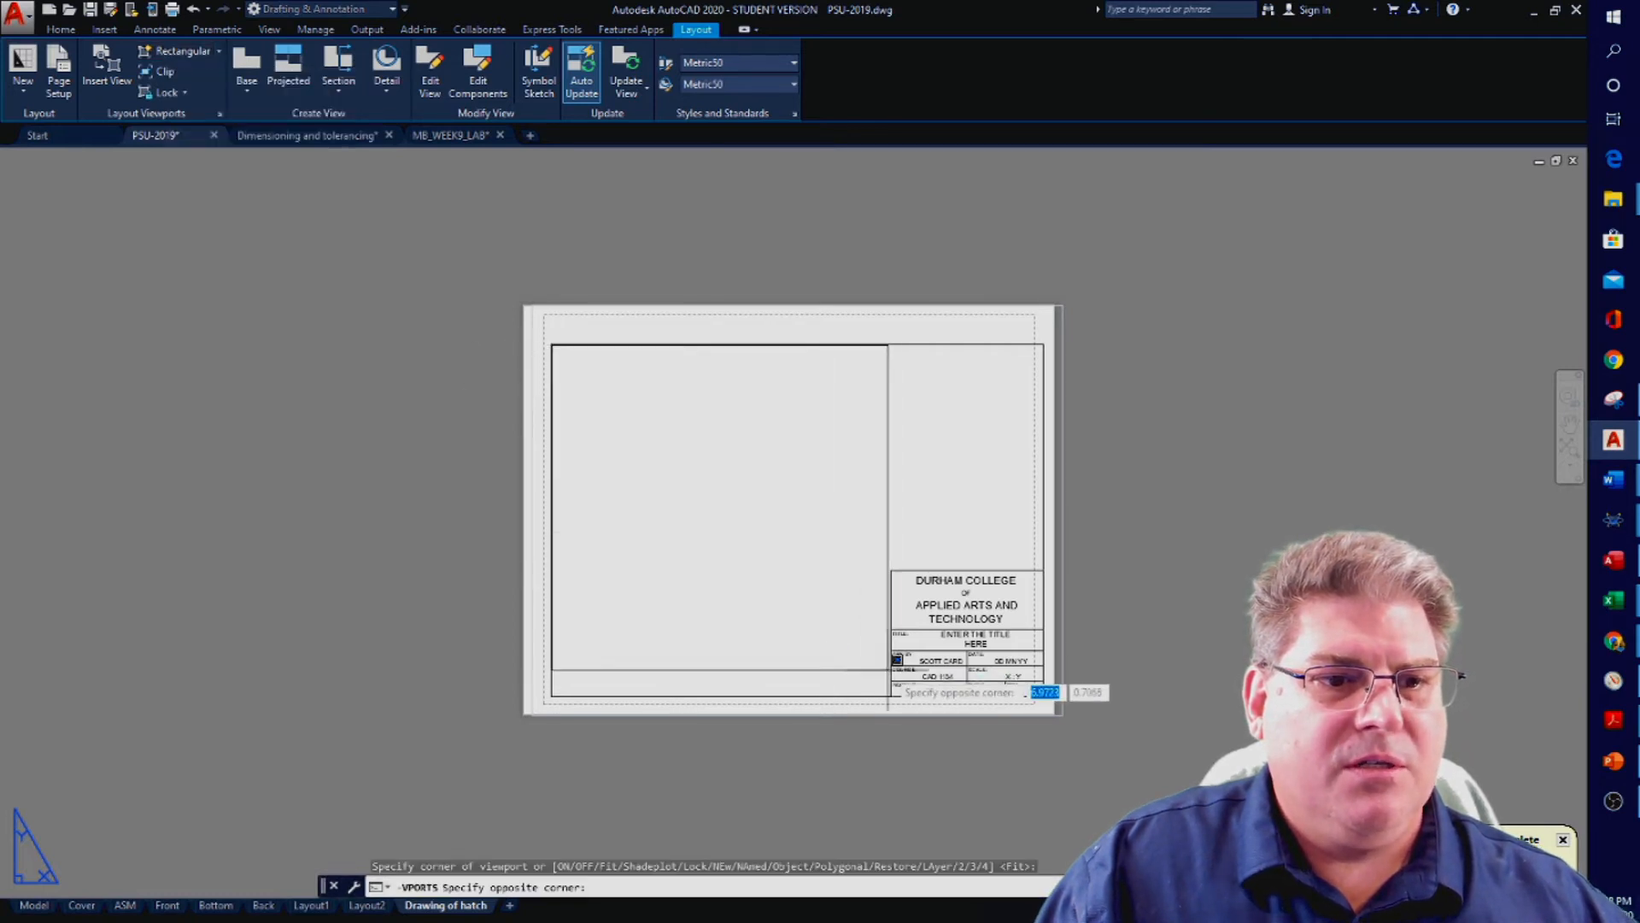
pyautogui.click(1043, 694)
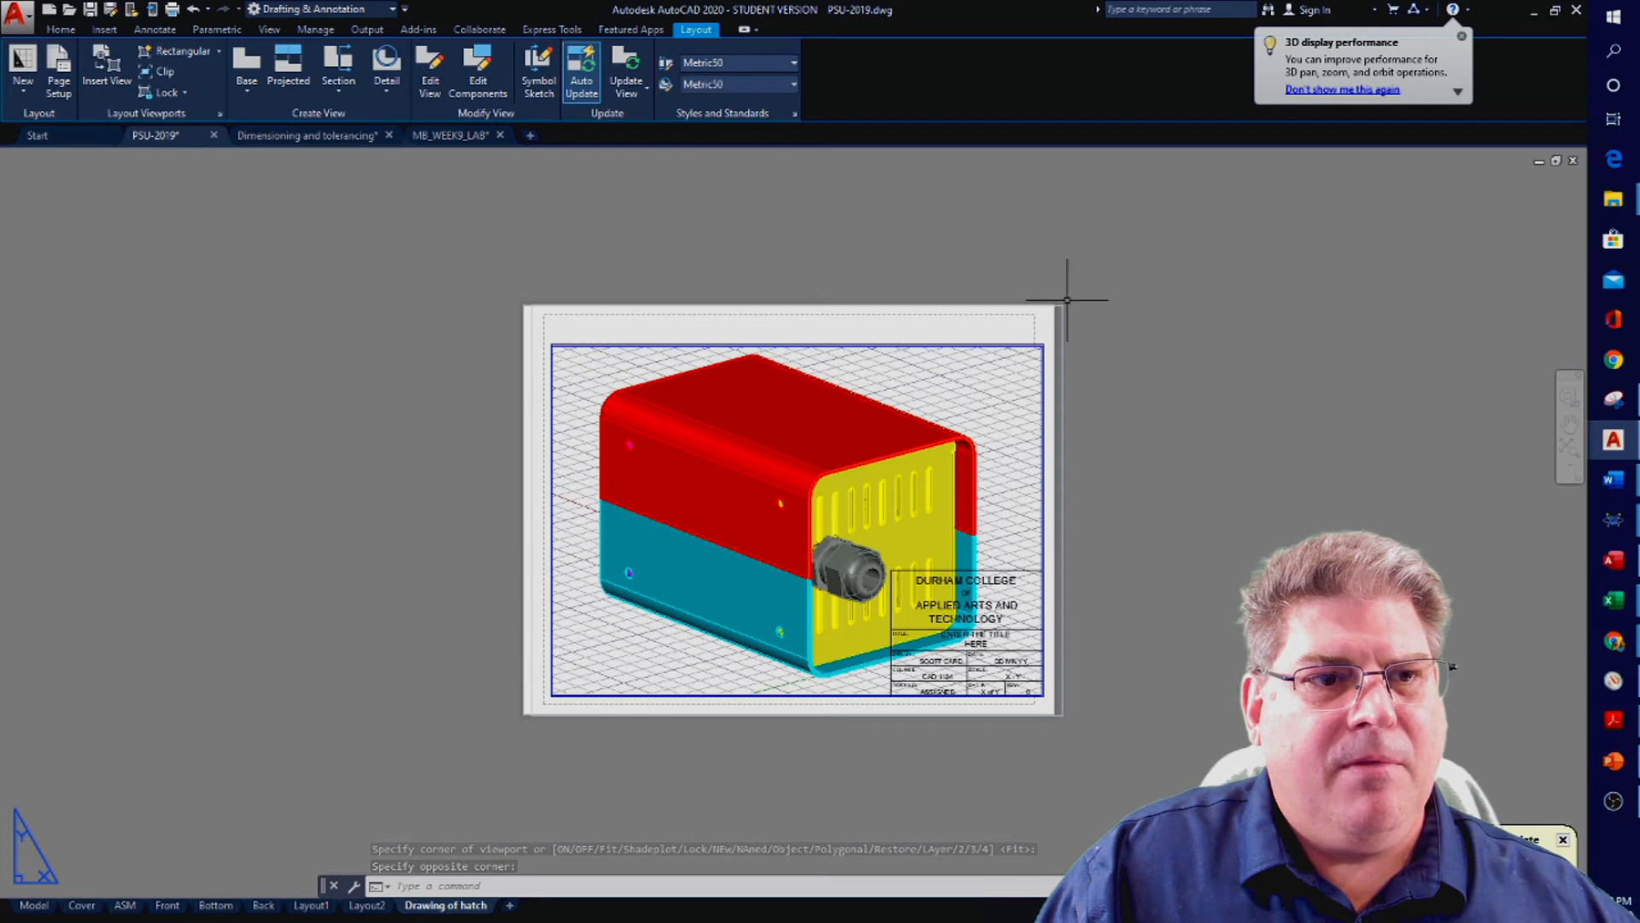
# Turn the model in the new viewport to its Left view, enlarge it left of the title block, and return to paper space
pyautogui.doubleClick(934, 385)
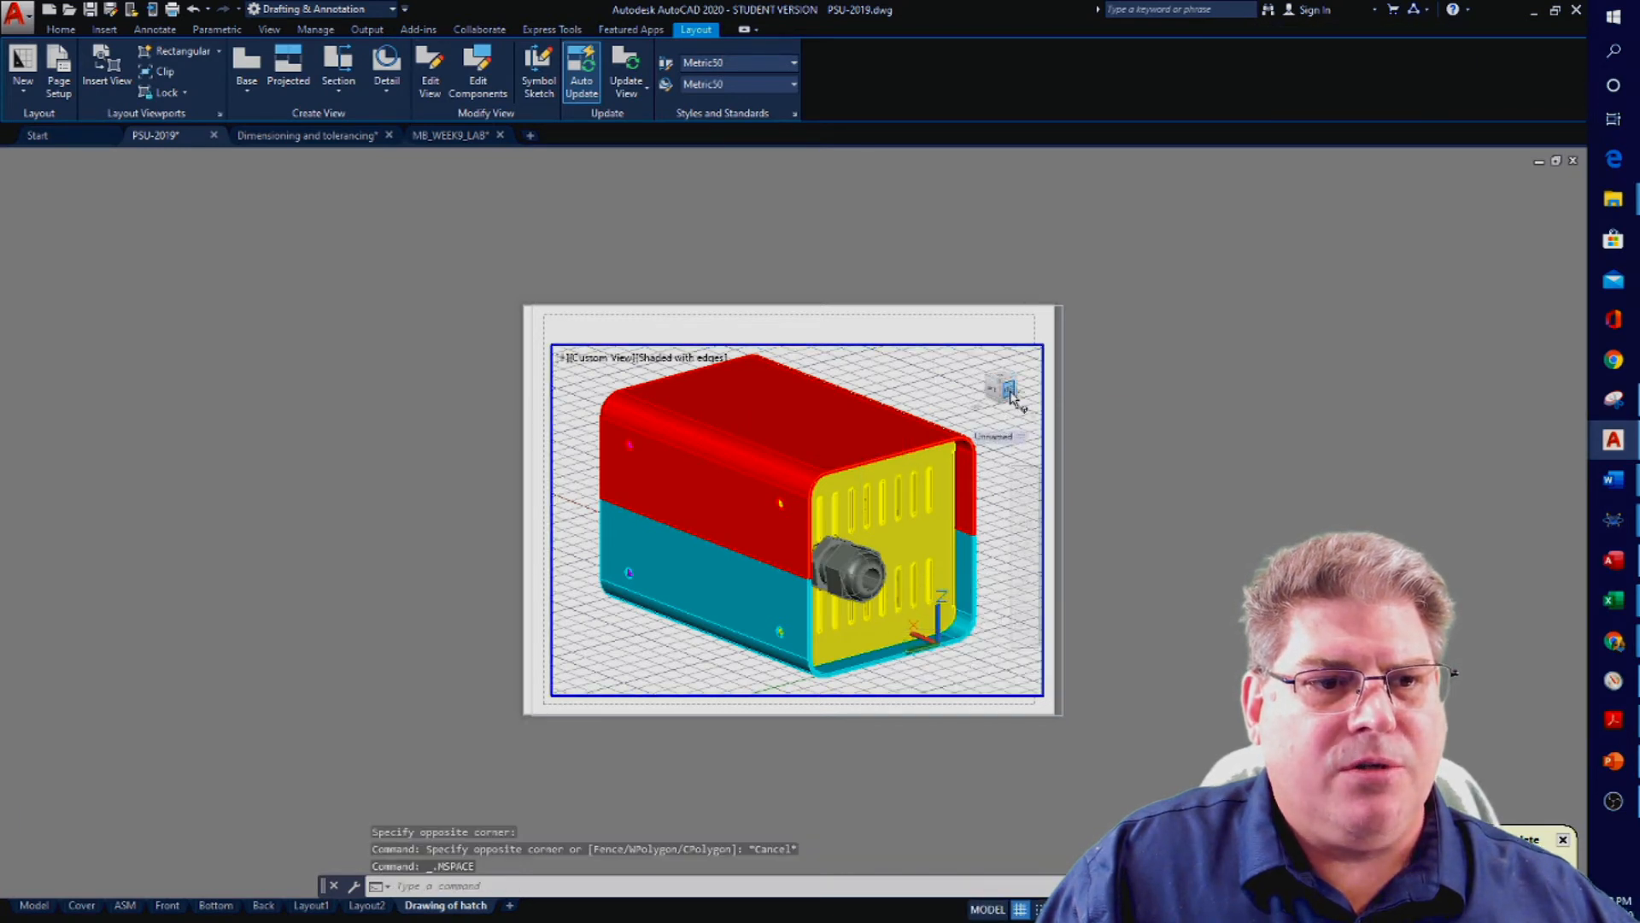
pyautogui.click(1009, 392)
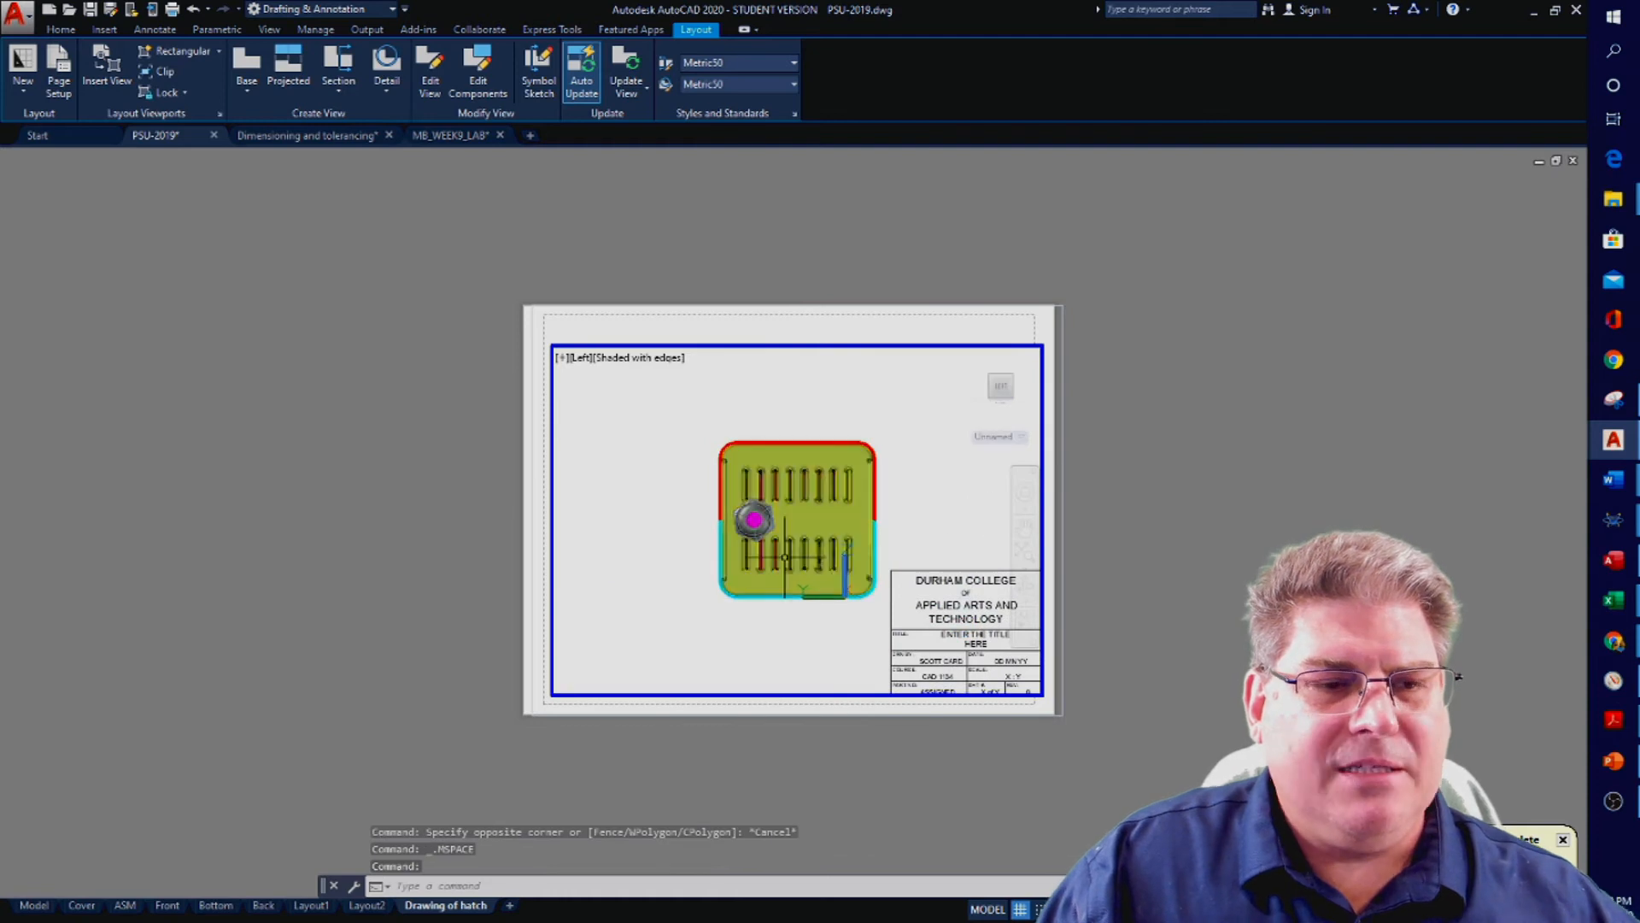
pyautogui.scroll(3, 808, 518)
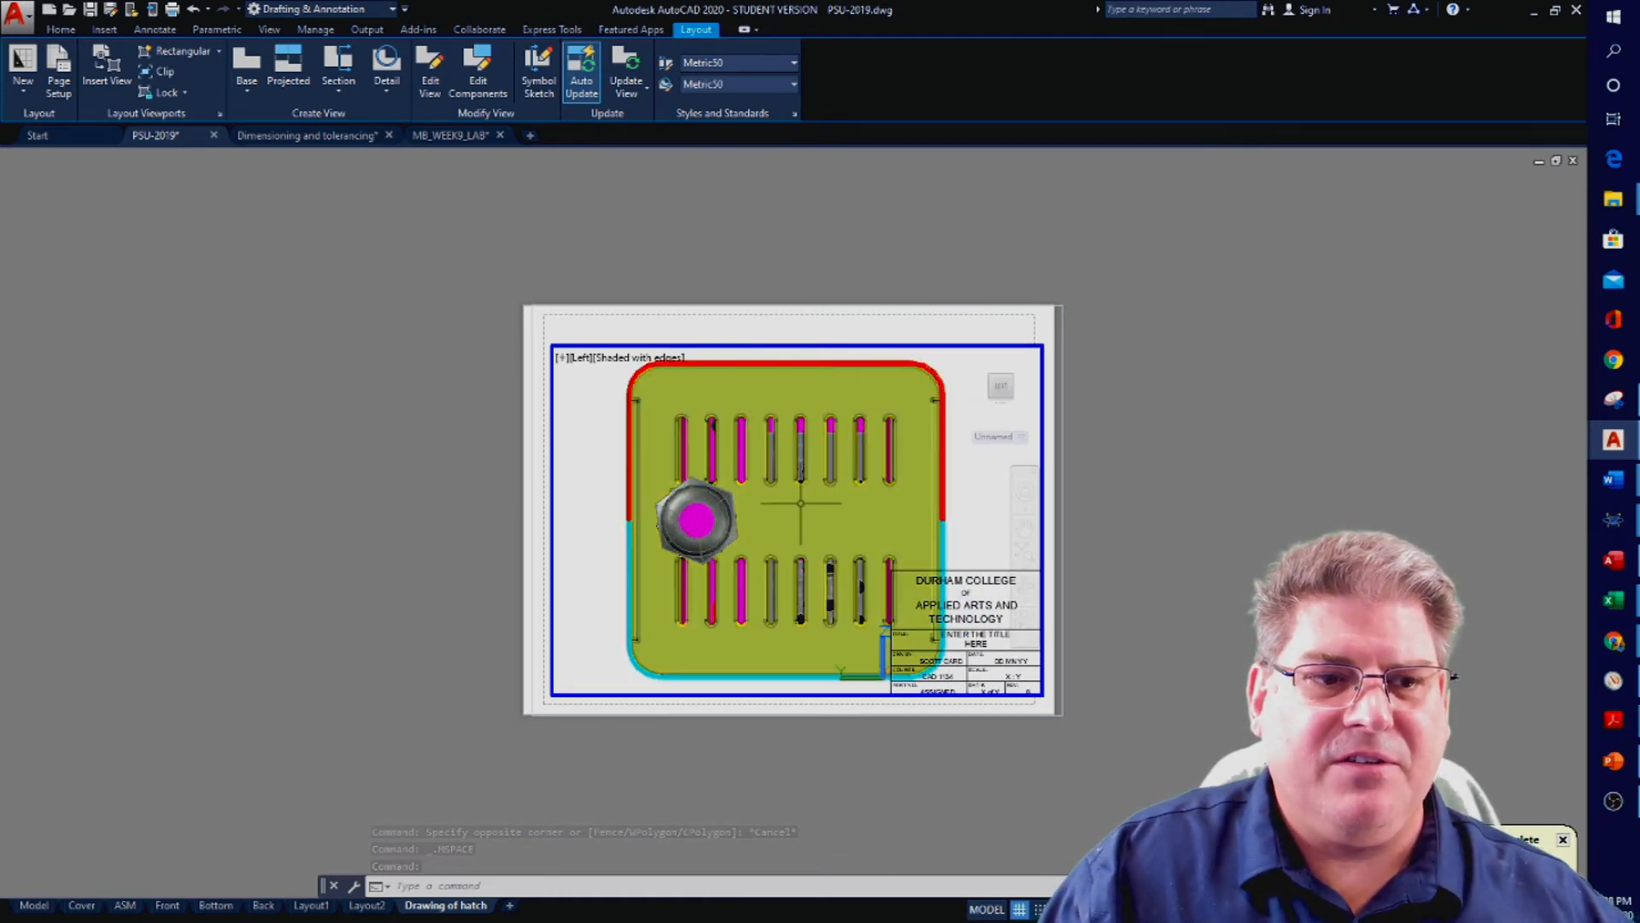
pyautogui.scroll(-2, 782, 463)
pyautogui.moveTo(795, 469); pyautogui.dragTo(774, 472, button='middle')
pyautogui.press('Escape')
pyautogui.press('Escape')
pyautogui.press('Escape')
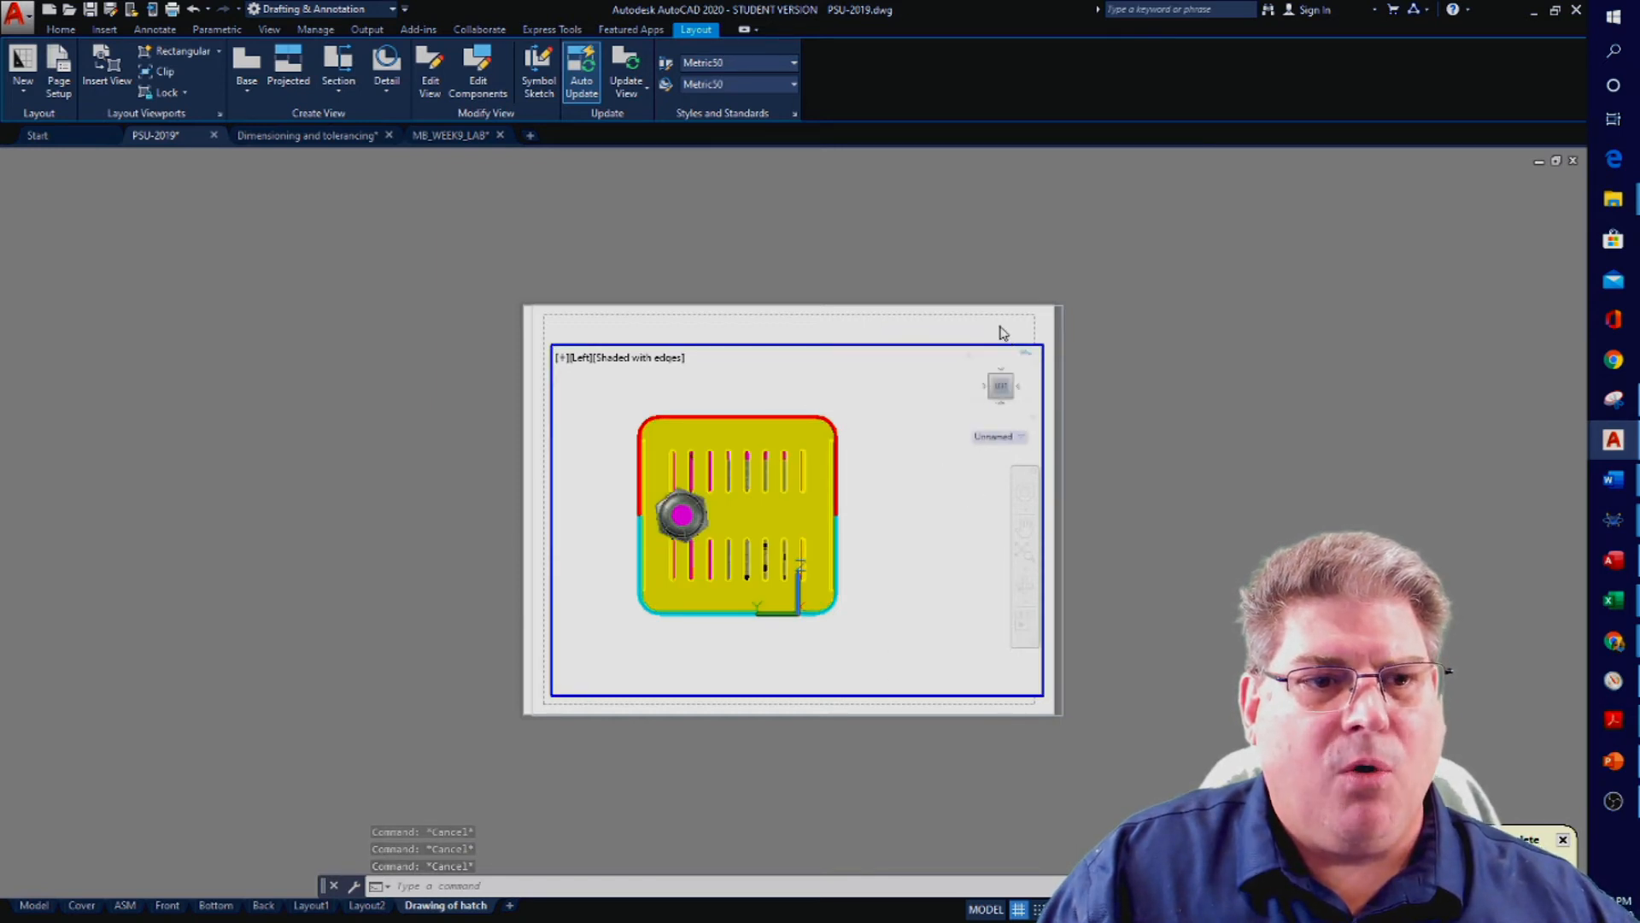
pyautogui.doubleClick(1002, 328)
pyautogui.press('Escape')
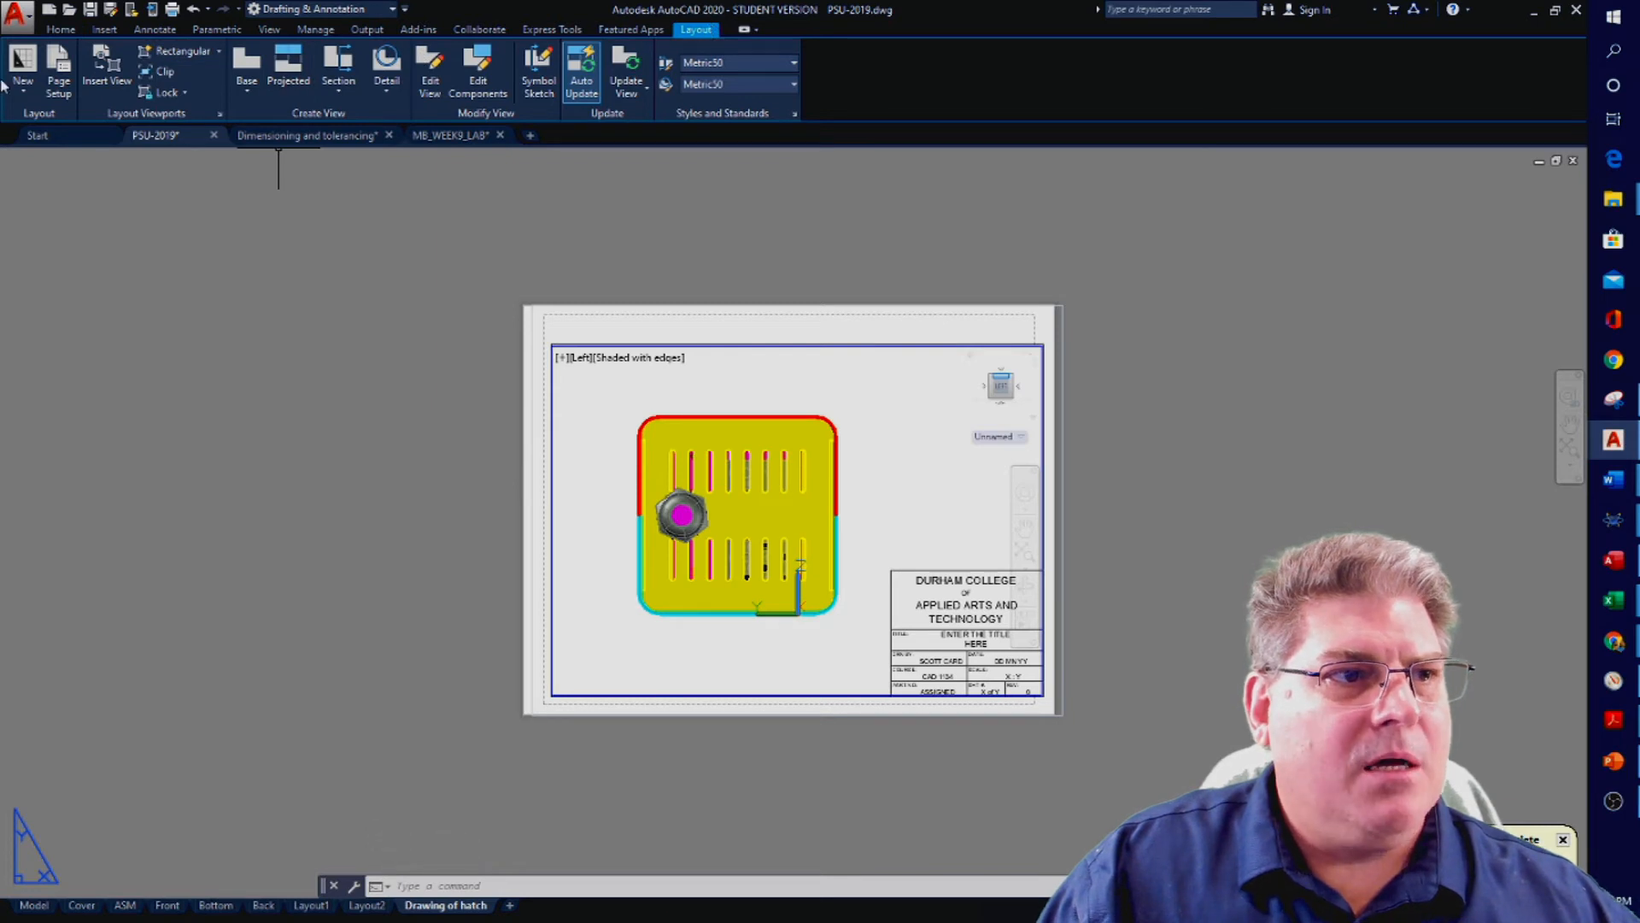
# Bring up the layer properties and widen the New VP Freeze and VP Freeze columns until their headings are readable
pyautogui.click(77, 35)
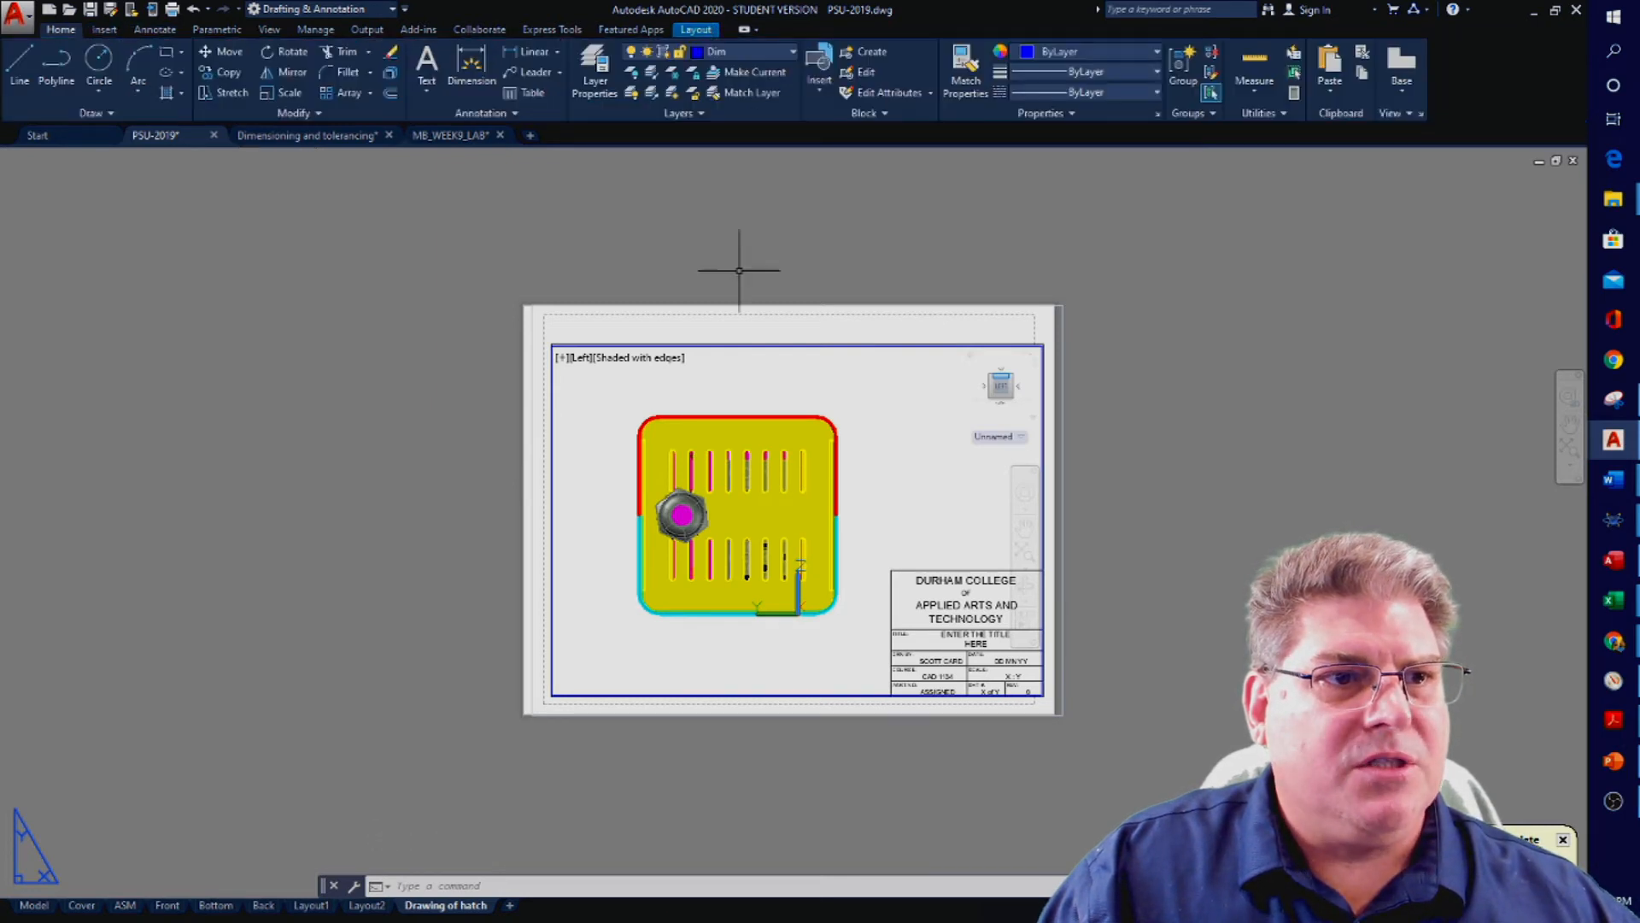
pyautogui.click(593, 72)
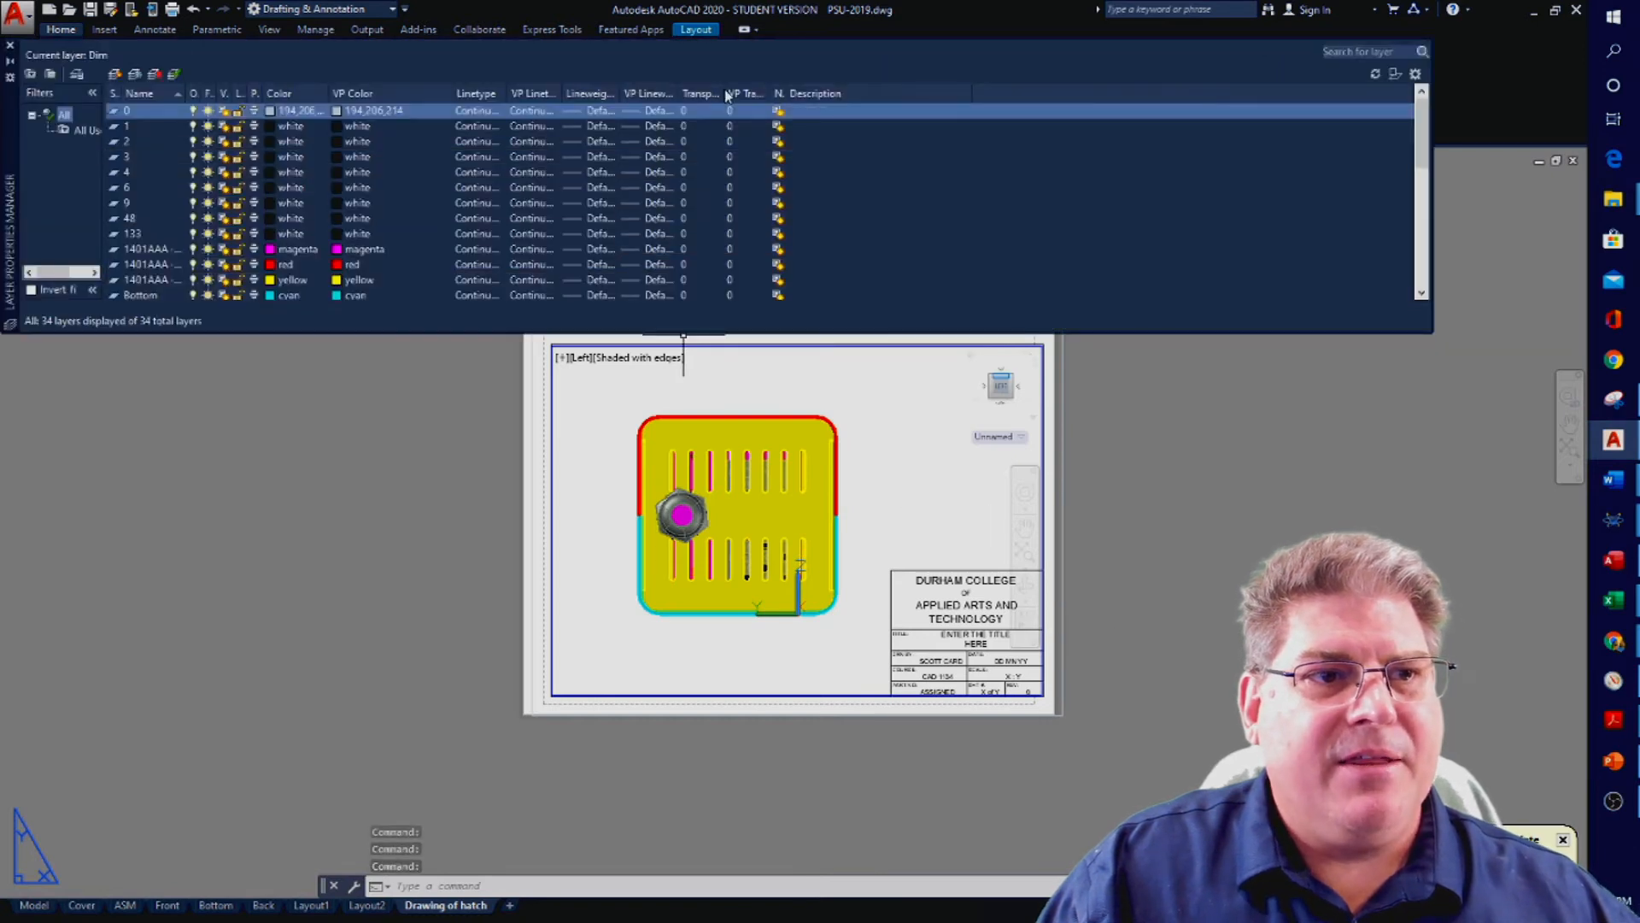
pyautogui.moveTo(766, 92)
pyautogui.mouseDown()
pyautogui.moveTo(845, 92)
pyautogui.moveTo(766, 92)
pyautogui.mouseUp()
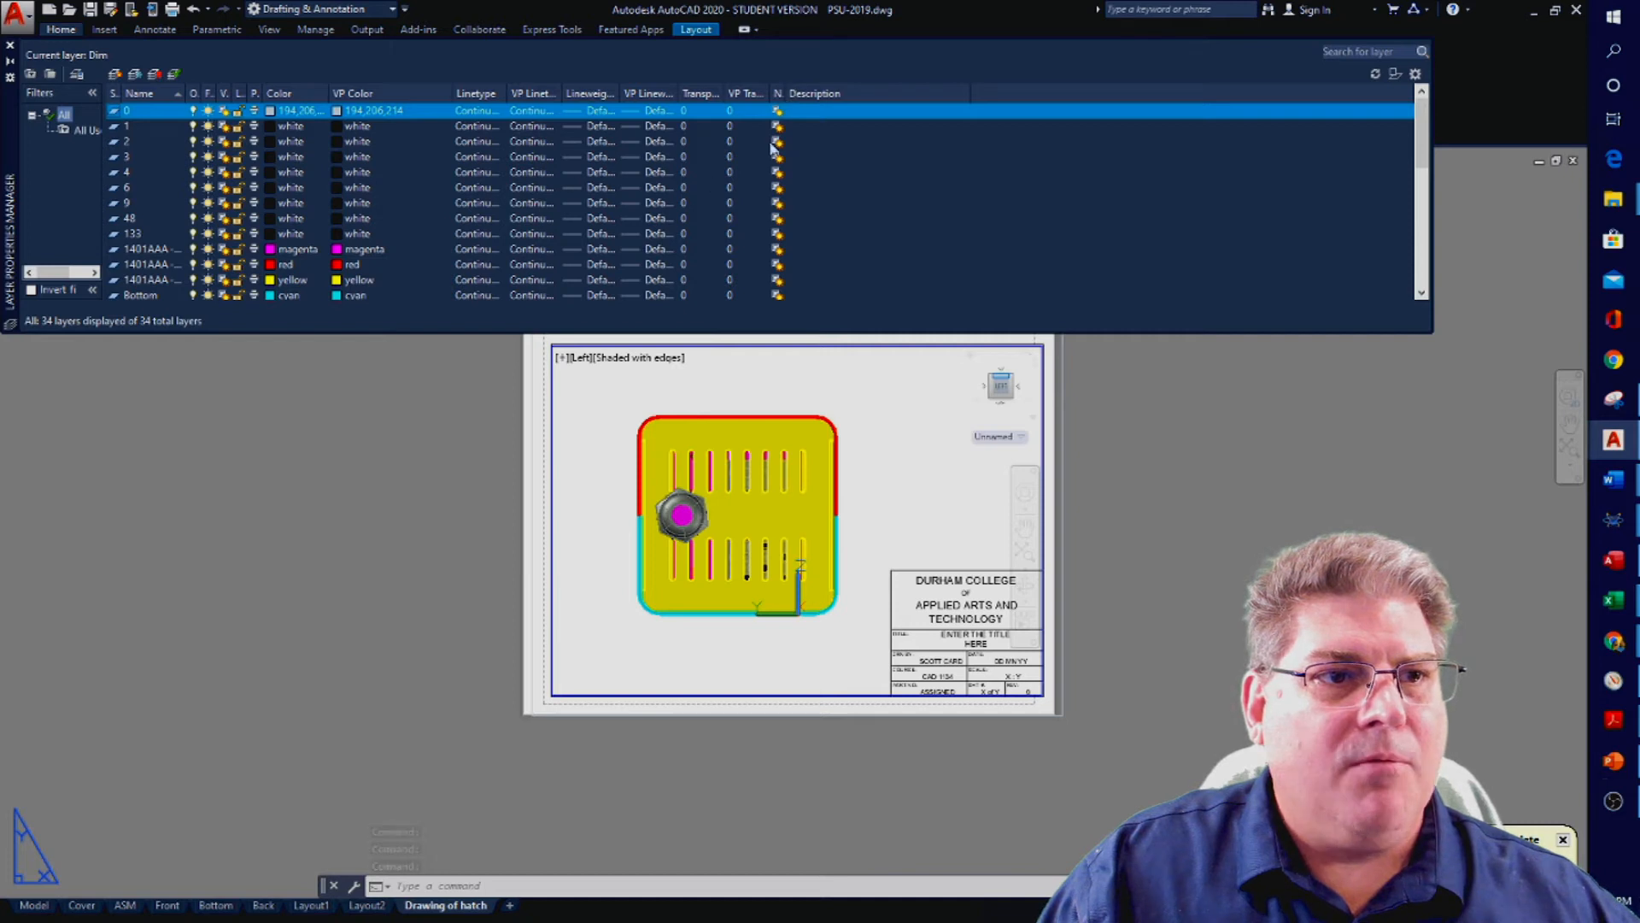
pyautogui.moveTo(785, 92); pyautogui.dragTo(886, 92)
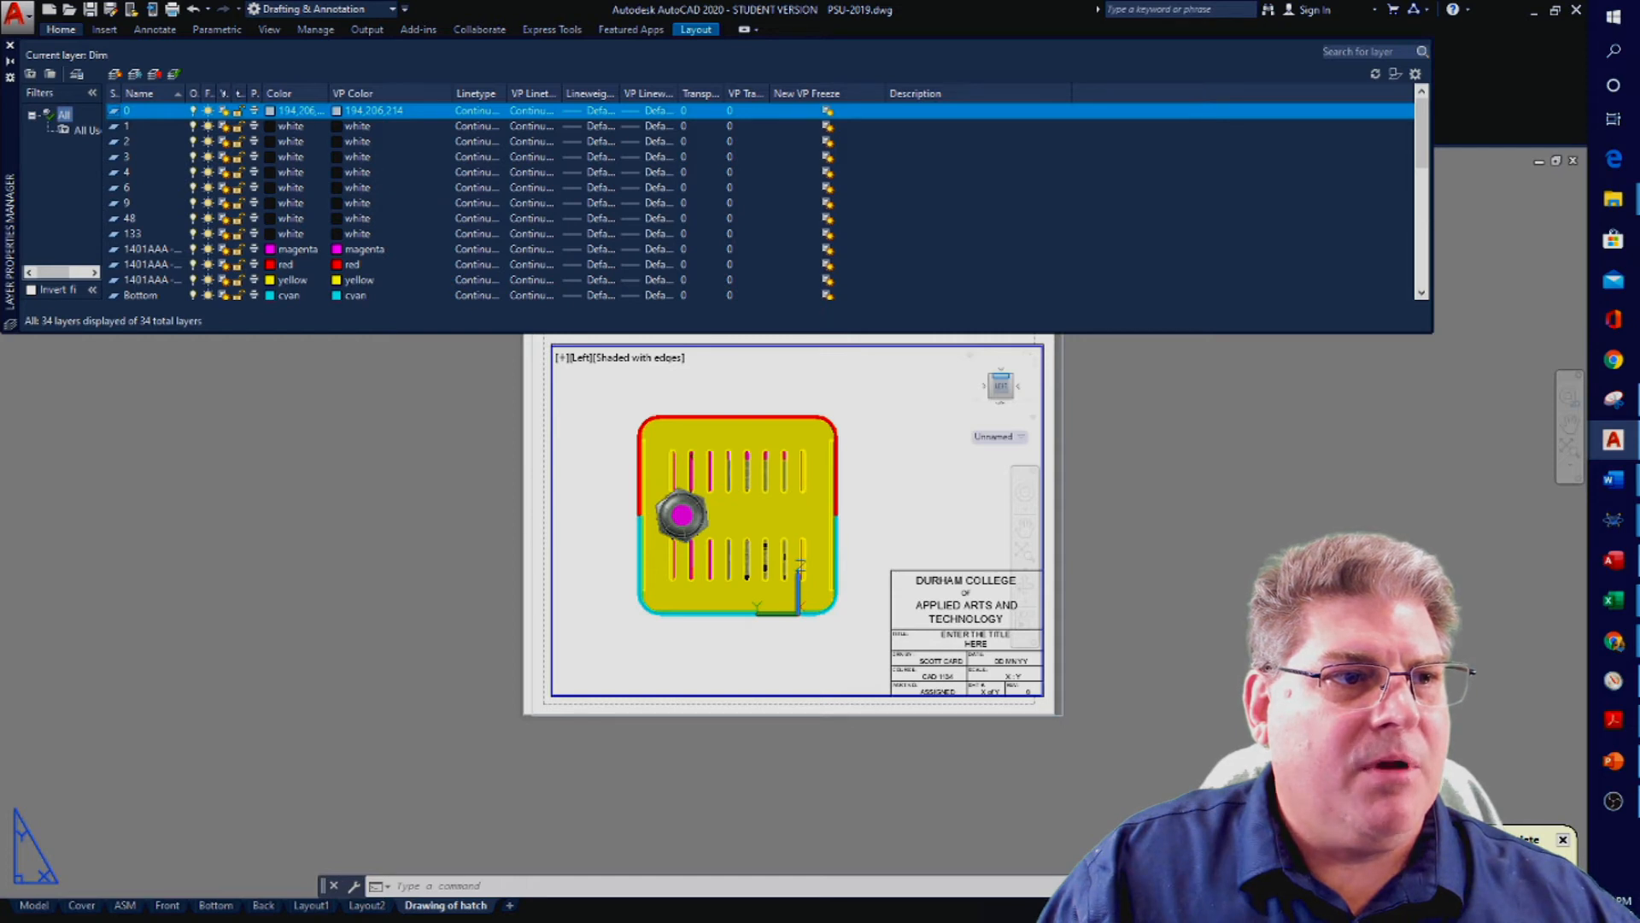
pyautogui.moveTo(292, 93); pyautogui.dragTo(297, 93)
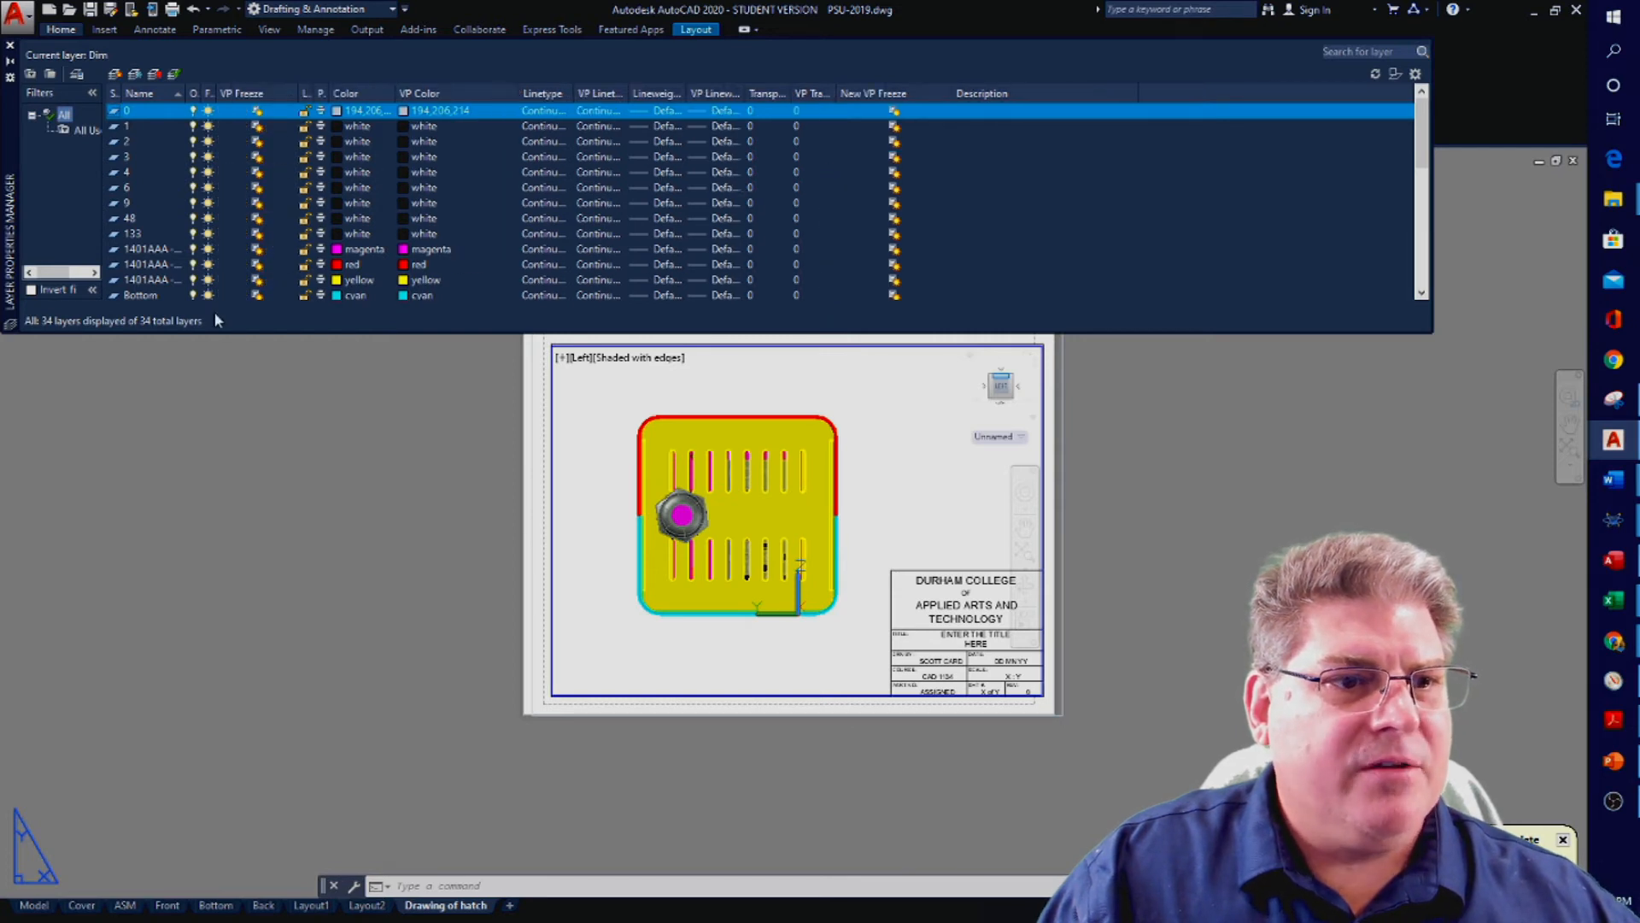
# Activate model space inside the viewport that shows the end panel
pyautogui.click(776, 485)
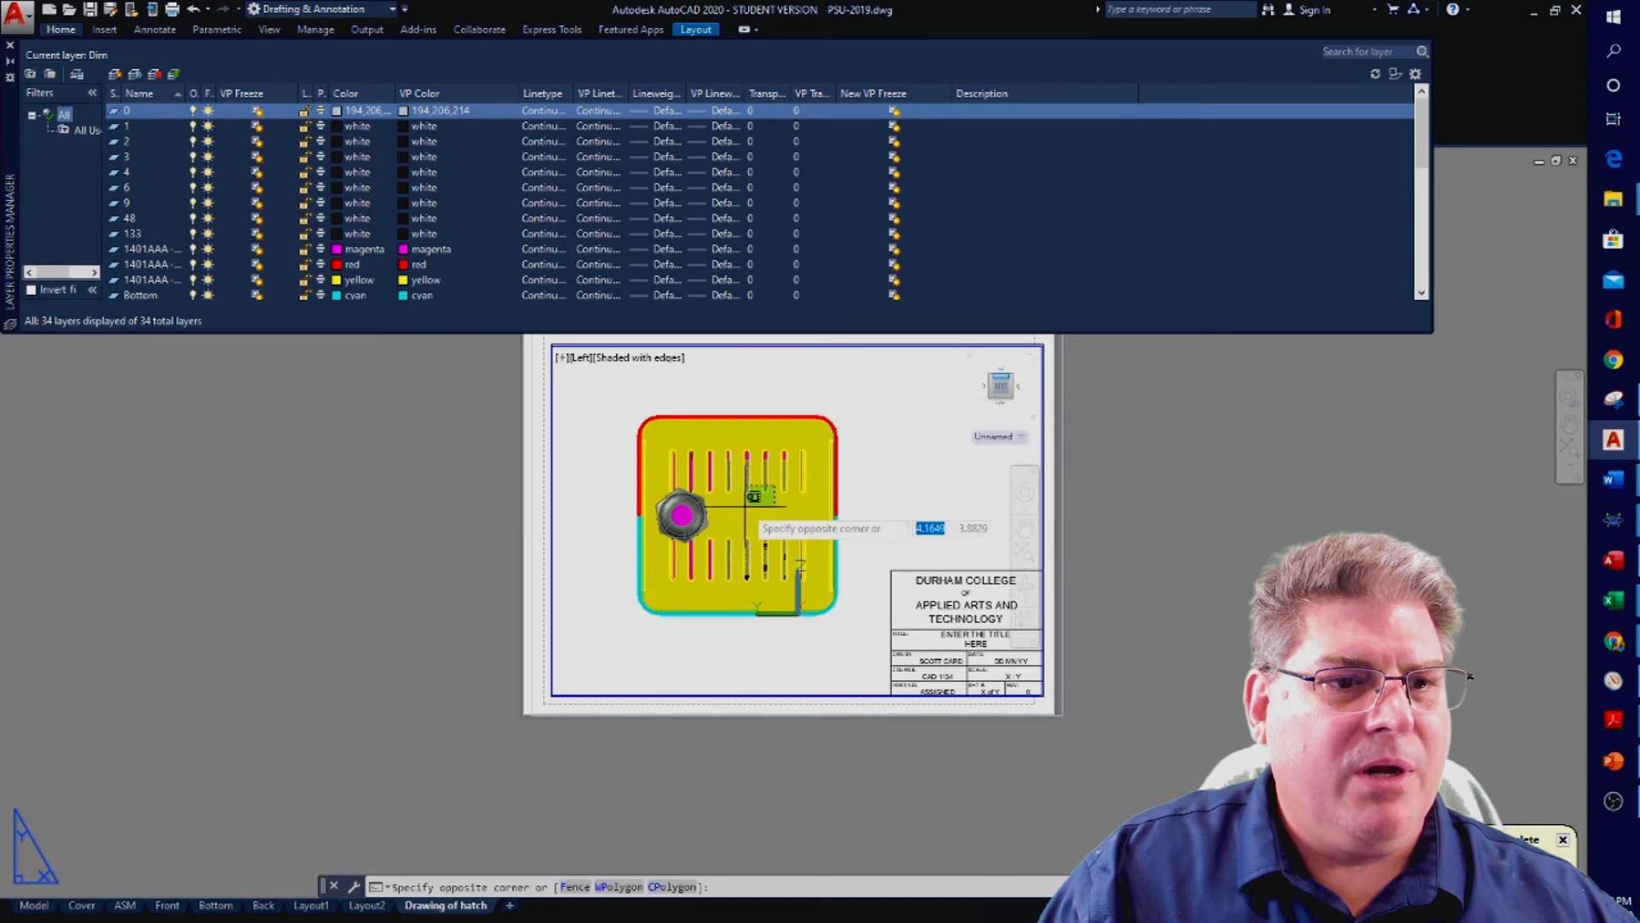
pyautogui.press('Escape')
pyautogui.doubleClick(904, 505)
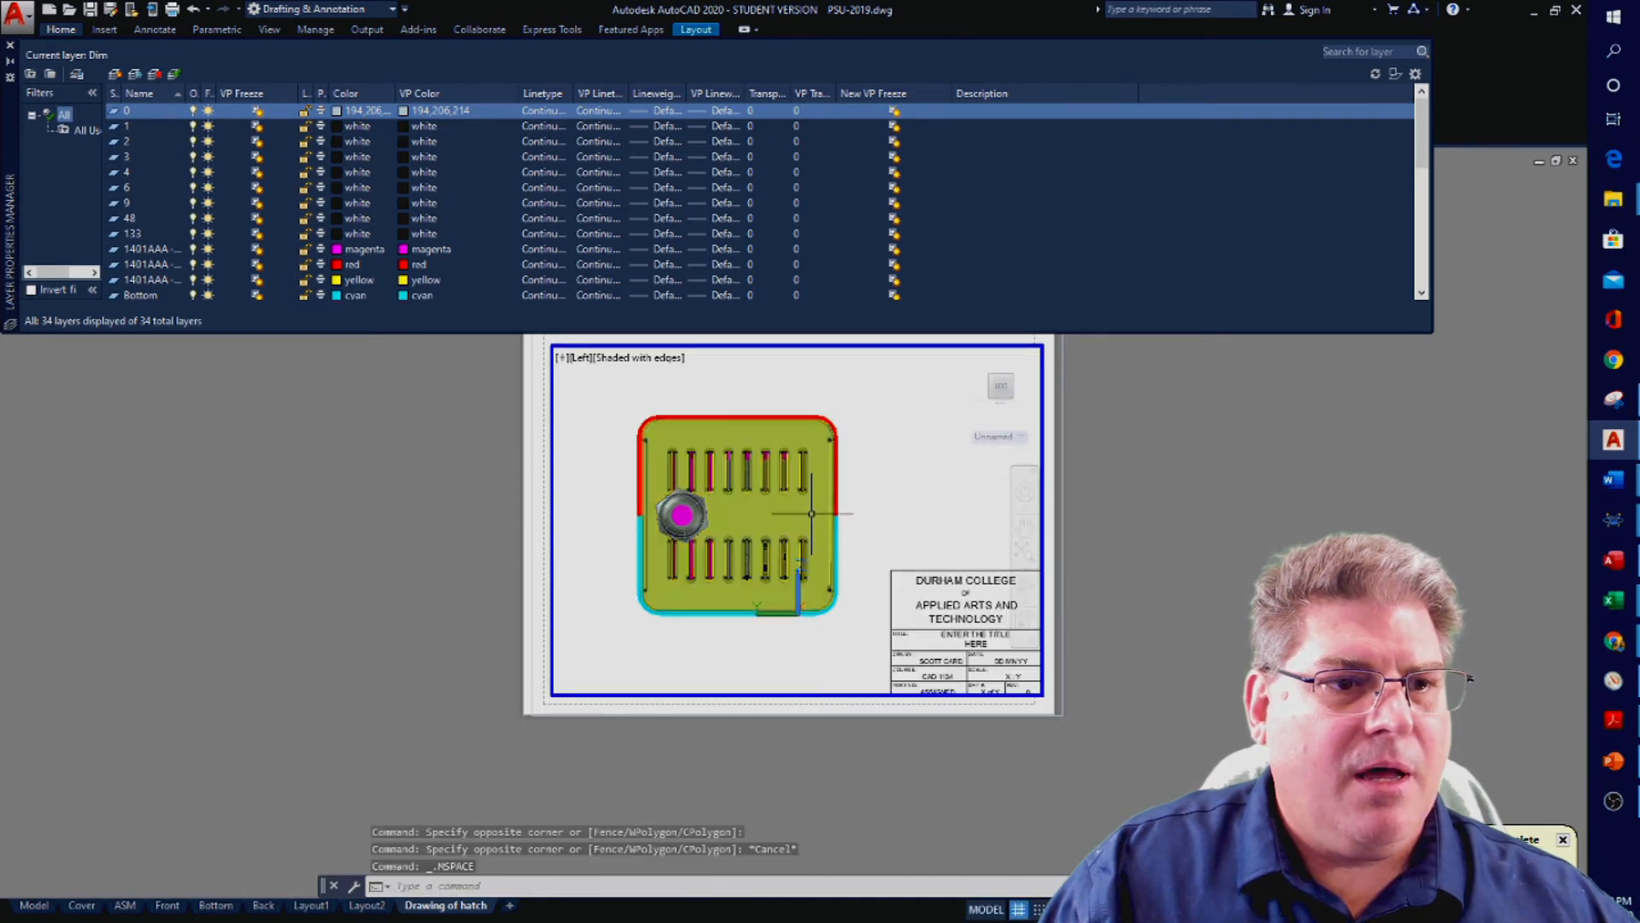
pyautogui.click(812, 536)
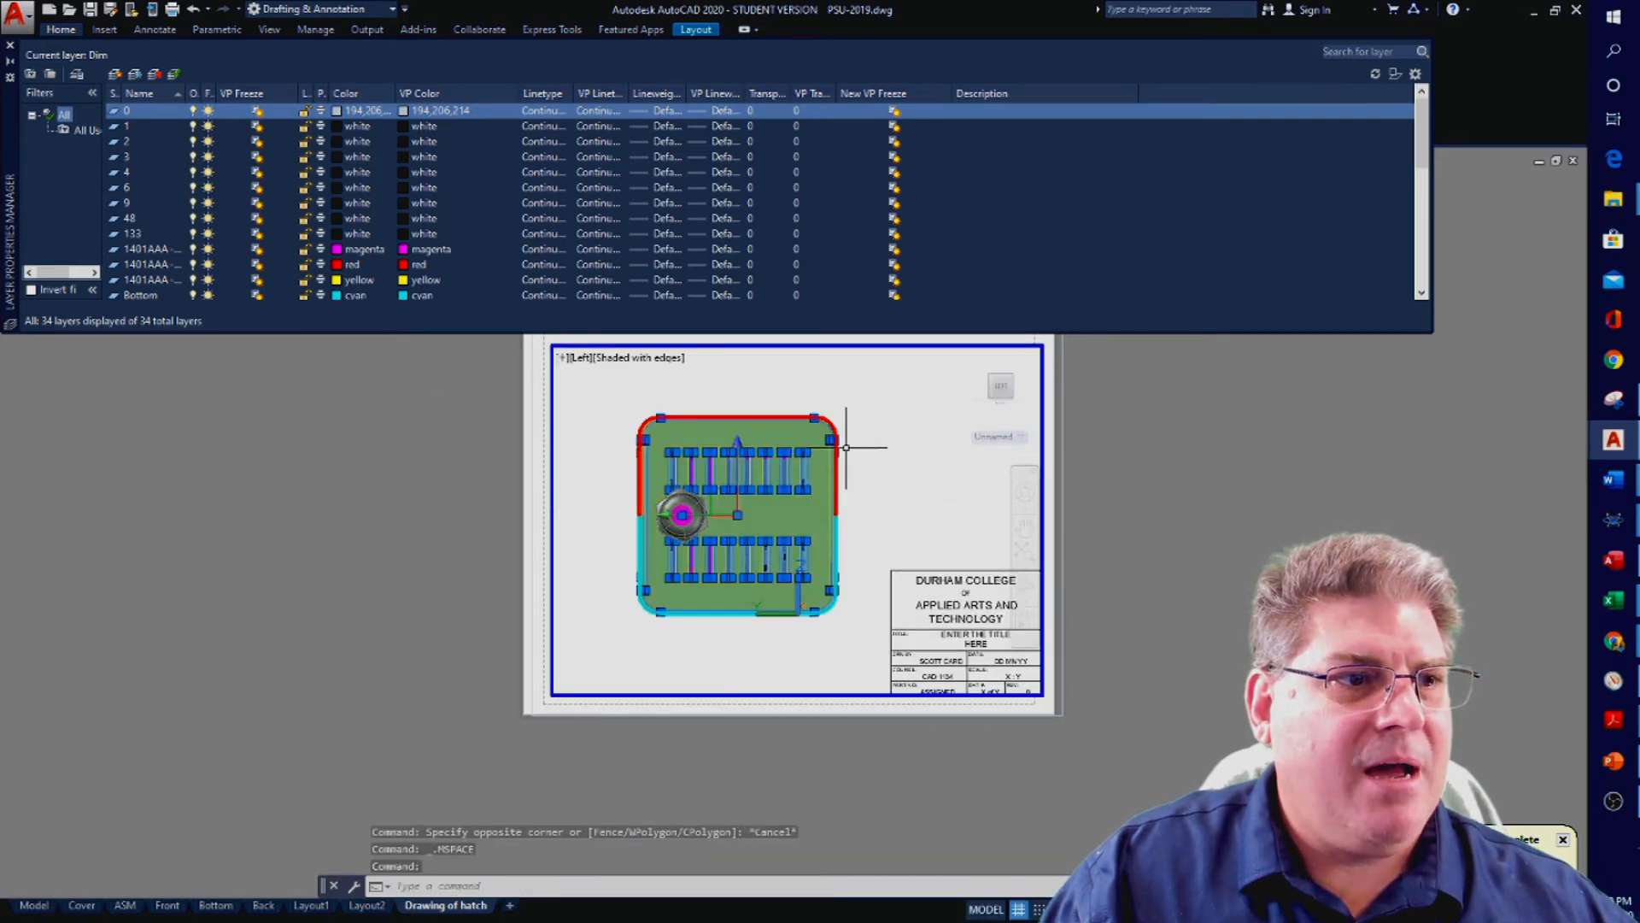
pyautogui.scroll(-1, 527, 196)
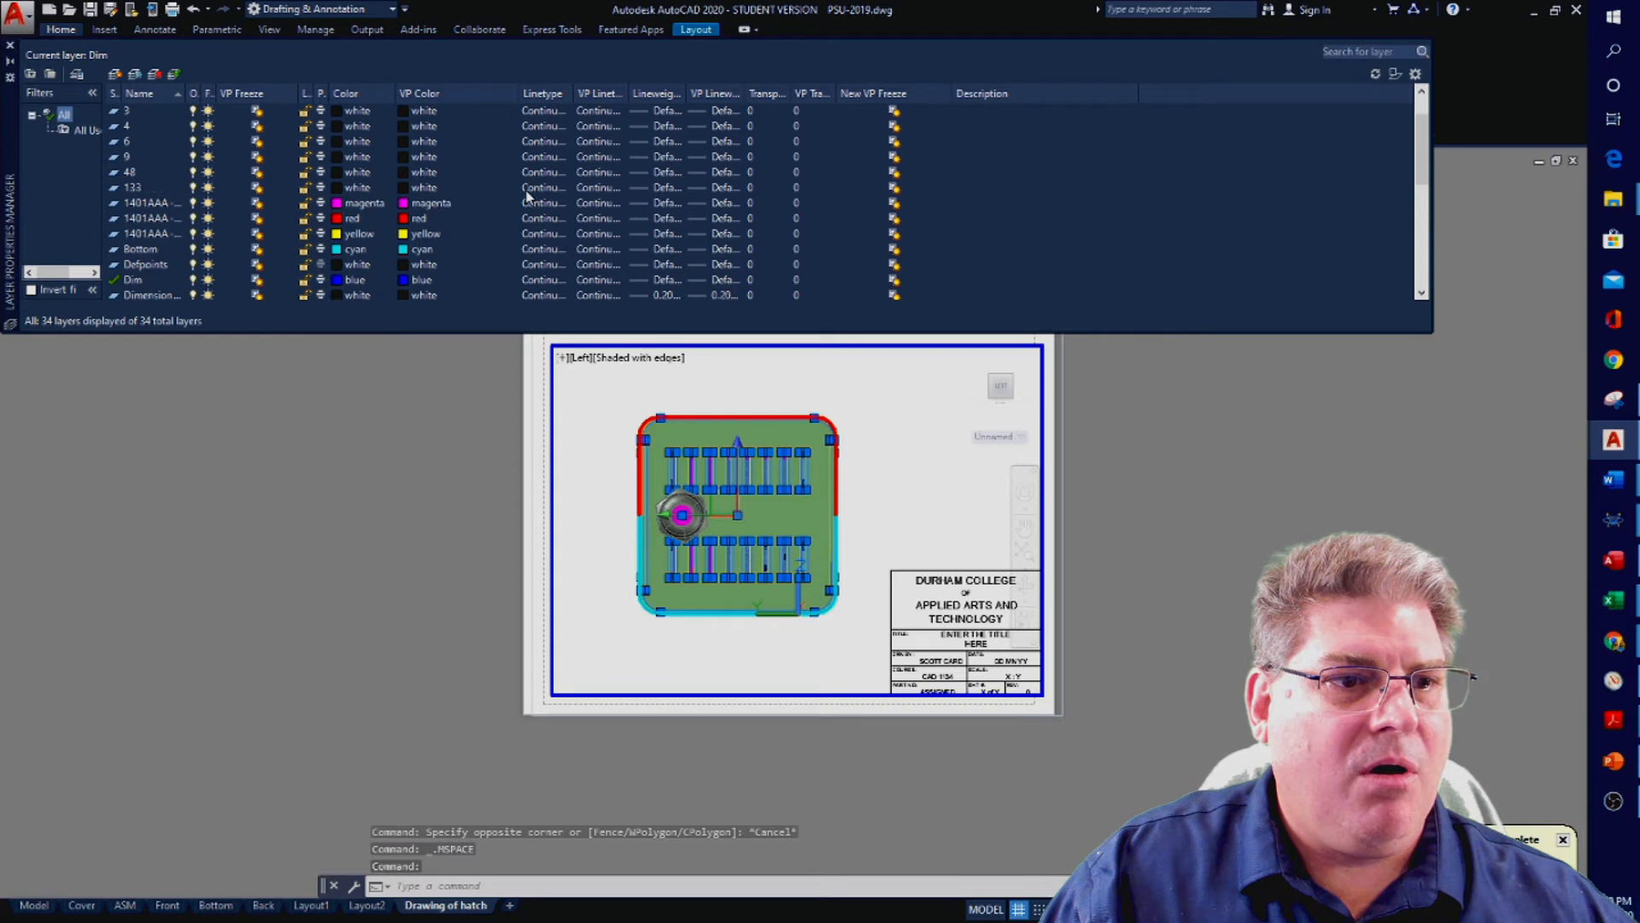
pyautogui.click(806, 515)
pyautogui.press('Escape')
pyautogui.press('Escape')
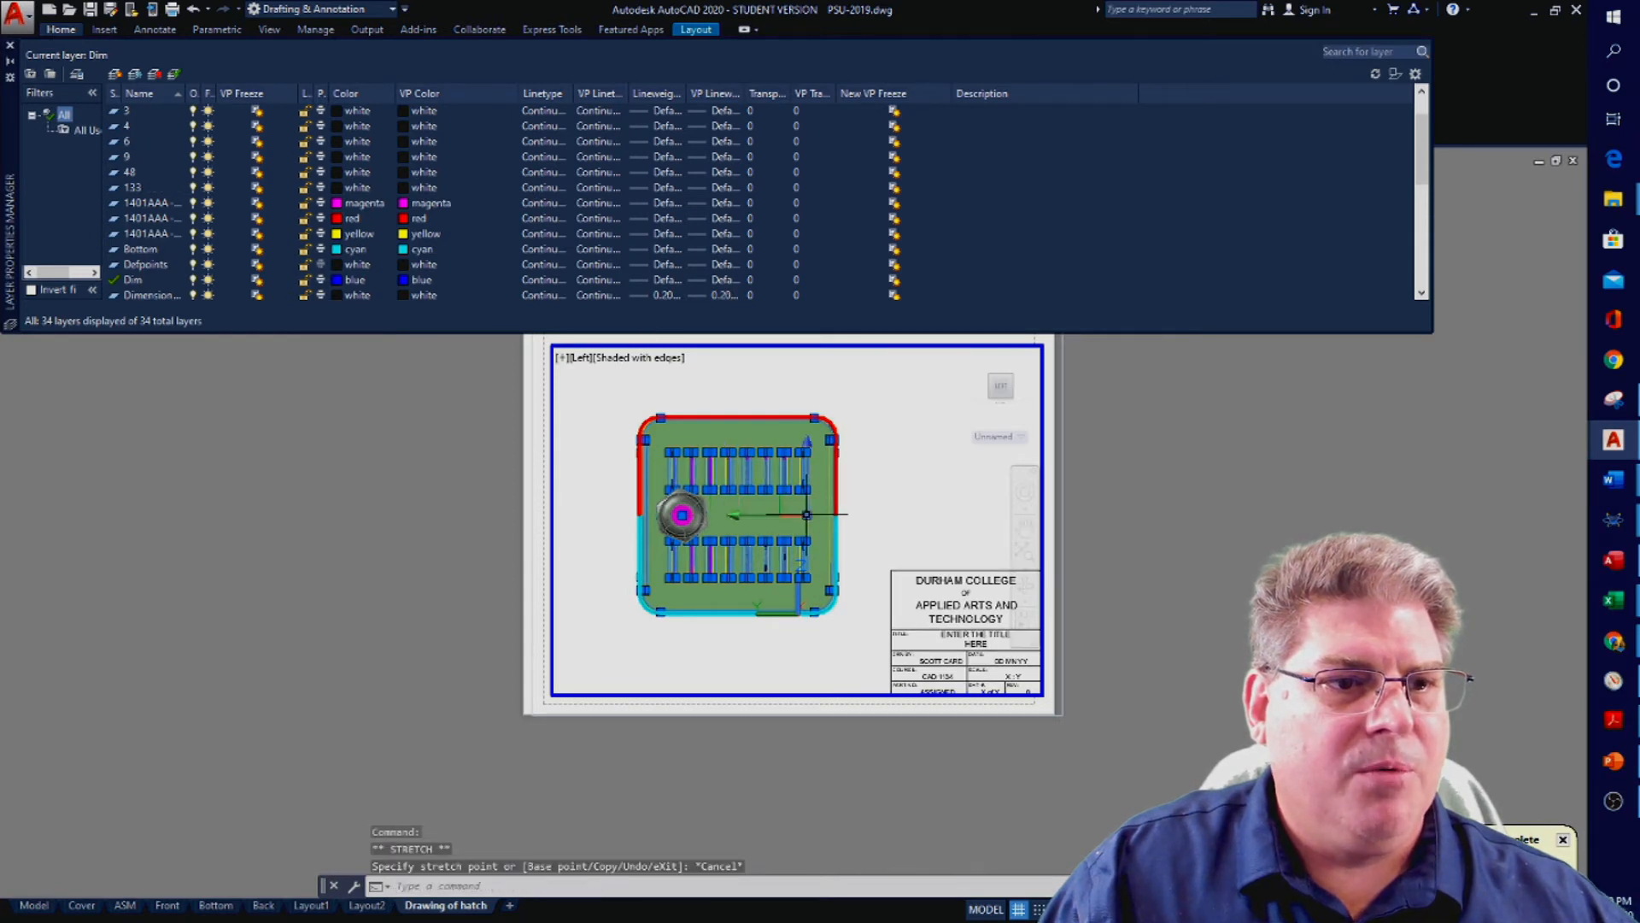
pyautogui.press('Escape')
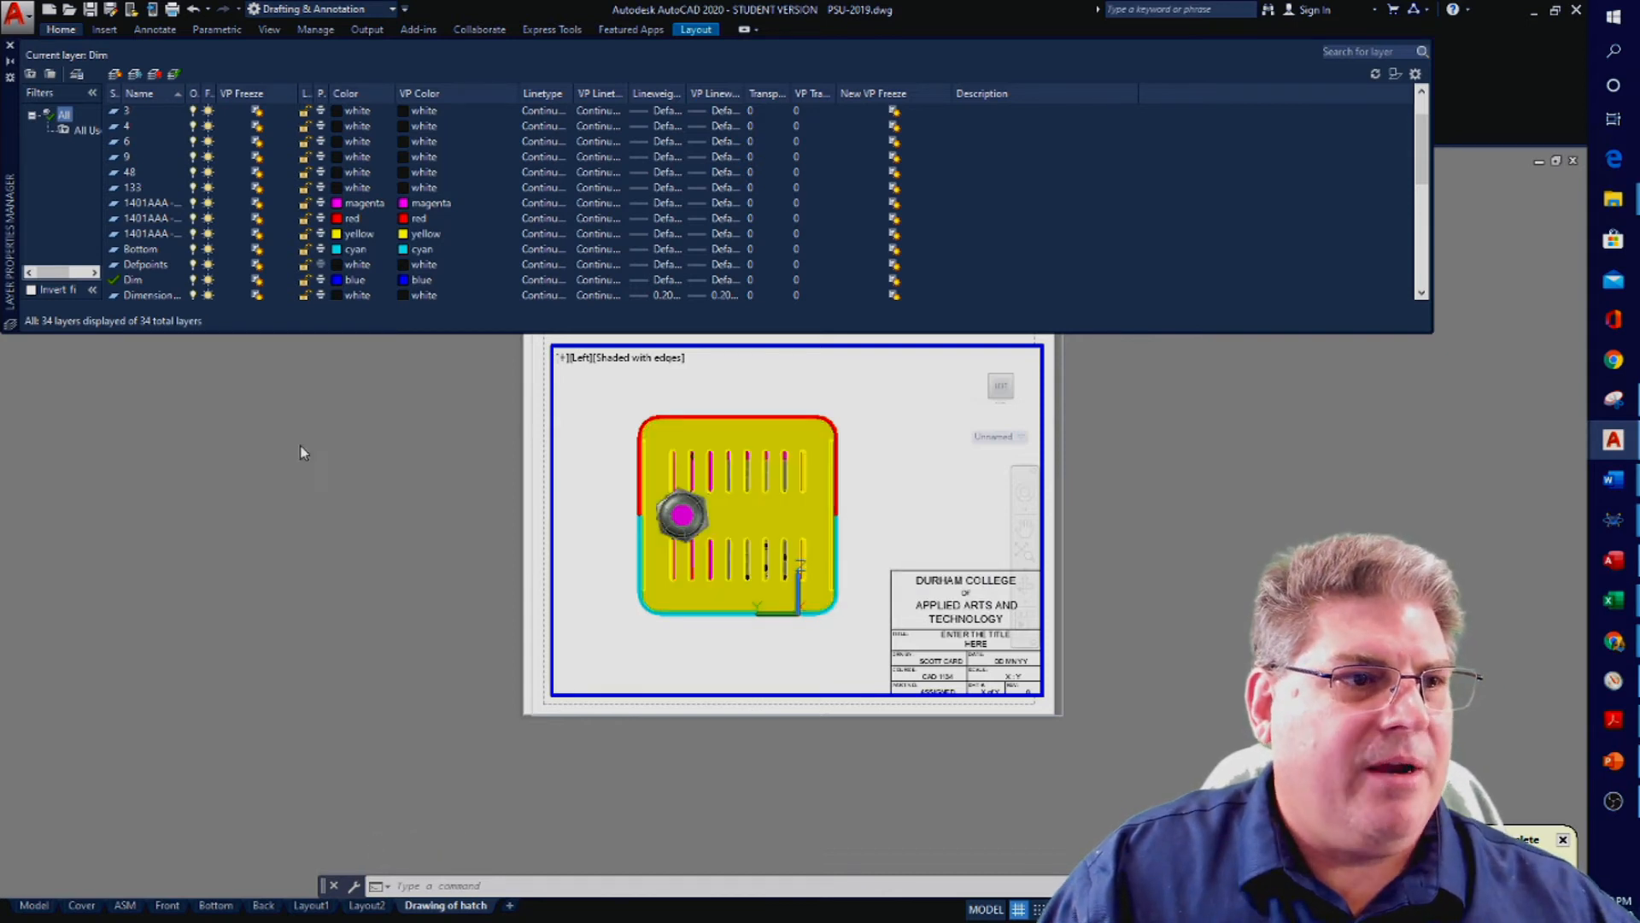
pyautogui.press('Escape')
pyautogui.press('Escape')
pyautogui.press('Escape')
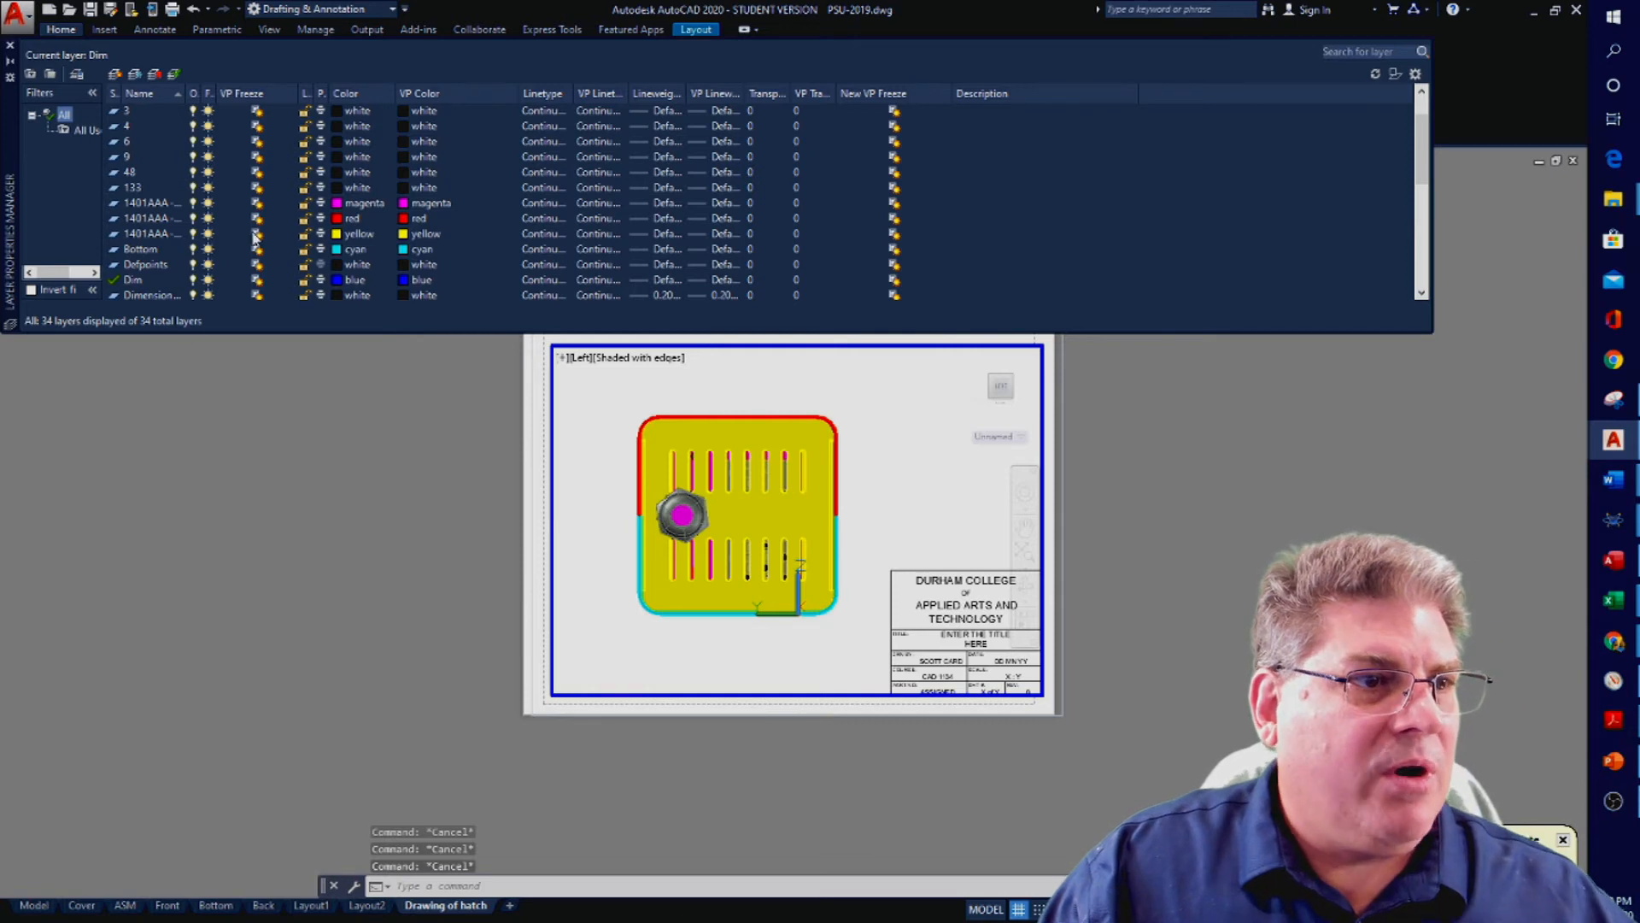
# Freeze layers 3, 4, 6, 9, 48, 133 and the magenta 1401AAA layer in the active viewport only
pyautogui.click(258, 111)
pyautogui.click(256, 127)
pyautogui.click(256, 144)
pyautogui.click(256, 157)
pyautogui.click(256, 173)
pyautogui.click(257, 188)
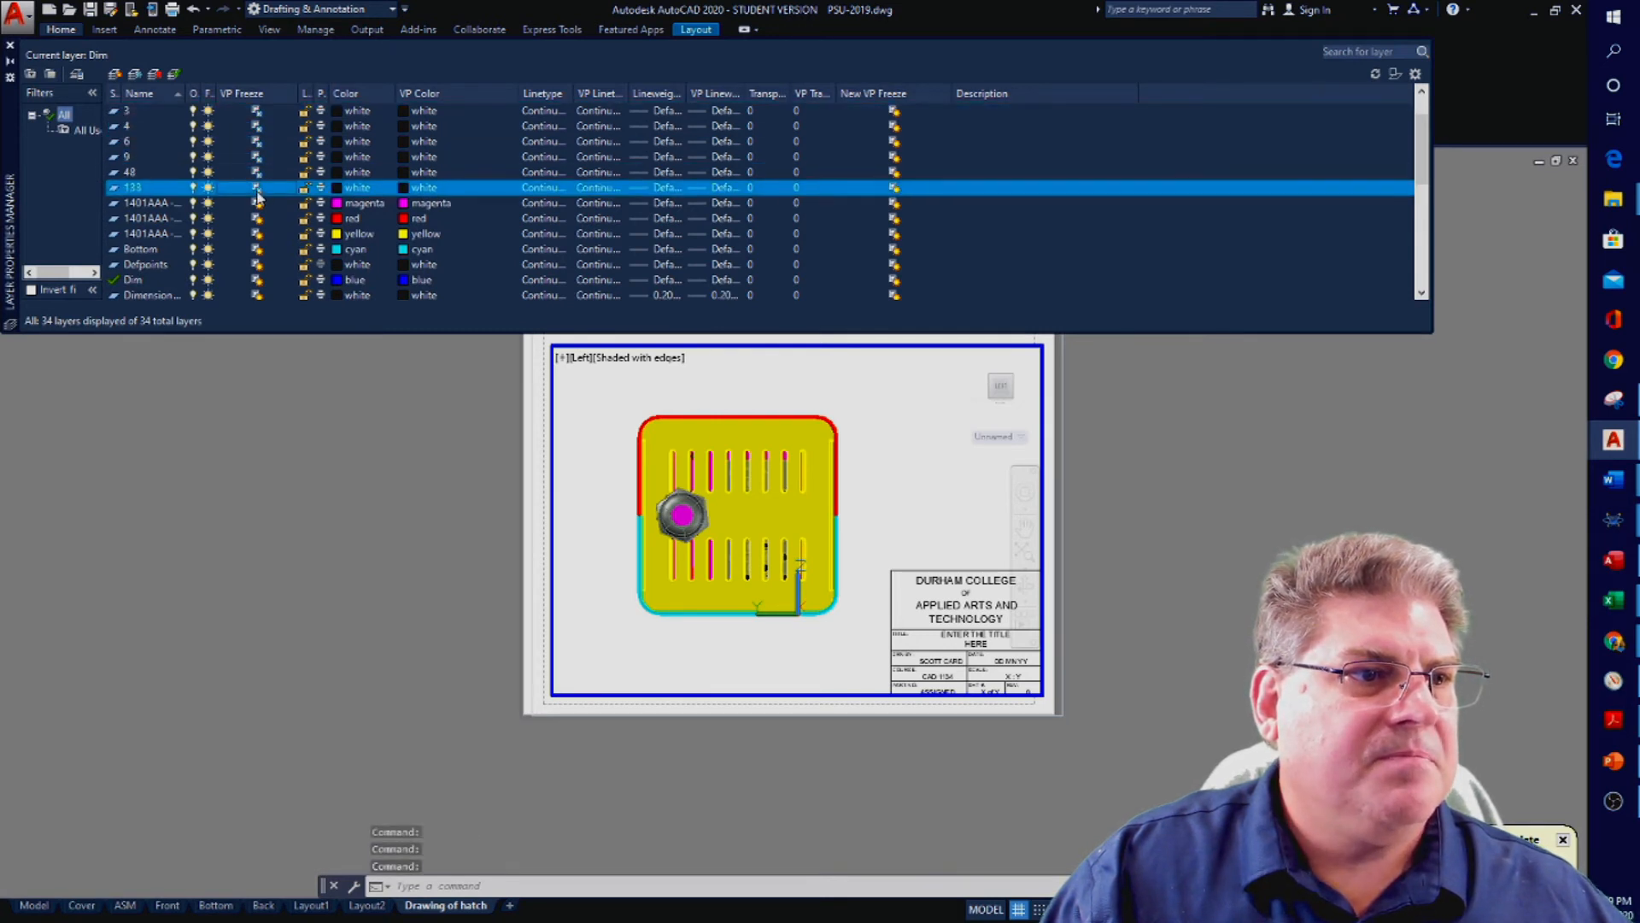
pyautogui.click(256, 203)
# Sort the layer list by VP Freeze and freeze all layers in the active viewport
pyautogui.scroll(1, 257, 107)
pyautogui.click(255, 94)
pyautogui.click(264, 96)
pyautogui.scroll(-7, 259, 110)
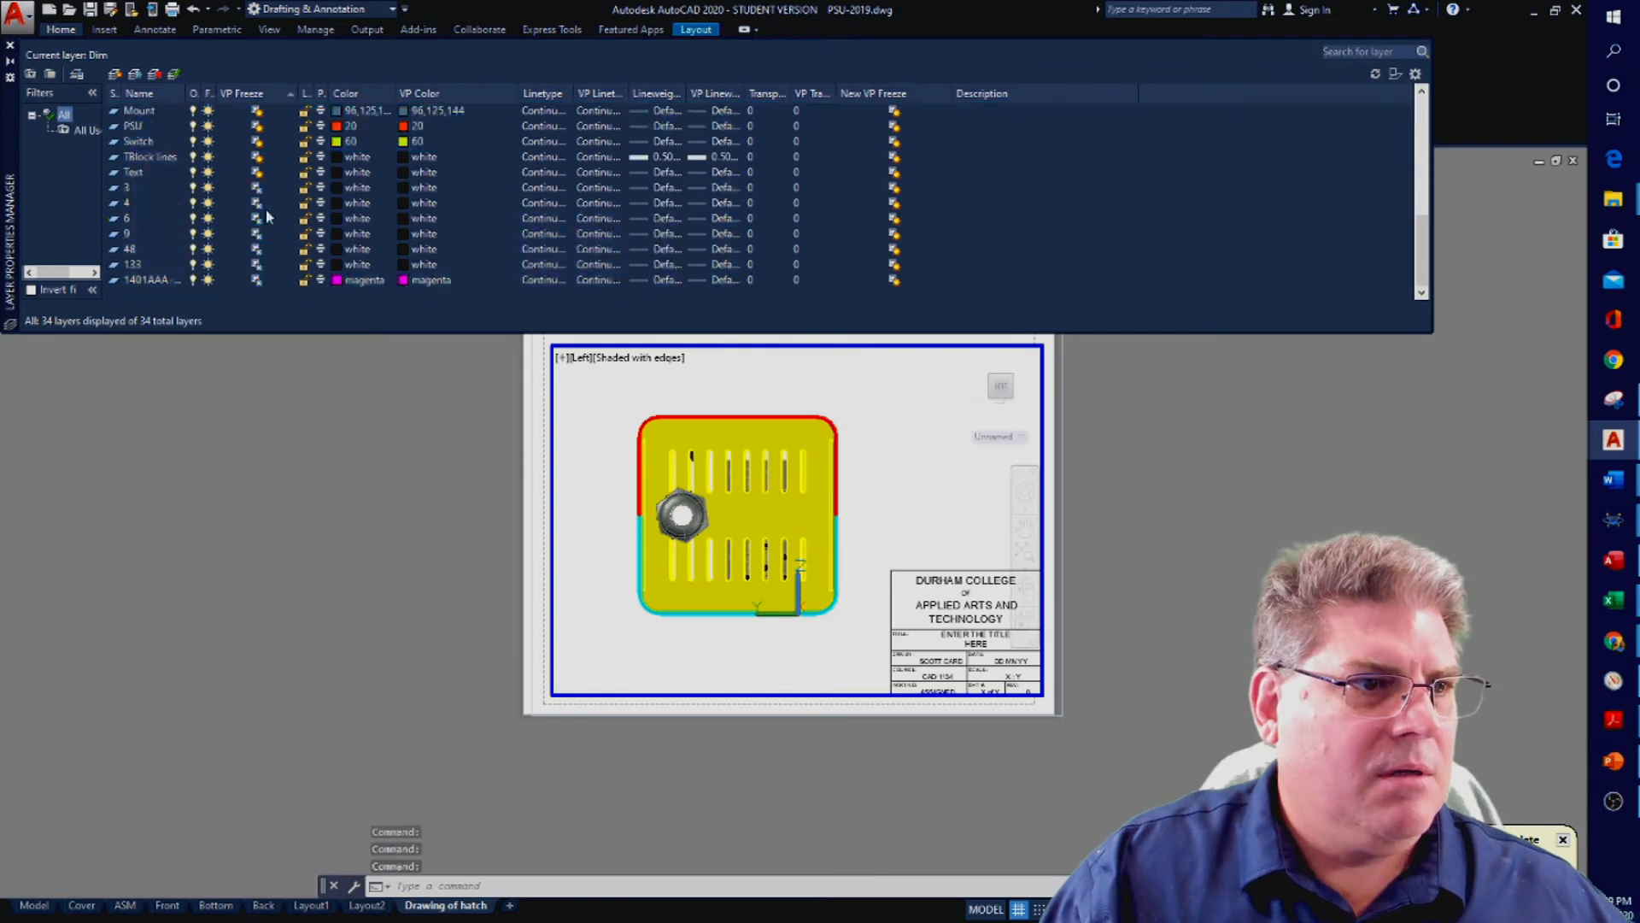
pyautogui.hotkey('ctrl', 'a')
pyautogui.click(258, 173)
pyautogui.scroll(2, 272, 236)
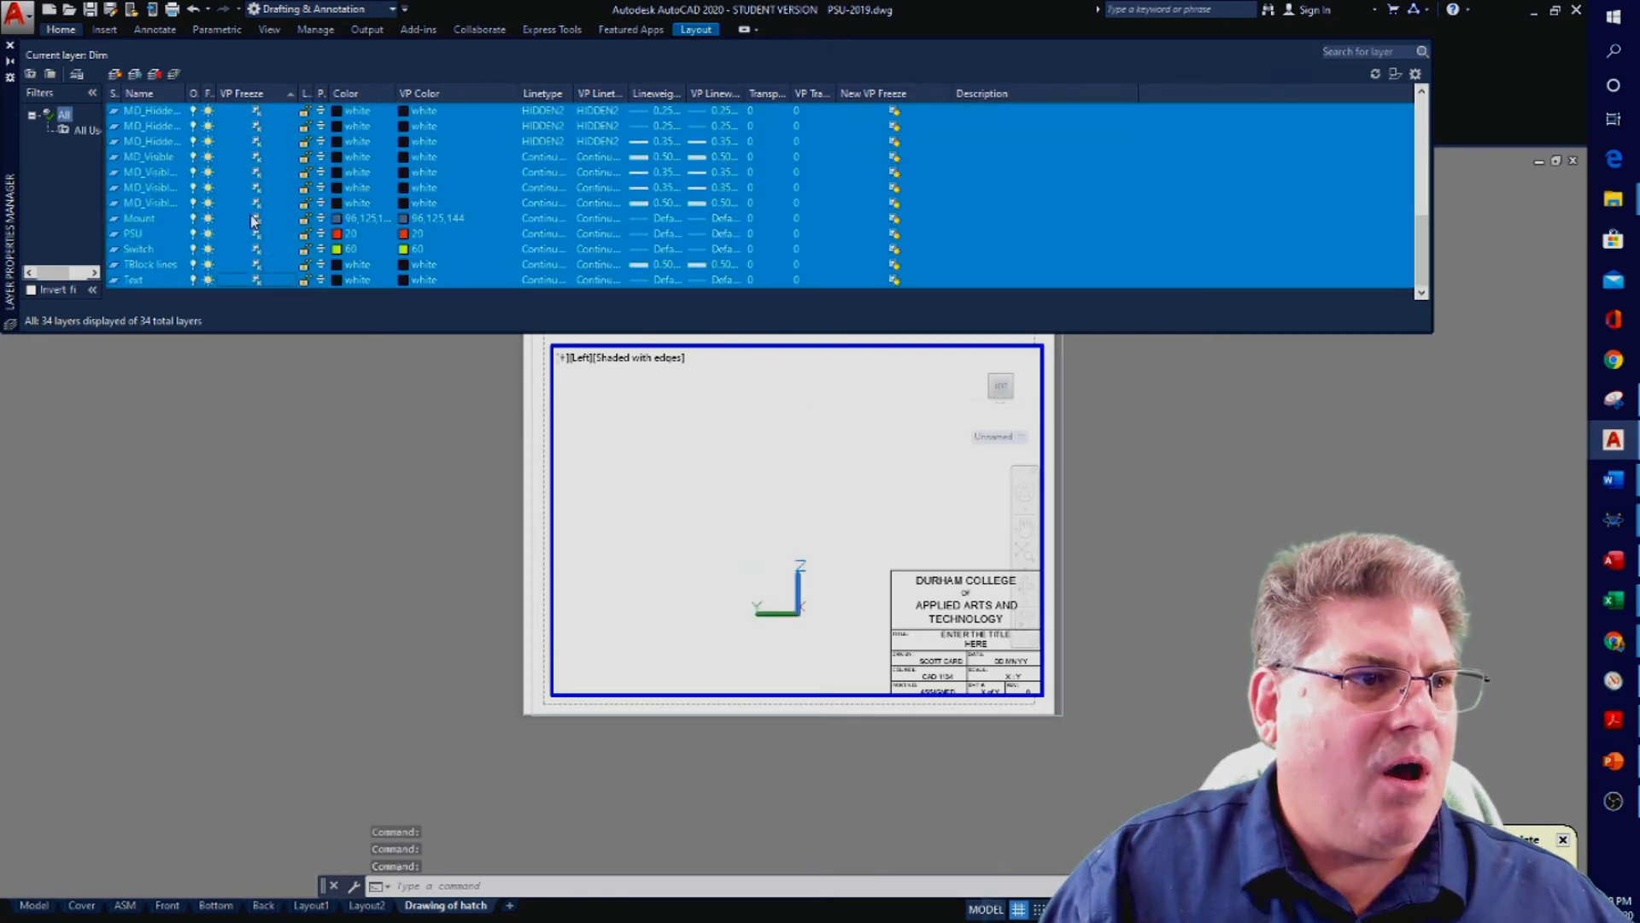
pyautogui.scroll(7, 253, 221)
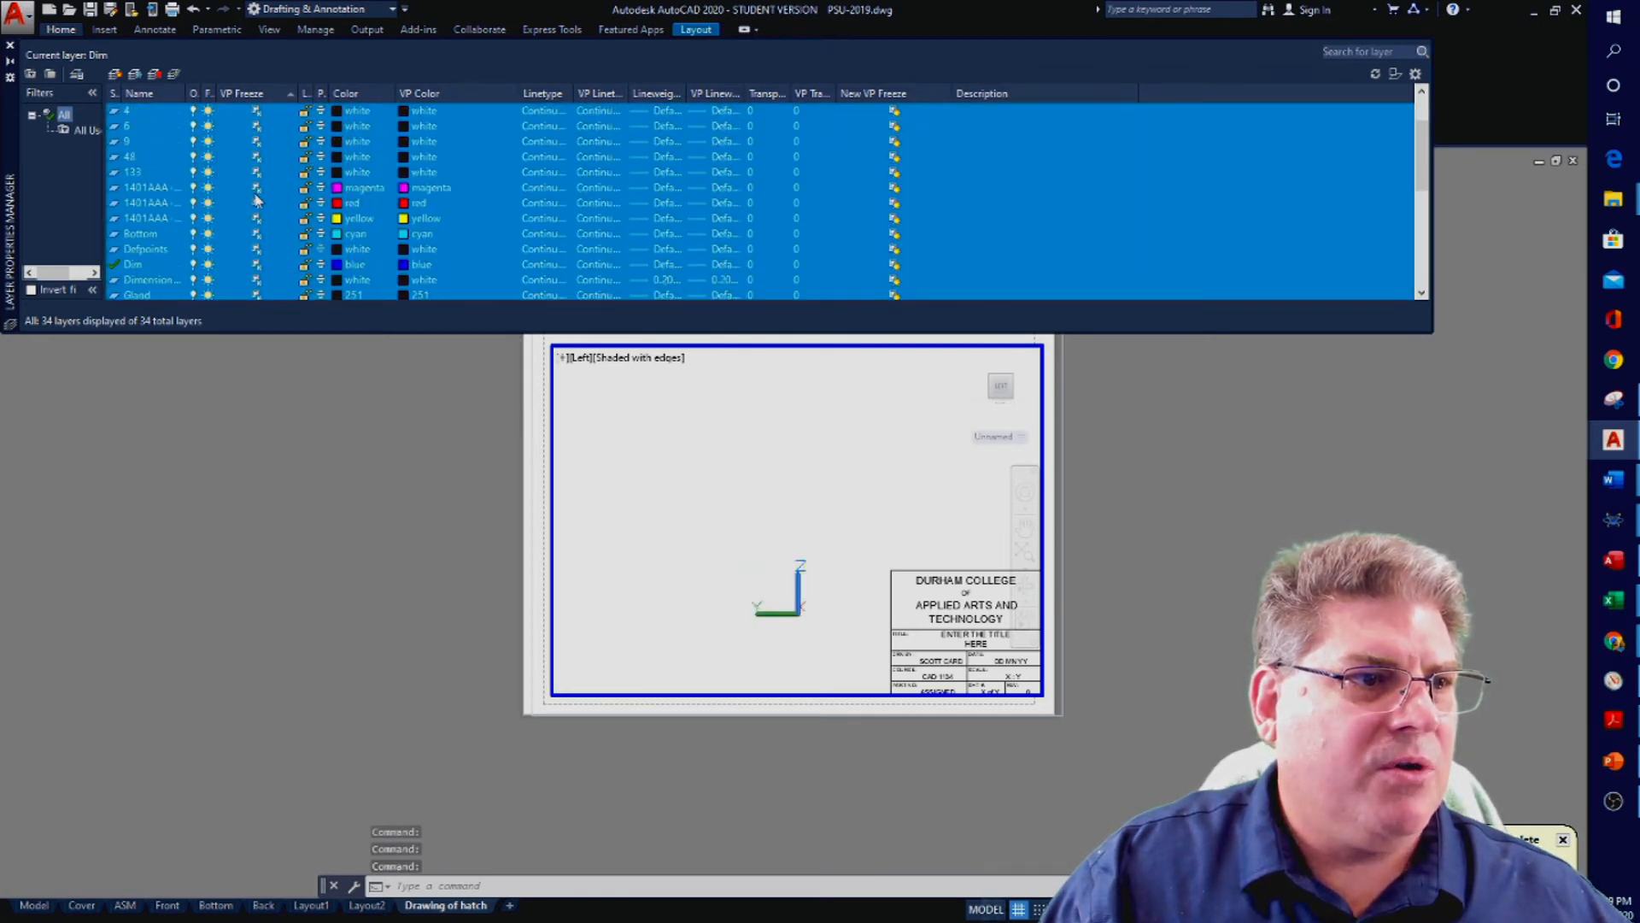
# Preview the viewport contents by briefly thawing and refreezing all layers, and likewise the magenta and red 1401AAA layers one by one
pyautogui.click(267, 190)
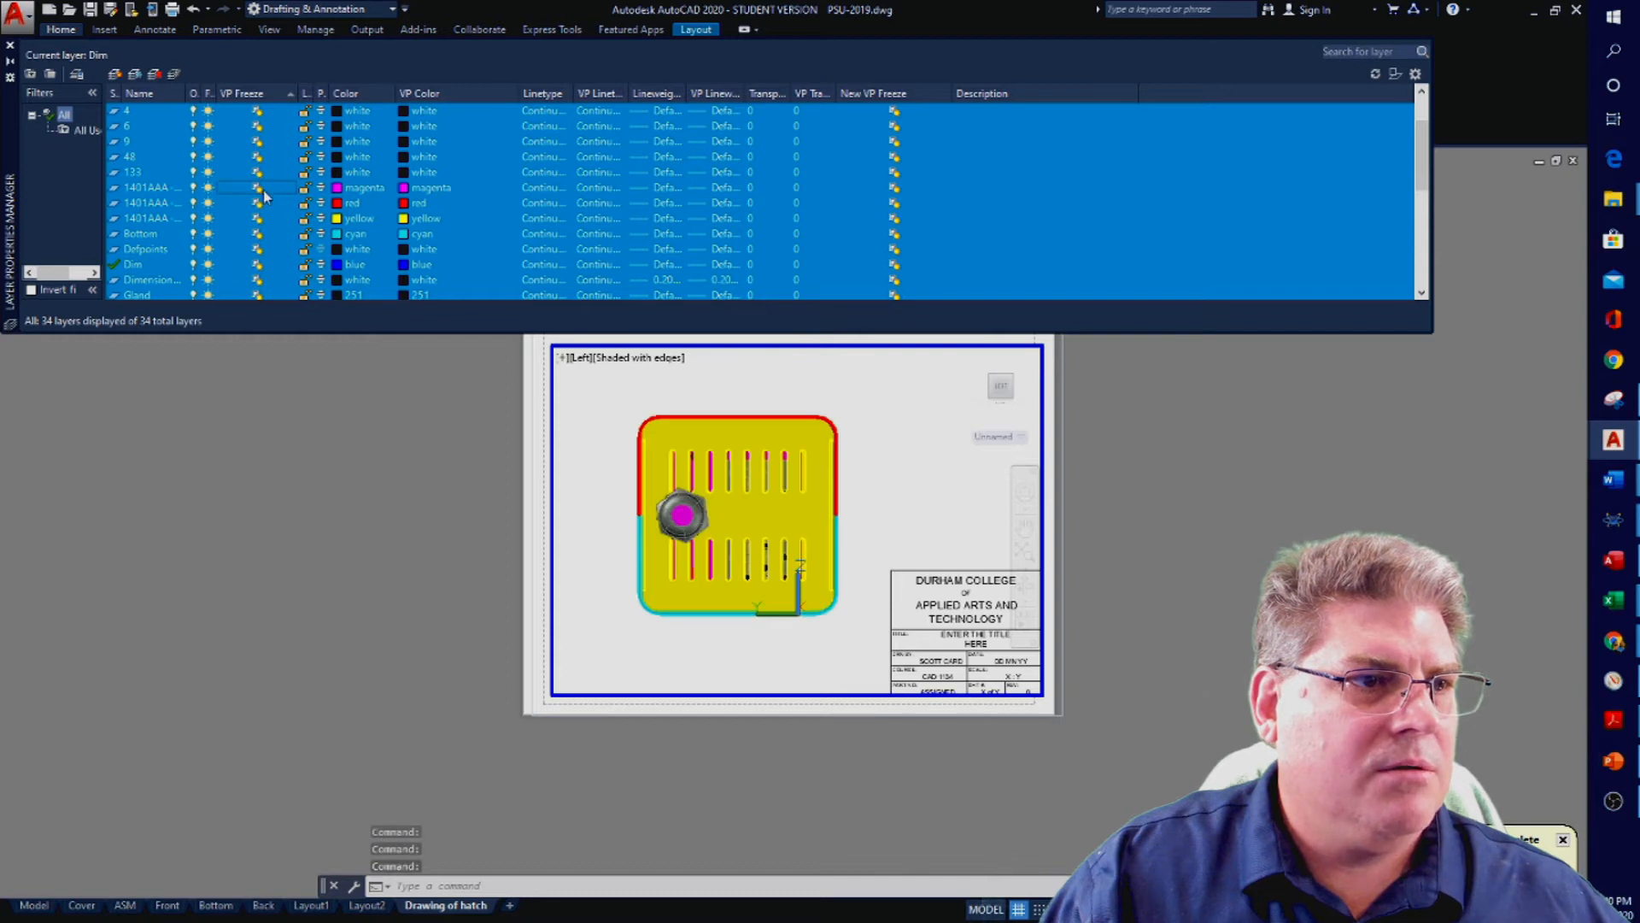
pyautogui.click(262, 193)
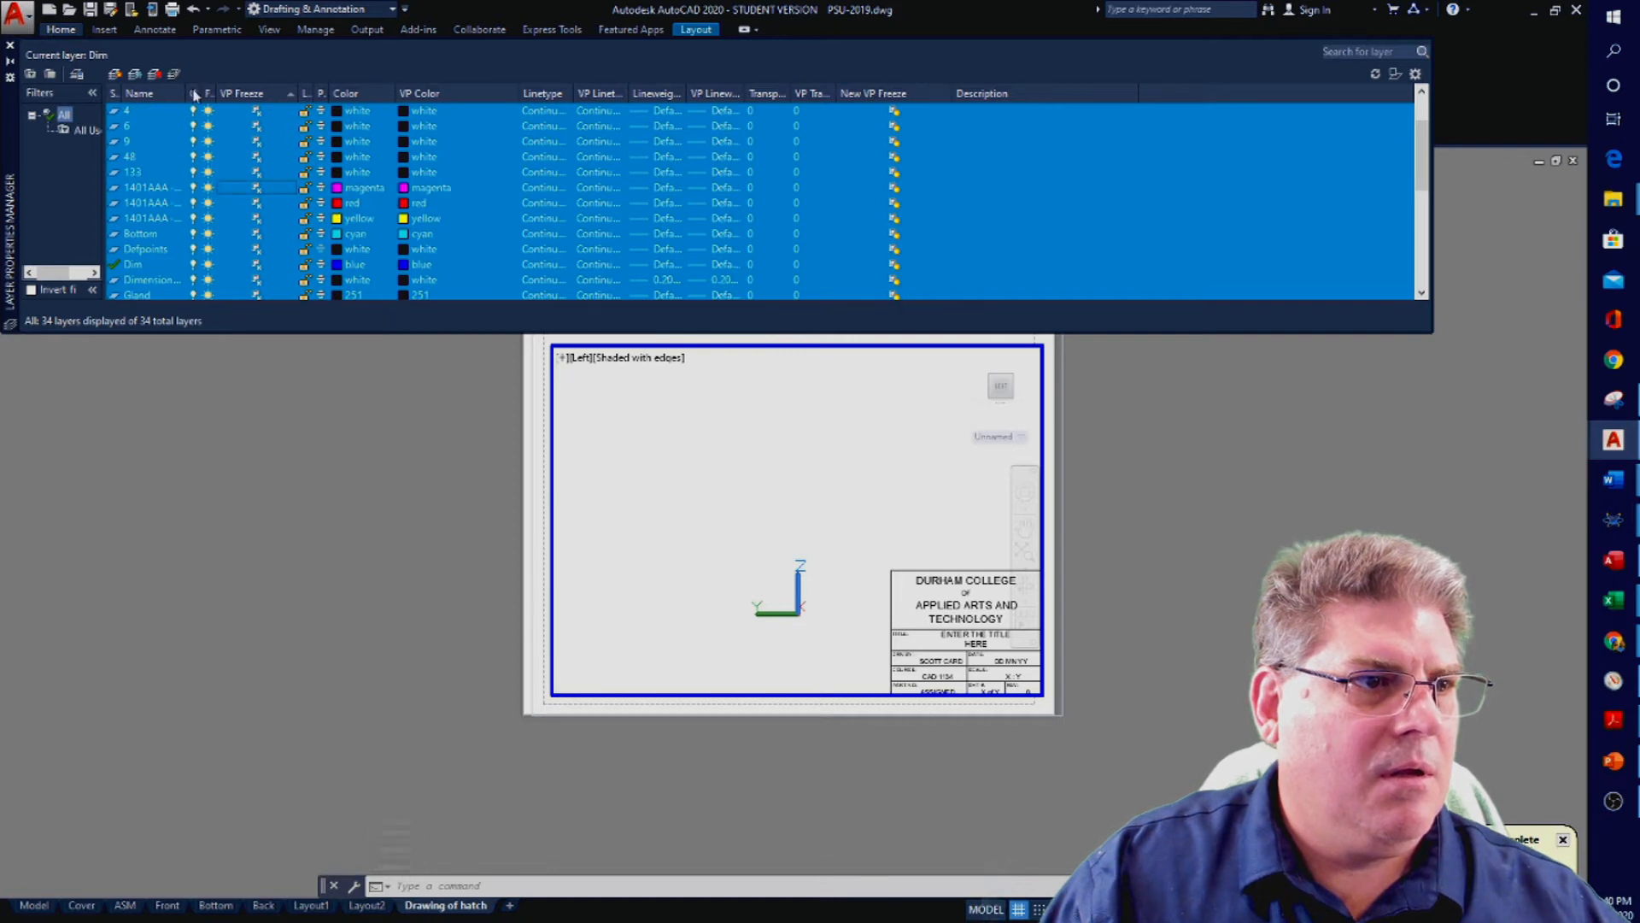
pyautogui.click(142, 189)
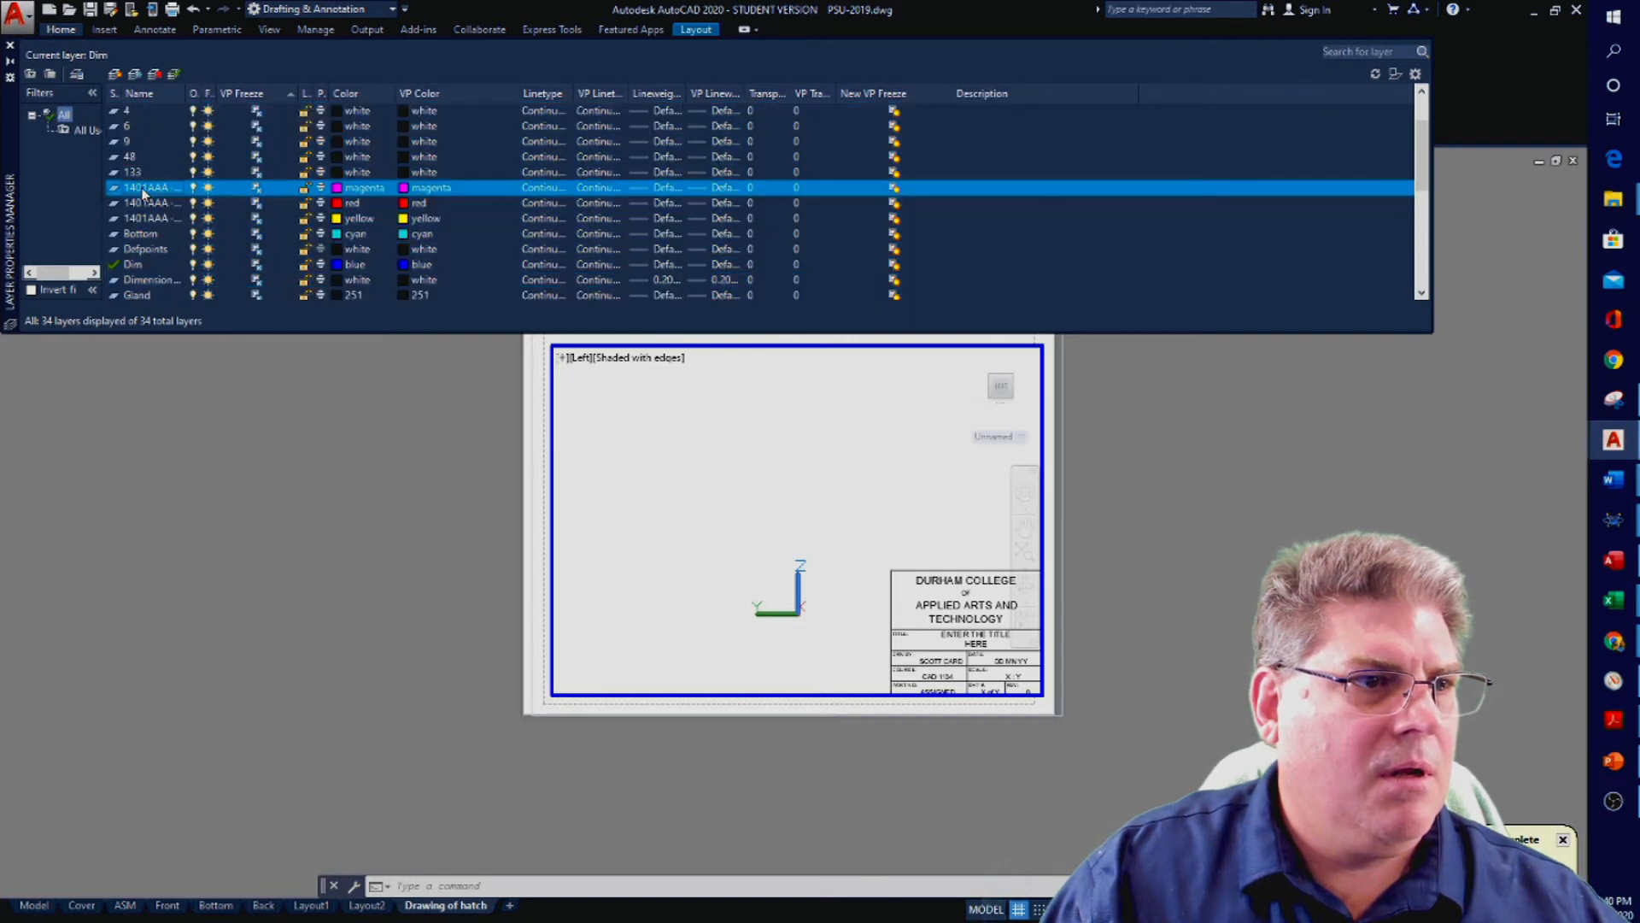
pyautogui.click(255, 188)
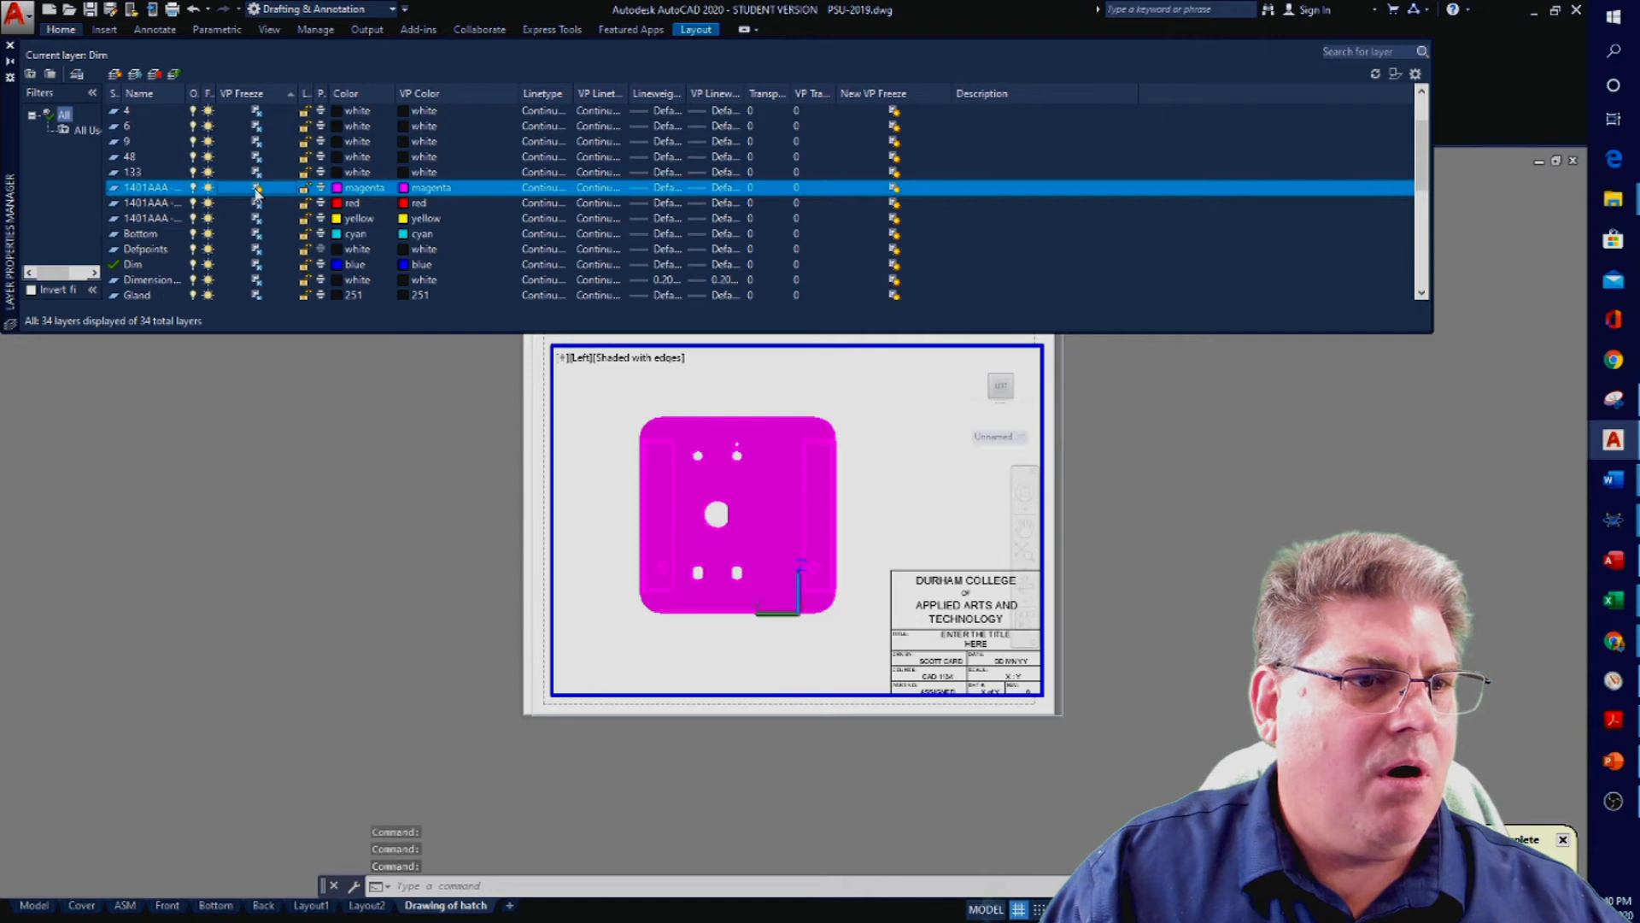
pyautogui.click(255, 188)
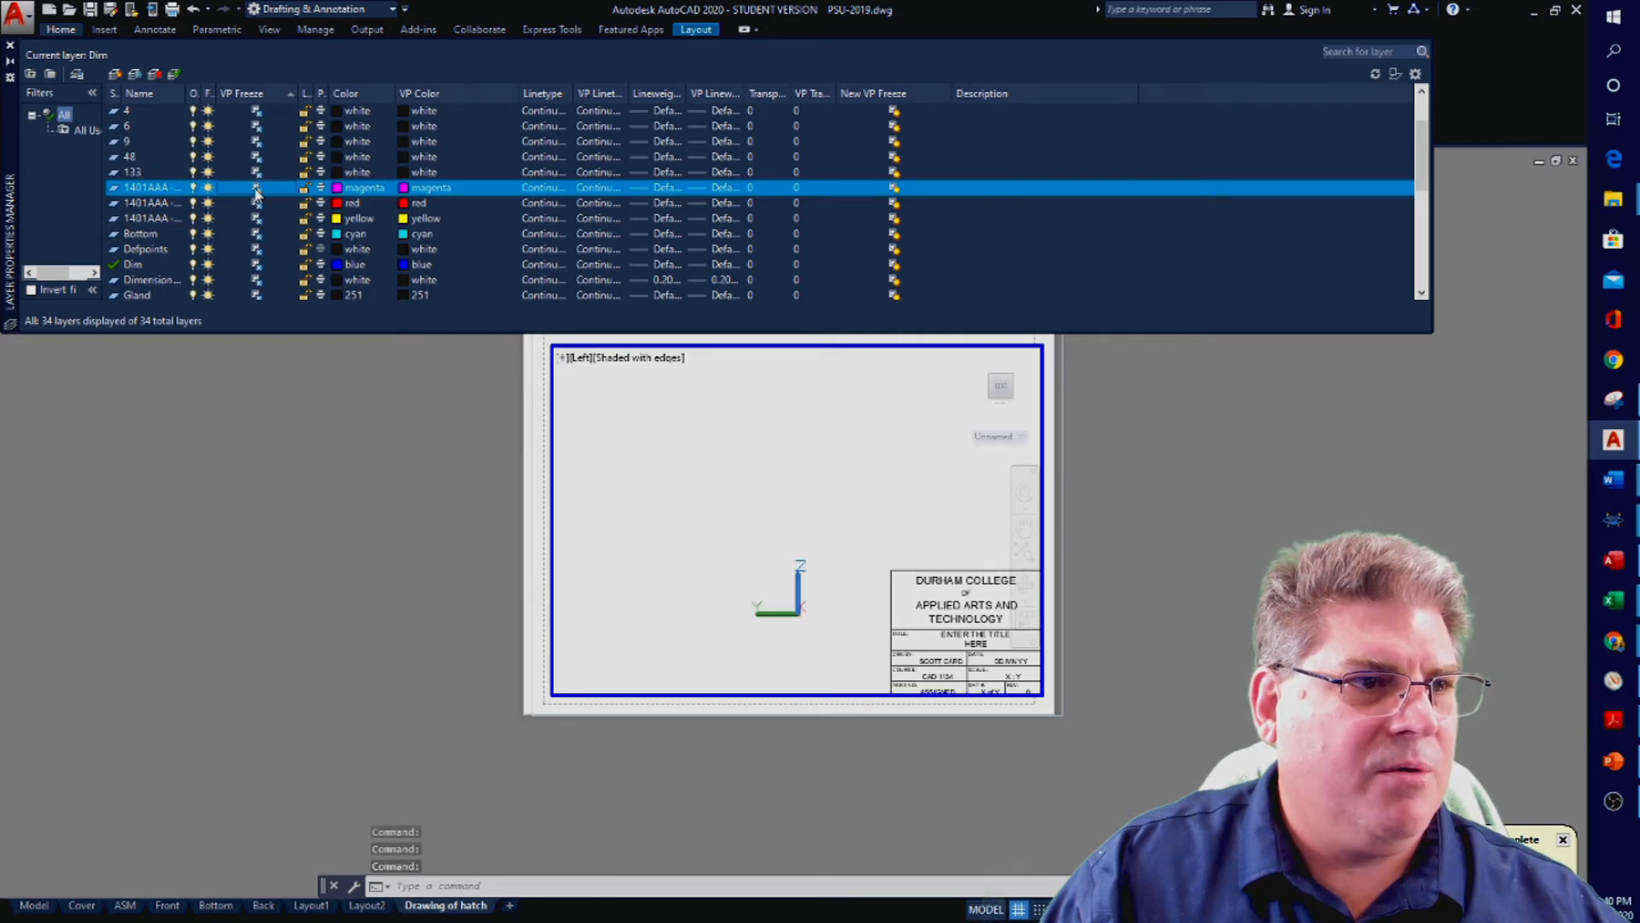
pyautogui.click(256, 188)
pyautogui.click(255, 188)
pyautogui.click(258, 203)
pyautogui.click(258, 203)
# Thaw only the yellow 1401AAA layer in the active viewport, close the layer properties and return to paper space
pyautogui.click(256, 220)
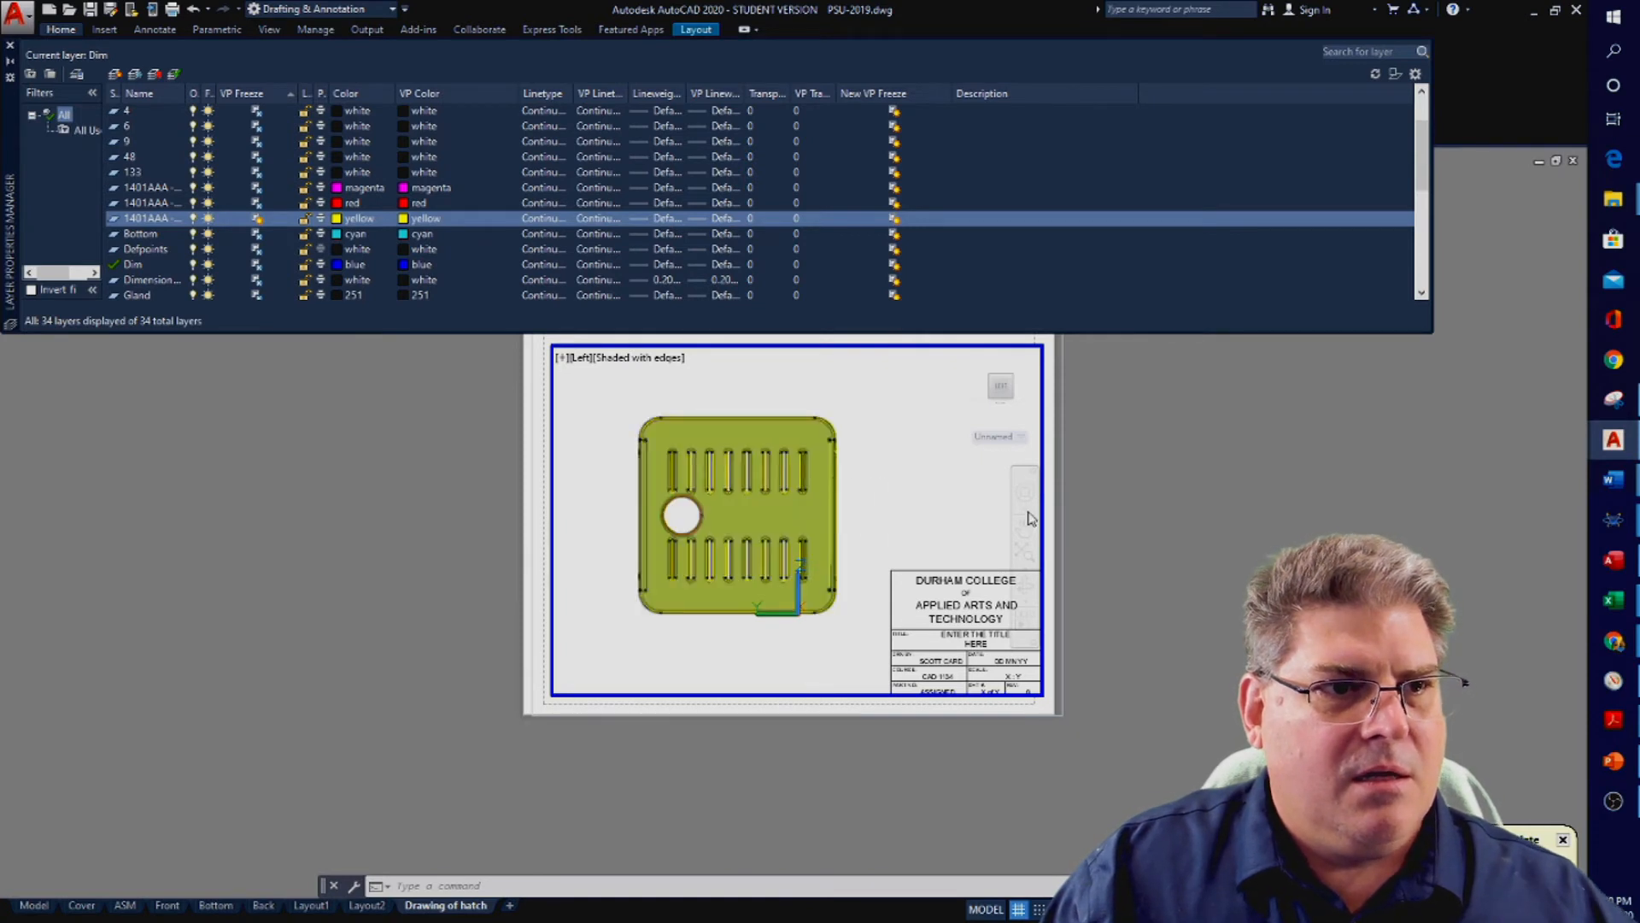
pyautogui.press('Escape')
pyautogui.press('Escape')
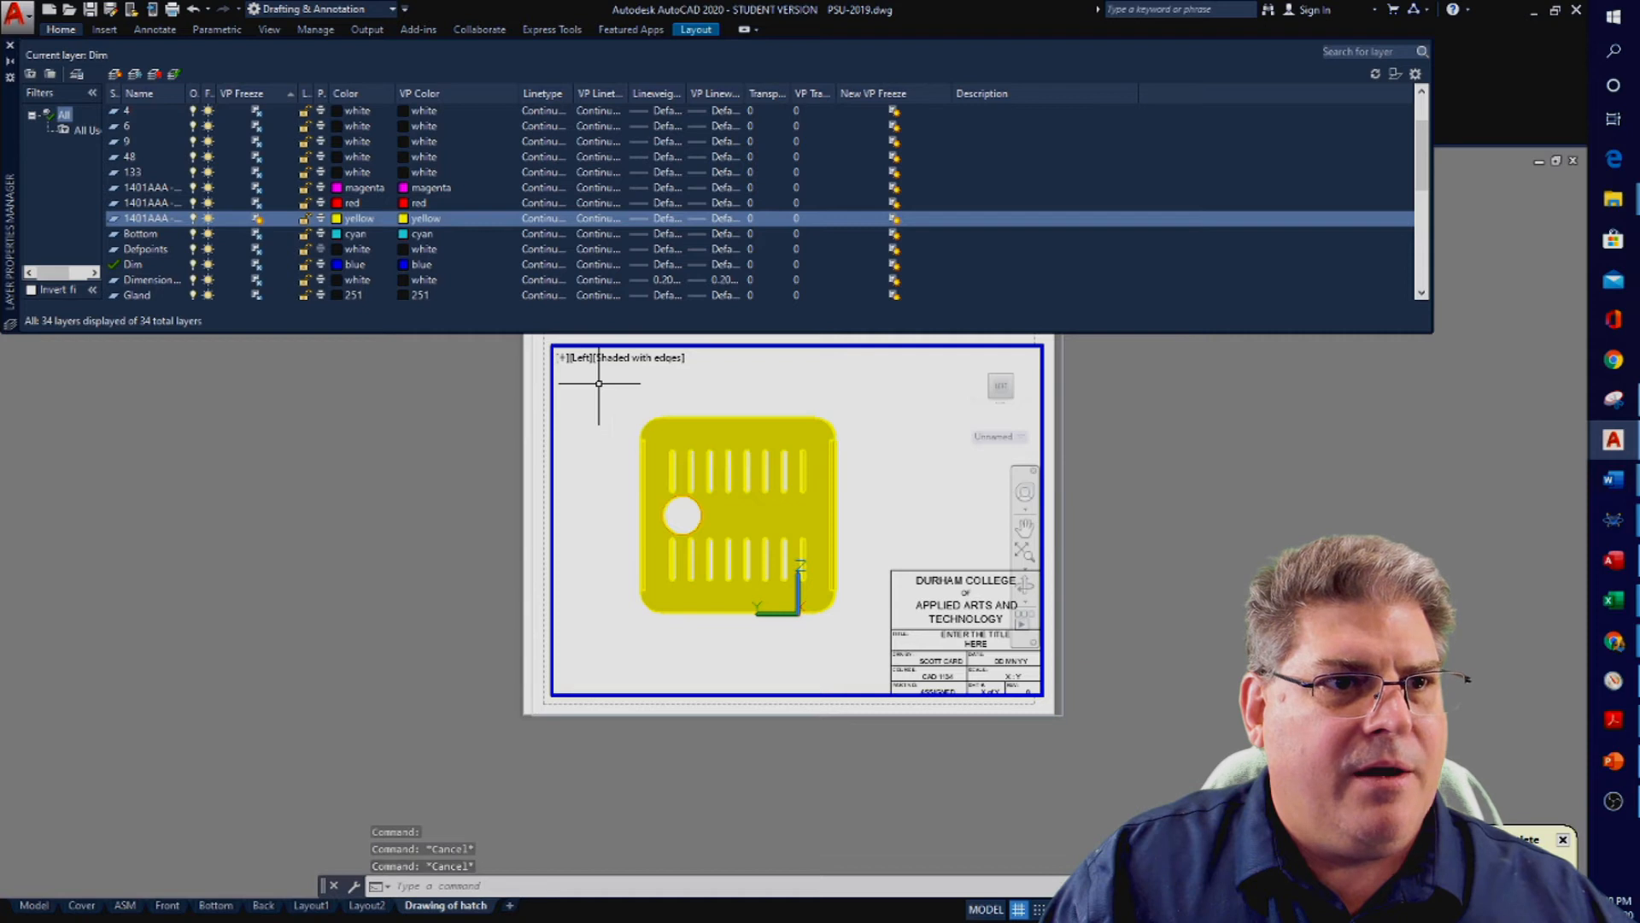
pyautogui.click(10, 44)
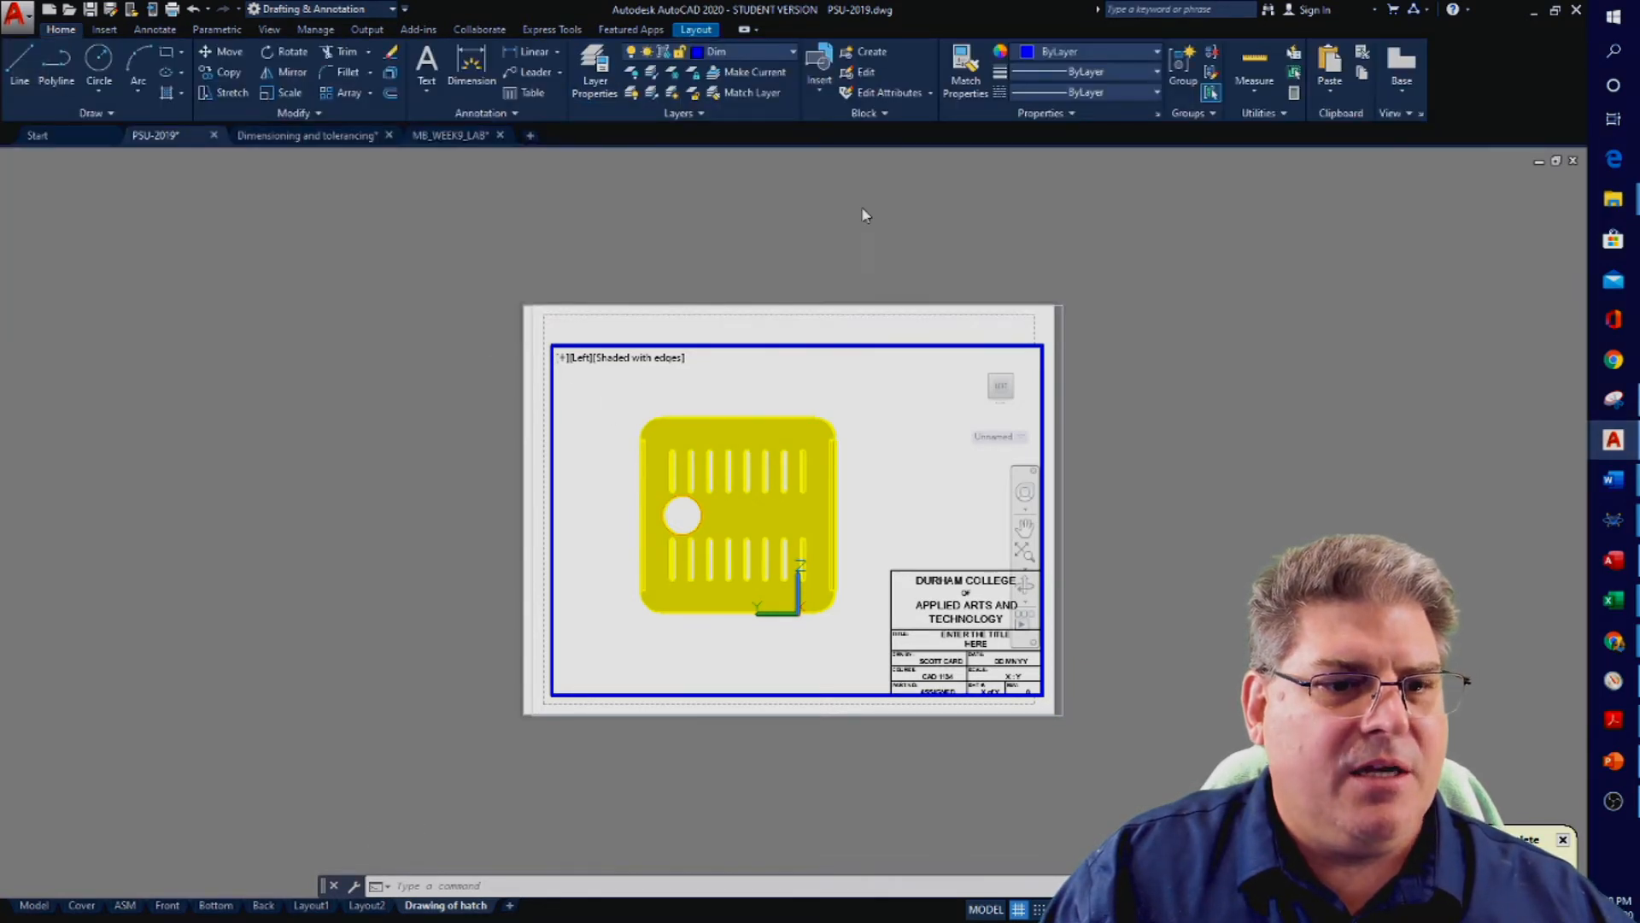
pyautogui.doubleClick(1174, 610)
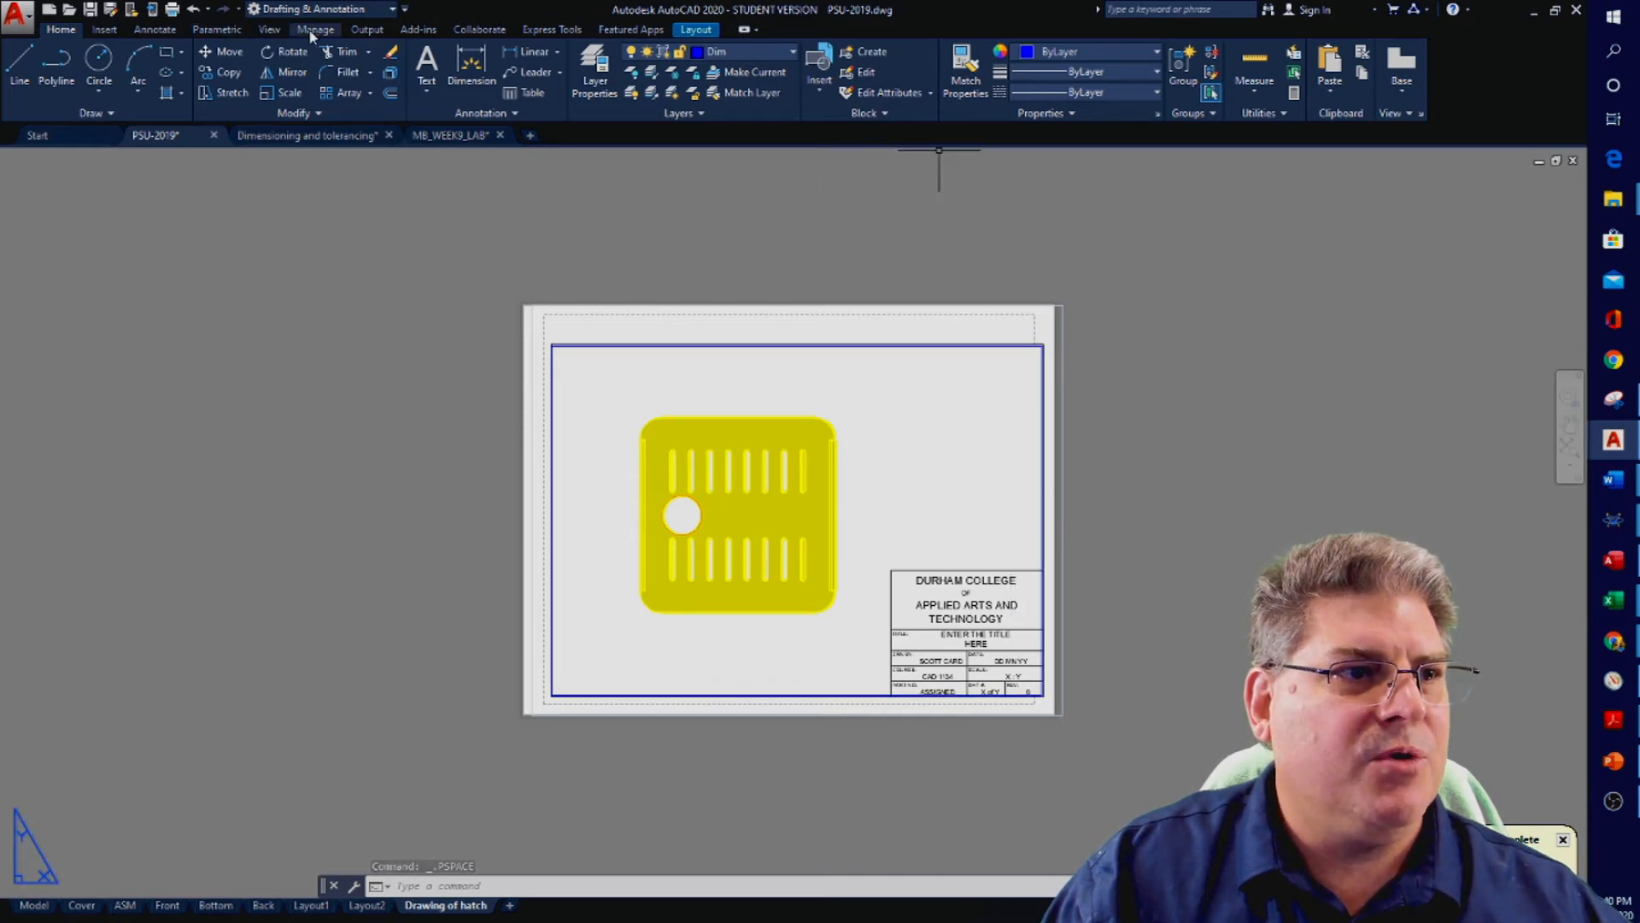
# Switch to the 3D Basics workspace and bring up its visualization tools
pyautogui.click(270, 30)
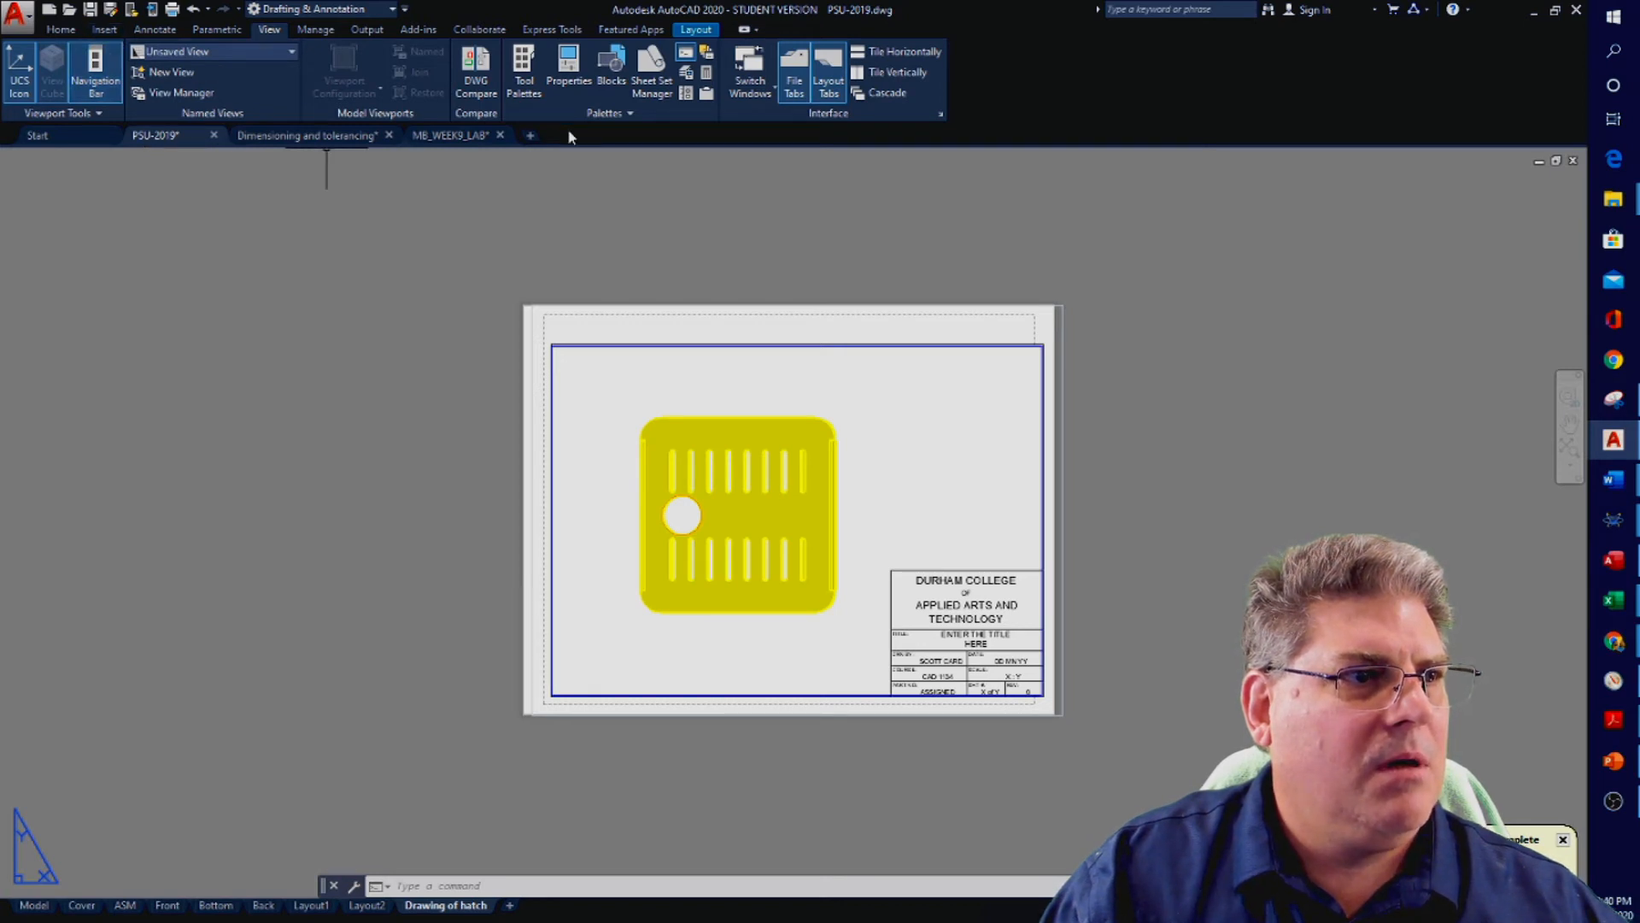
pyautogui.click(307, 9)
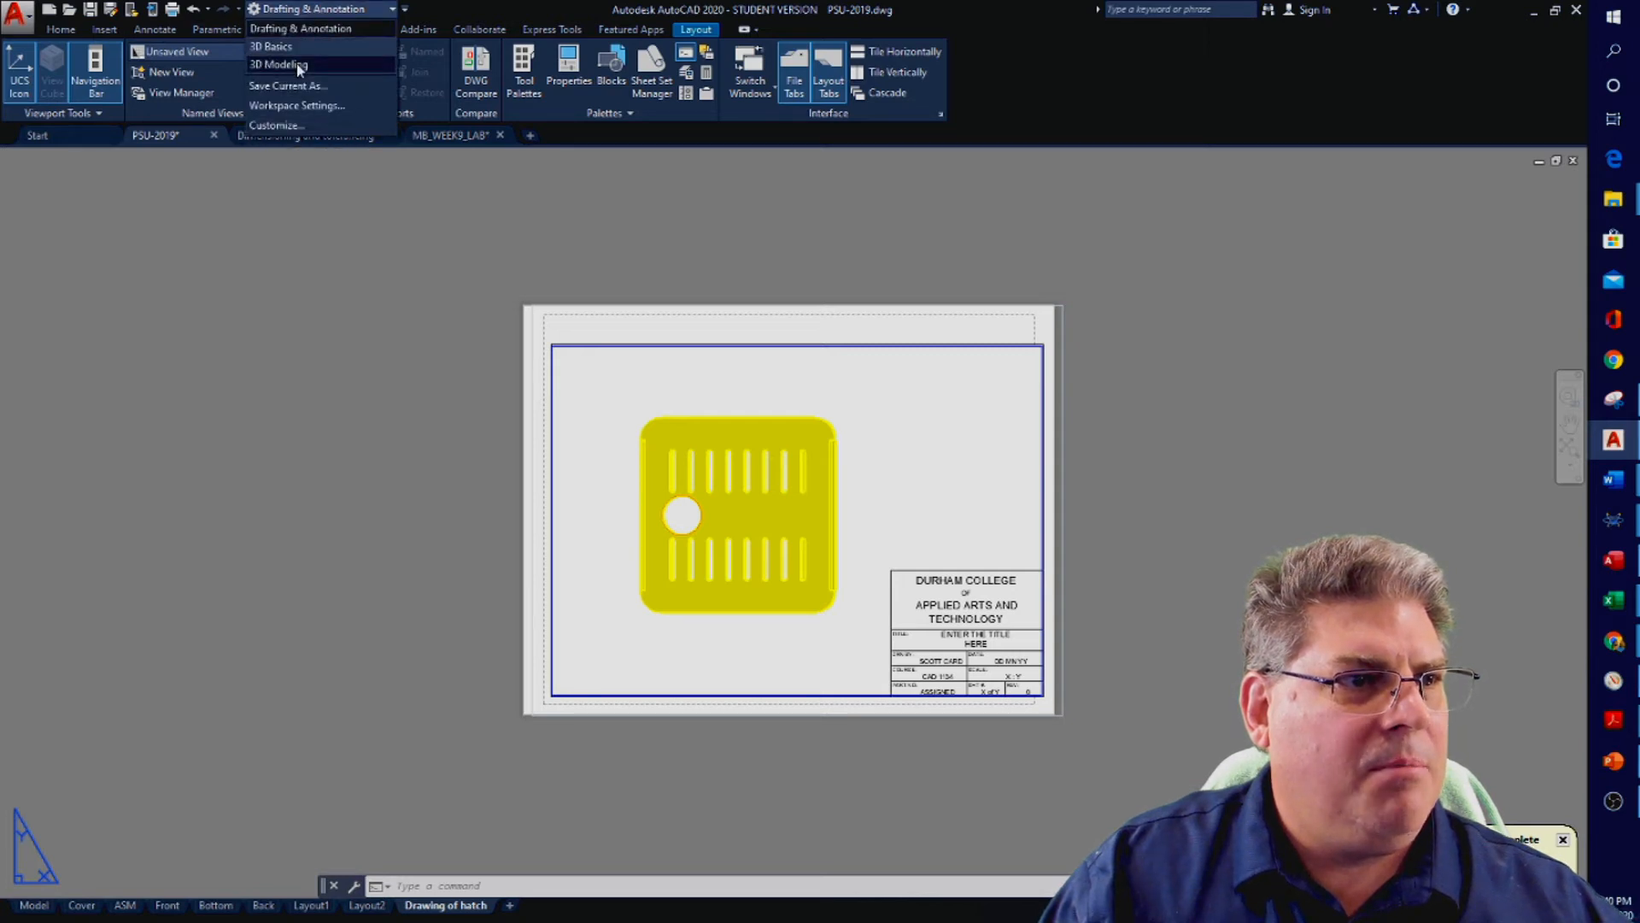
pyautogui.click(274, 46)
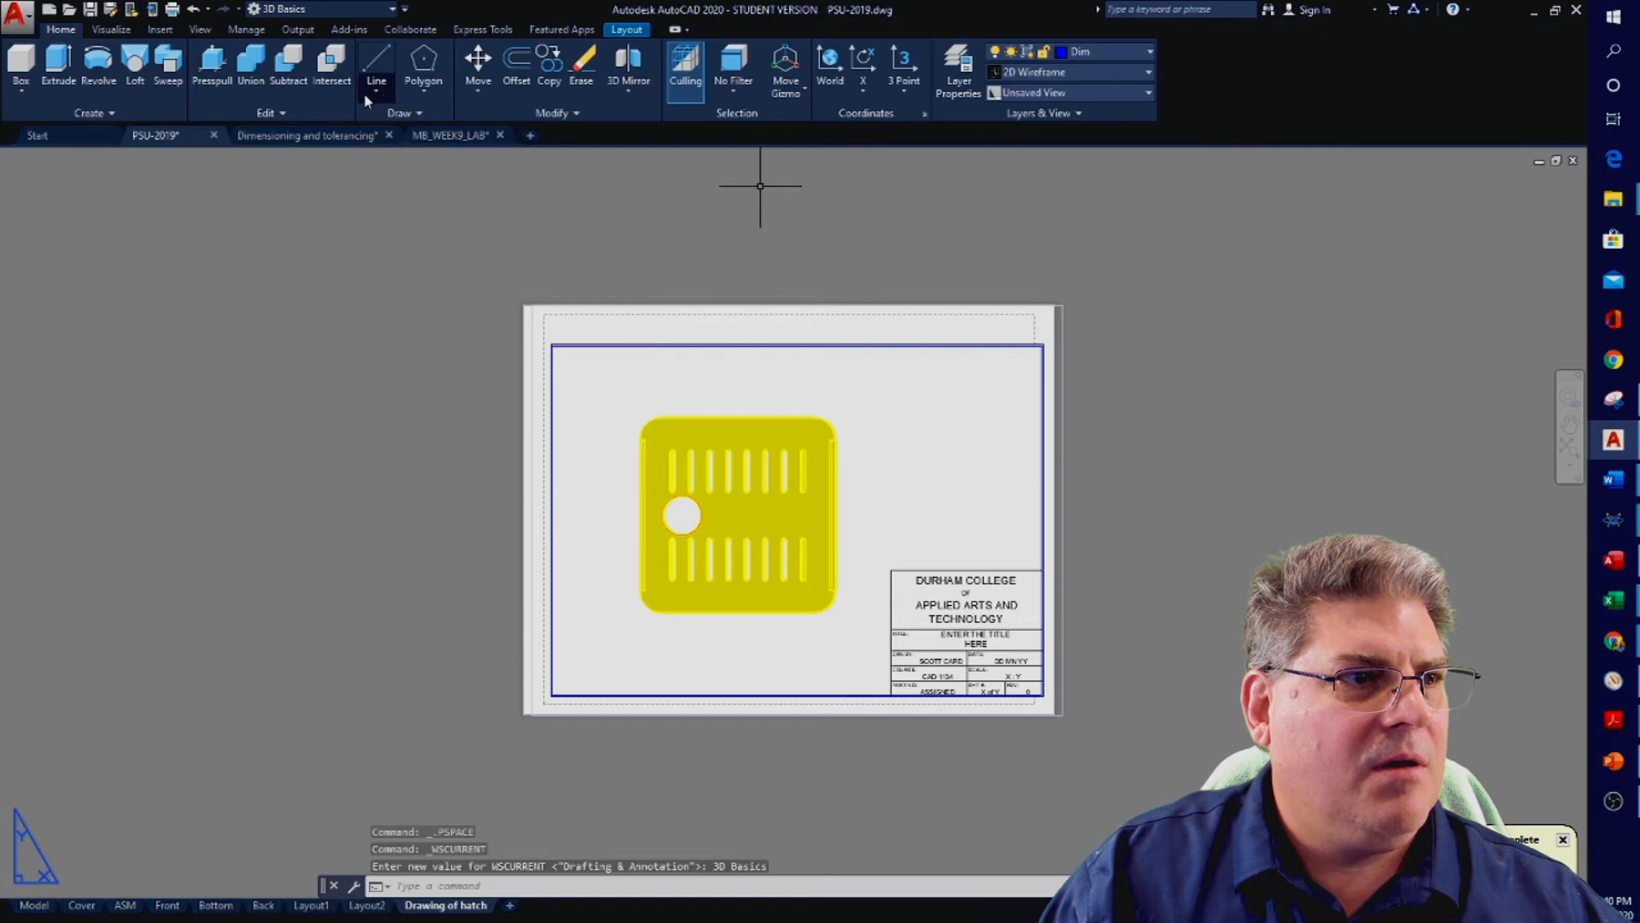
pyautogui.click(108, 31)
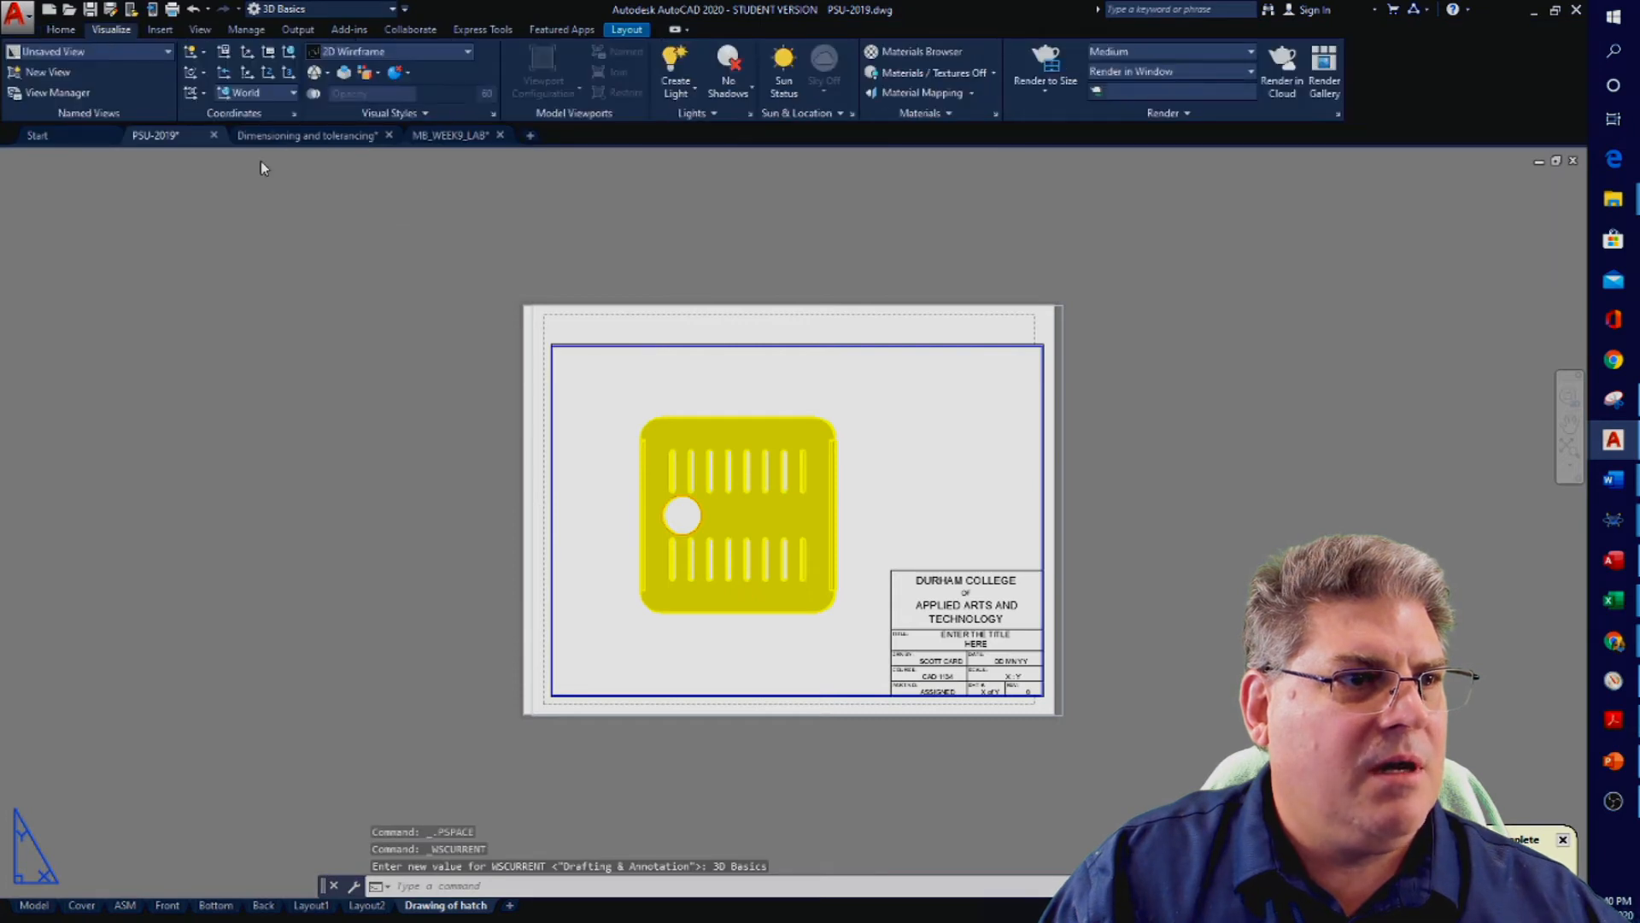
# Set the visual style inside the vented panel's viewport to 2D Wireframe and go back to paper space
pyautogui.click(393, 51)
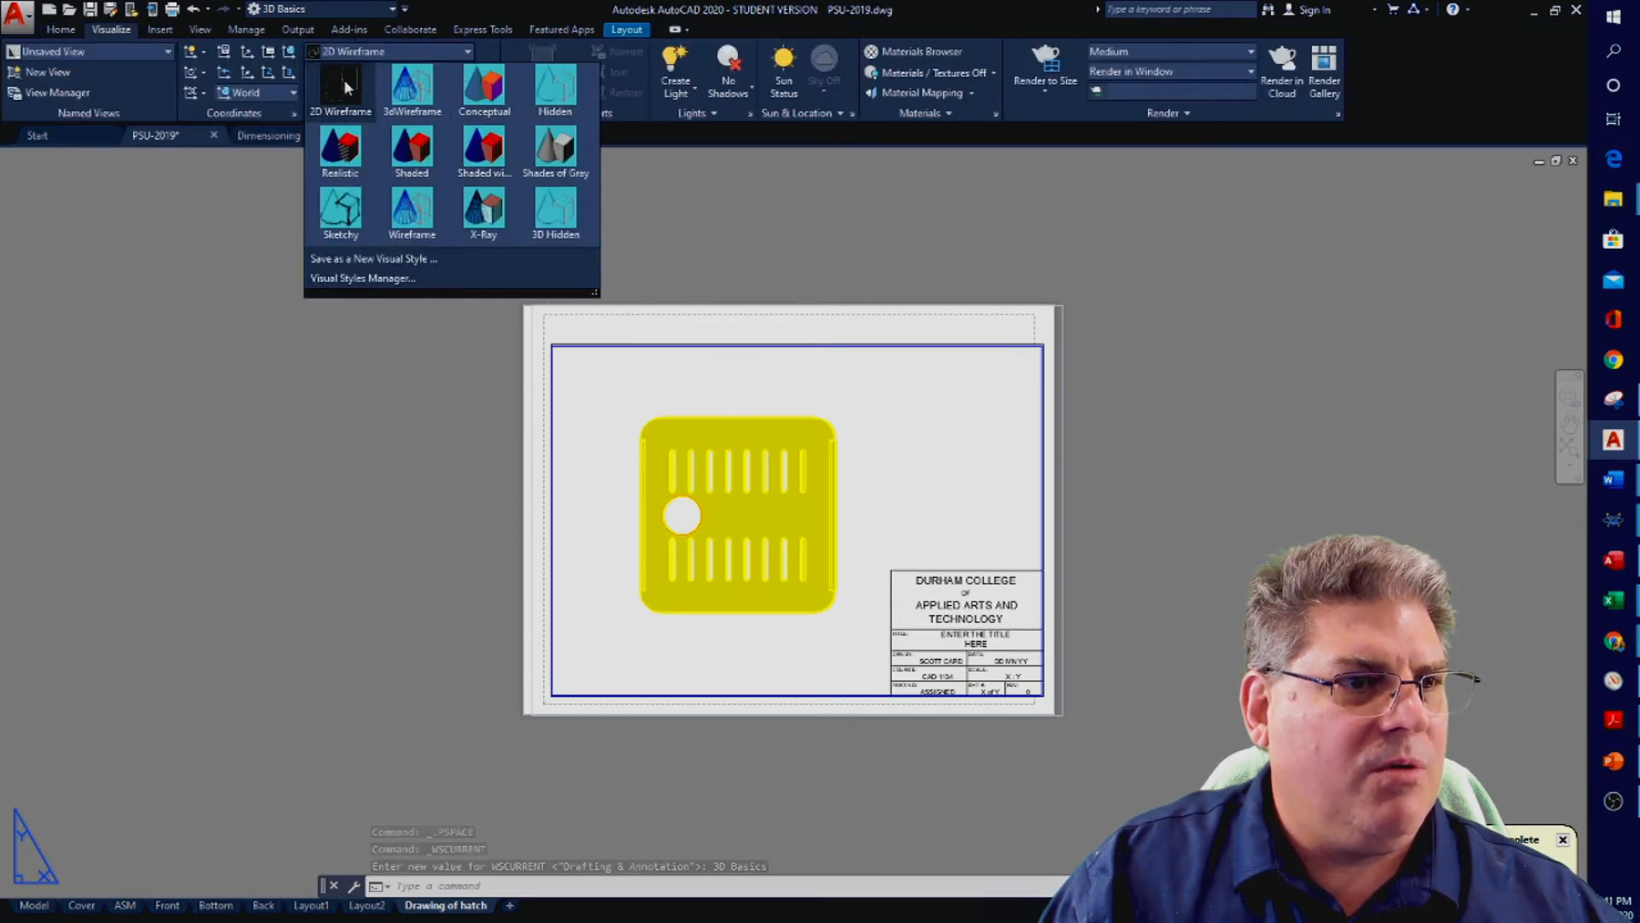
pyautogui.doubleClick(872, 415)
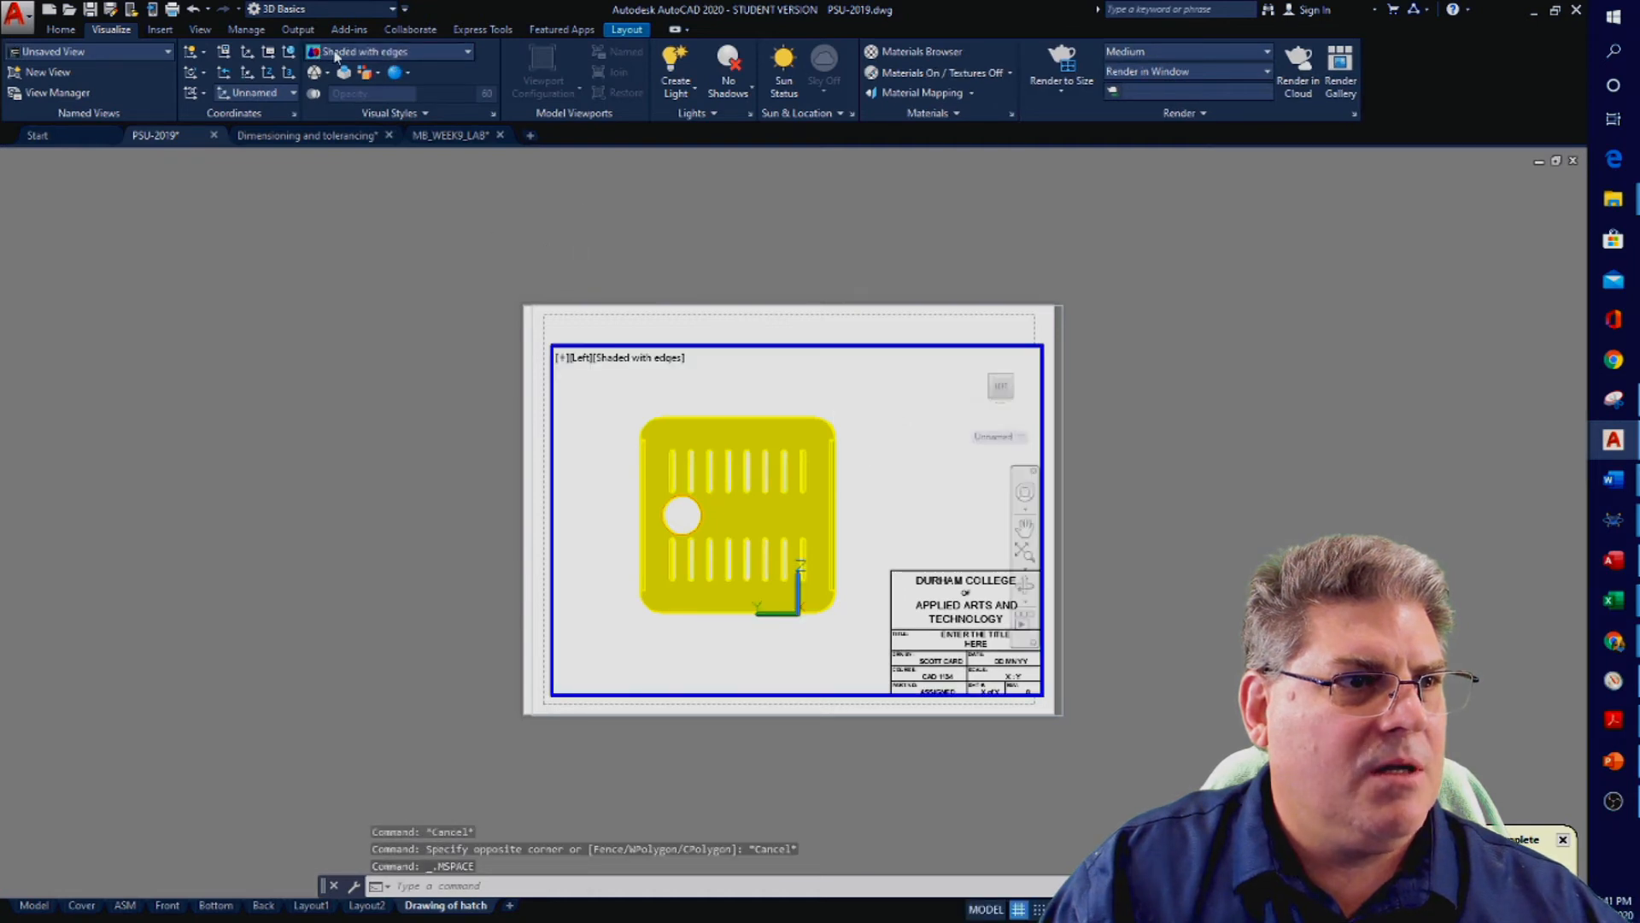
pyautogui.click(336, 53)
pyautogui.click(340, 162)
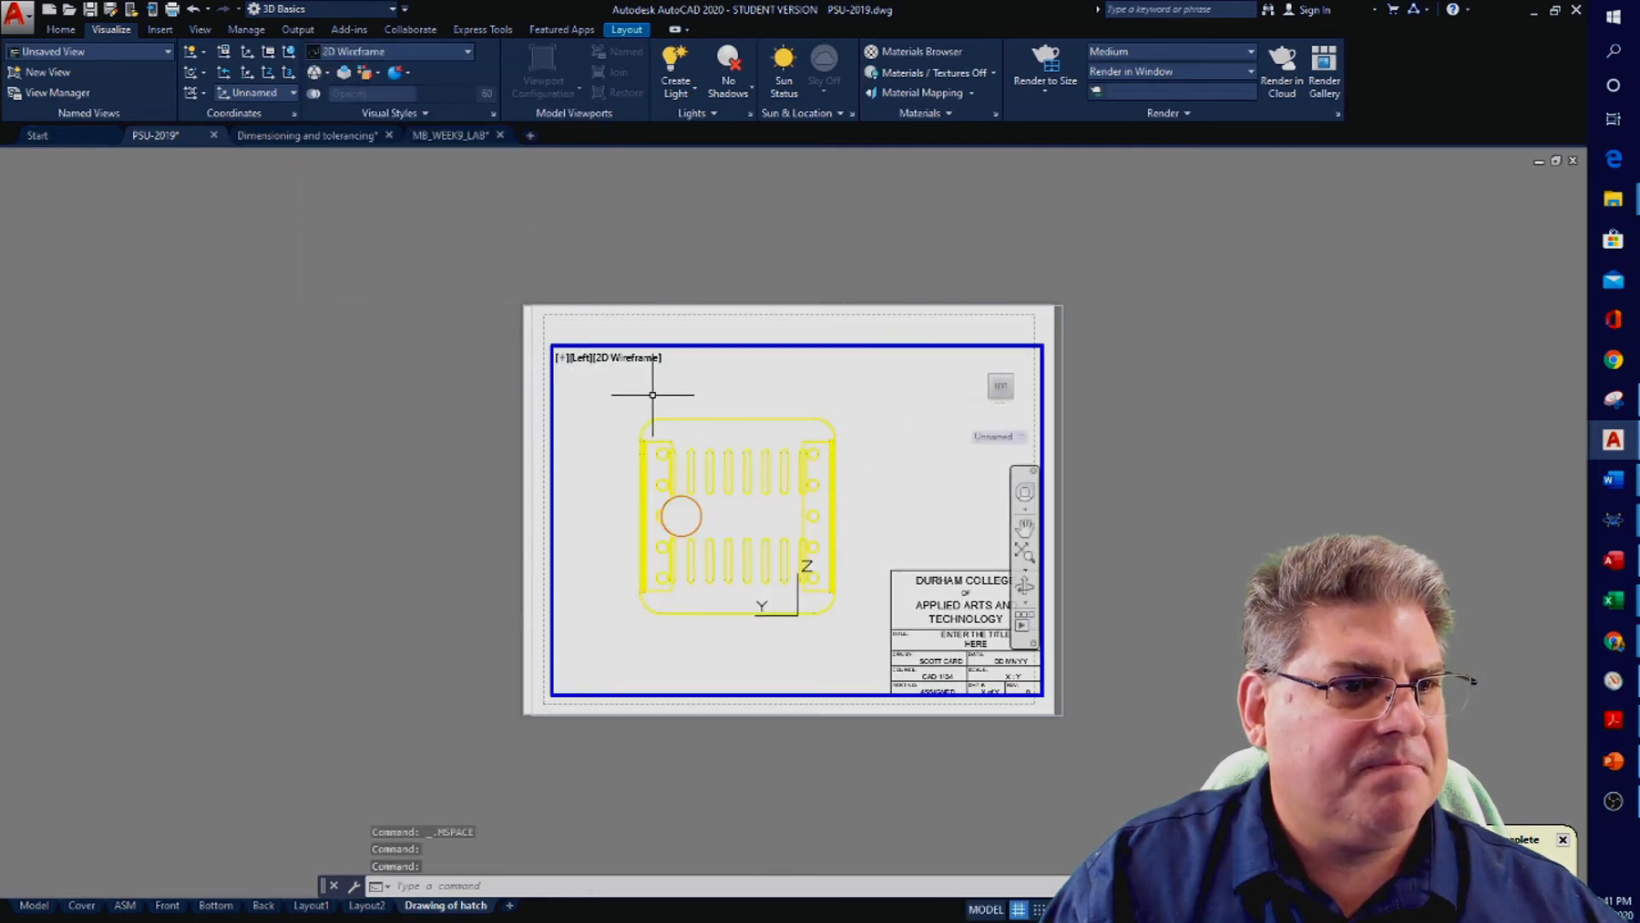
pyautogui.press('Escape')
pyautogui.press('Escape')
pyautogui.press('Escape')
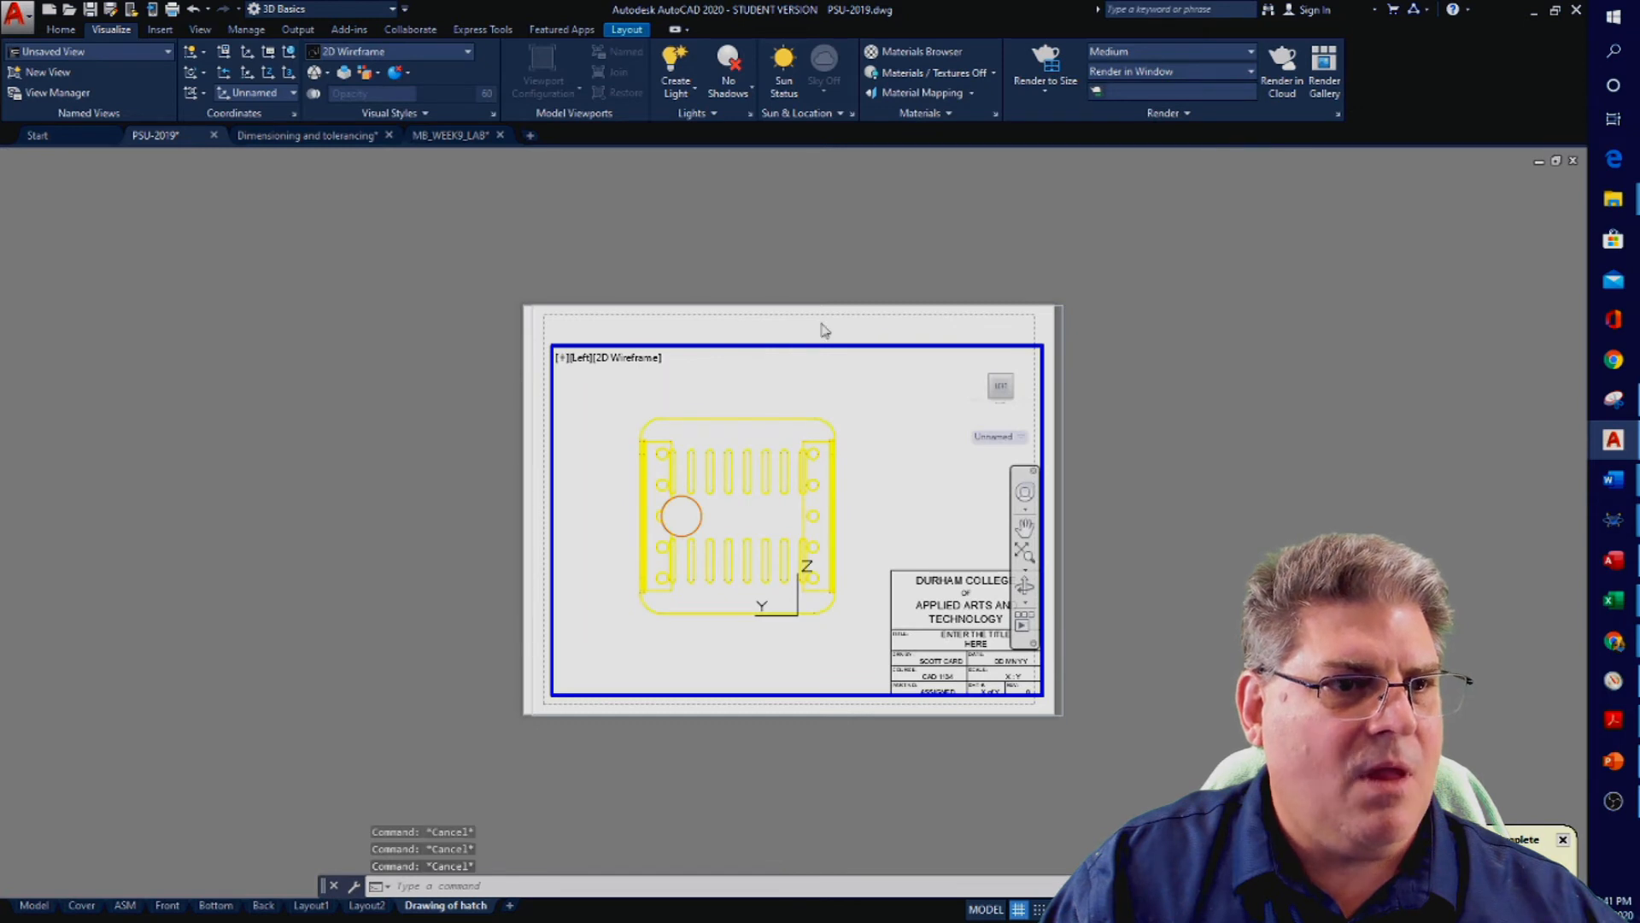
pyautogui.doubleClick(801, 256)
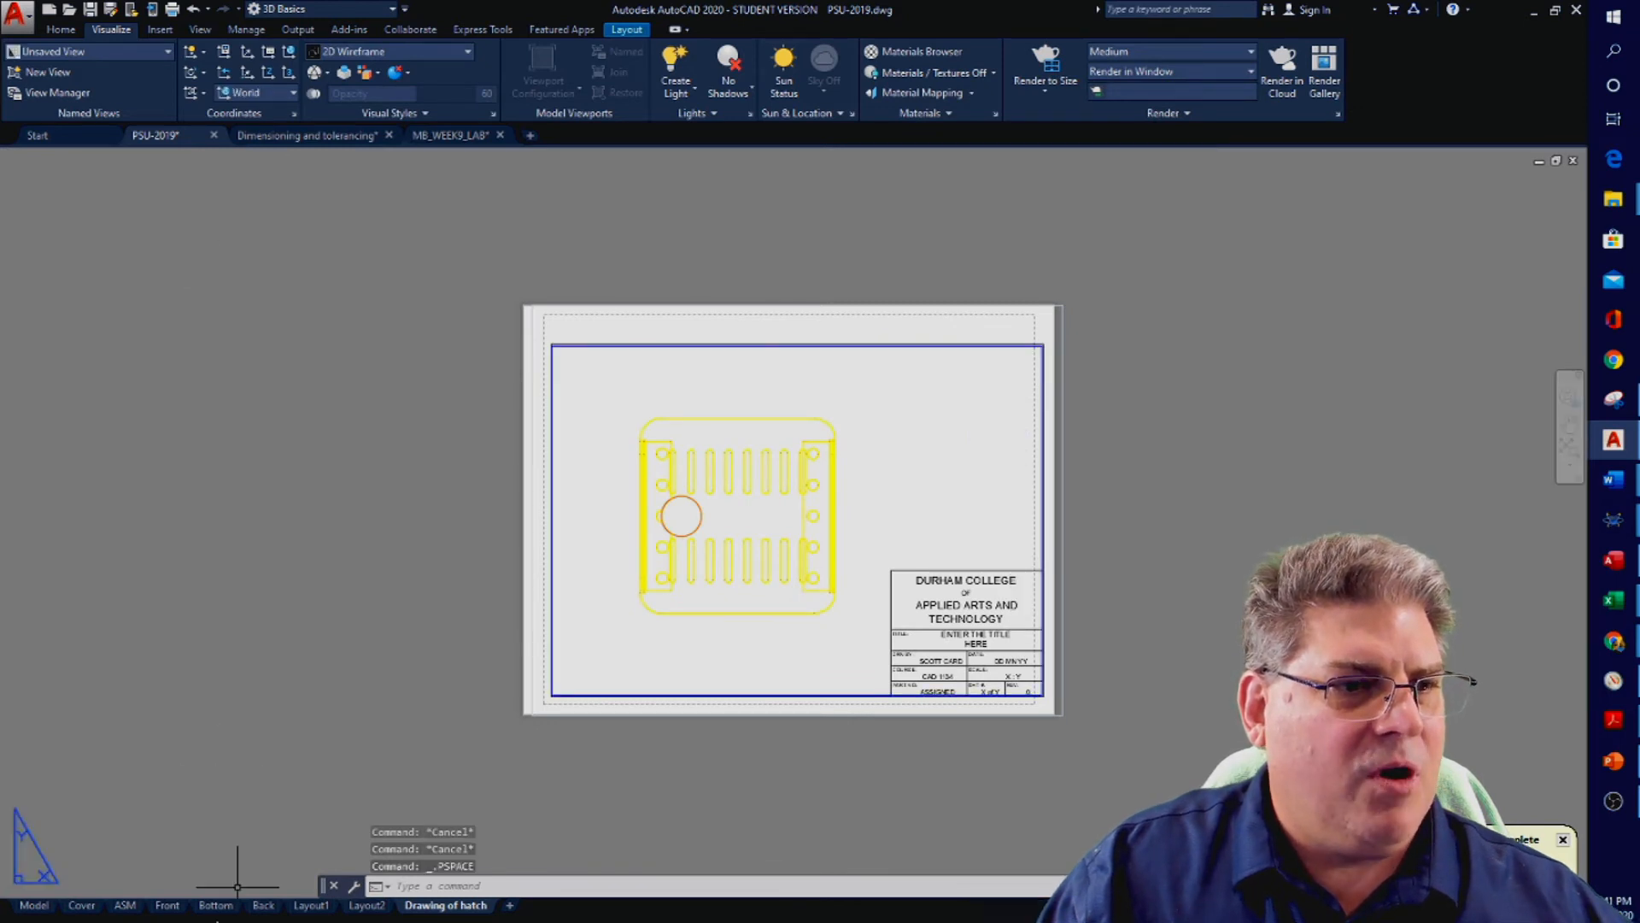
# Check the full assembly's display in model space and return to the Drawing of hatch layout
pyautogui.click(34, 906)
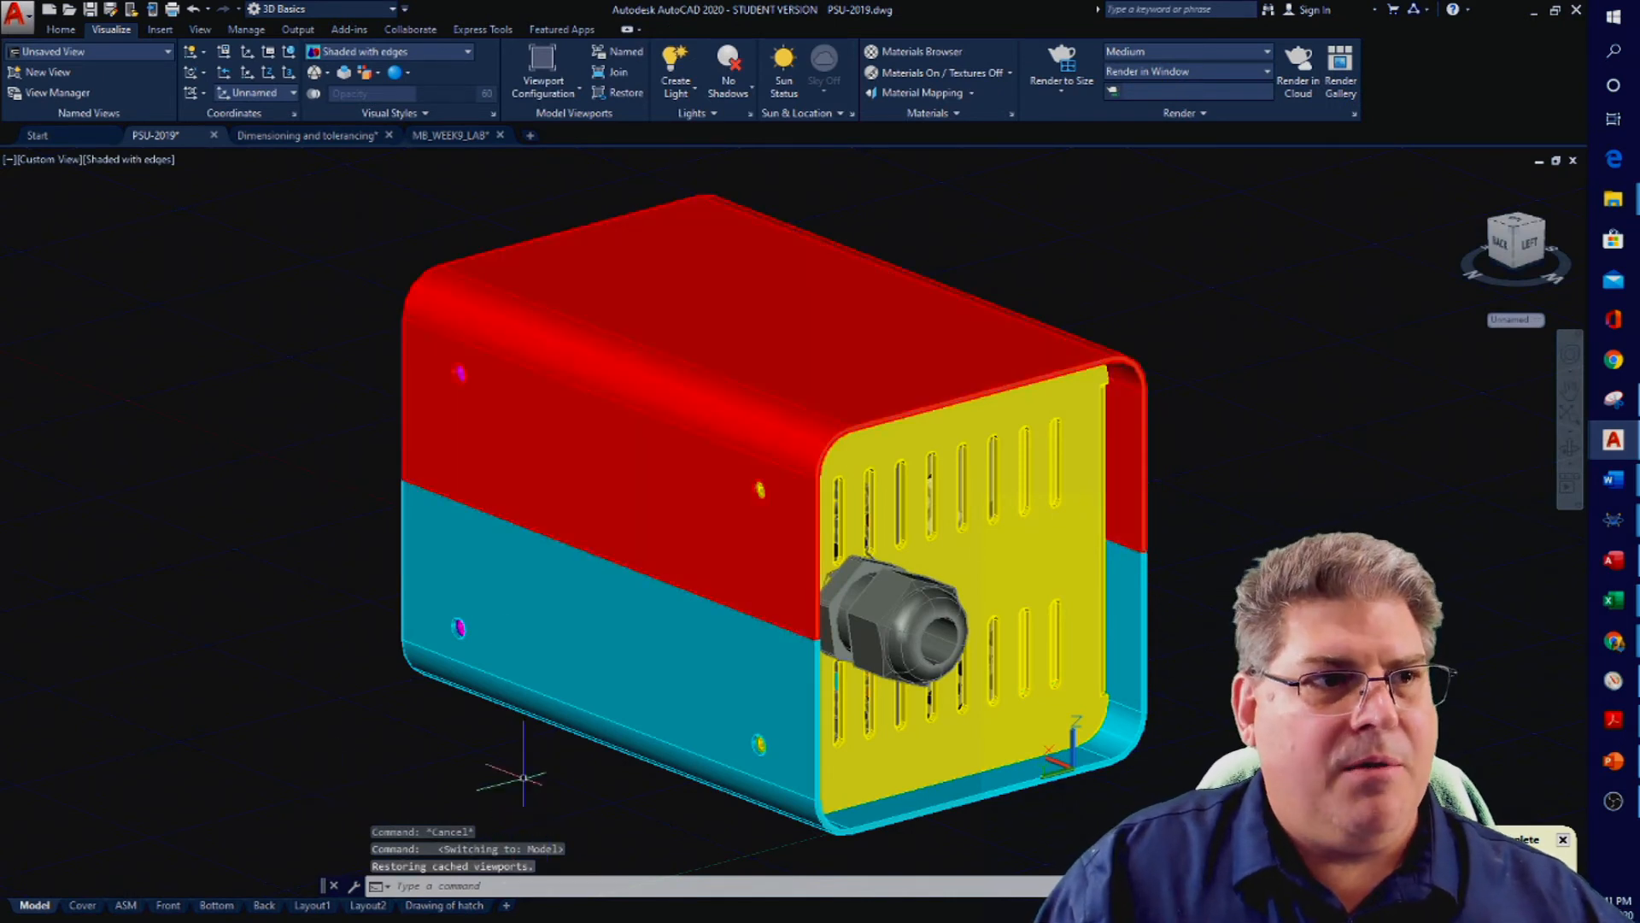
pyautogui.click(453, 906)
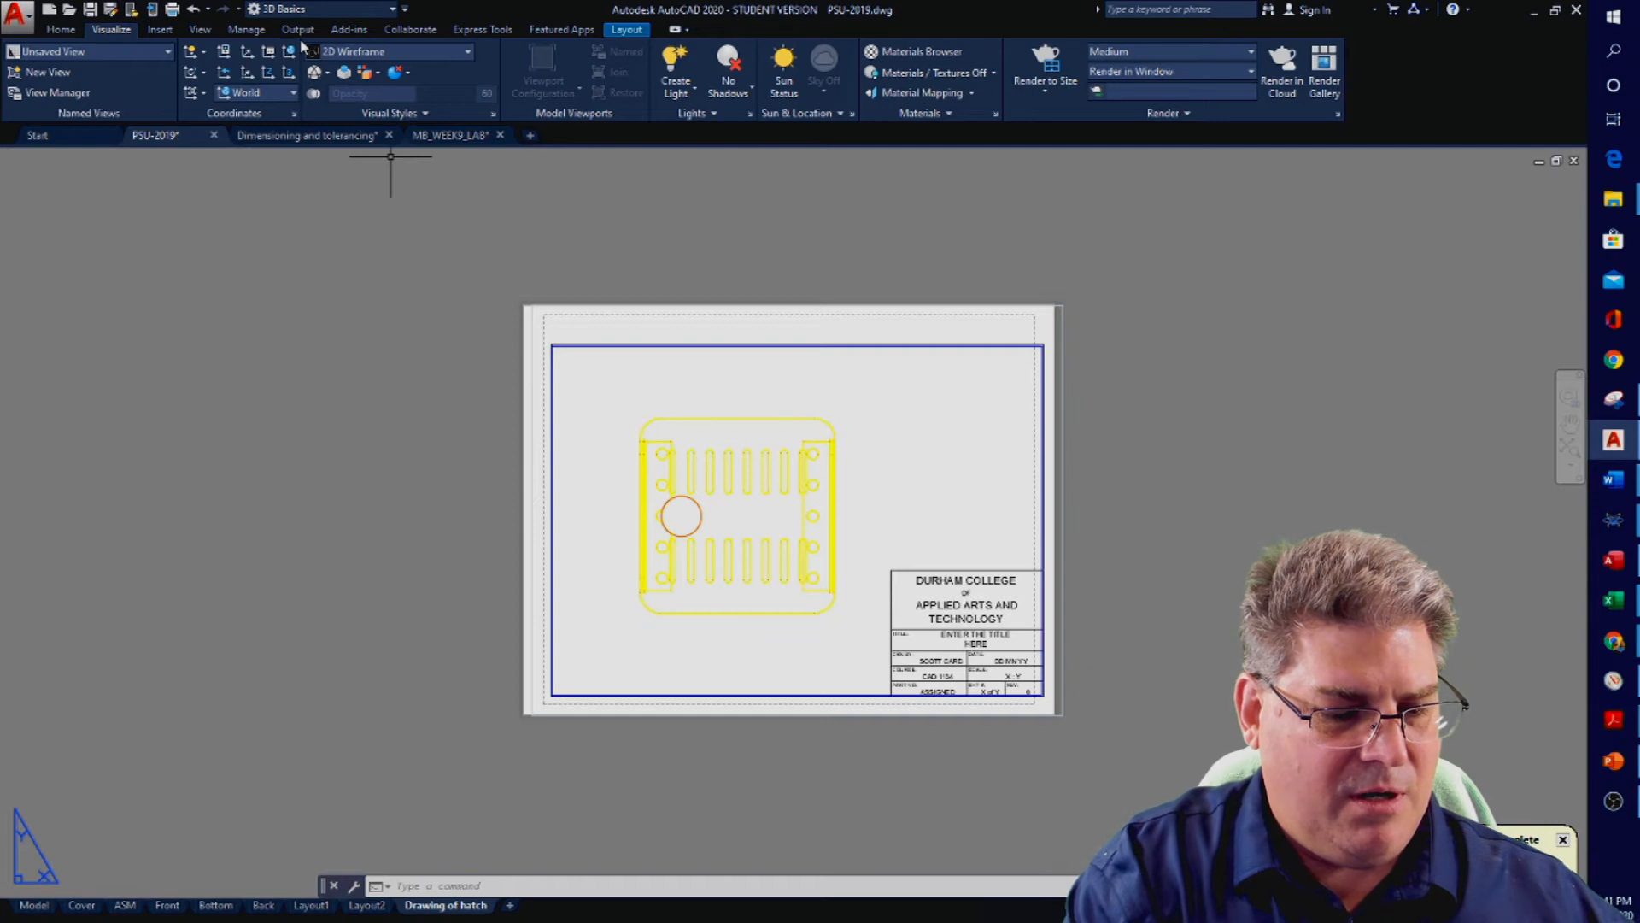
# Return to the Drafting & Annotation workspace and set the yellow 1401AAA layer's VP Color to 251
pyautogui.write('lar')
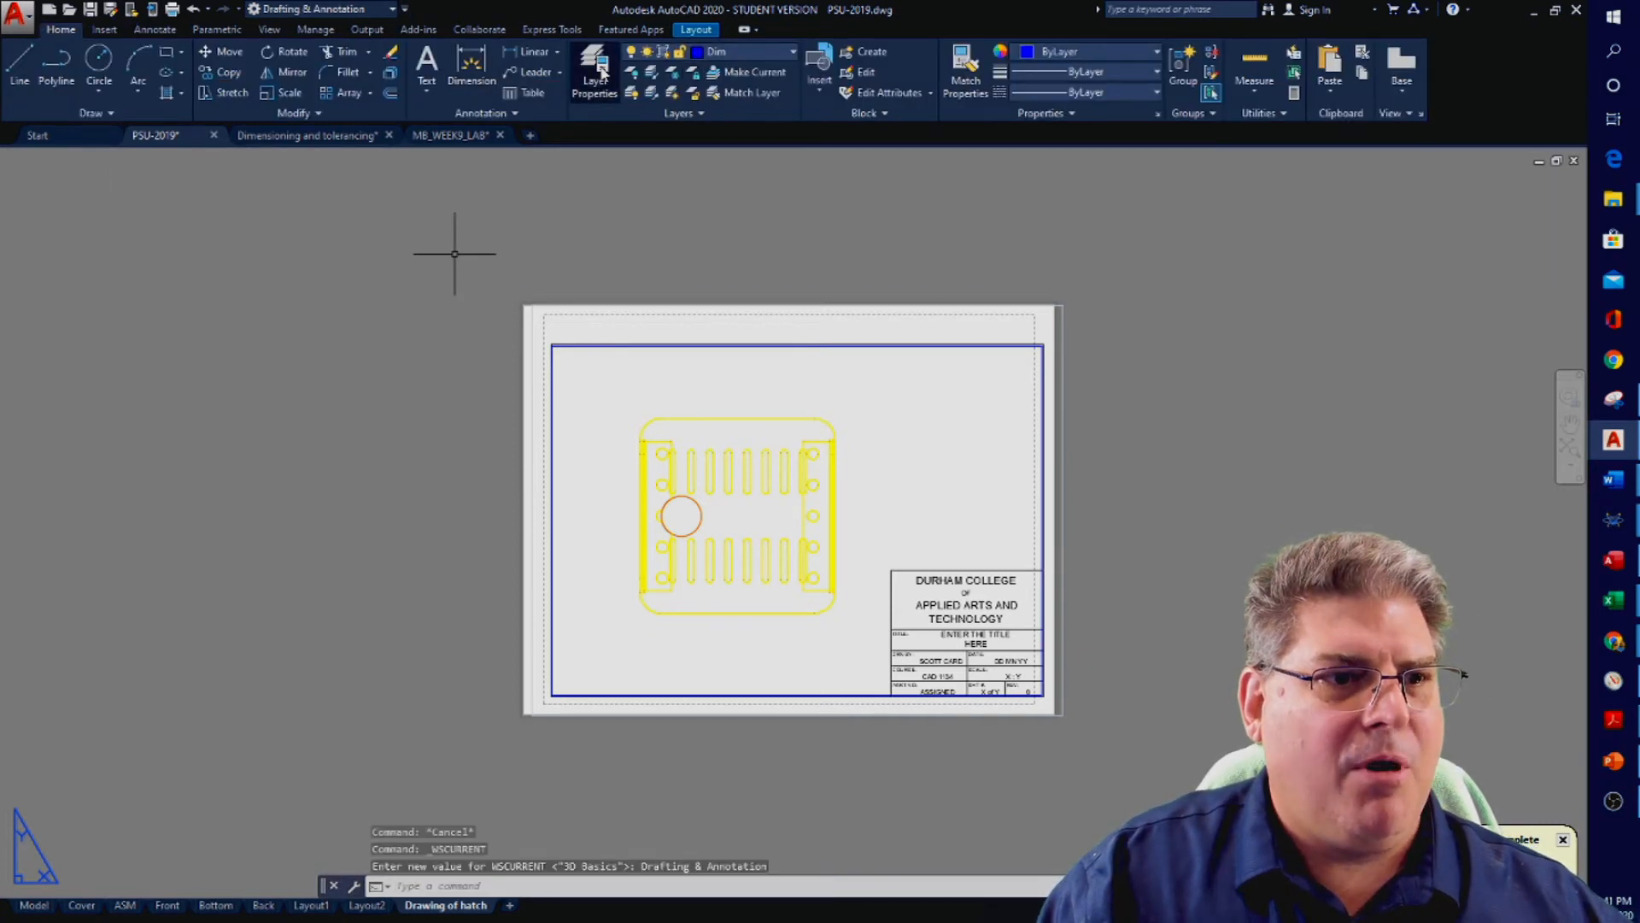
pyautogui.click(595, 68)
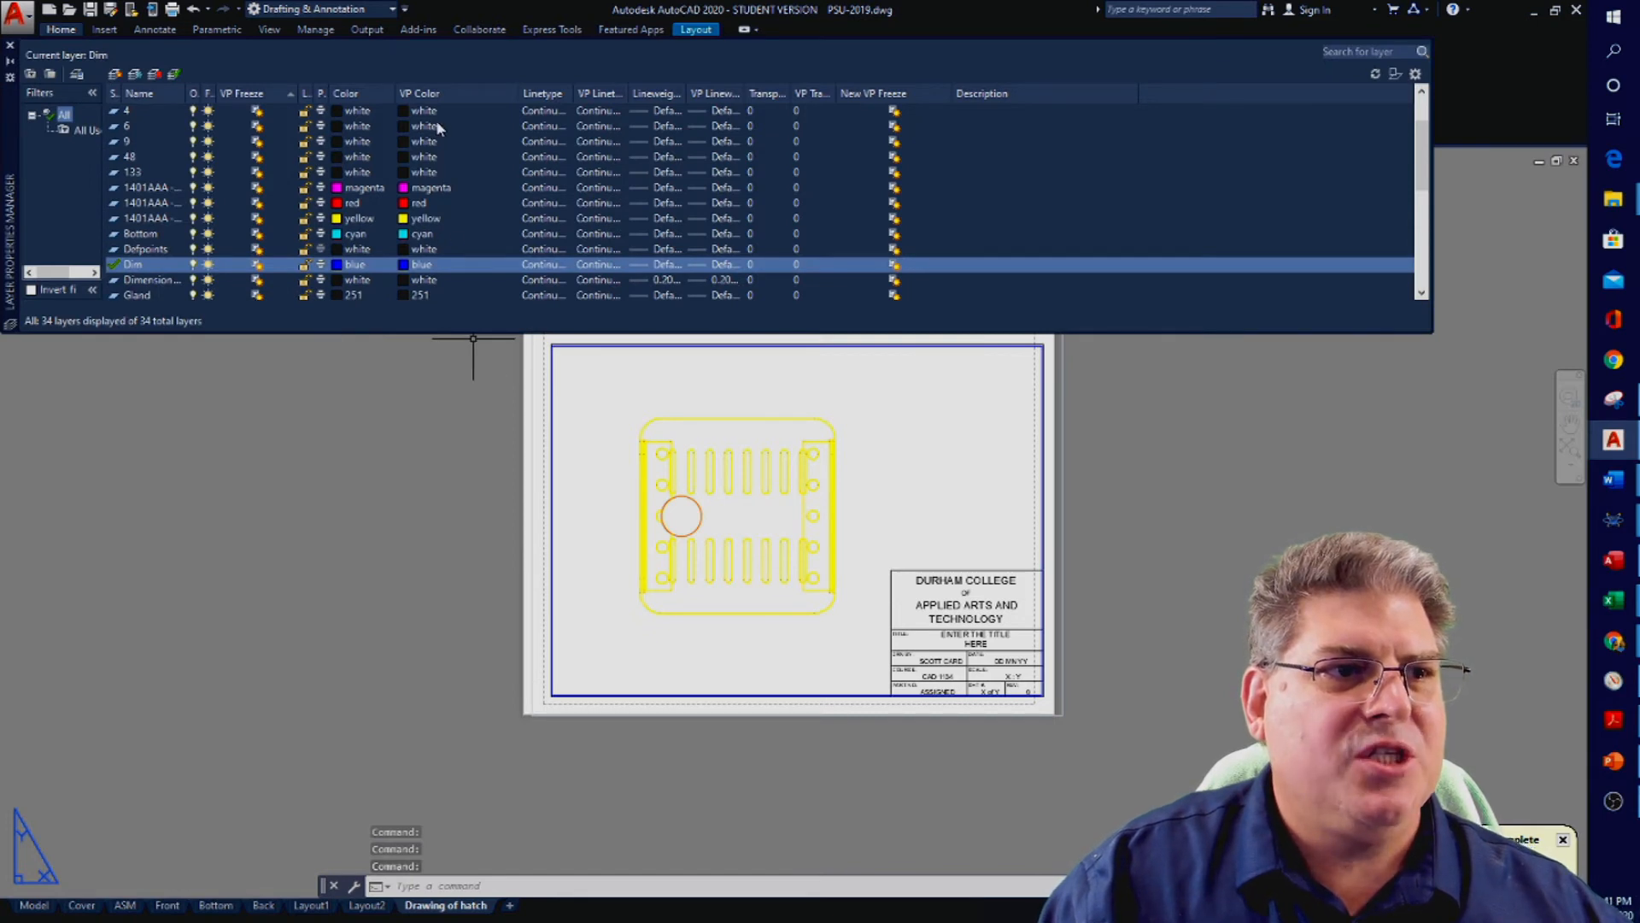
pyautogui.click(427, 220)
pyautogui.click(425, 223)
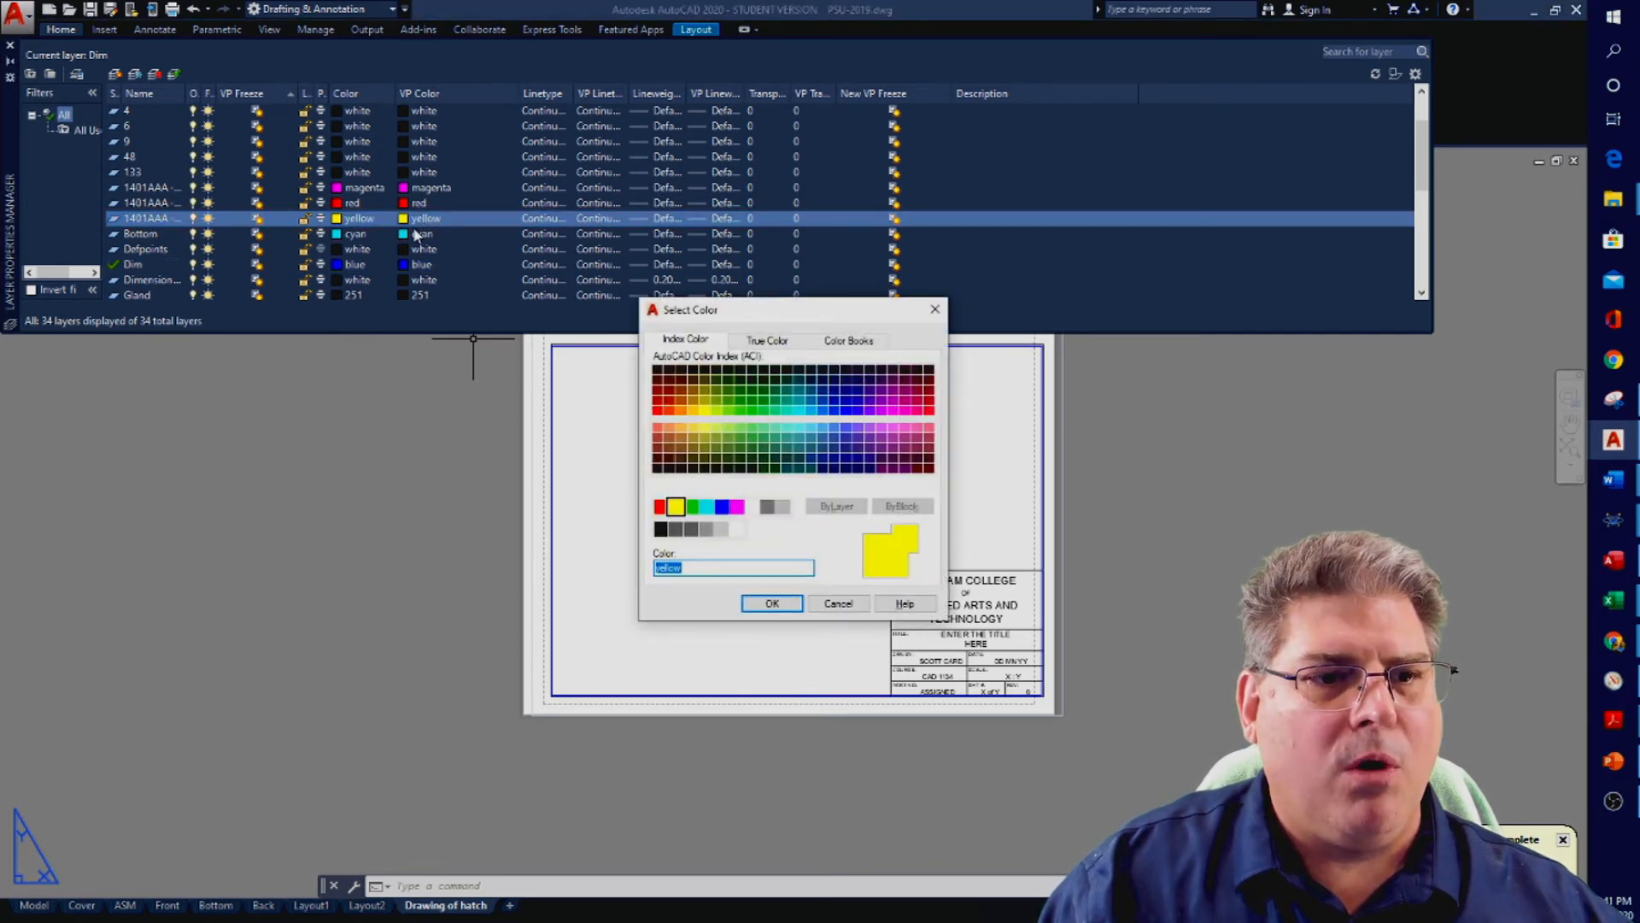
pyautogui.click(676, 530)
pyautogui.click(771, 604)
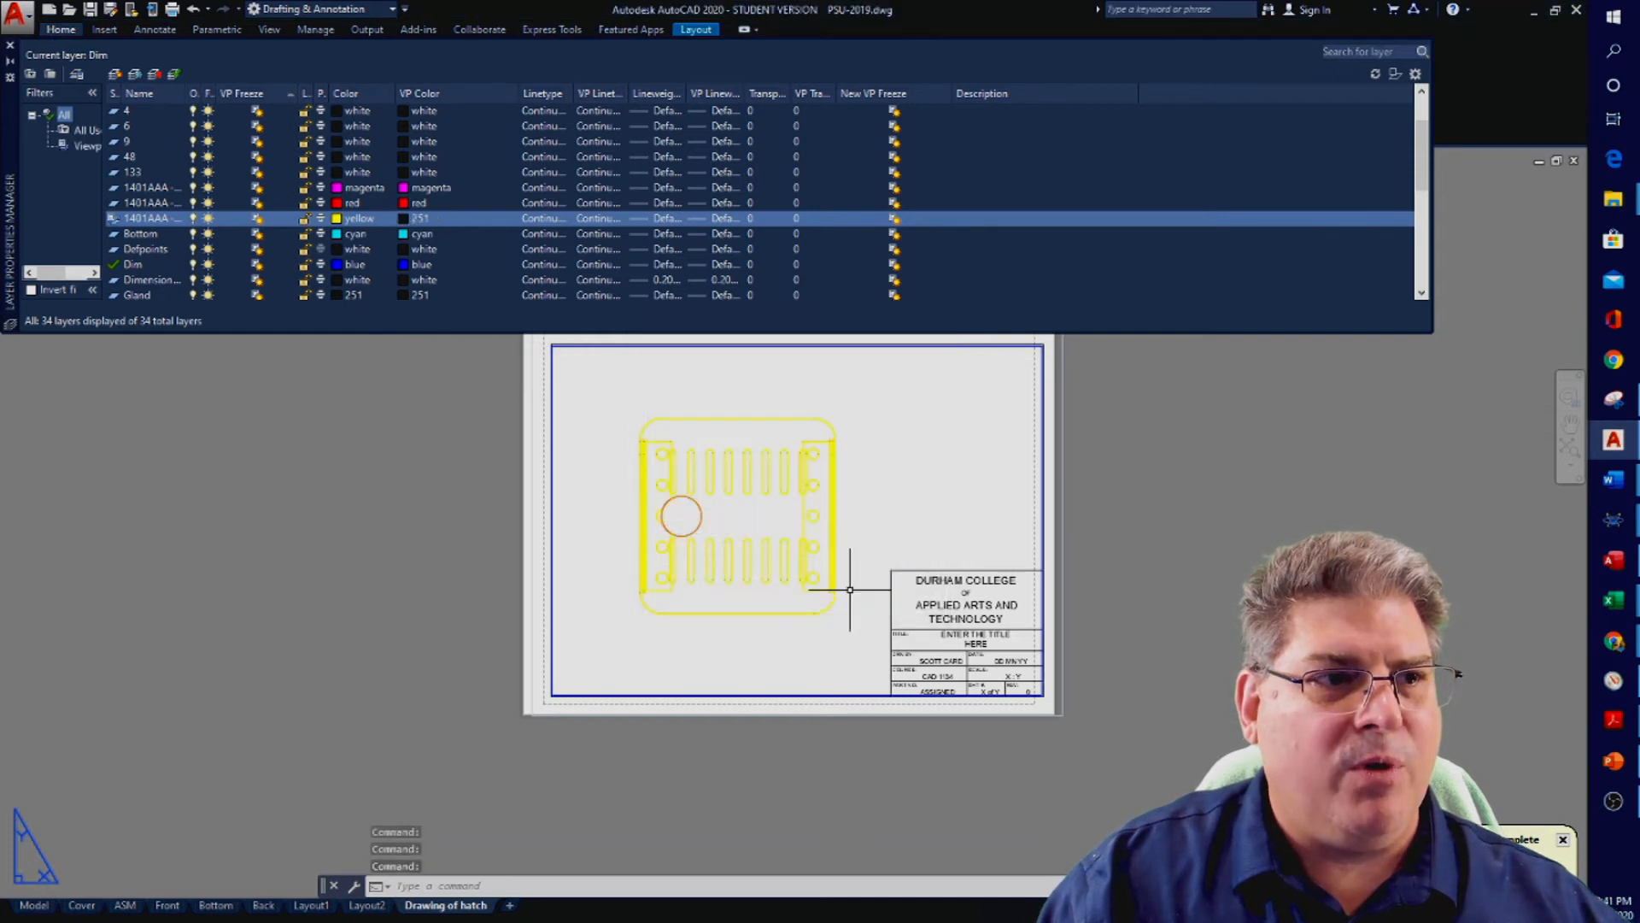
pyautogui.click(431, 440)
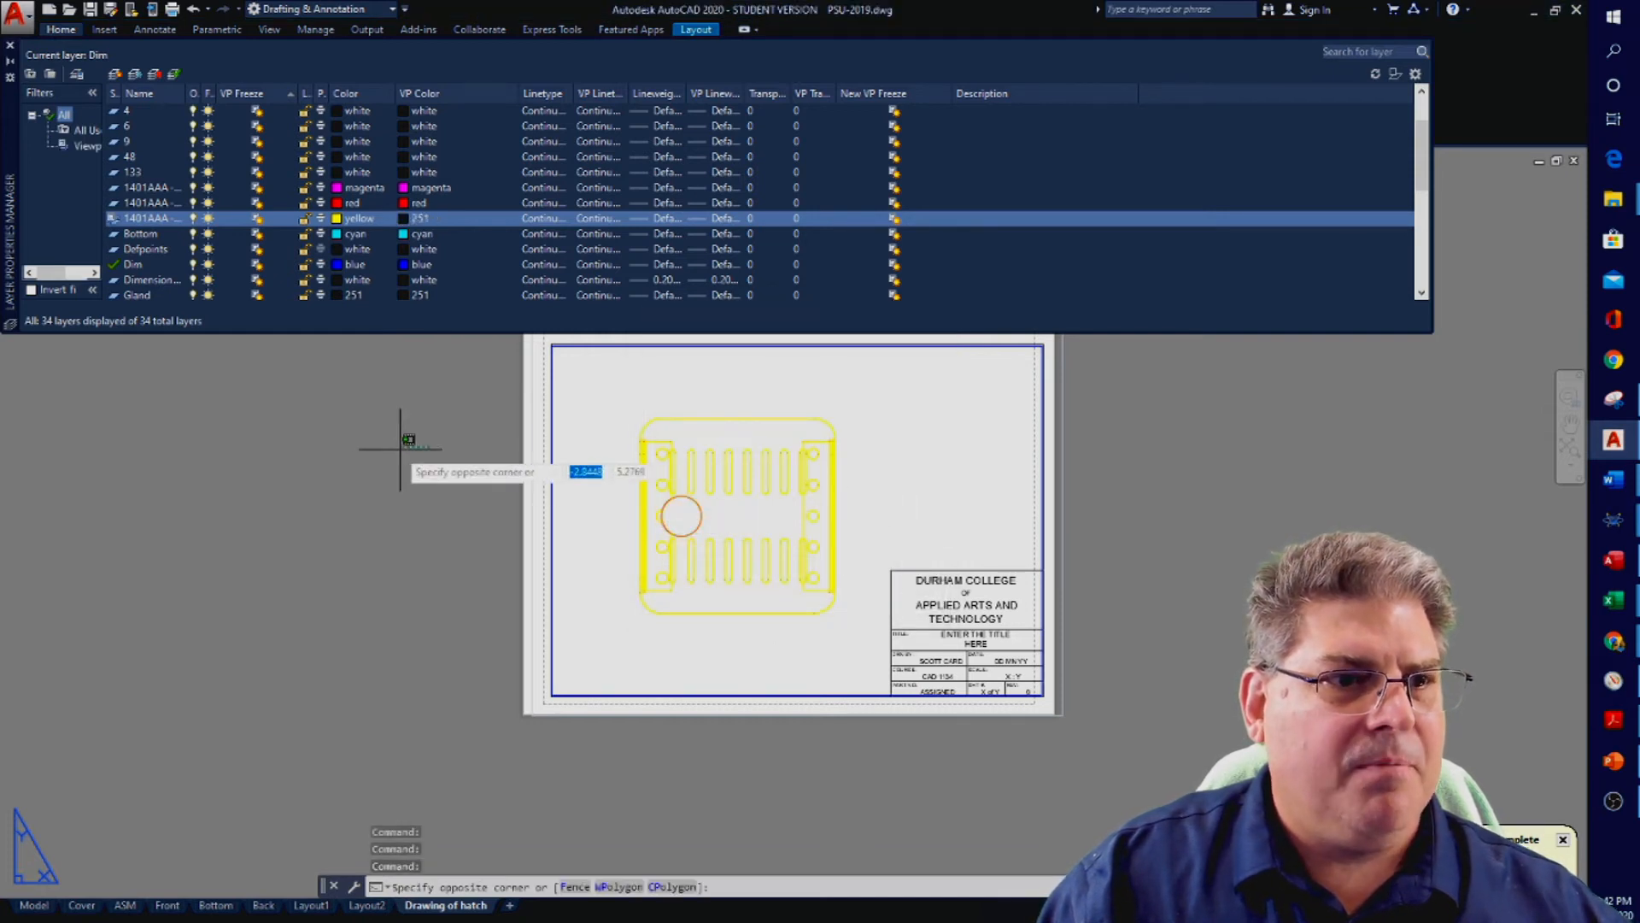
pyautogui.press('Escape')
pyautogui.click(1099, 450)
pyautogui.press('Escape')
# Inside the viewport, make the vented panel solid take its layer's color and set the 1401AAA - Vented Panel layer to green
pyautogui.doubleClick(963, 495)
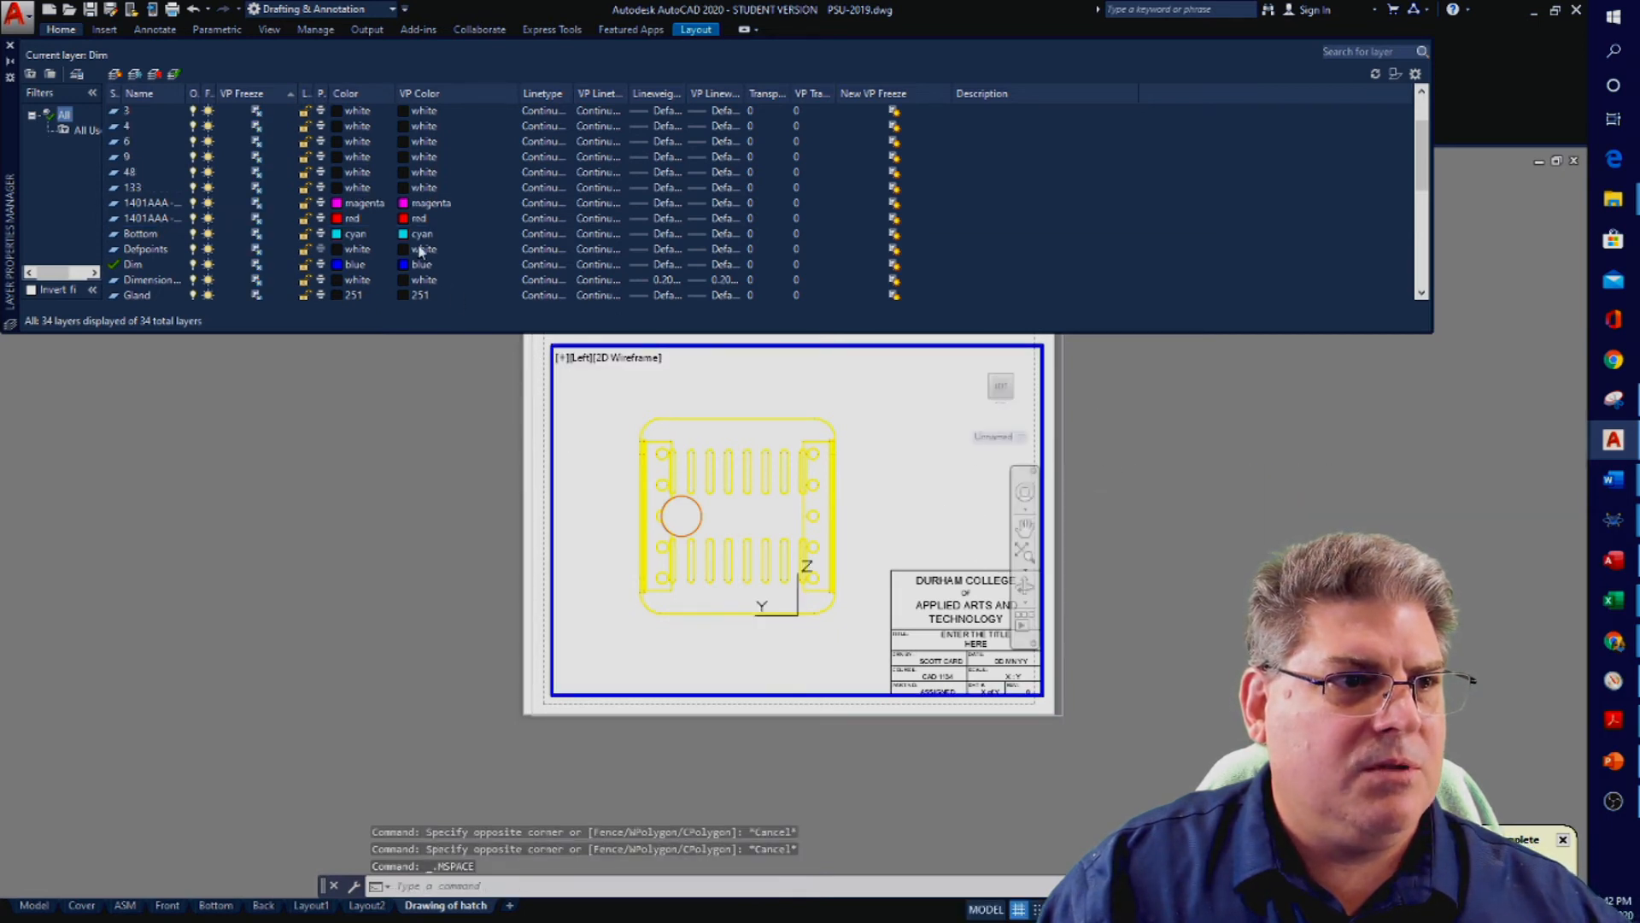
pyautogui.click(780, 468)
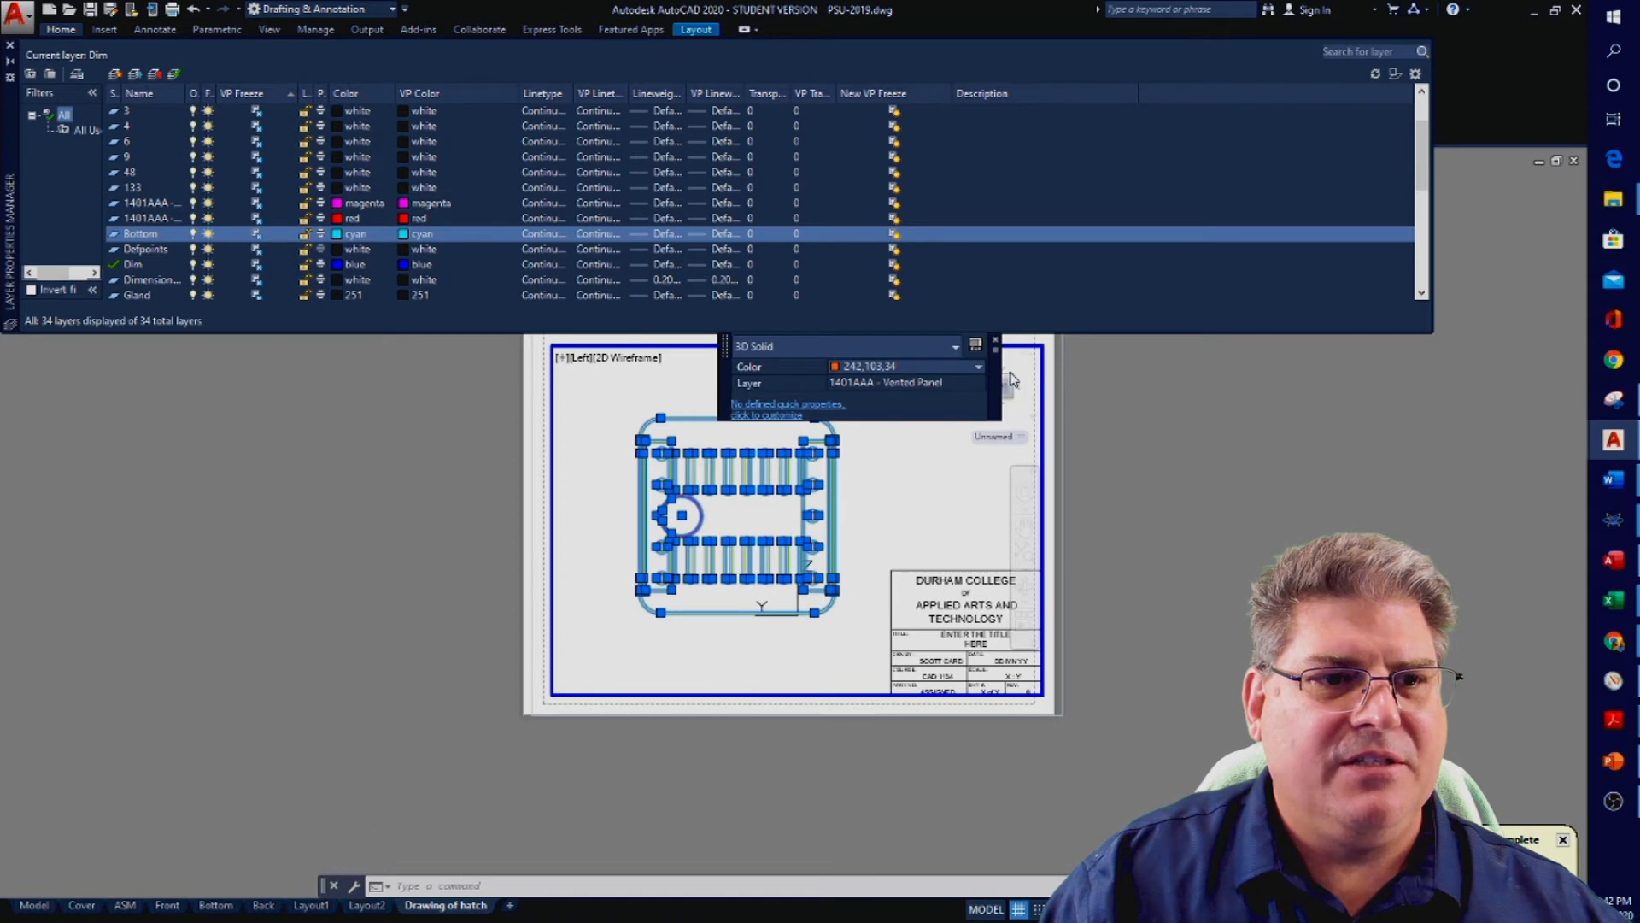
pyautogui.click(977, 368)
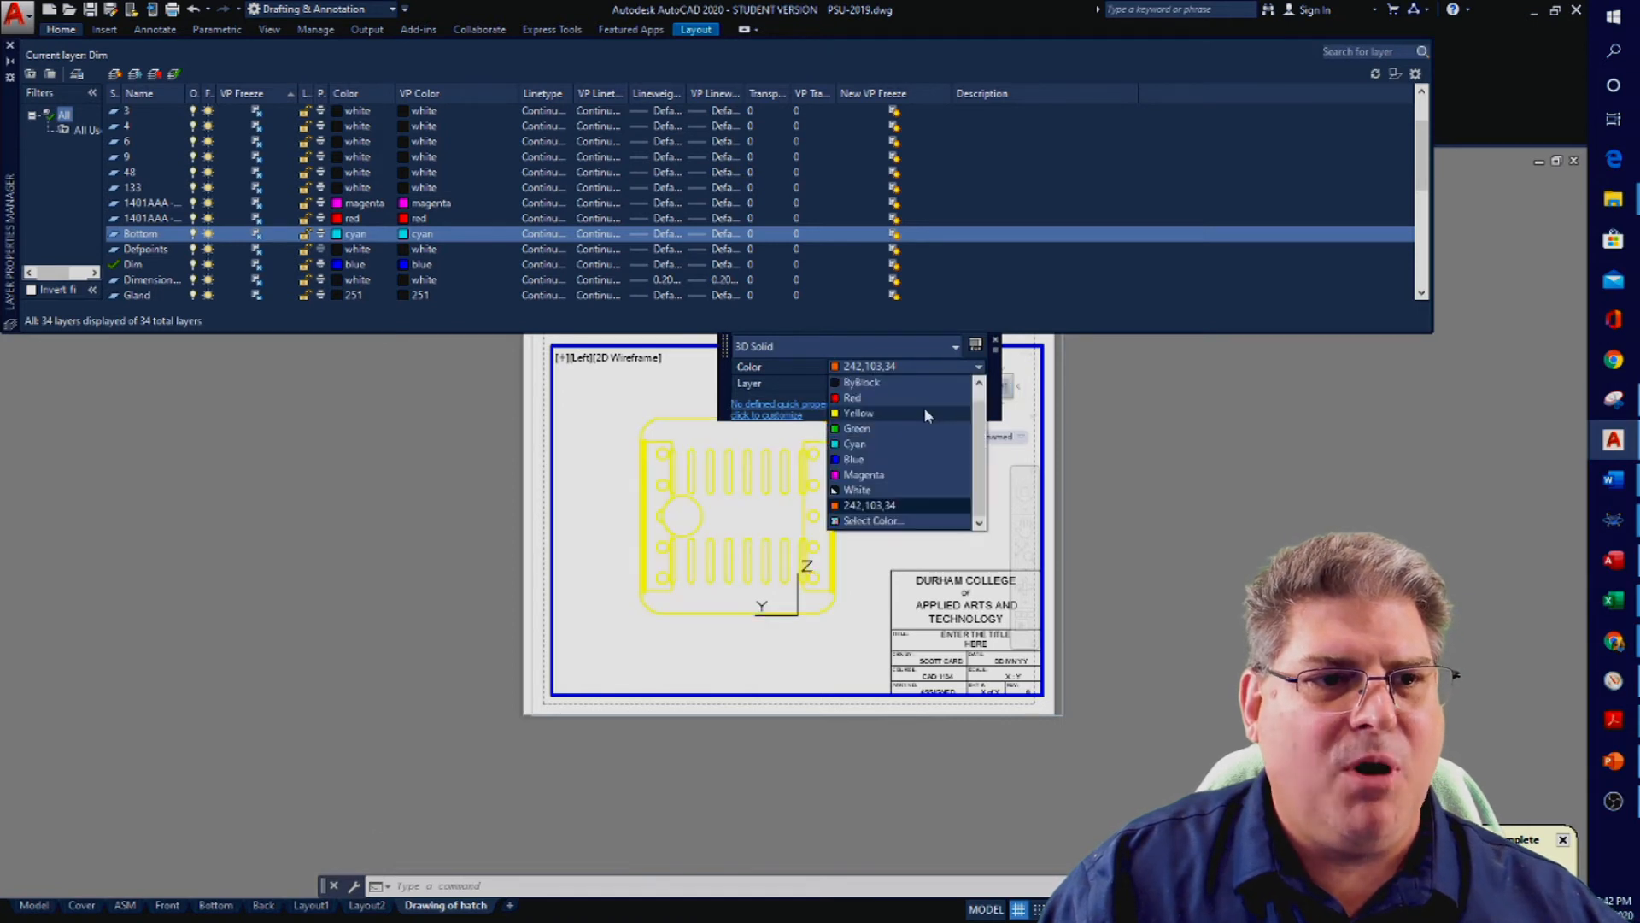
pyautogui.scroll(1, 920, 400)
pyautogui.click(915, 385)
pyautogui.press('Escape')
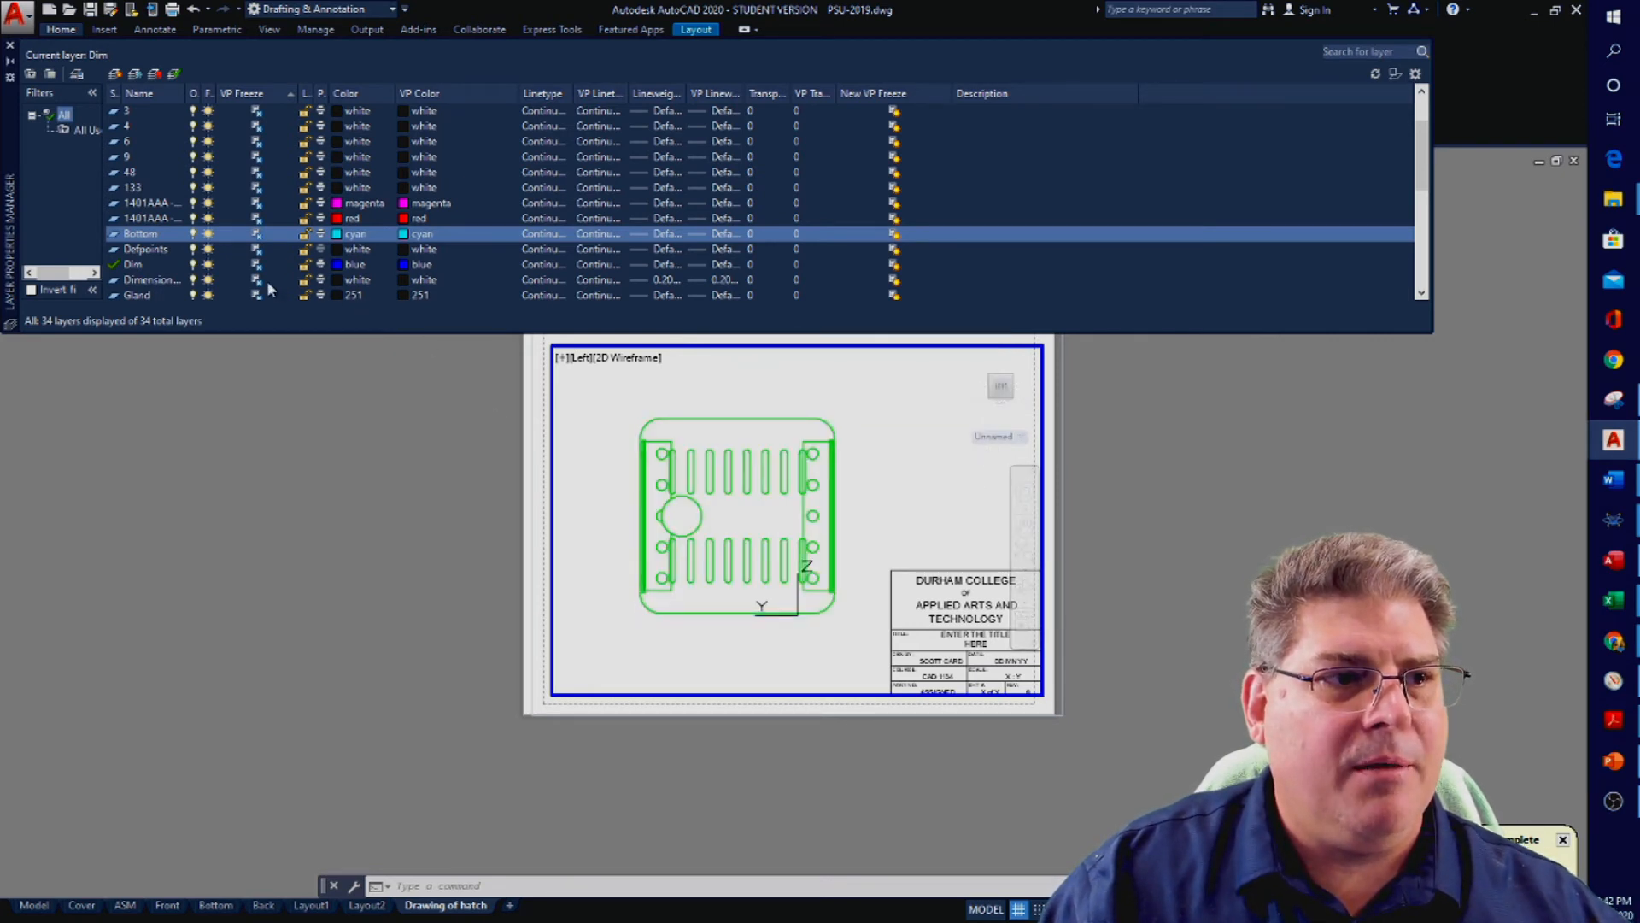
pyautogui.click(407, 219)
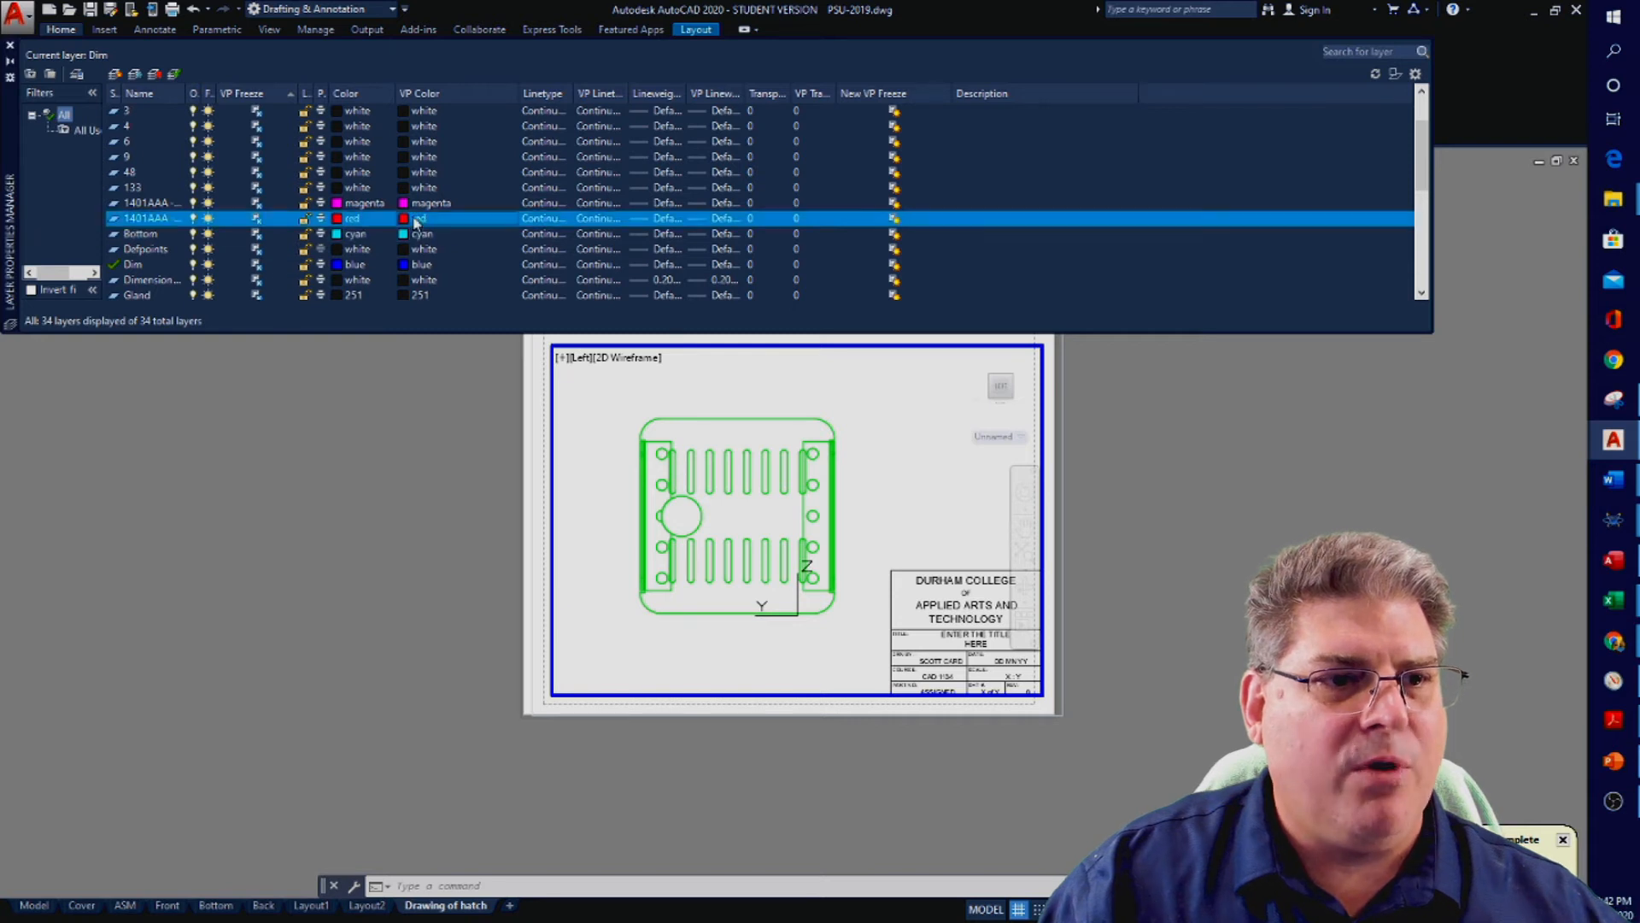
pyautogui.press('Escape')
pyautogui.press('Escape')
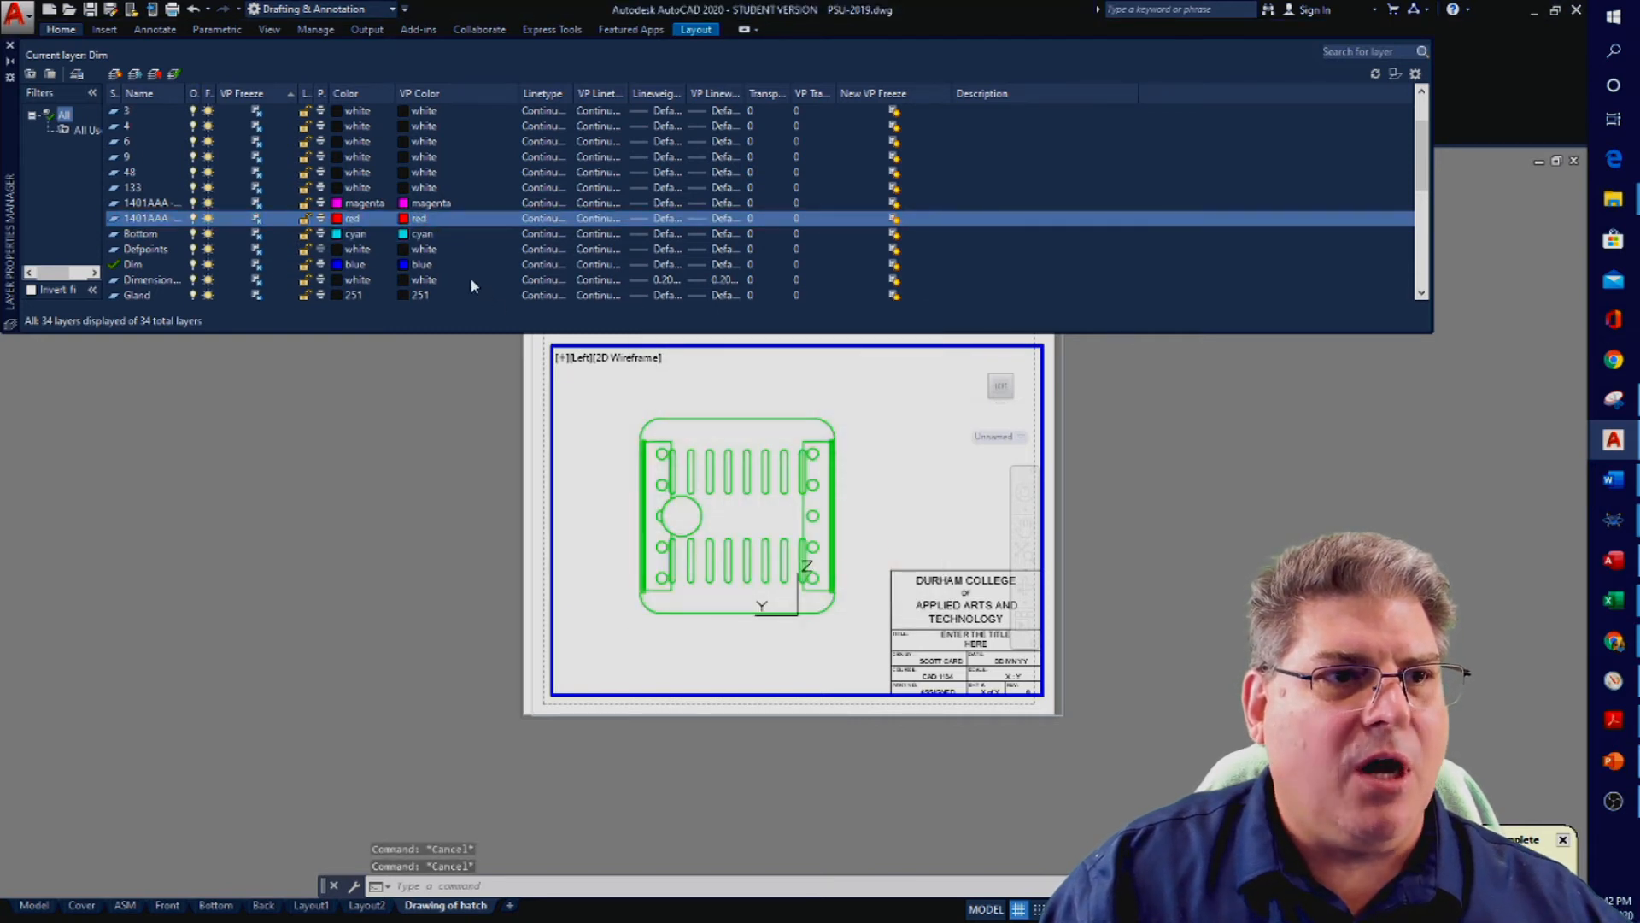
pyautogui.press('Escape')
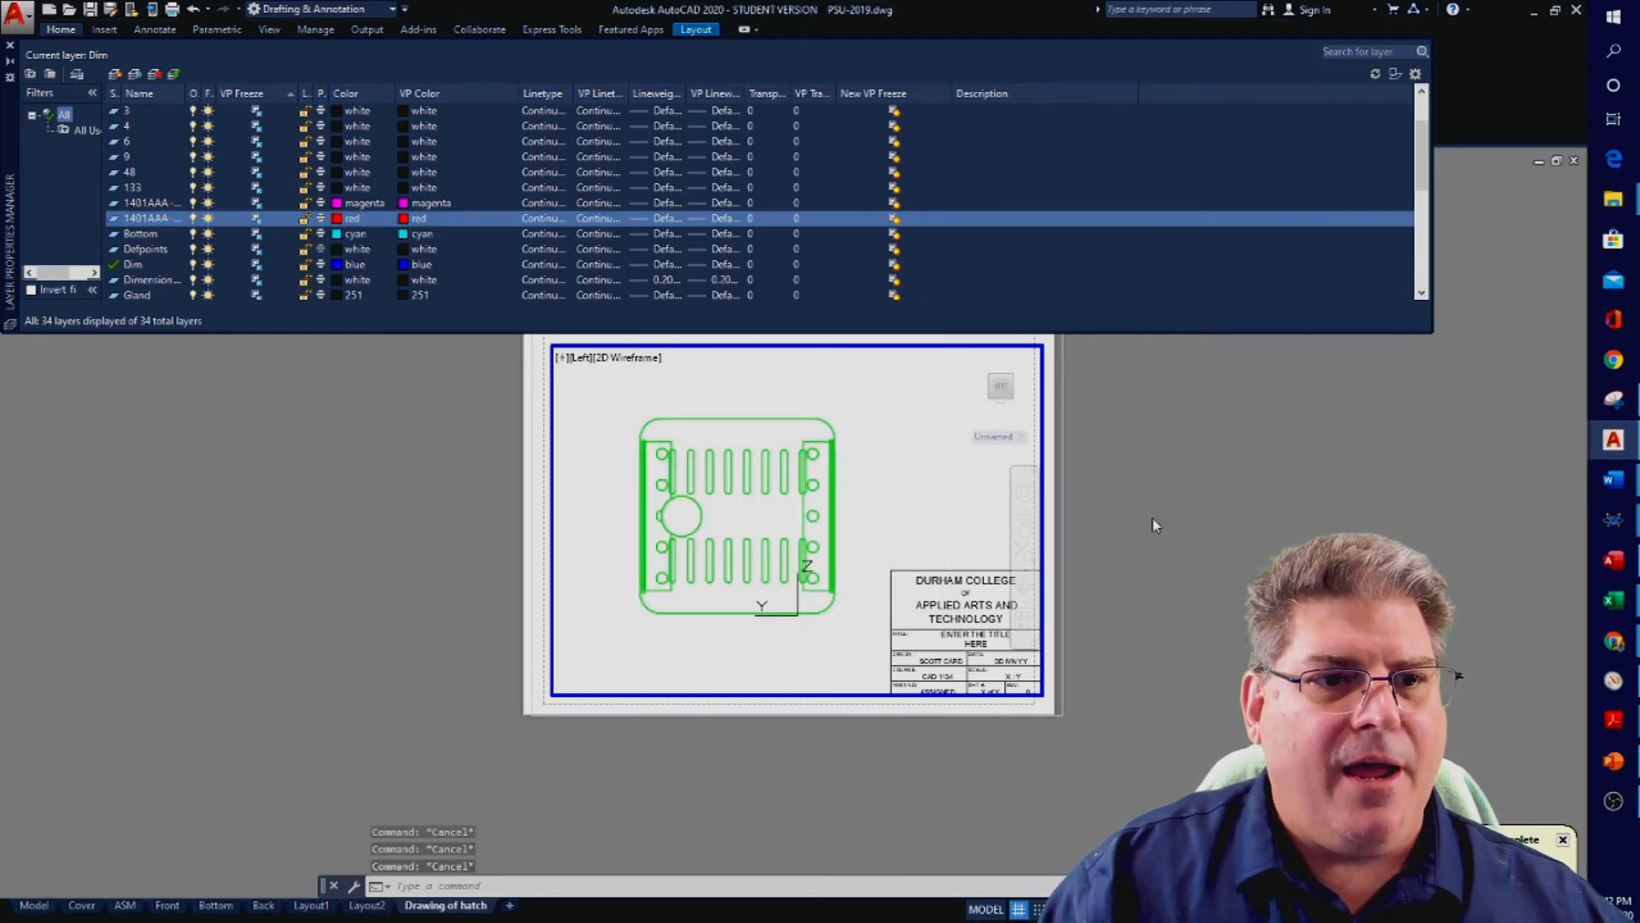
# Go back to paper space and set the VP Color of the green vented panel layer to red
pyautogui.doubleClick(1114, 454)
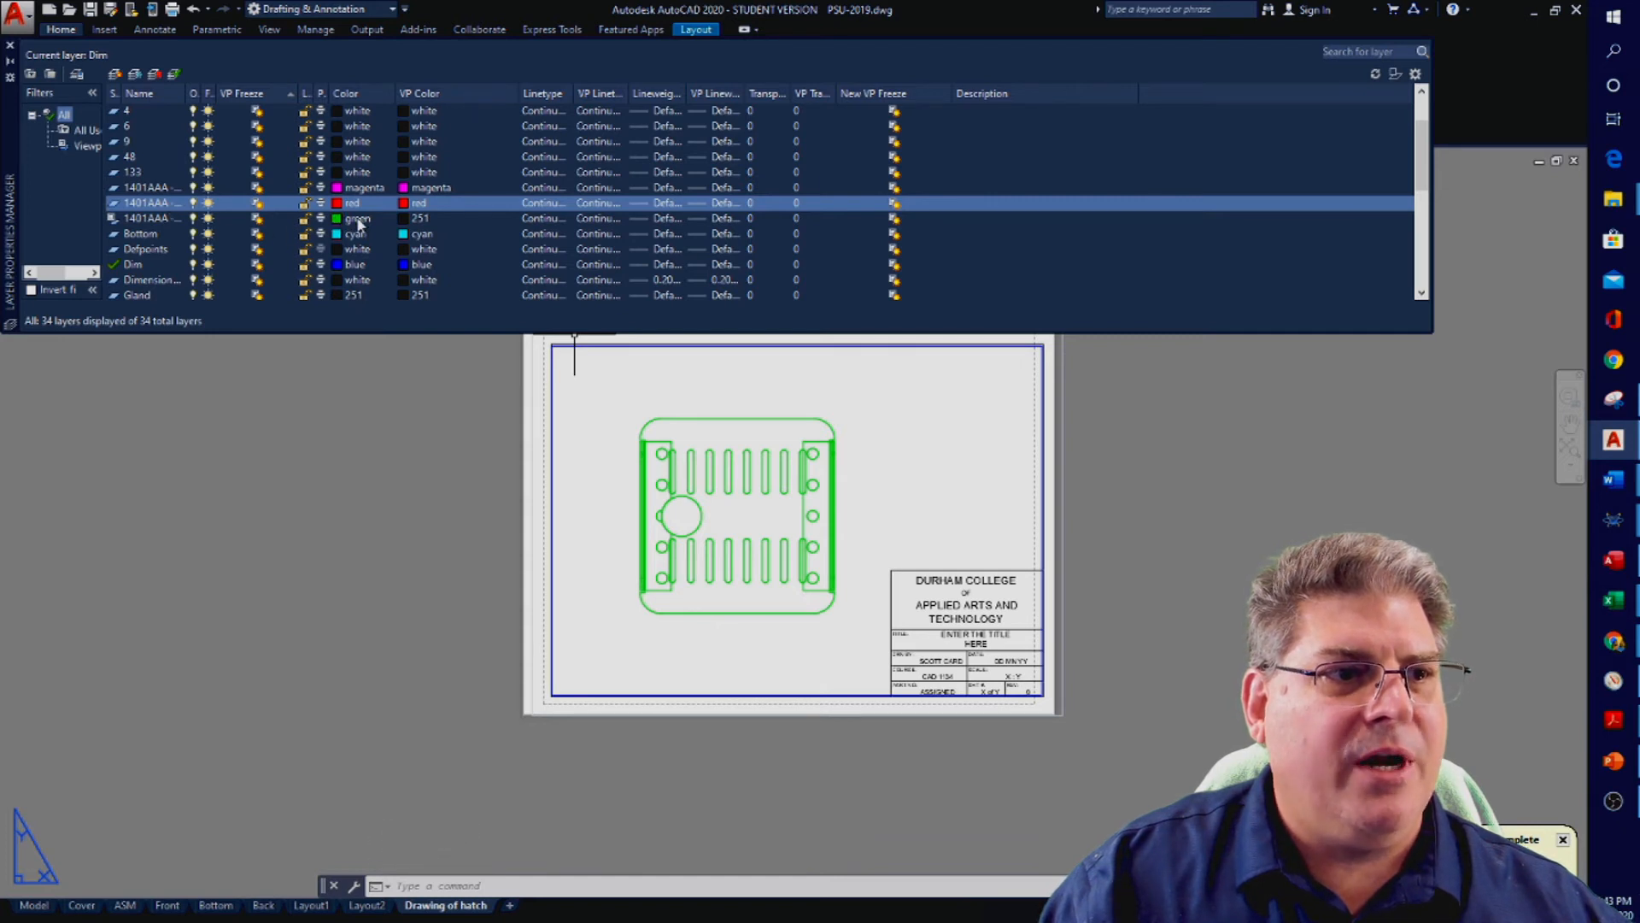
pyautogui.click(407, 220)
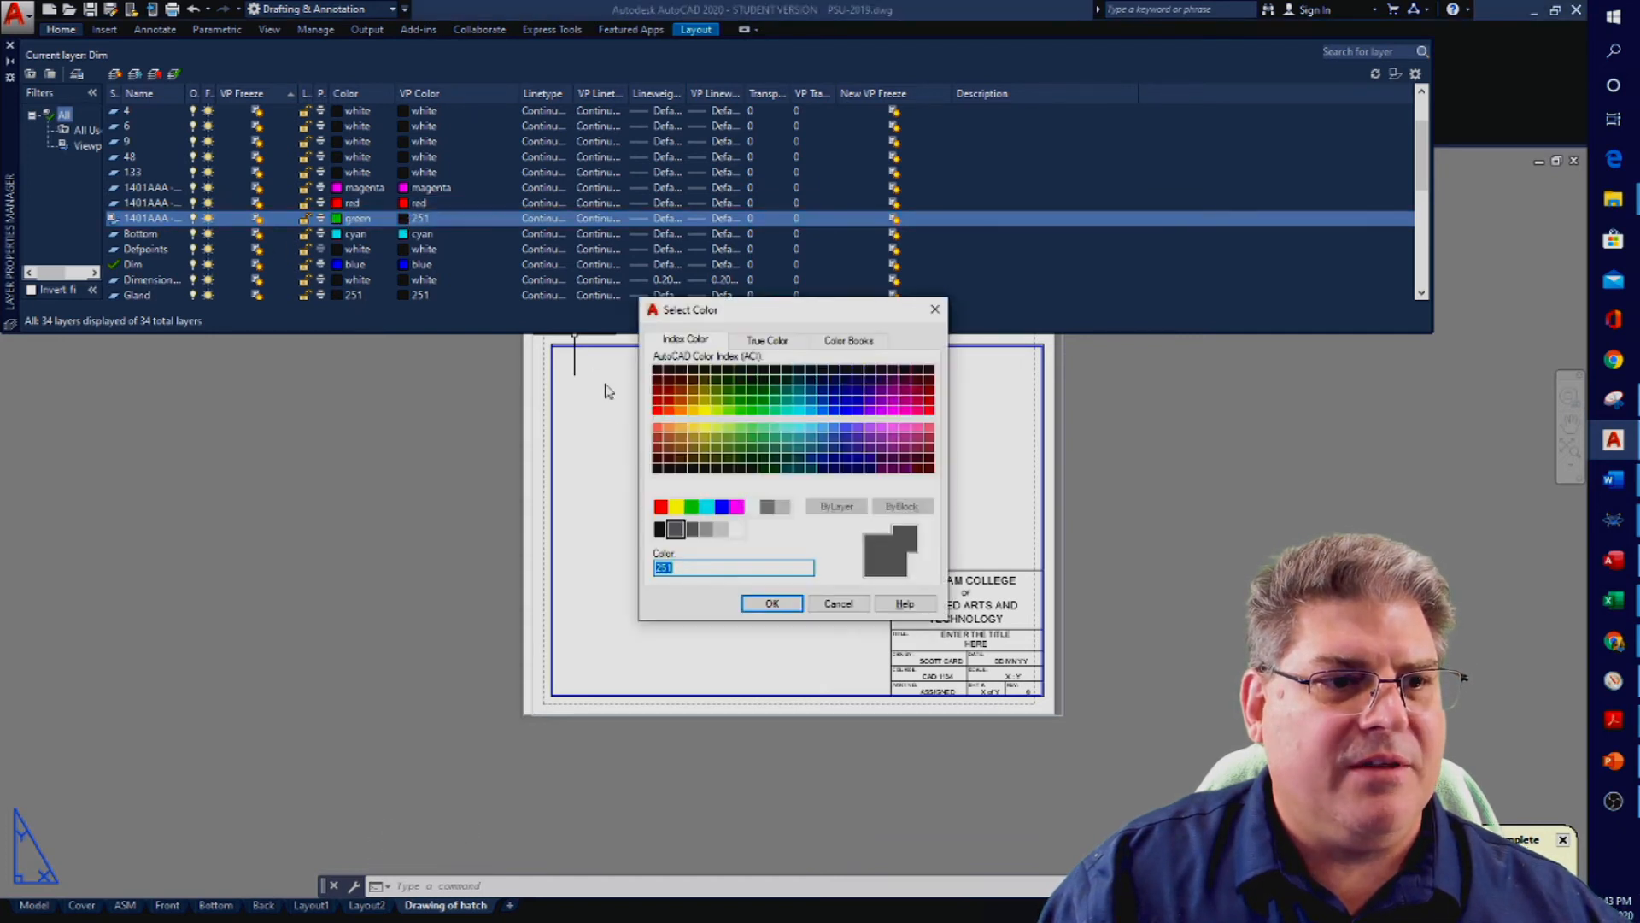
pyautogui.click(660, 508)
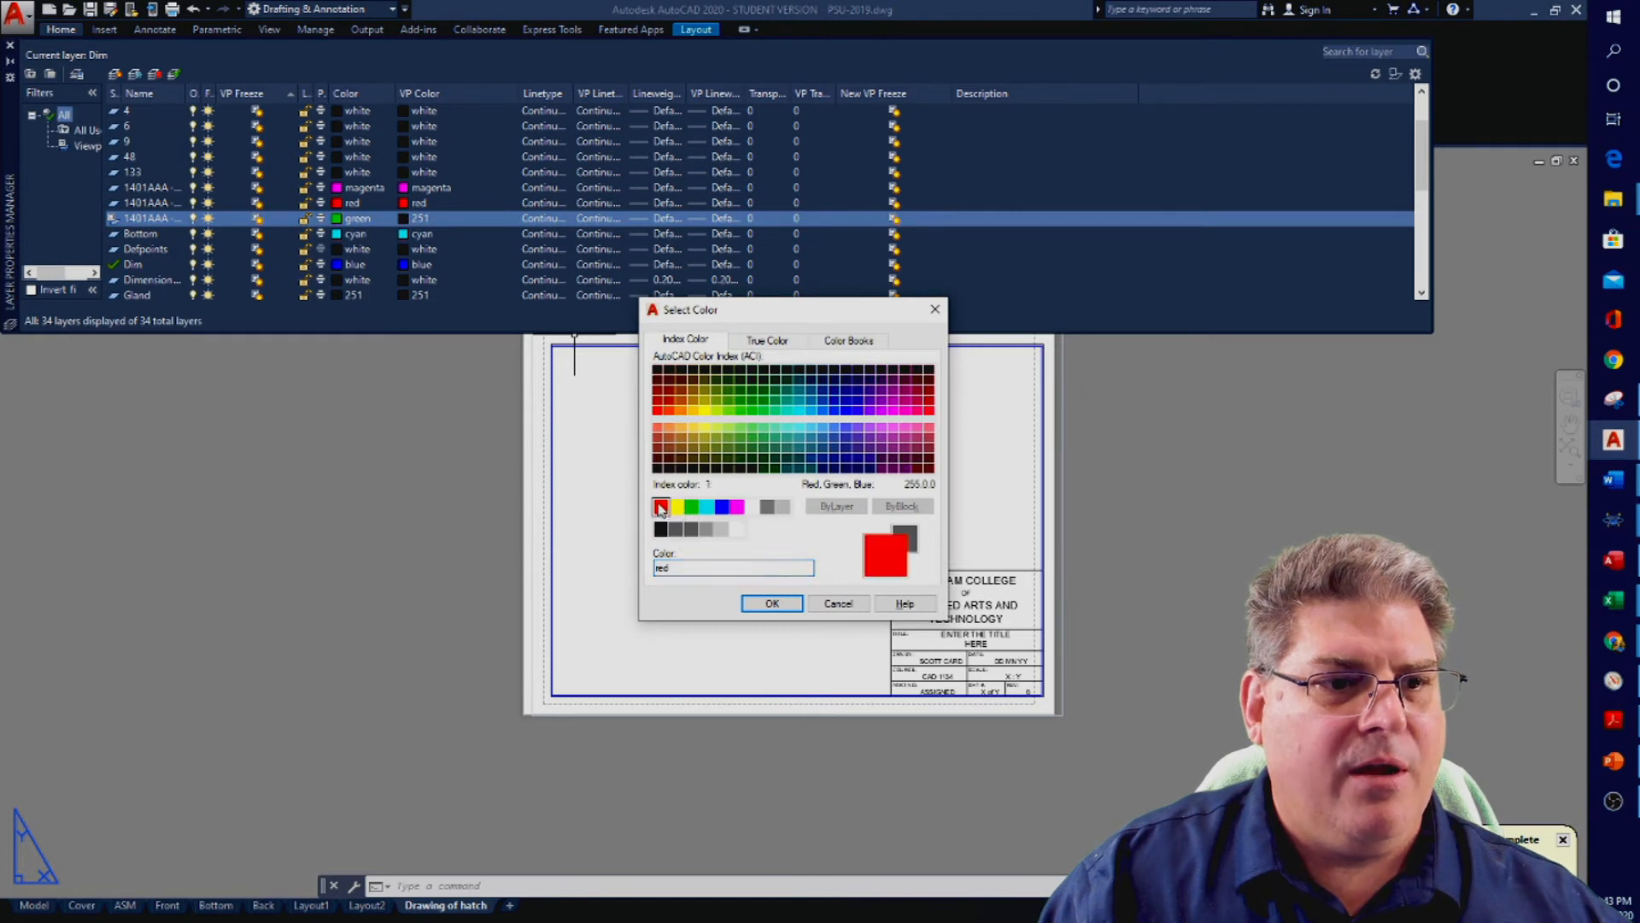
pyautogui.click(771, 603)
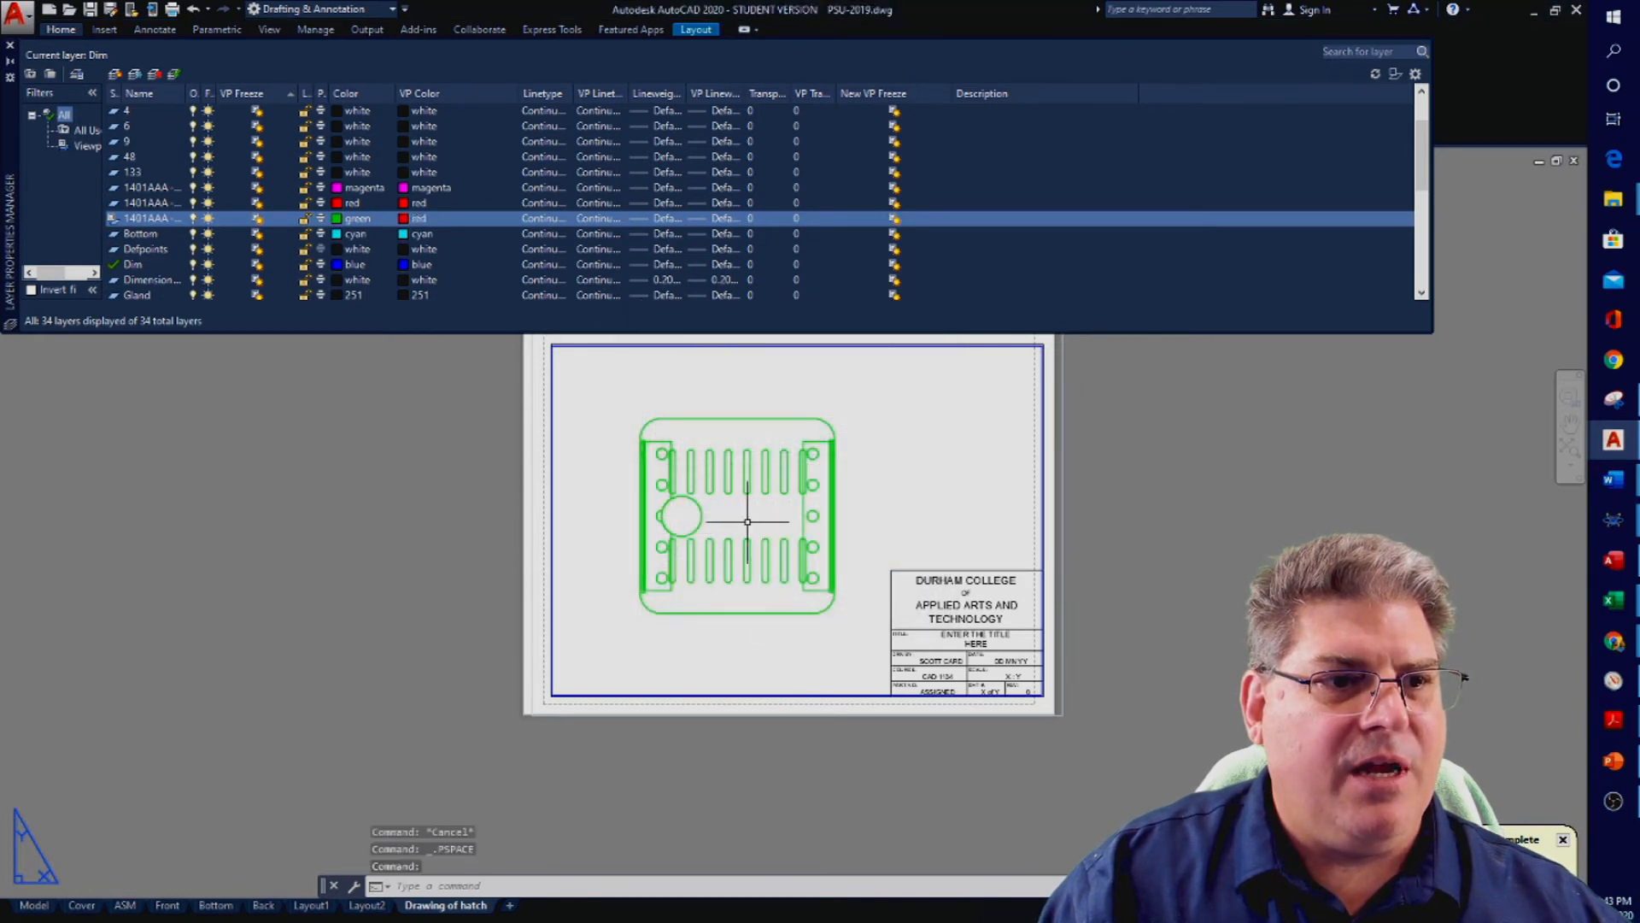
pyautogui.press('Escape')
pyautogui.press('Escape')
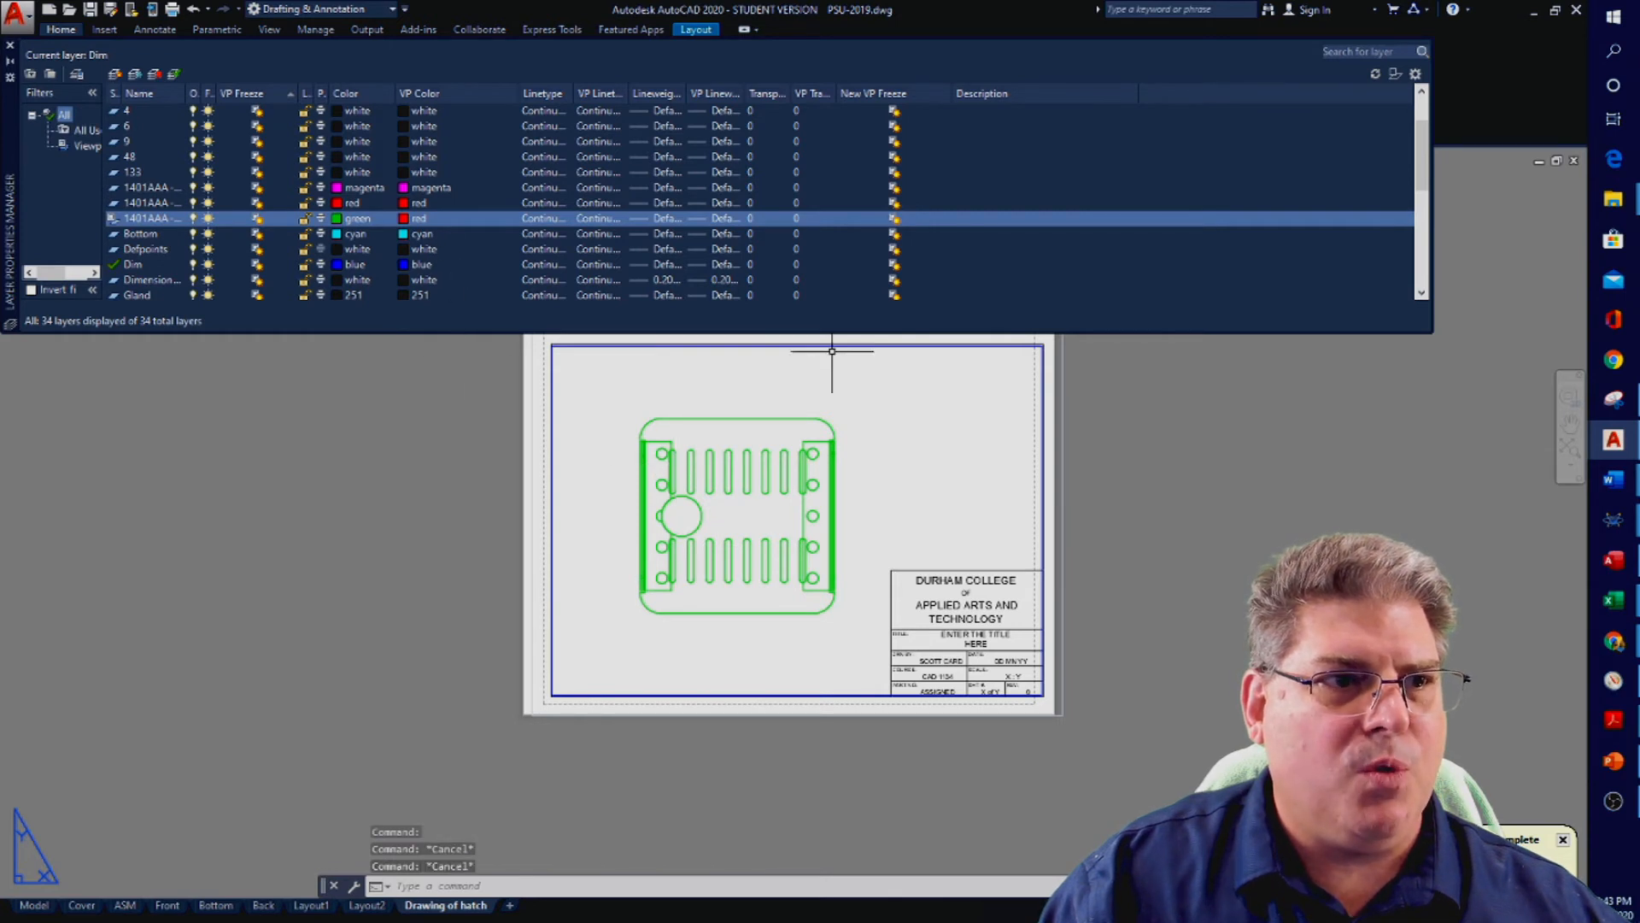
# Activate the viewport, sort the layers by VP Color and set the vented panel layer's VP Color to blue
pyautogui.doubleClick(750, 363)
pyautogui.click(417, 93)
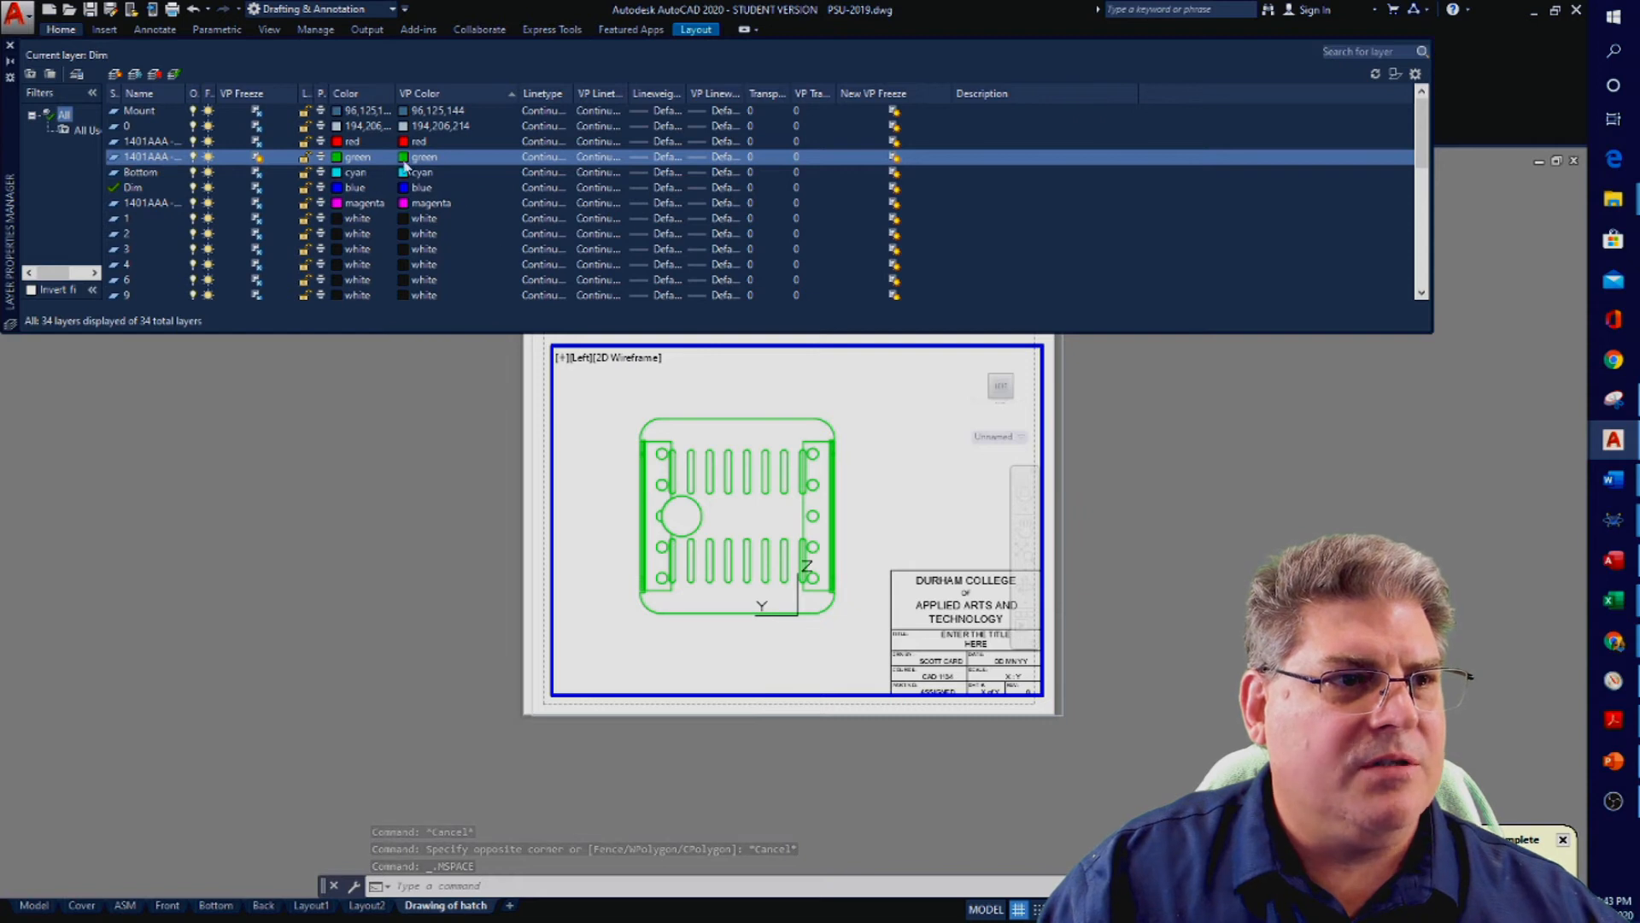
pyautogui.click(403, 159)
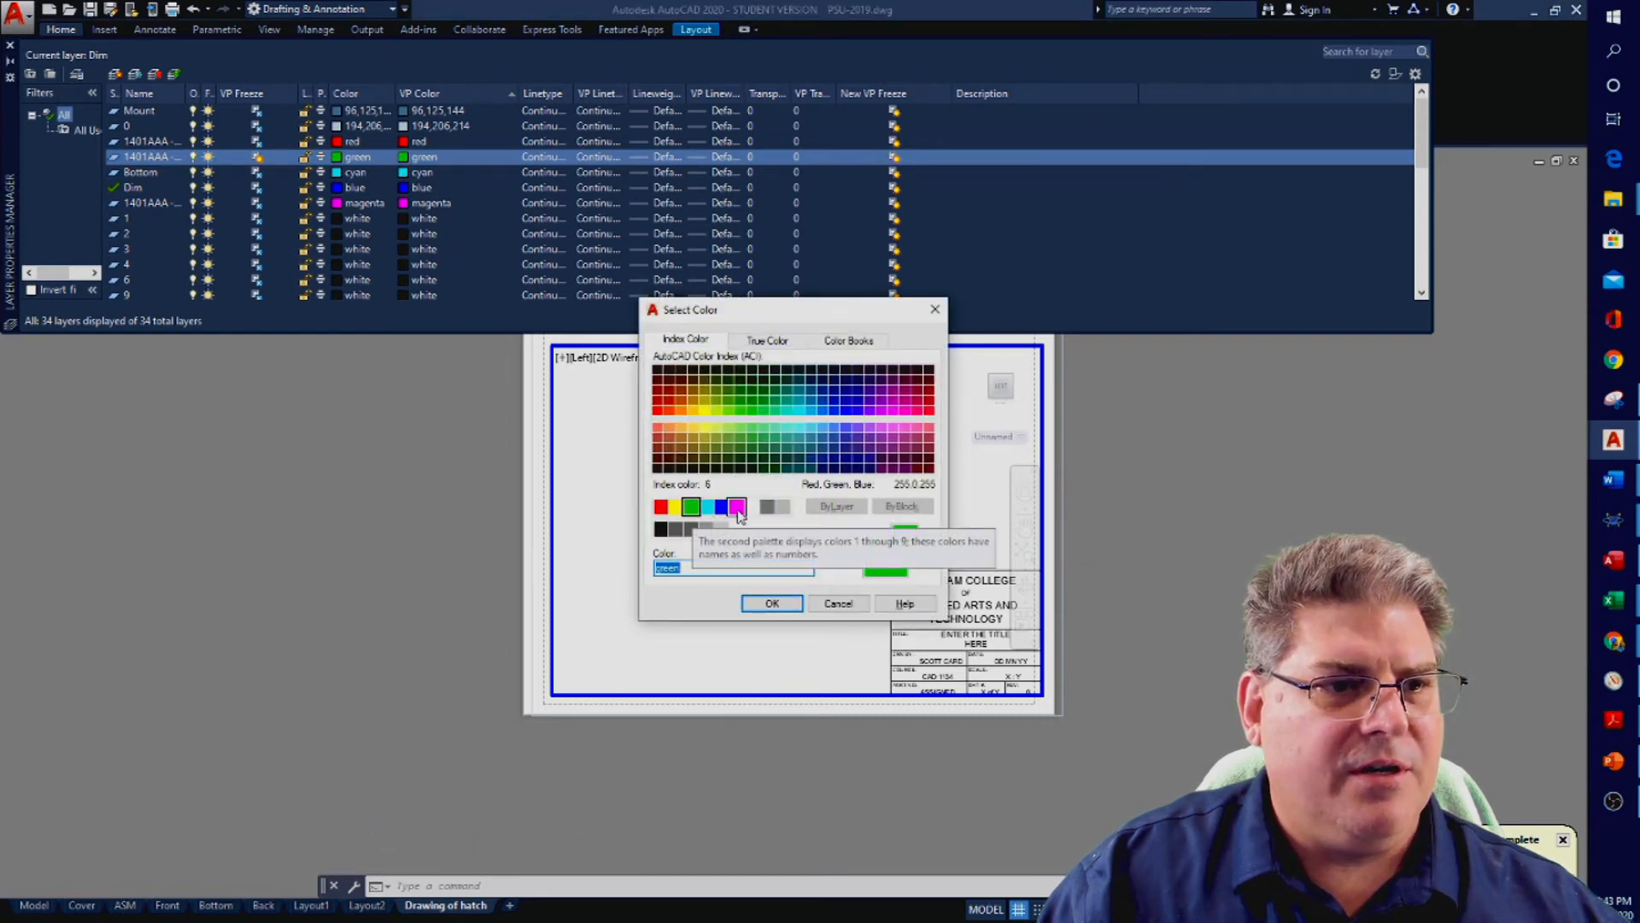
pyautogui.click(722, 507)
pyautogui.click(772, 604)
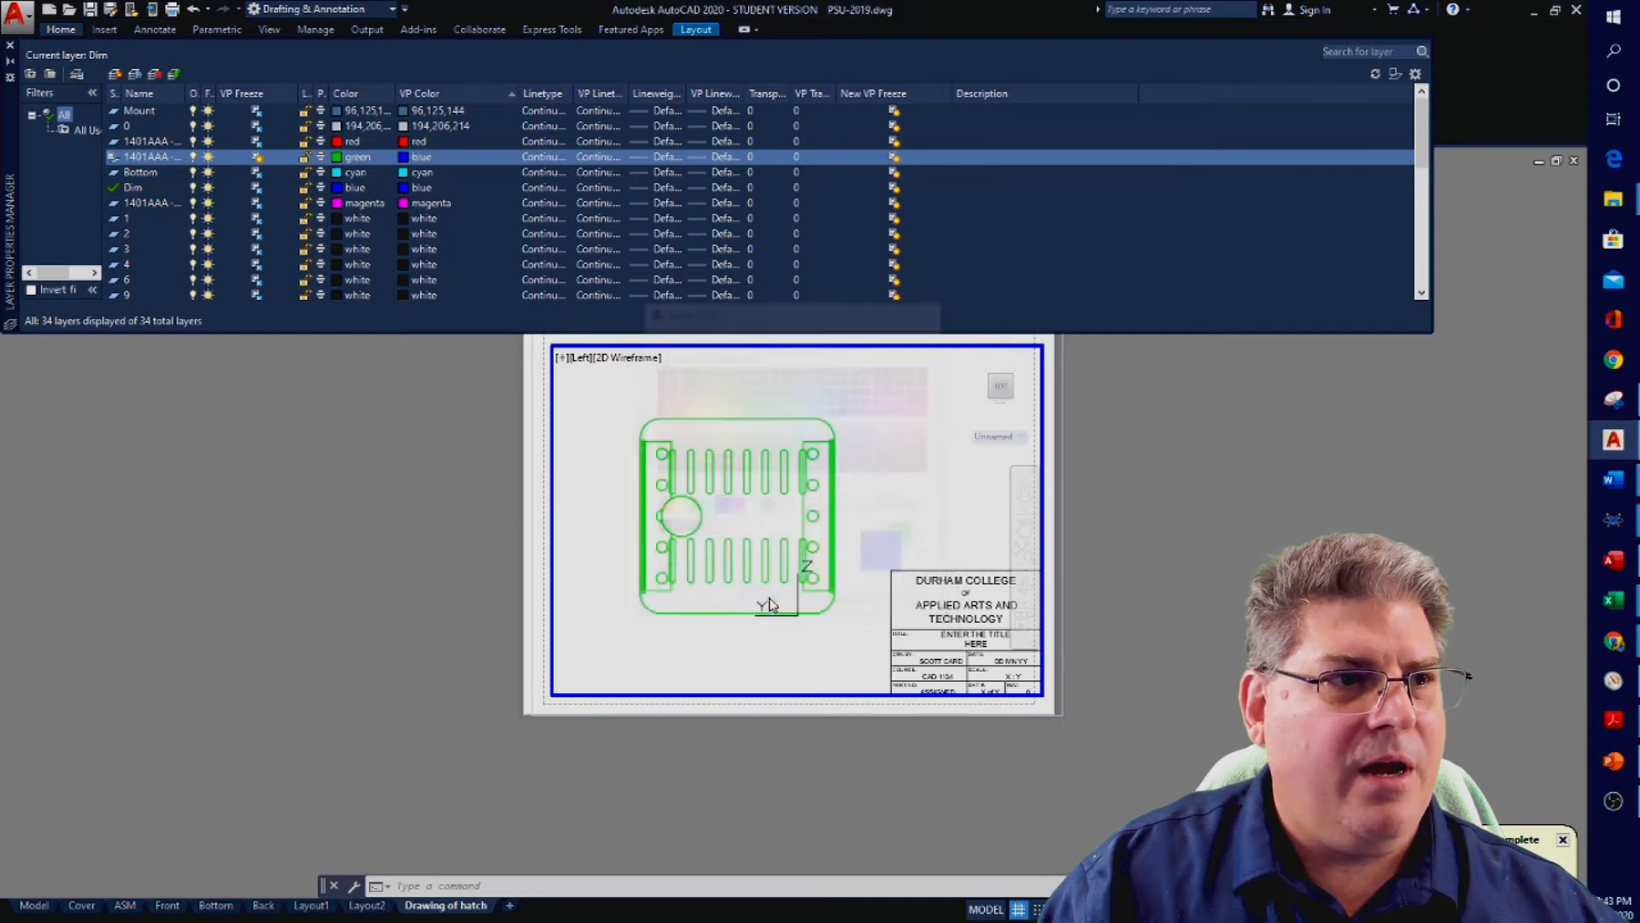
pyautogui.press('Escape')
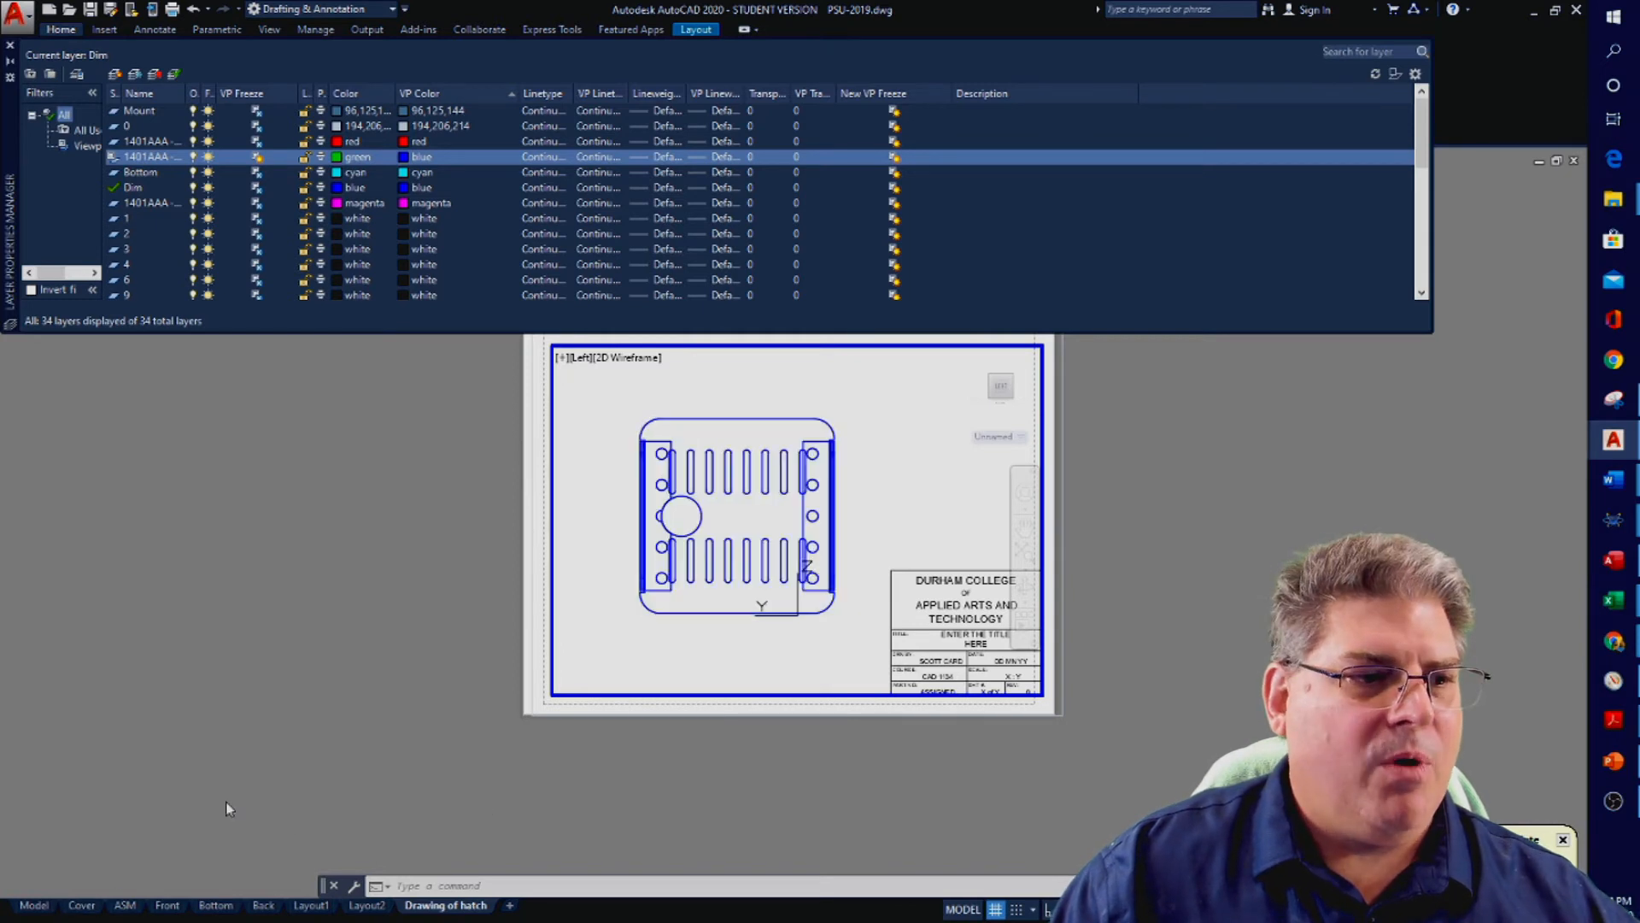
# In model space, set the color of the 1401AAA - Vented Panel layer to yellow
pyautogui.click(43, 906)
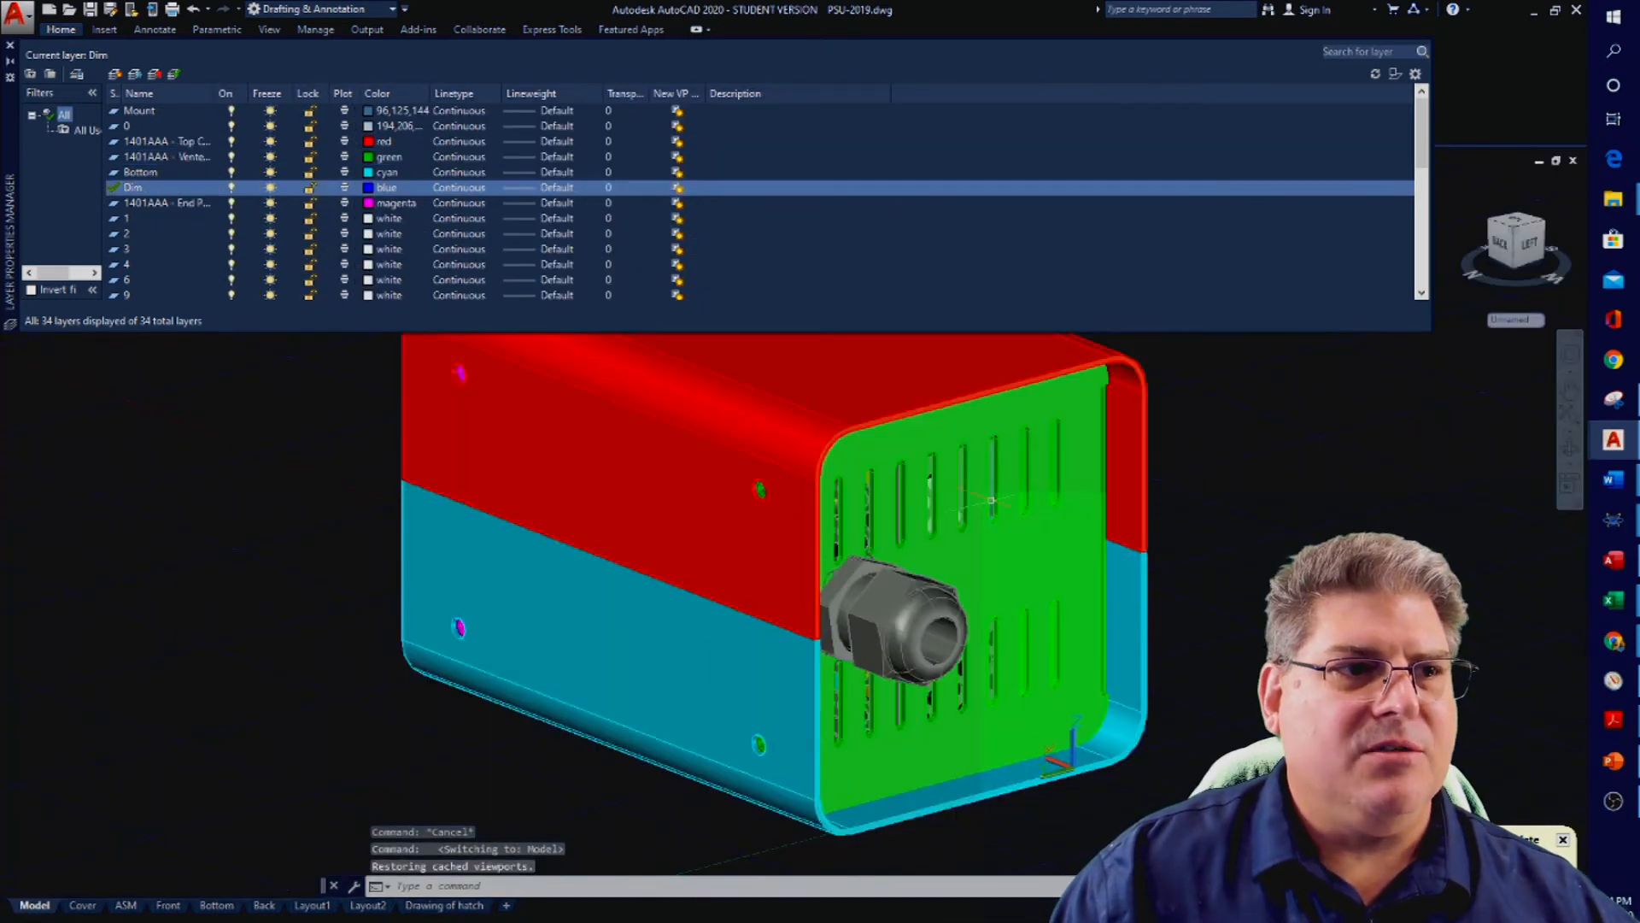
pyautogui.click(388, 190)
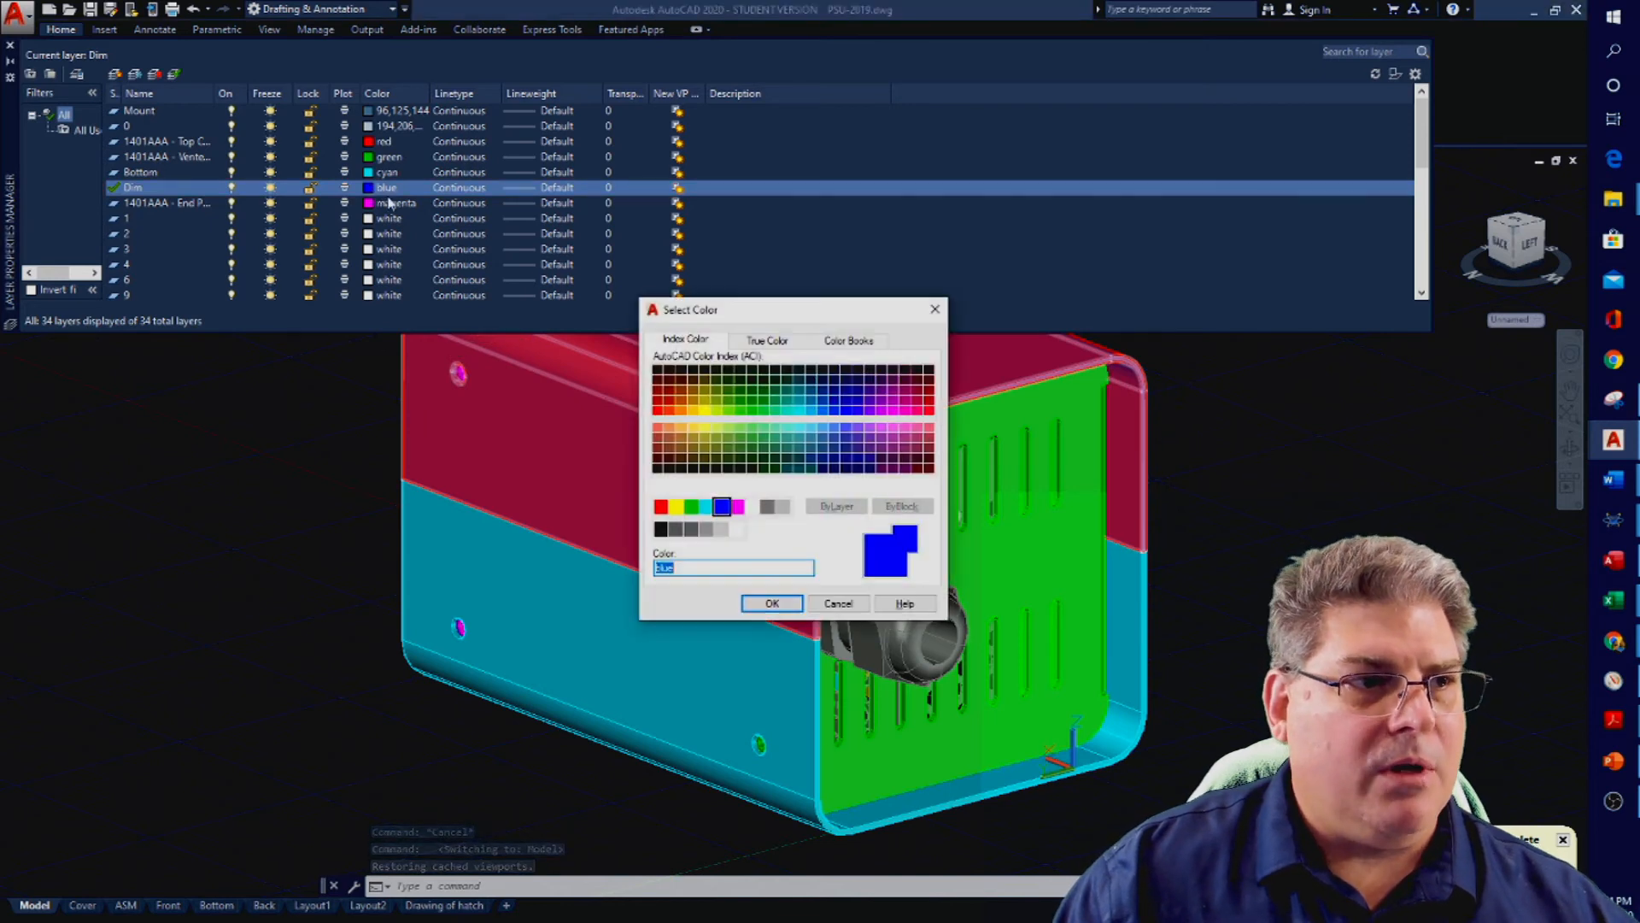
pyautogui.press('Escape')
pyautogui.click(368, 157)
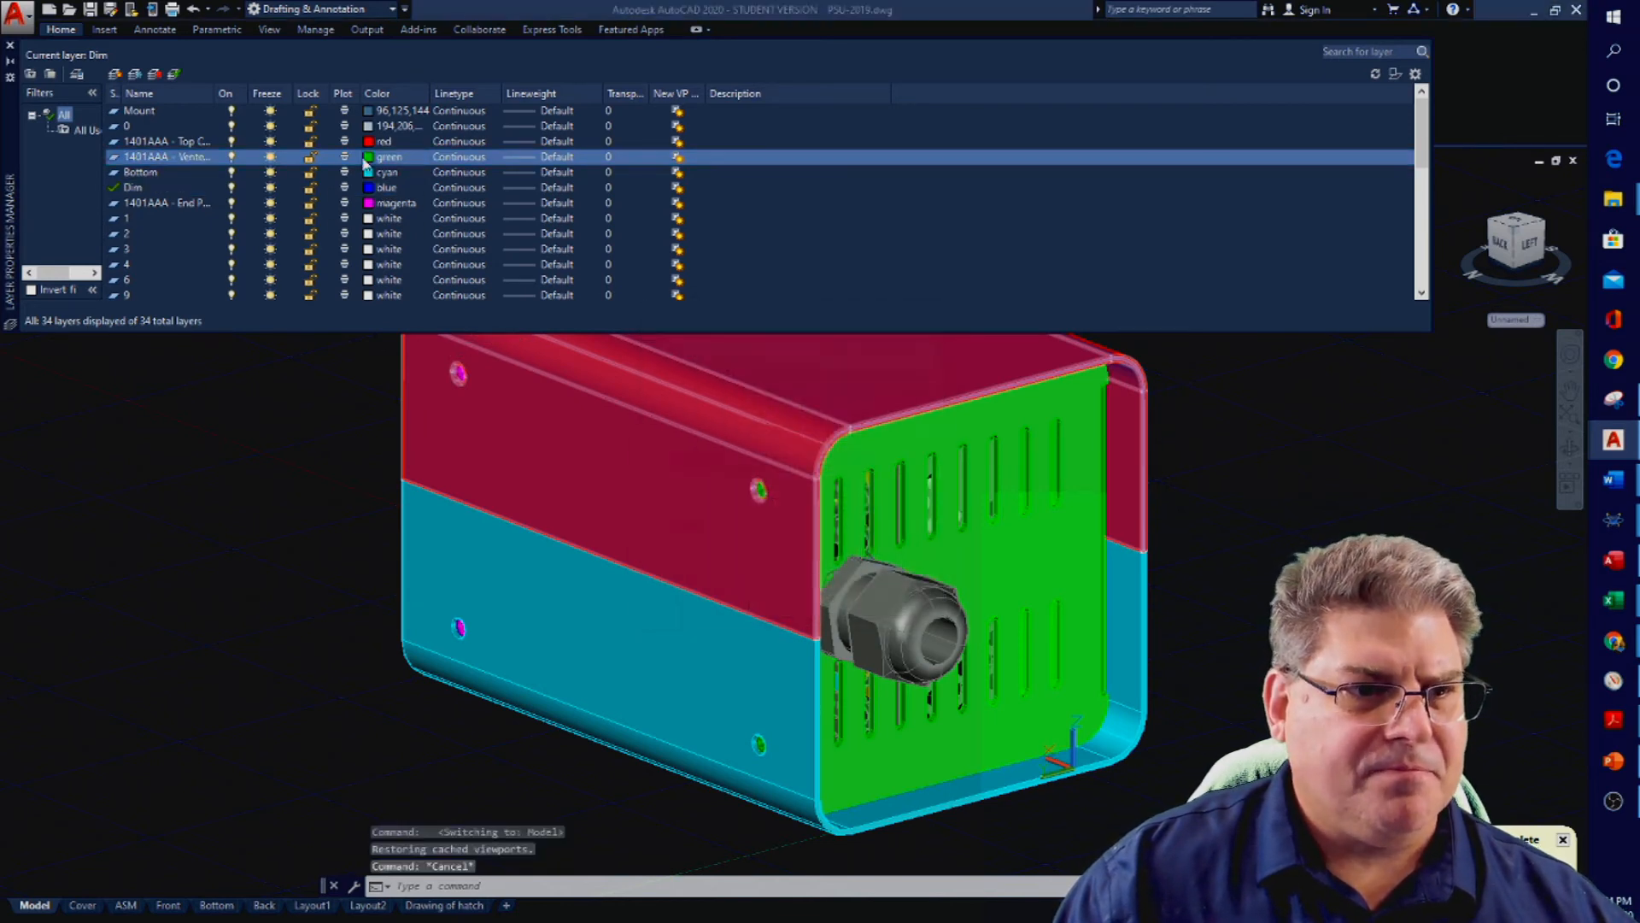
pyautogui.click(676, 507)
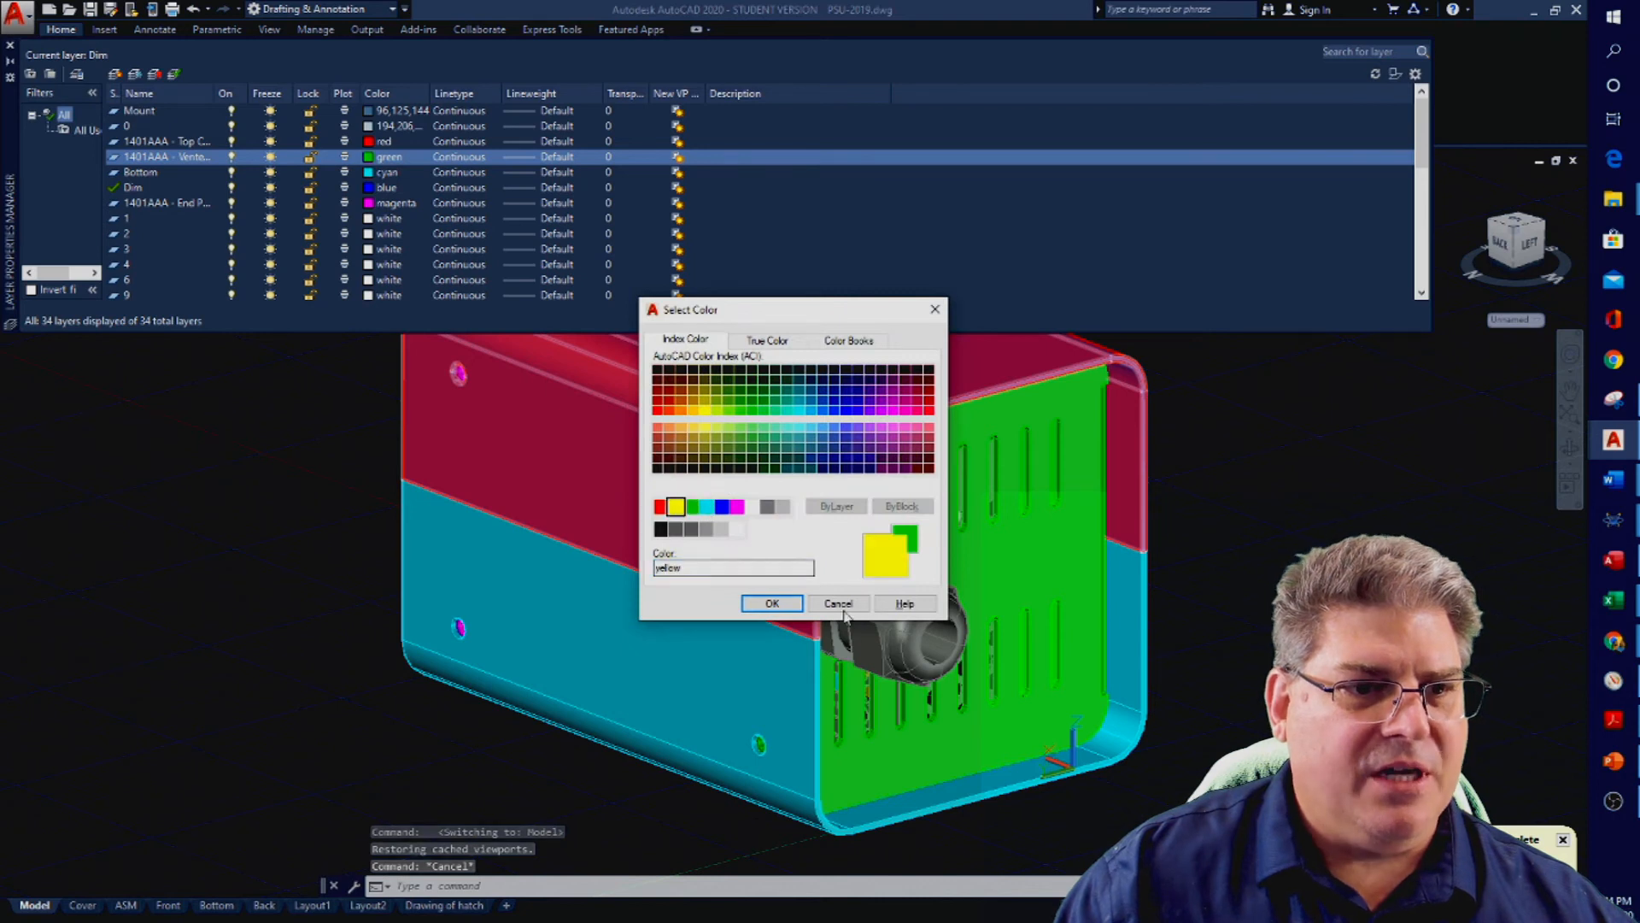
pyautogui.click(772, 604)
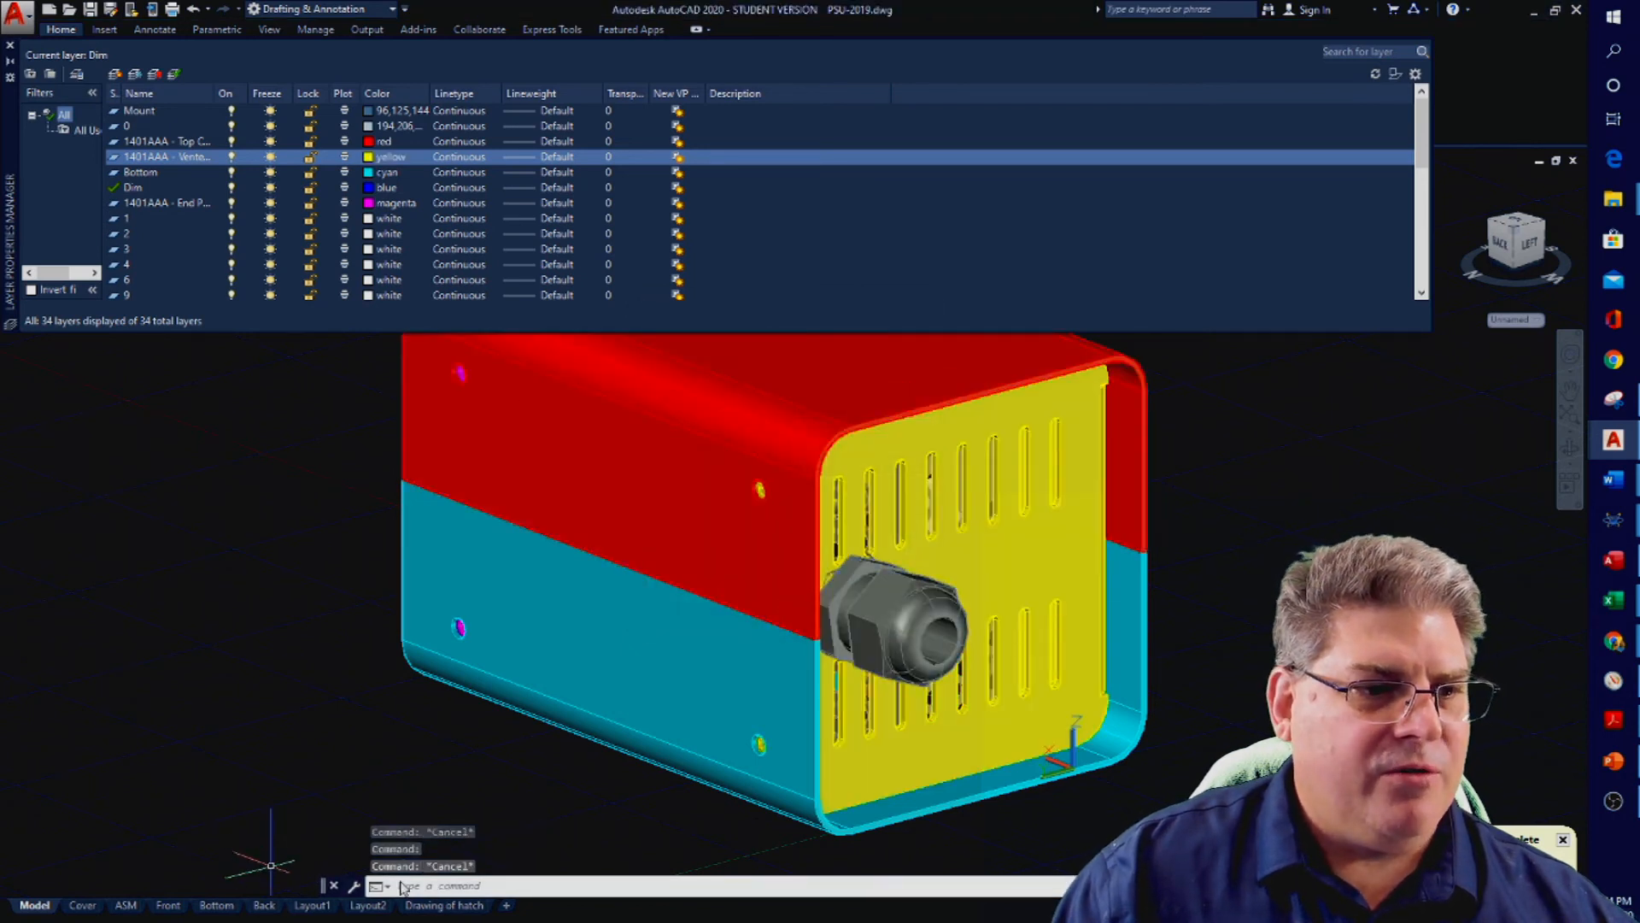
# Return to the Drawing of hatch layout, compare the layers' Color and VP Color settings, and close the layer properties manager
pyautogui.click(446, 905)
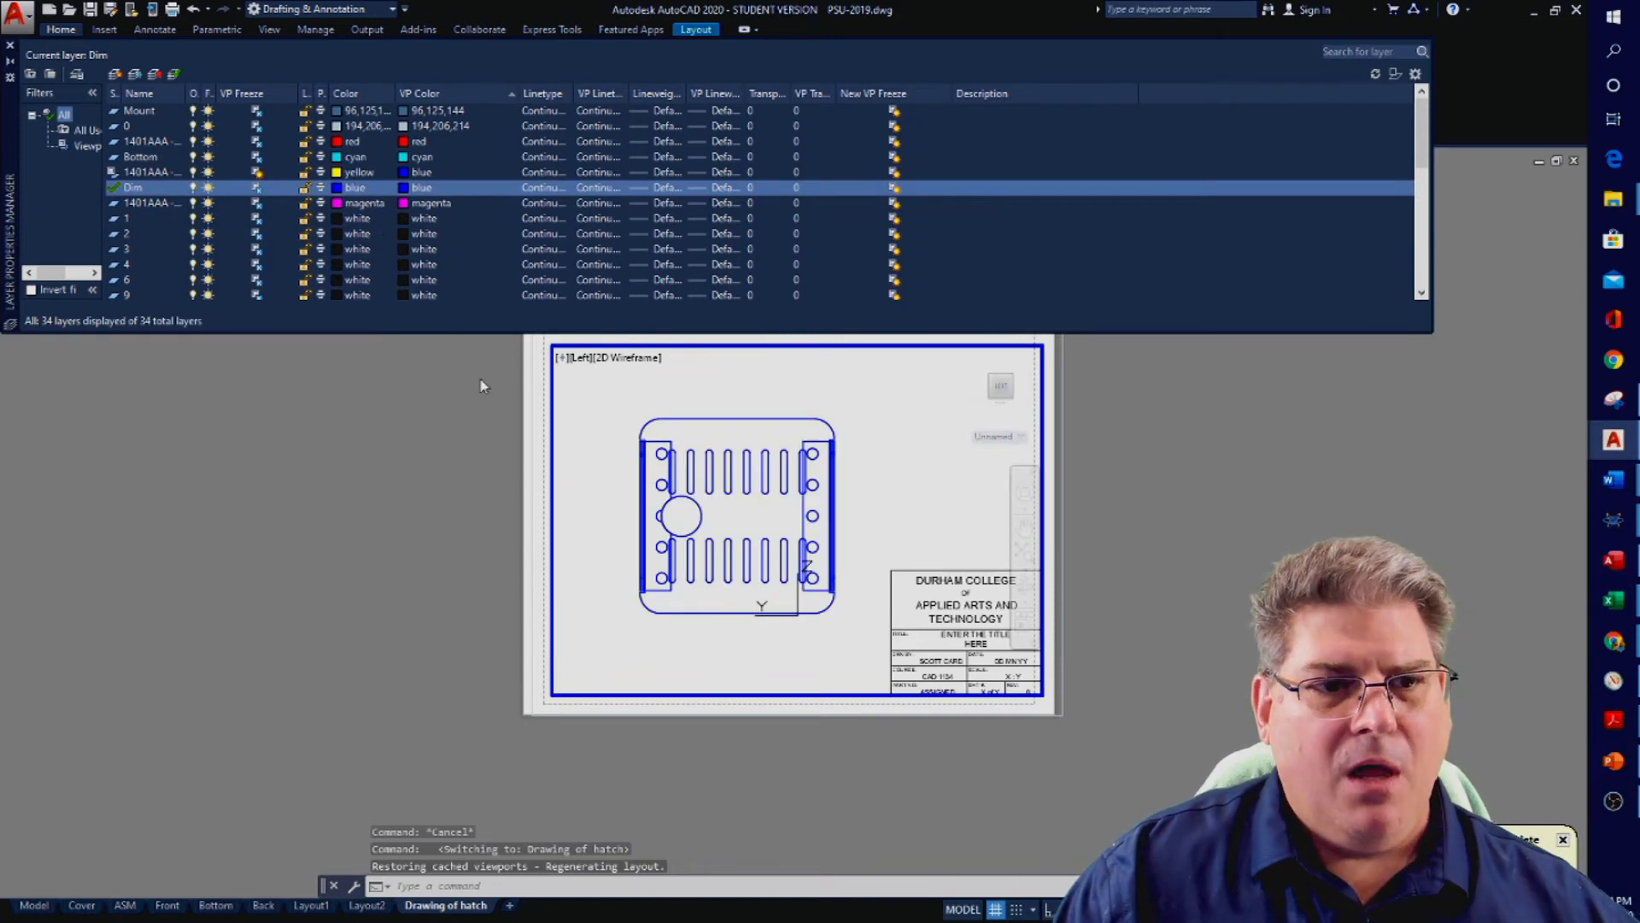
pyautogui.press('Escape')
pyautogui.press('Escape')
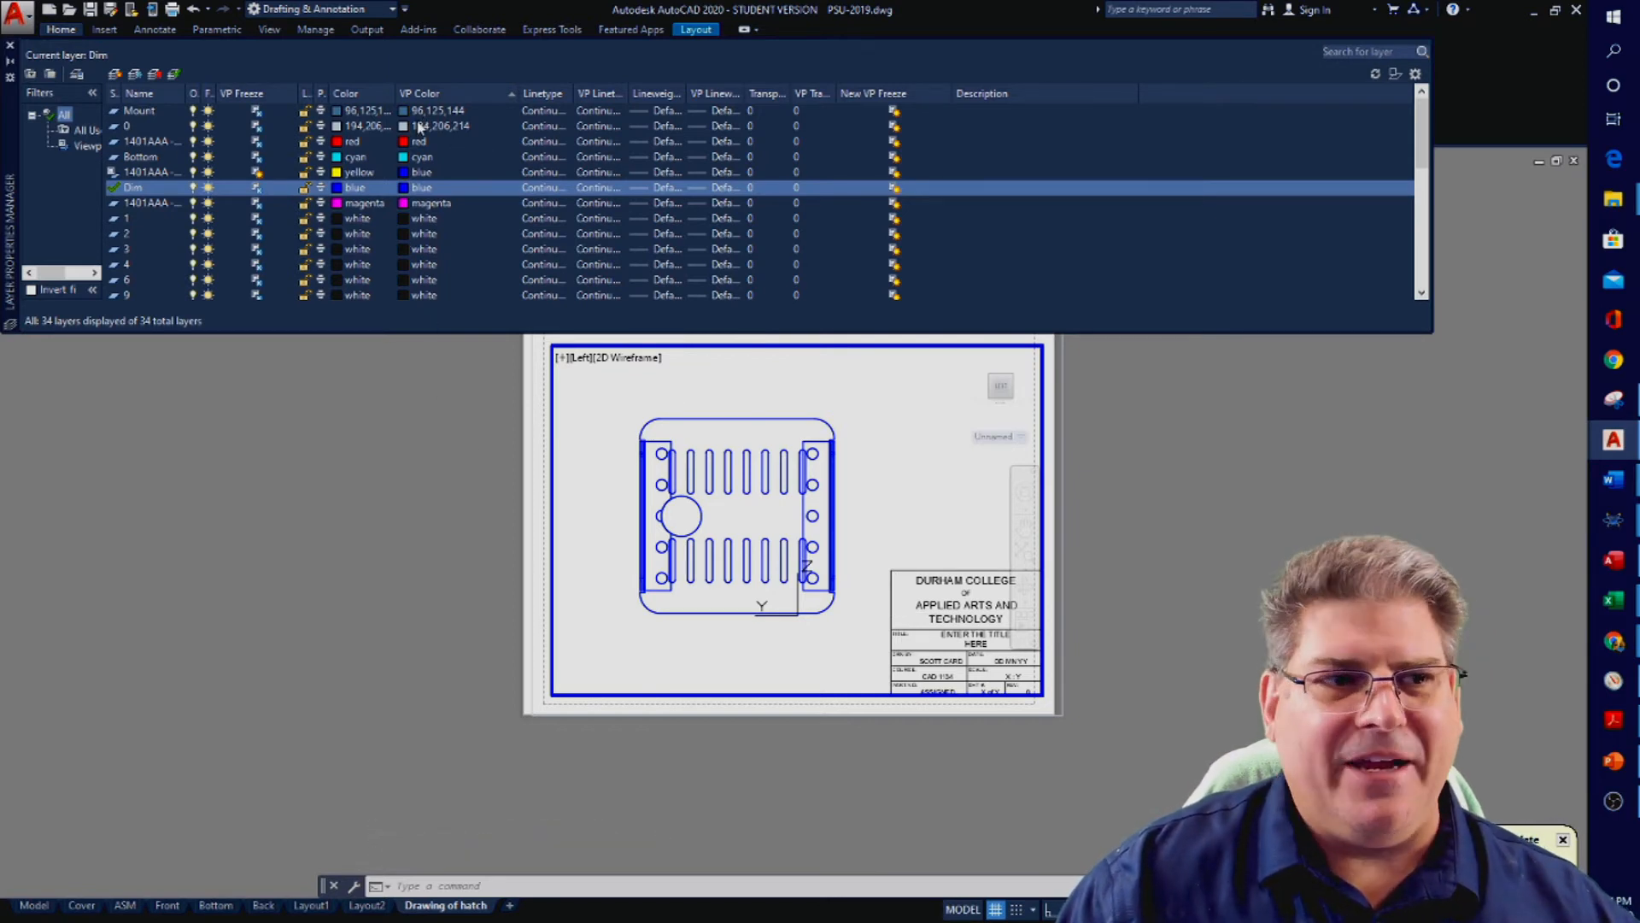
pyautogui.scroll(-7, 445, 213)
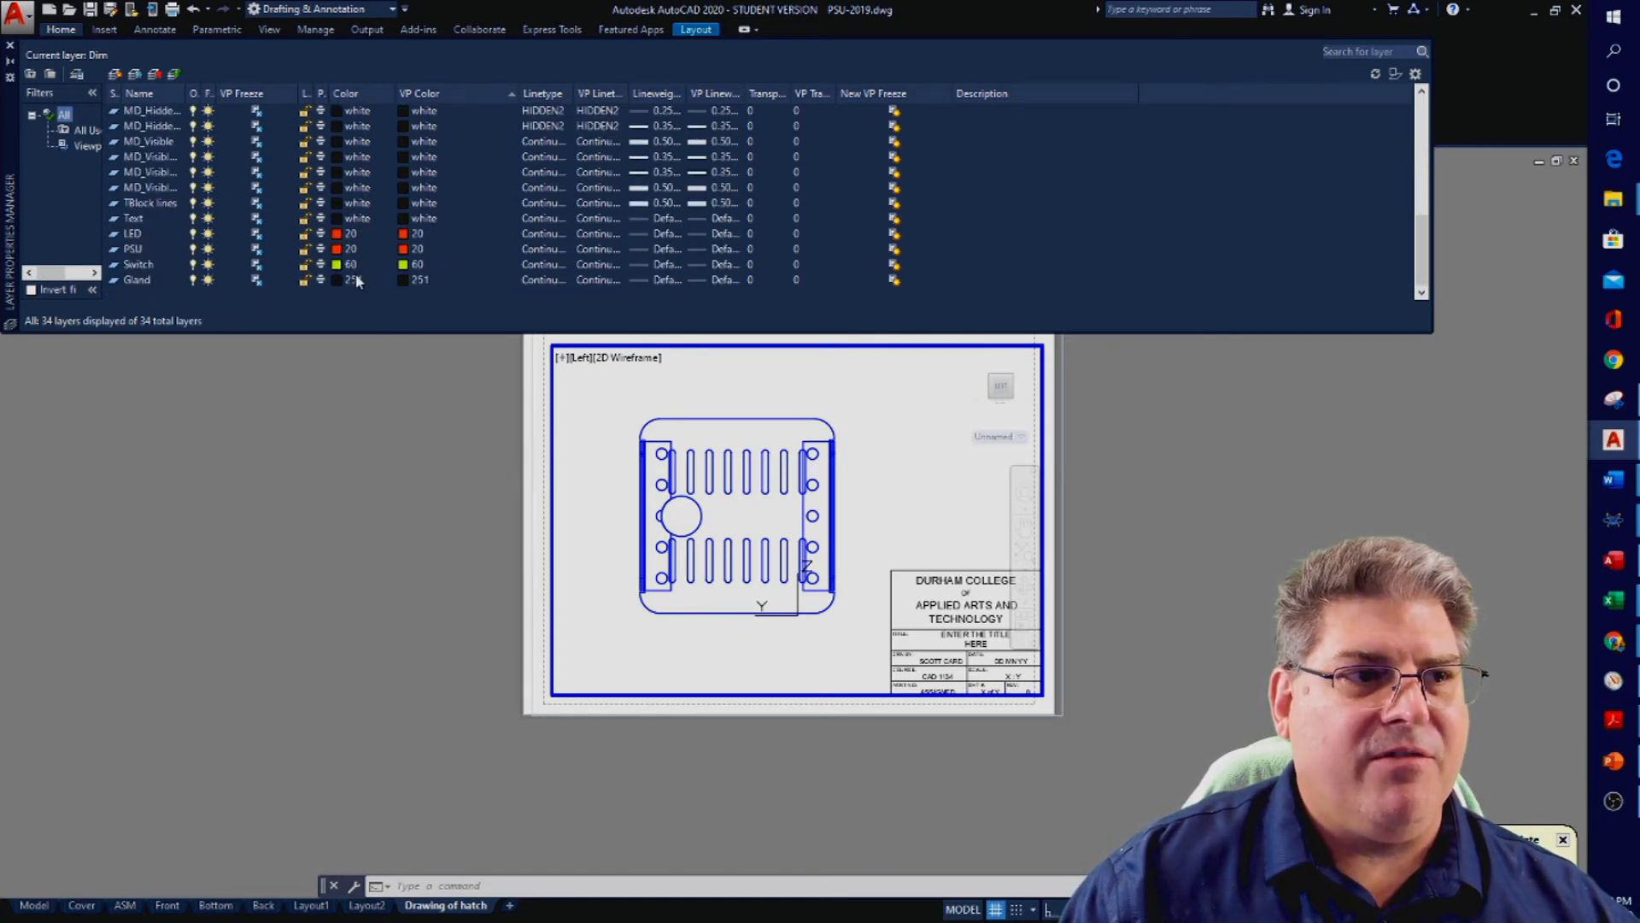
pyautogui.scroll(7, 357, 281)
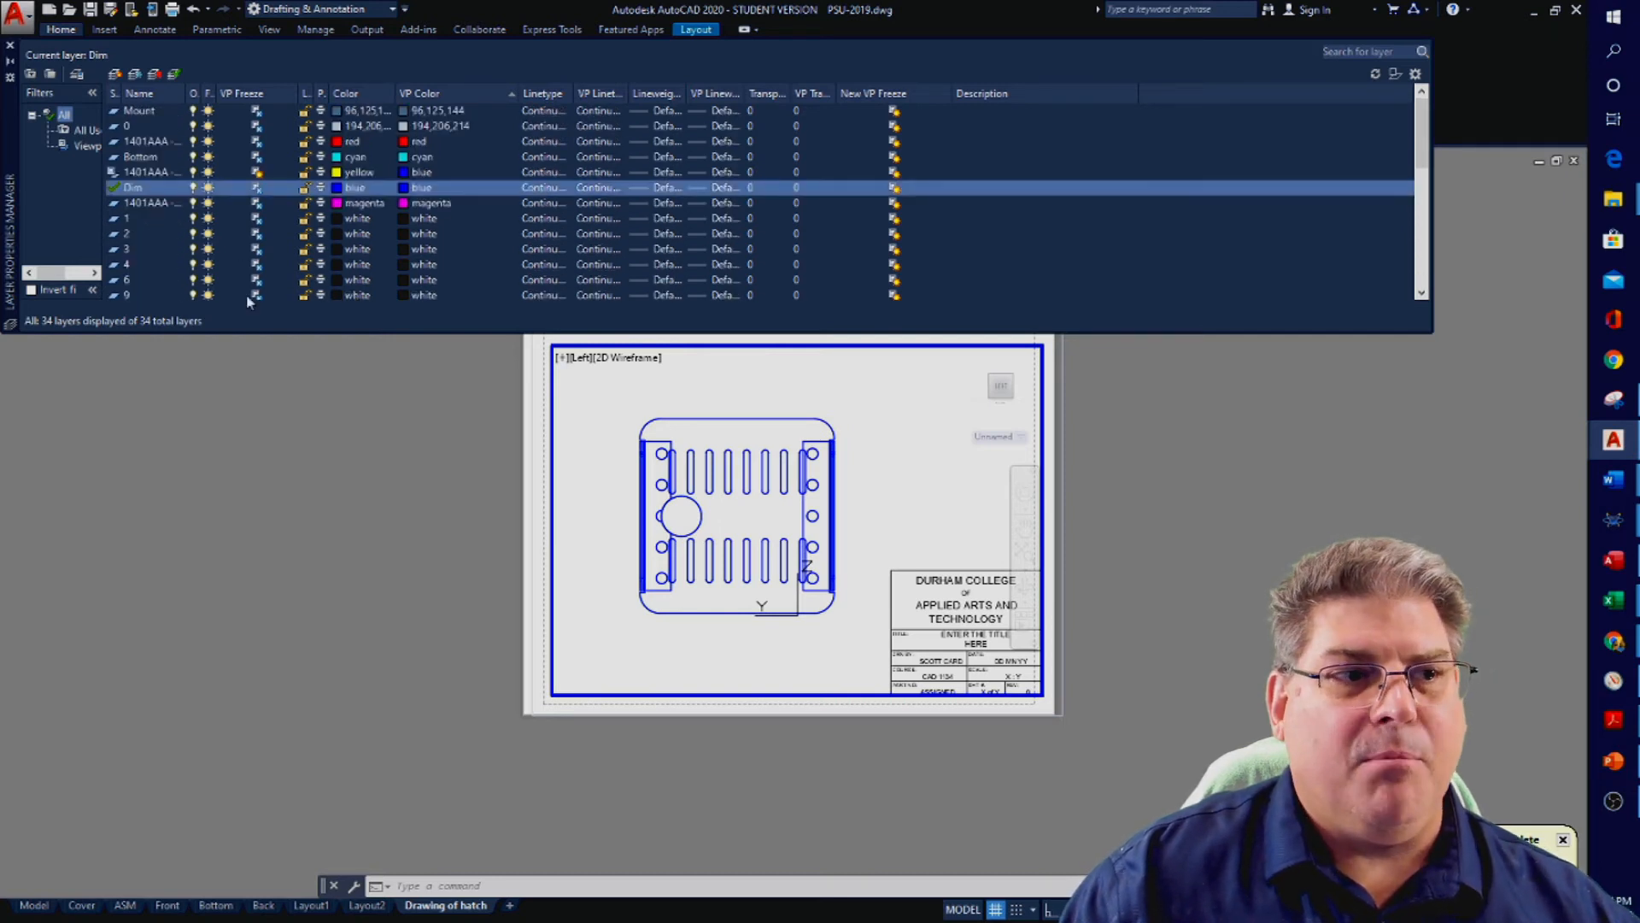
pyautogui.press('Escape')
pyautogui.press('Escape')
pyautogui.press('Escape')
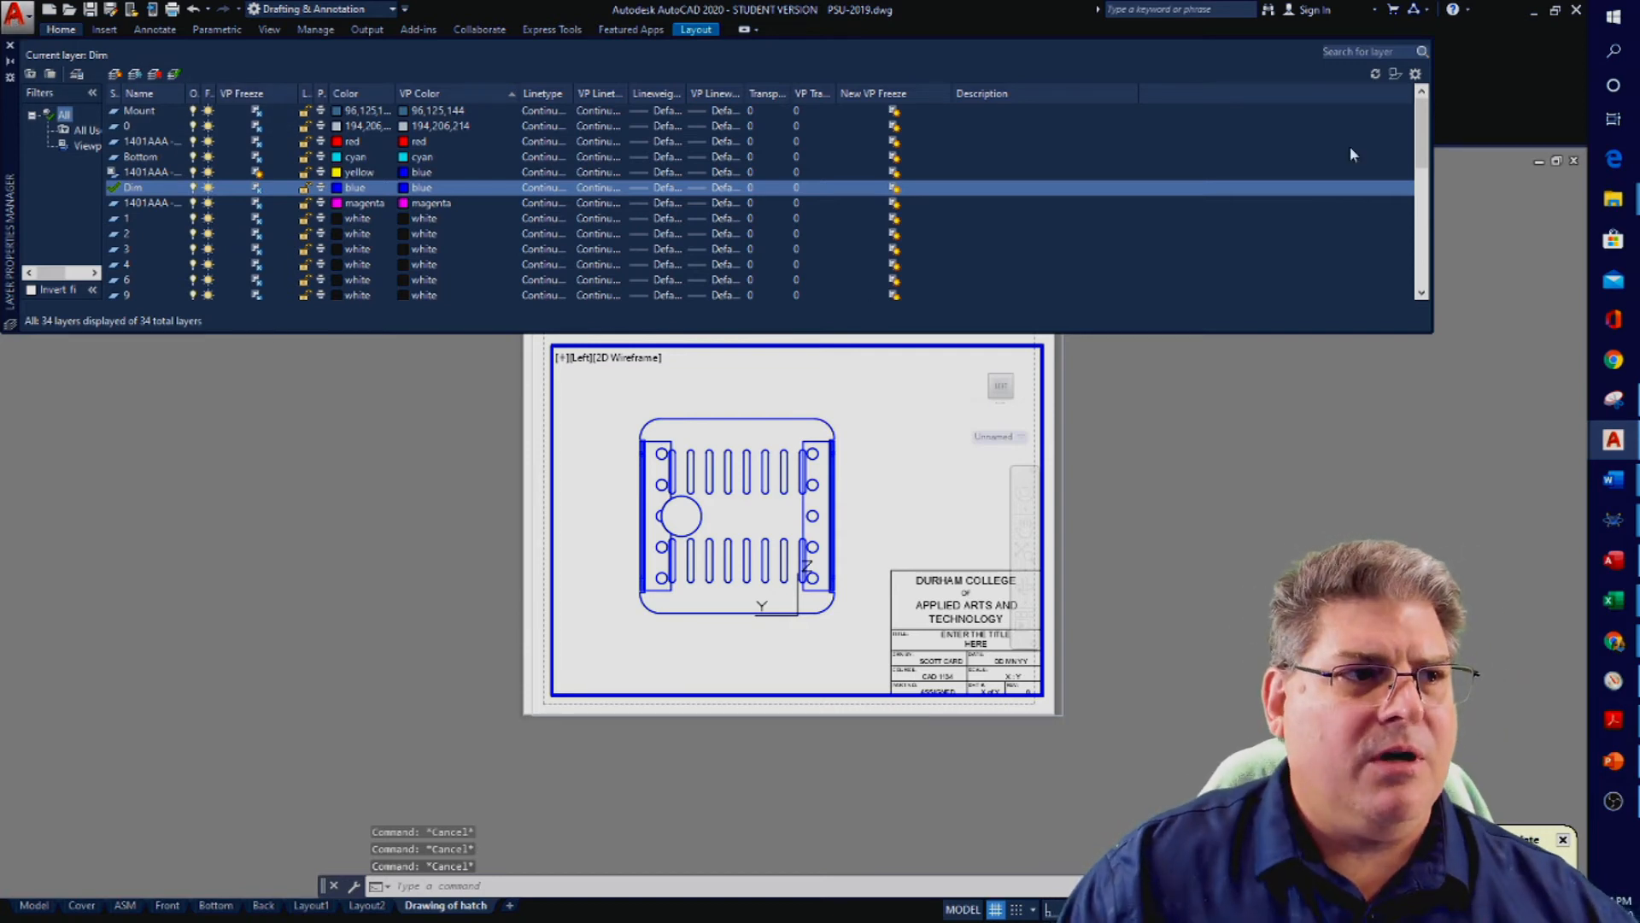
pyautogui.click(11, 44)
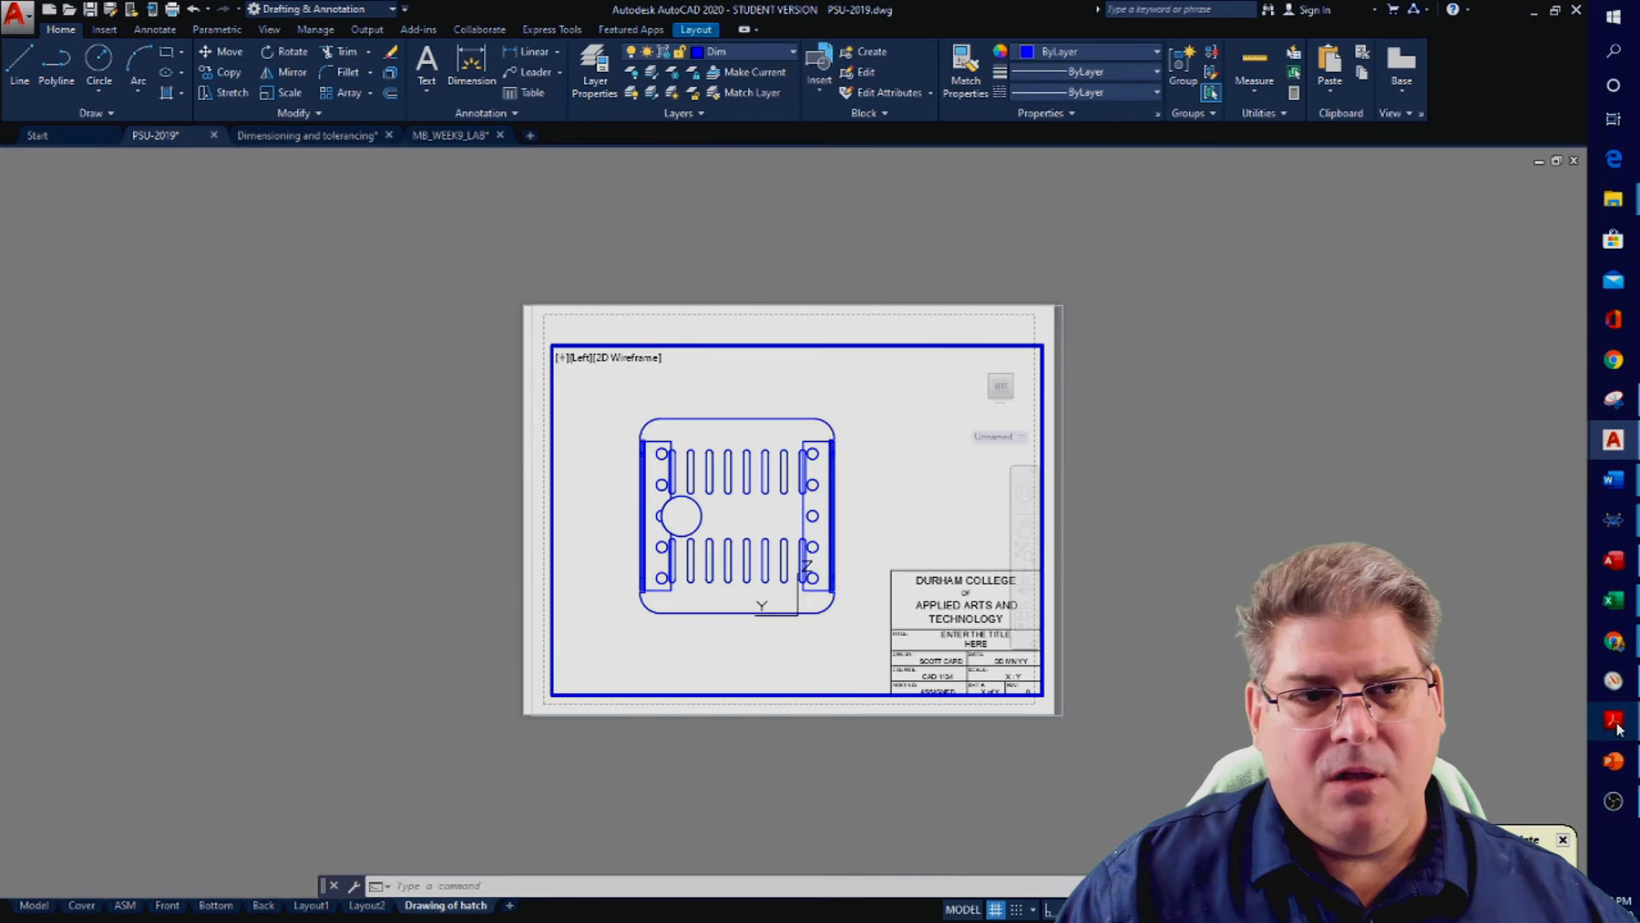
# Switch to the PowerPoint presentation to review the Section View slide, and return to AutoCAD to view the ASM layout of PSU-2019
pyautogui.click(1613, 760)
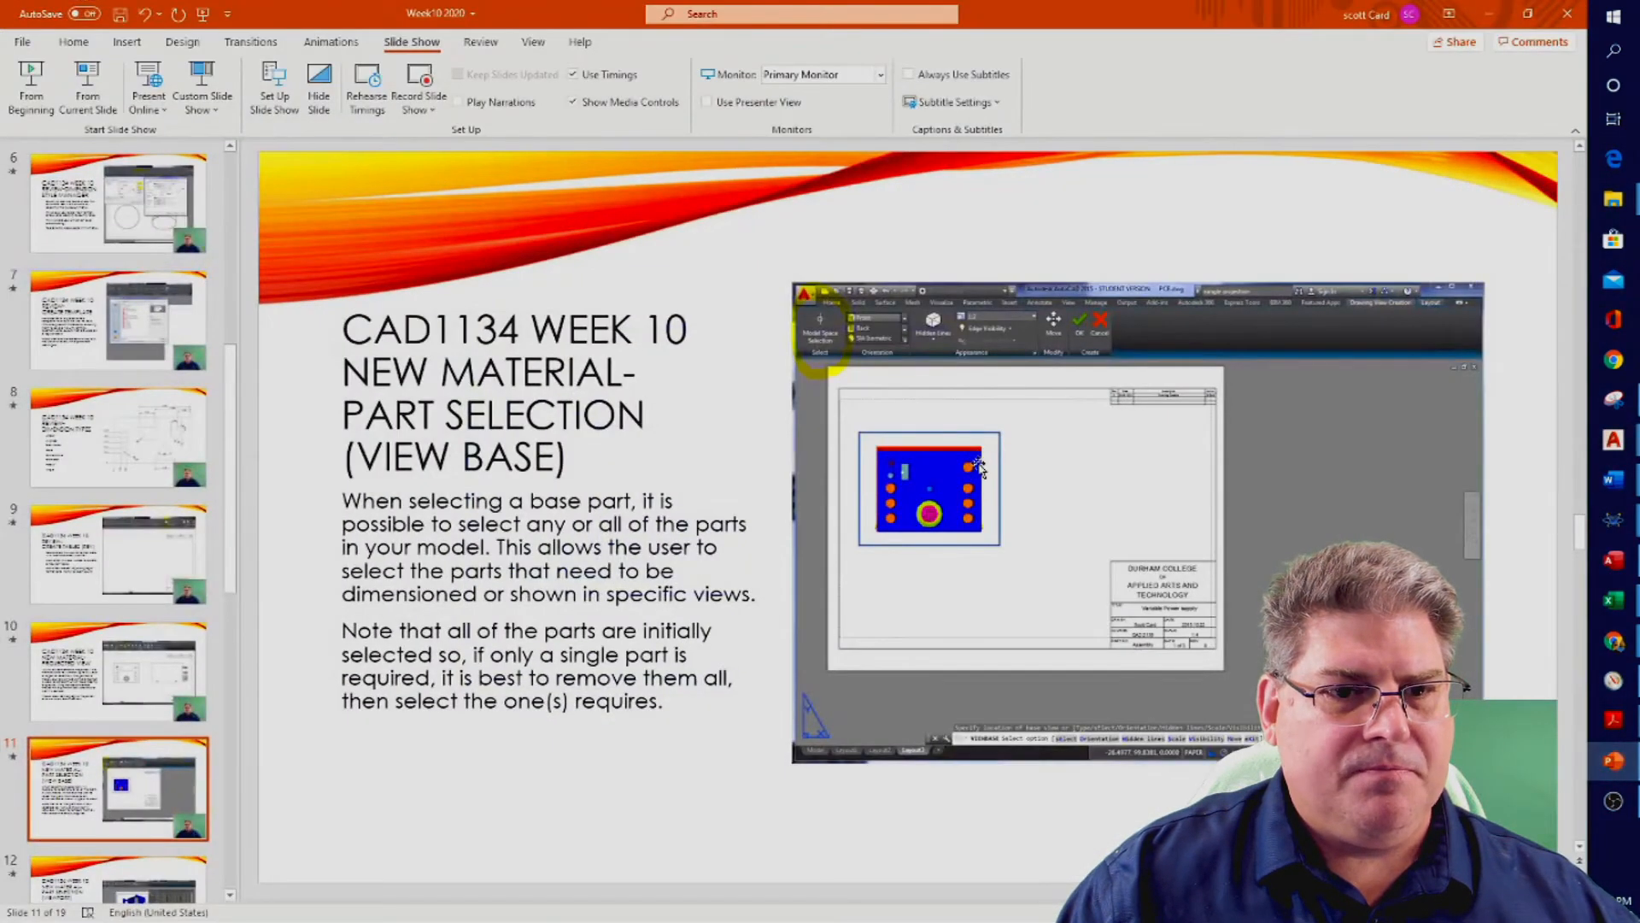
pyautogui.scroll(-2, 979, 465)
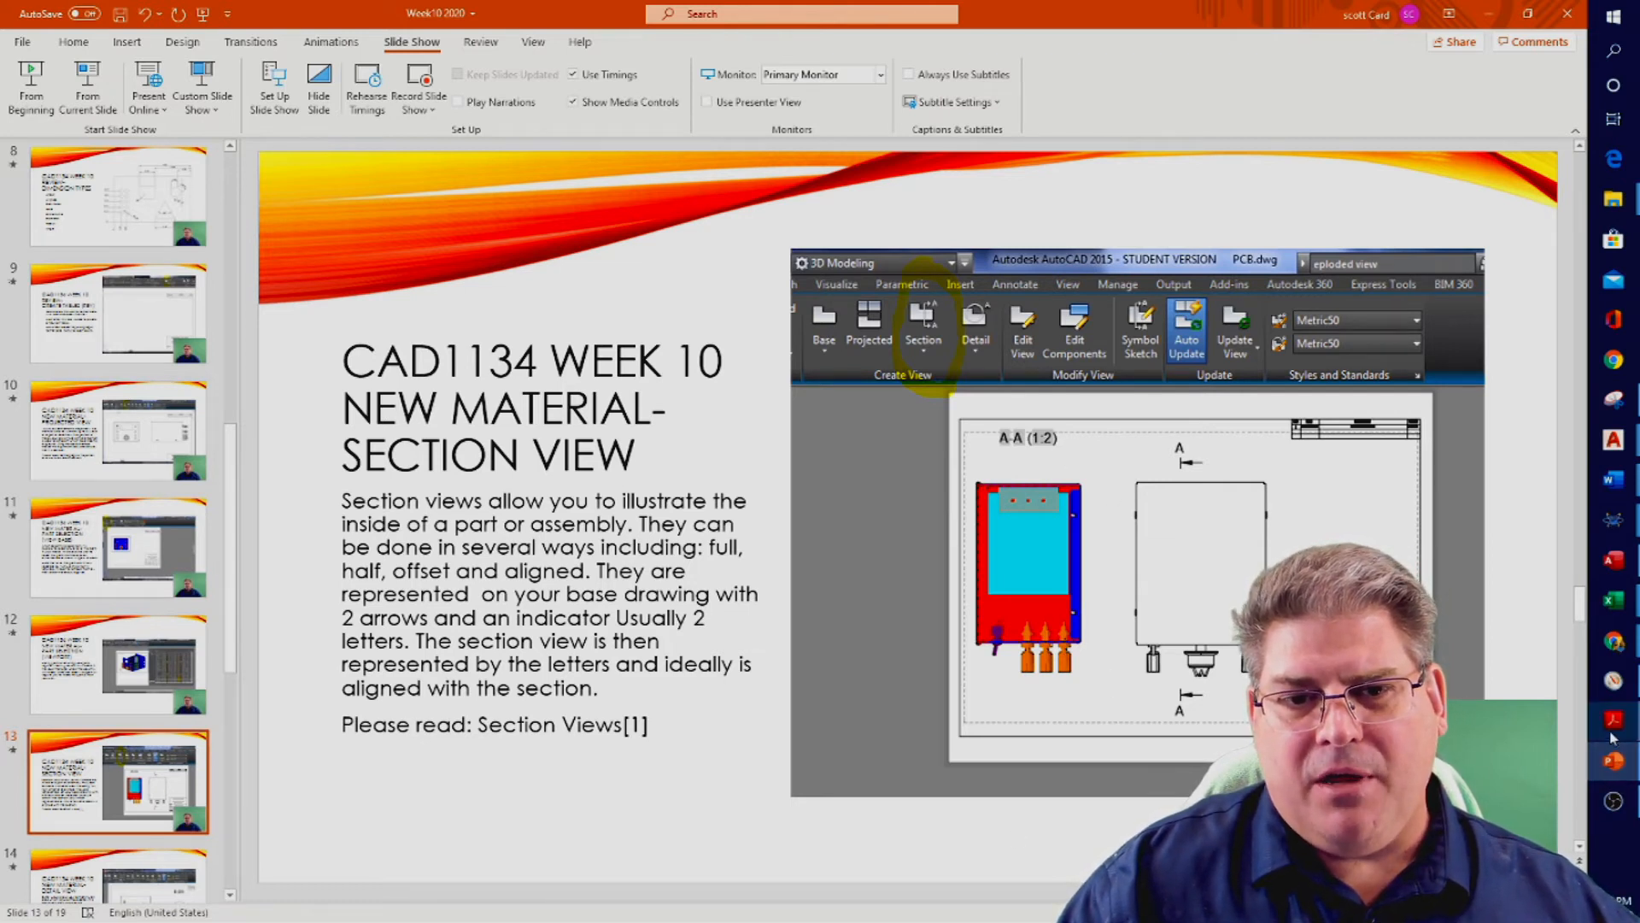
pyautogui.moveTo(1613, 737)
pyautogui.moveTo(1624, 457)
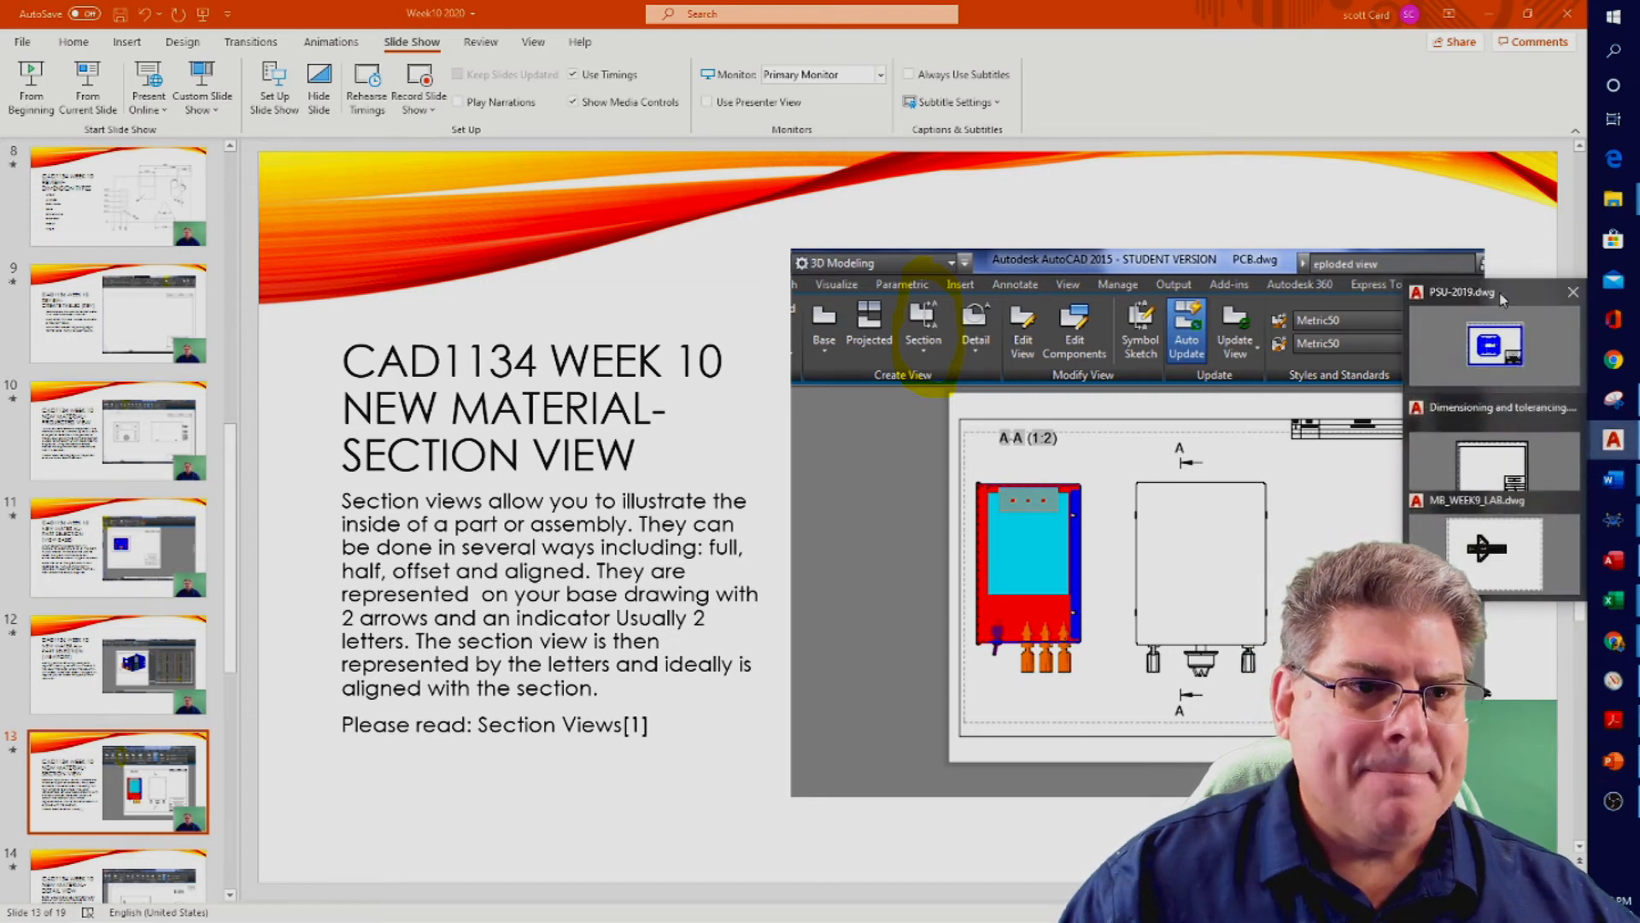
pyautogui.click(1487, 350)
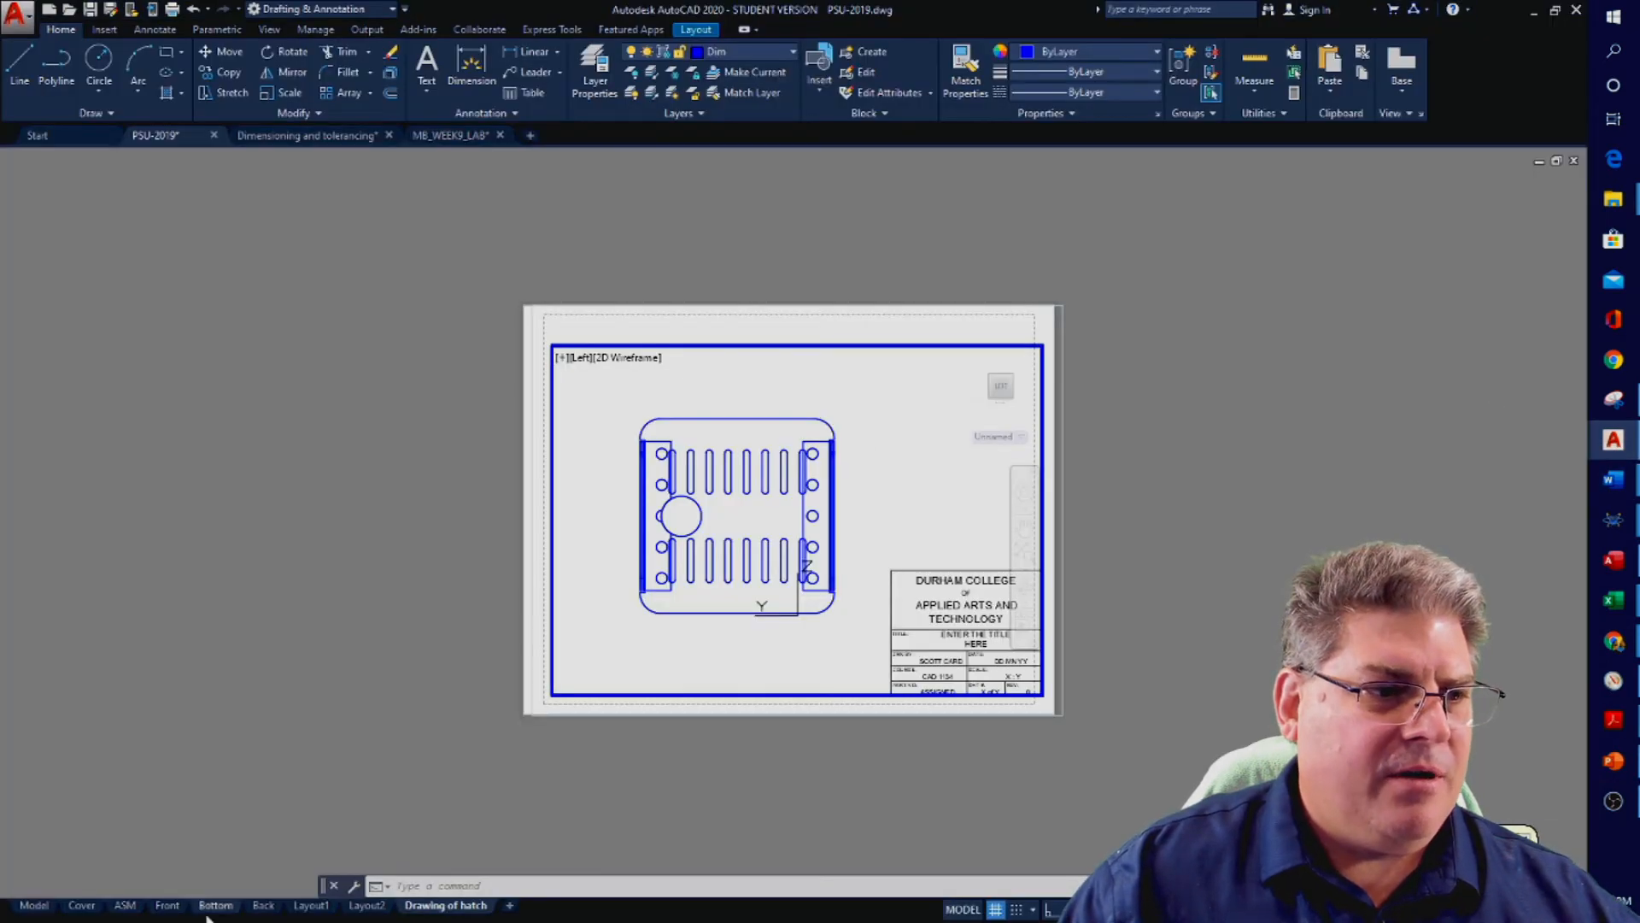
pyautogui.click(124, 904)
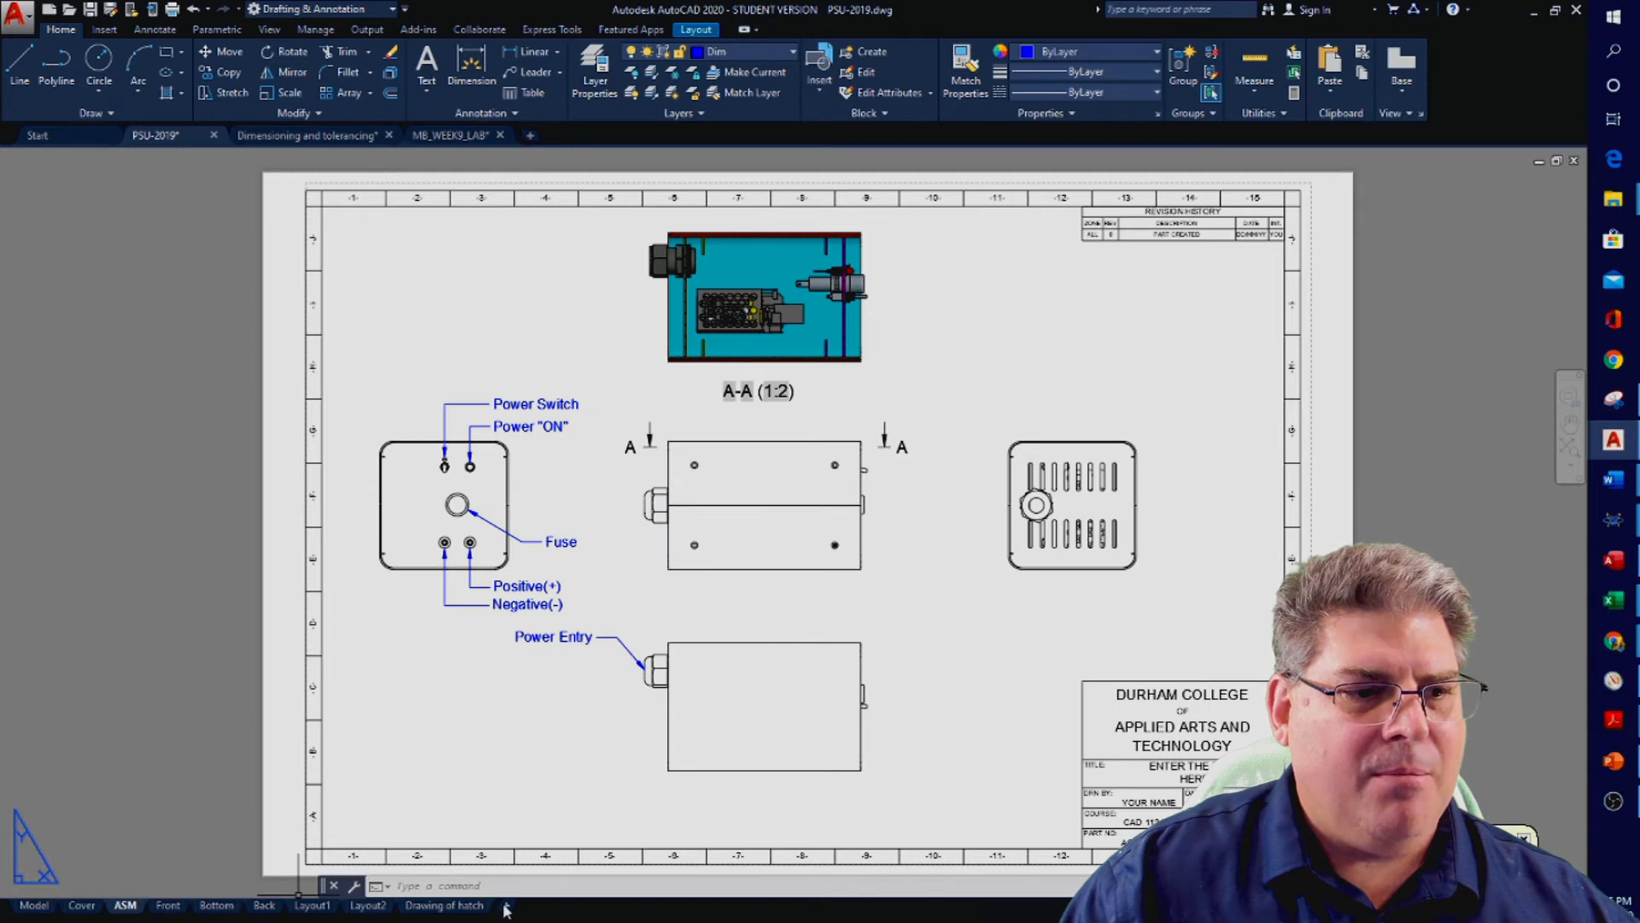
# Delete the viewport showing the shaded assembly from Layout2
pyautogui.click(368, 905)
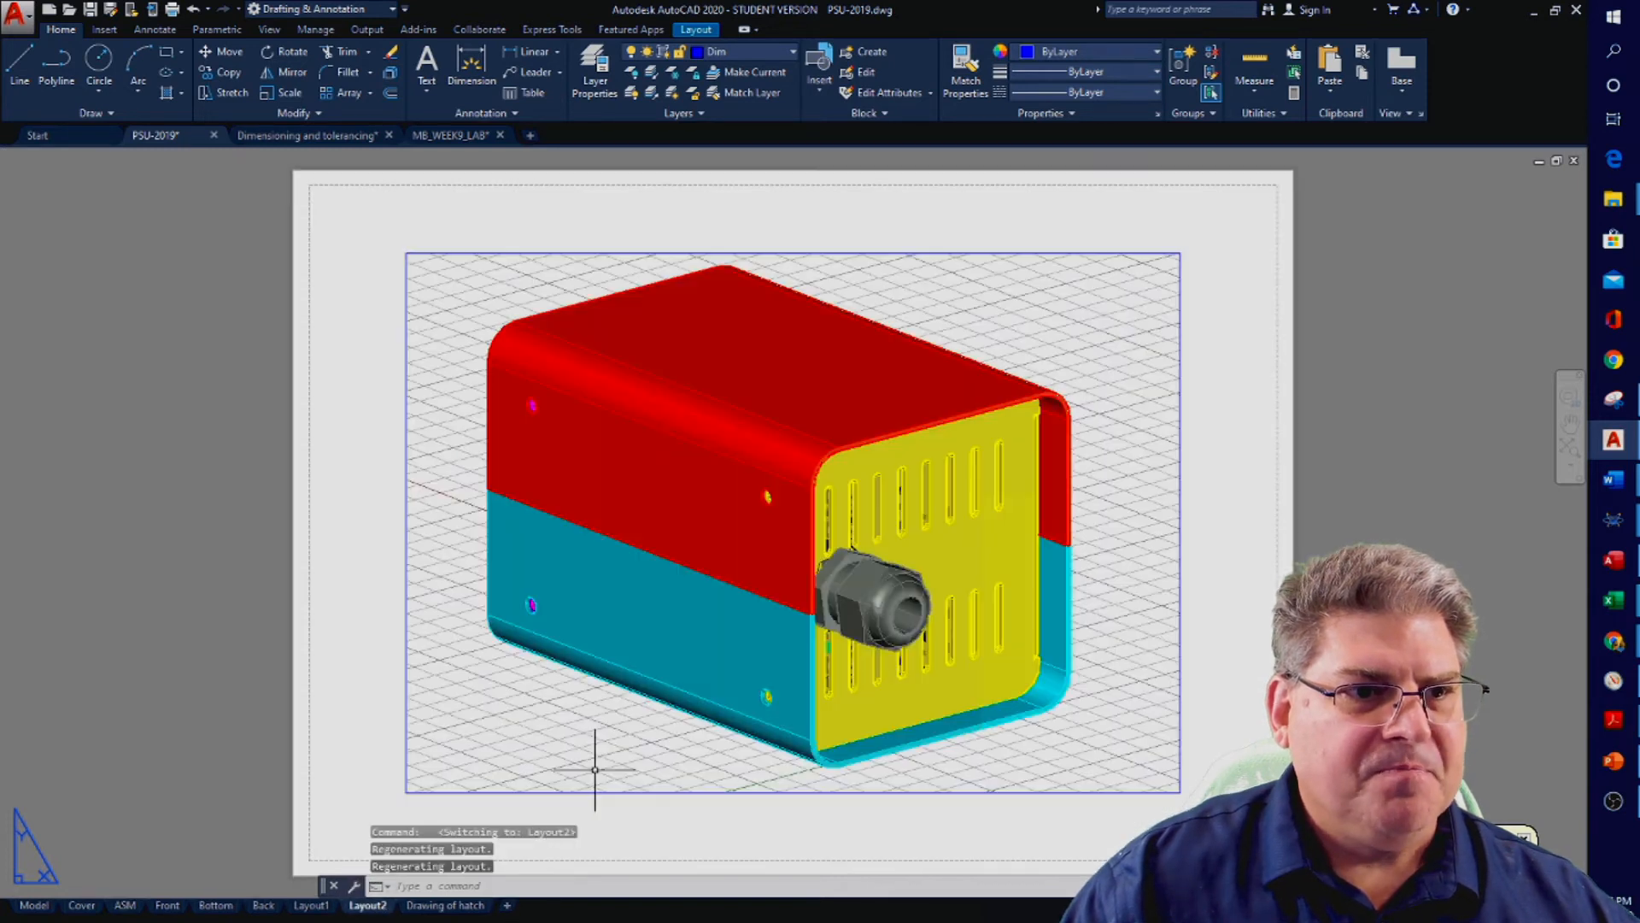
pyautogui.click(982, 253)
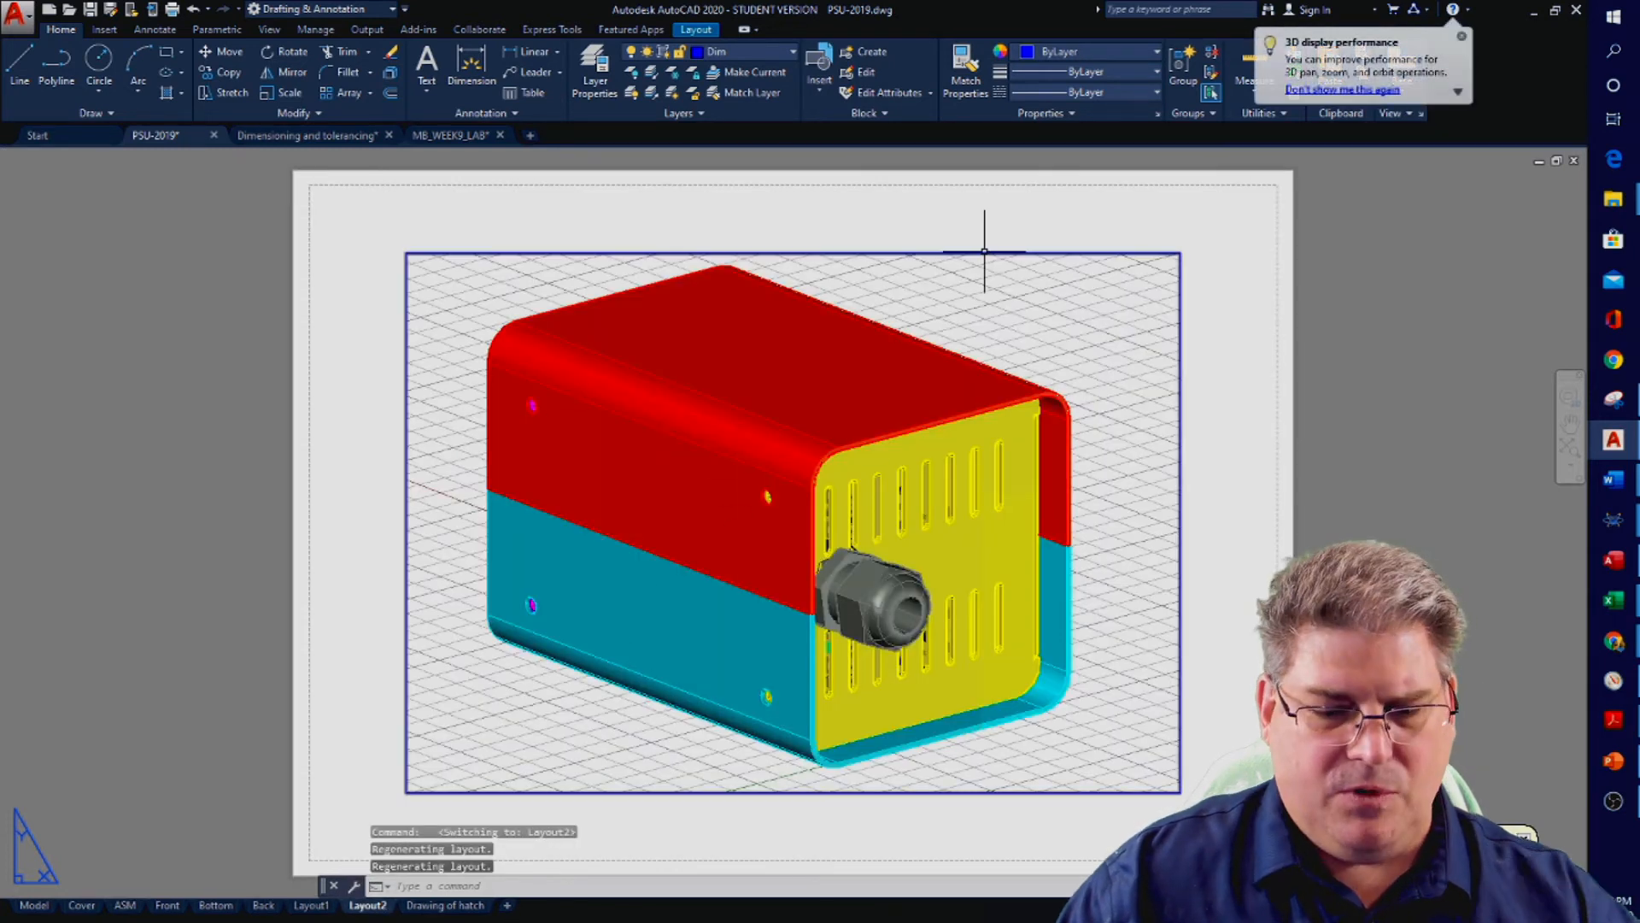
pyautogui.press('Delete')
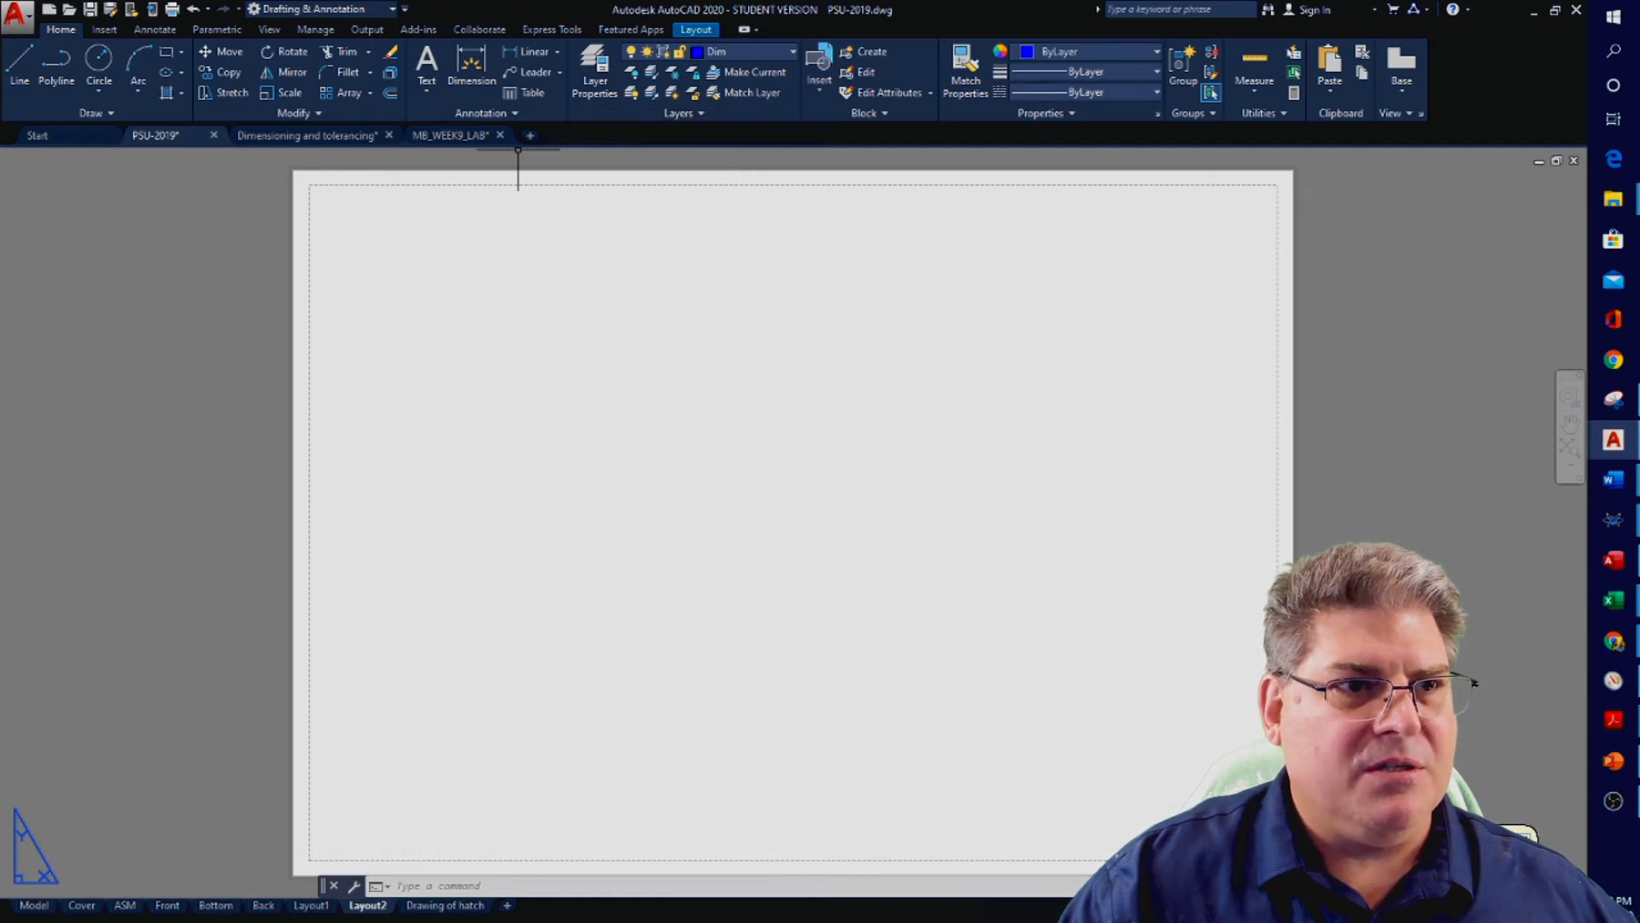
# Place a base view of the model space assembly on Layout2 at 1:2 scale with visible and hidden lines, without projected views
pyautogui.click(697, 30)
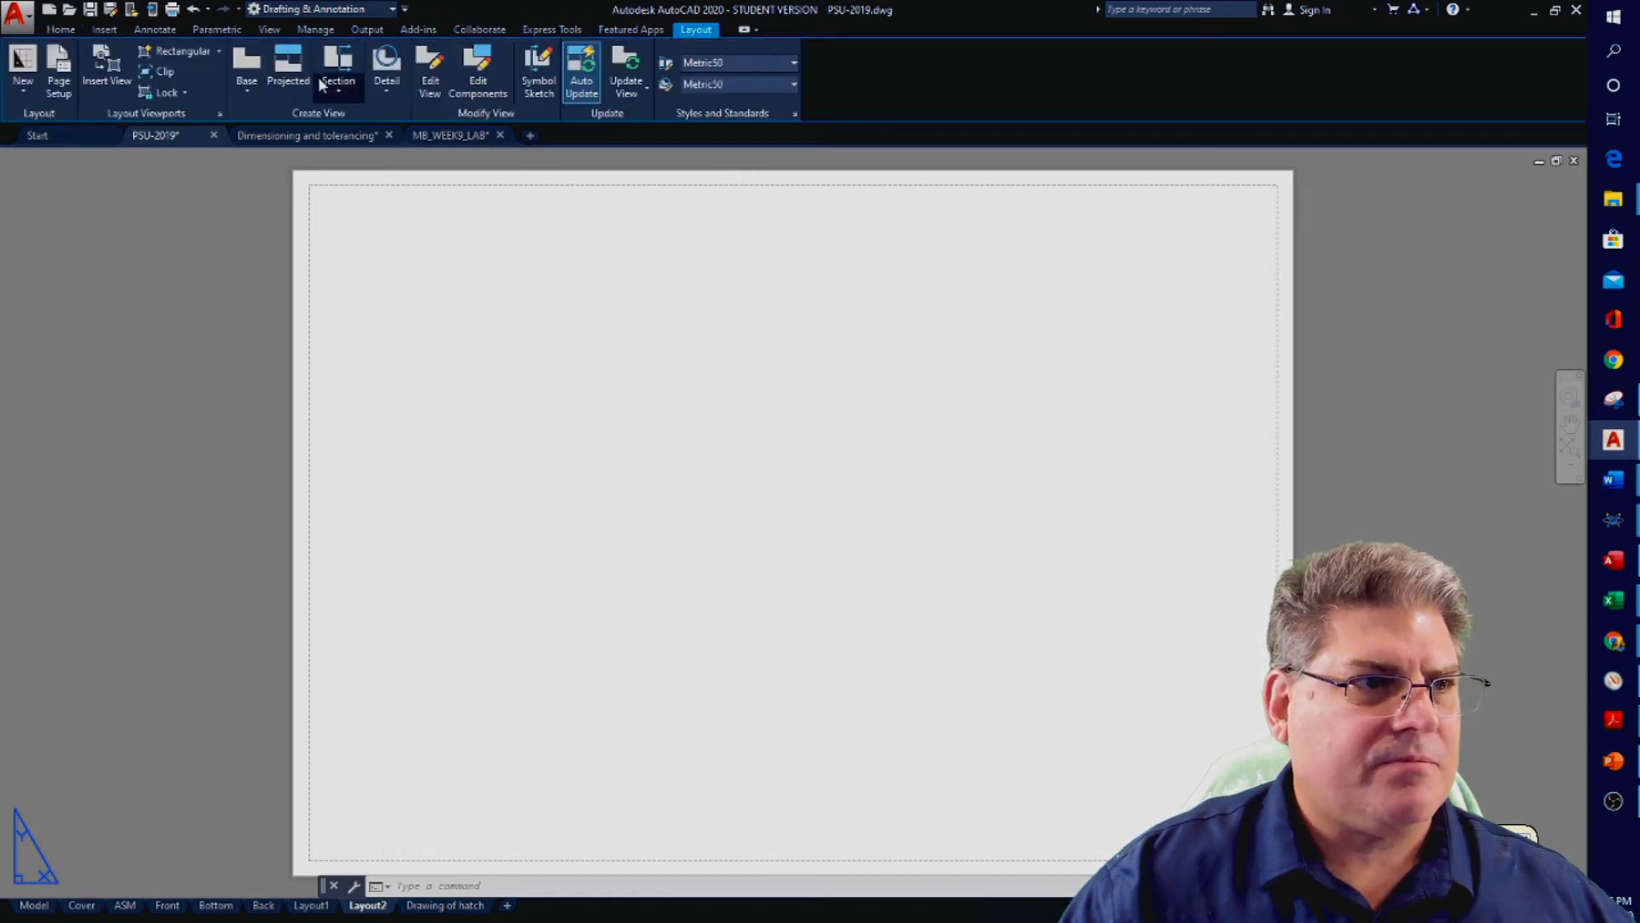
pyautogui.click(259, 89)
pyautogui.click(289, 121)
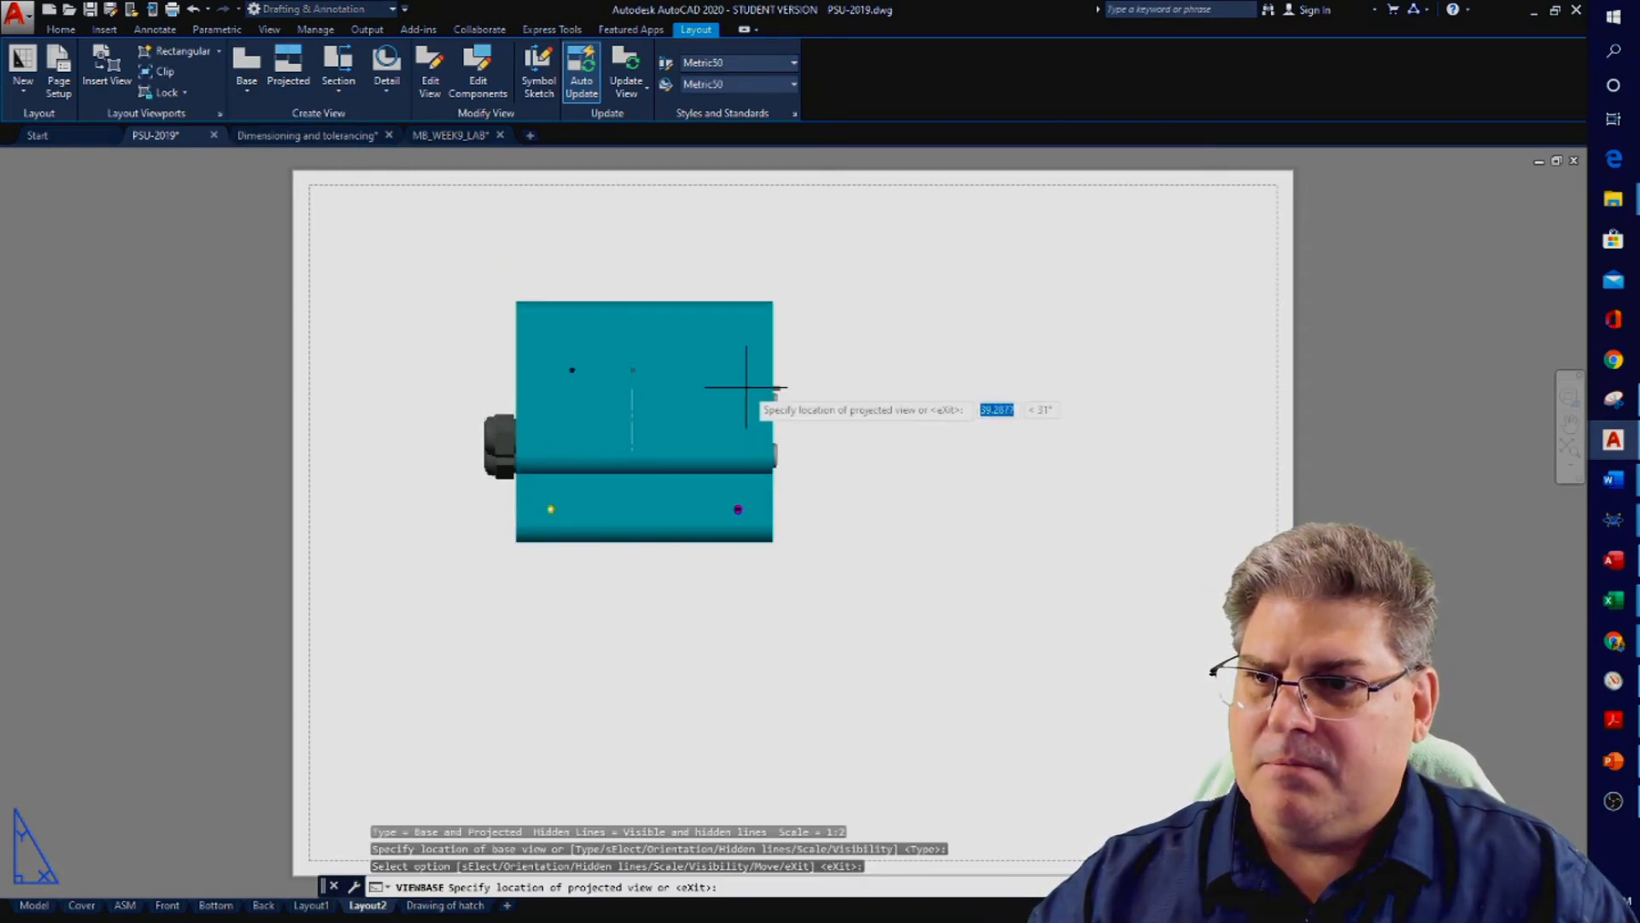
pyautogui.press('Return')
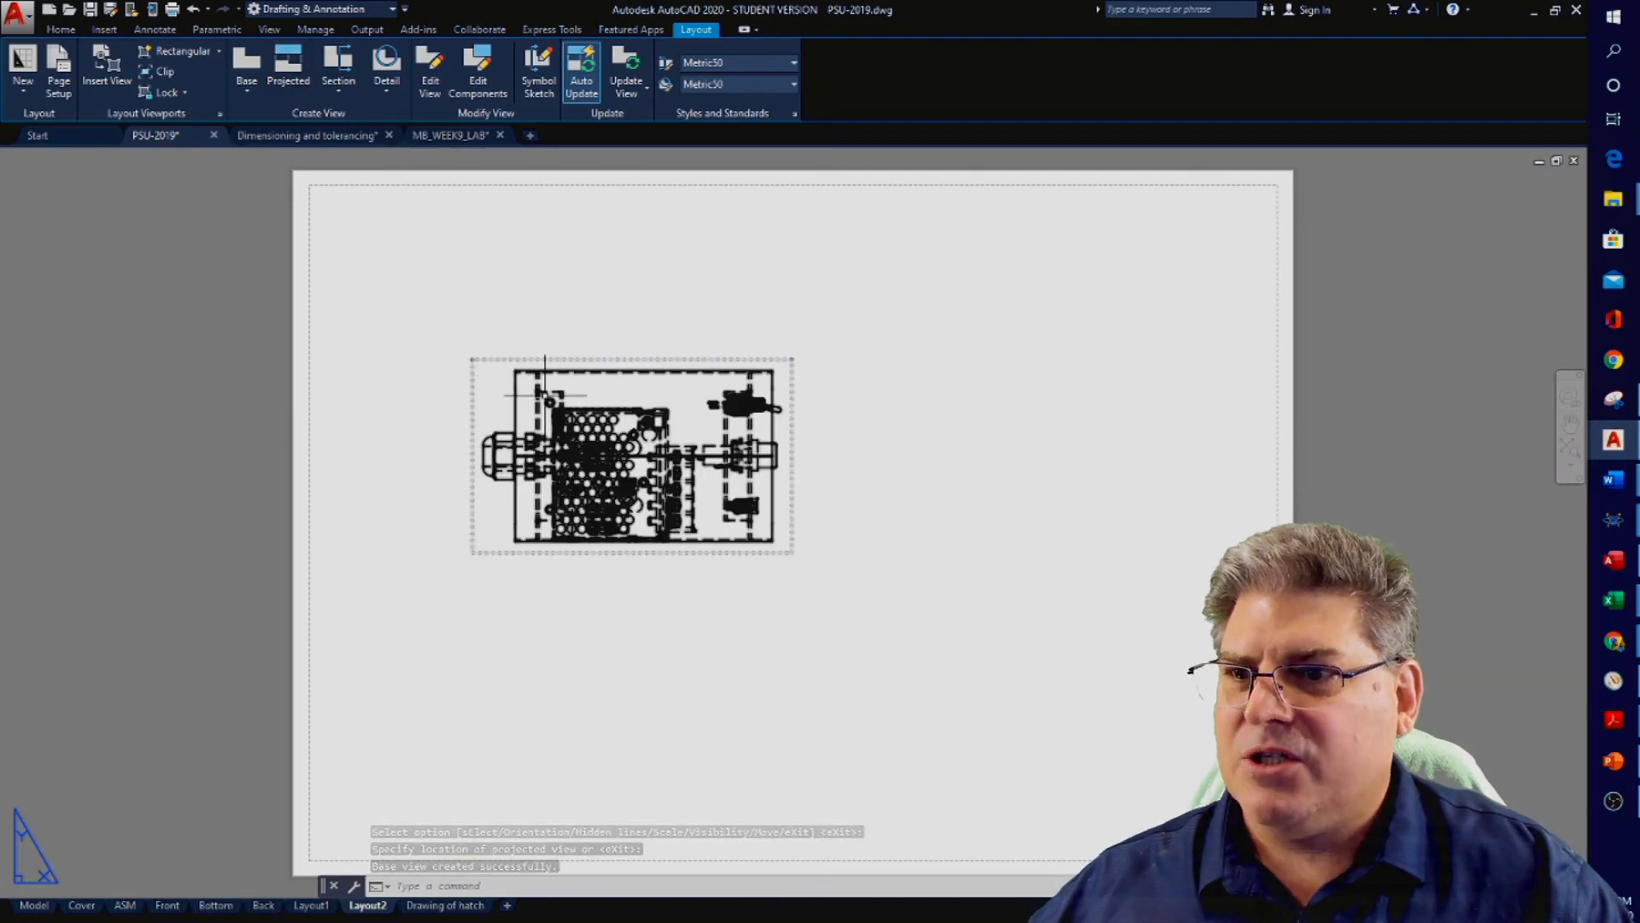
pyautogui.click(470, 380)
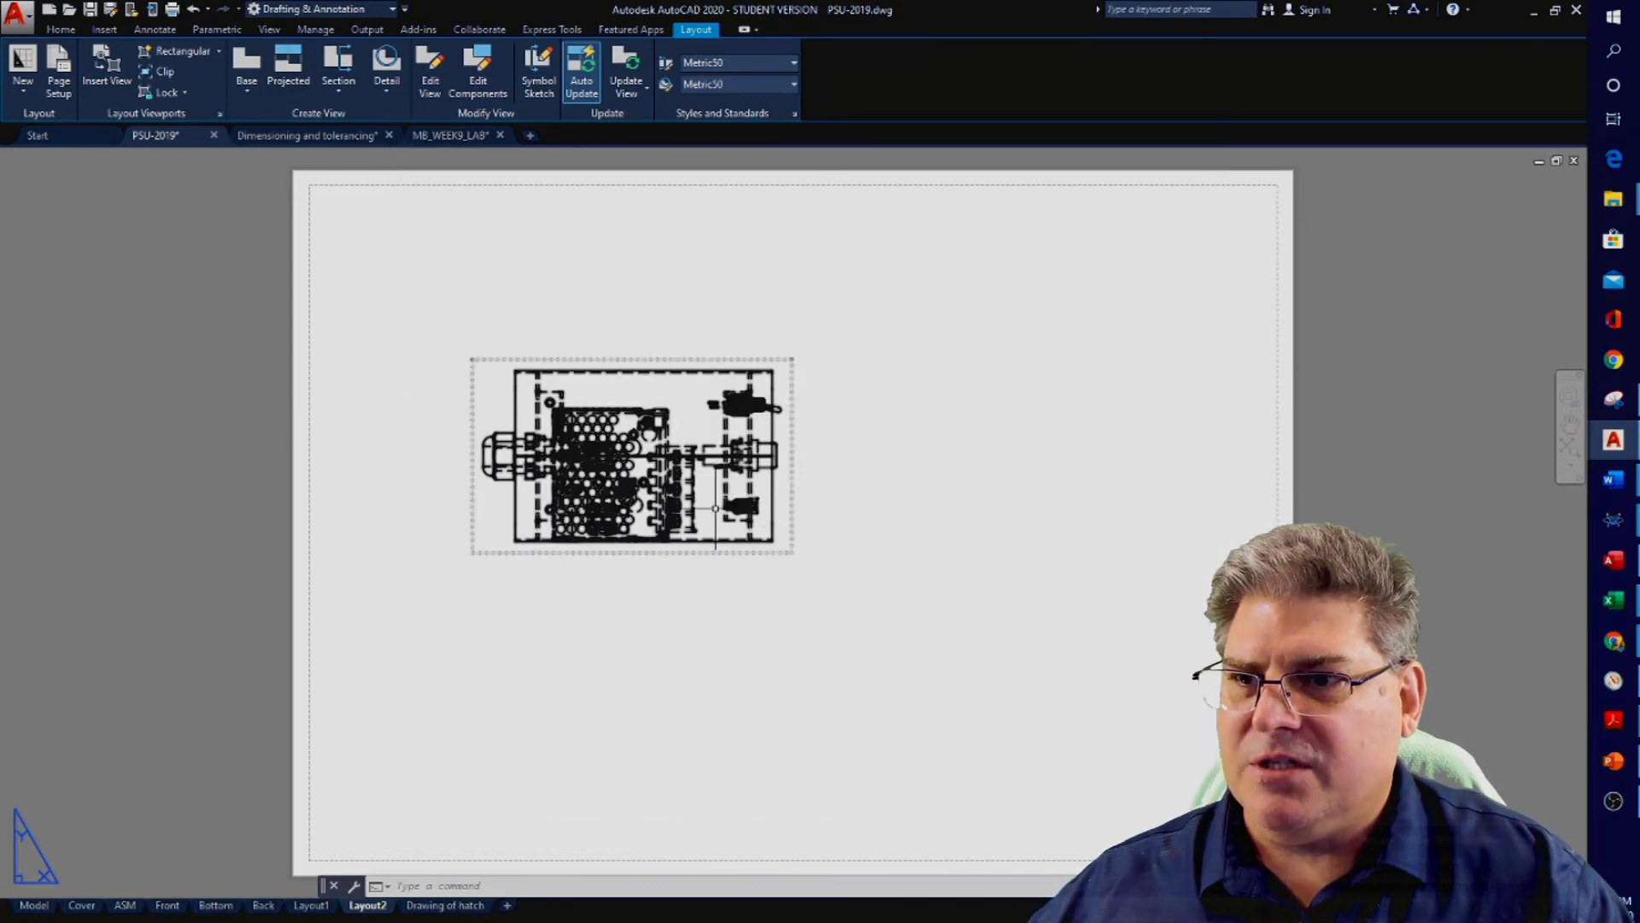
pyautogui.press('Escape')
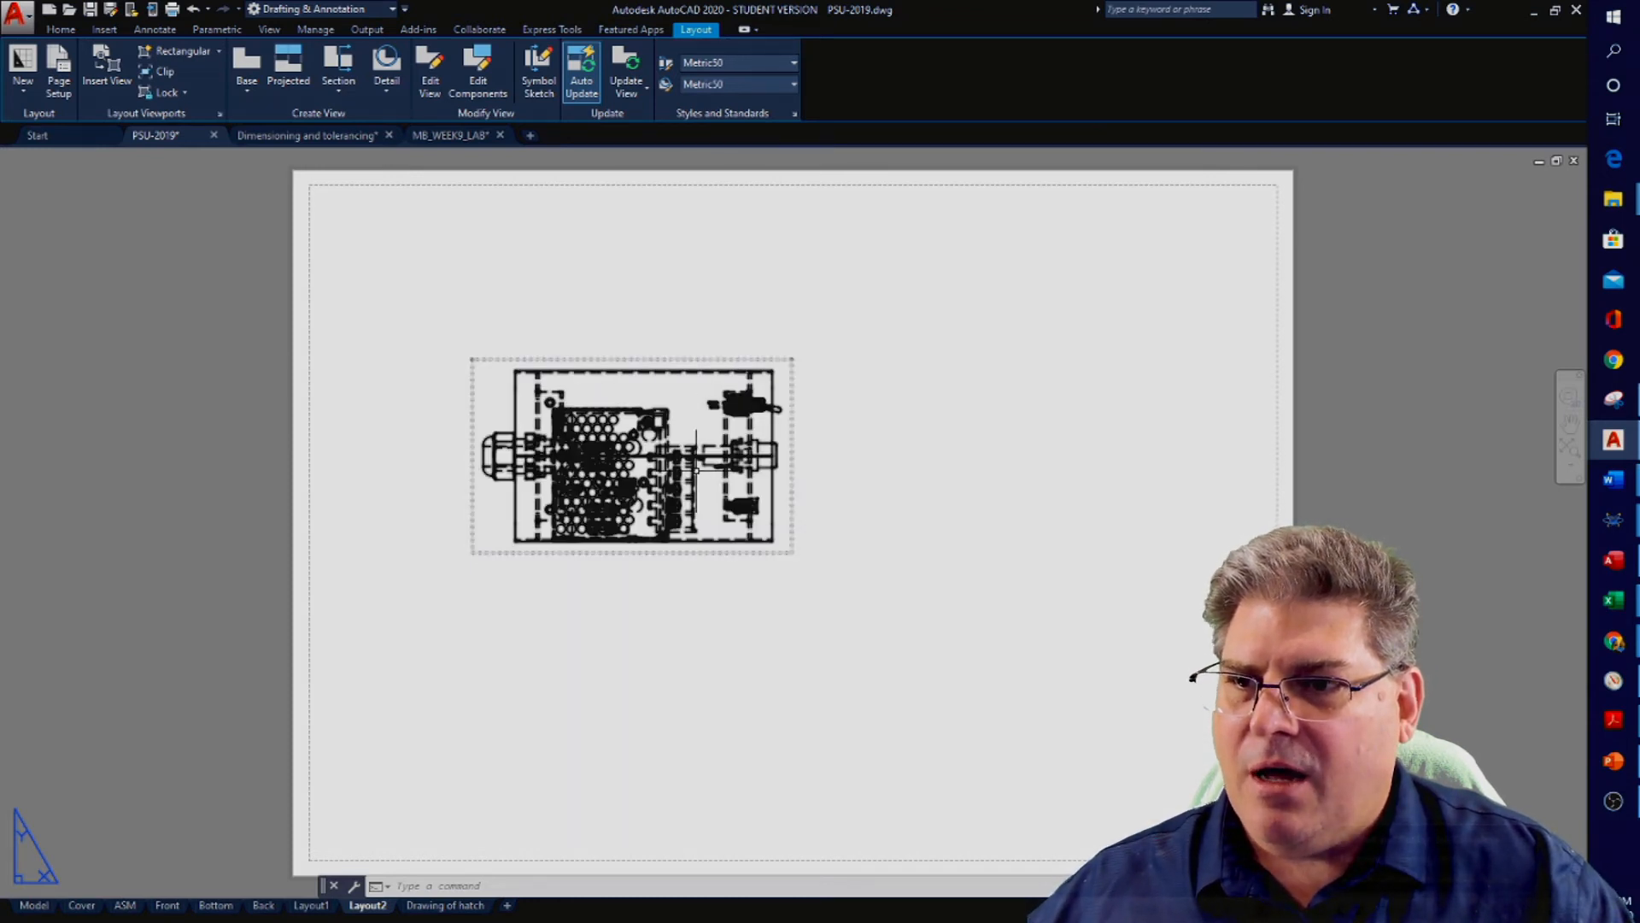
pyautogui.scroll(5, 696, 471)
pyautogui.scroll(-2, 687, 377)
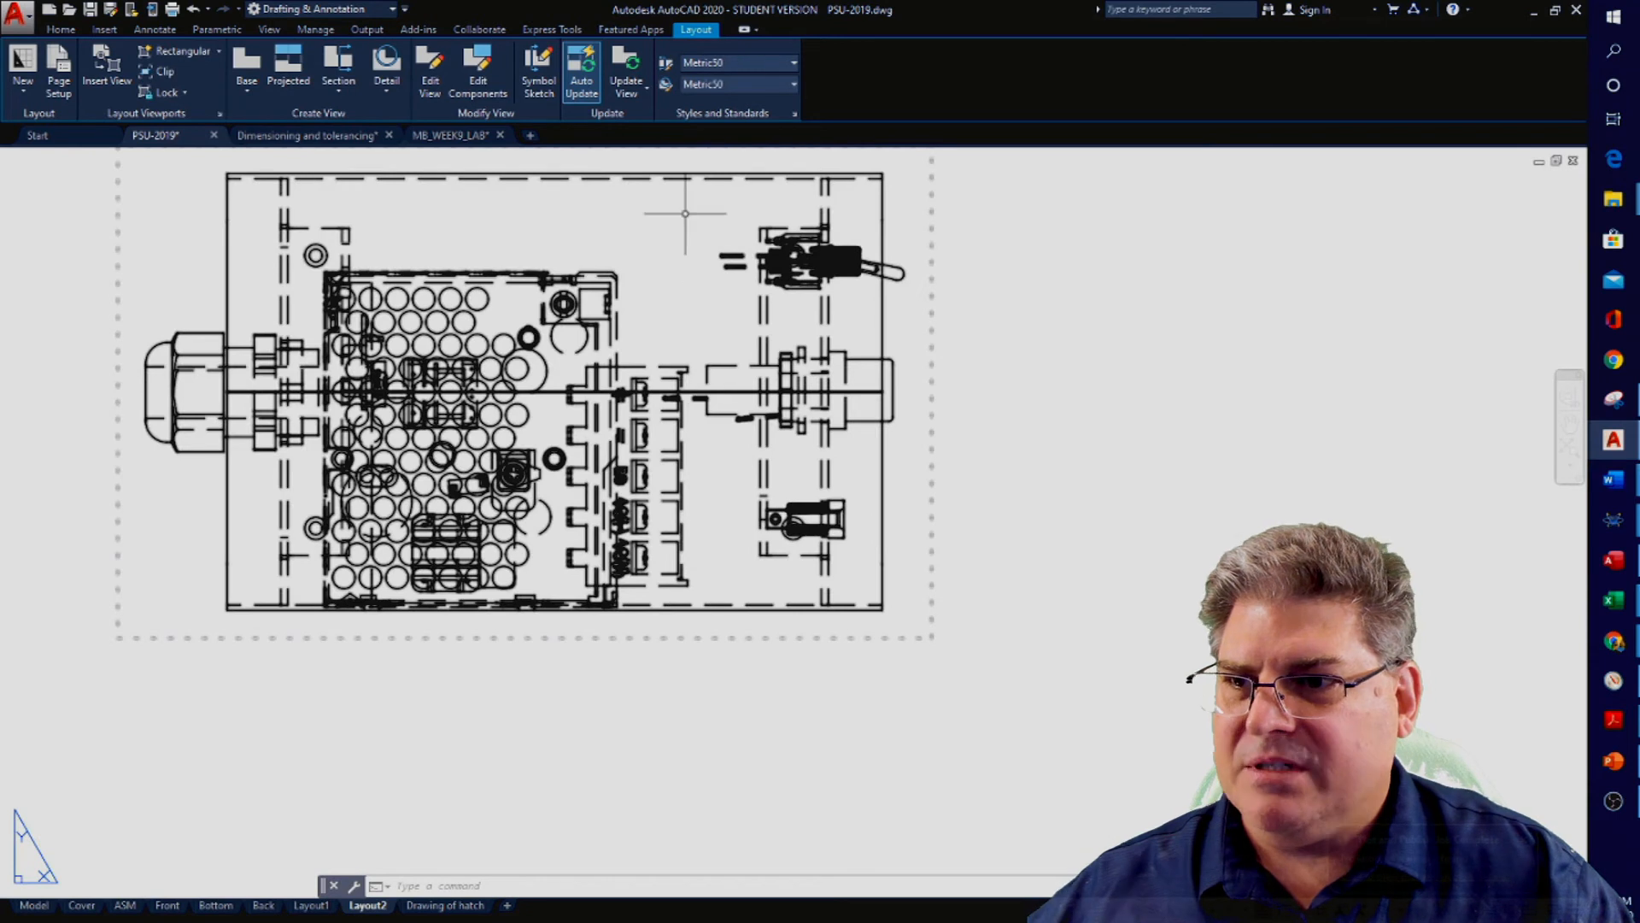
pyautogui.scroll(-2, 685, 213)
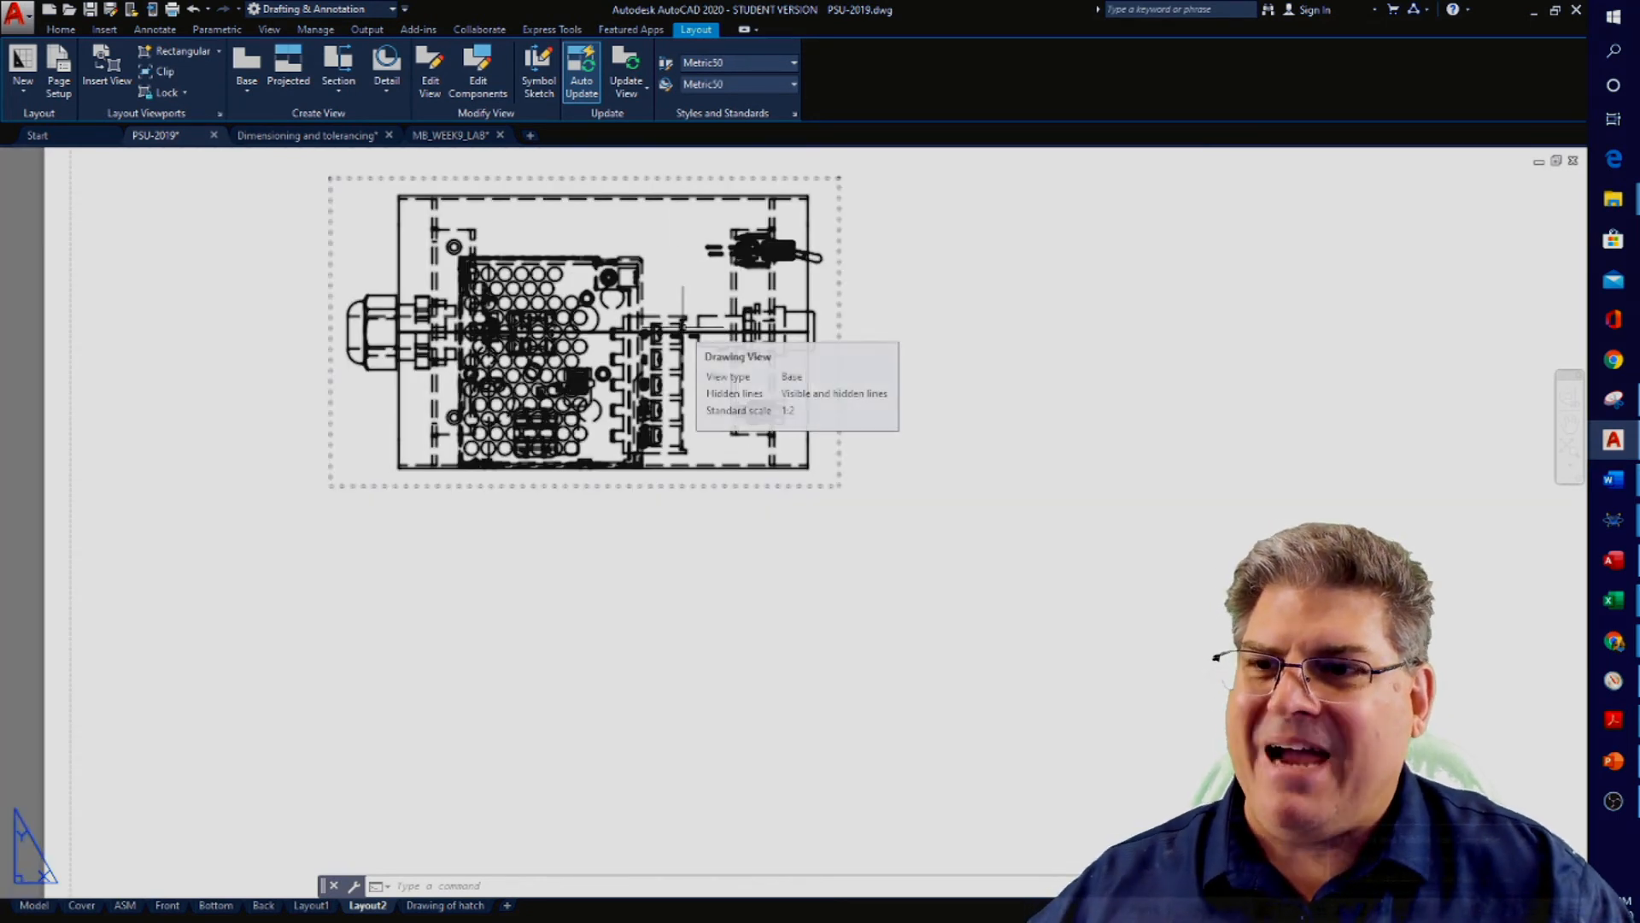
# Start a section view from the base view and define a straight vertical section line through the enclosure just past the terminal block, with Ortho on
pyautogui.scroll(-2, 682, 329)
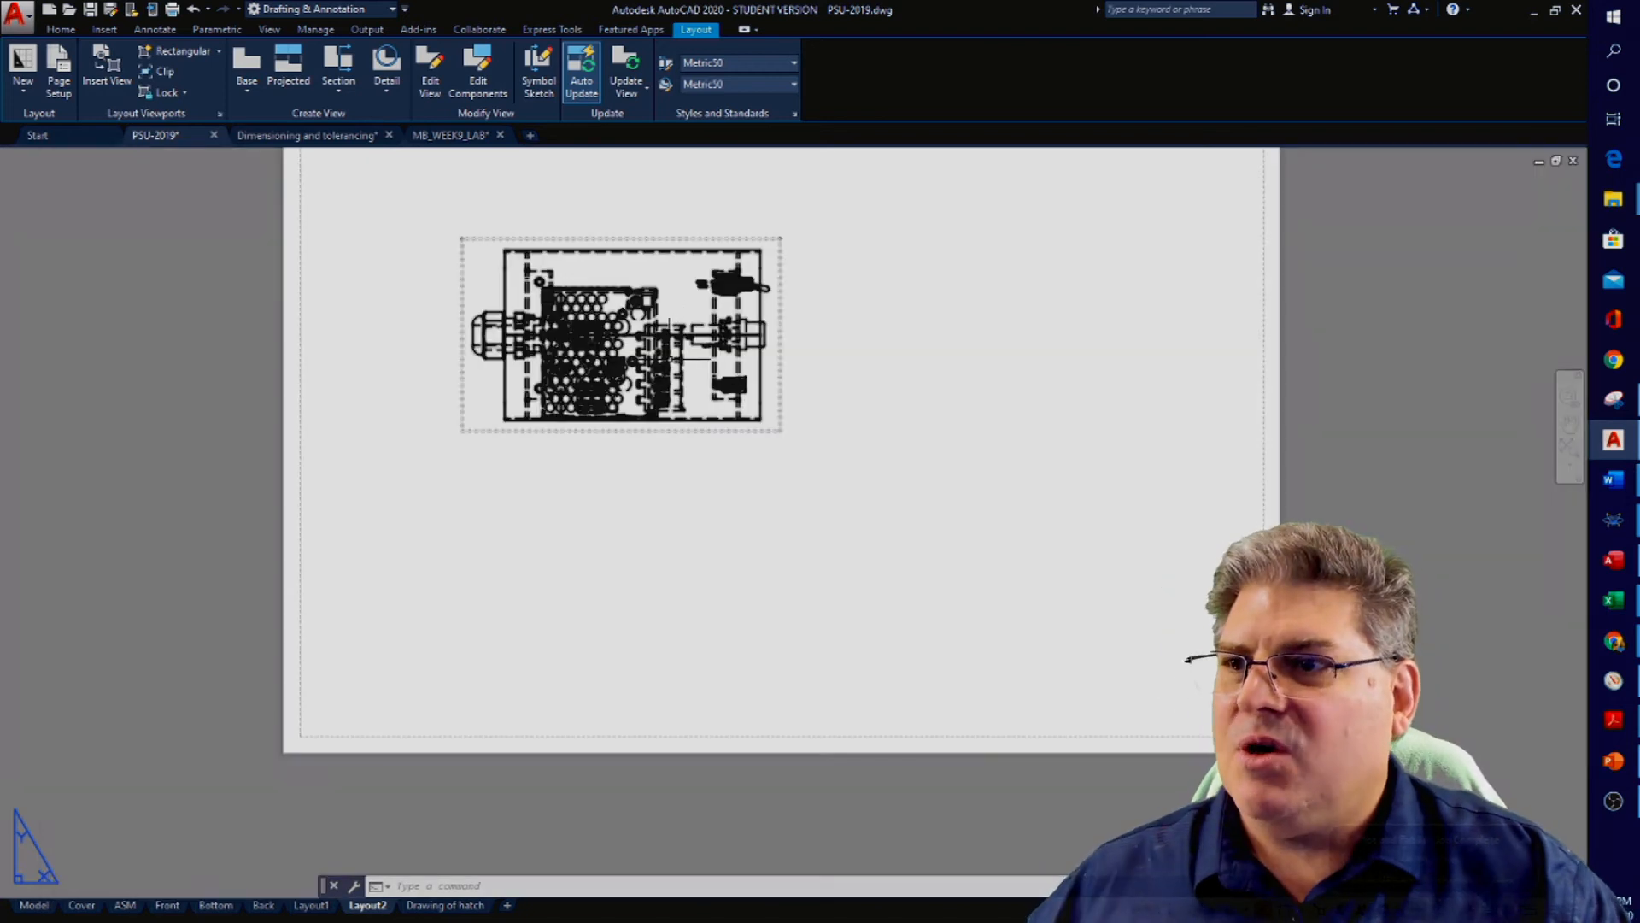
pyautogui.click(339, 60)
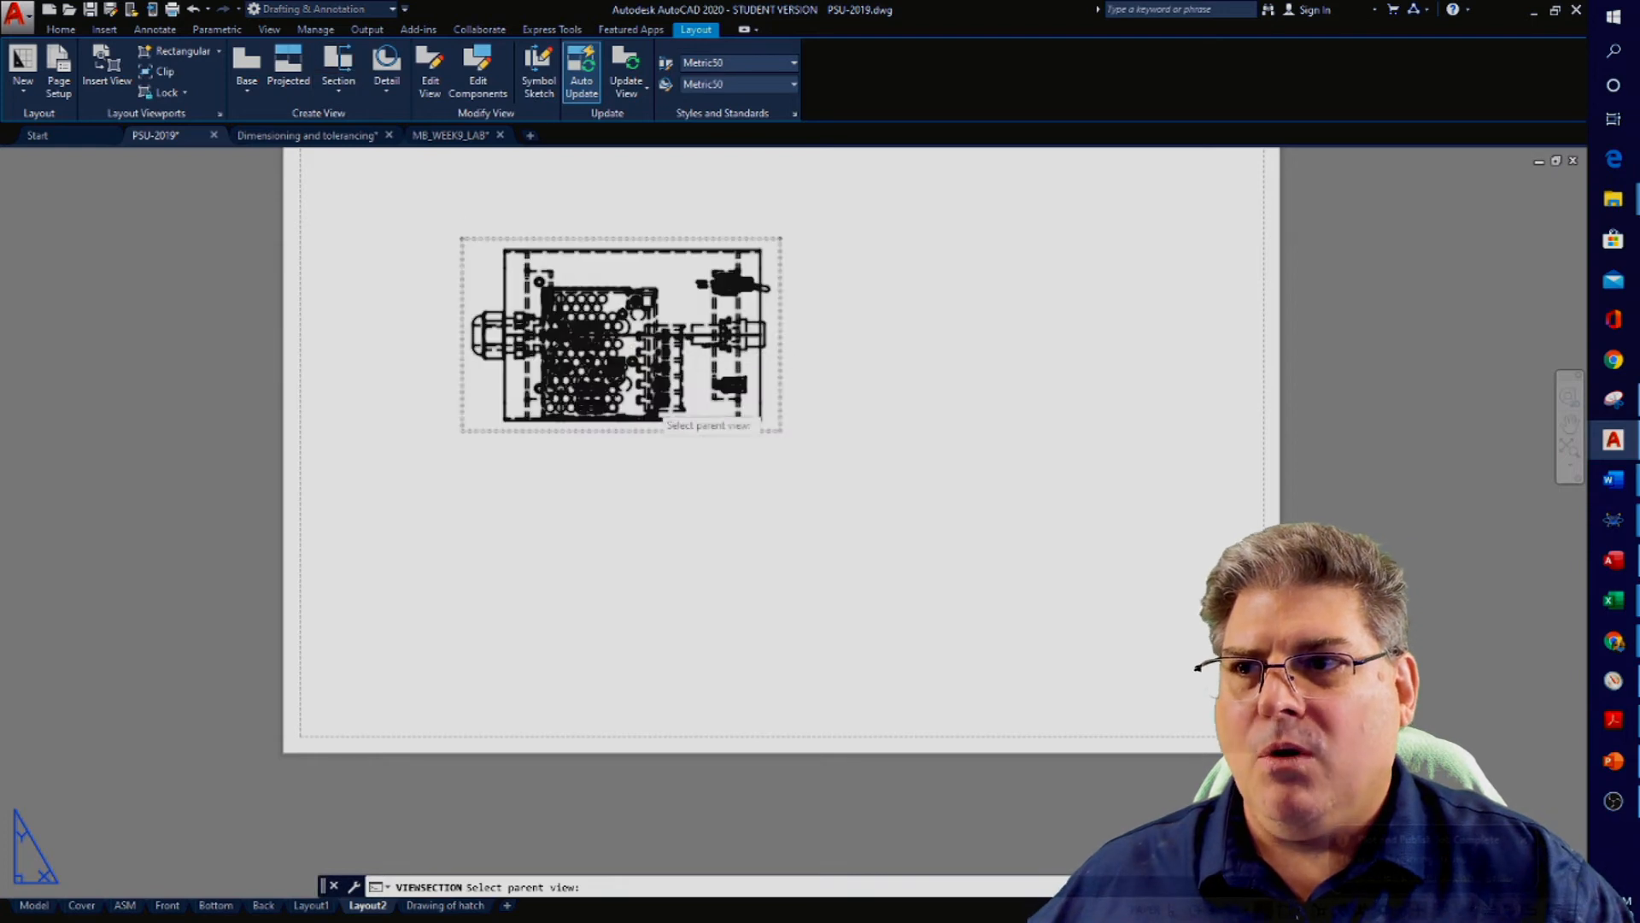
pyautogui.click(338, 64)
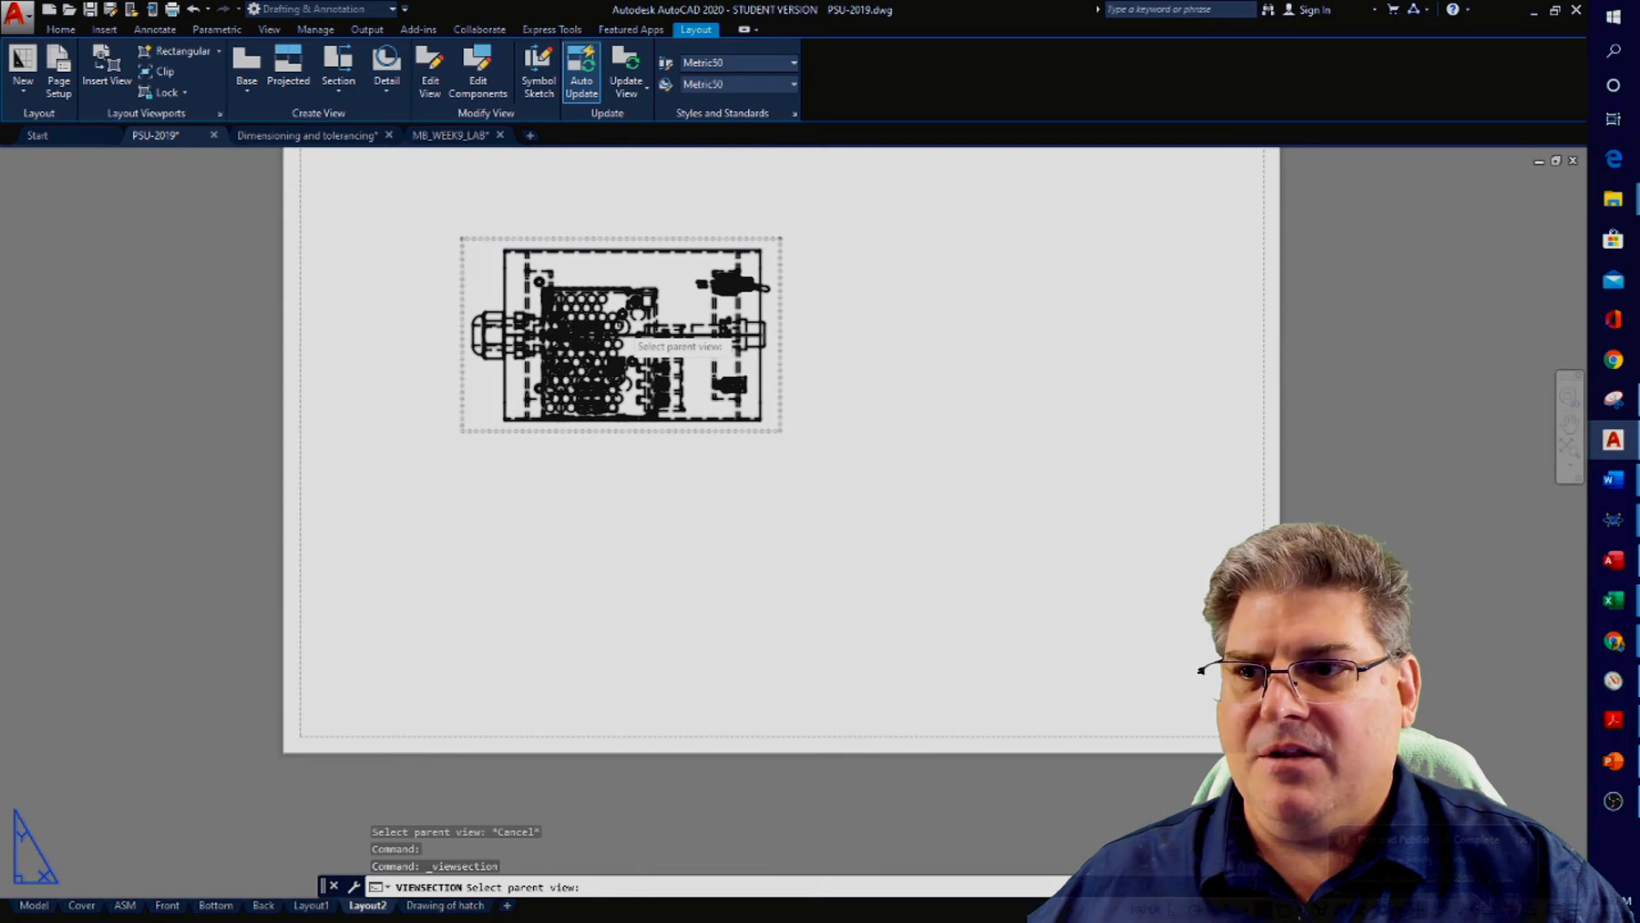
pyautogui.click(633, 340)
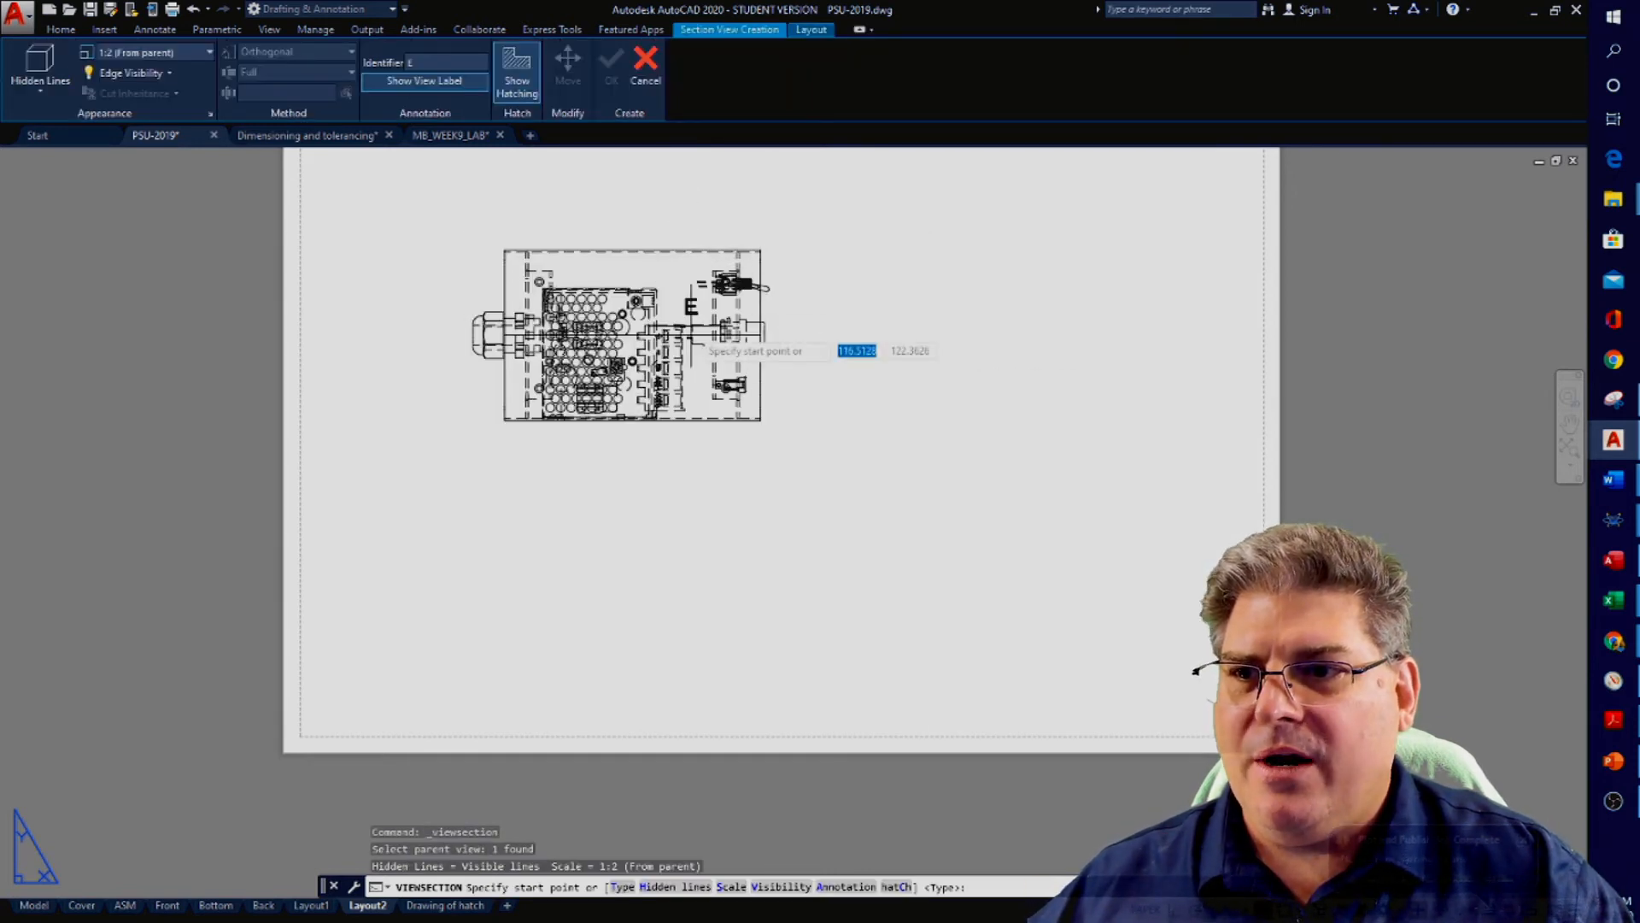
pyautogui.scroll(3, 658, 321)
pyautogui.scroll(-5, 679, 256)
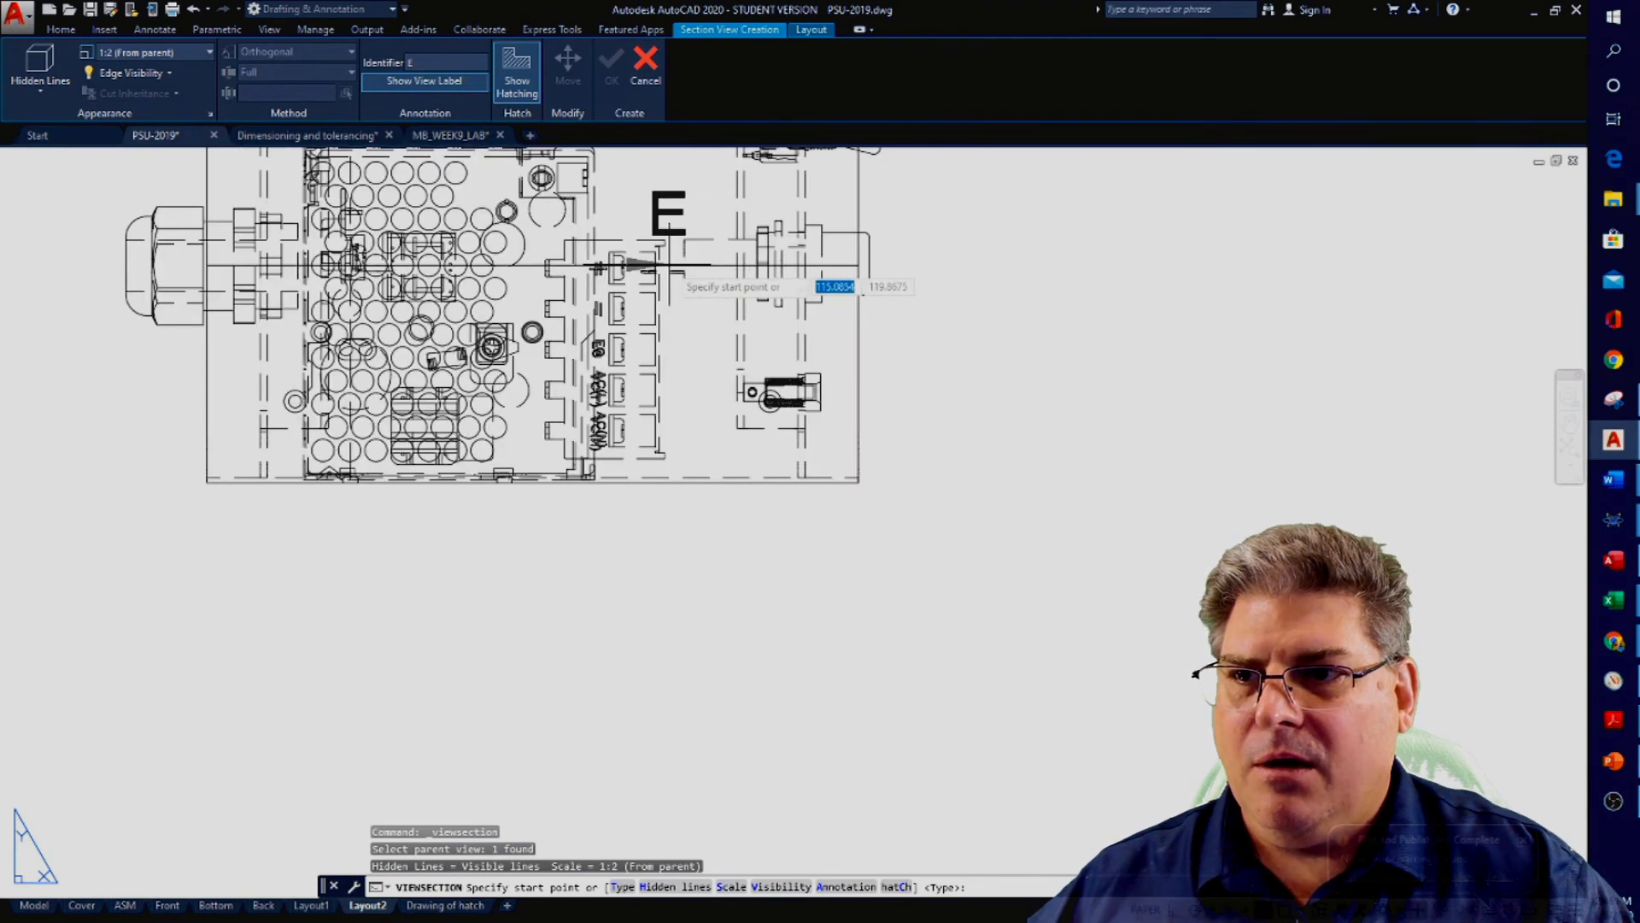
pyautogui.scroll(-4, 683, 265)
pyautogui.scroll(4, 663, 191)
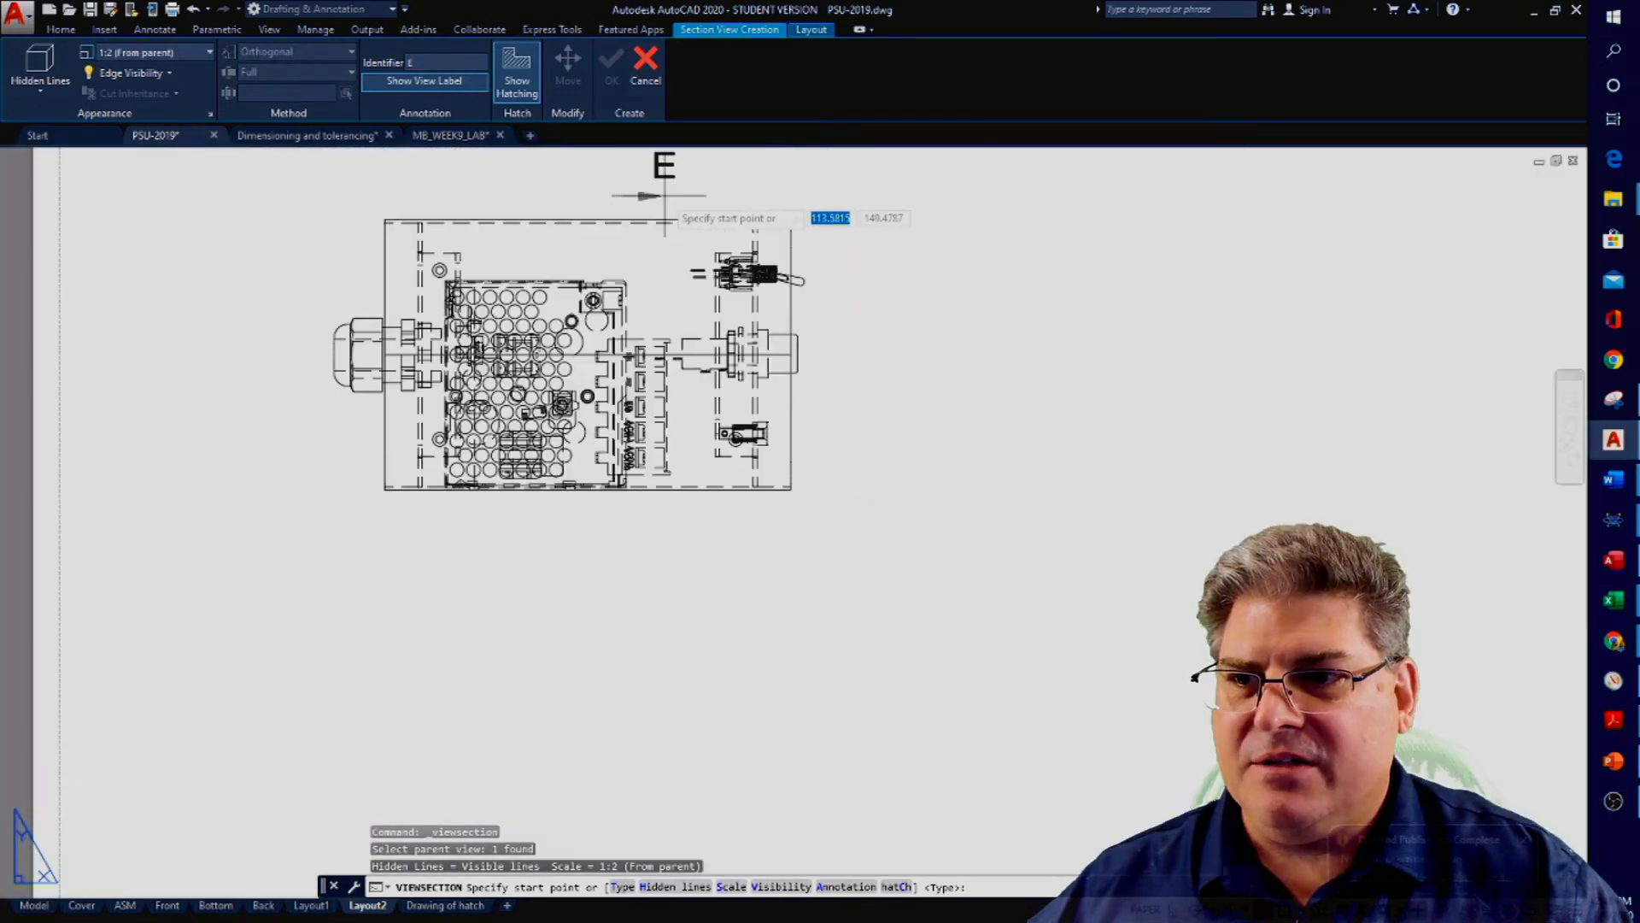
pyautogui.click(664, 199)
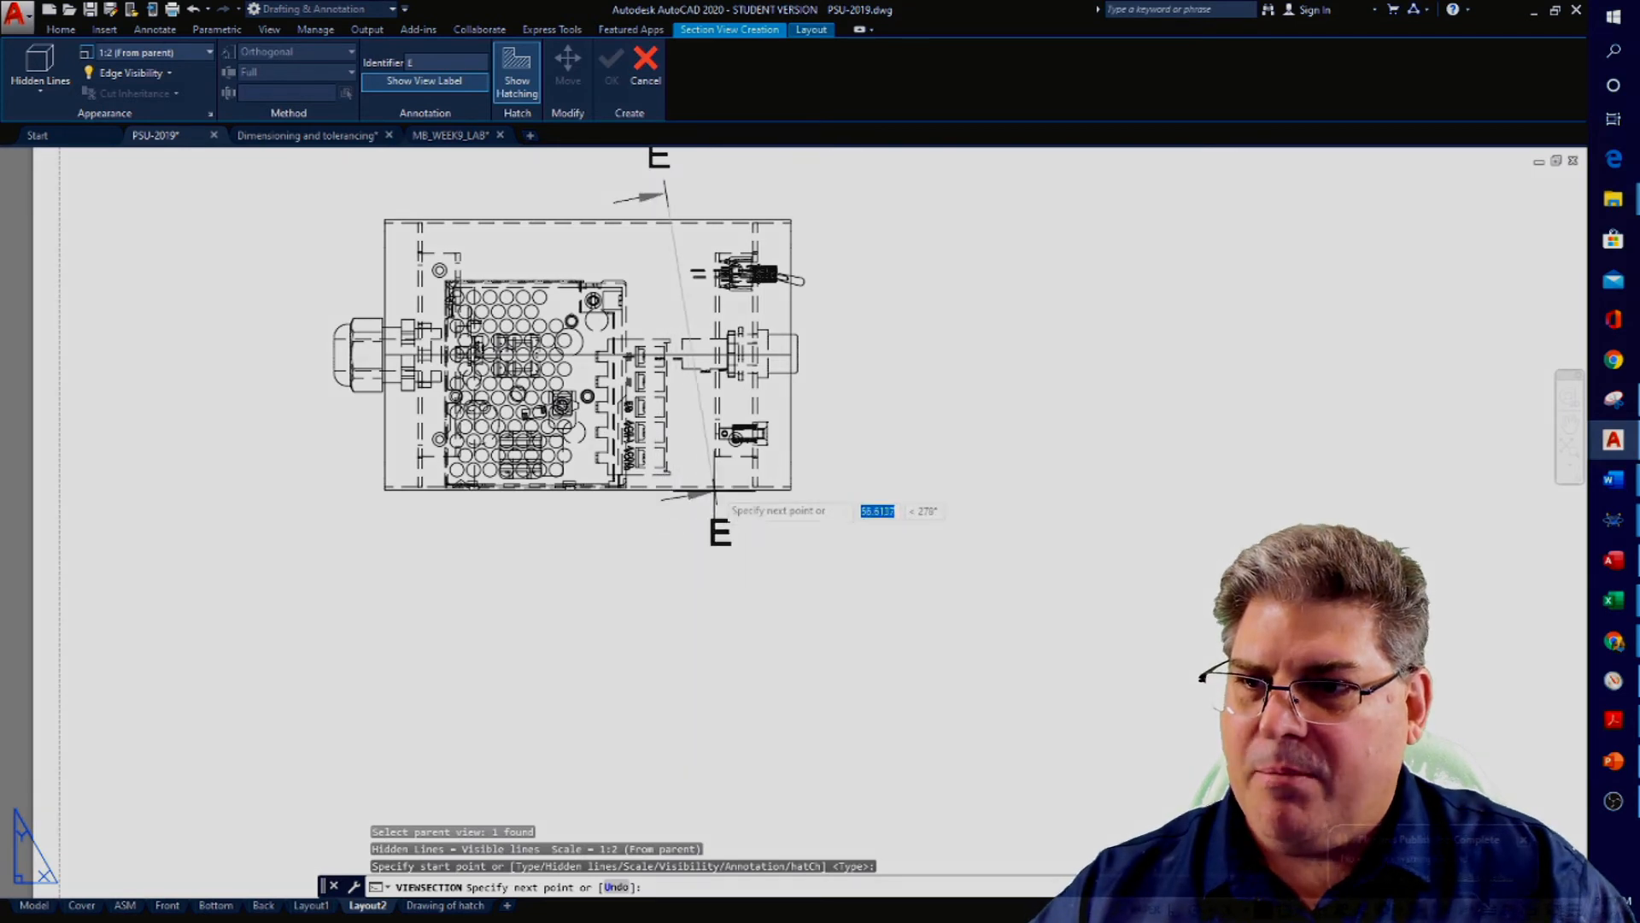
pyautogui.press('F8')
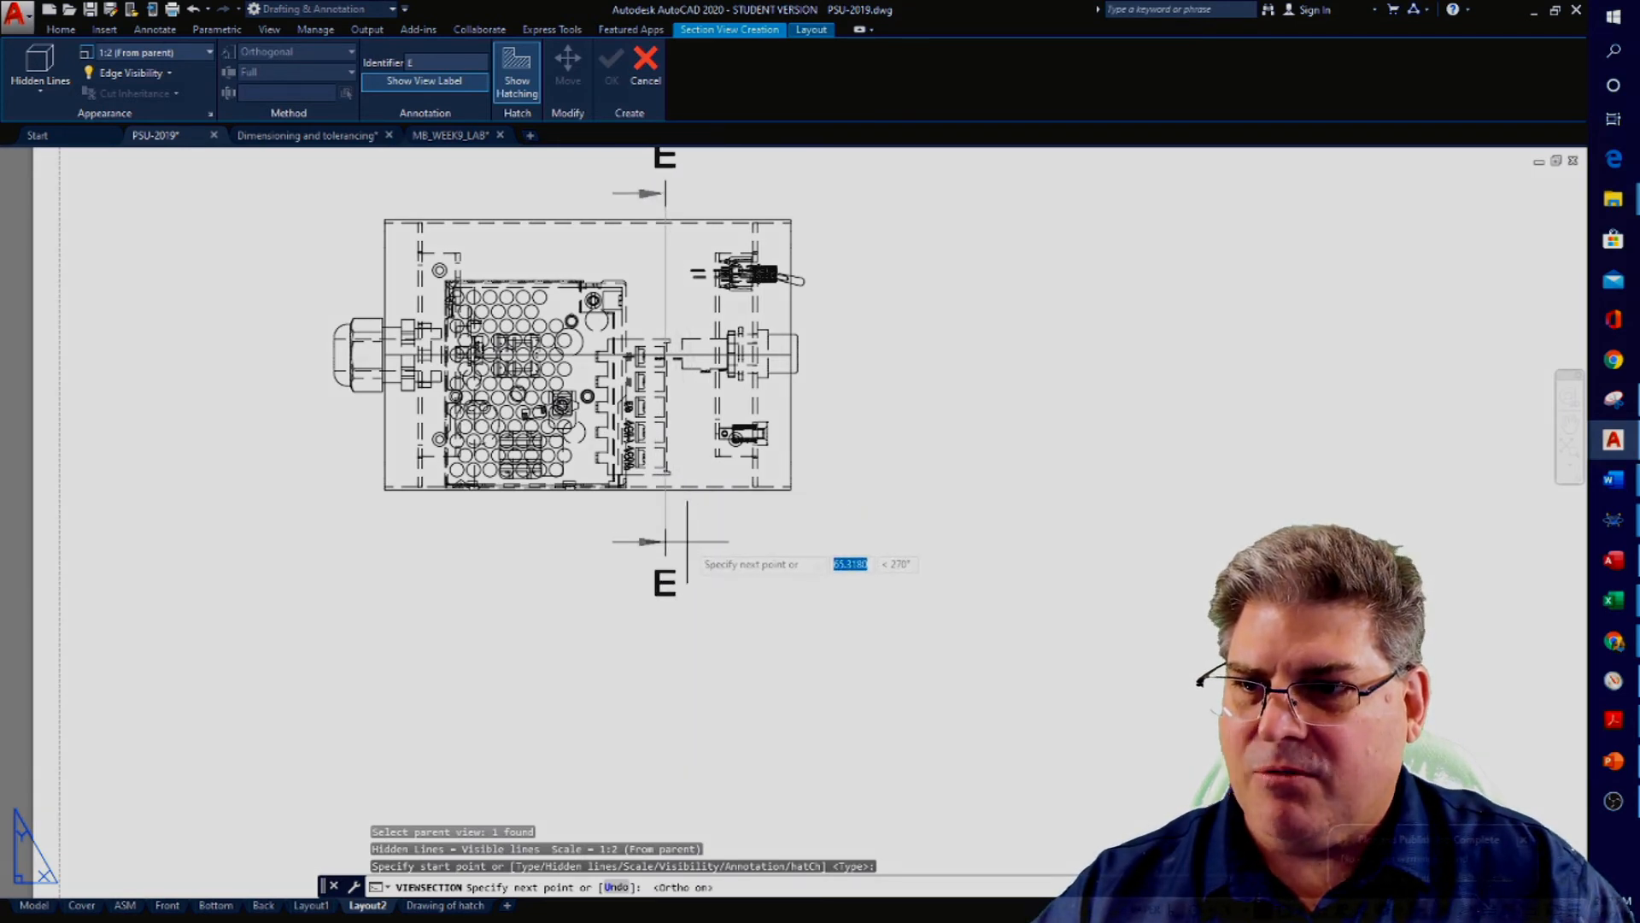
pyautogui.click(686, 531)
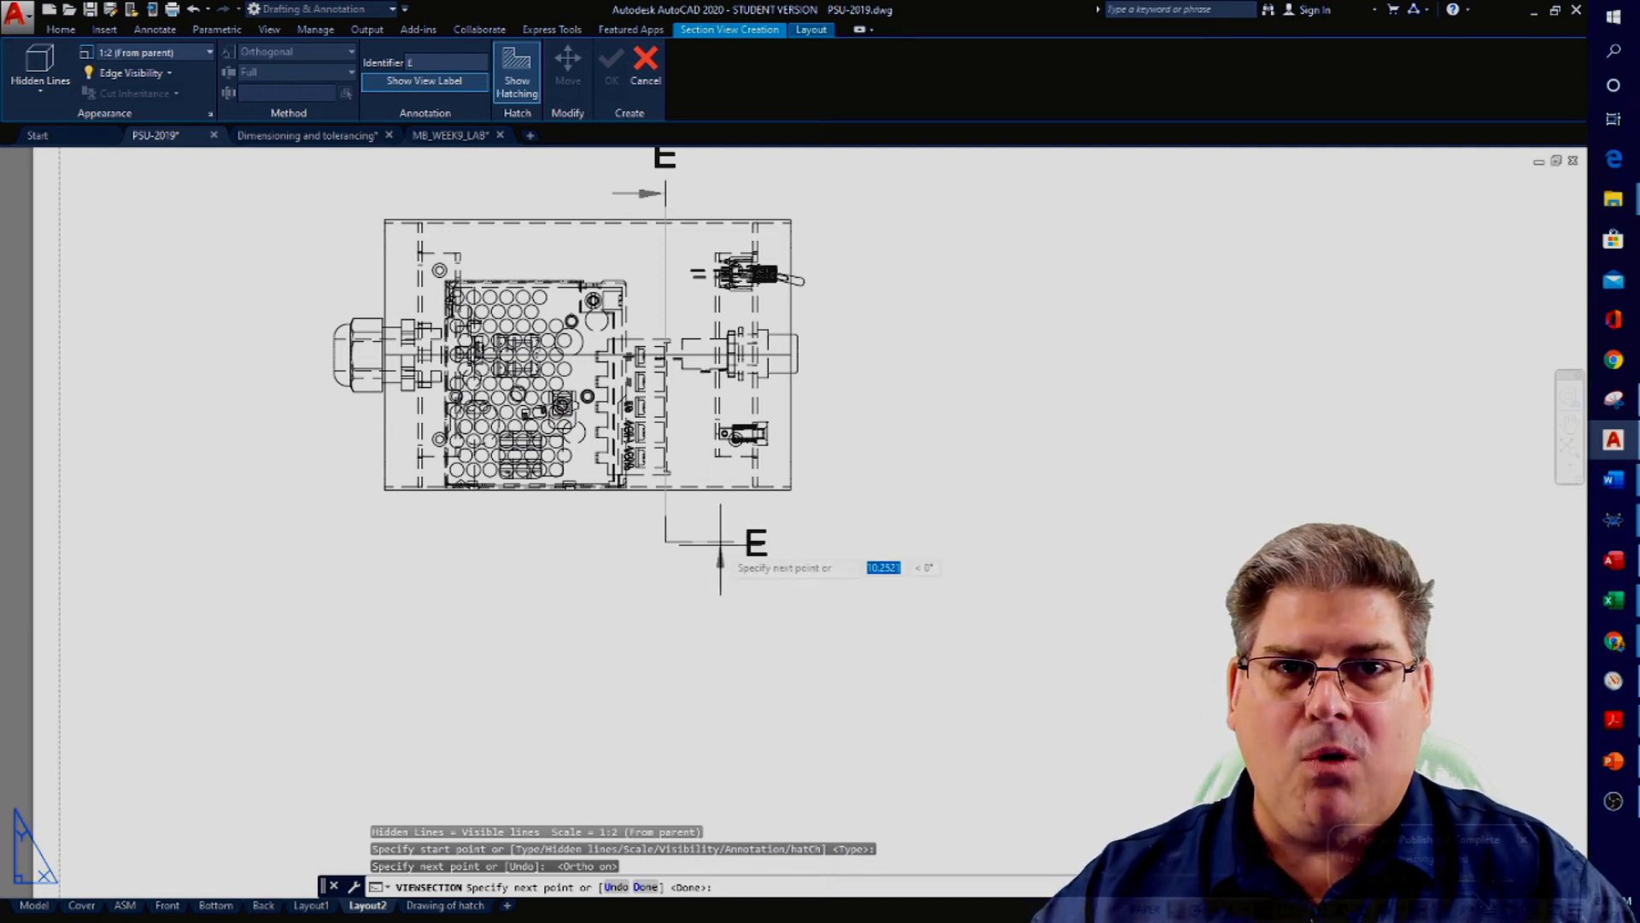
pyautogui.press('Return')
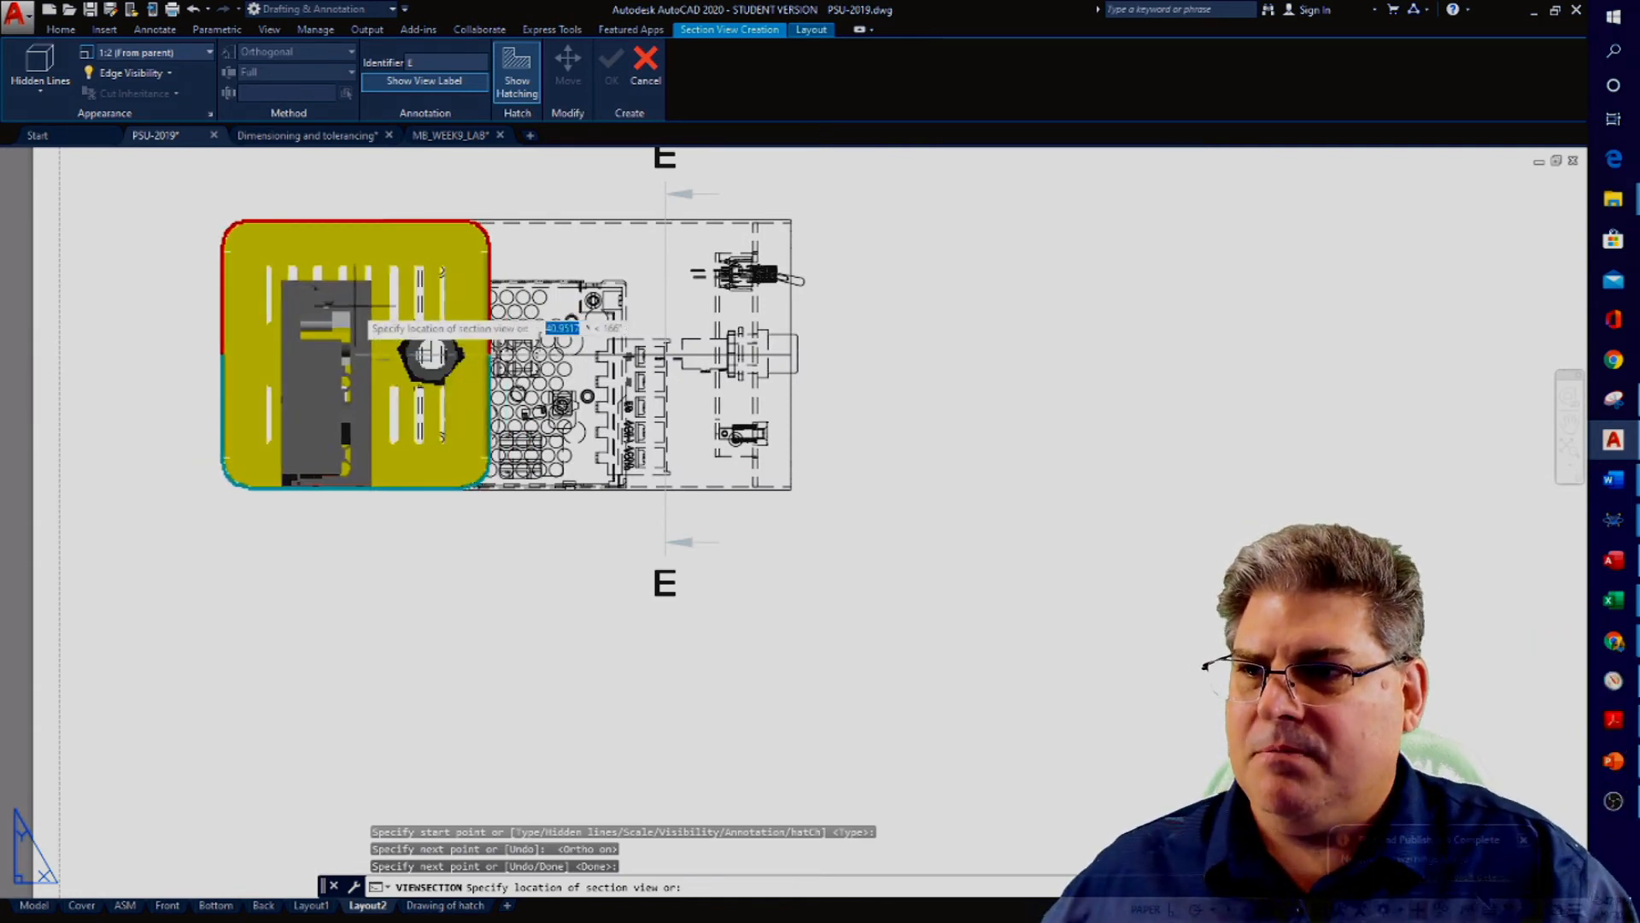
# Place the section view over the left end of the base view at the parent's 1:2 scale and finish creating it
pyautogui.click(352, 303)
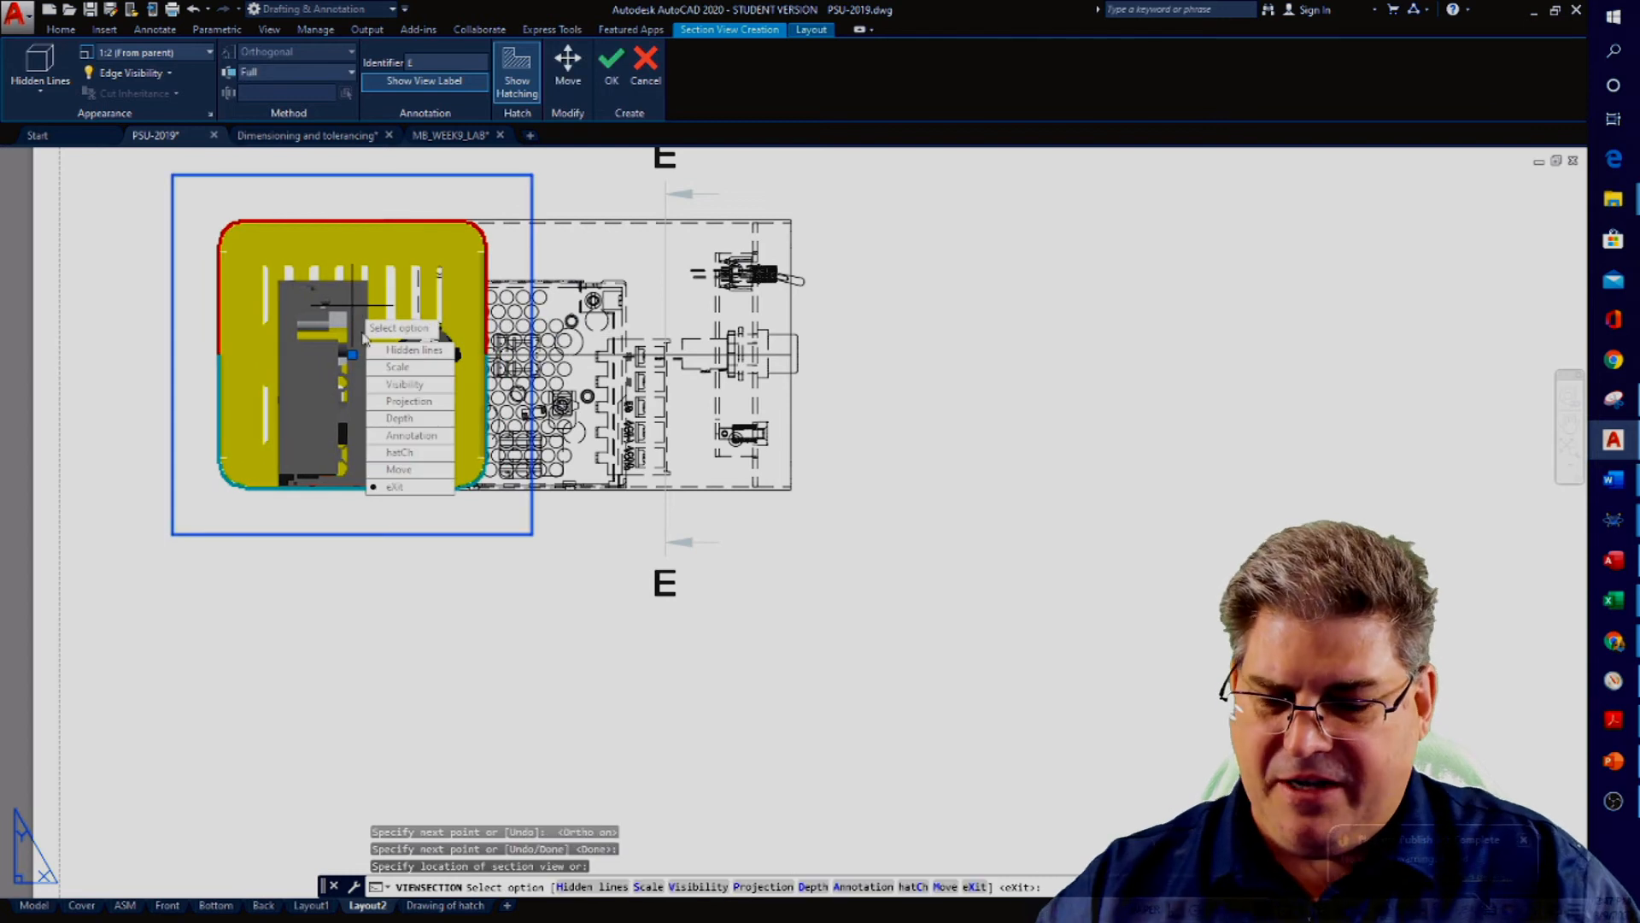
pyautogui.click(411, 401)
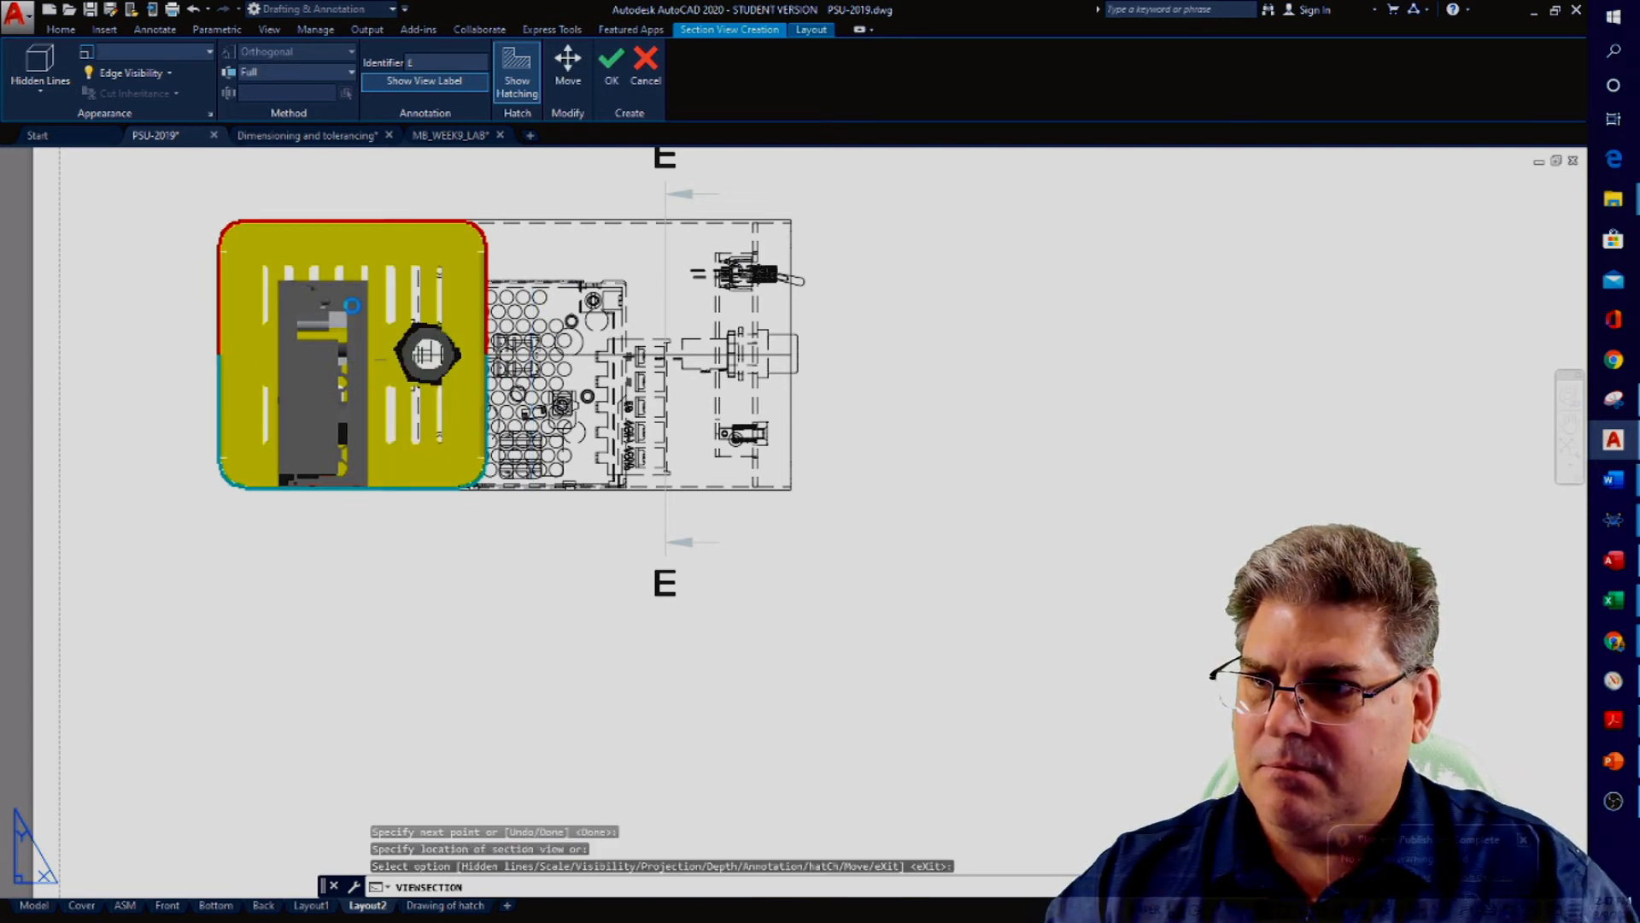
pyautogui.press('Return')
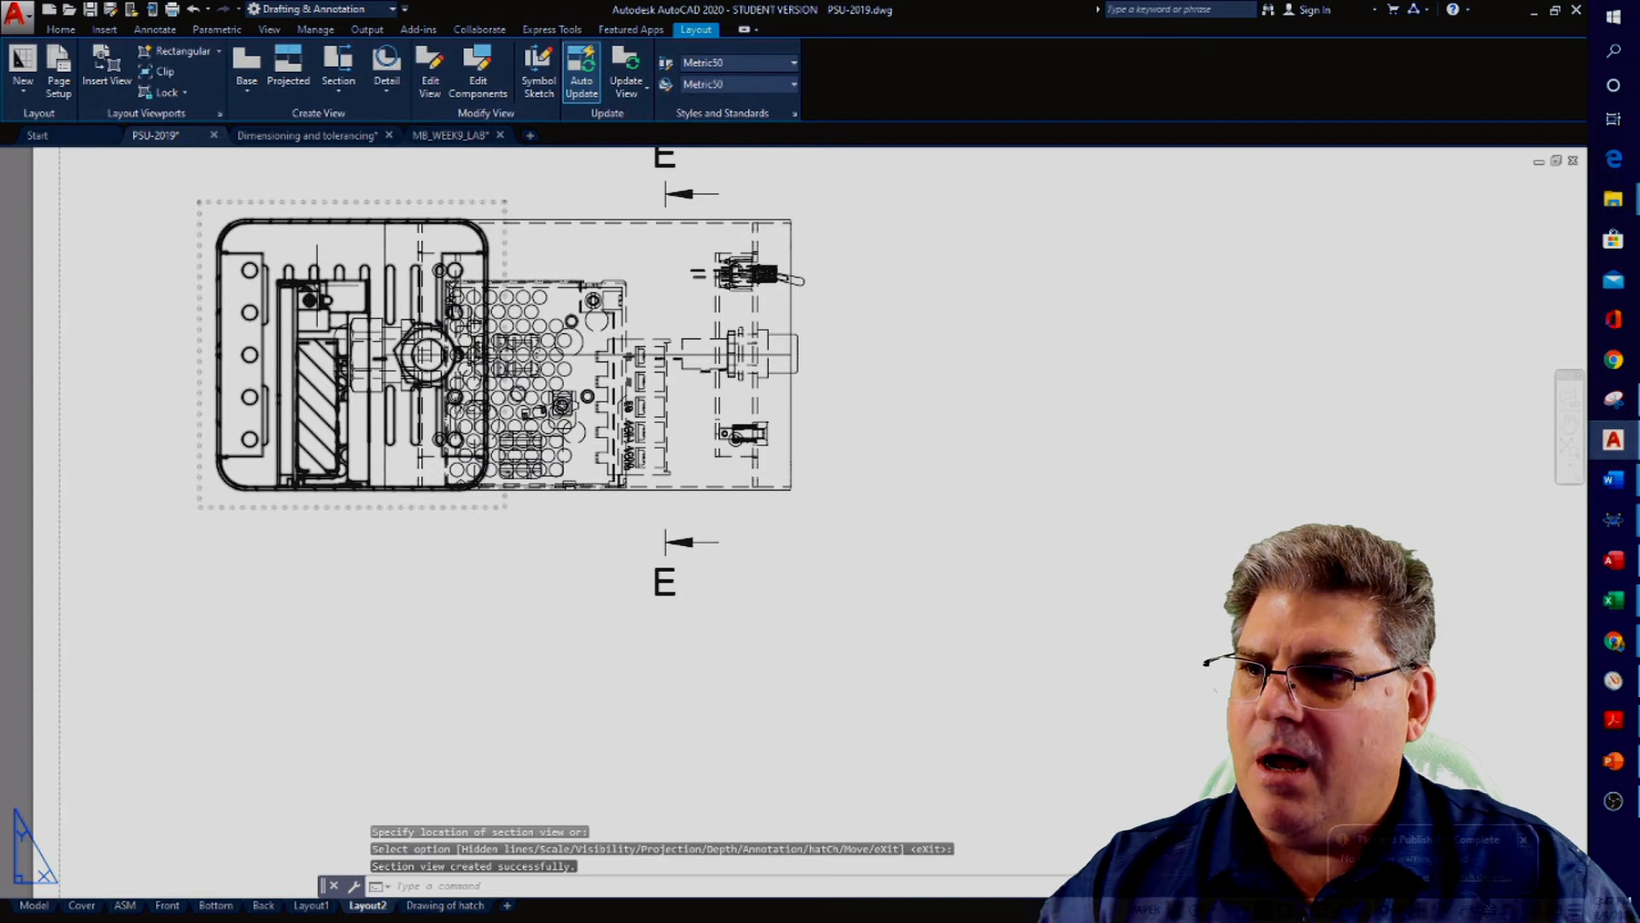
# Move the section view out to the right of the base view, keeping it horizontally aligned, and deselect it
pyautogui.click(335, 395)
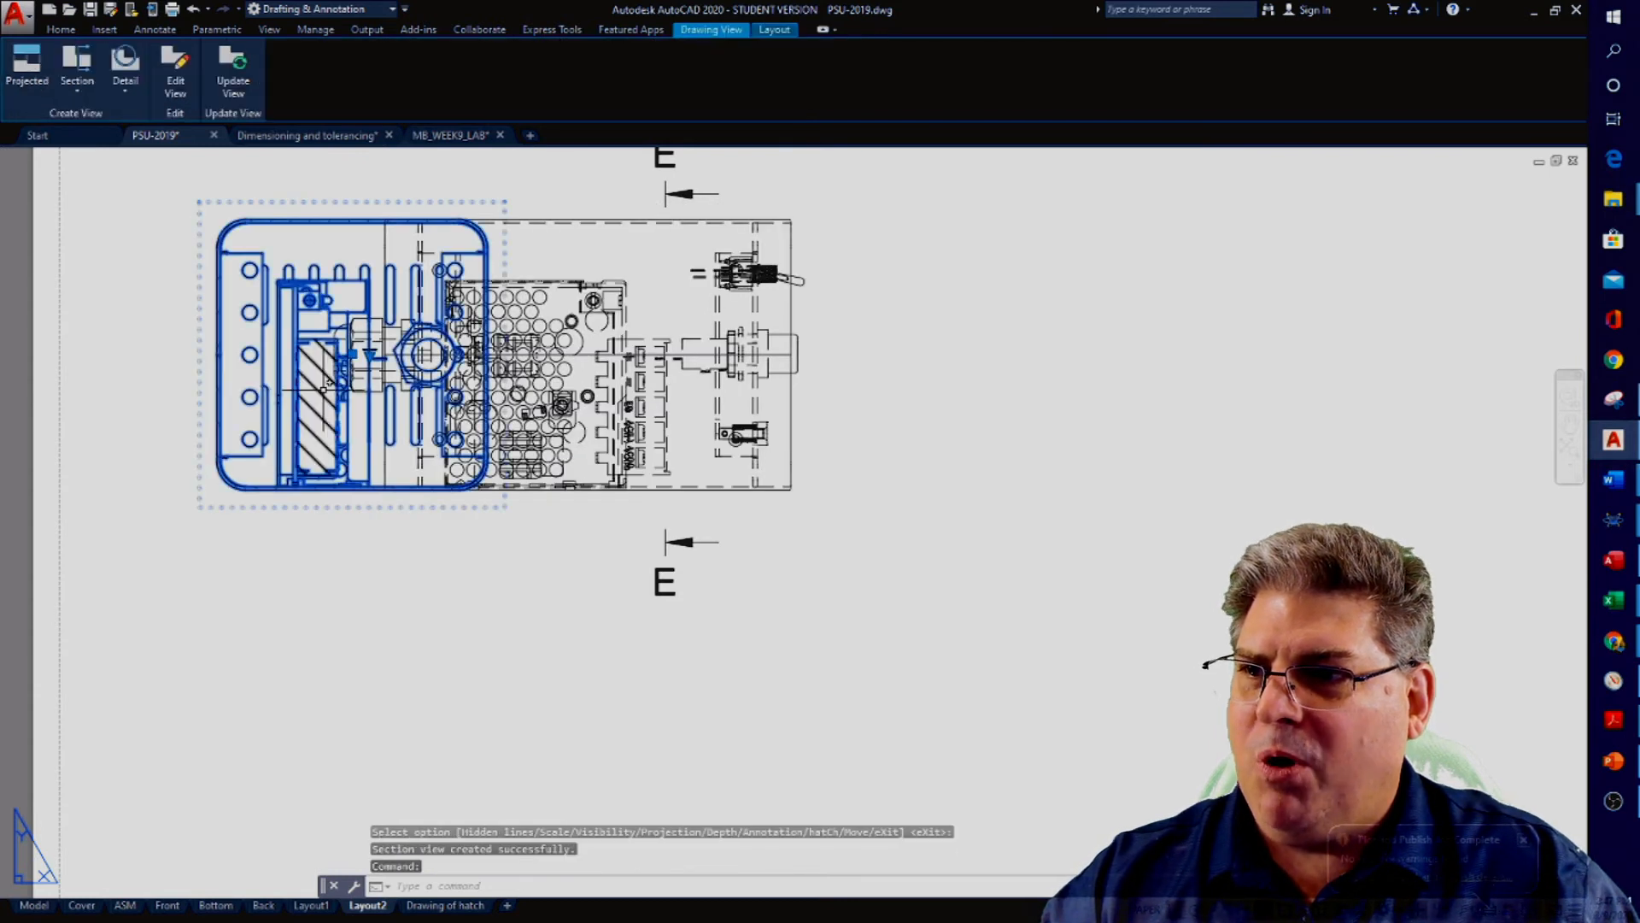
pyautogui.click(351, 373)
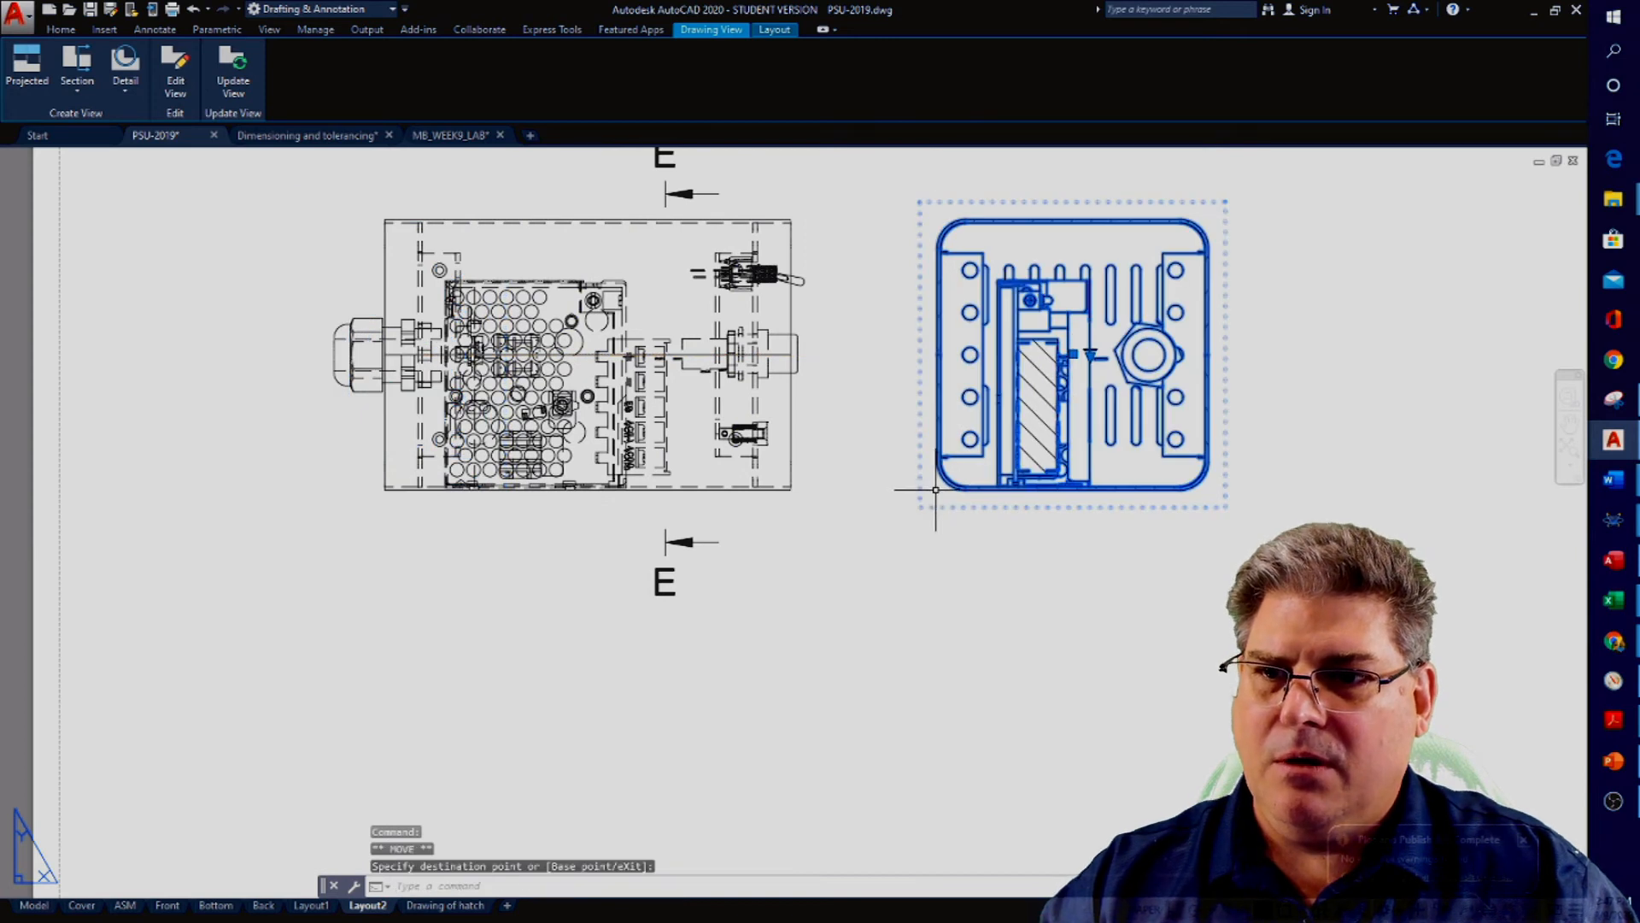
pyautogui.scroll(-2, 935, 489)
pyautogui.click(1023, 407)
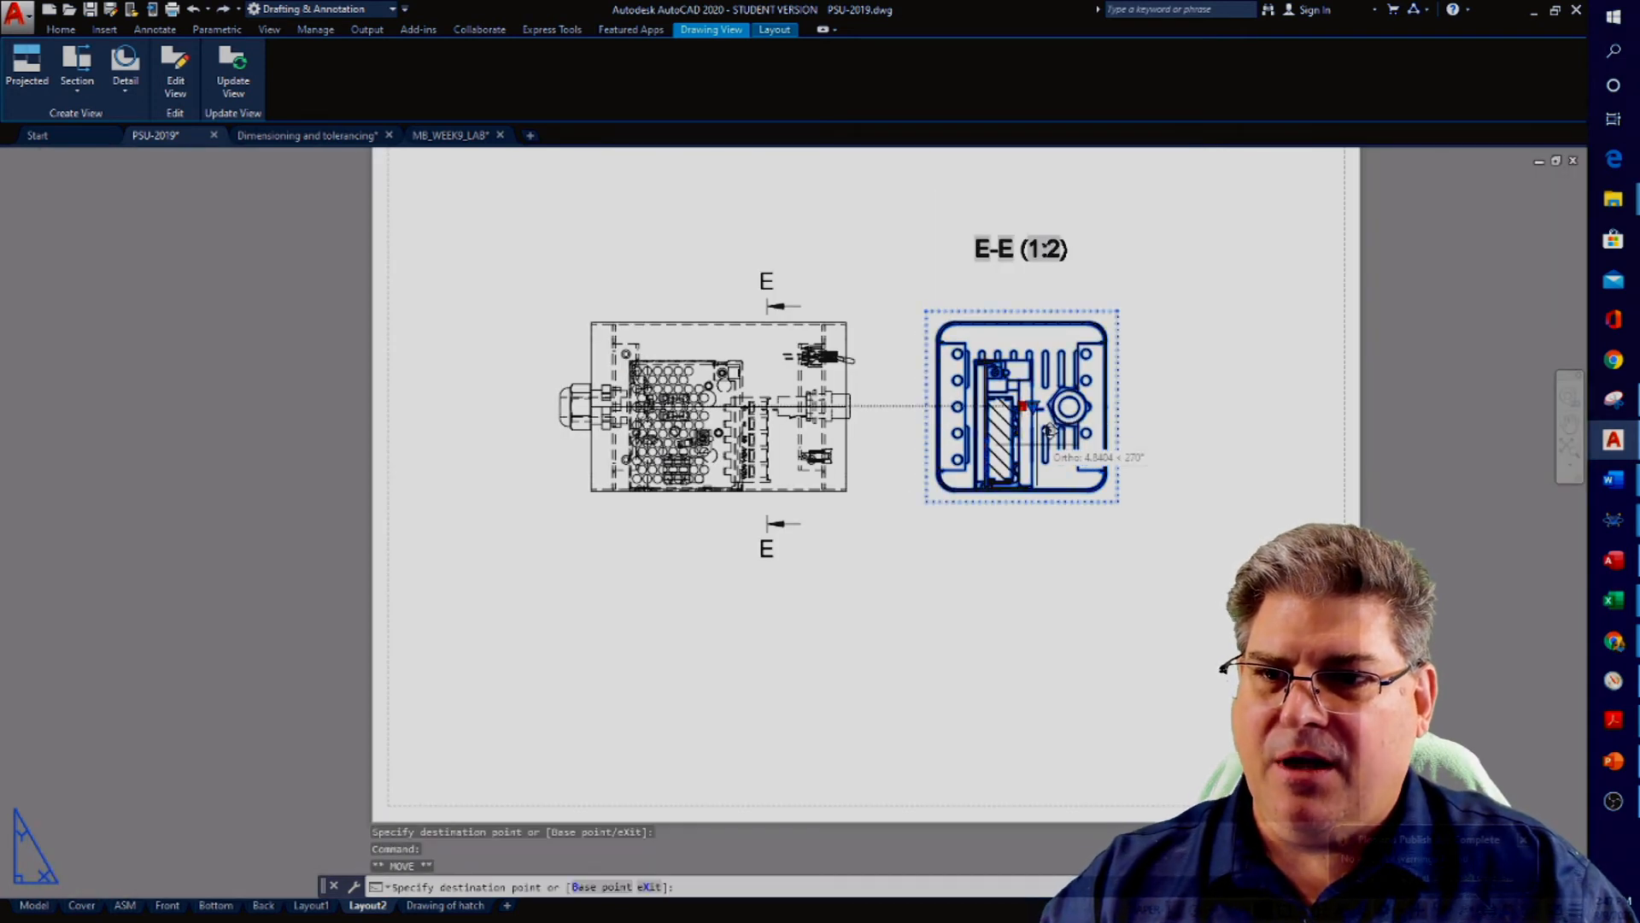
pyautogui.click(1080, 409)
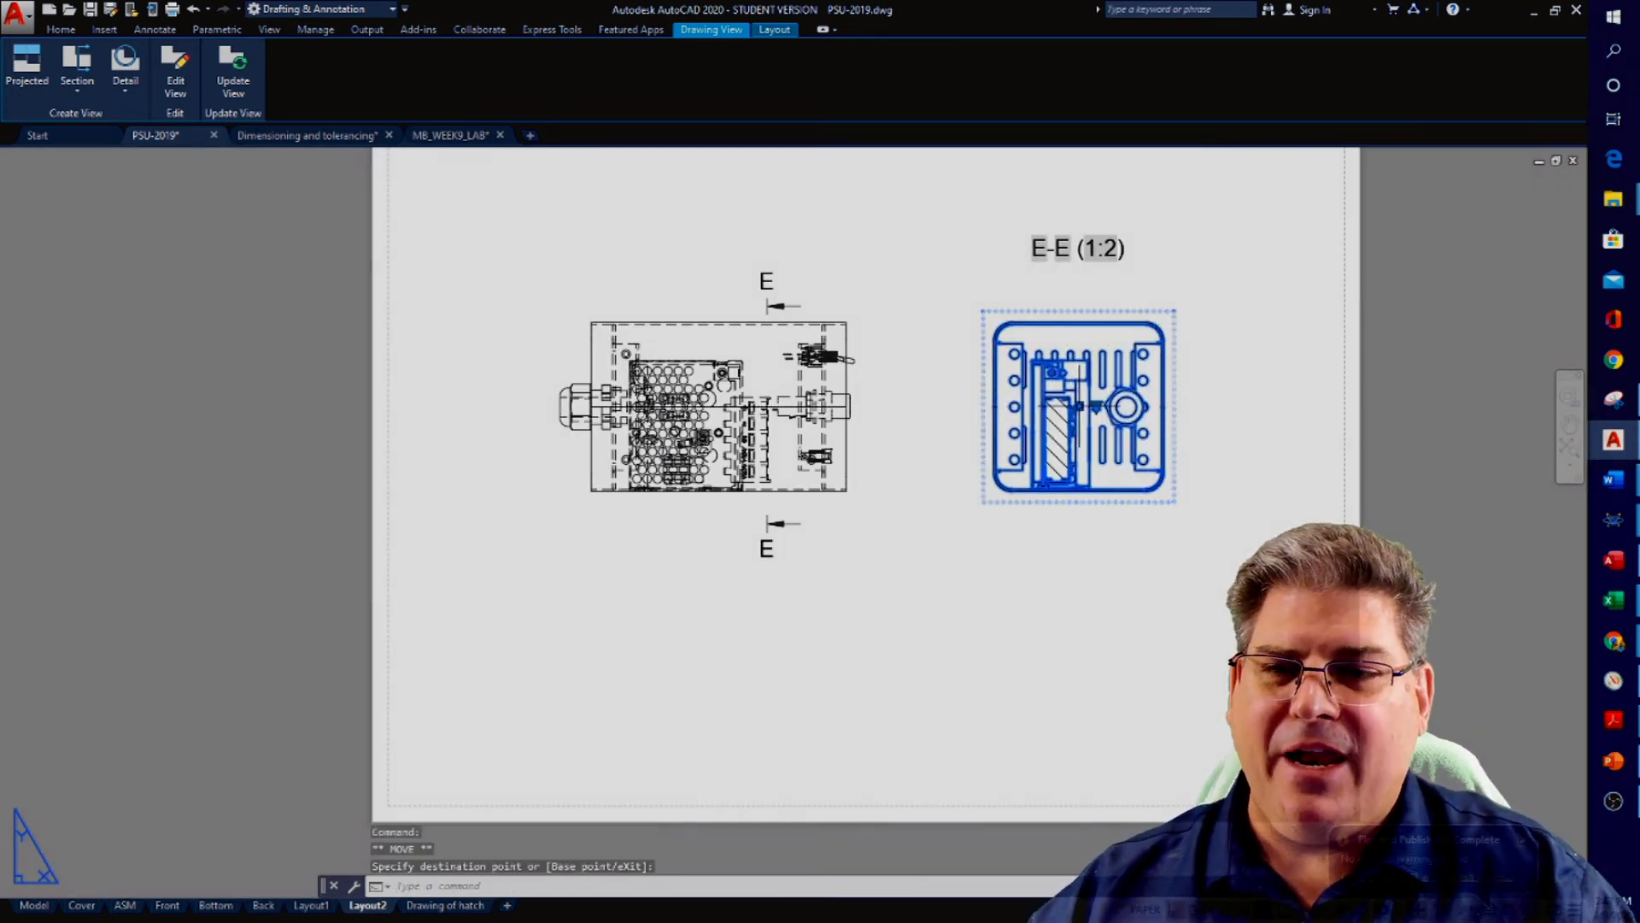
pyautogui.press('Escape')
# Check the hatch settings of the hatched component in the section view and leave the hatch editor
pyautogui.click(1060, 421)
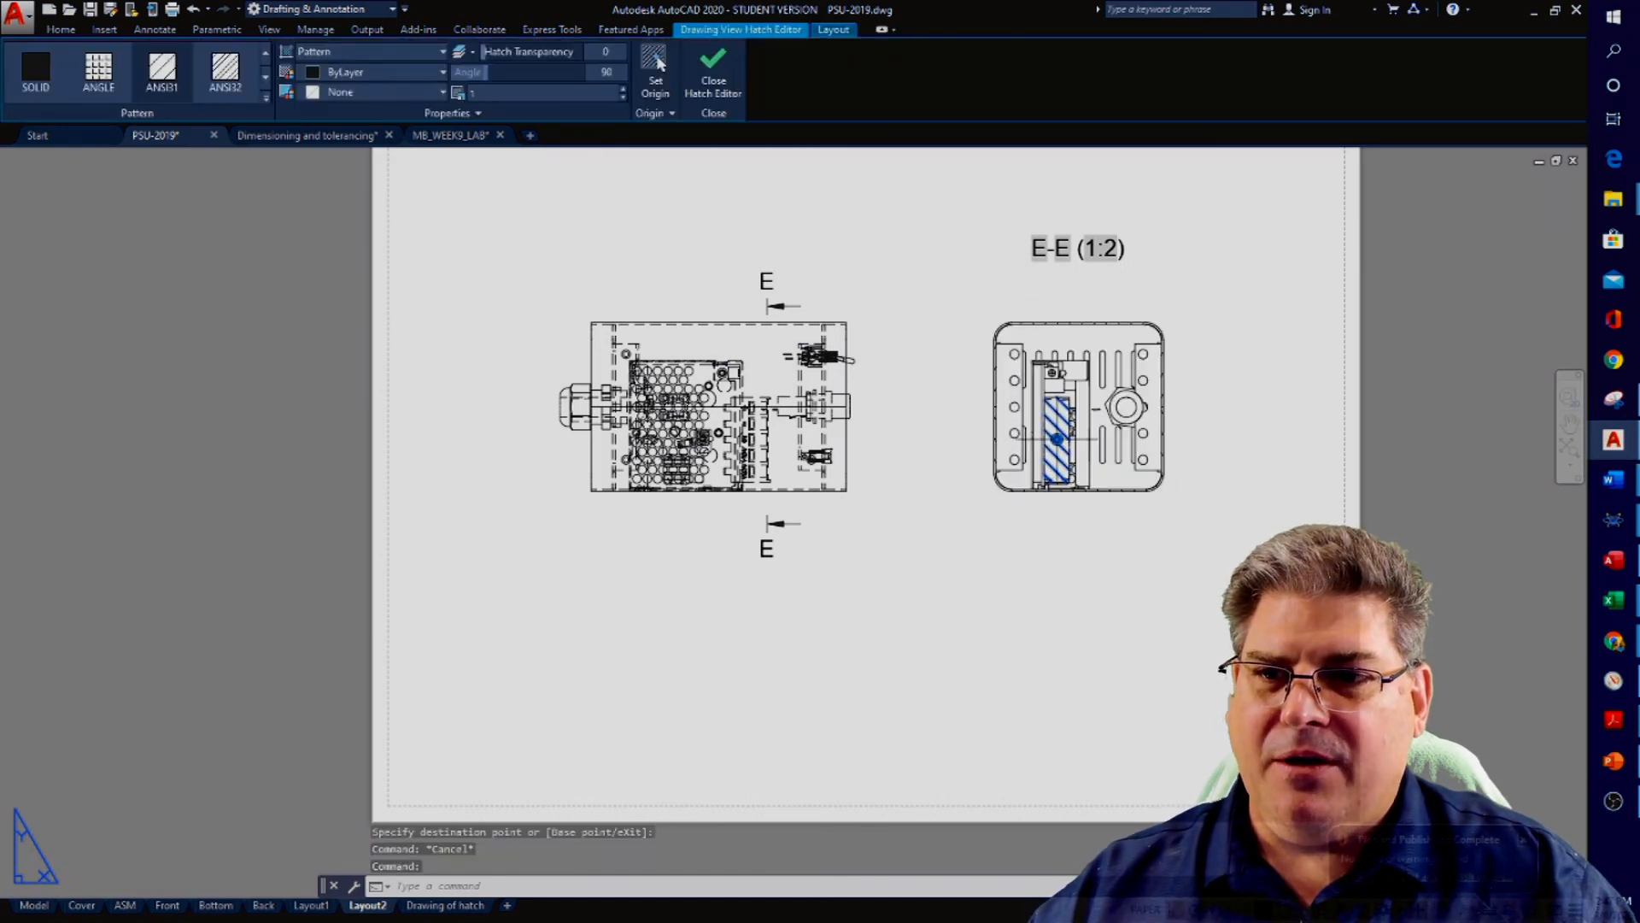
pyautogui.press('Escape')
pyautogui.press('Escape')
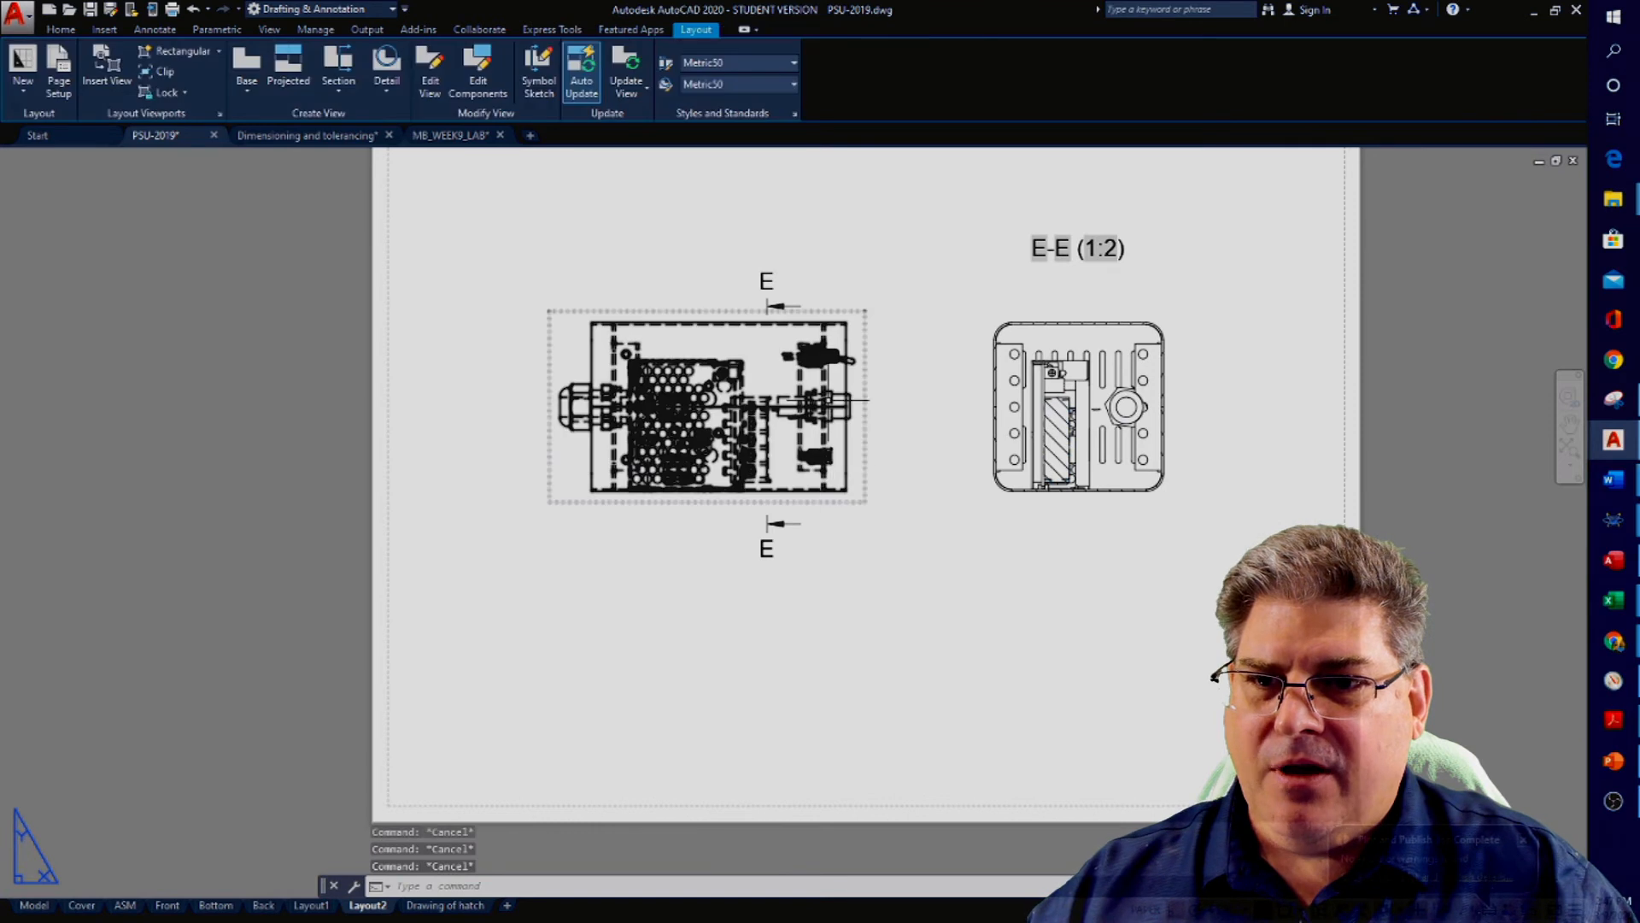
# Move section line E-E on the base view about 1 mm to the right so the cut passes beyond the hatched component
pyautogui.scroll(2, 829, 393)
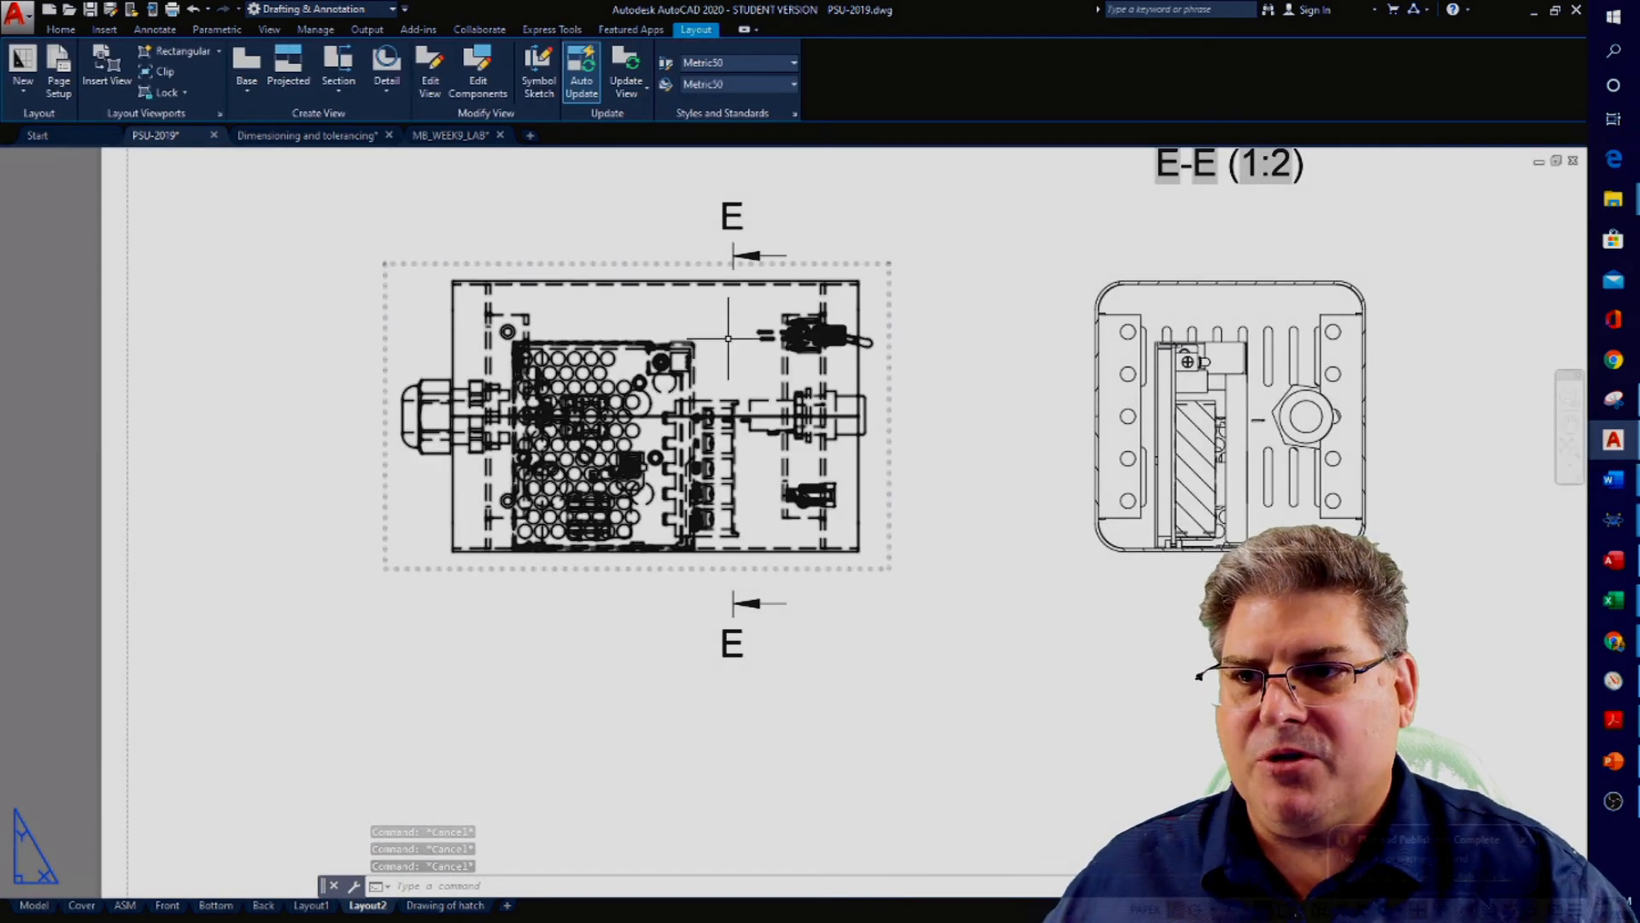
pyautogui.click(749, 255)
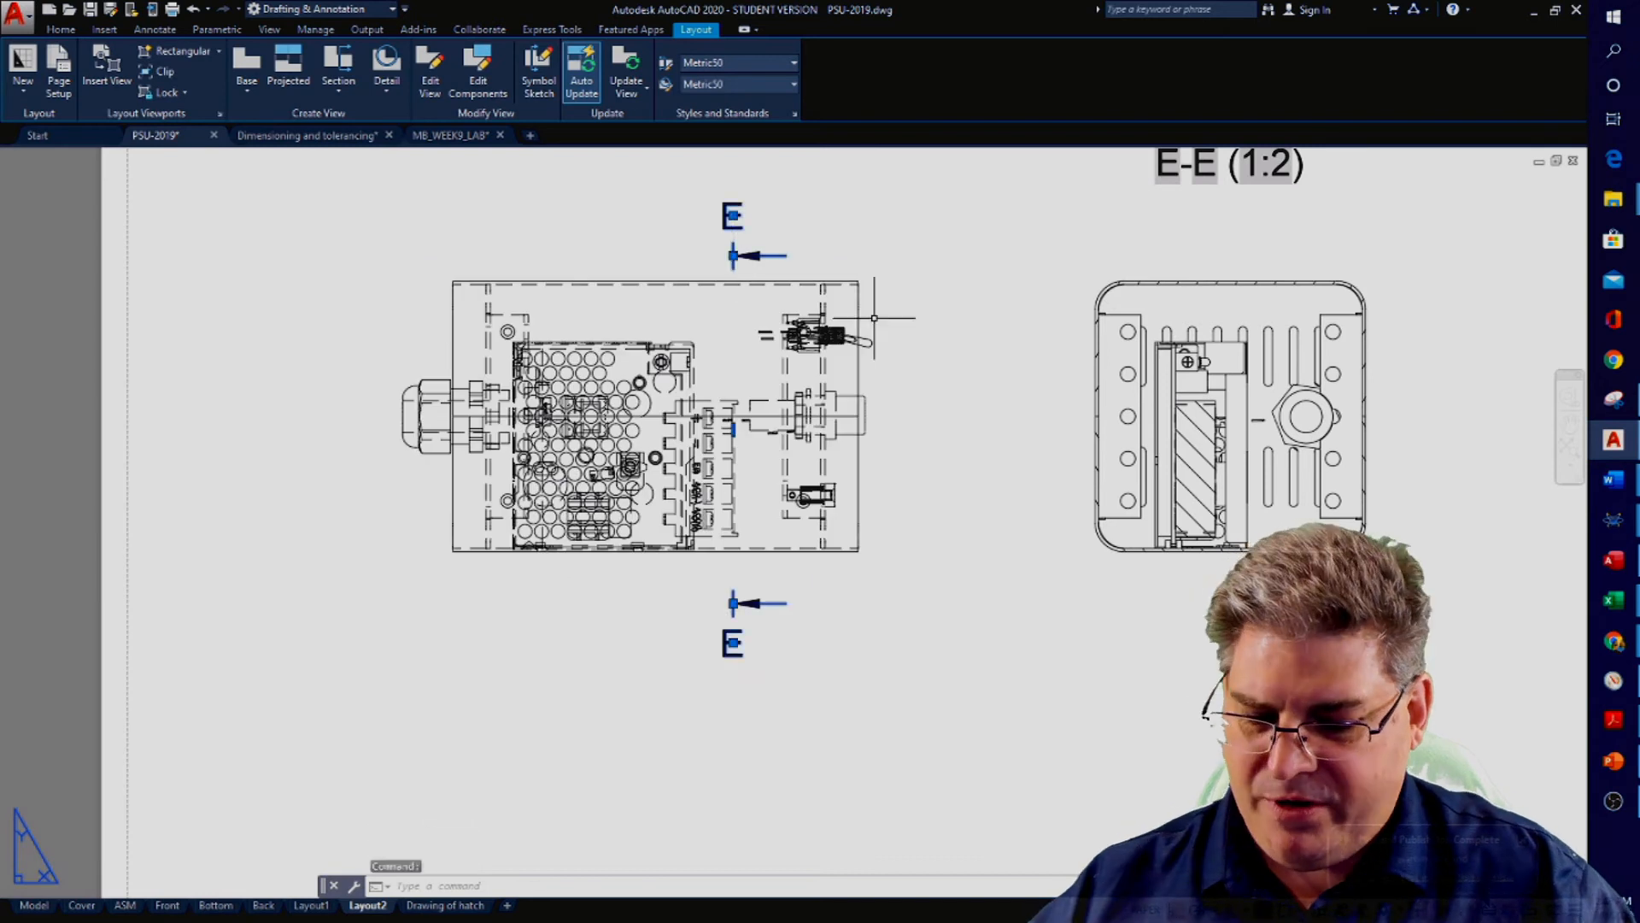
pyautogui.press('Escape')
pyautogui.write('m')
pyautogui.press('Return')
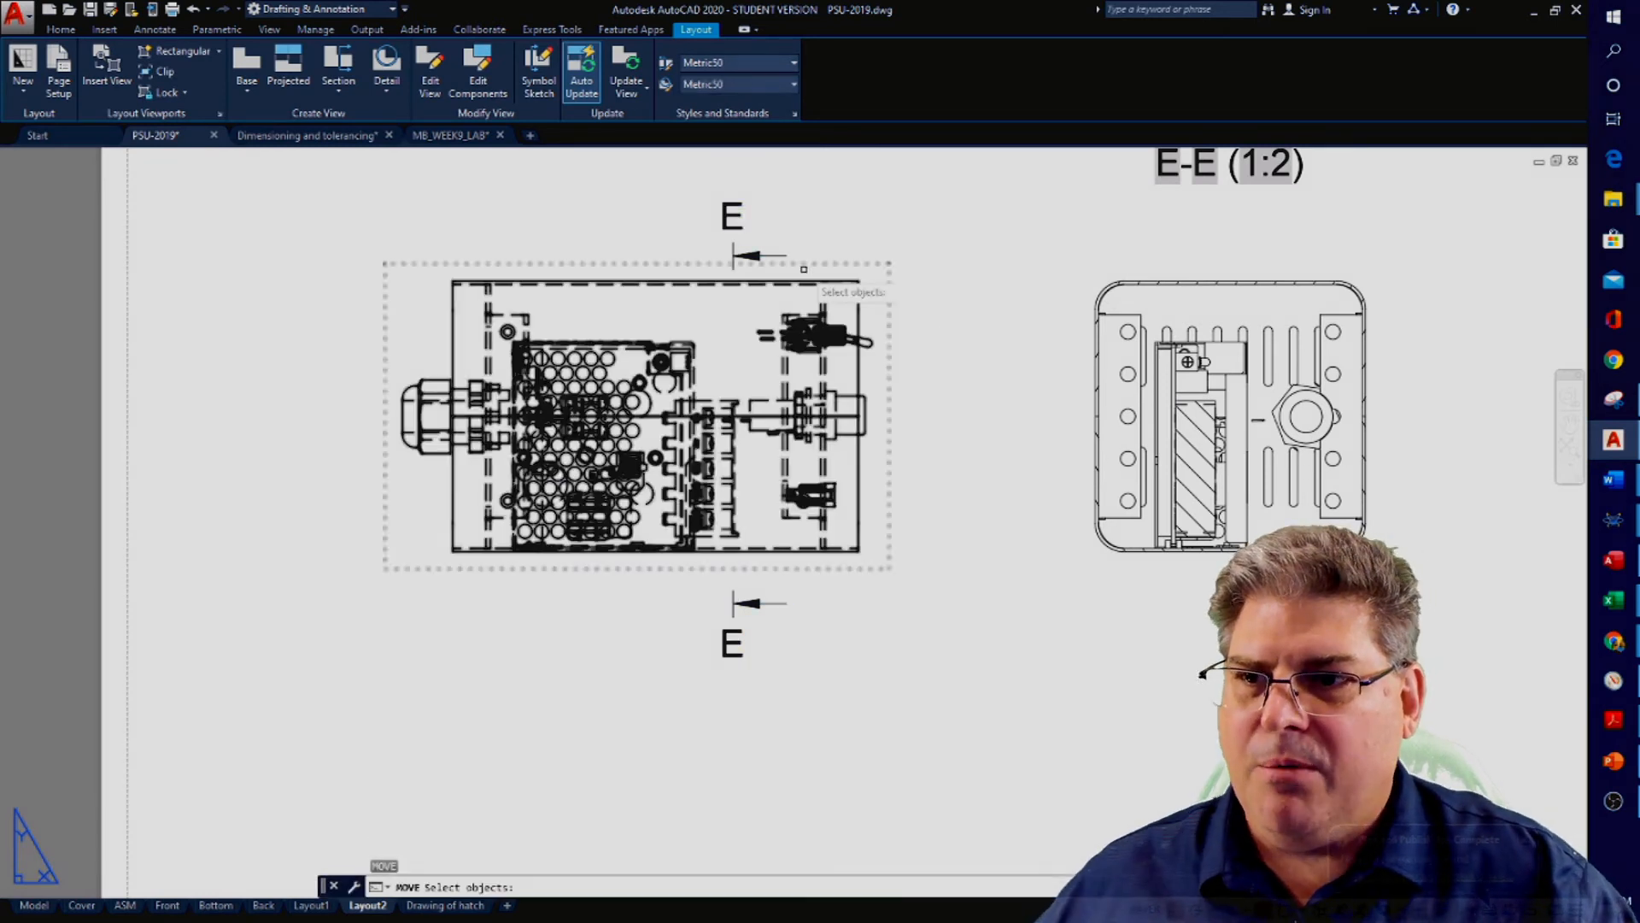
pyautogui.click(749, 255)
pyautogui.press('Return')
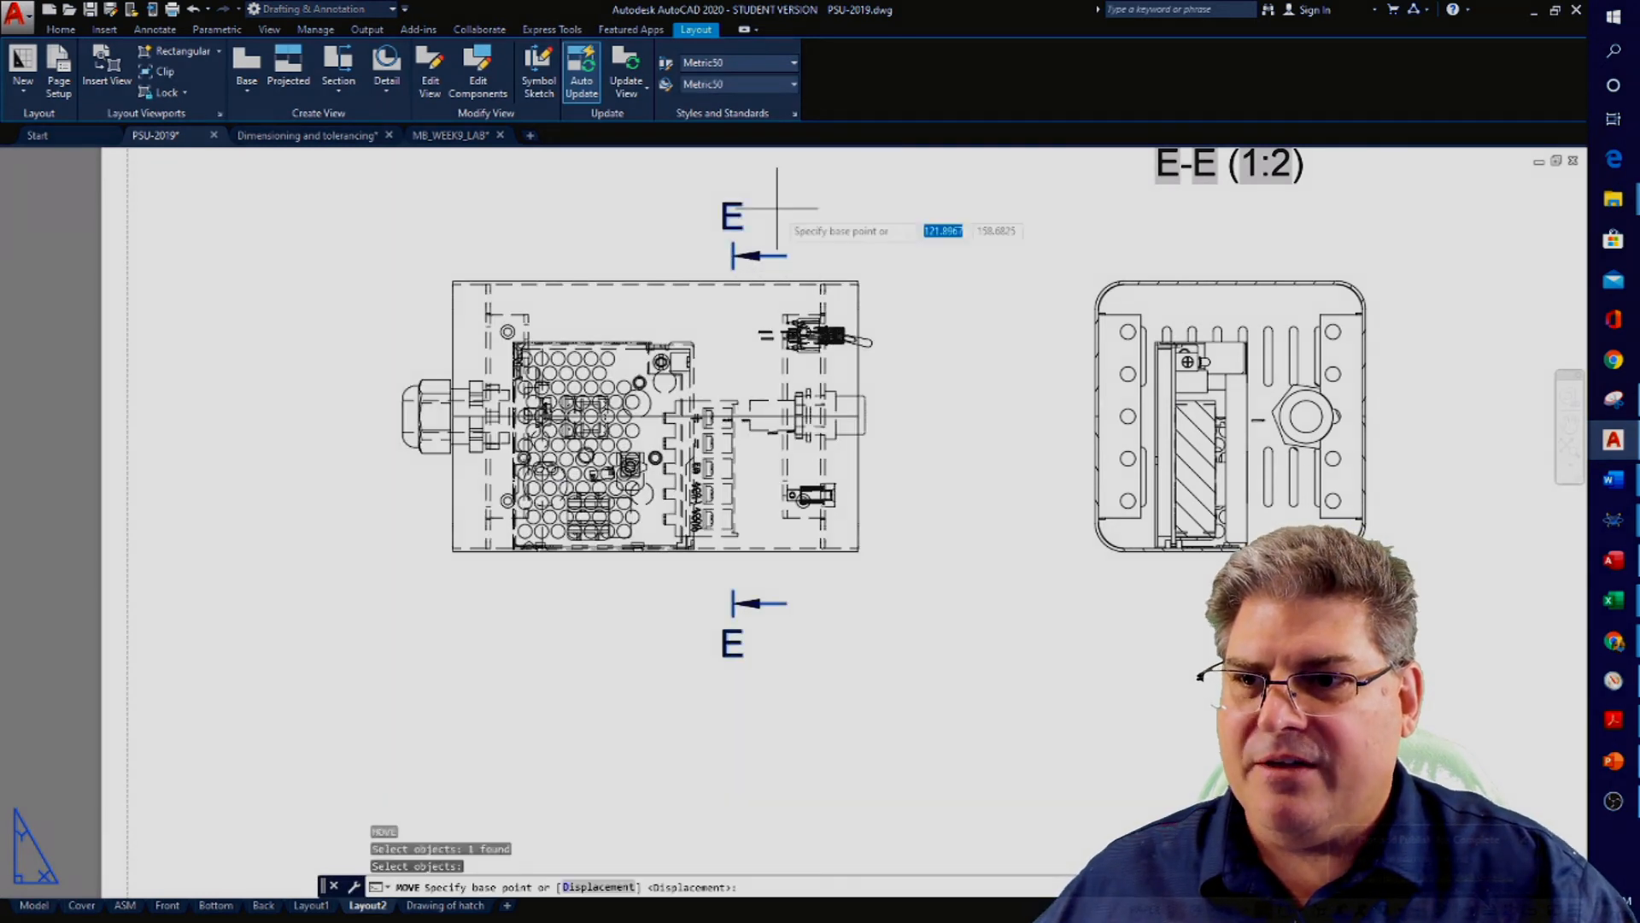
pyautogui.click(782, 187)
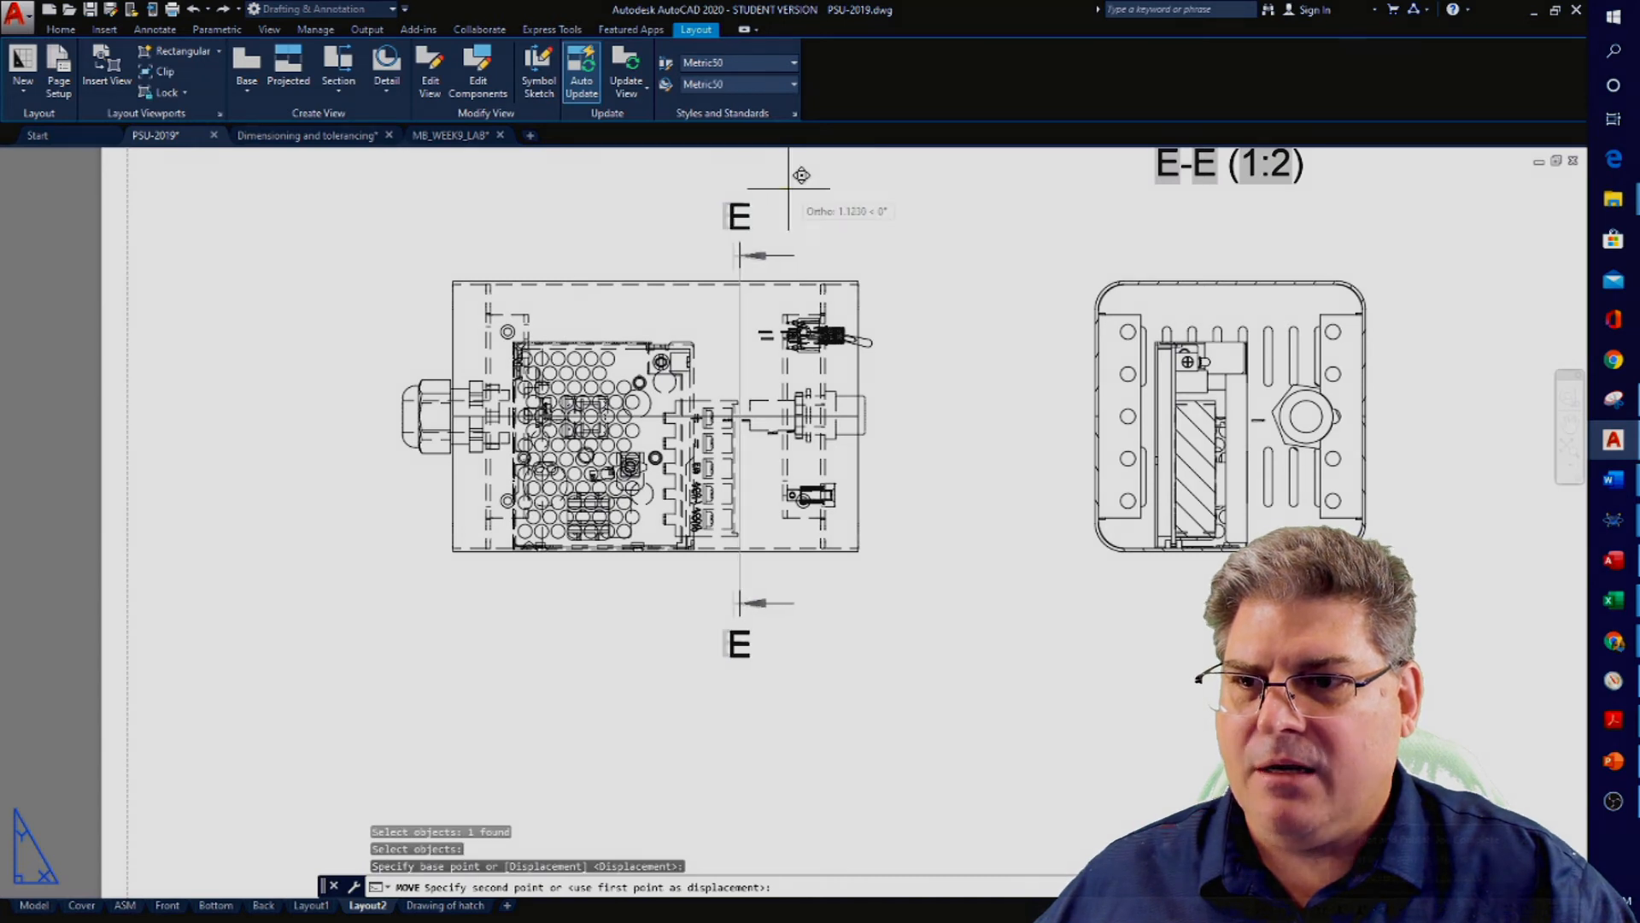
pyautogui.click(789, 188)
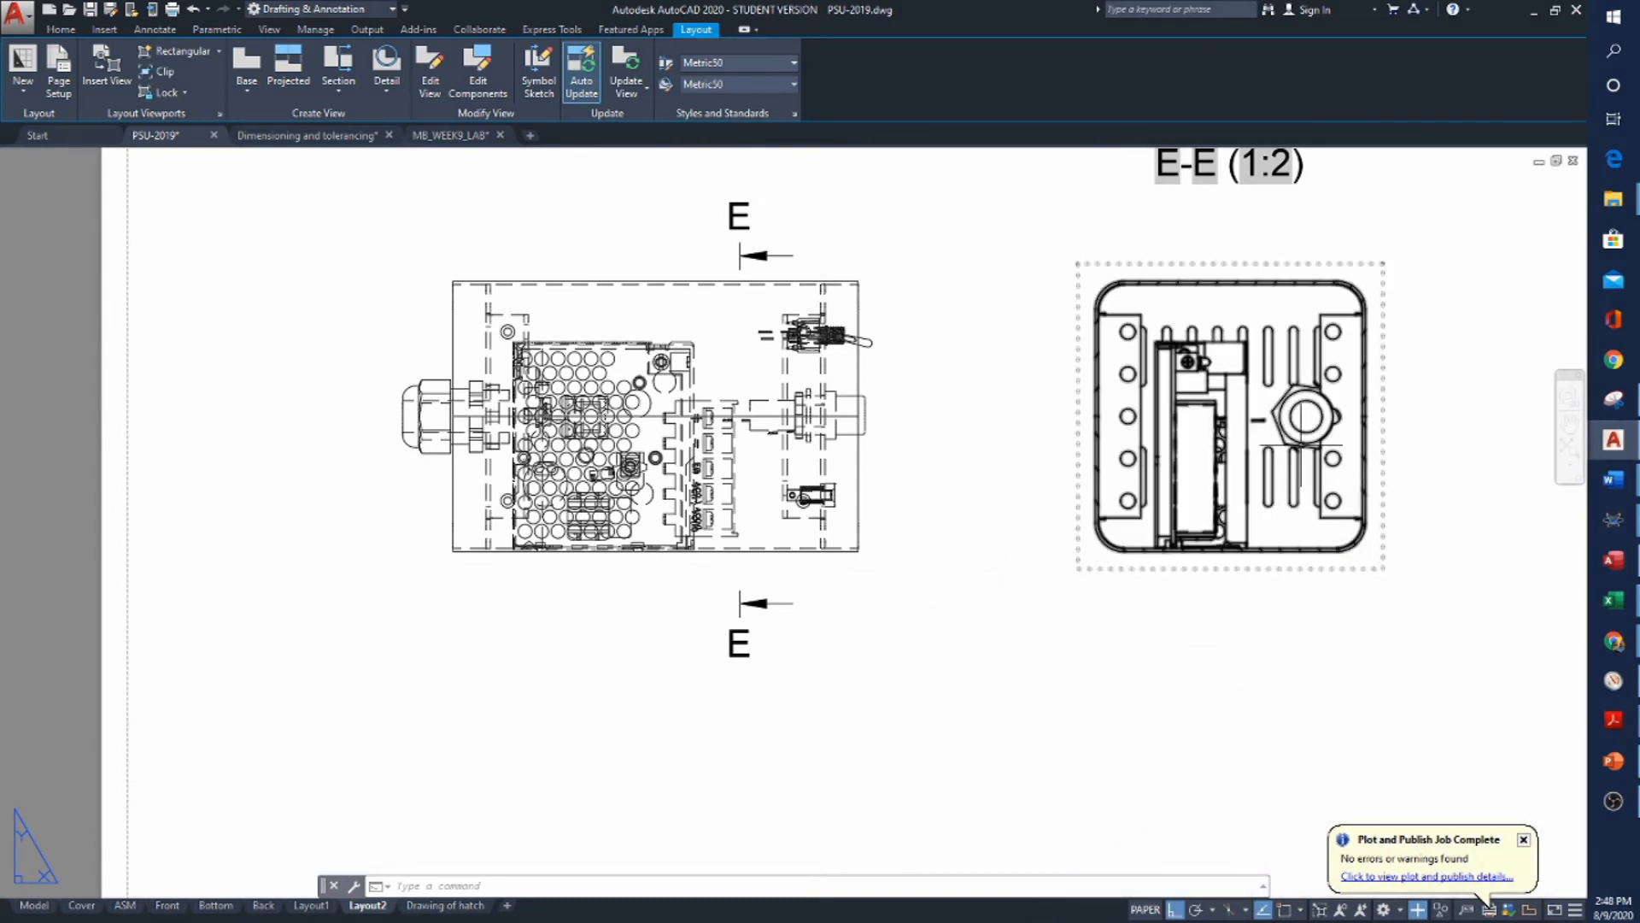
# Examine the updated section view up close, including its hatched walls, internal components, the small cut piece and the cable gland
pyautogui.scroll(2, 1270, 355)
pyautogui.moveTo(1204, 391)
pyautogui.mouseDown(button='middle')
pyautogui.moveTo(1062, 367)
pyautogui.moveTo(604, 399)
pyautogui.mouseUp(button='middle')
pyautogui.click(906, 311)
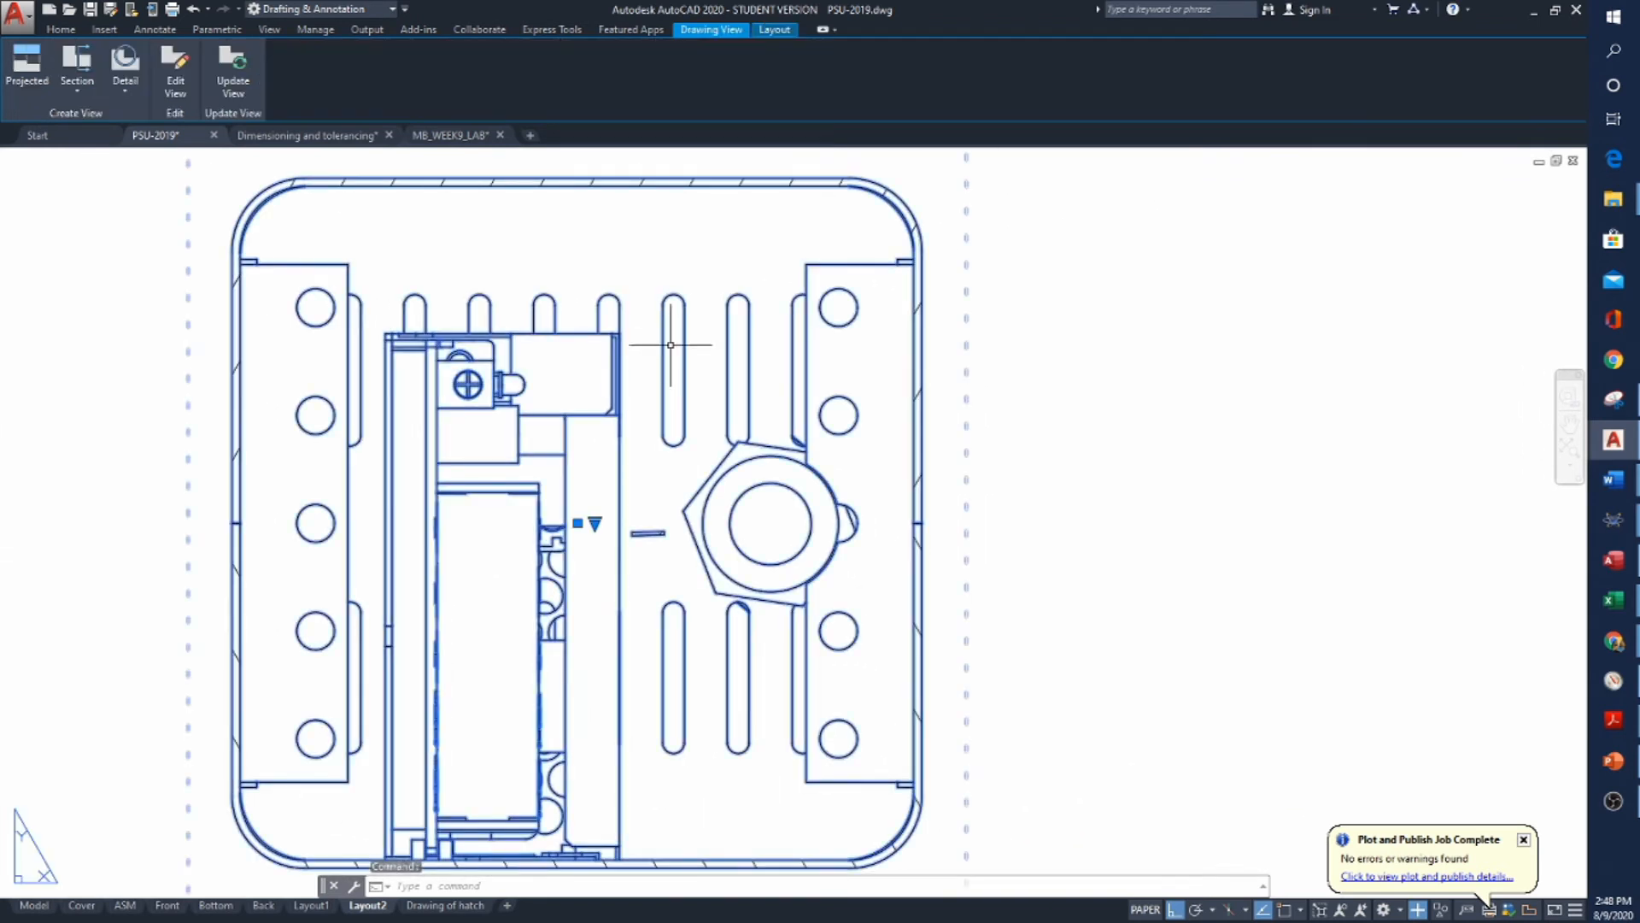
pyautogui.press('Escape')
pyautogui.press('Escape')
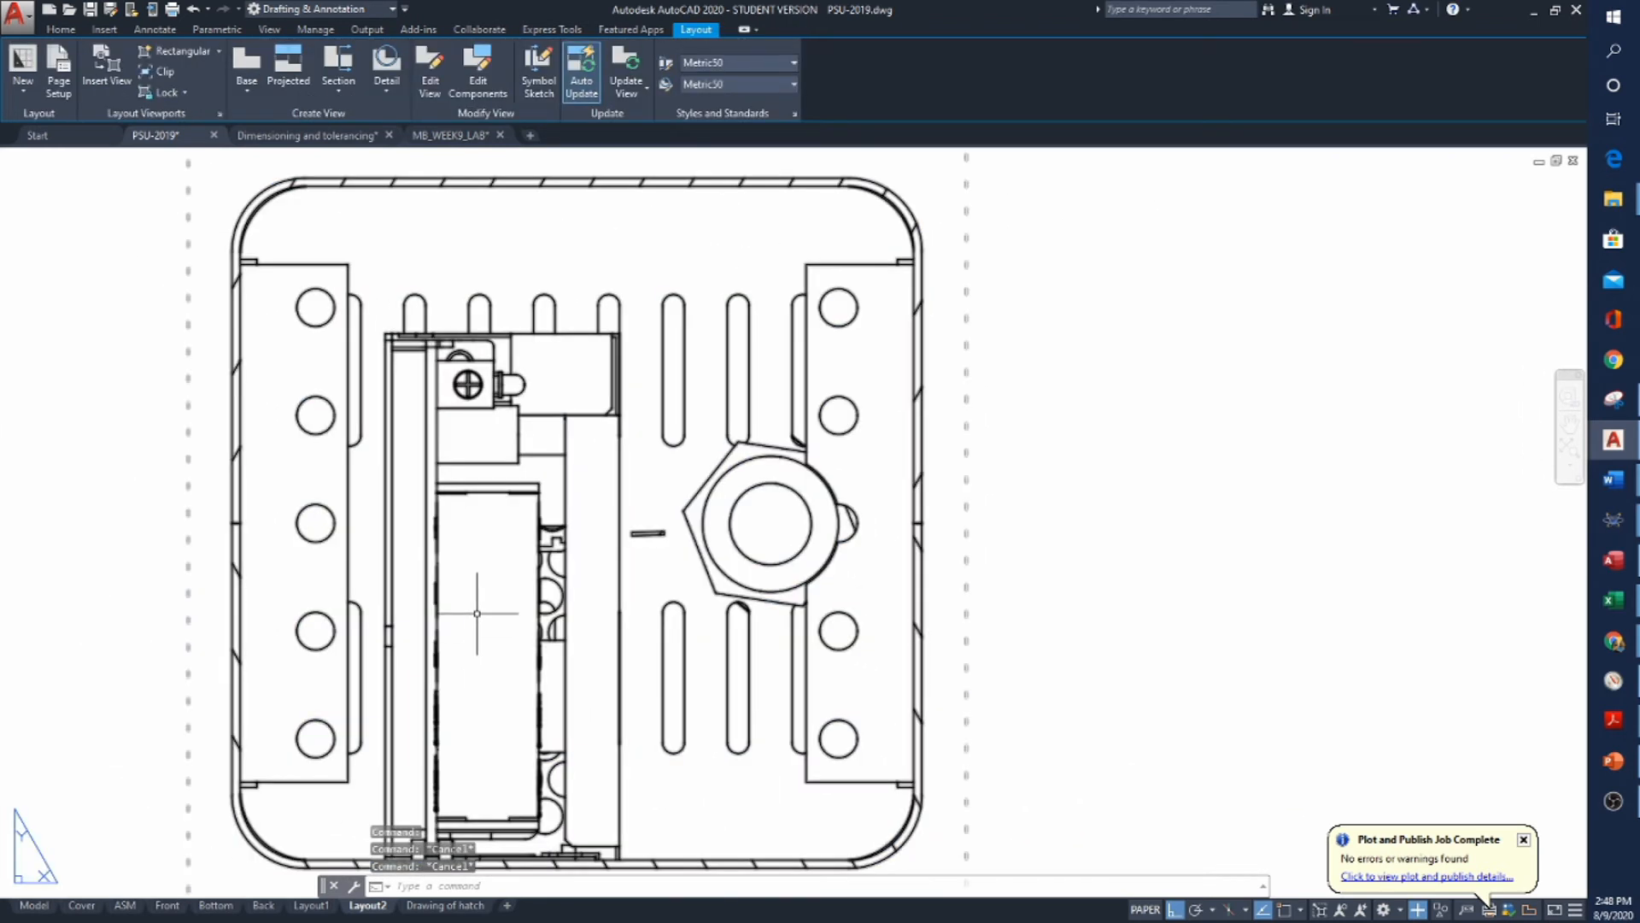
pyautogui.scroll(-3, 508, 826)
pyautogui.scroll(4, 507, 826)
pyautogui.scroll(-1, 751, 787)
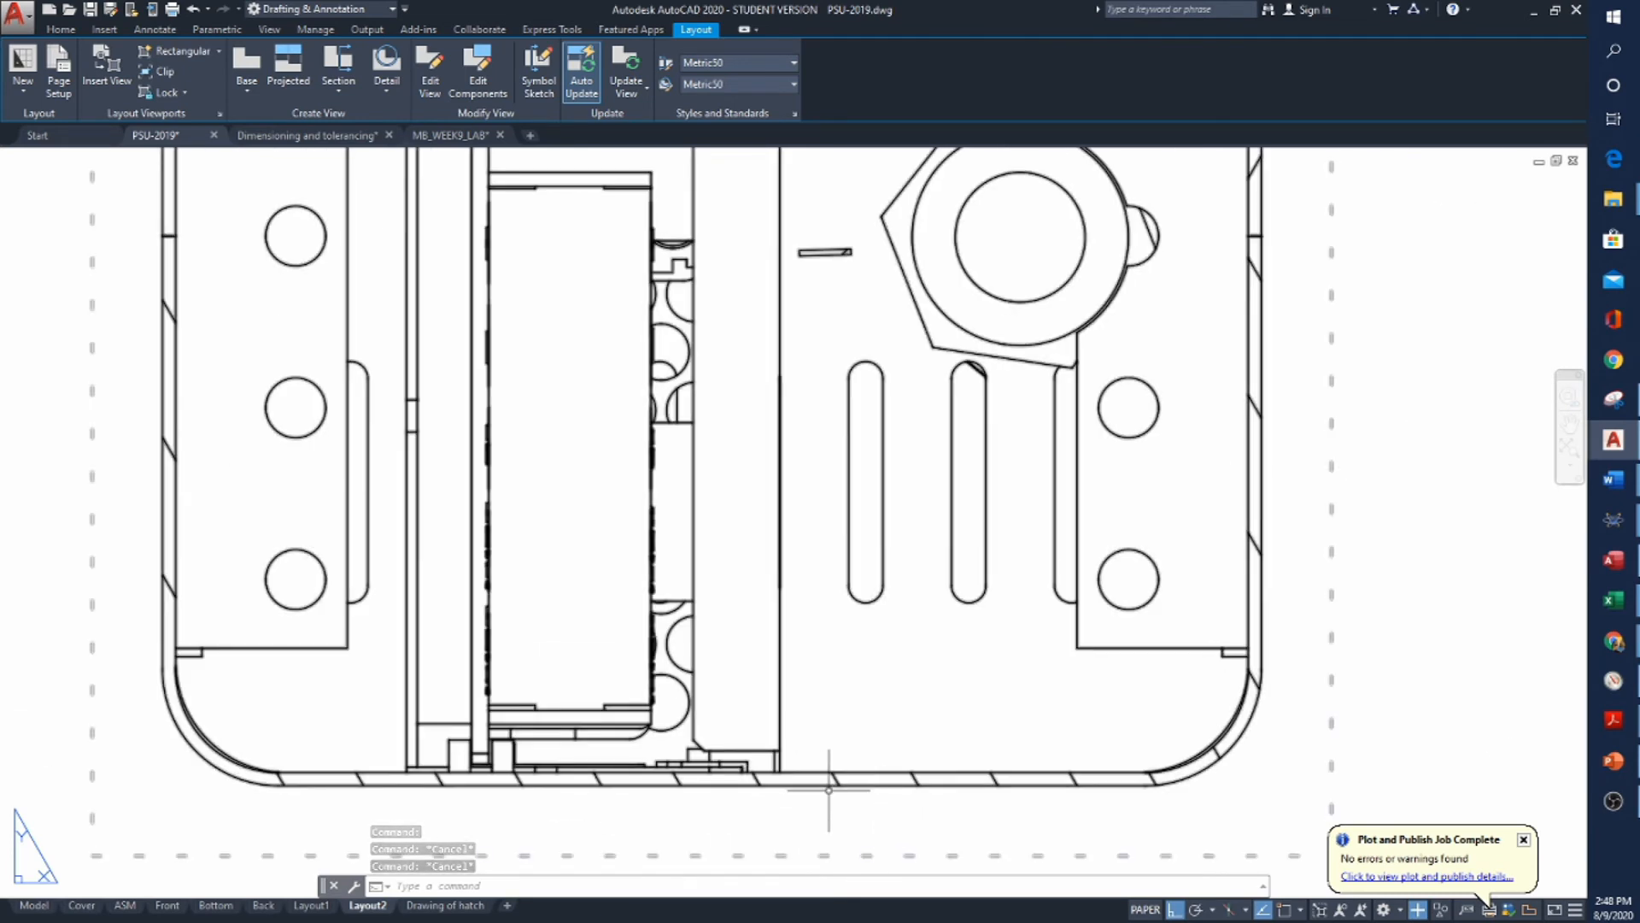
pyautogui.scroll(-4, 515, 769)
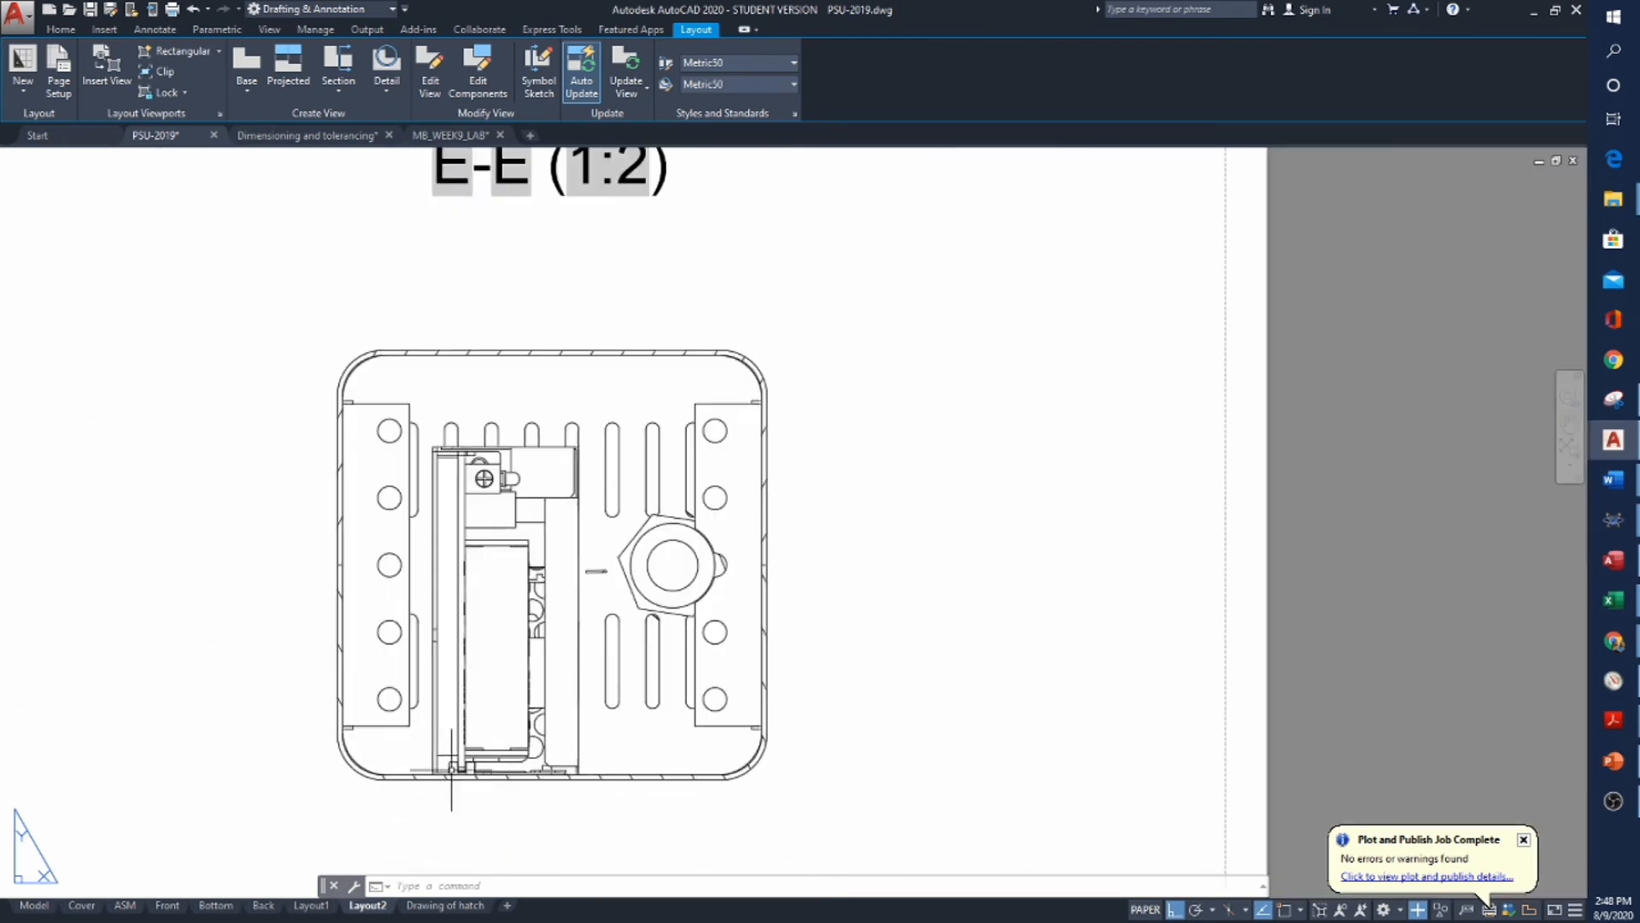
pyautogui.scroll(3, 506, 582)
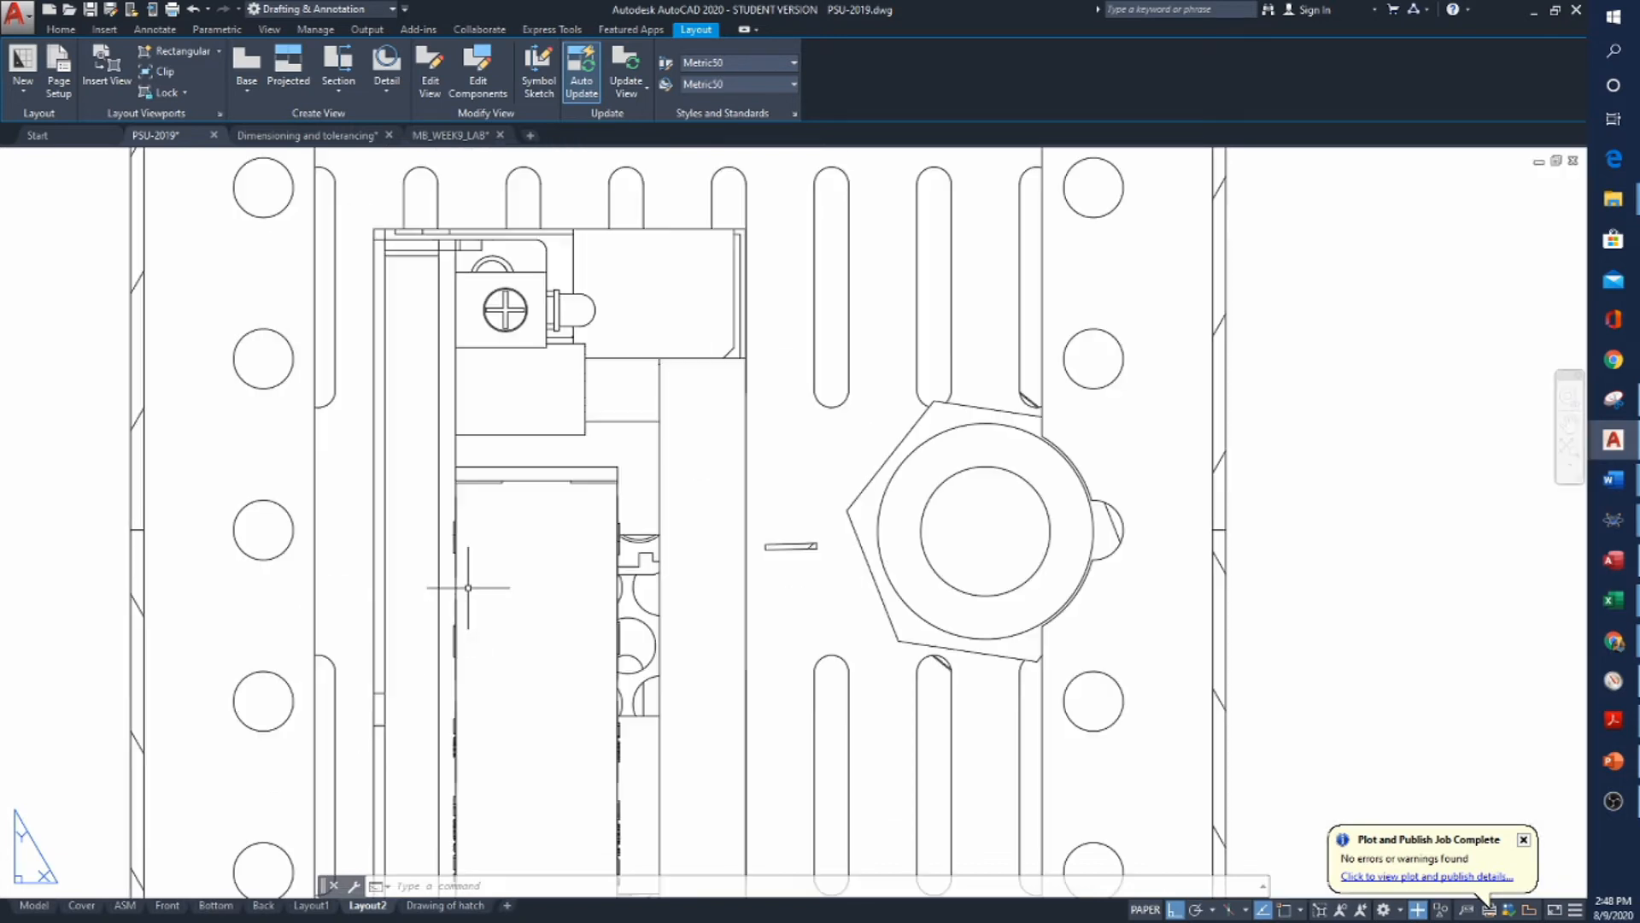
pyautogui.scroll(-3, 468, 587)
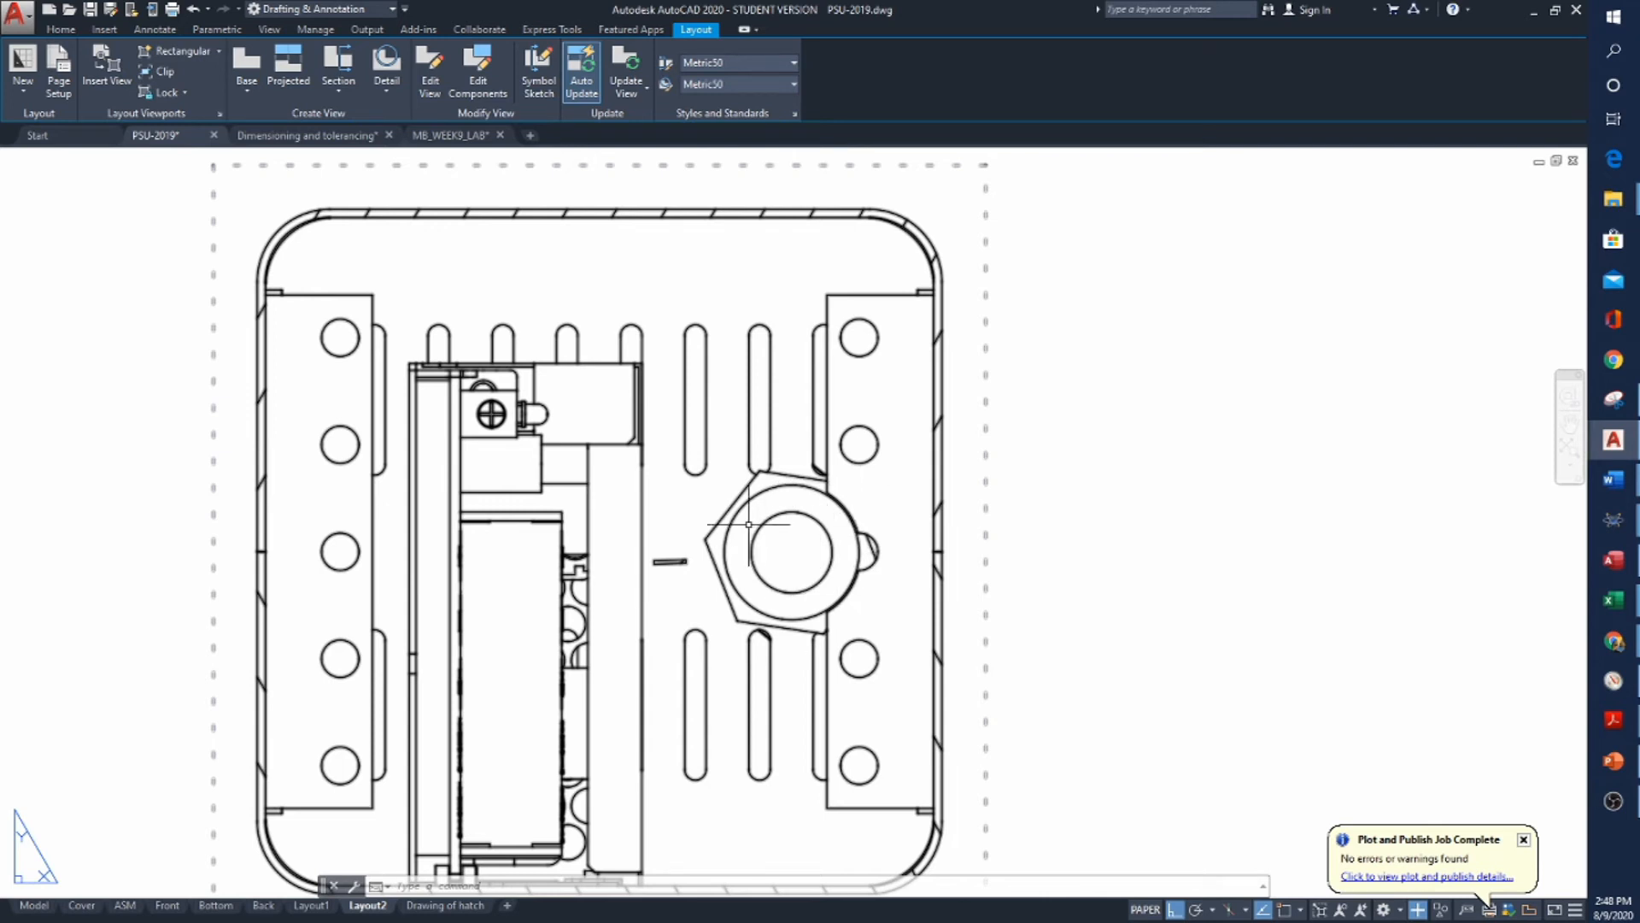
pyautogui.scroll(-2, 749, 525)
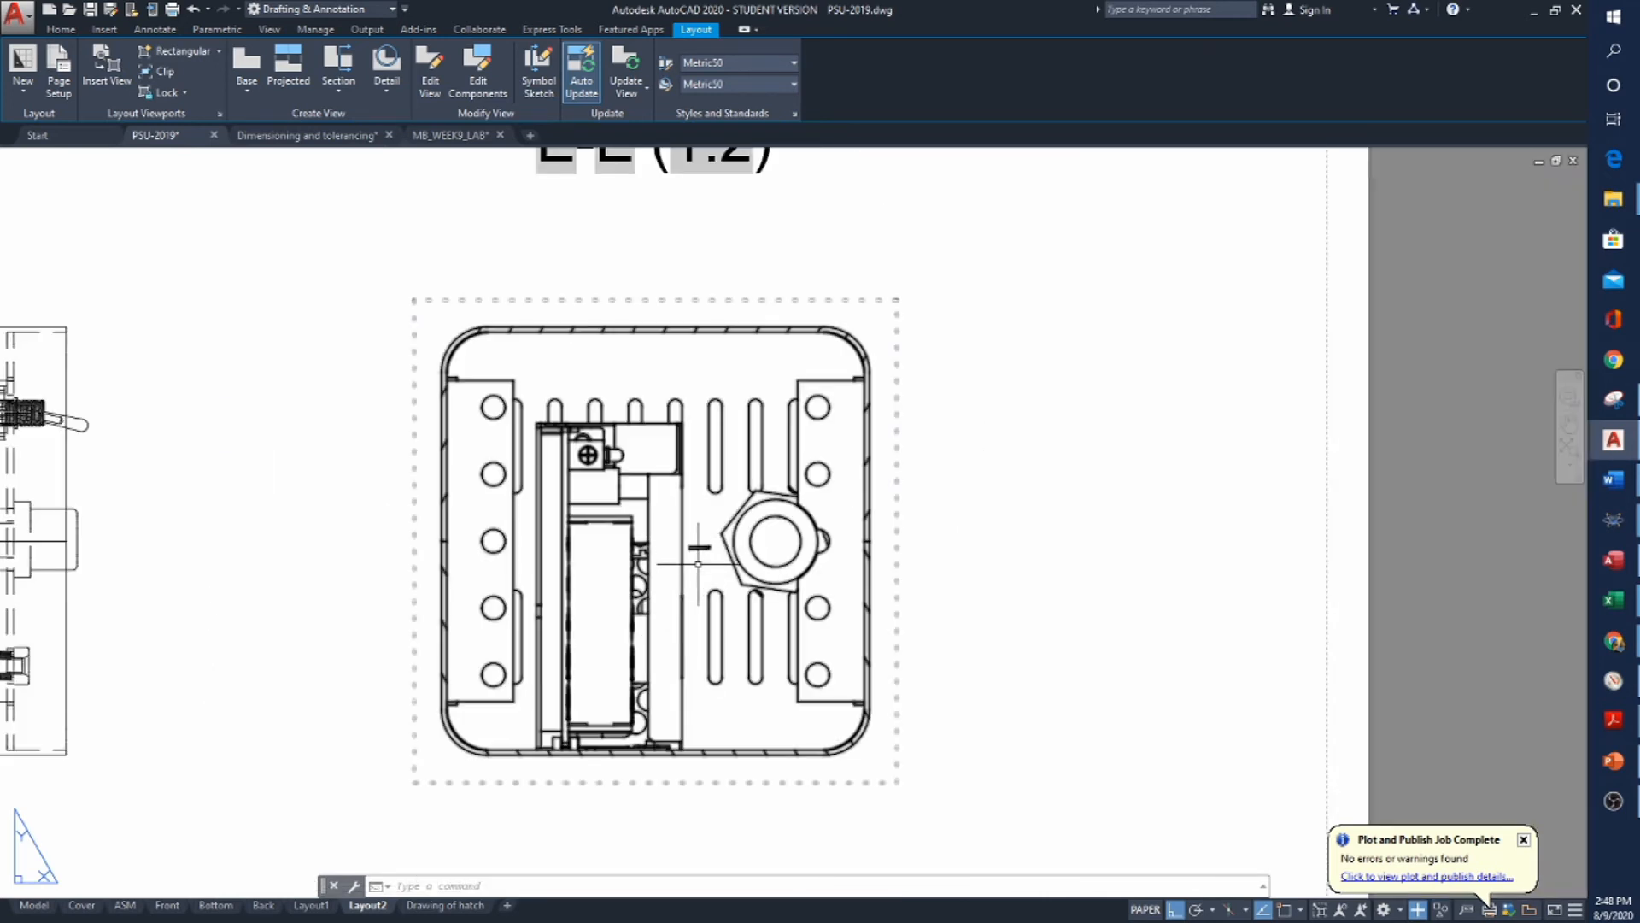
pyautogui.scroll(5, 698, 564)
pyautogui.scroll(-4, 677, 505)
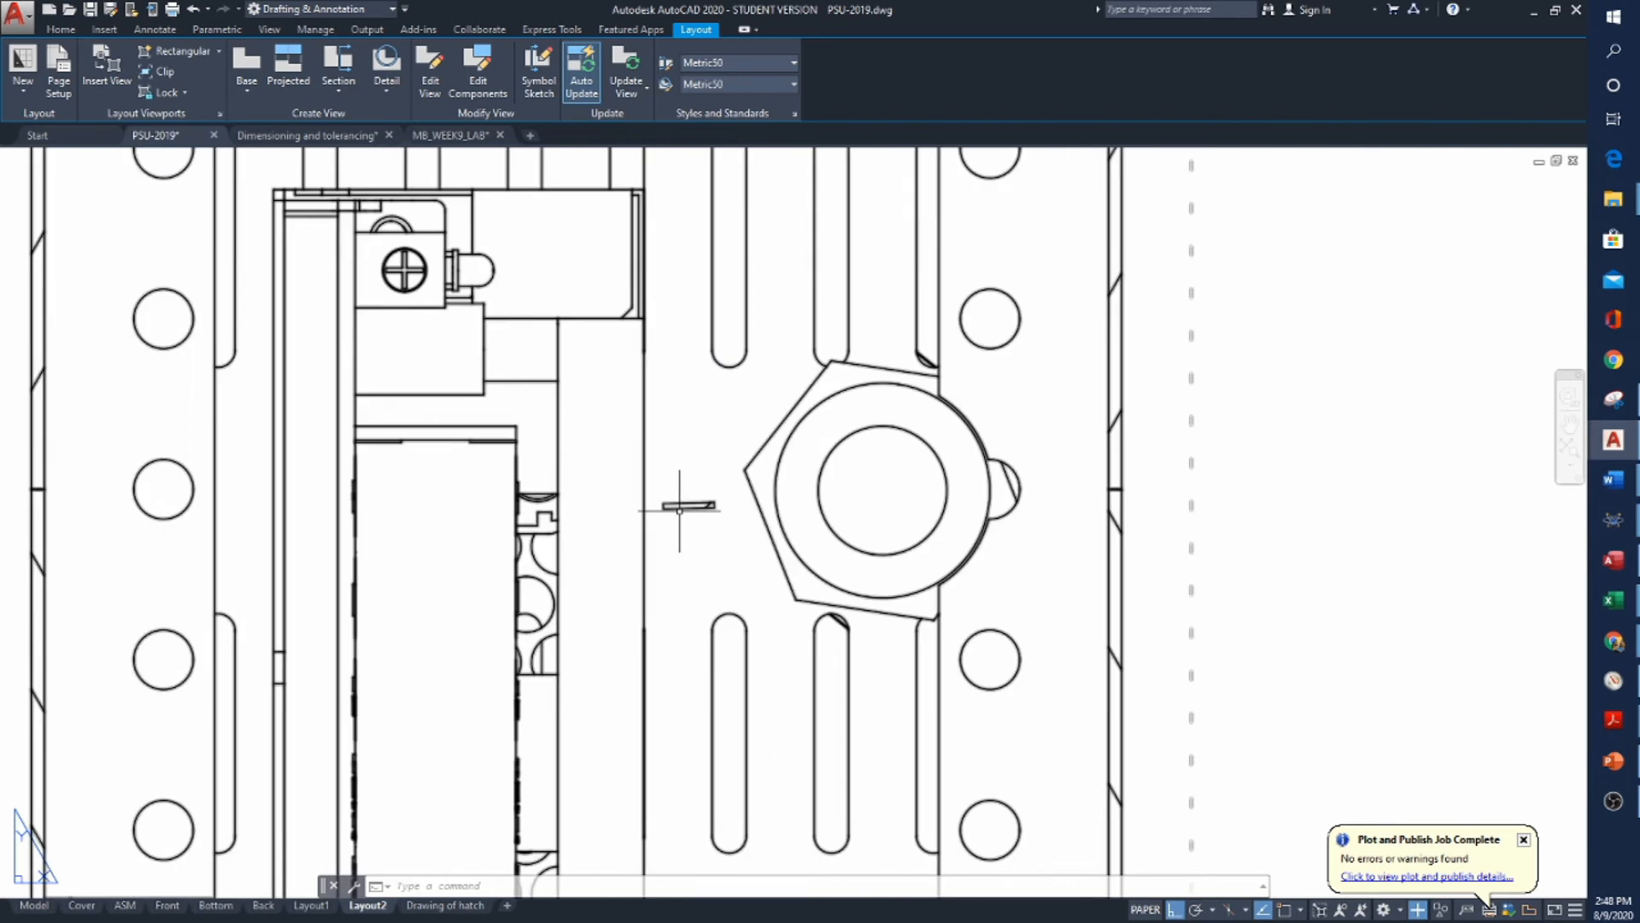
pyautogui.scroll(-2, 730, 654)
pyautogui.scroll(-2, 730, 653)
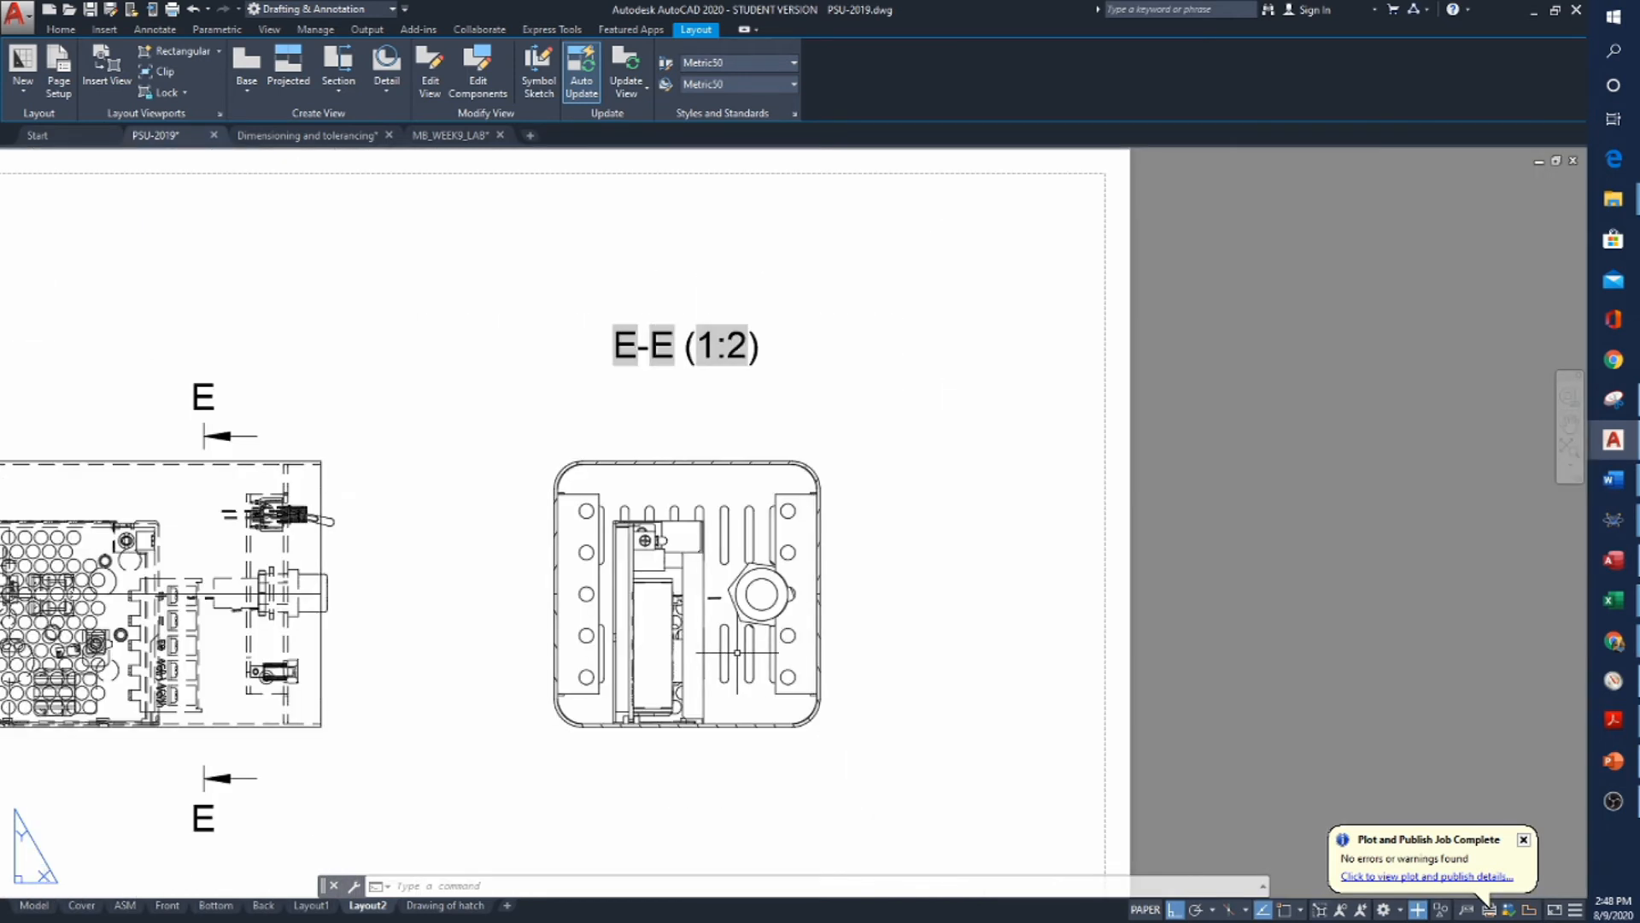
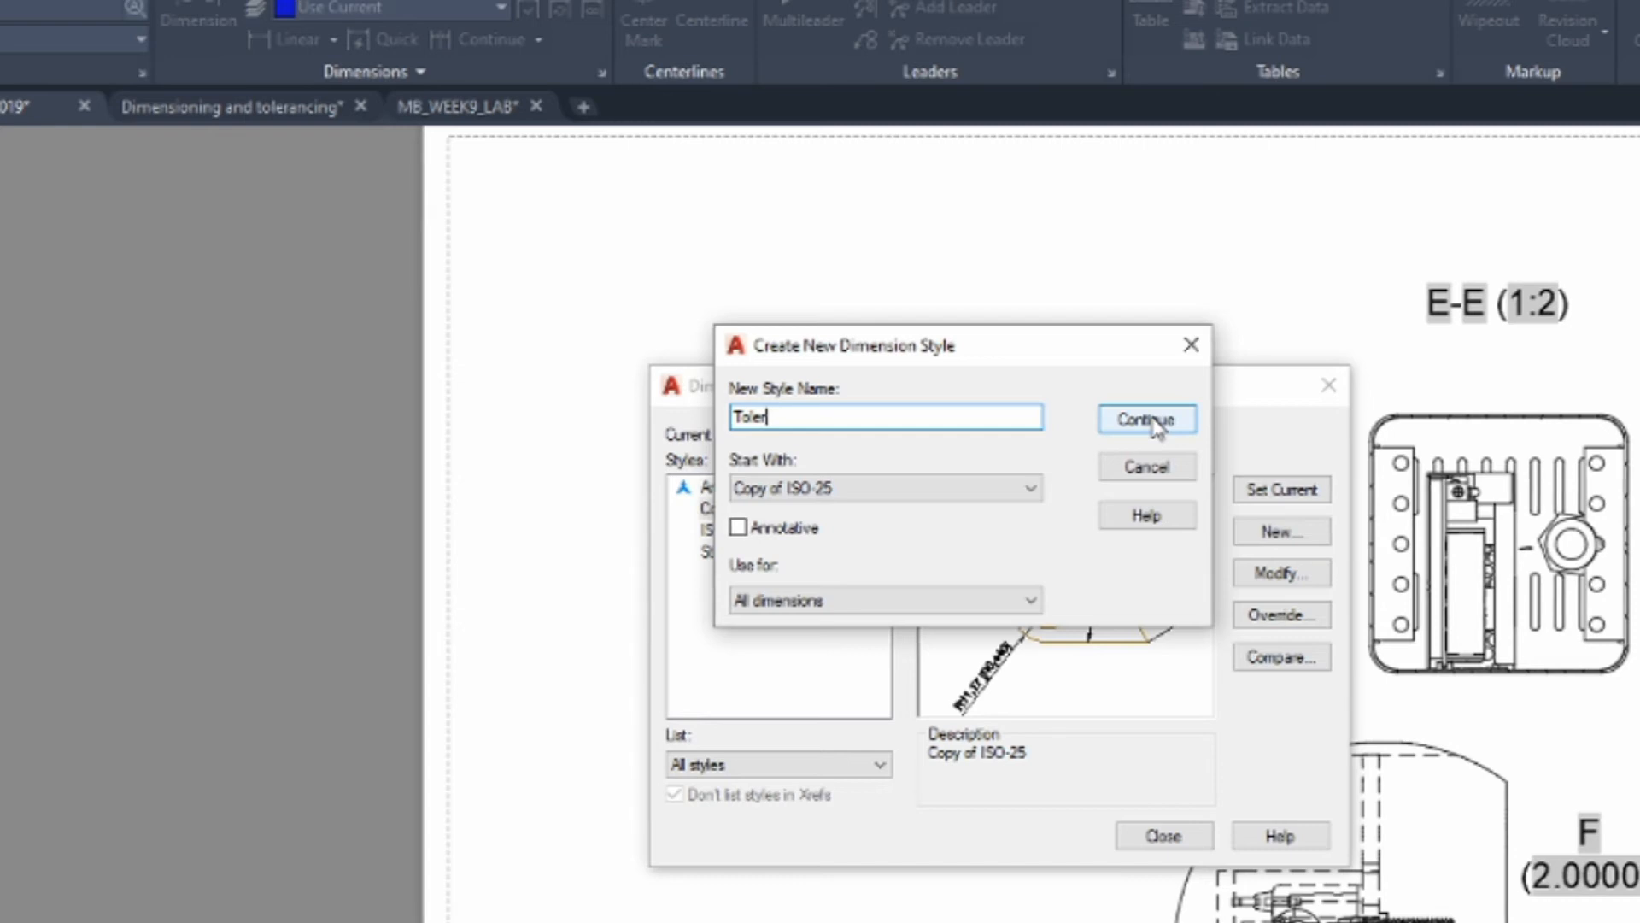
# Create the dimension style Toler based on Copy of ISO-25, with symmetrical tolerances and an upper value of 0.05
pyautogui.click(1147, 419)
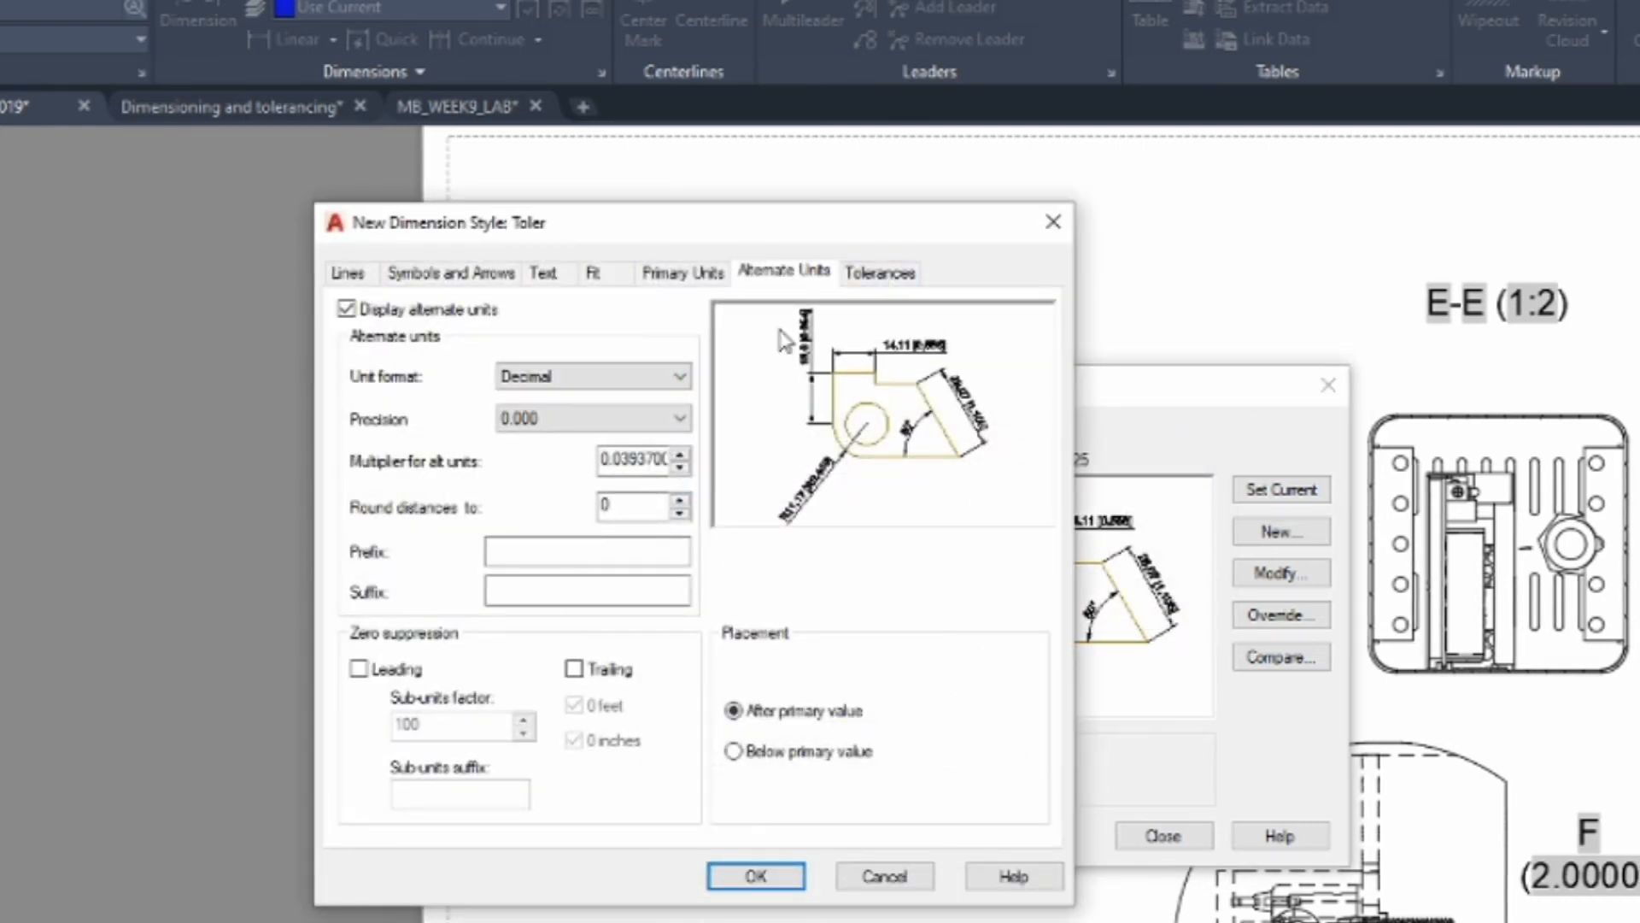
pyautogui.click(880, 272)
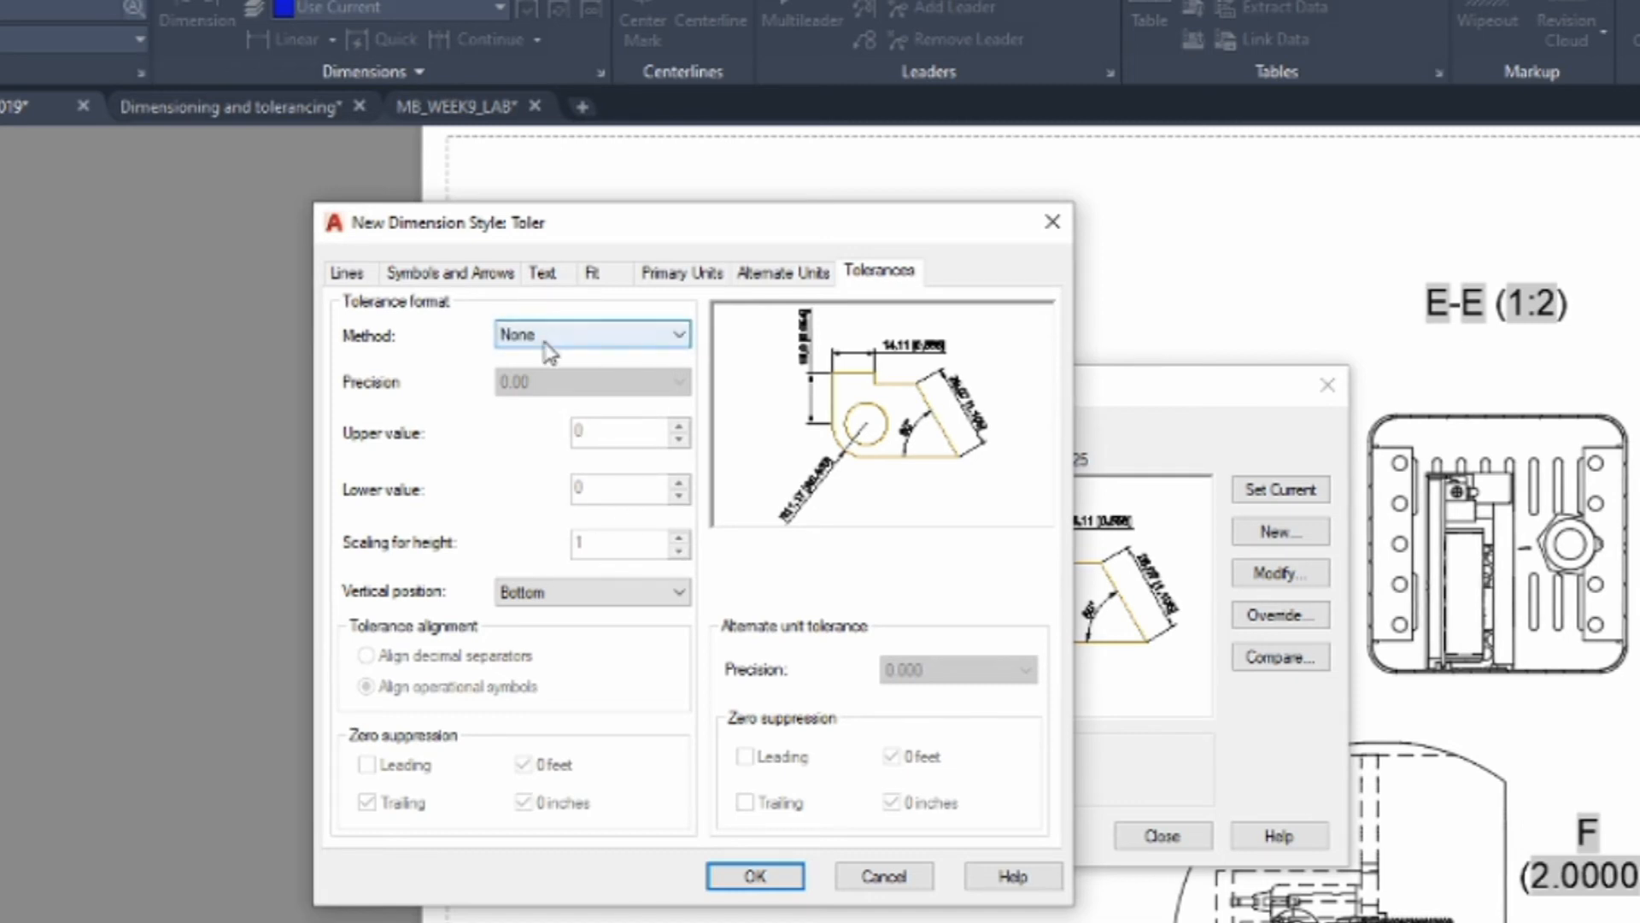
pyautogui.click(580, 348)
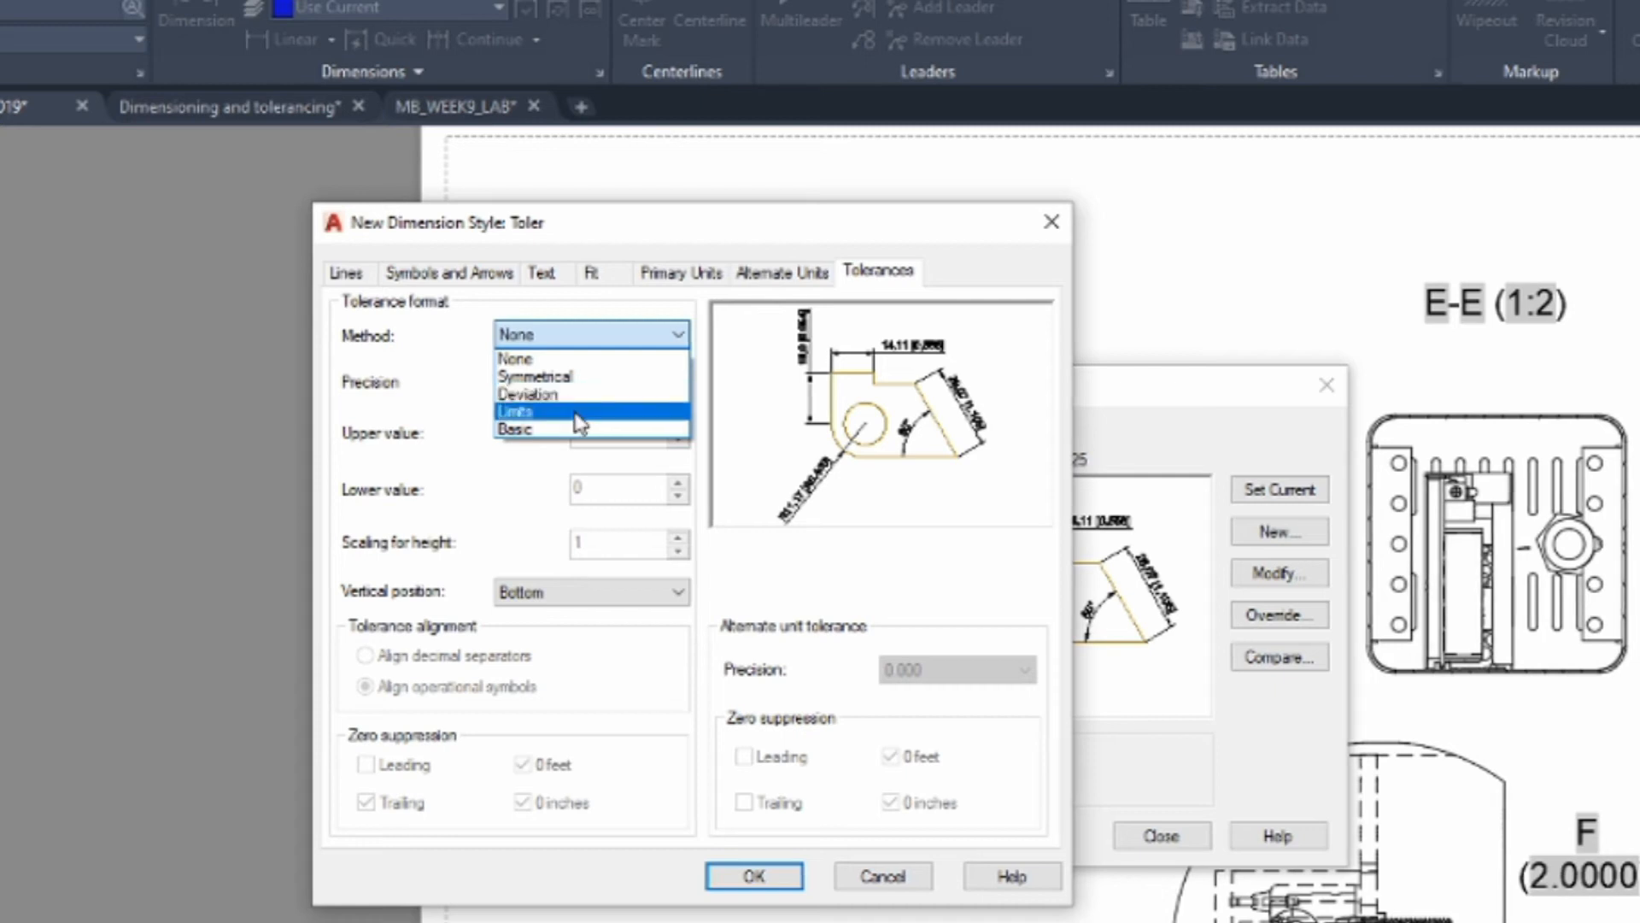
pyautogui.click(583, 377)
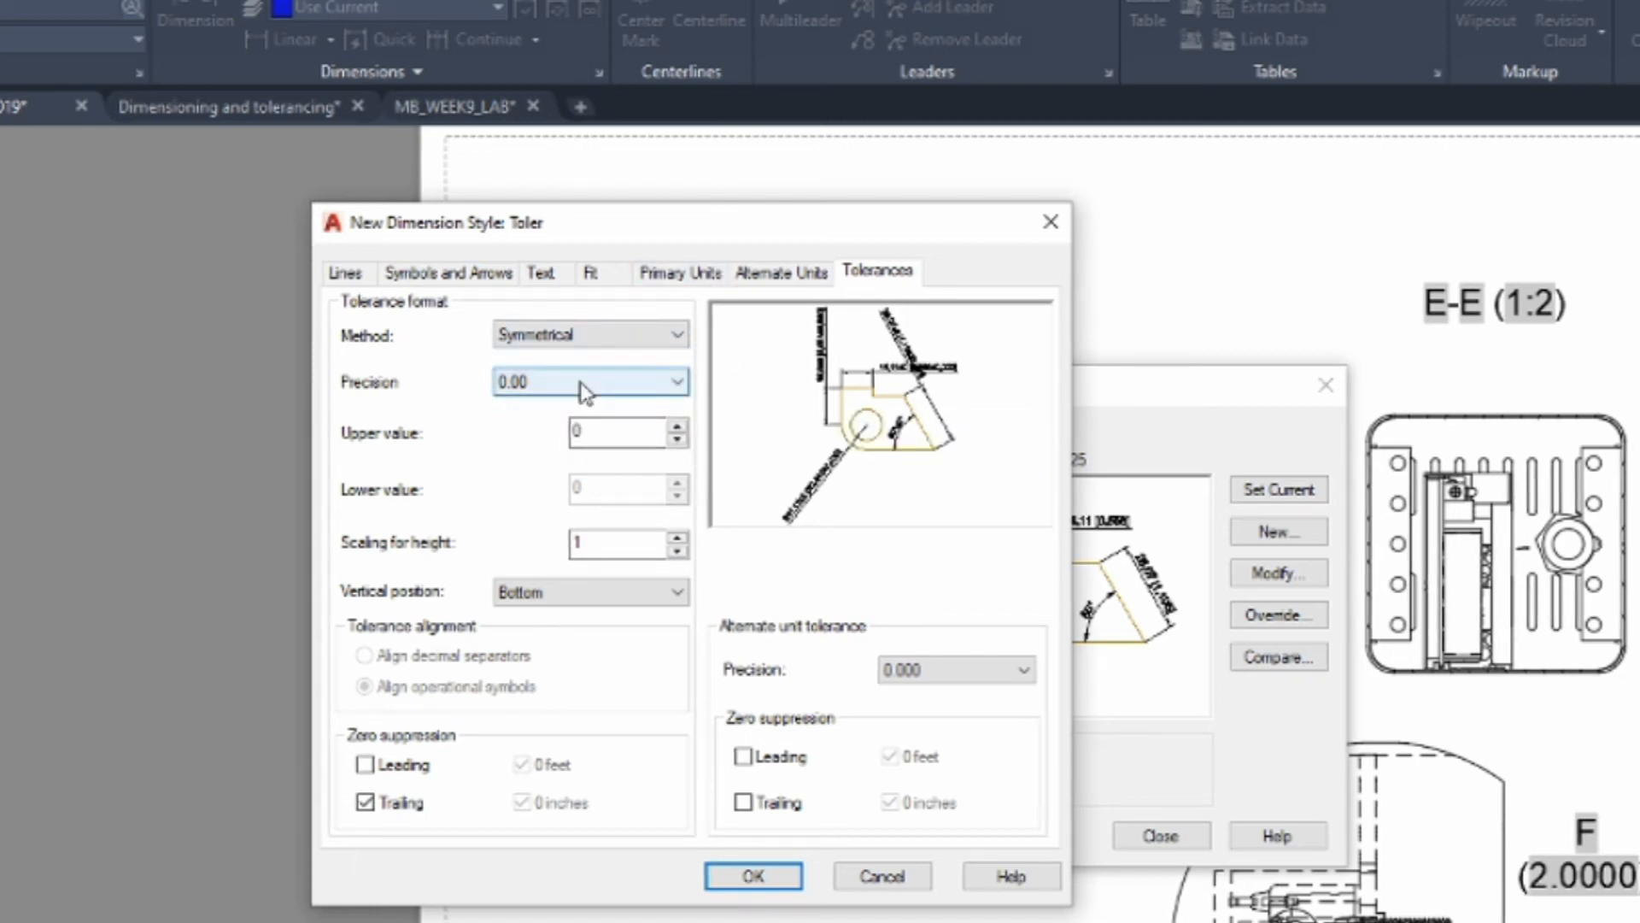
pyautogui.click(632, 432)
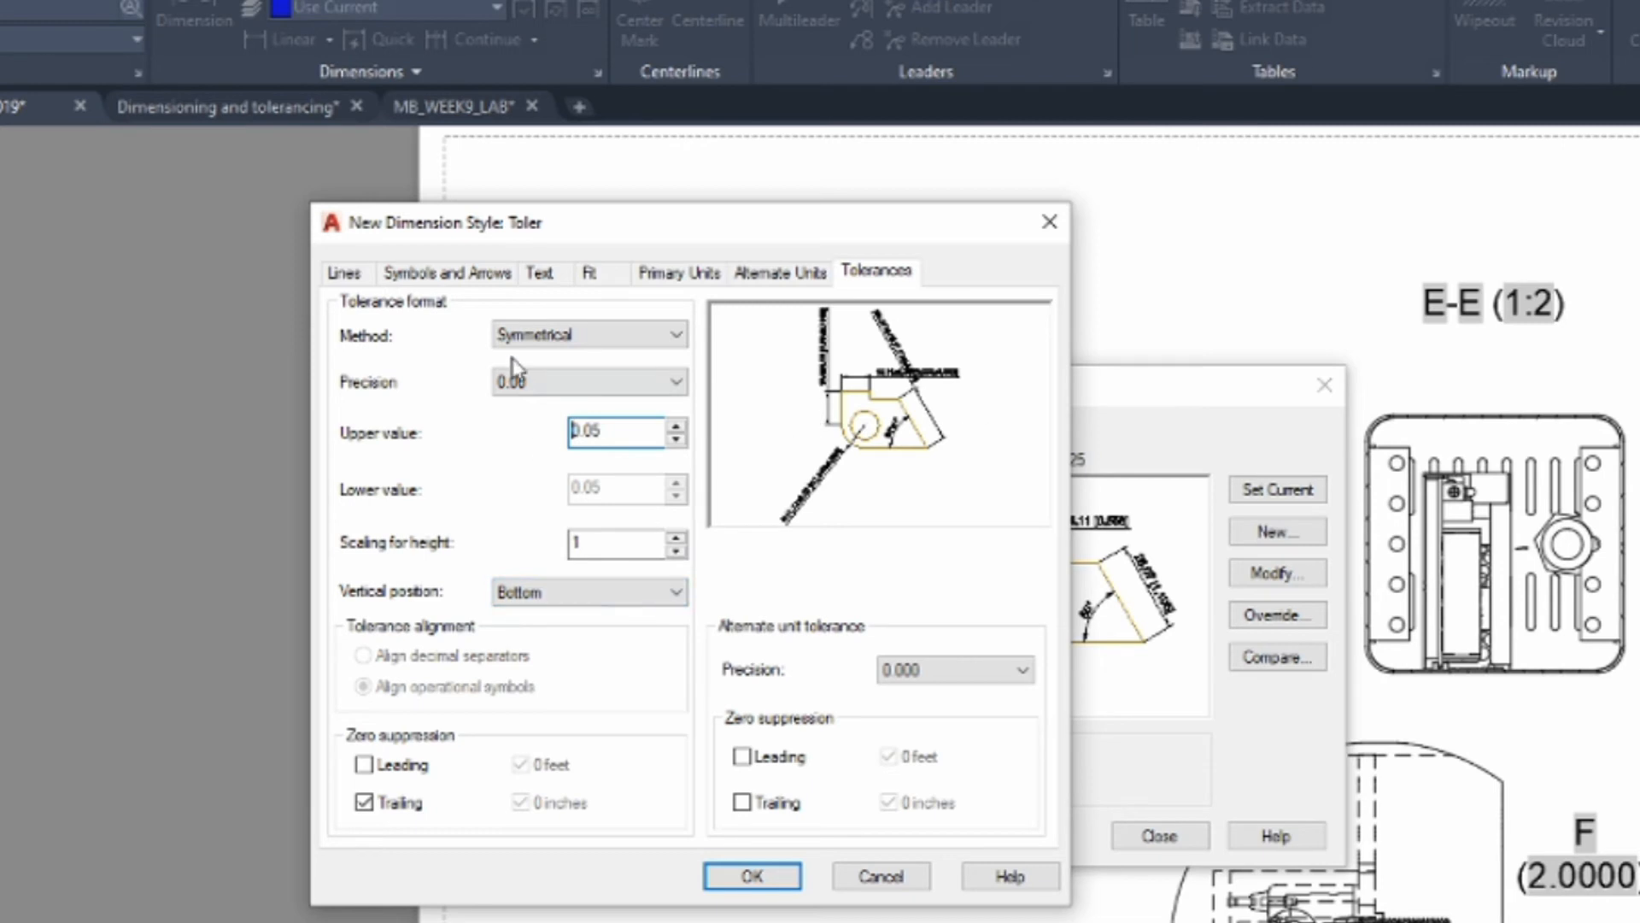
# Place the alternate units below the primary value in the Toler style, save the style and make it current
pyautogui.click(763, 276)
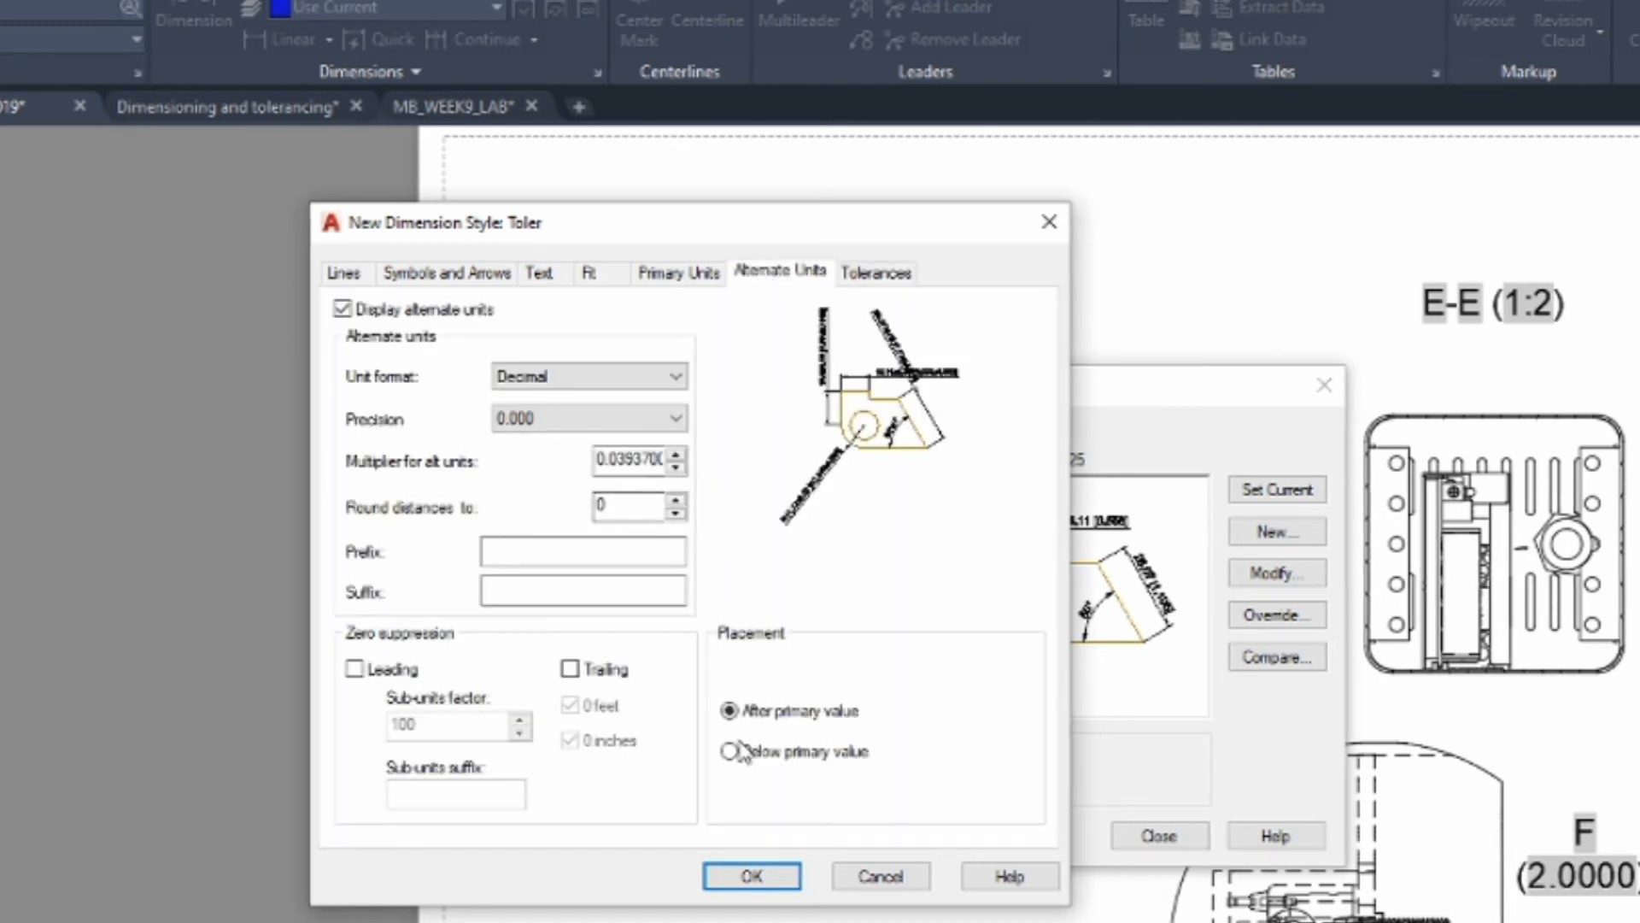
pyautogui.click(731, 752)
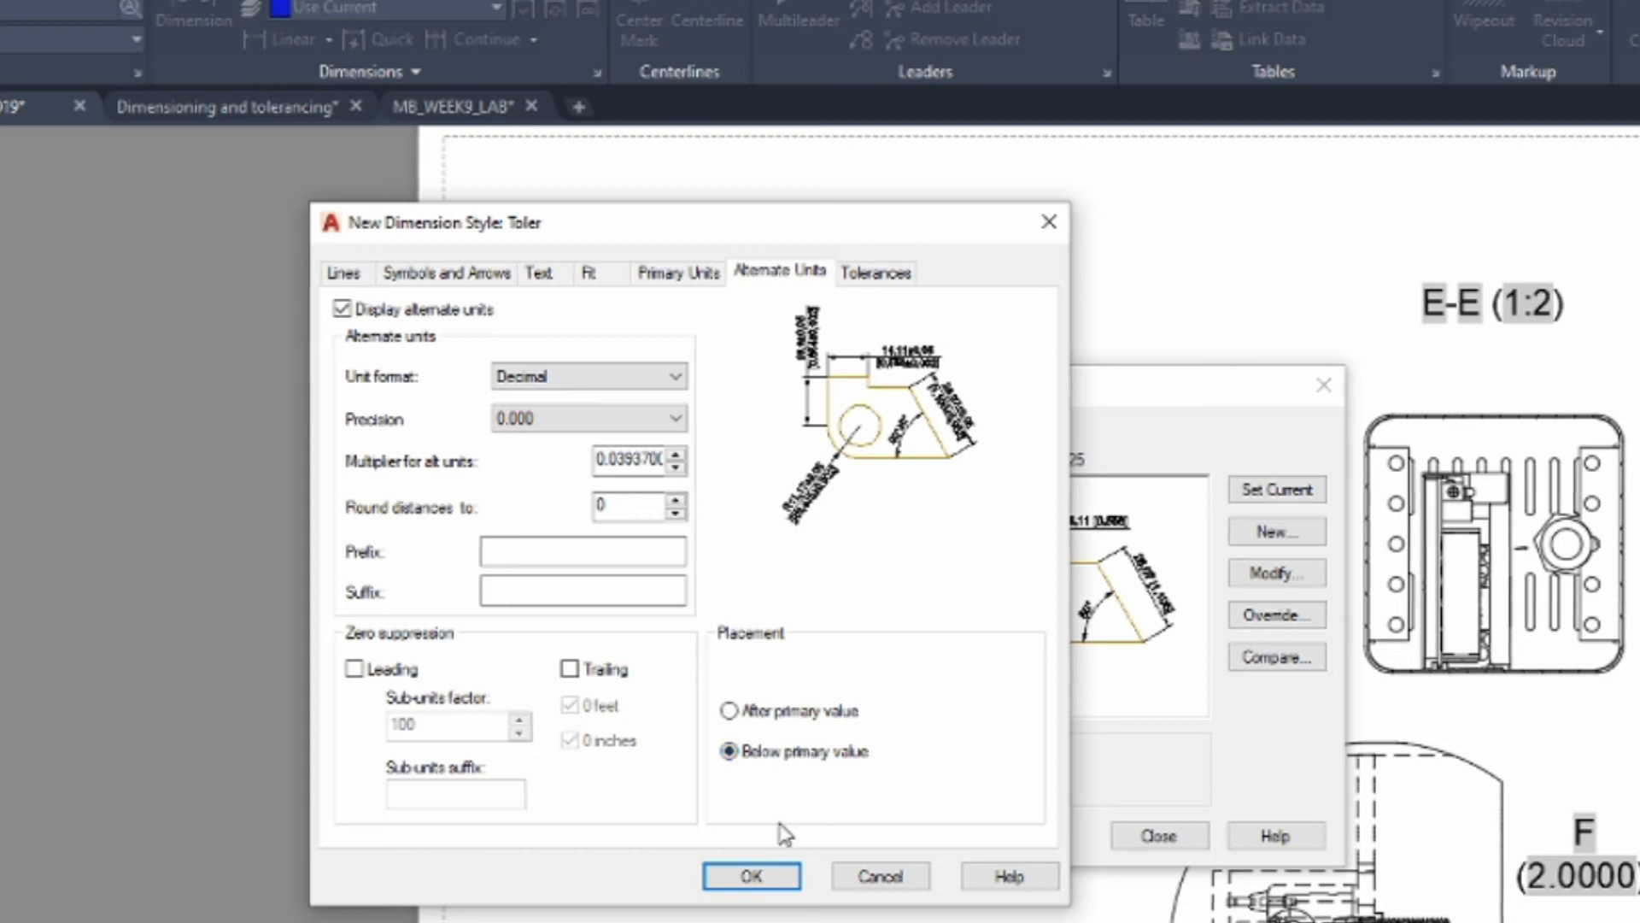
pyautogui.click(760, 880)
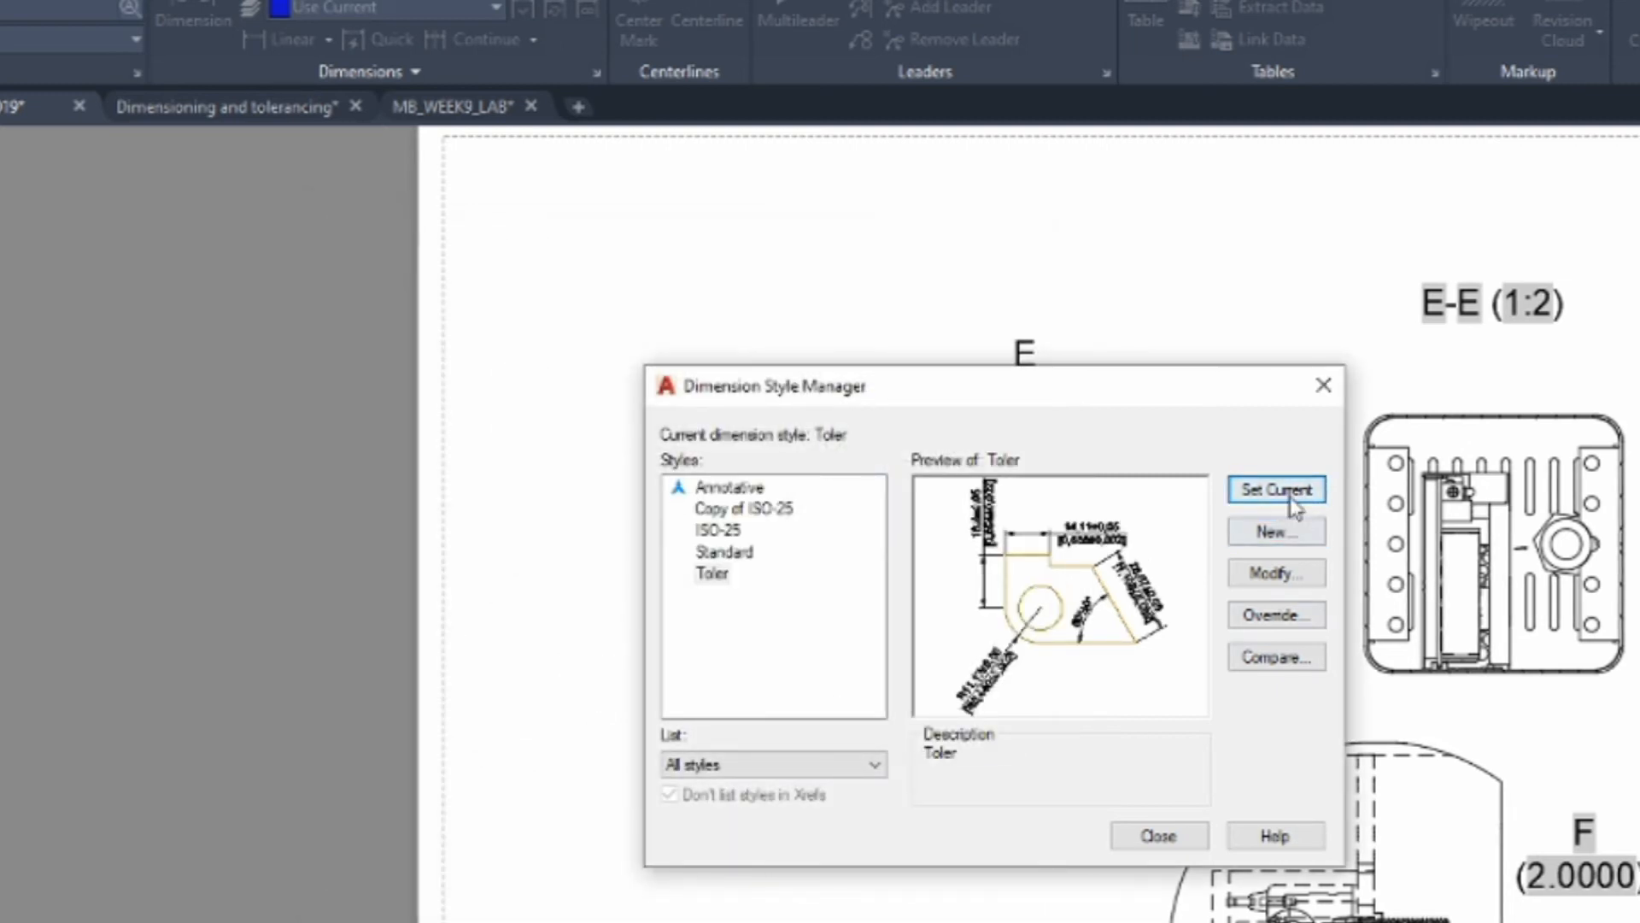
pyautogui.click(1160, 835)
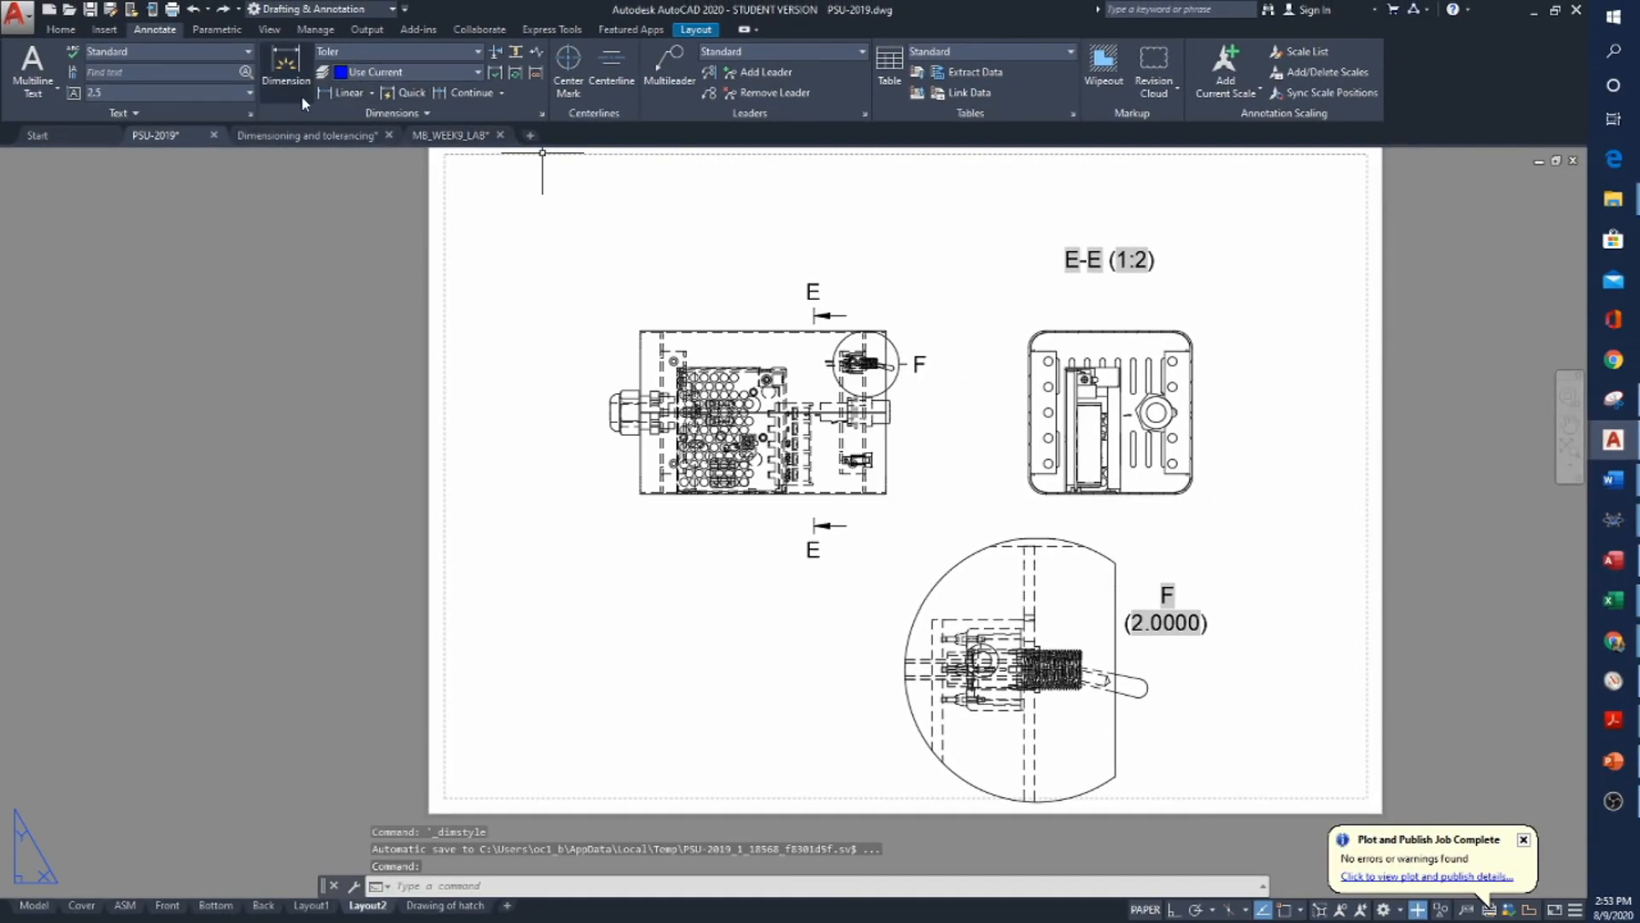
# Add a linear dimension for the overall enclosure width above section view E-E, with object snap turned on
pyautogui.click(340, 96)
pyautogui.scroll(4, 1073, 372)
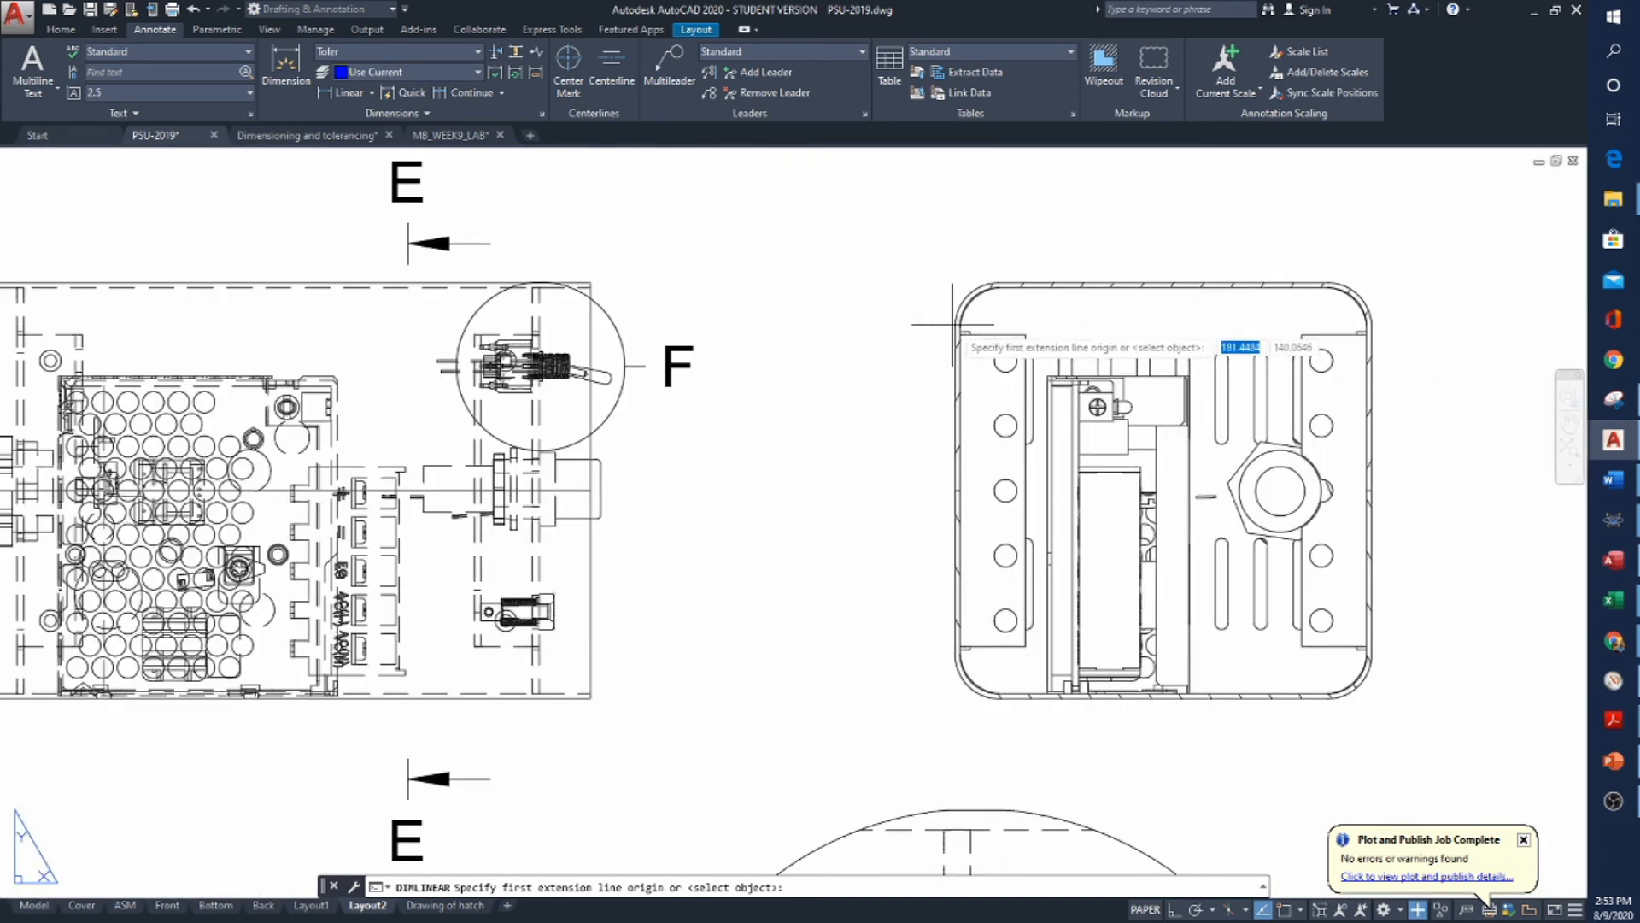
pyautogui.click(1285, 910)
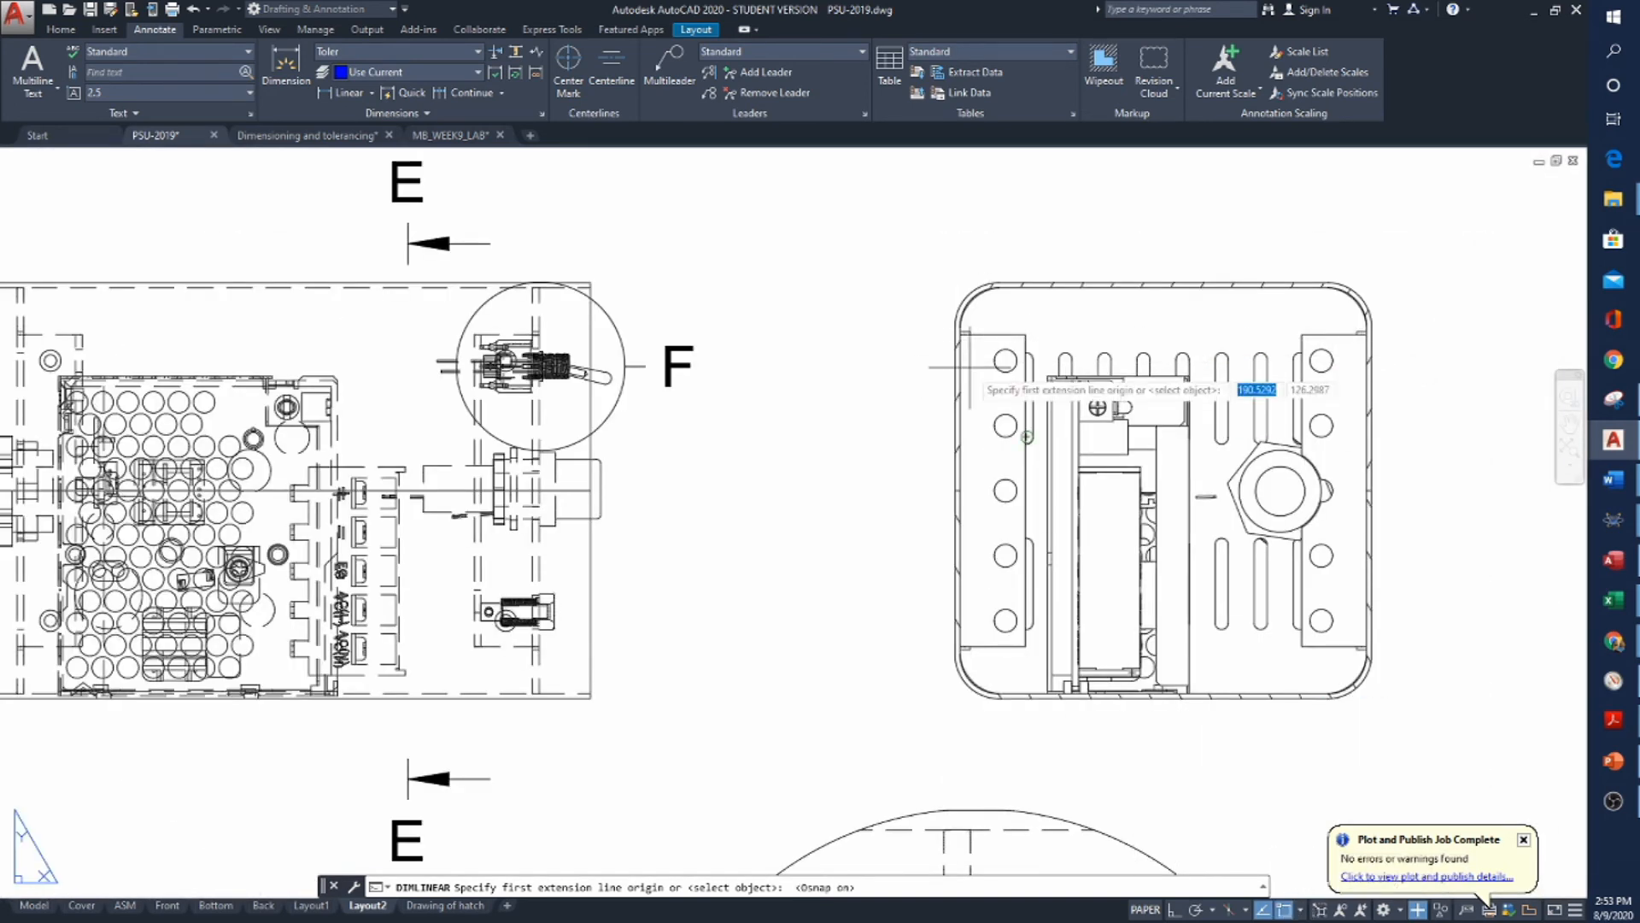
pyautogui.click(956, 324)
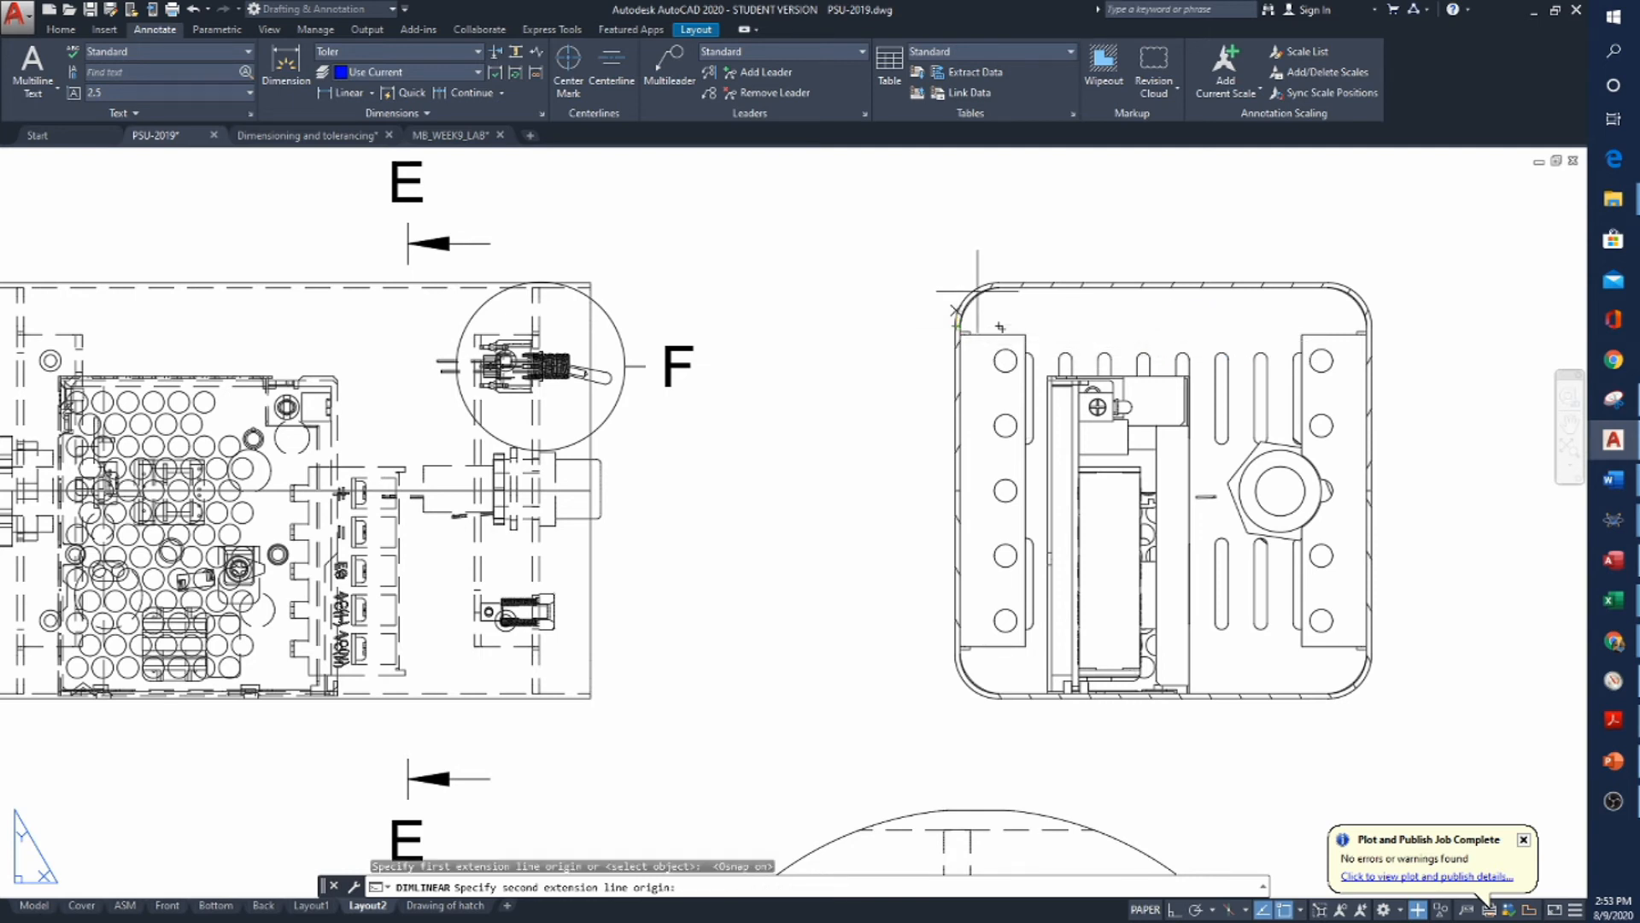
pyautogui.click(1372, 326)
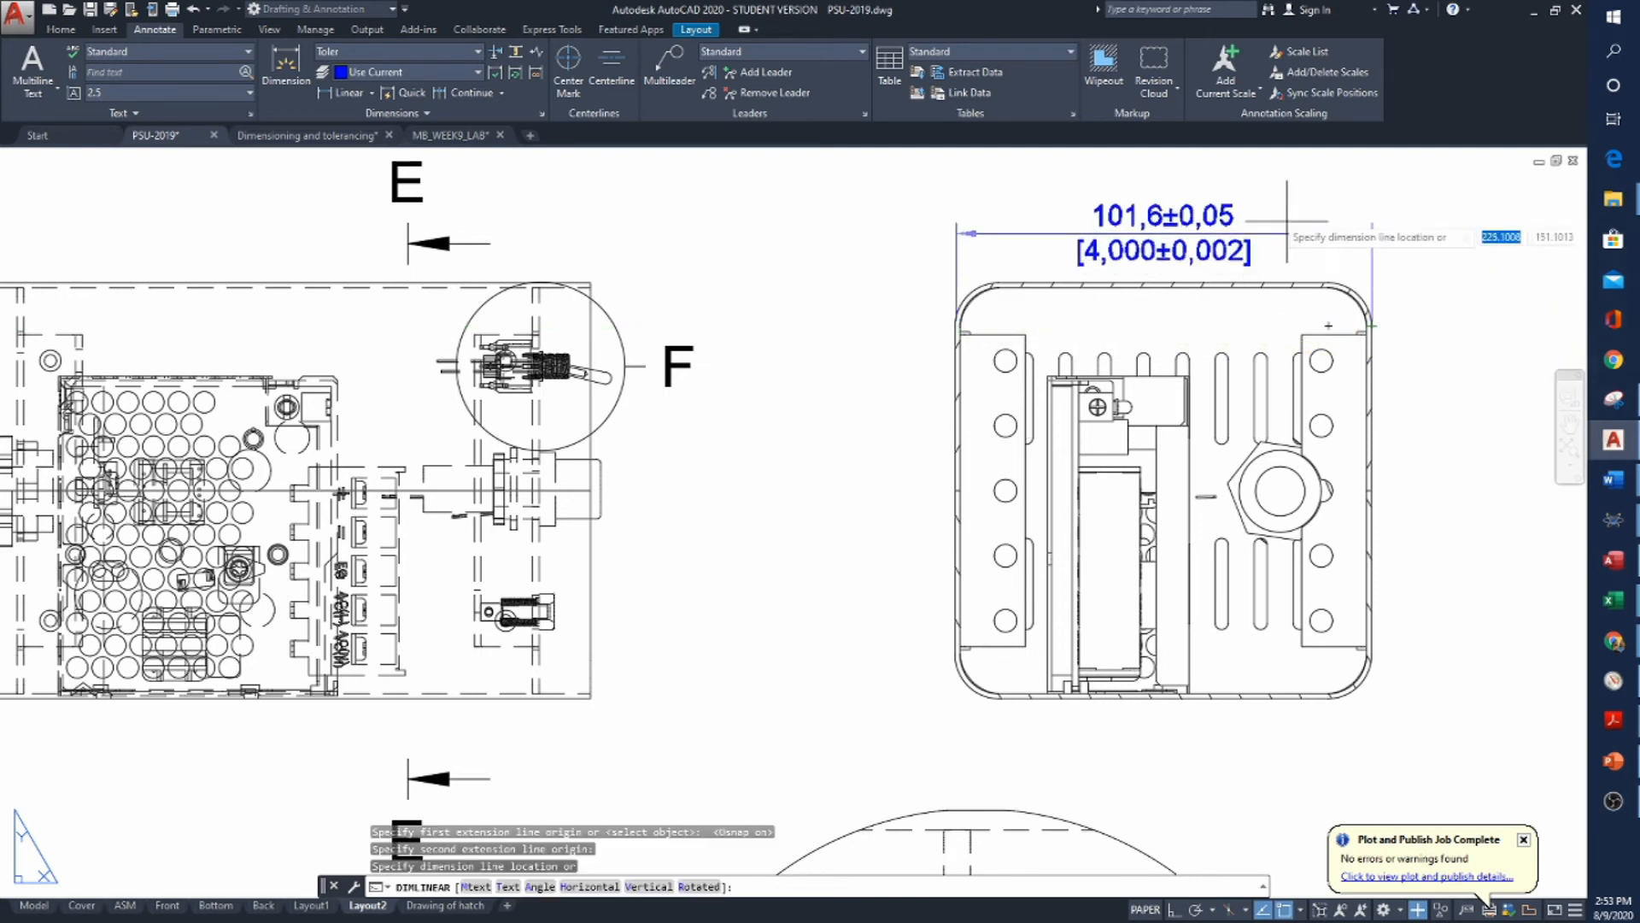
pyautogui.click(1284, 210)
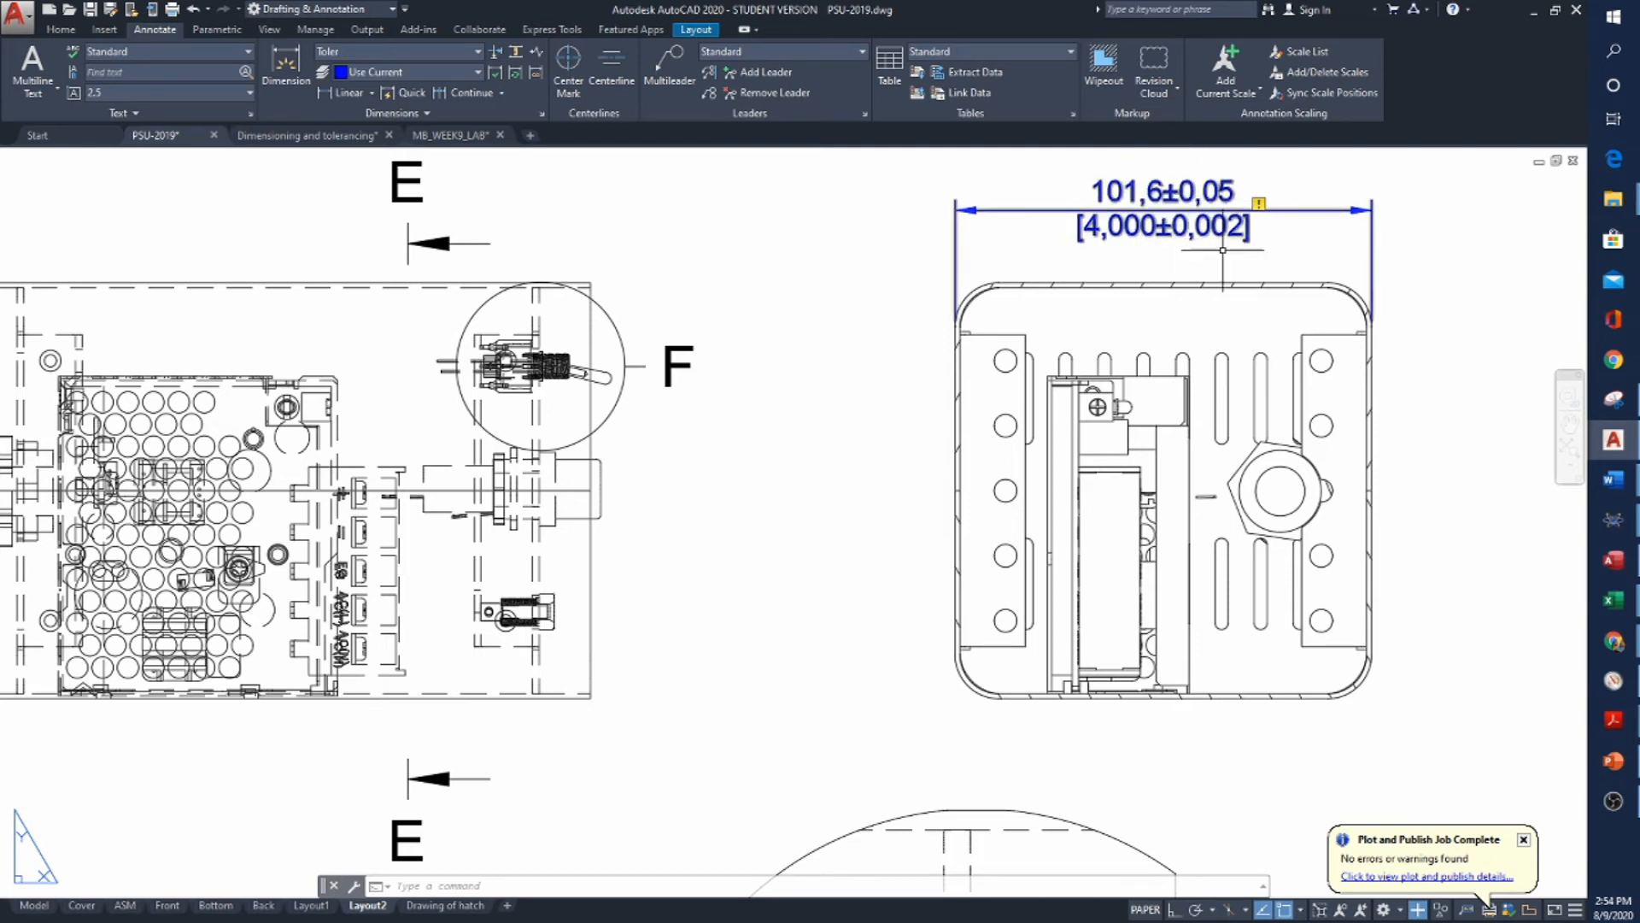
pyautogui.scroll(-2, 873, 410)
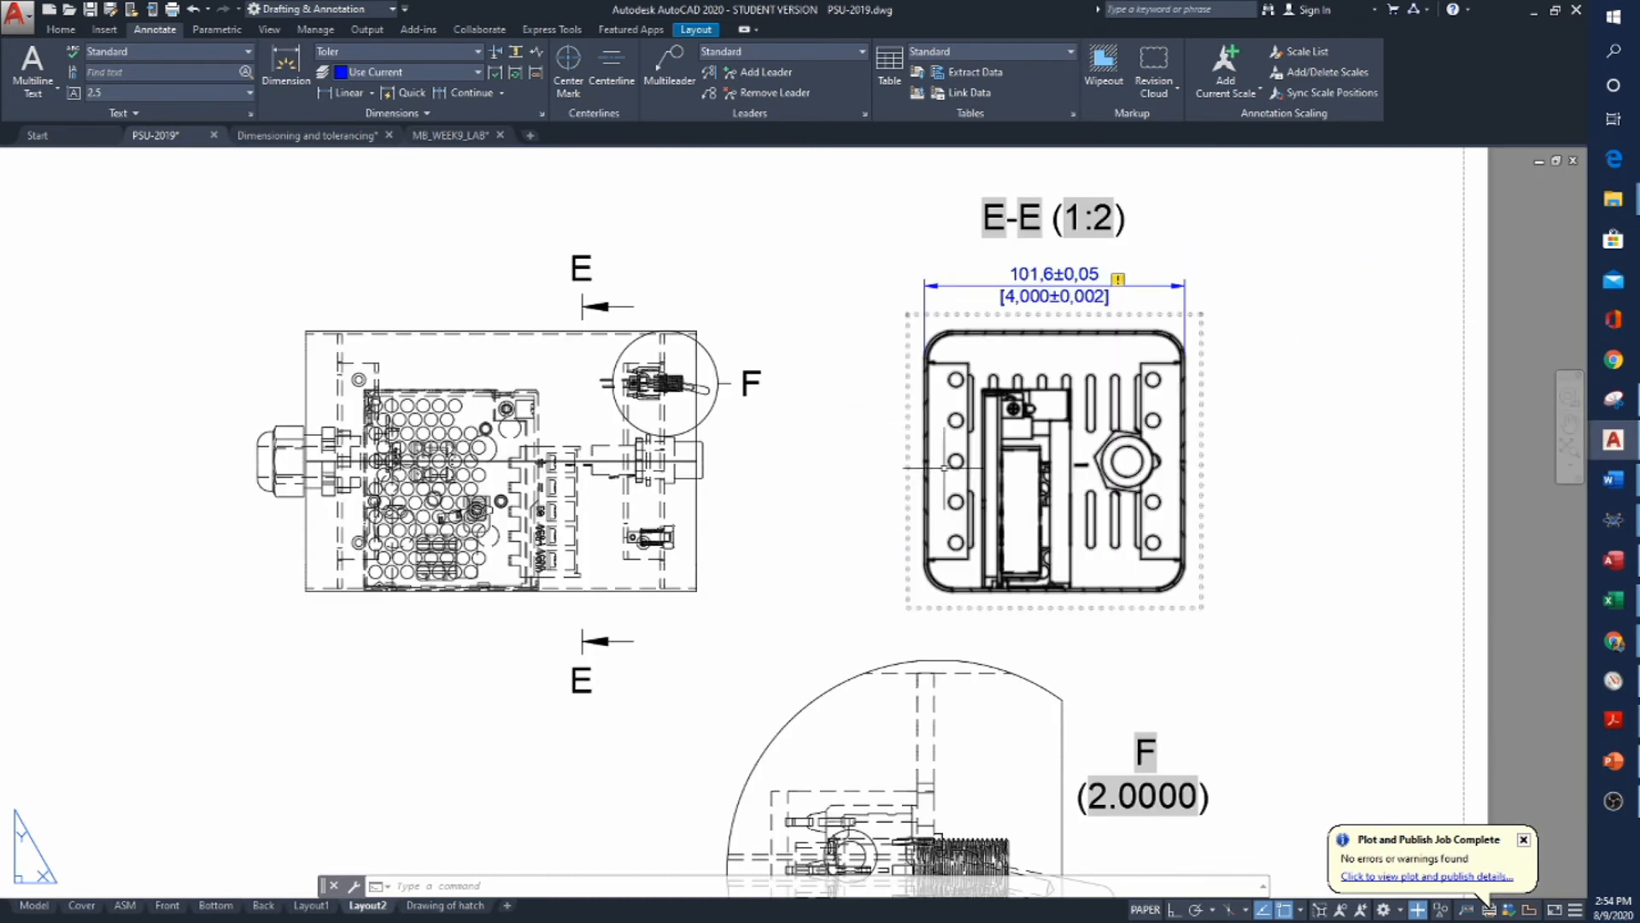
pyautogui.moveTo(874, 410); pyautogui.dragTo(799, 334, button='middle')
pyautogui.click(779, 398)
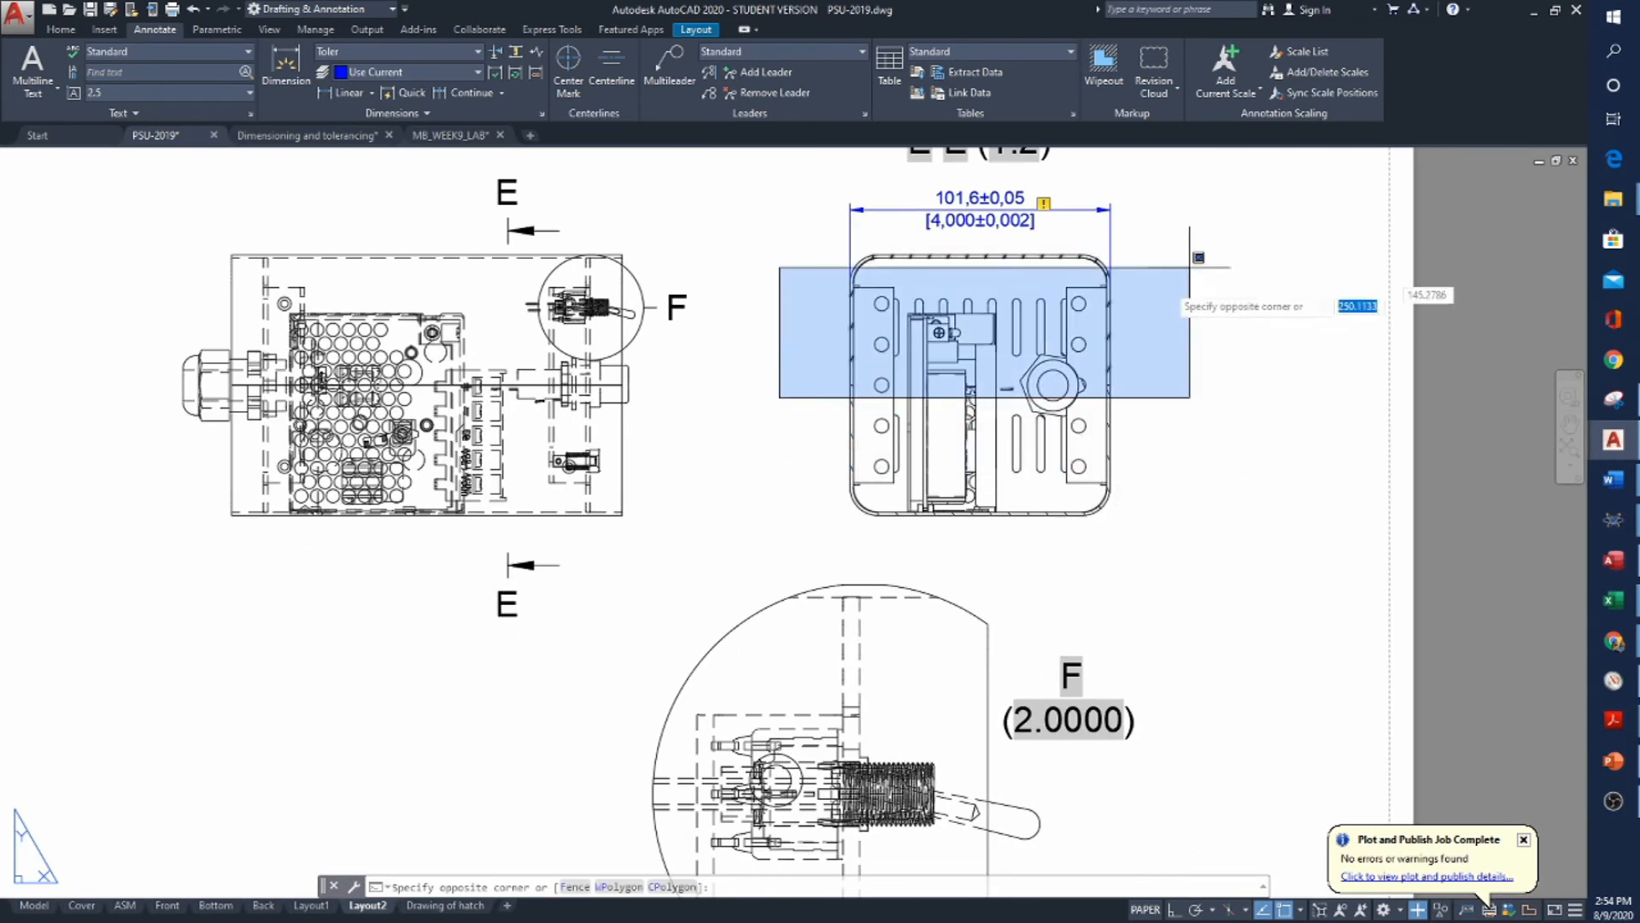
pyautogui.press('Escape')
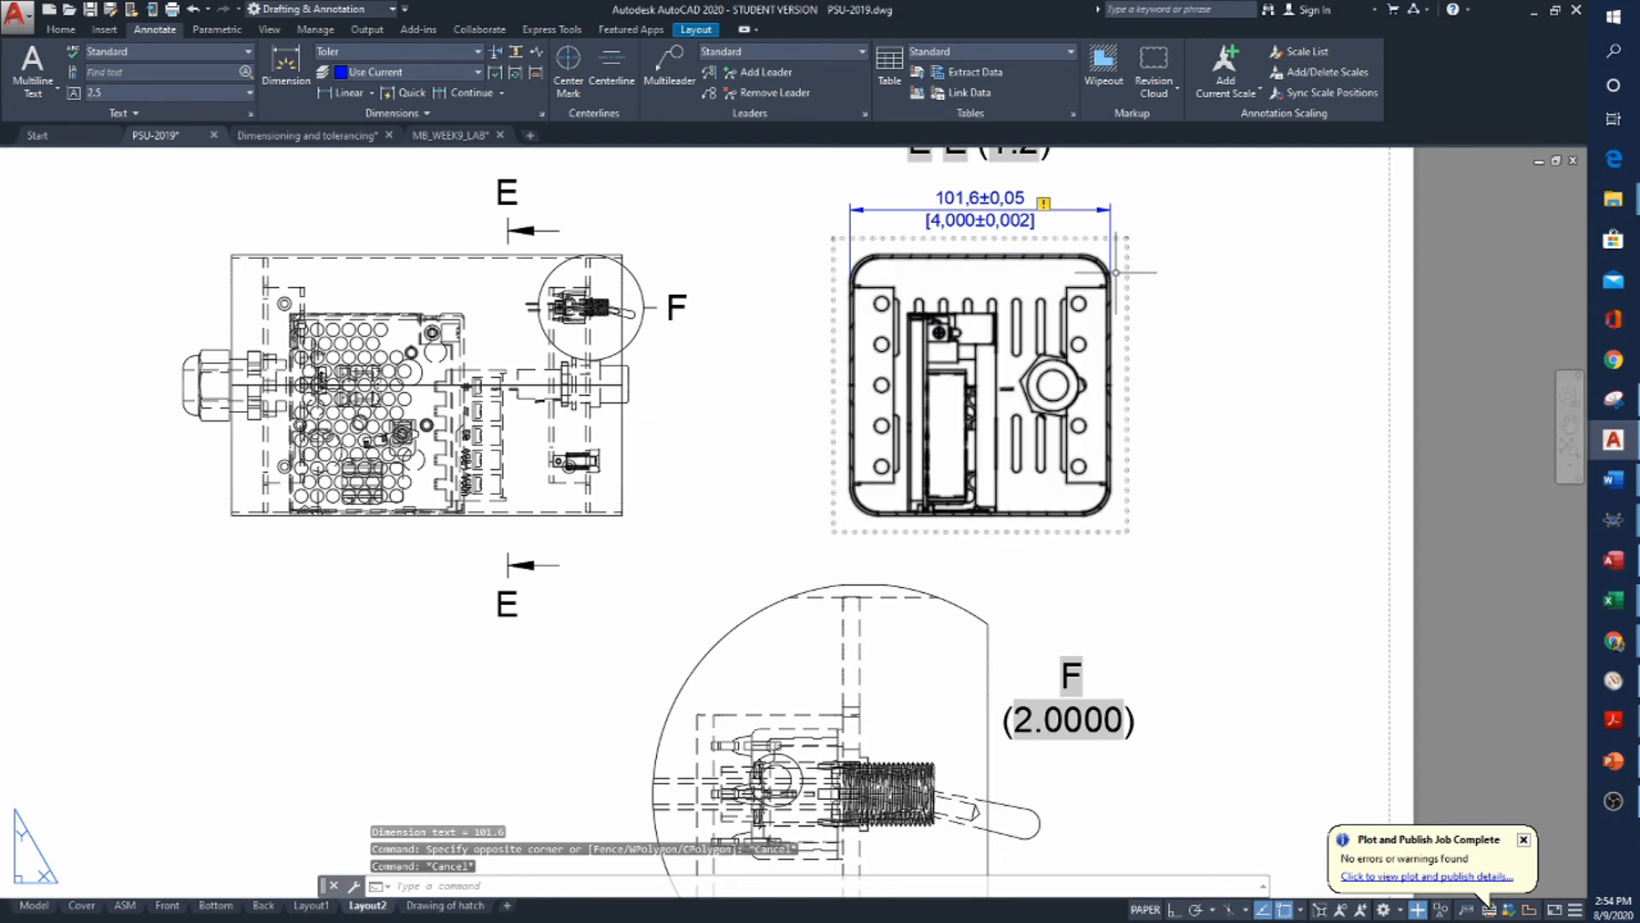
# Try to reassociate the width dimension with the endpoints on the outer side walls of section view E-E
pyautogui.moveTo(1043, 204)
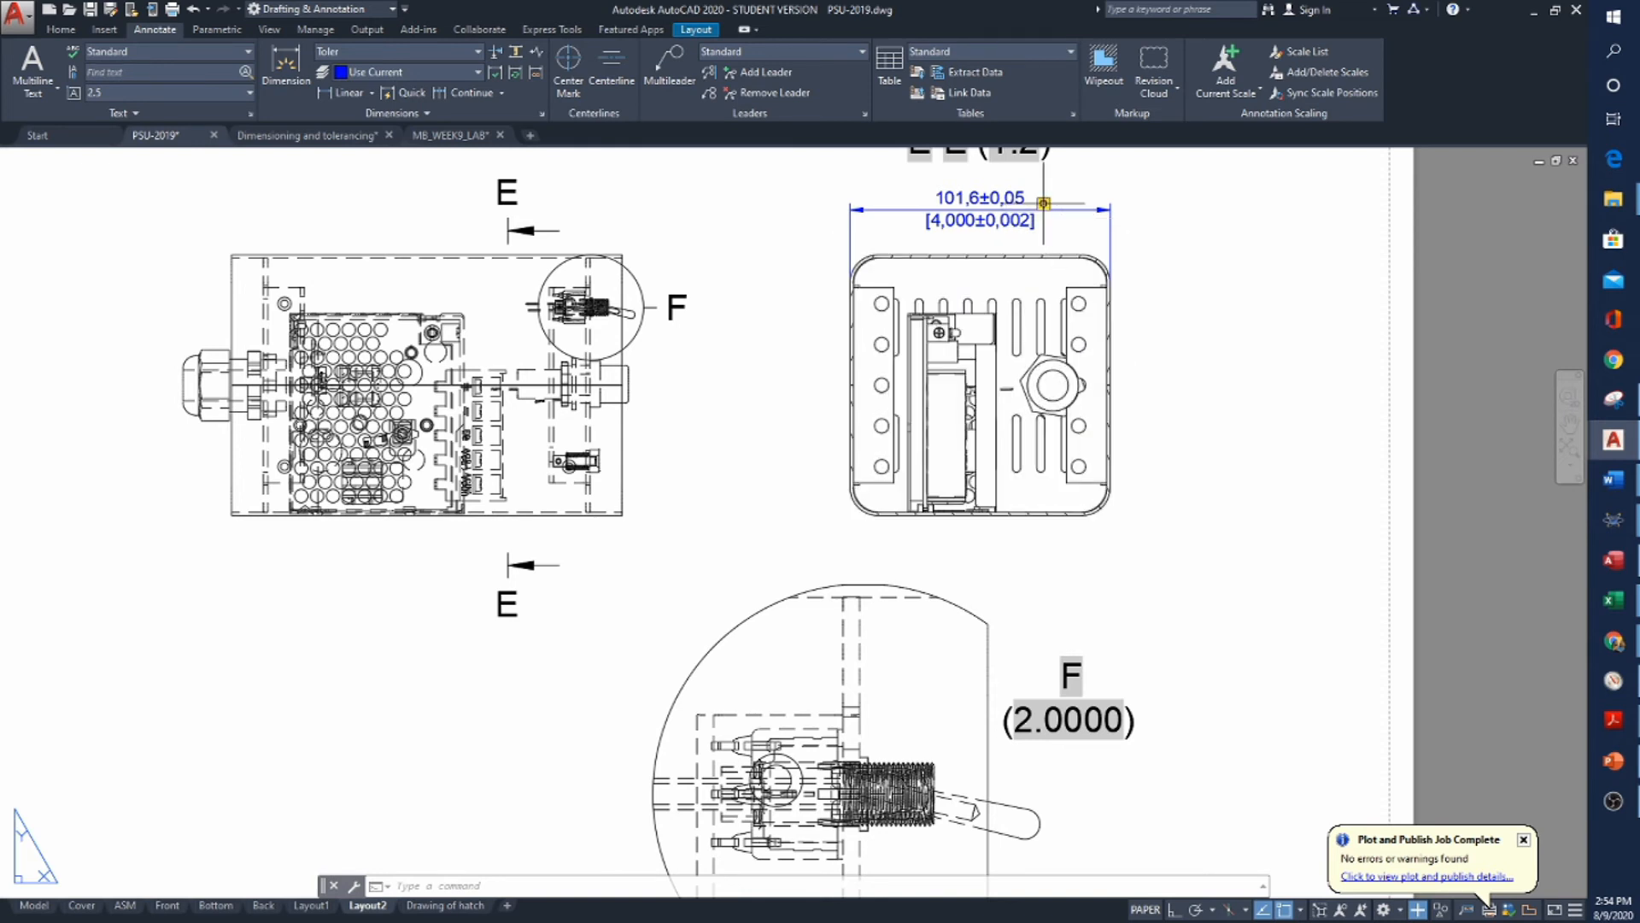
pyautogui.click(1043, 203)
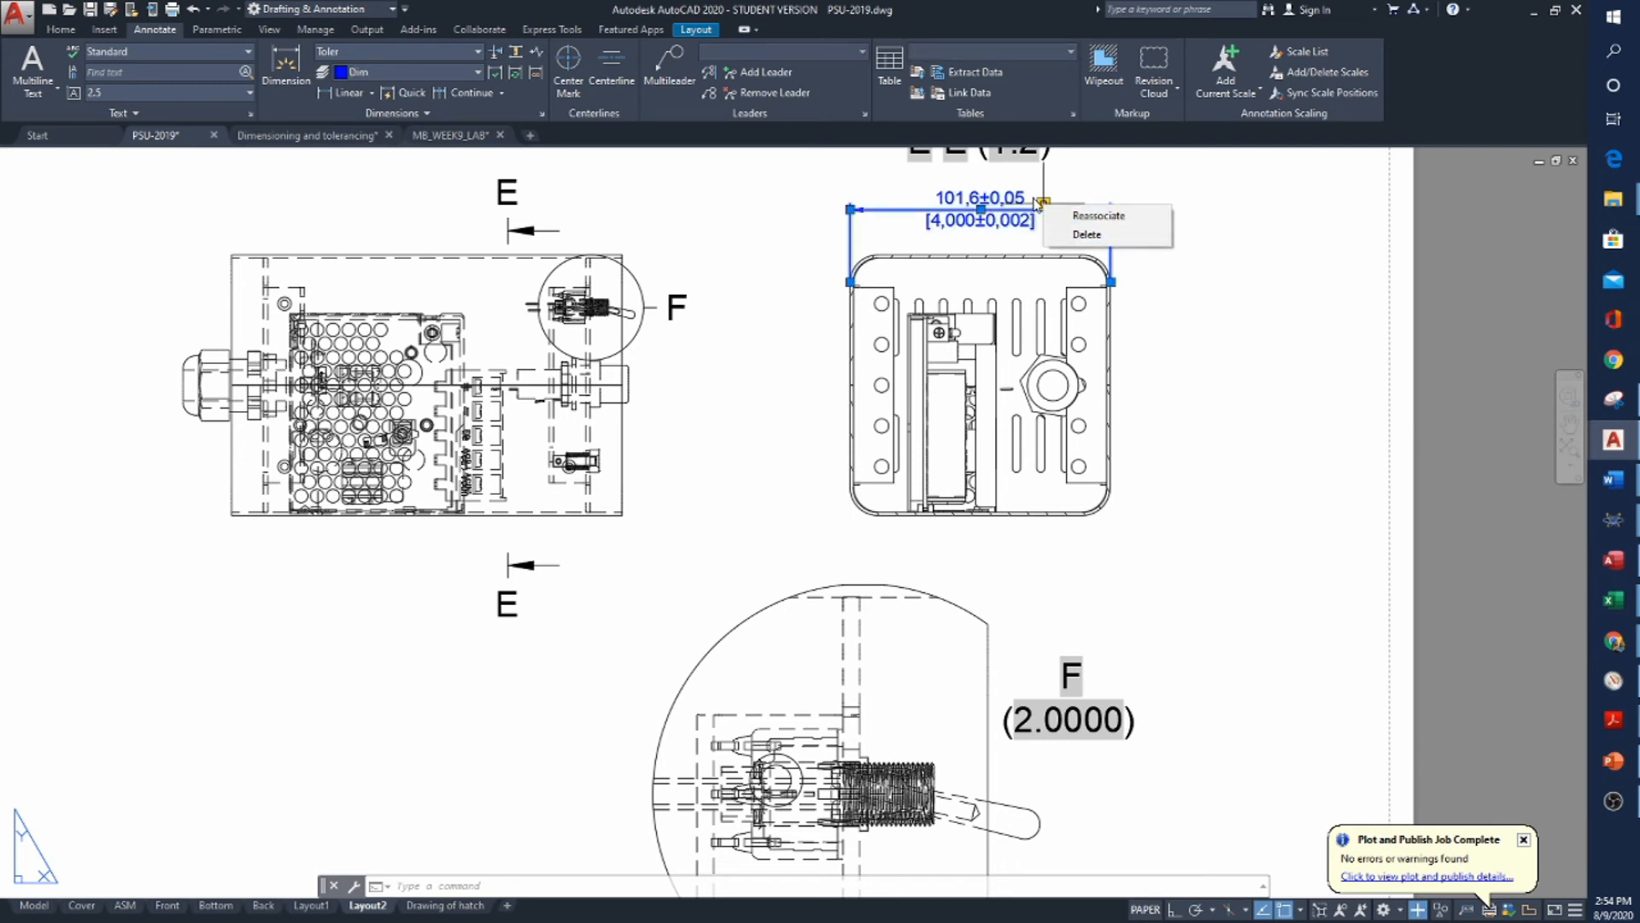
pyautogui.click(1100, 216)
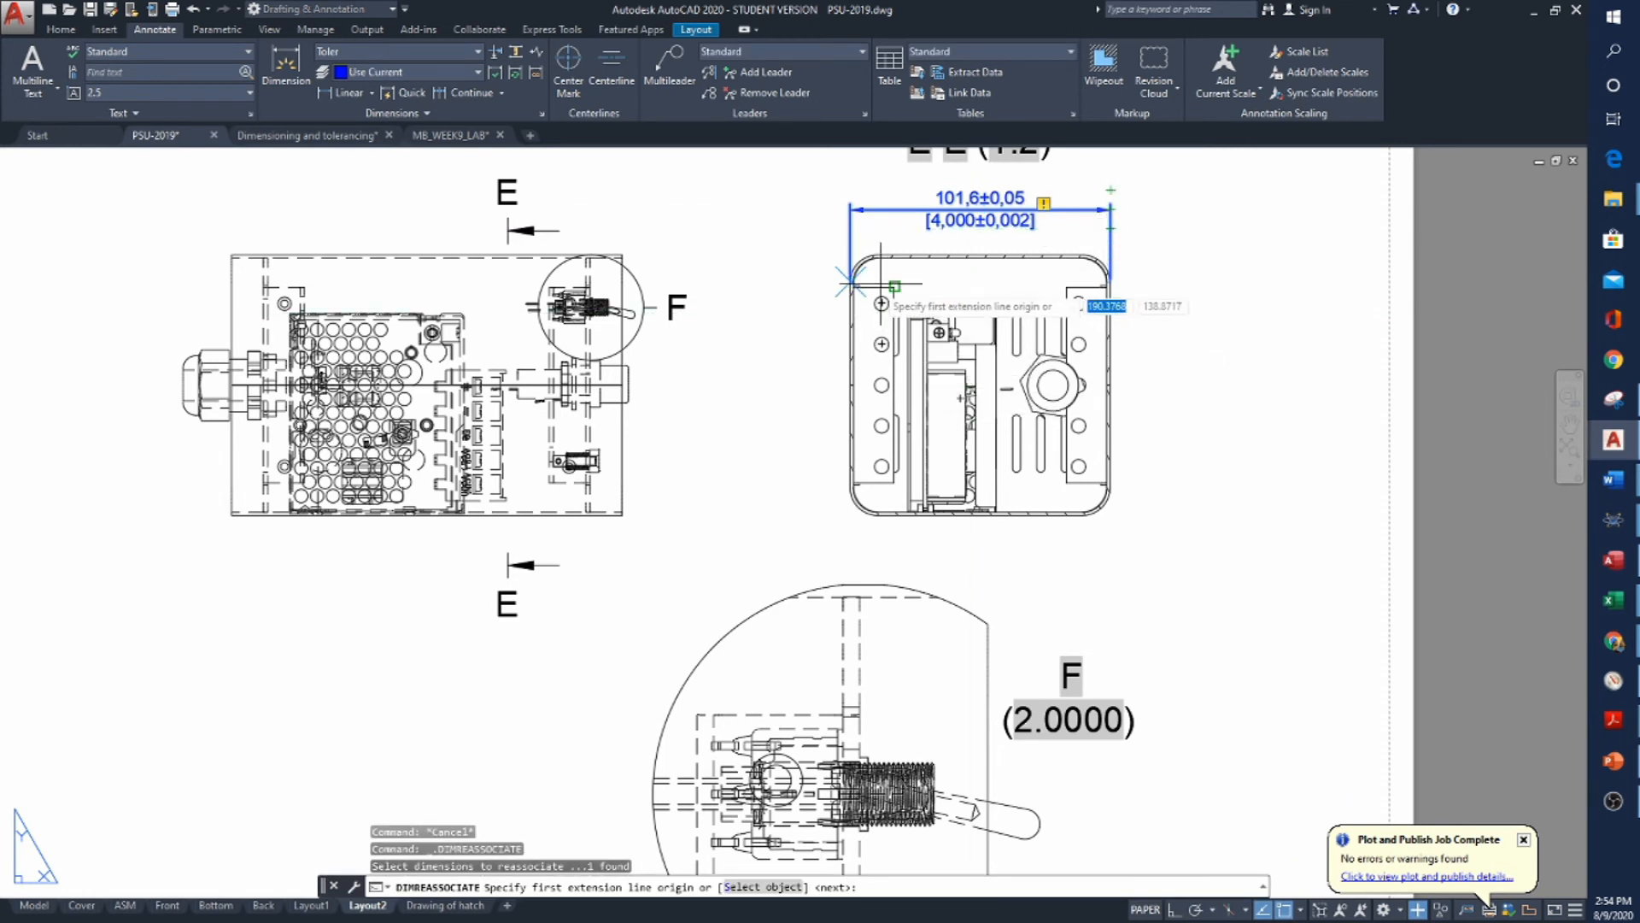
pyautogui.scroll(3, 880, 278)
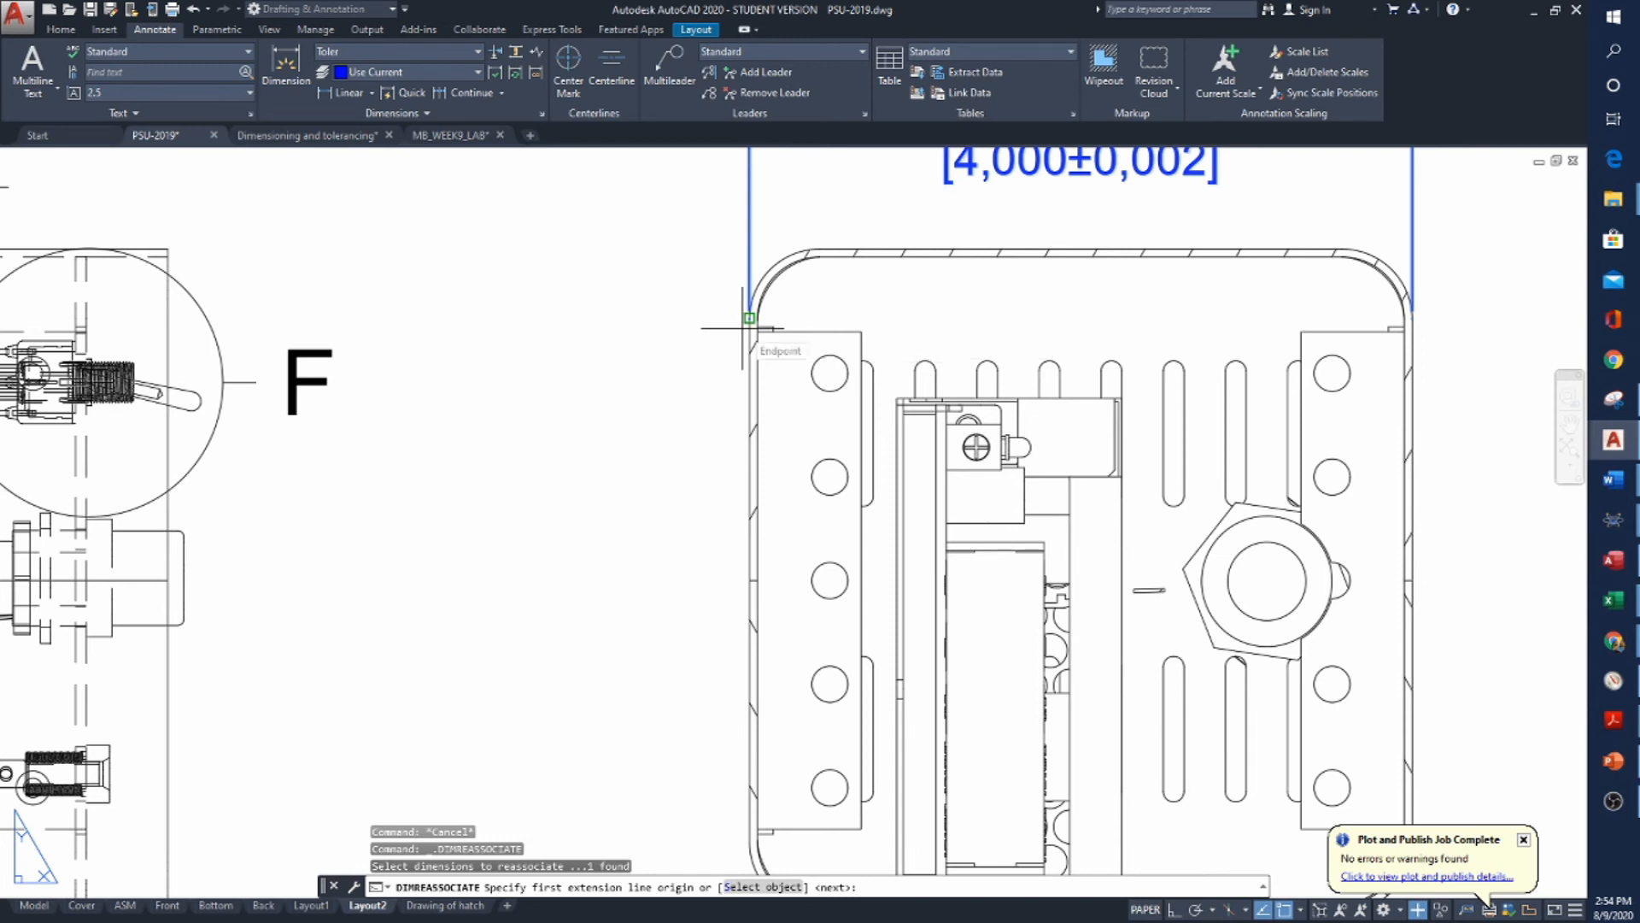
pyautogui.click(742, 327)
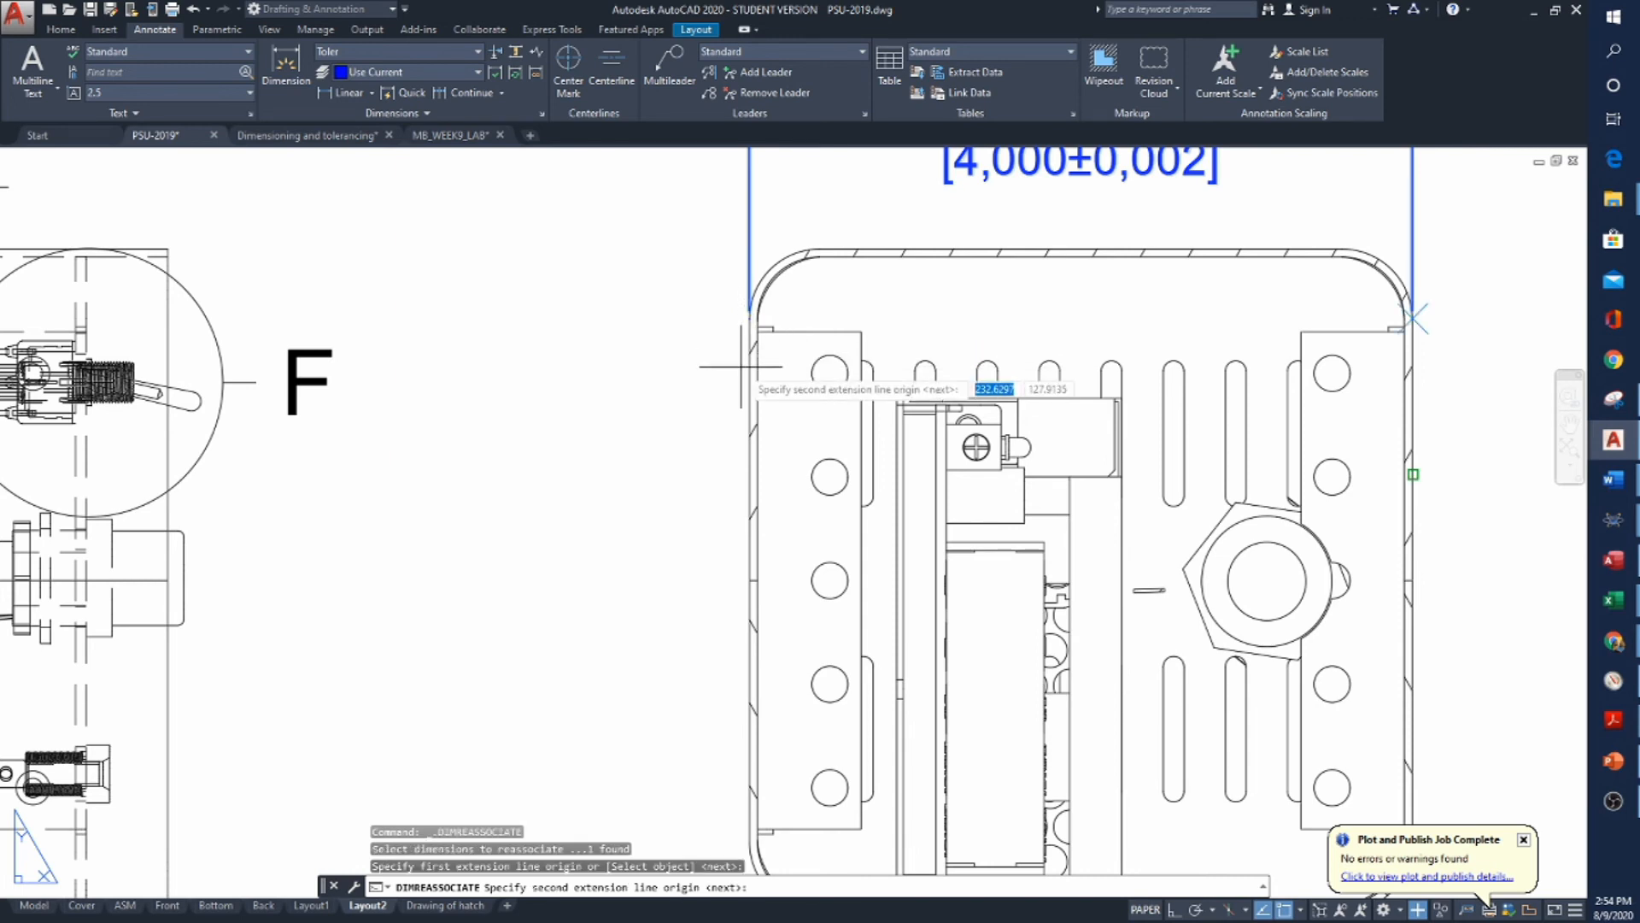
pyautogui.scroll(-2, 745, 366)
pyautogui.scroll(4, 1173, 387)
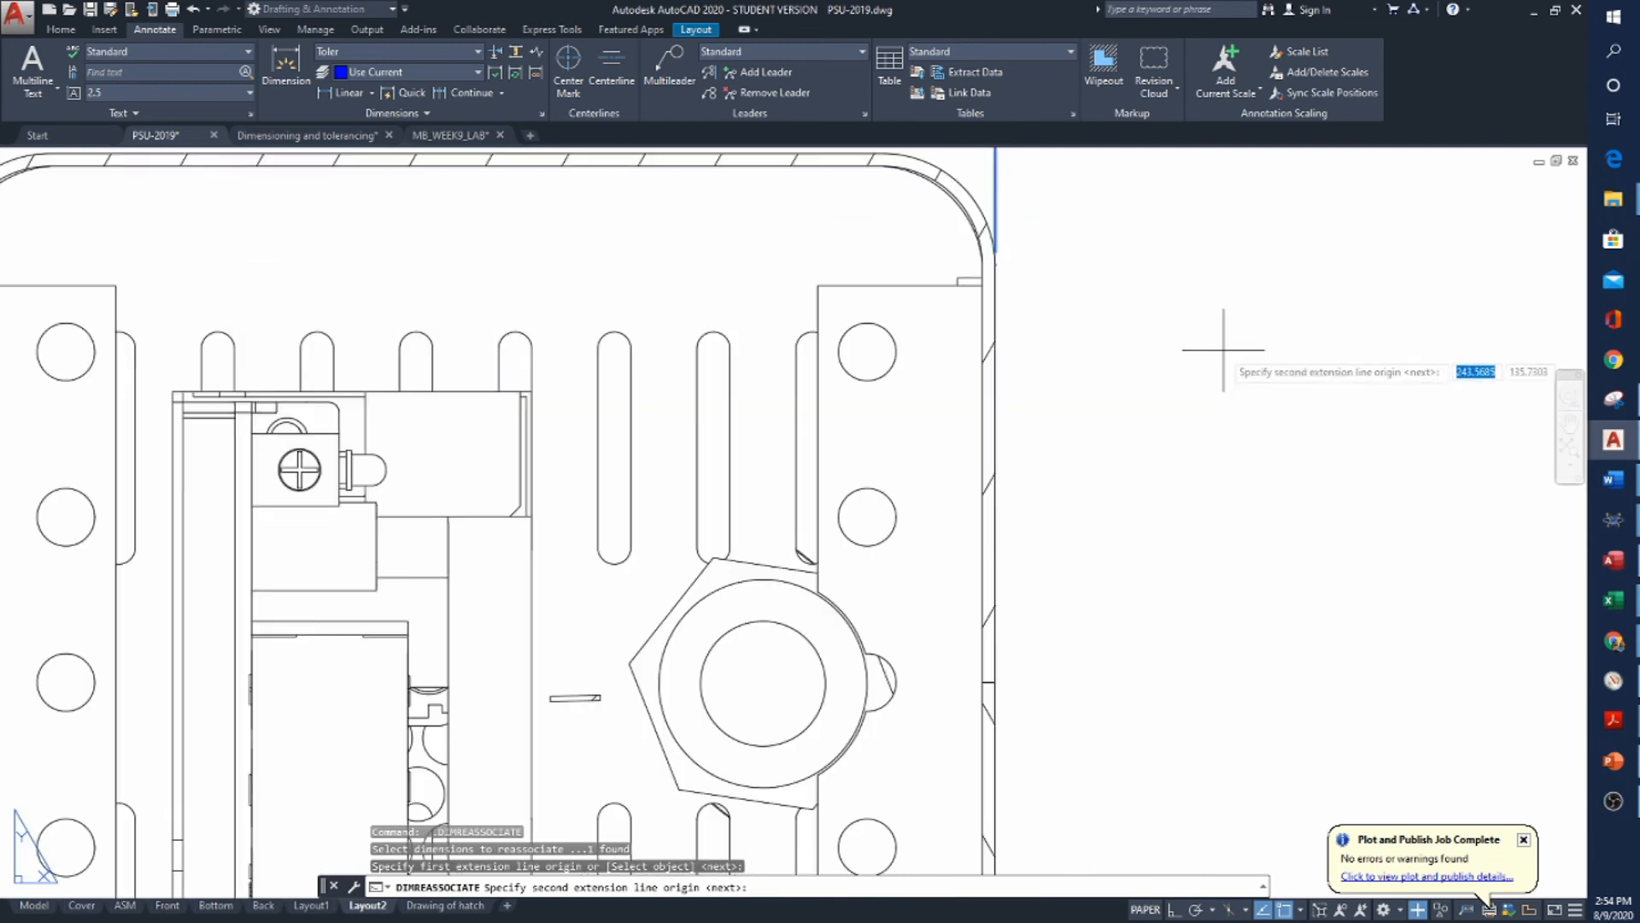
pyautogui.click(995, 265)
pyautogui.scroll(-5, 996, 265)
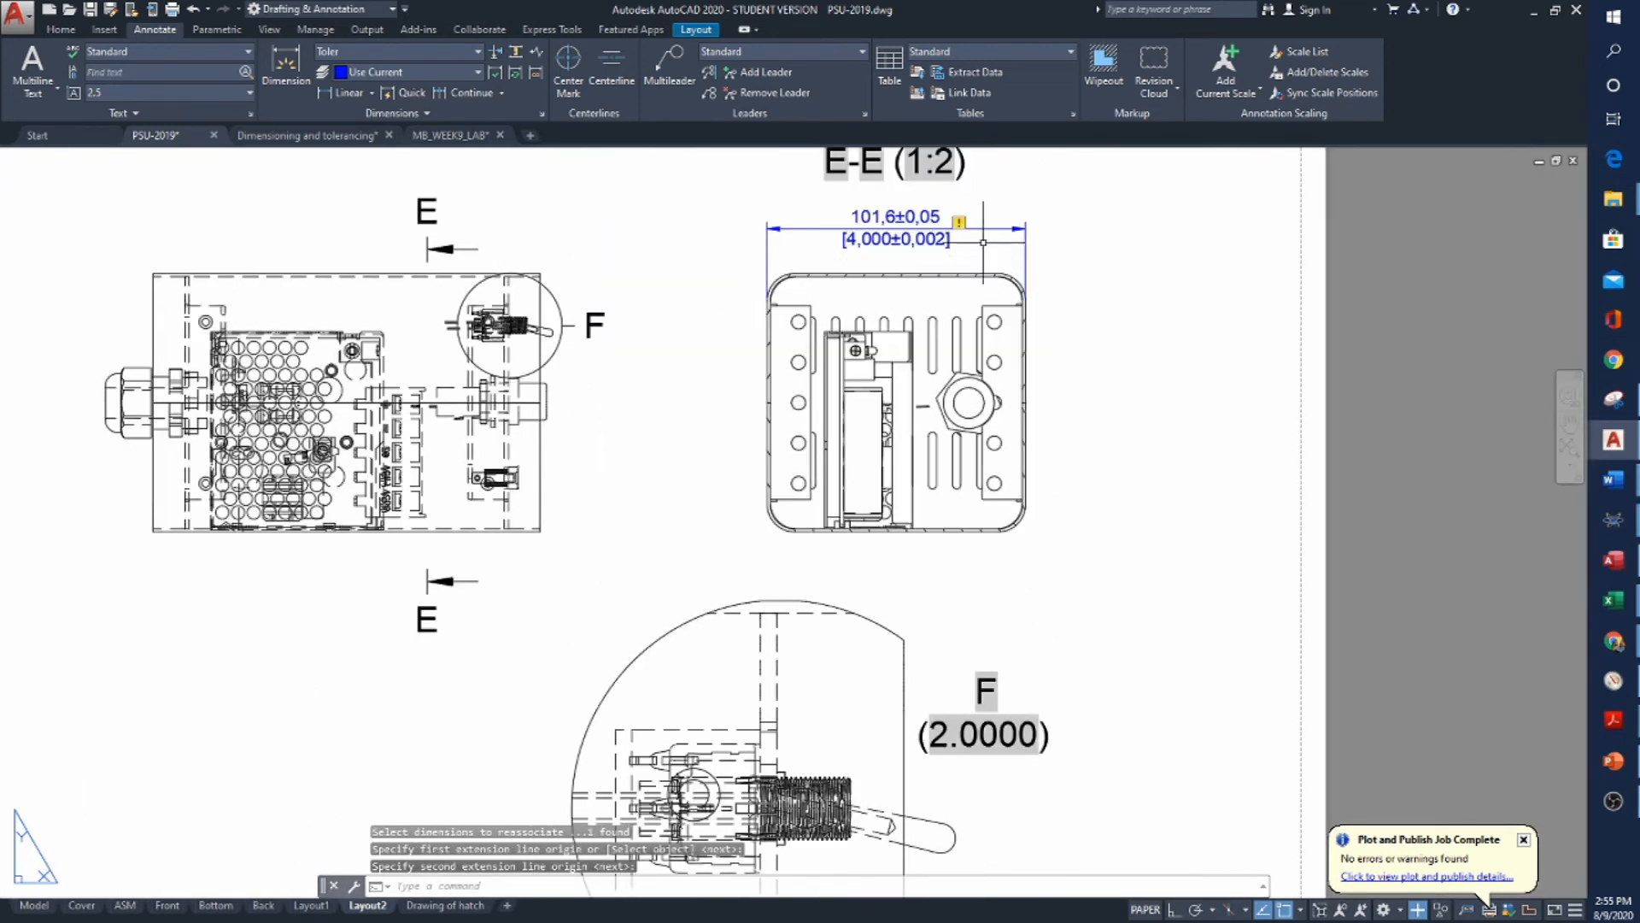
pyautogui.scroll(2, 984, 242)
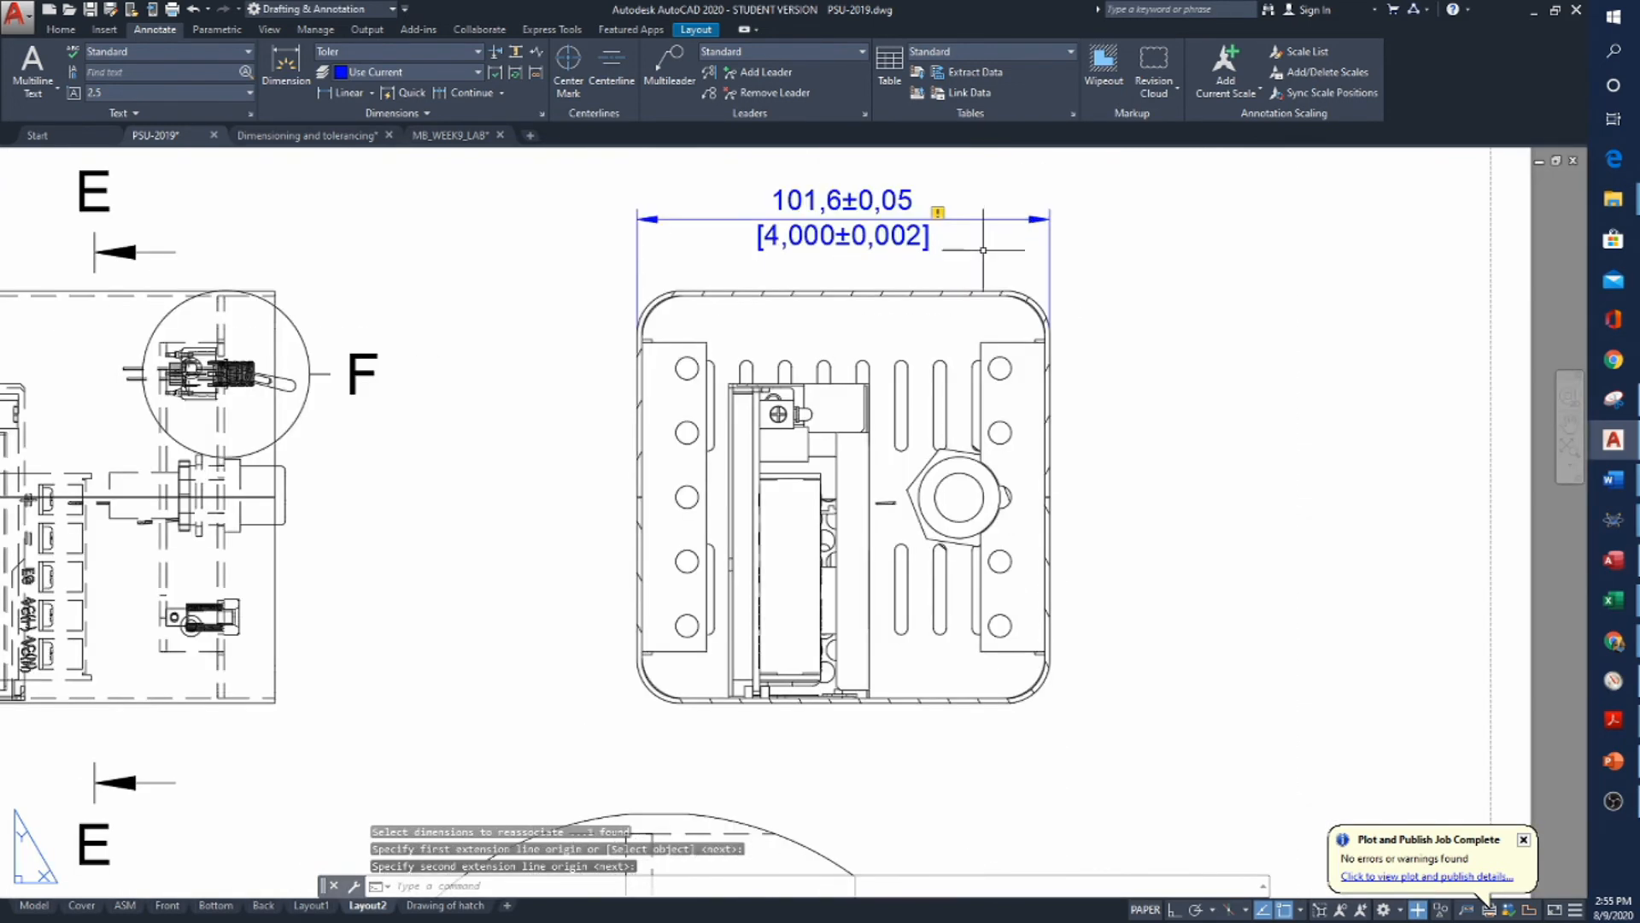
# Reassociate the section view's width dimension with the two upper corners of the enclosure in the base view
pyautogui.click(938, 211)
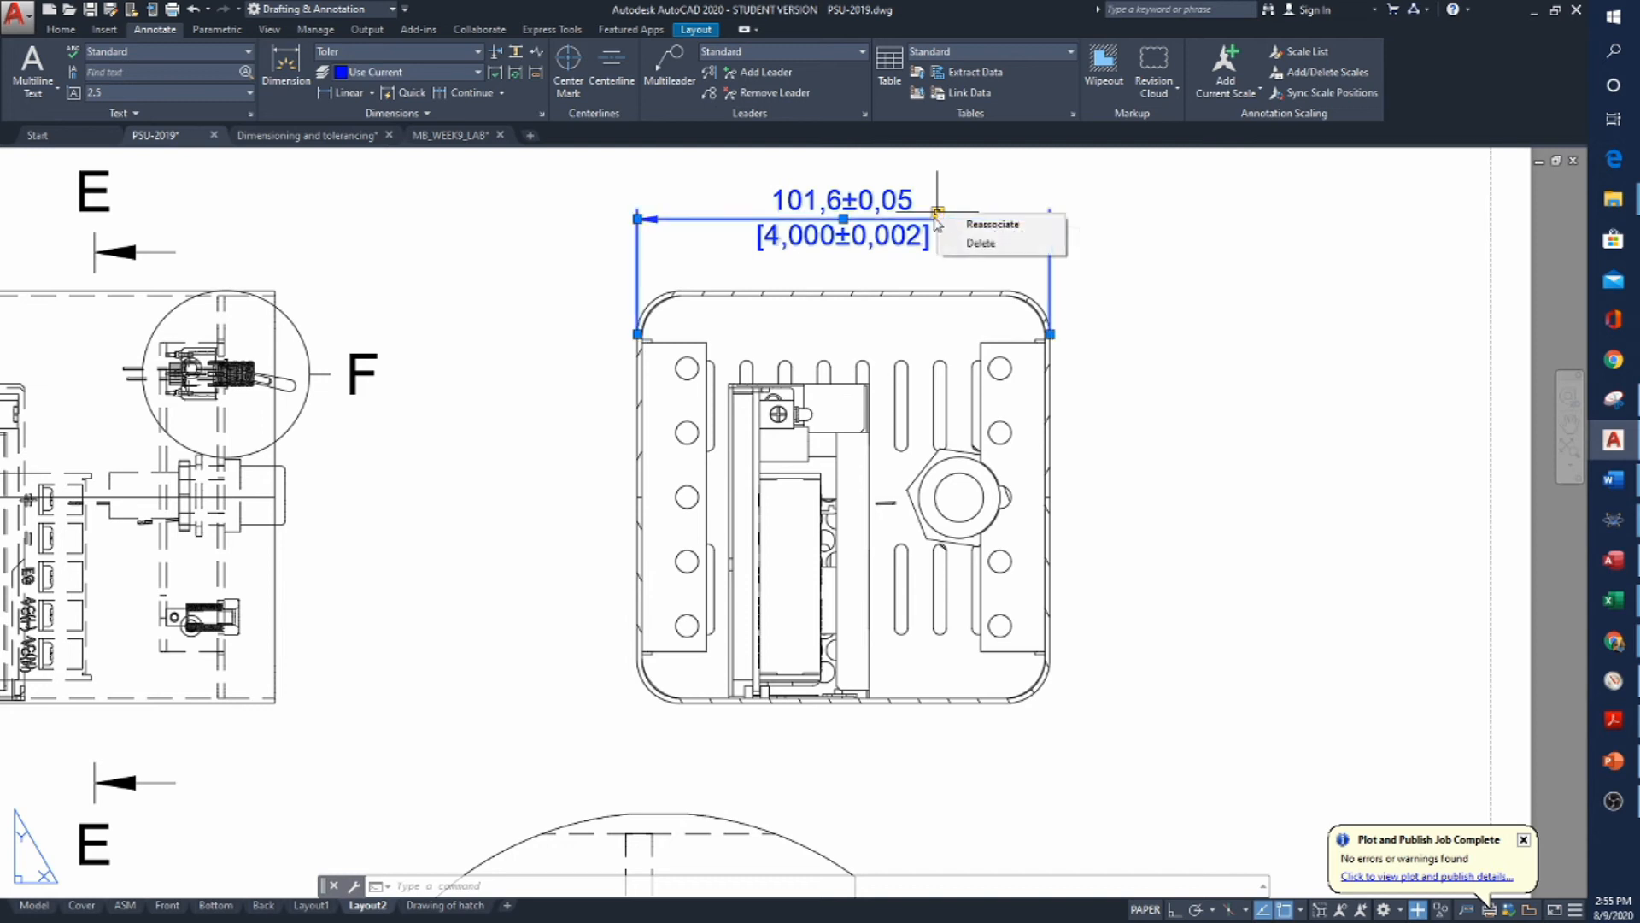
pyautogui.click(992, 224)
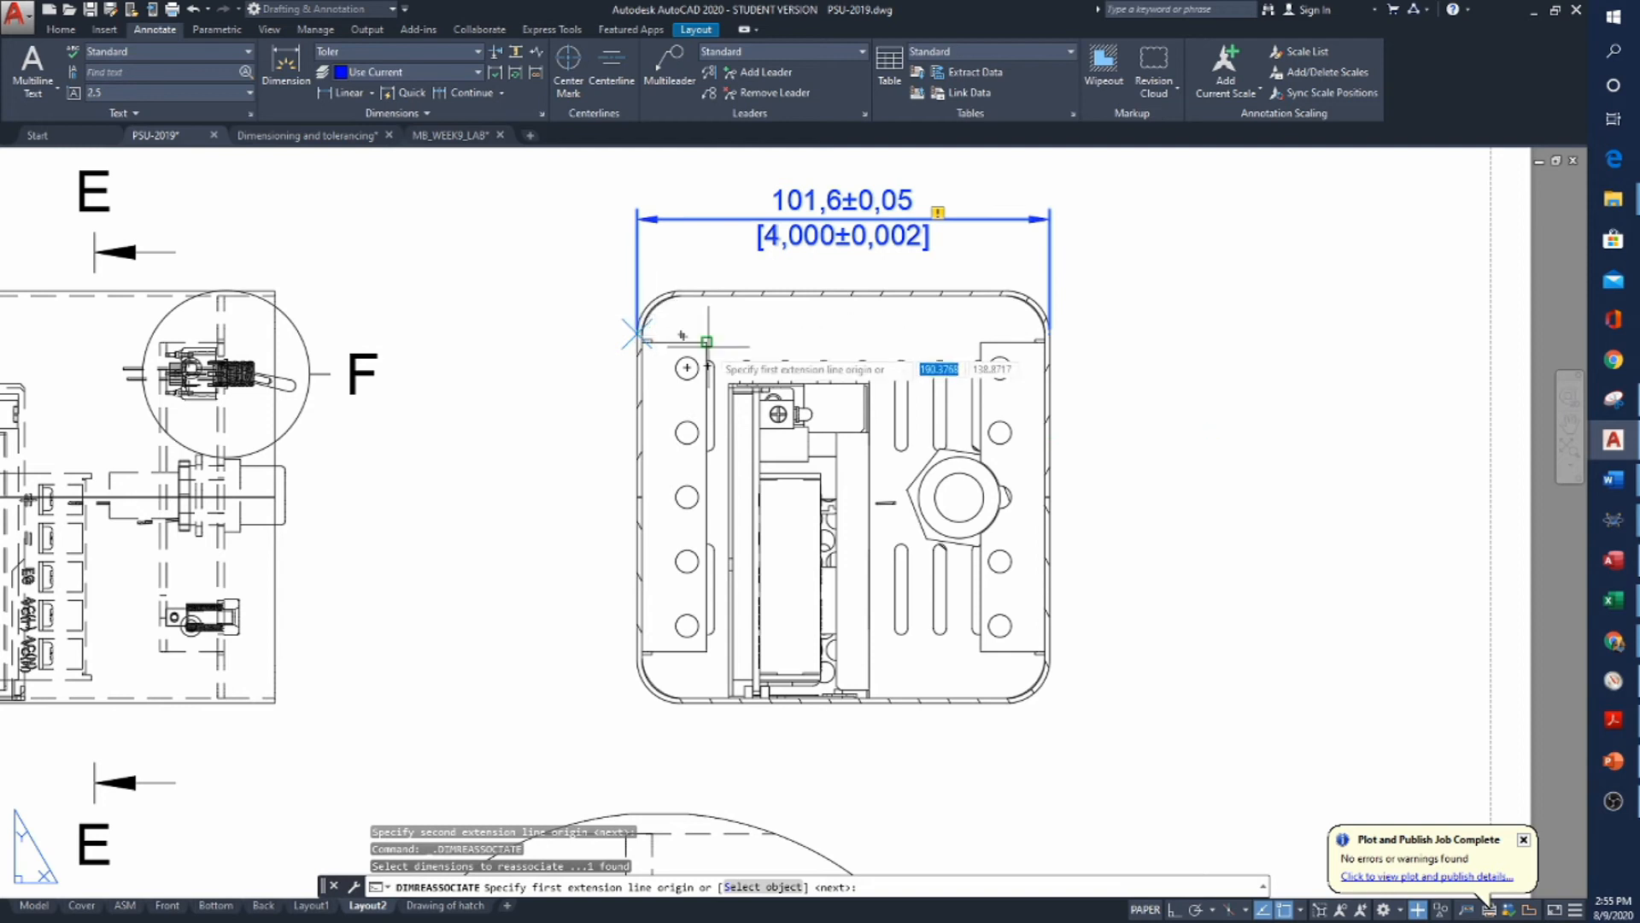
pyautogui.scroll(3, 639, 350)
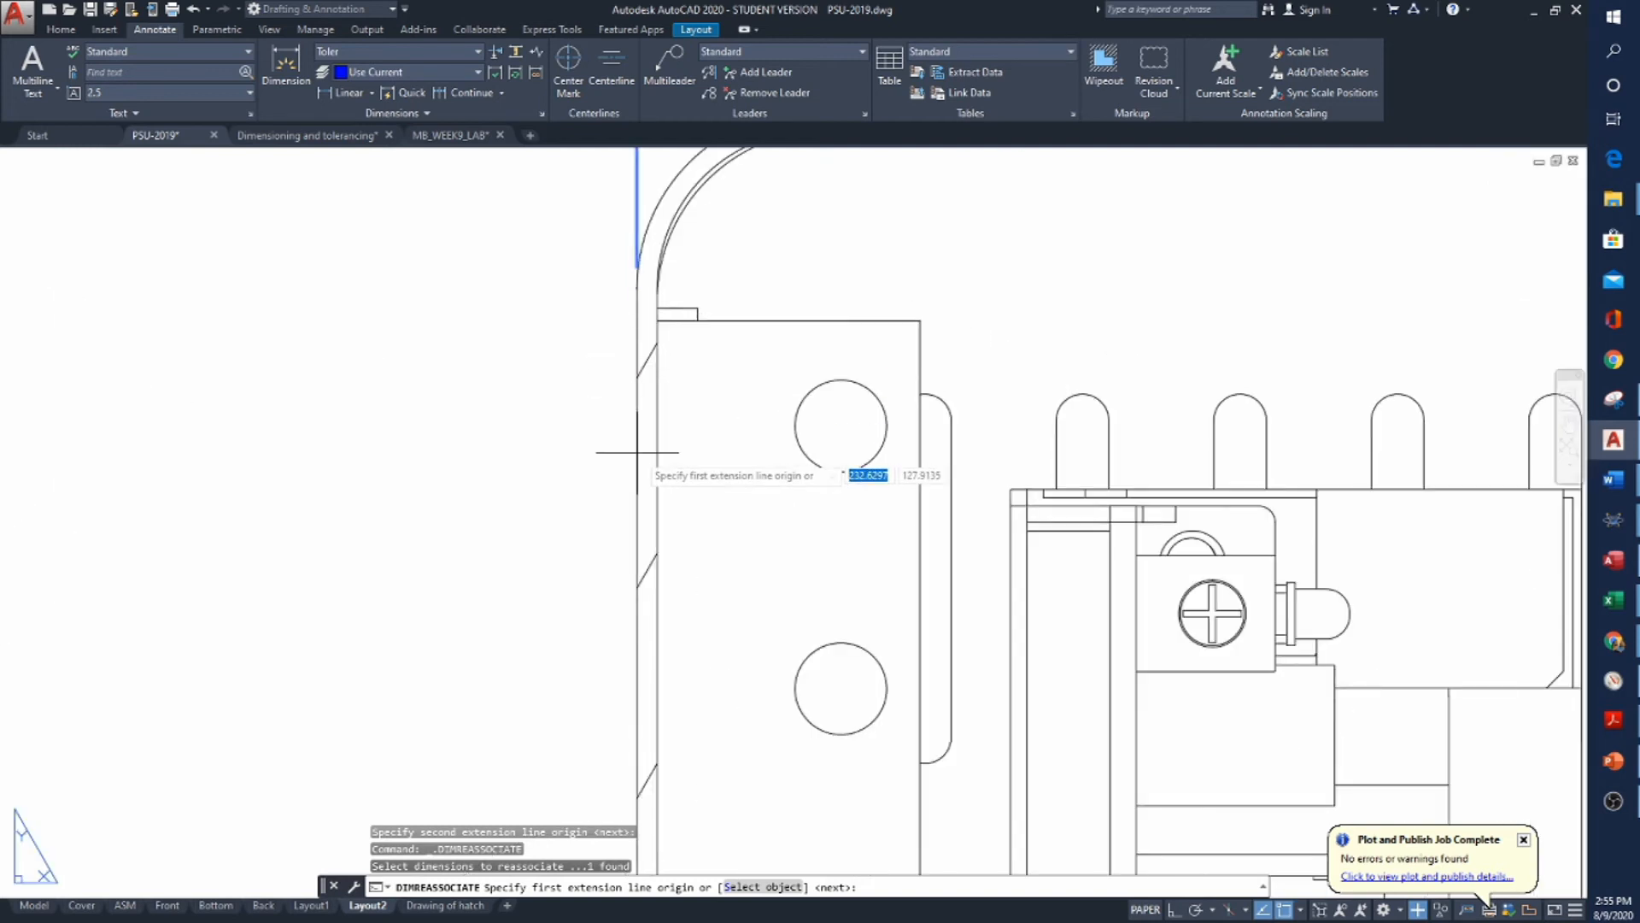
pyautogui.scroll(-5, 639, 449)
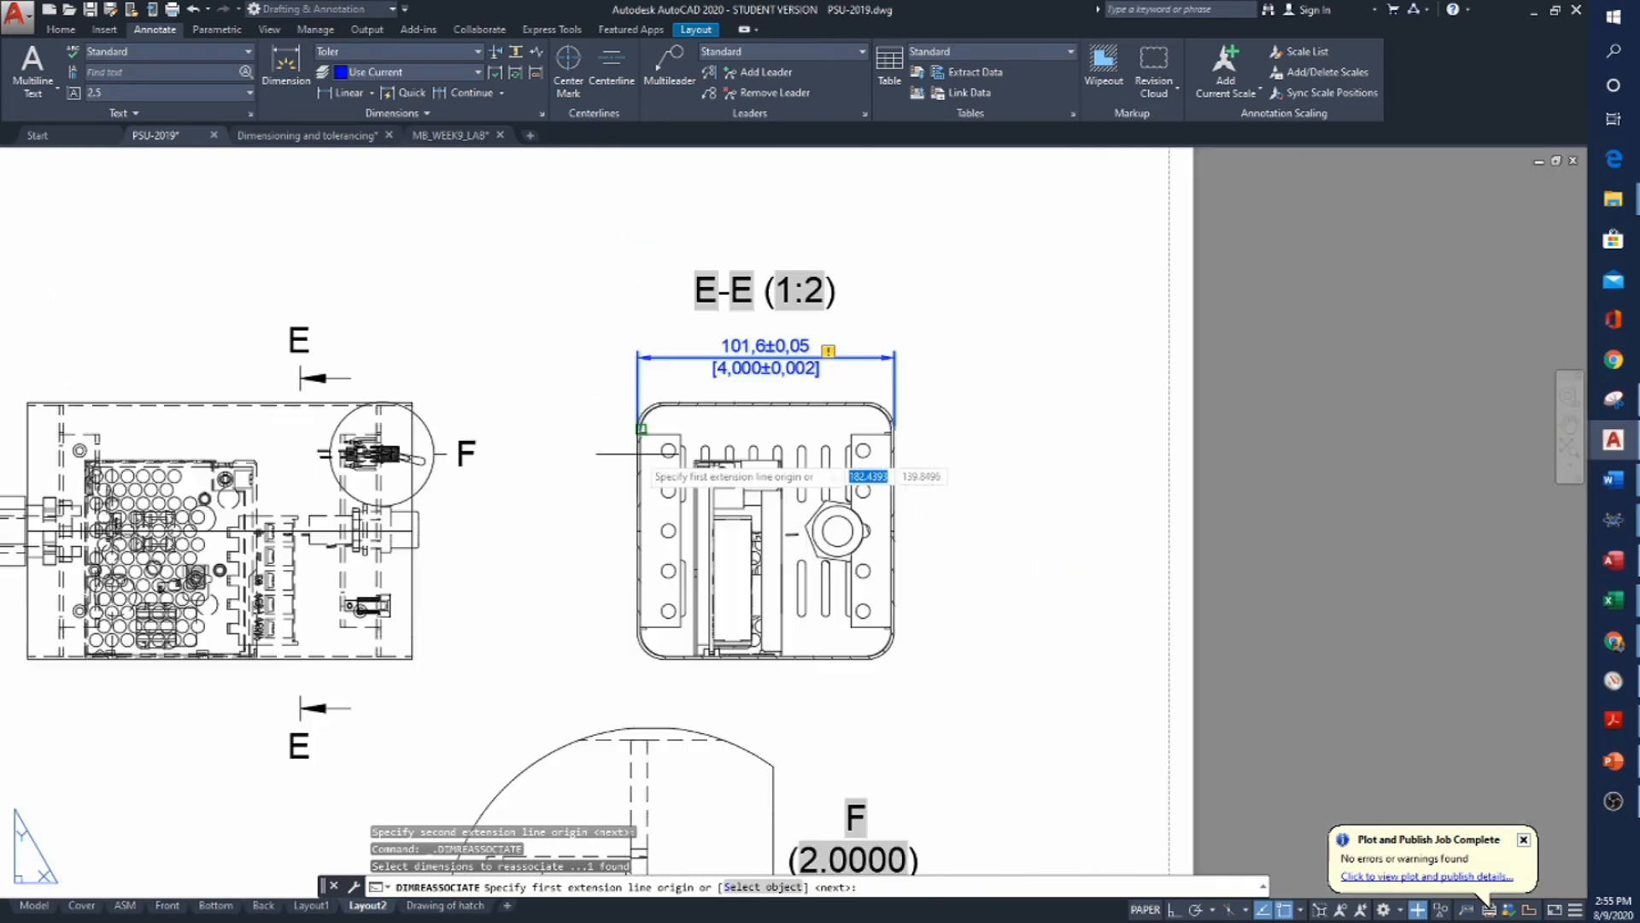
pyautogui.keyDown('shift'); pyautogui.rightClick(638, 530); pyautogui.keyUp('shift')
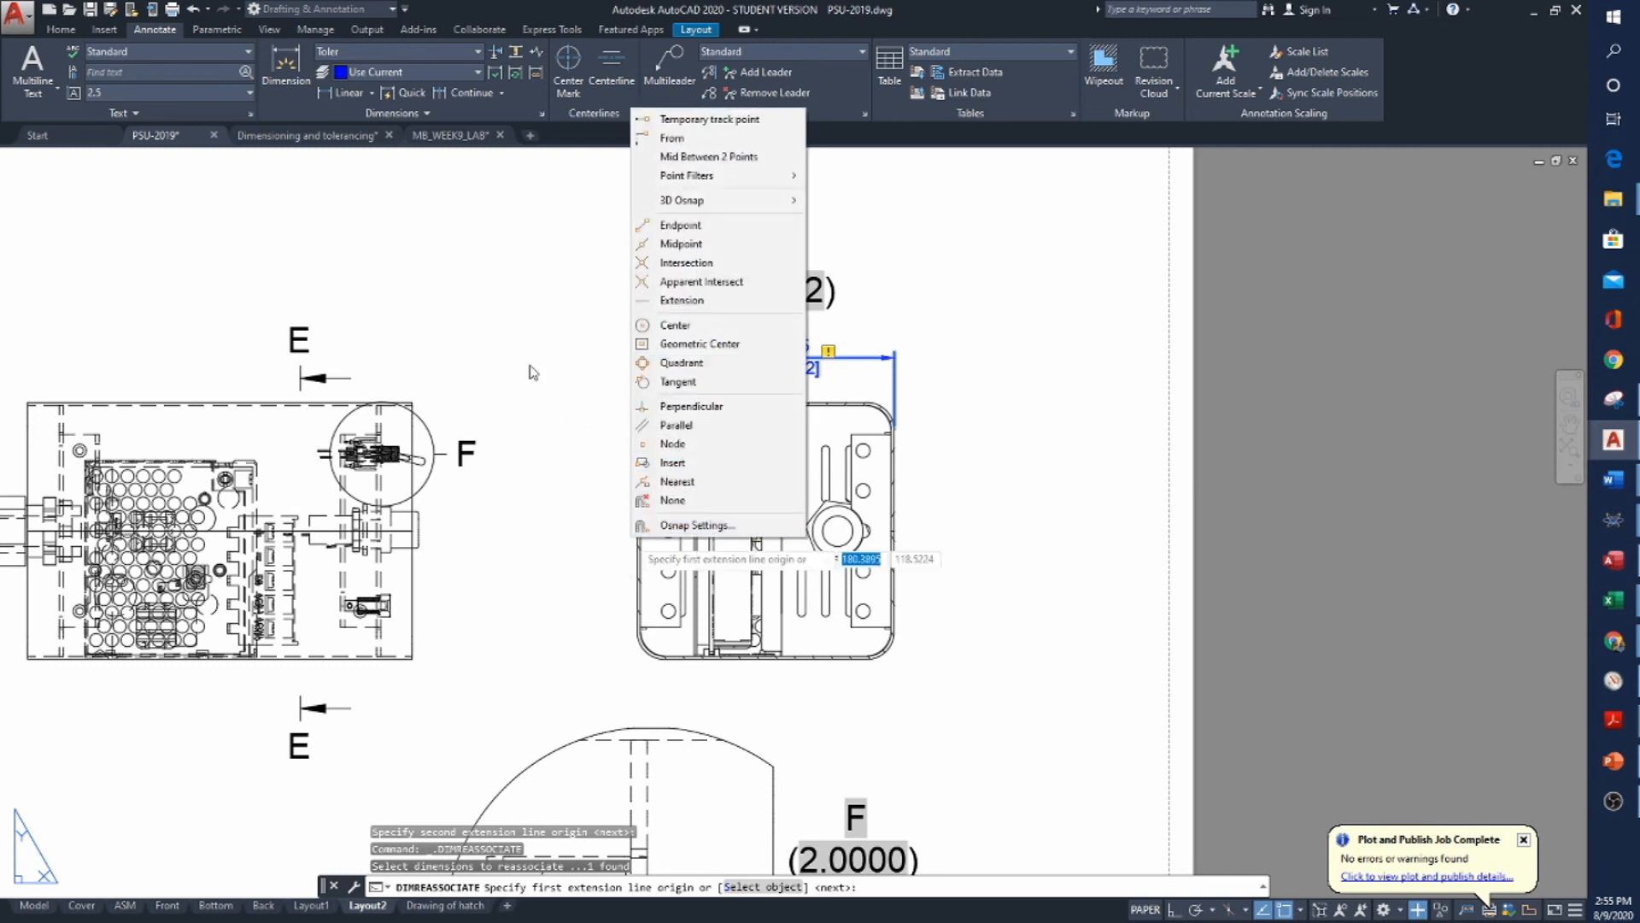
pyautogui.click(660, 340)
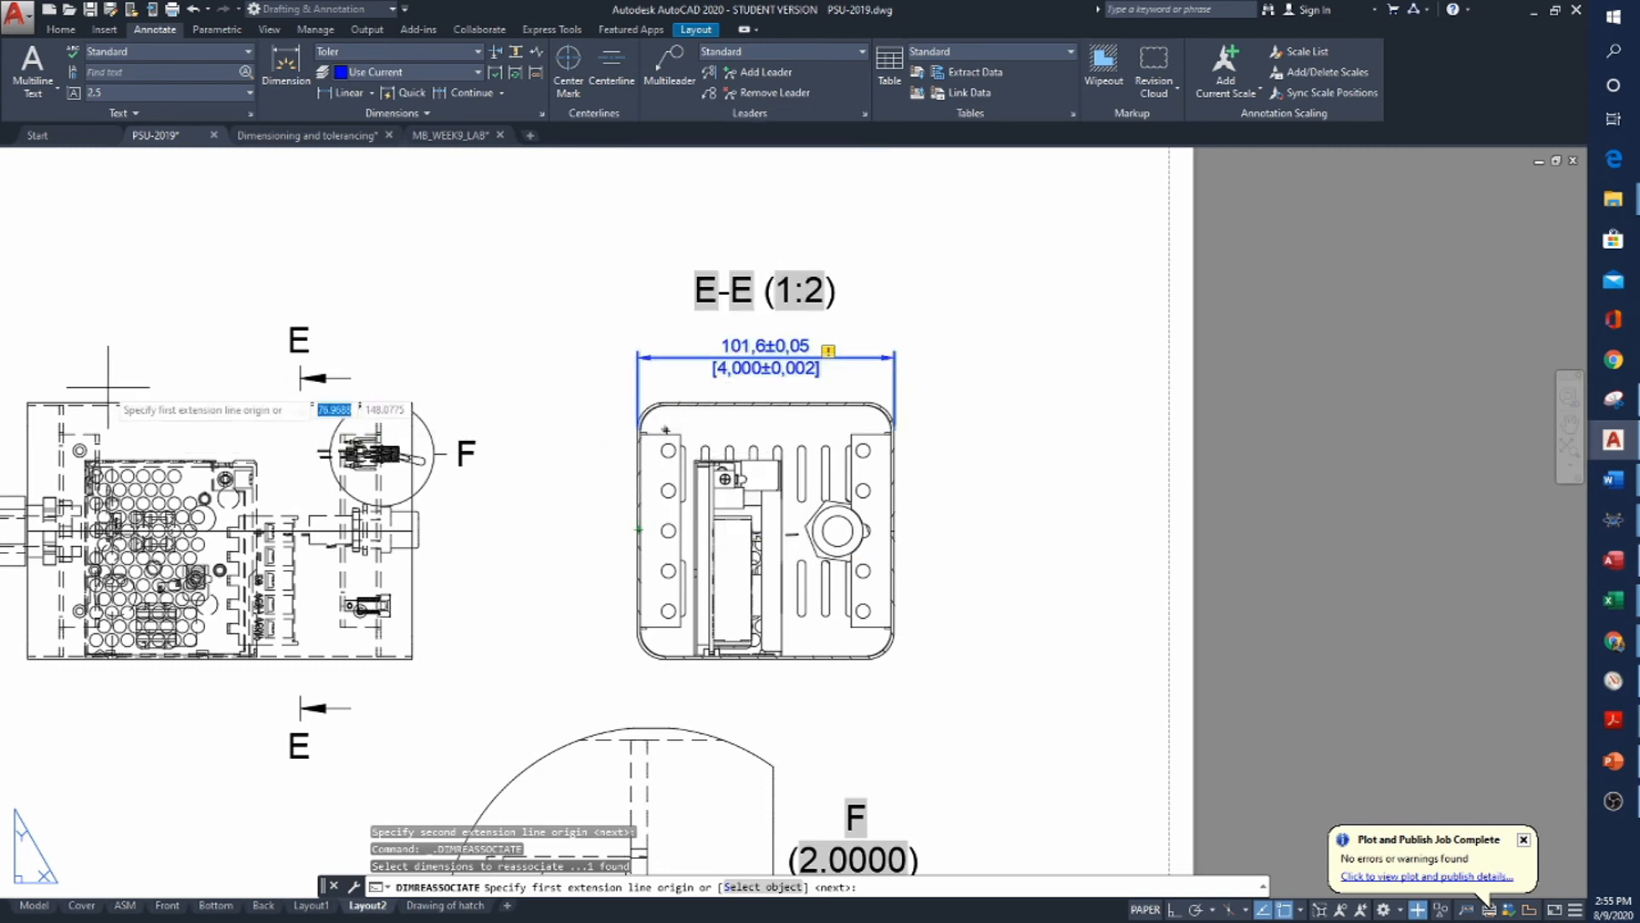
pyautogui.click(28, 402)
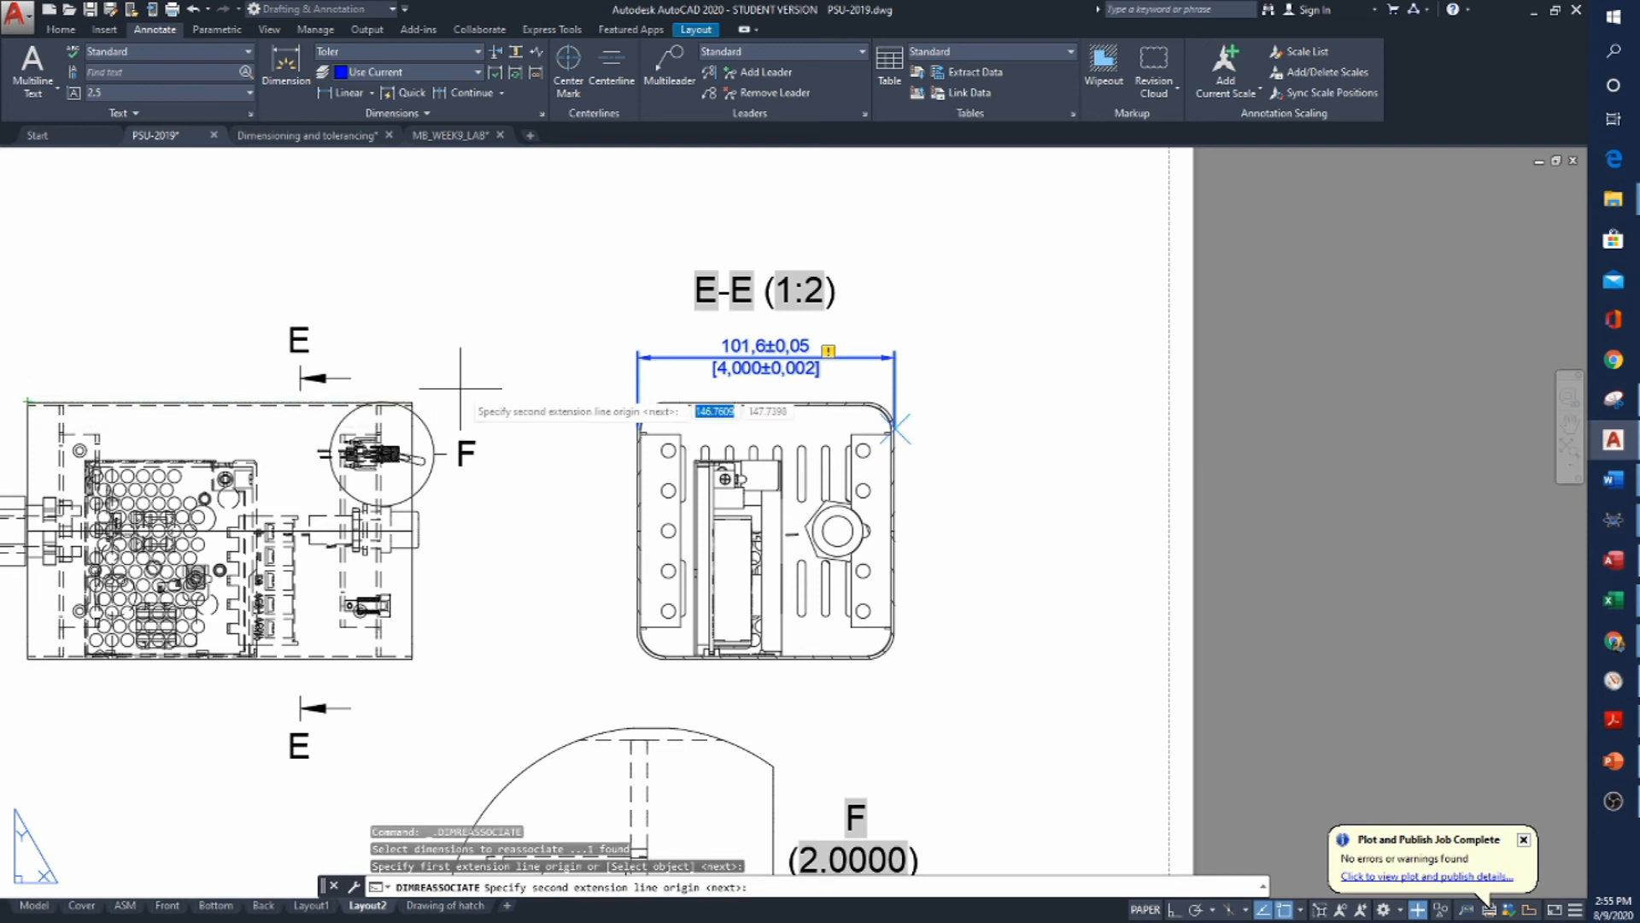
pyautogui.click(413, 402)
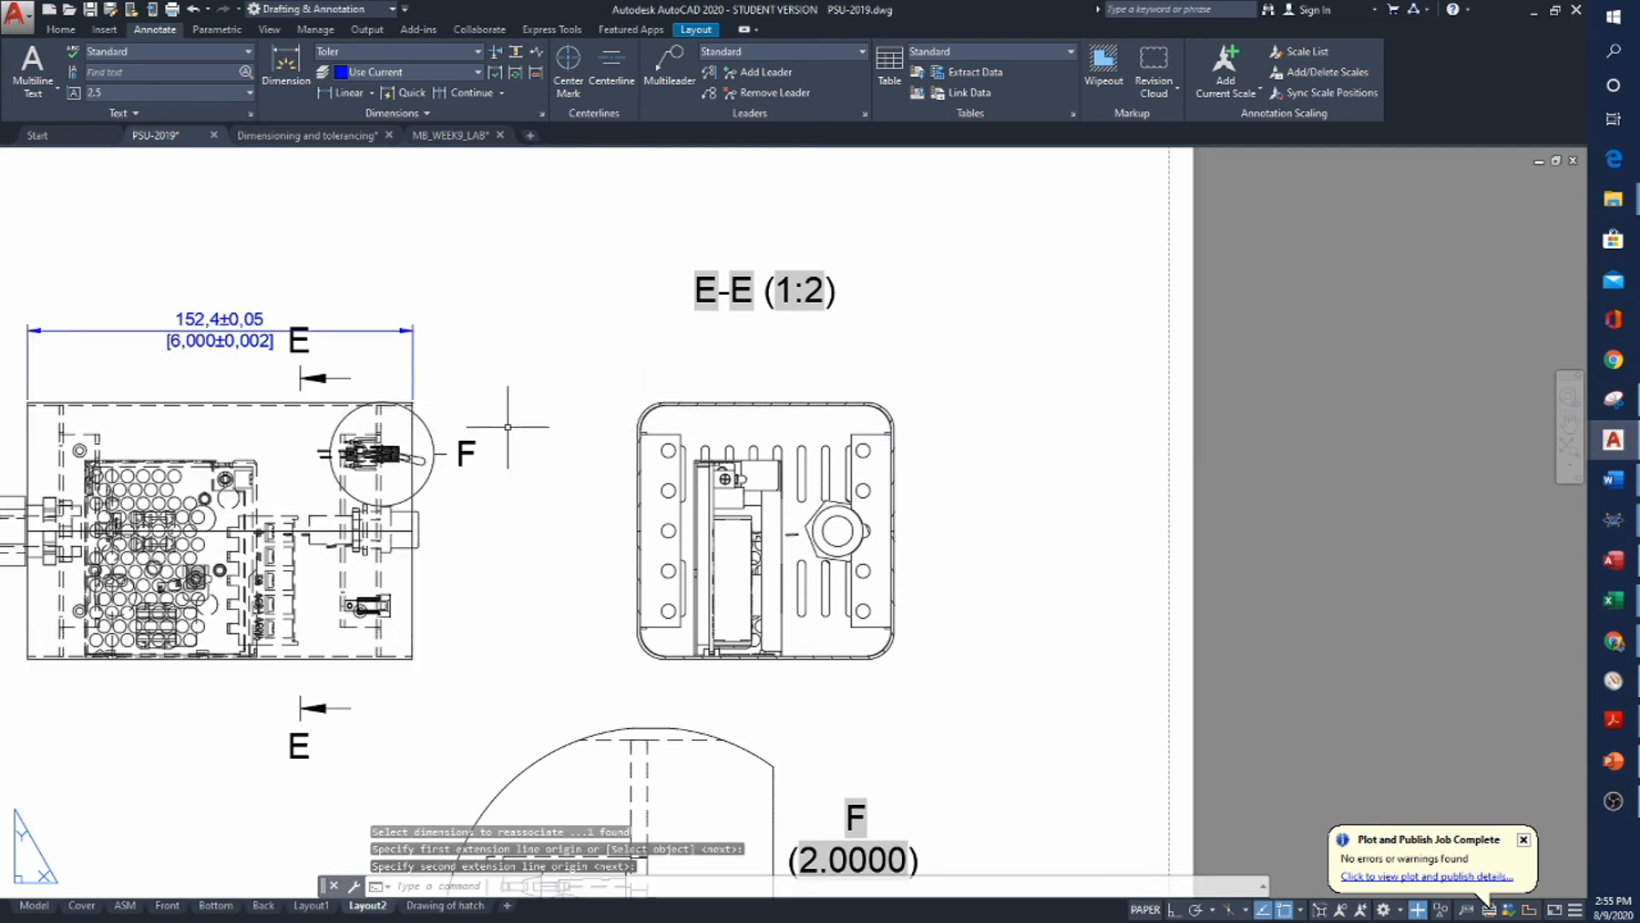
# Move the base view's overall length dimension line higher so it sits clear above the E section label
pyautogui.moveTo(240, 444); pyautogui.dragTo(589, 420, button='middle')
pyautogui.press('Escape')
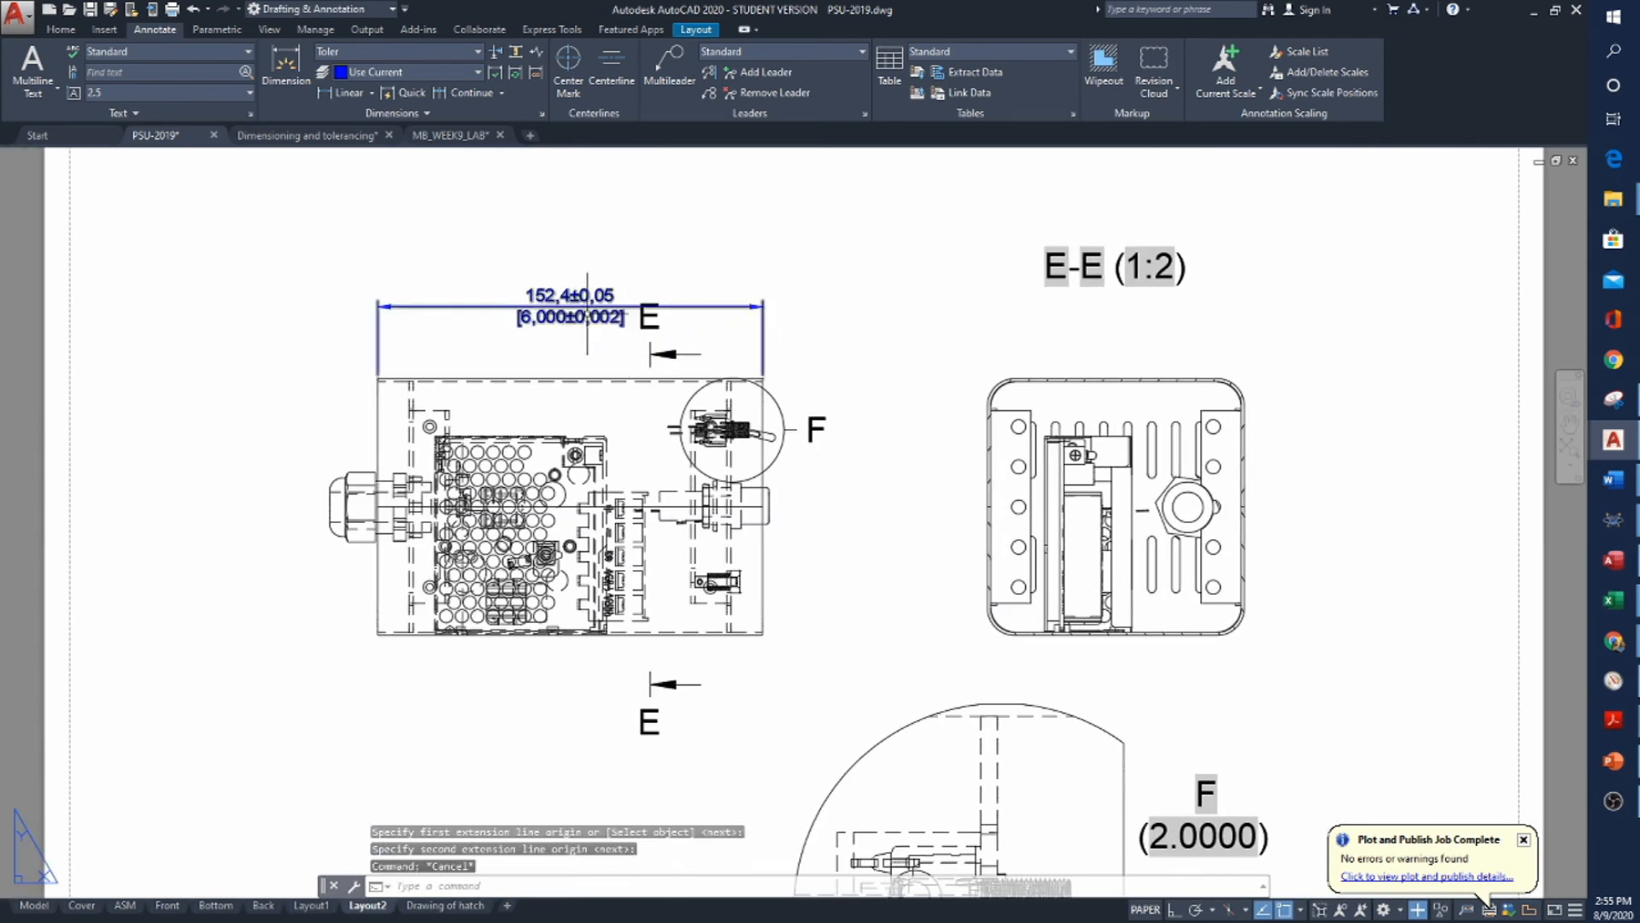
pyautogui.click(587, 311)
pyautogui.click(570, 305)
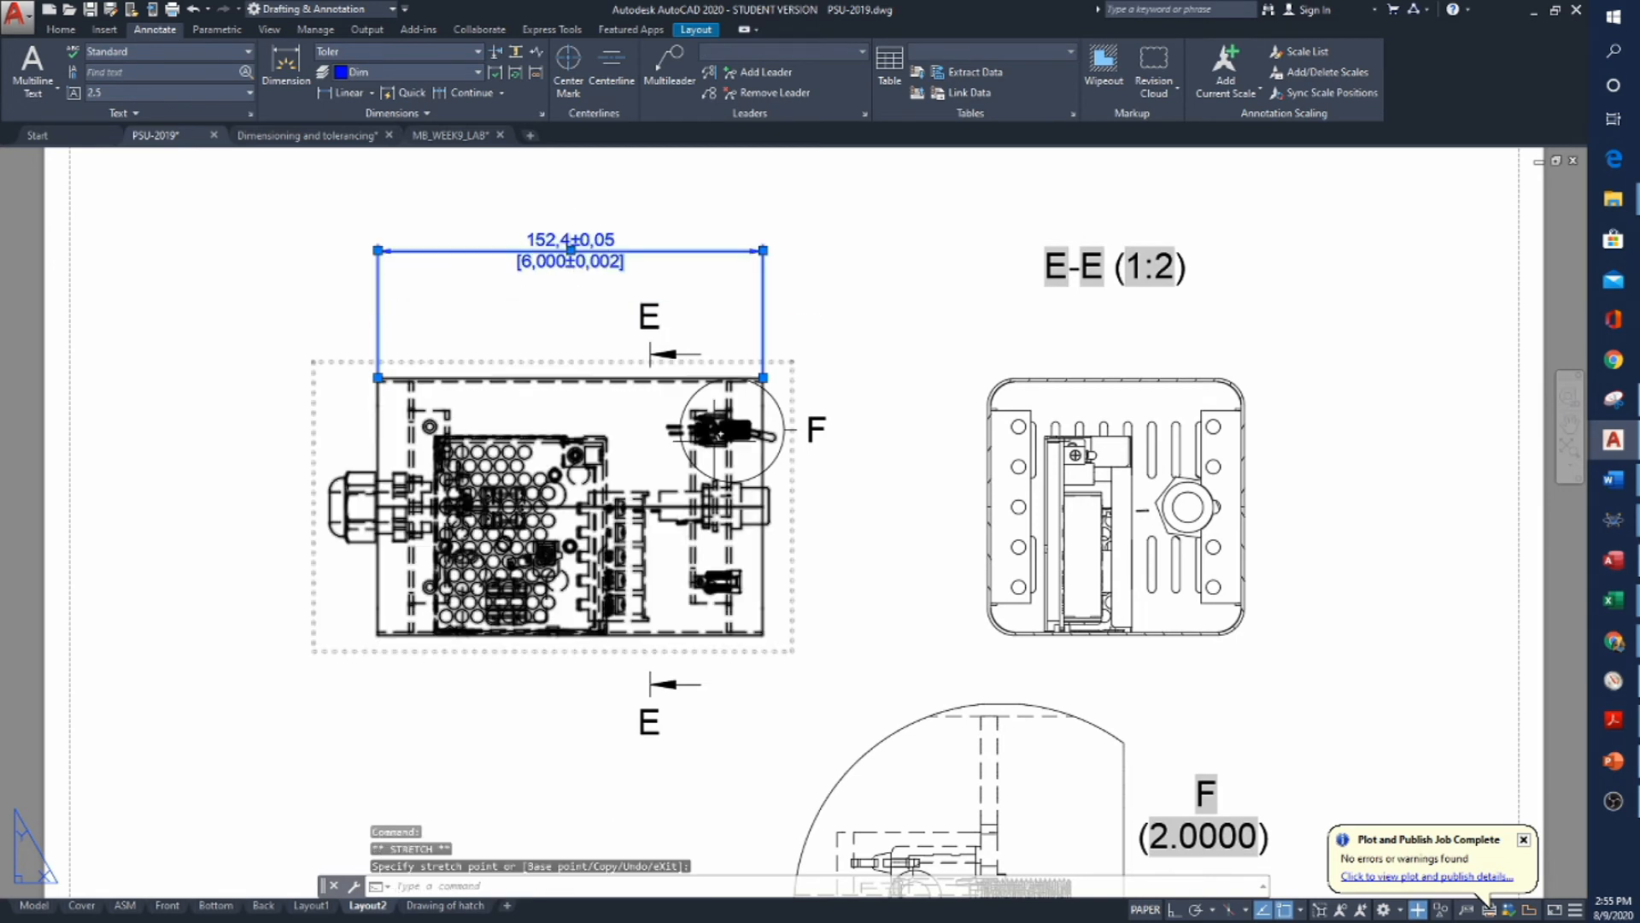
# Deselect the overall length dimension and review the complete sheet with its base, section and detail views
pyautogui.press('Escape')
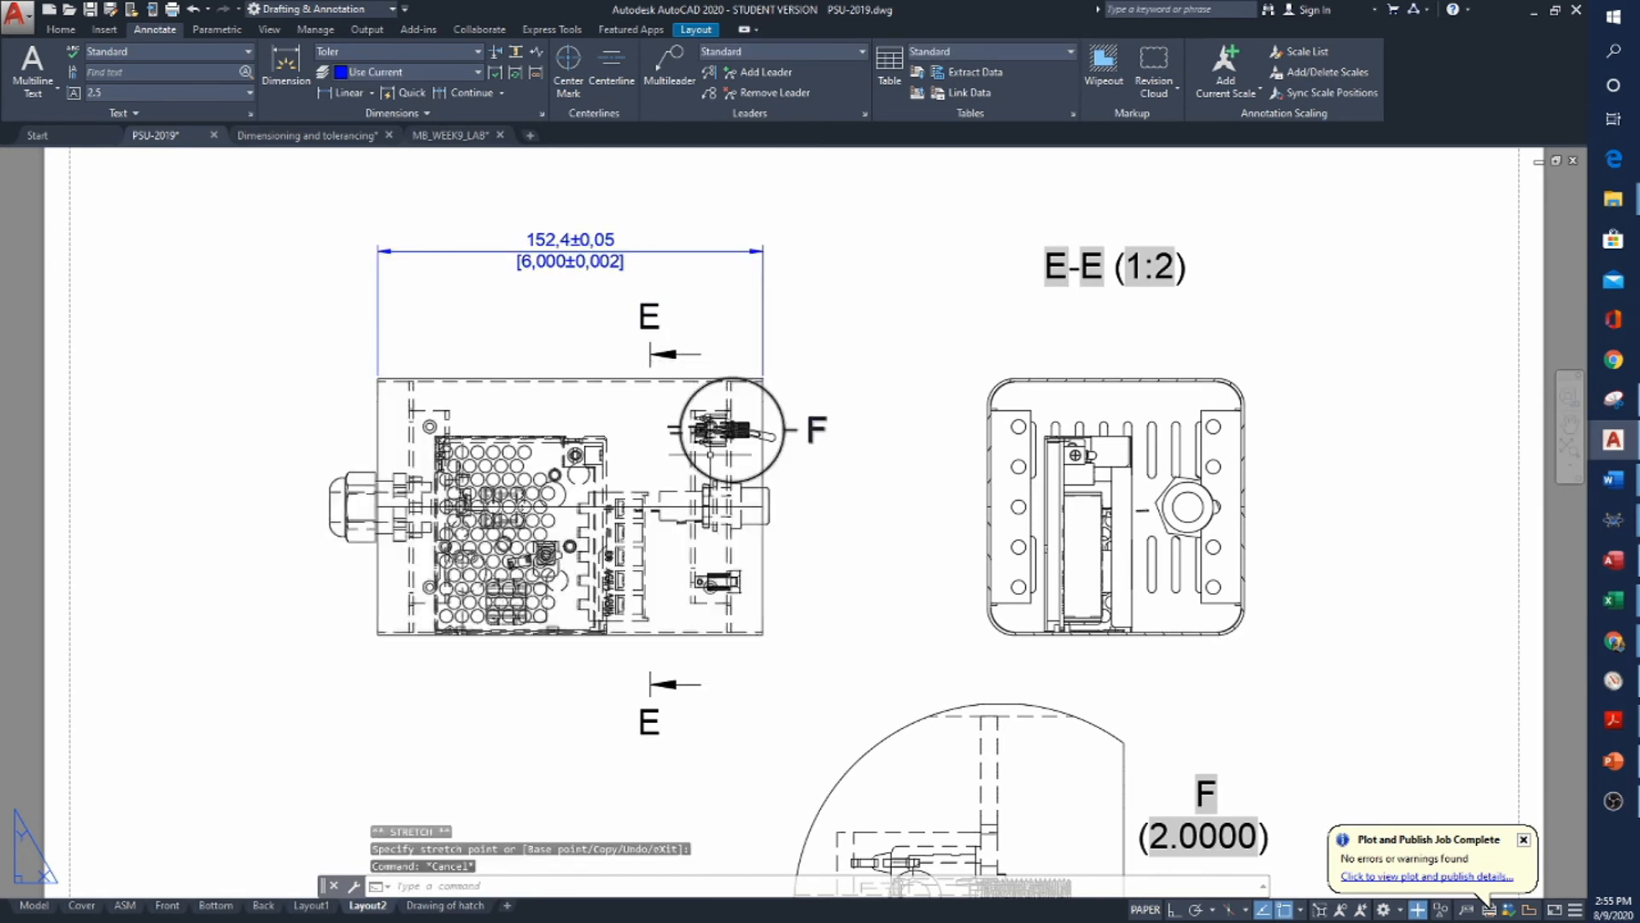
pyautogui.moveTo(811, 567); pyautogui.dragTo(781, 495, button='middle')
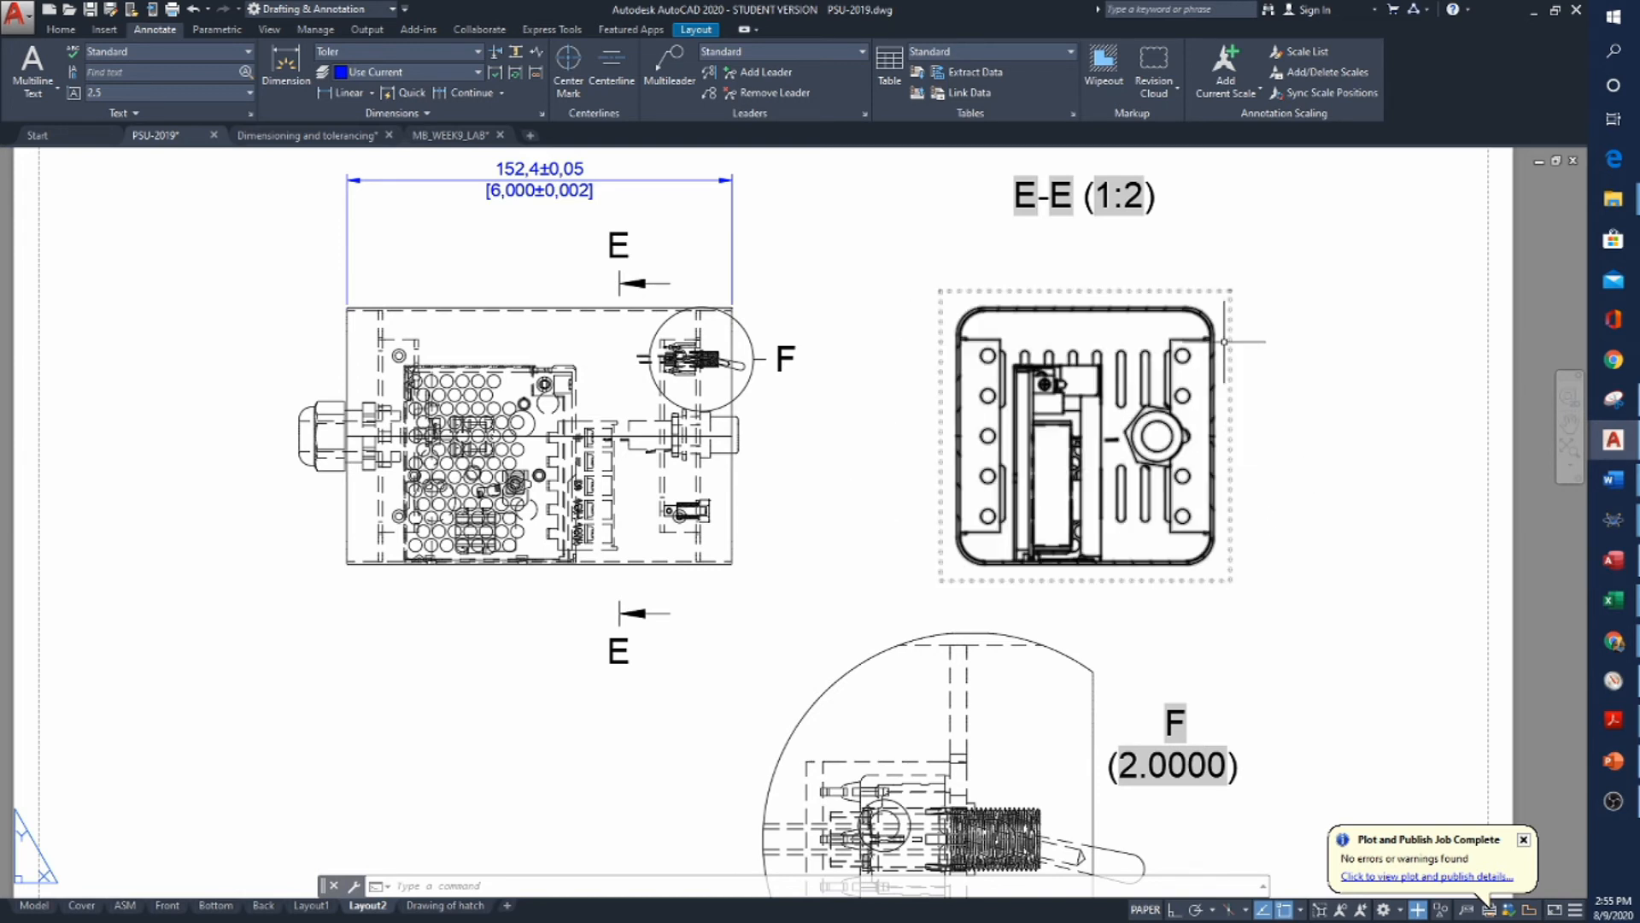
pyautogui.scroll(-2, 1139, 461)
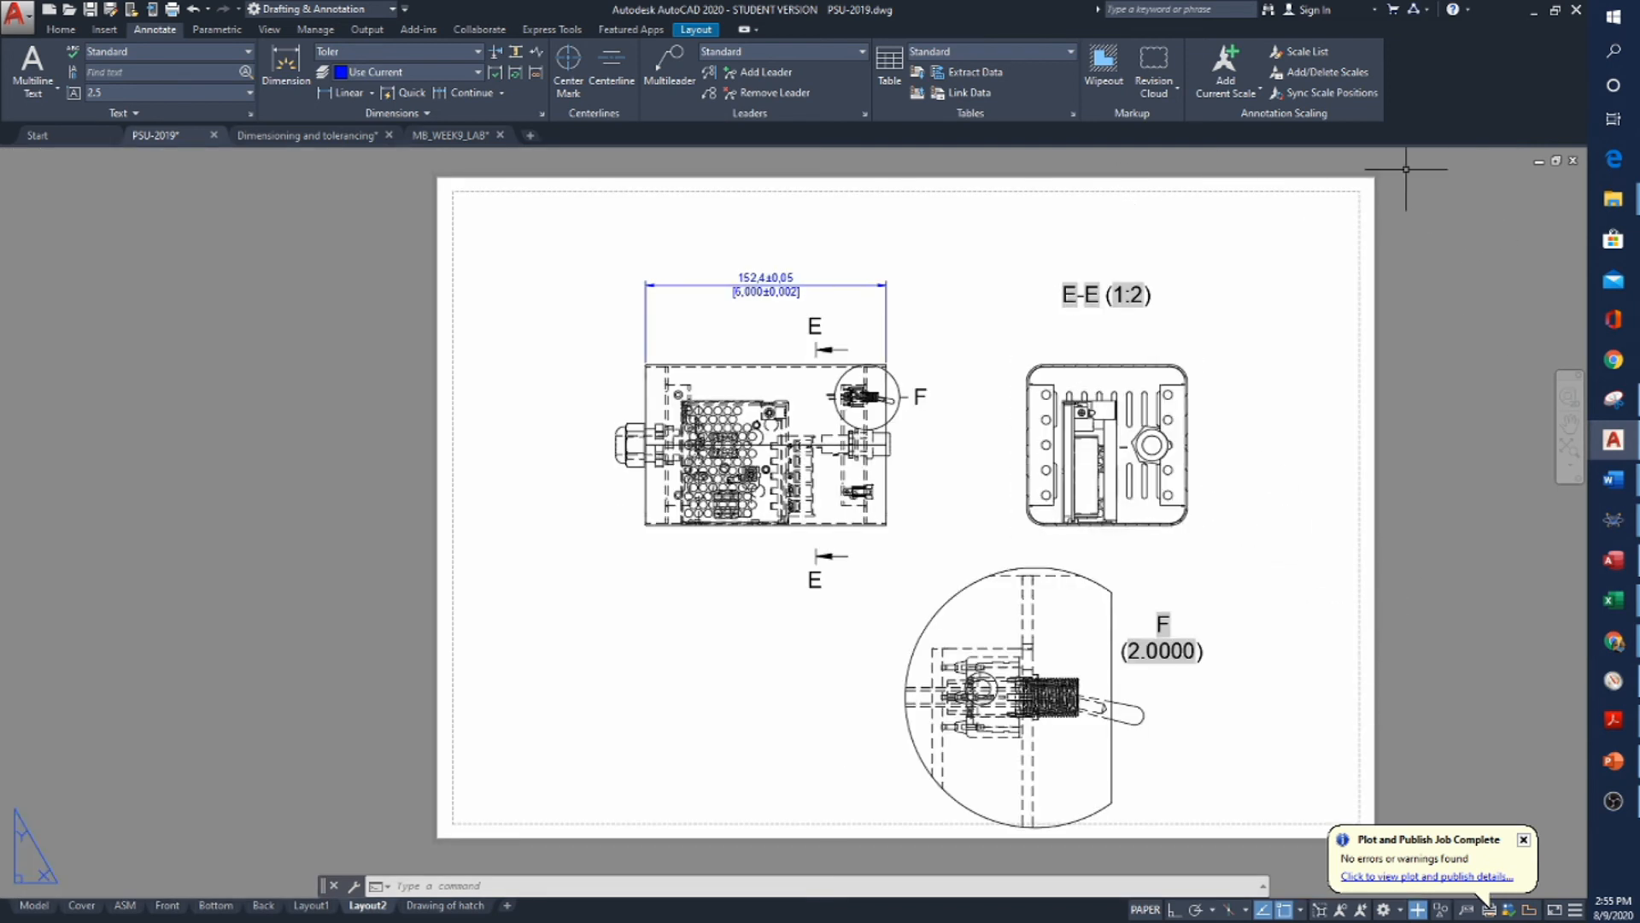
# Switch to the Week10 2020 presentation in PowerPoint, start the slide show from the current tolerancing slide and advance to the dimension types slide
pyautogui.click(1614, 761)
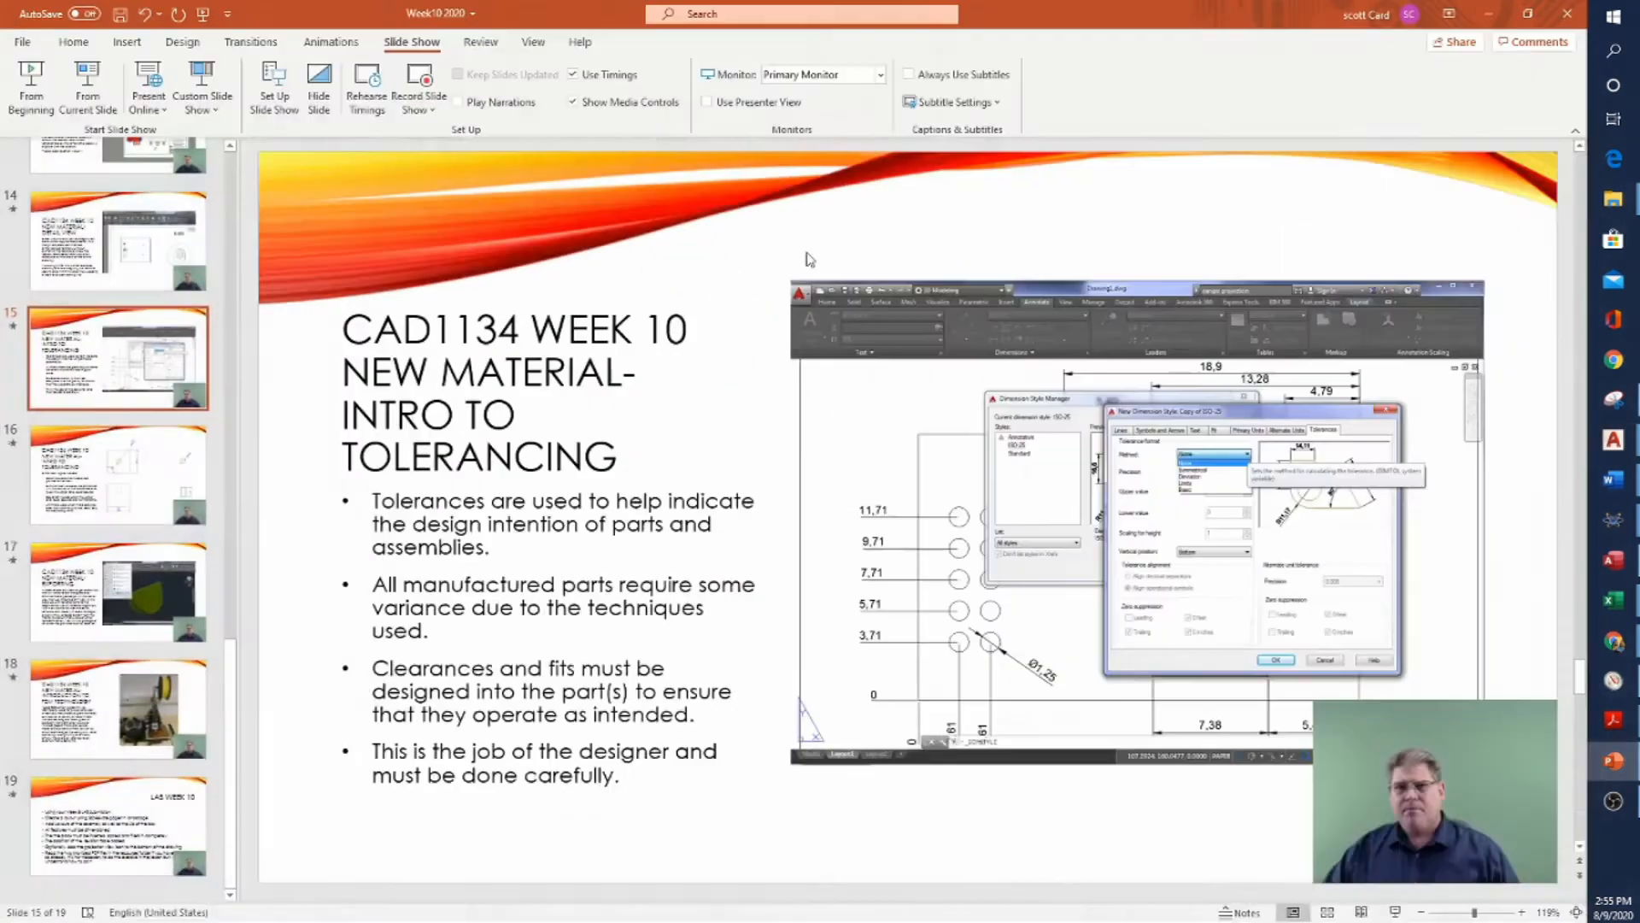
pyautogui.click(87, 85)
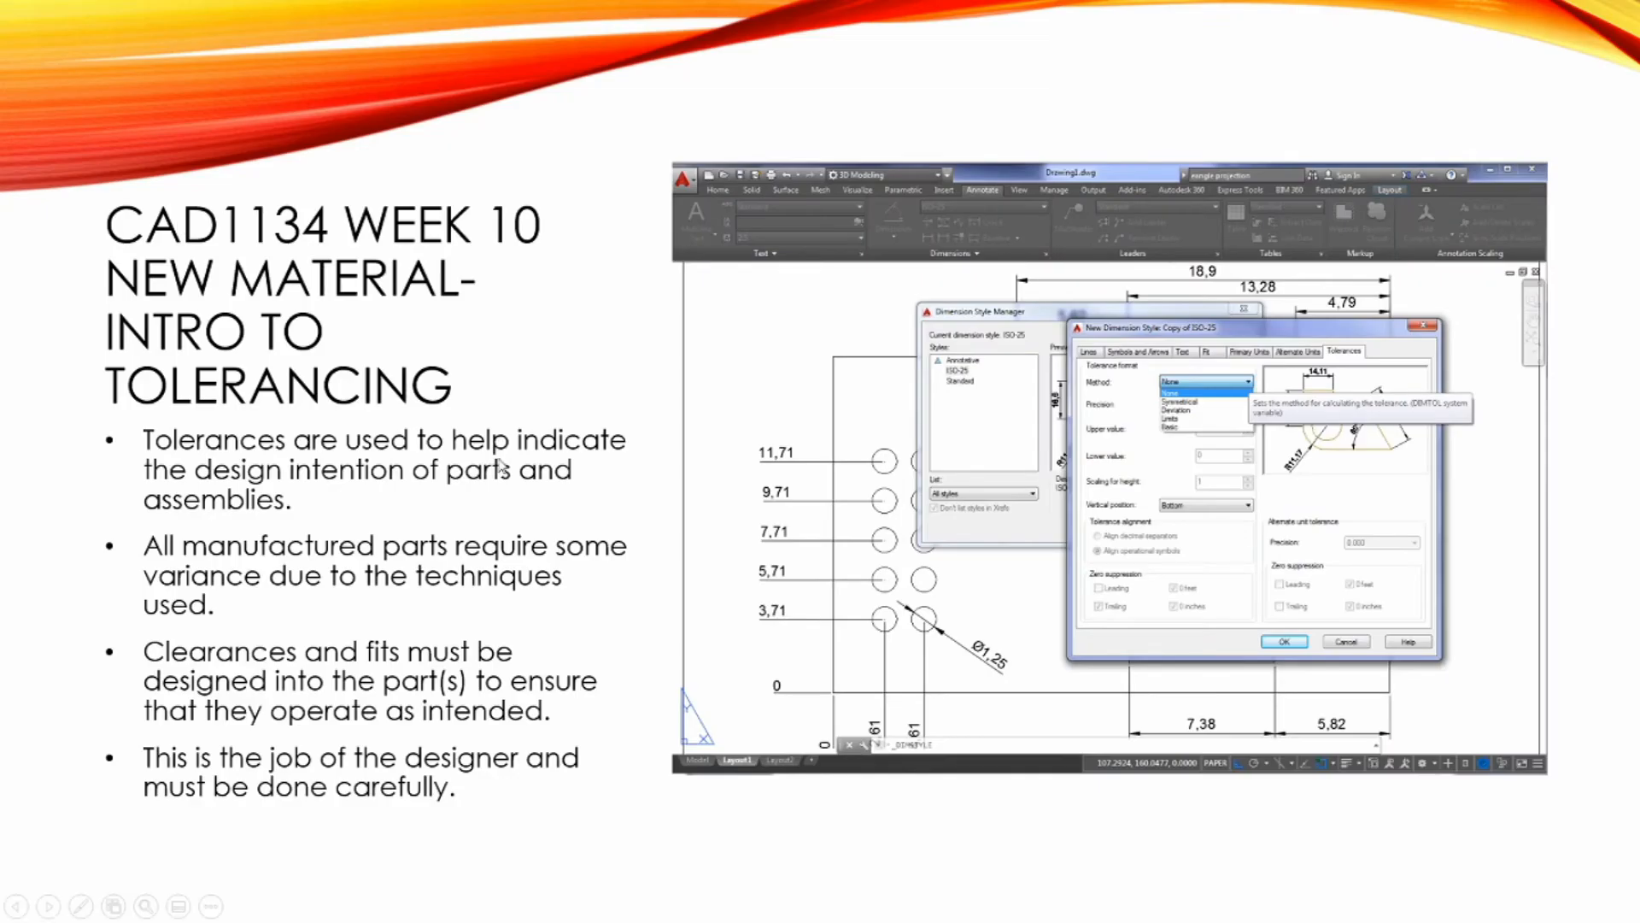
pyautogui.click(861, 465)
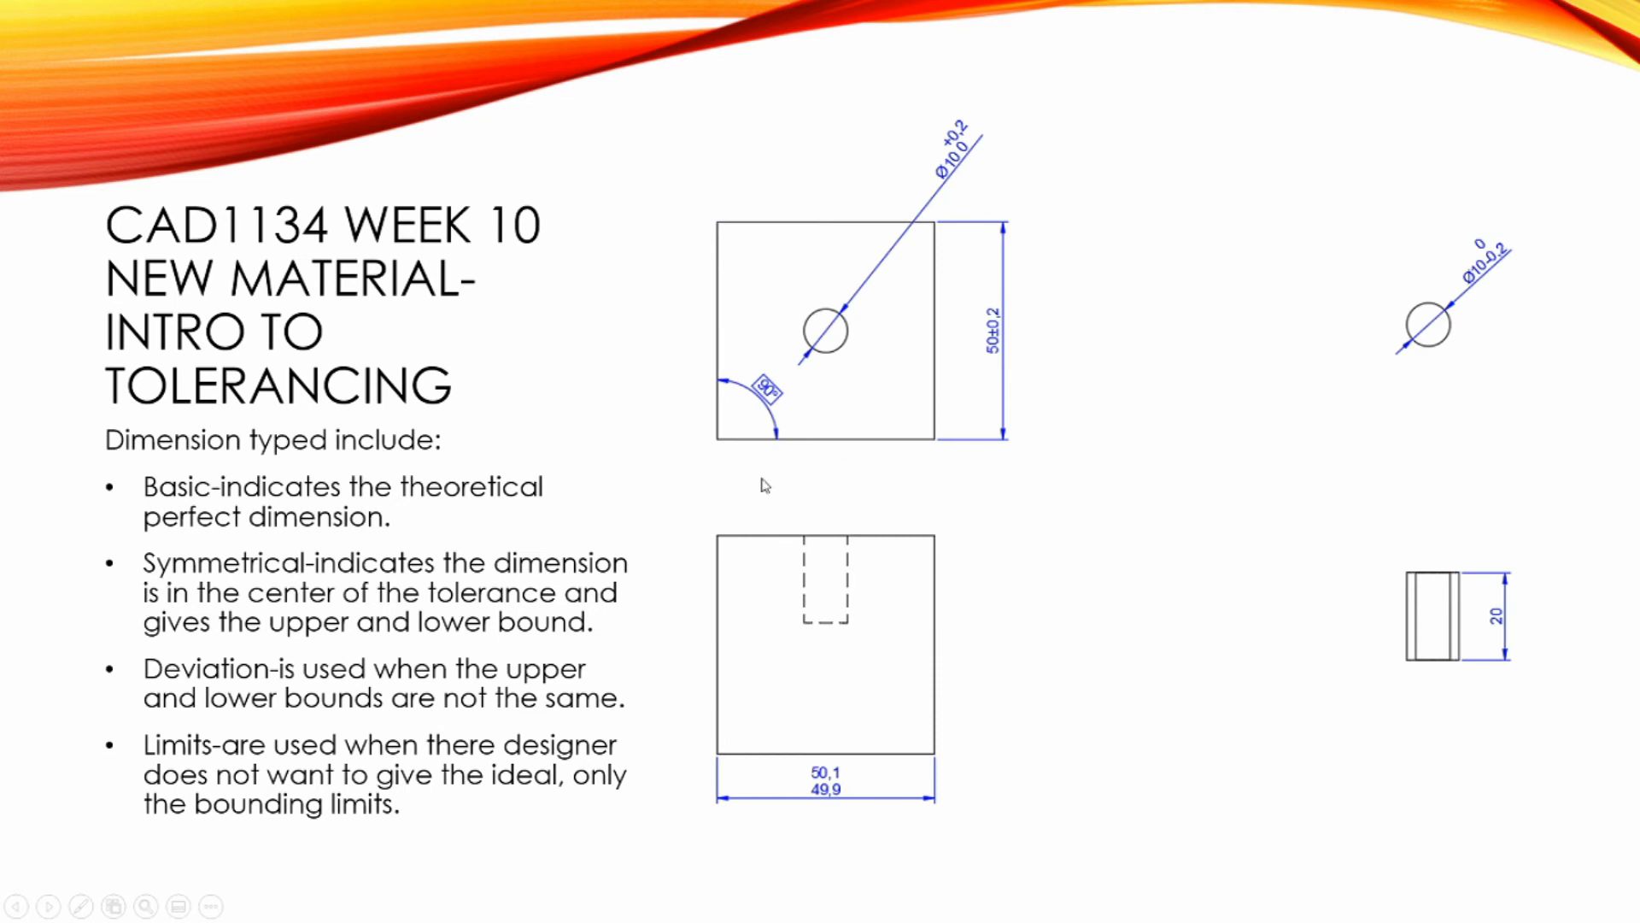